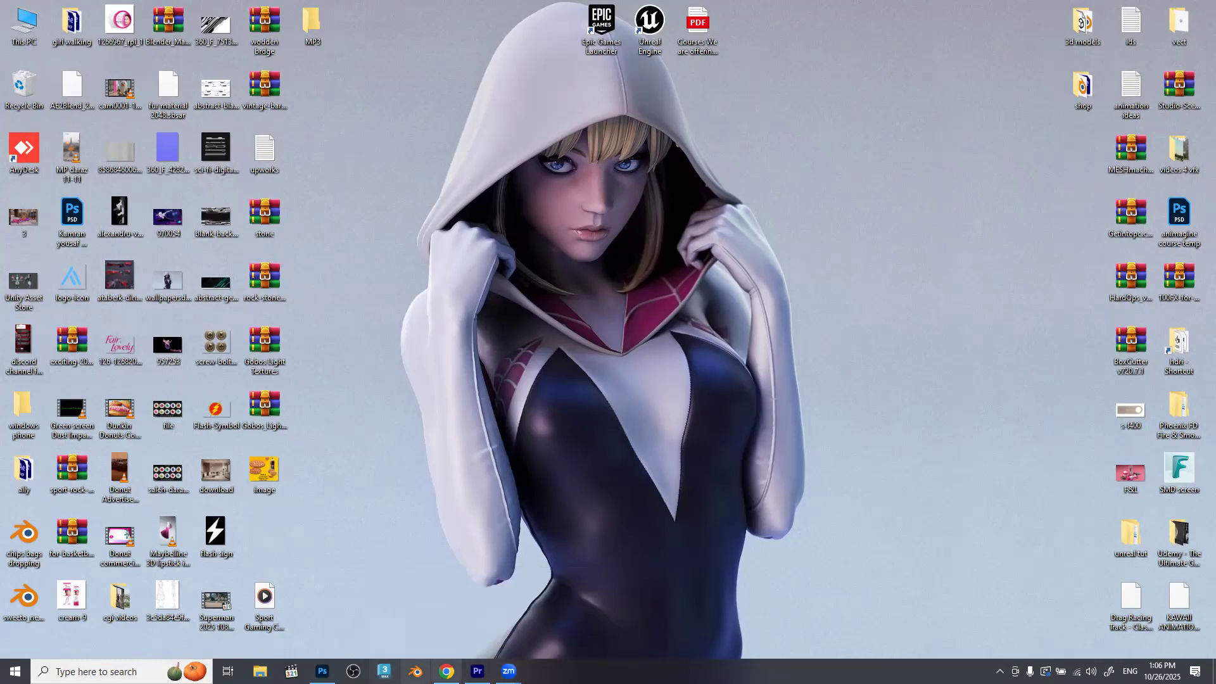
{"action": "mouse_move", "coordinate": [447, 671]}
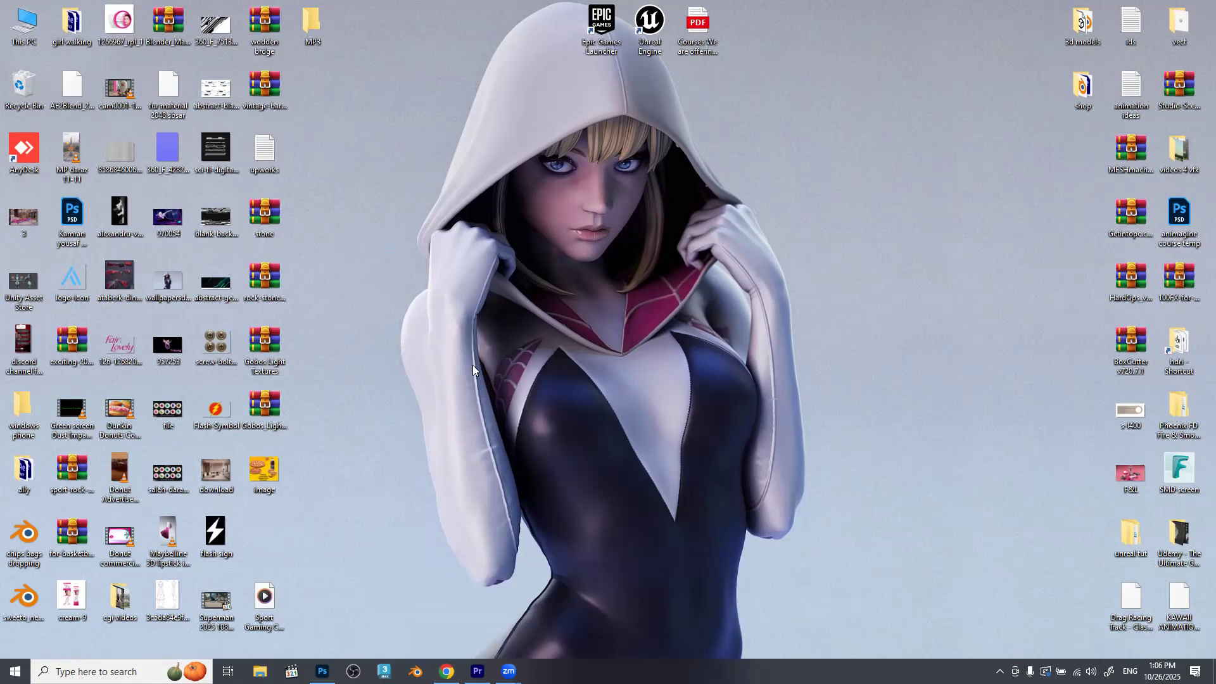
{"action": "left_click_drag", "start_coordinate": [324, 169], "coordinate": [716, 474]}
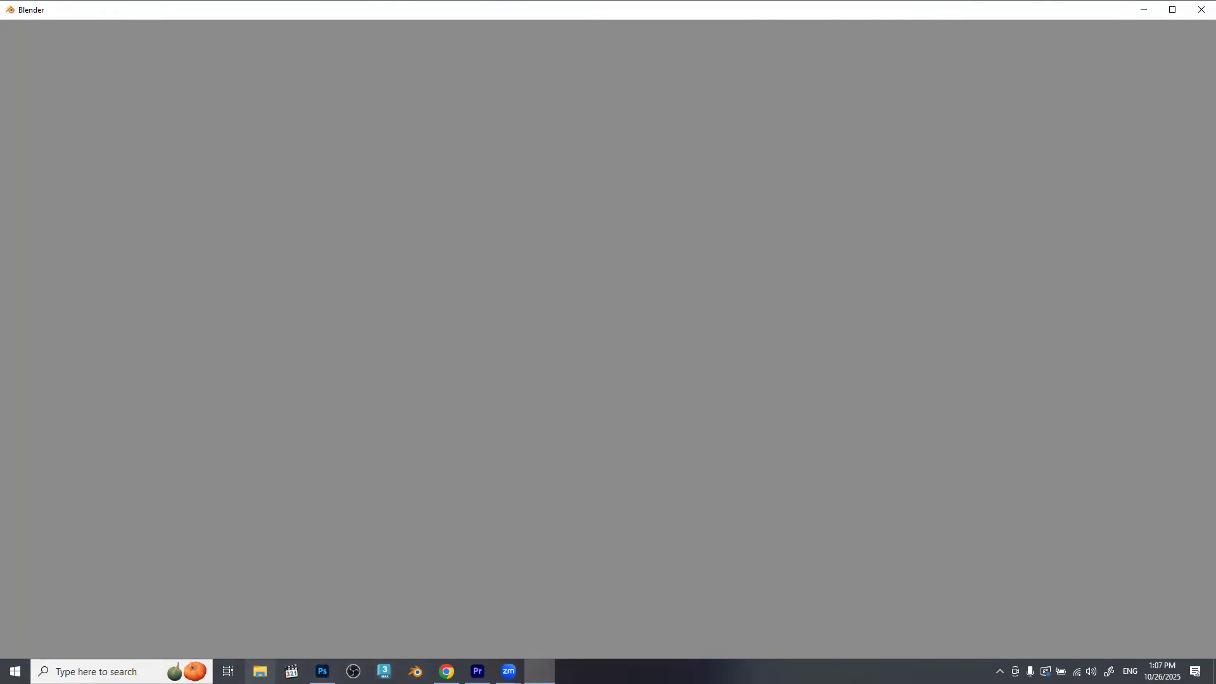
Open my data drive (D:) in File Explorer and maximize the window.
{"action": "left_click", "coordinate": [260, 672]}
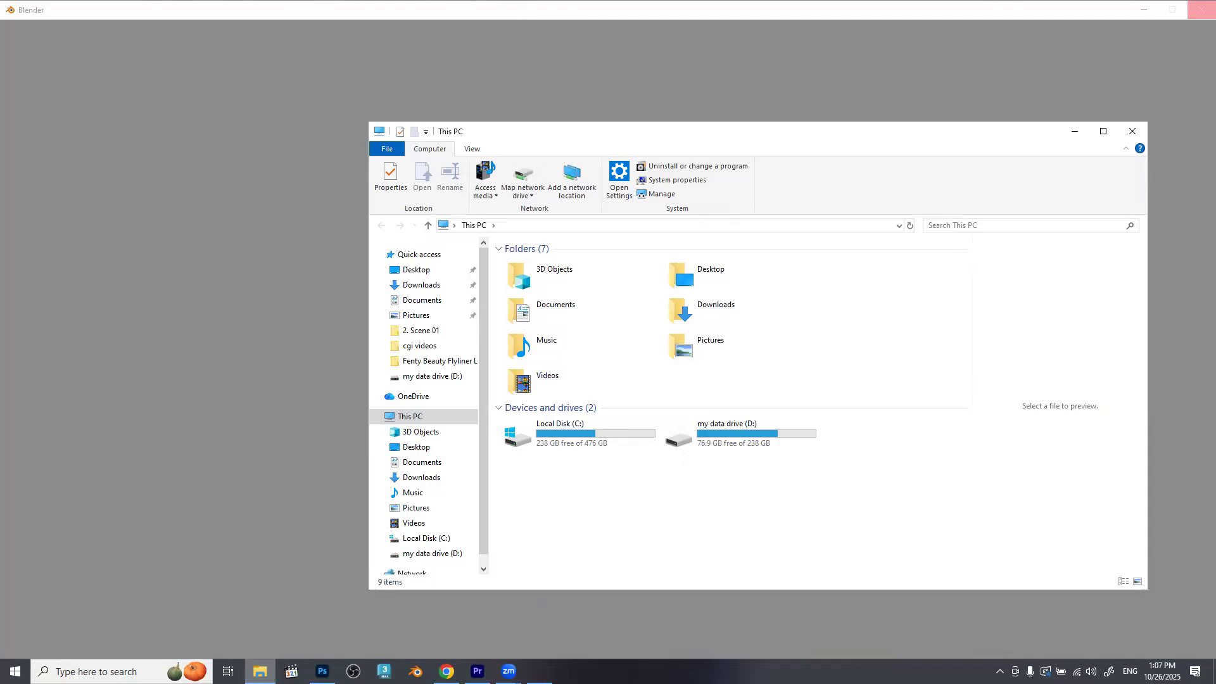
{"action": "double_click", "coordinate": [693, 429]}
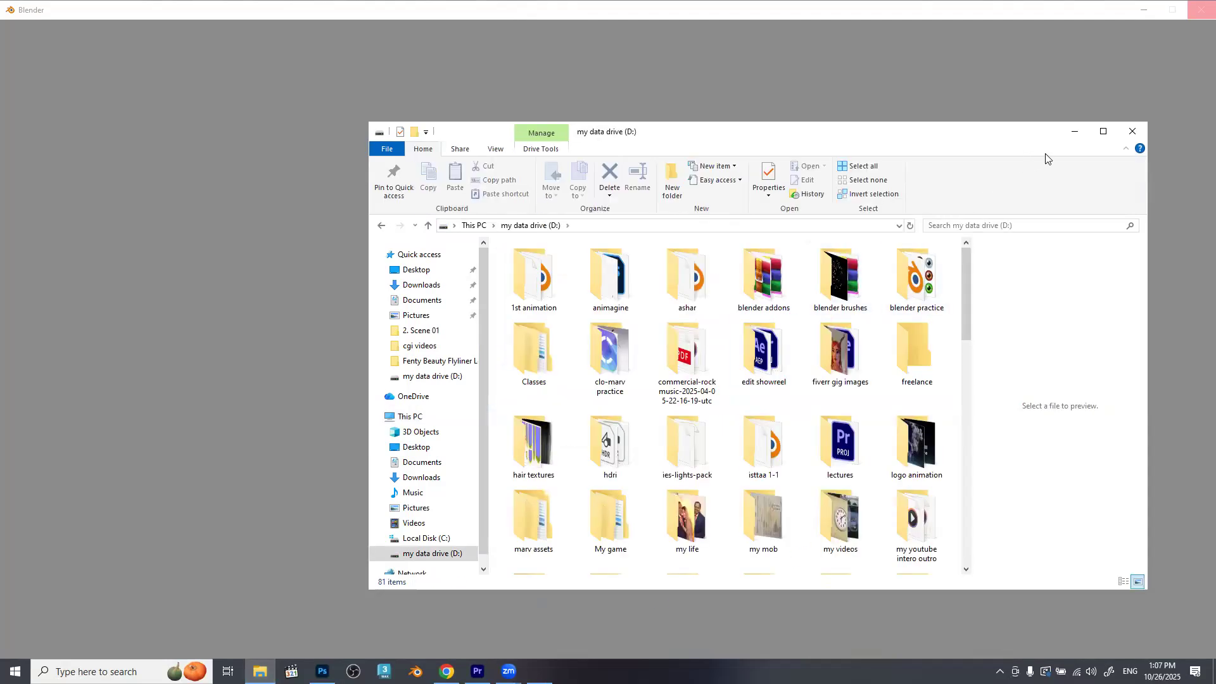
{"action": "left_click", "coordinate": [1103, 131]}
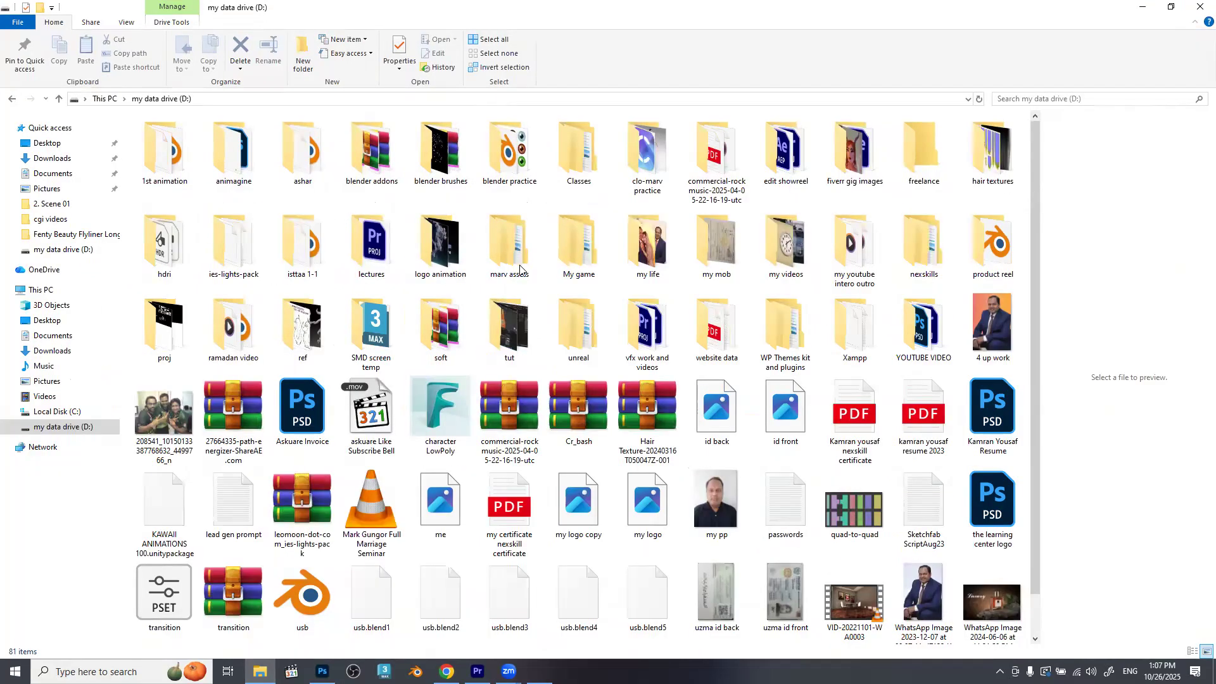
Look through drive D: for the project file, checking the edit showreel folder and entries starting with "so" and "sk".
{"action": "left_click", "coordinate": [372, 329]}
{"action": "left_click", "coordinate": [441, 328]}
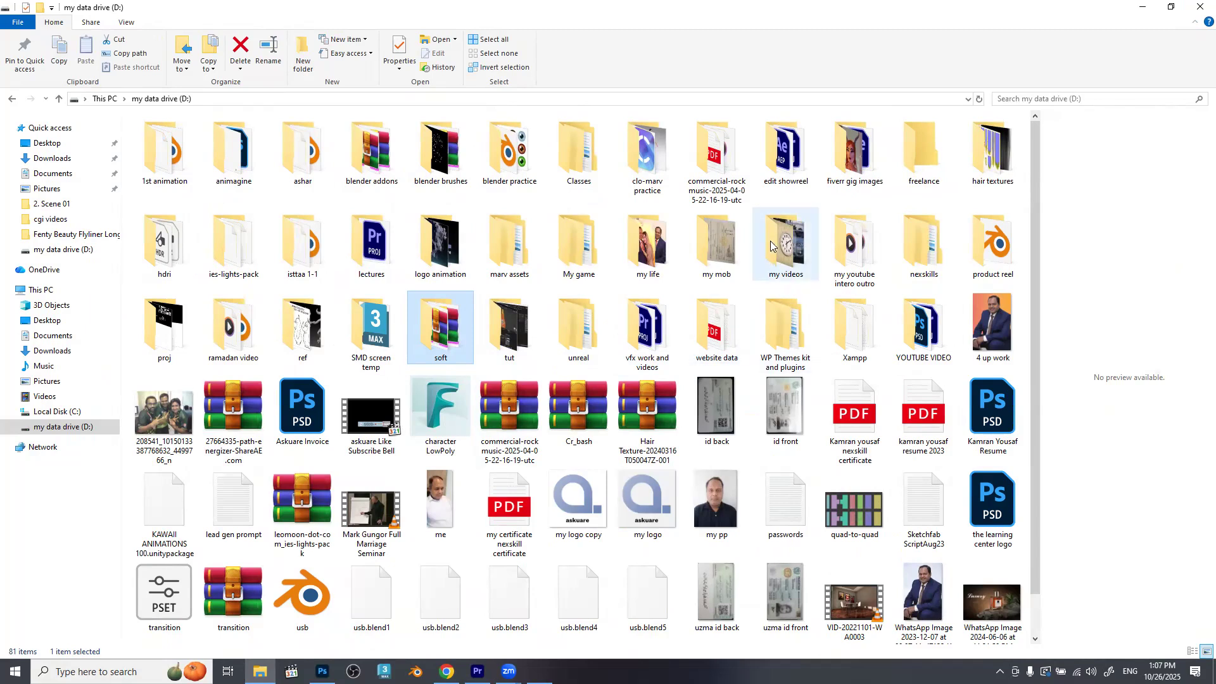
{"action": "double_click", "coordinate": [786, 163]}
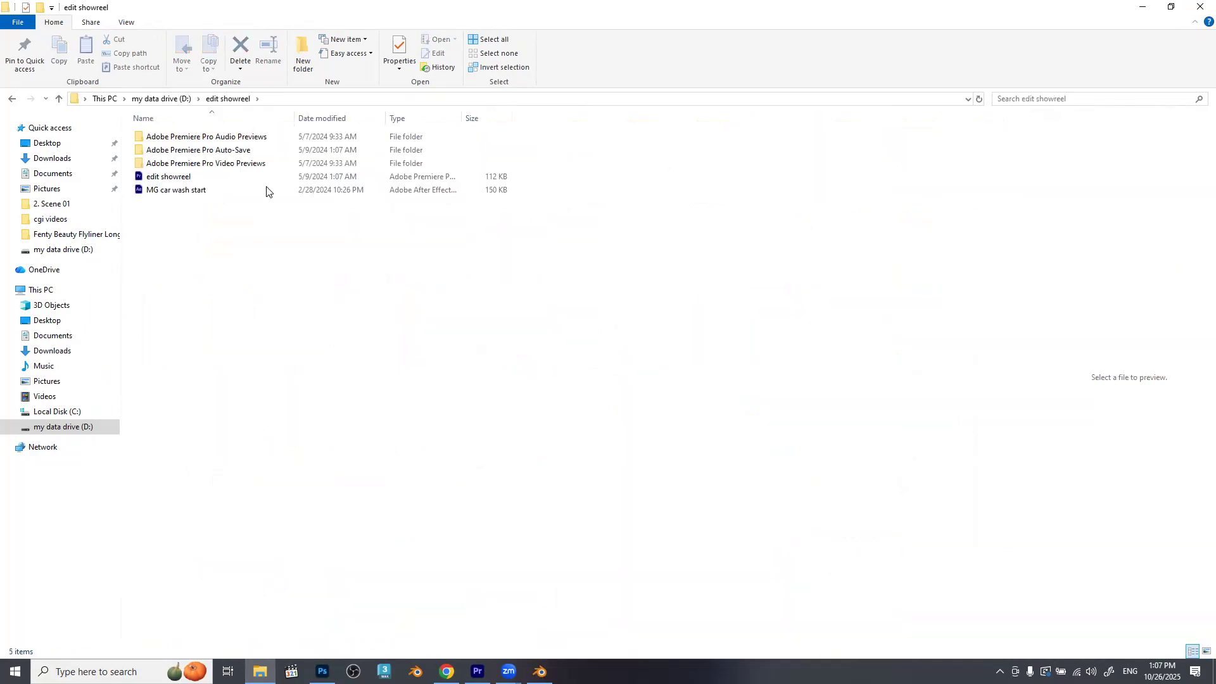
{"action": "key", "text": "BackSpace"}
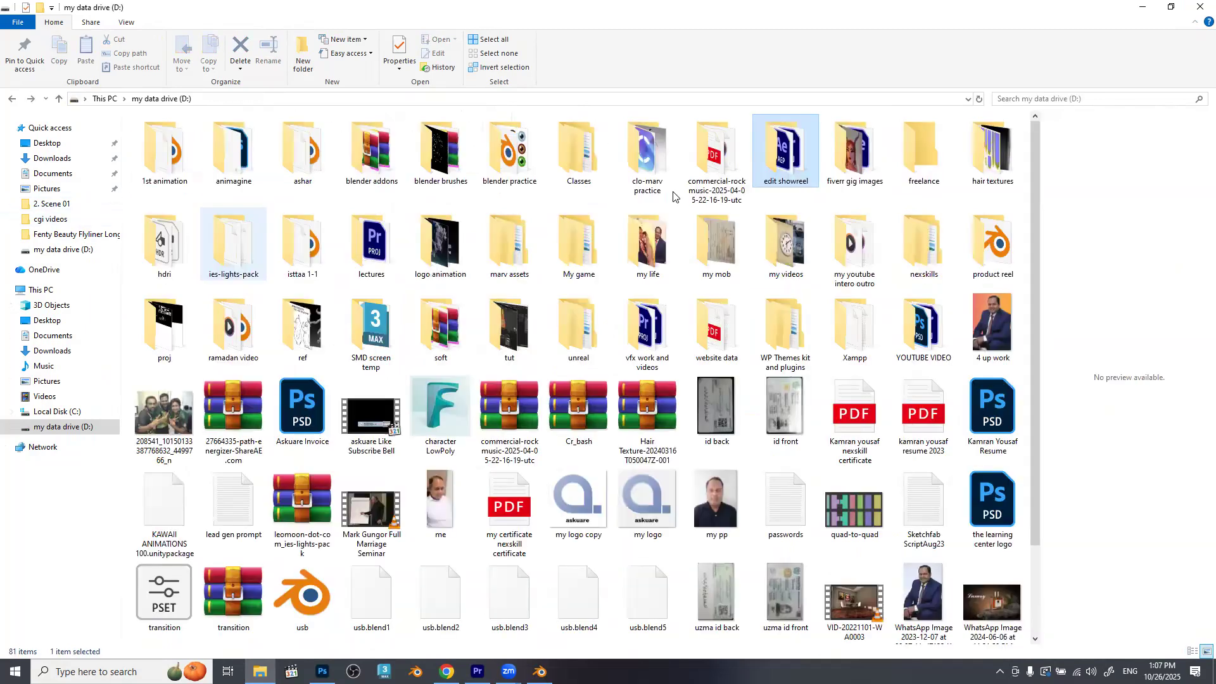
{"action": "type", "text": "so"}
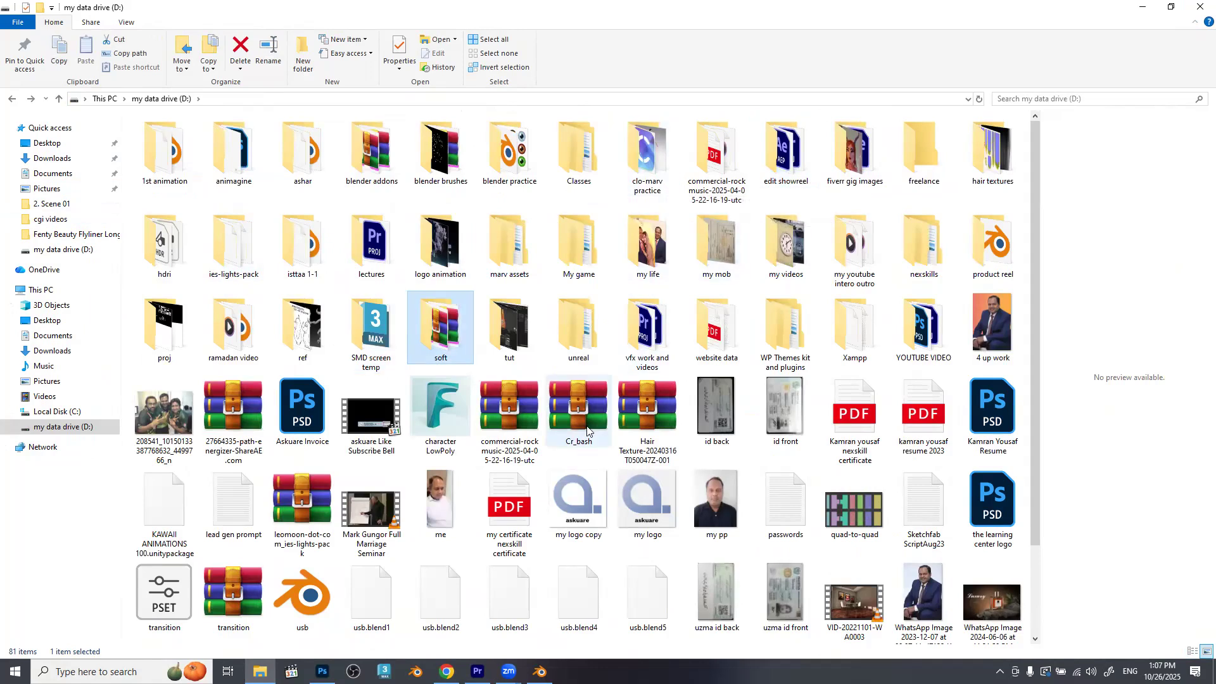
{"action": "type", "text": "sk"}
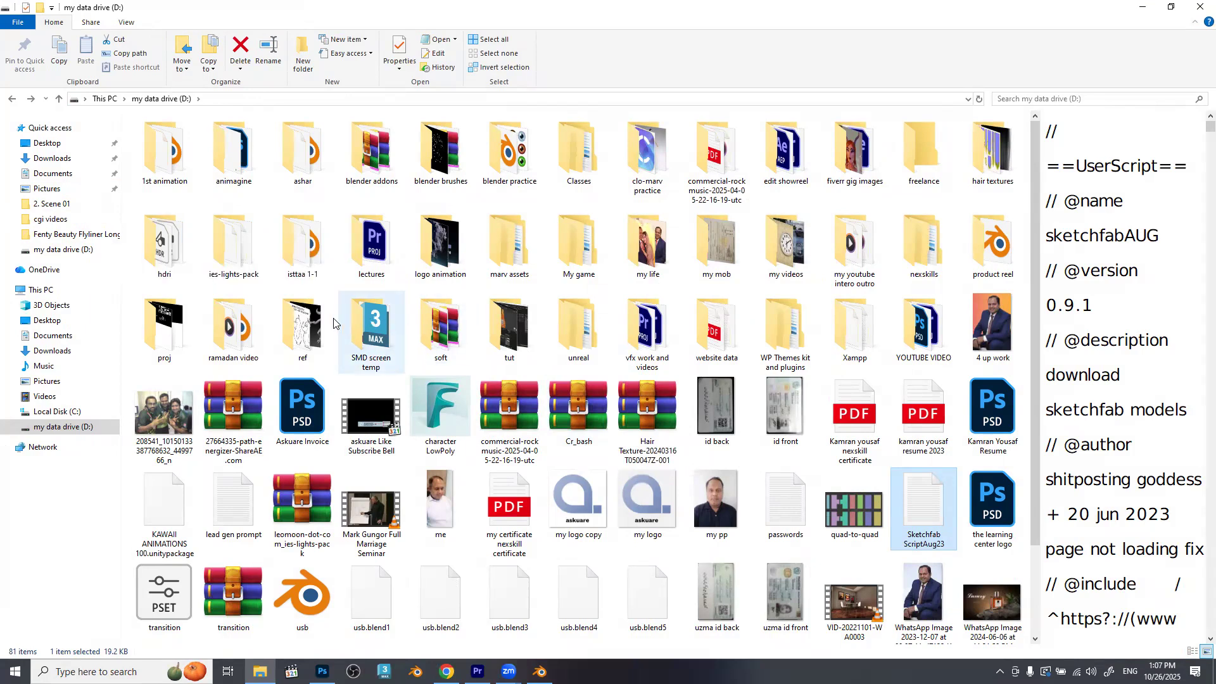
Check the product reel folder, its fair&lovely subfolder and the YOUTUBE VIDEO folder for the project file.
{"action": "double_click", "coordinate": [995, 236]}
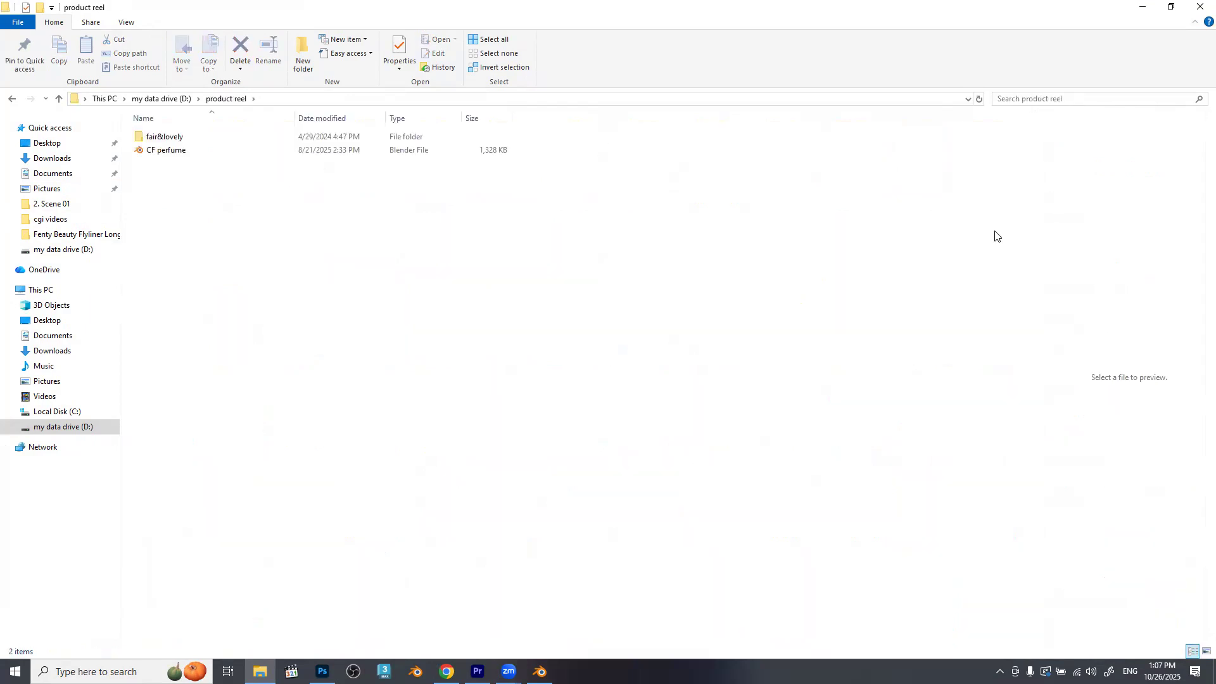
{"action": "double_click", "coordinate": [208, 138]}
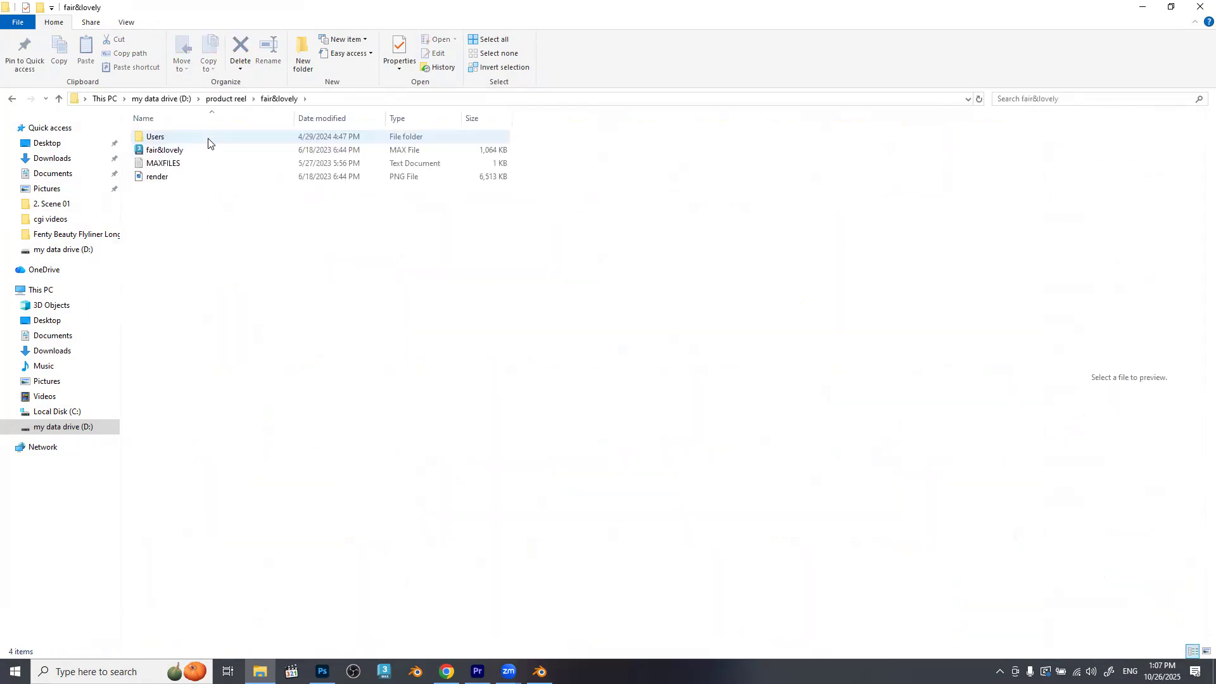
{"action": "key", "text": "alt+Left"}
{"action": "key", "text": "alt+Left"}
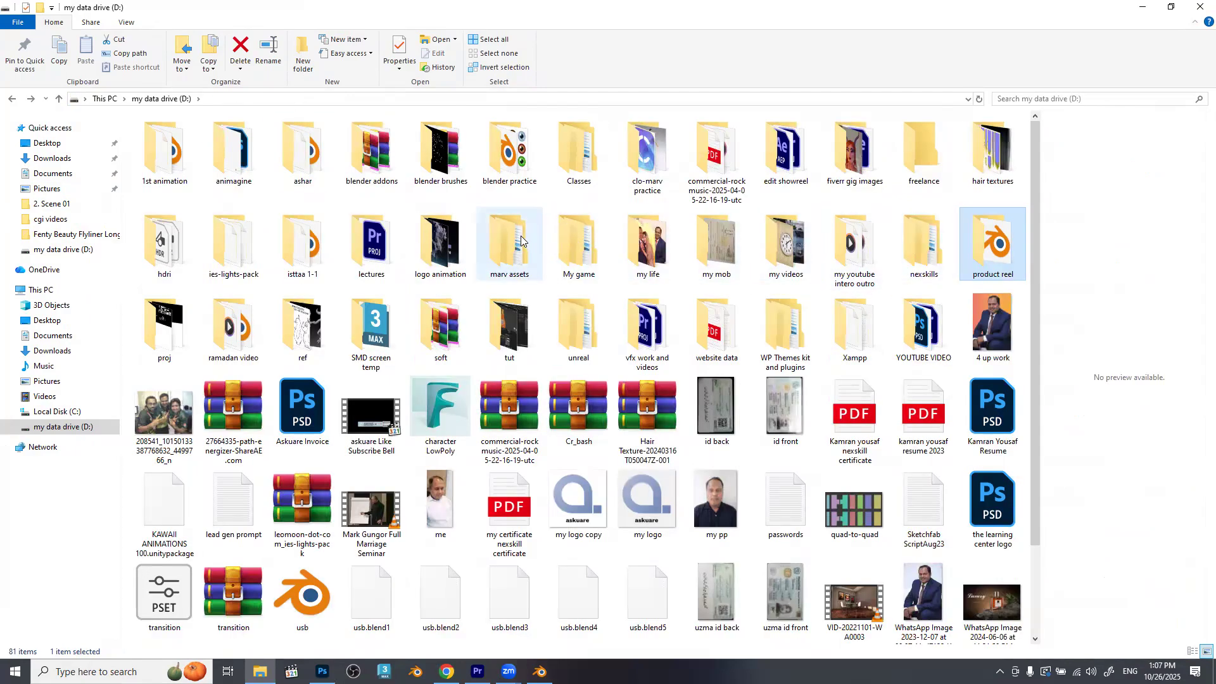
{"action": "double_click", "coordinate": [924, 311]}
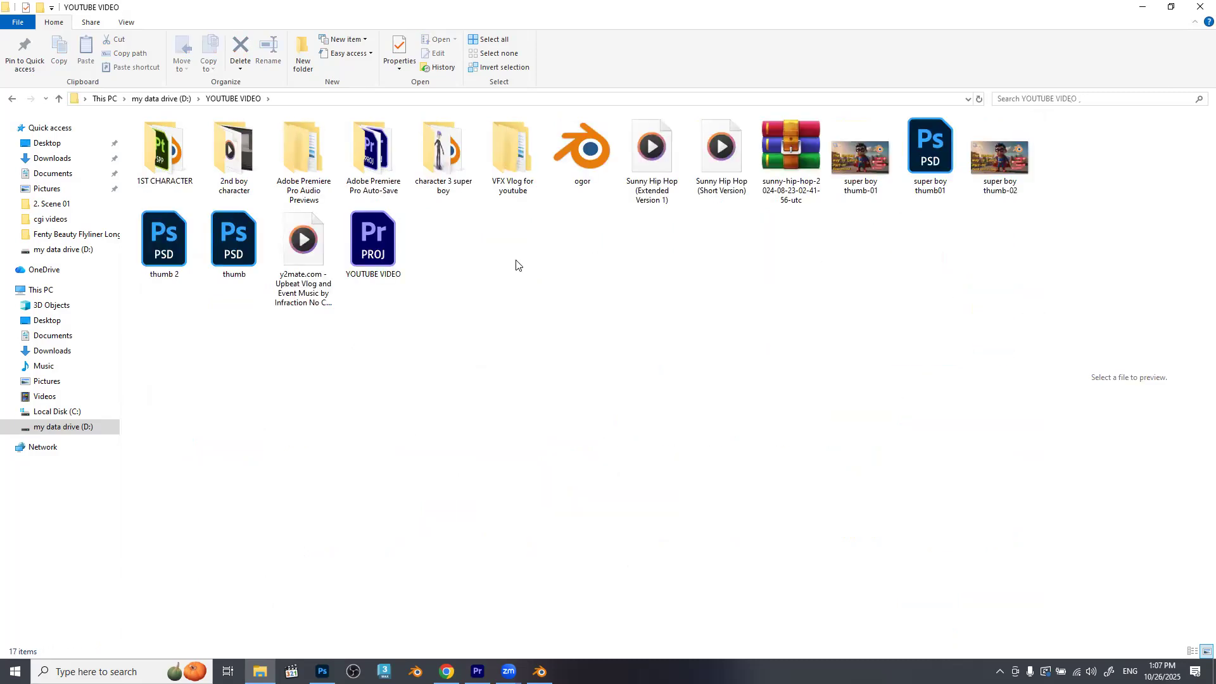
{"action": "key", "text": "alt+Left"}
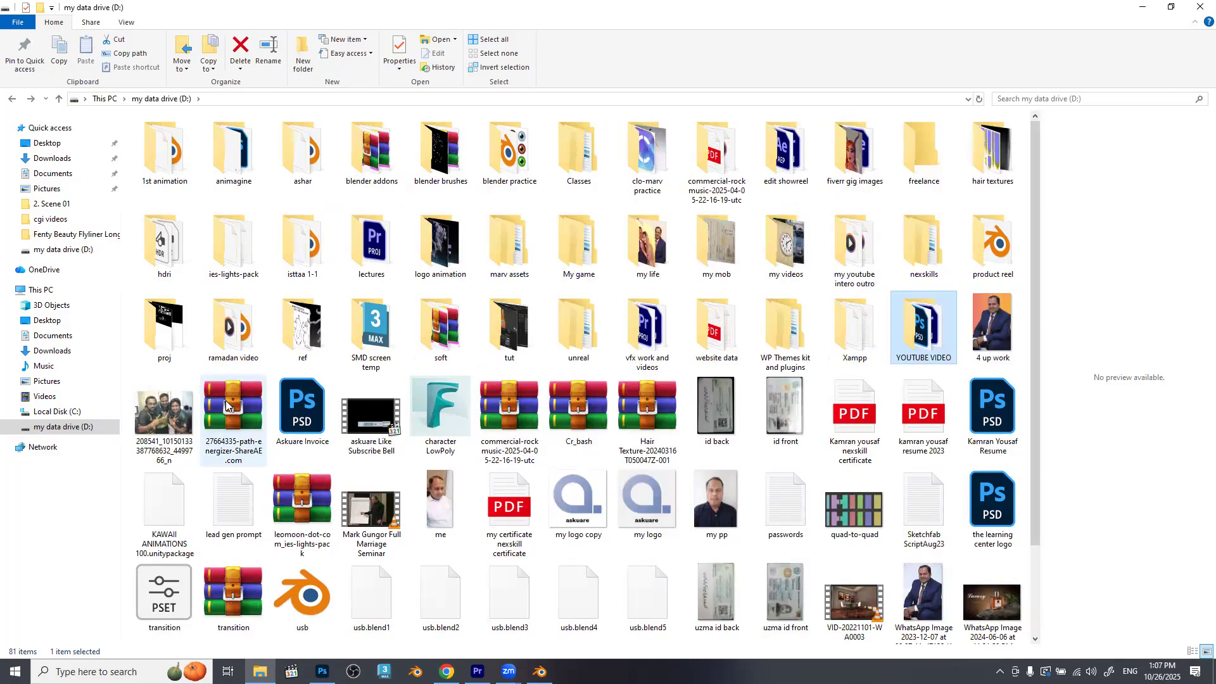
Check the 1st animation, animagine, lectures and my videos folders for the project file, returning to drive D: each time.
{"action": "left_click", "coordinate": [178, 170]}
{"action": "double_click", "coordinate": [178, 170]}
{"action": "key", "text": "alt+Left"}
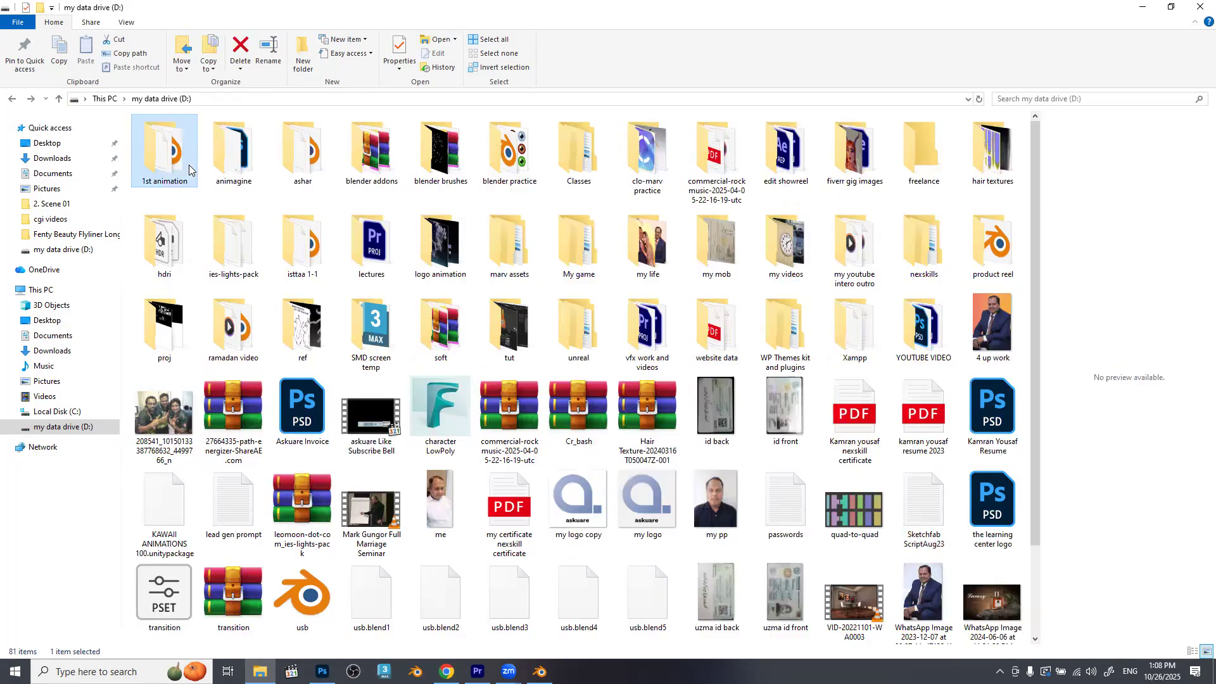
{"action": "double_click", "coordinate": [237, 156]}
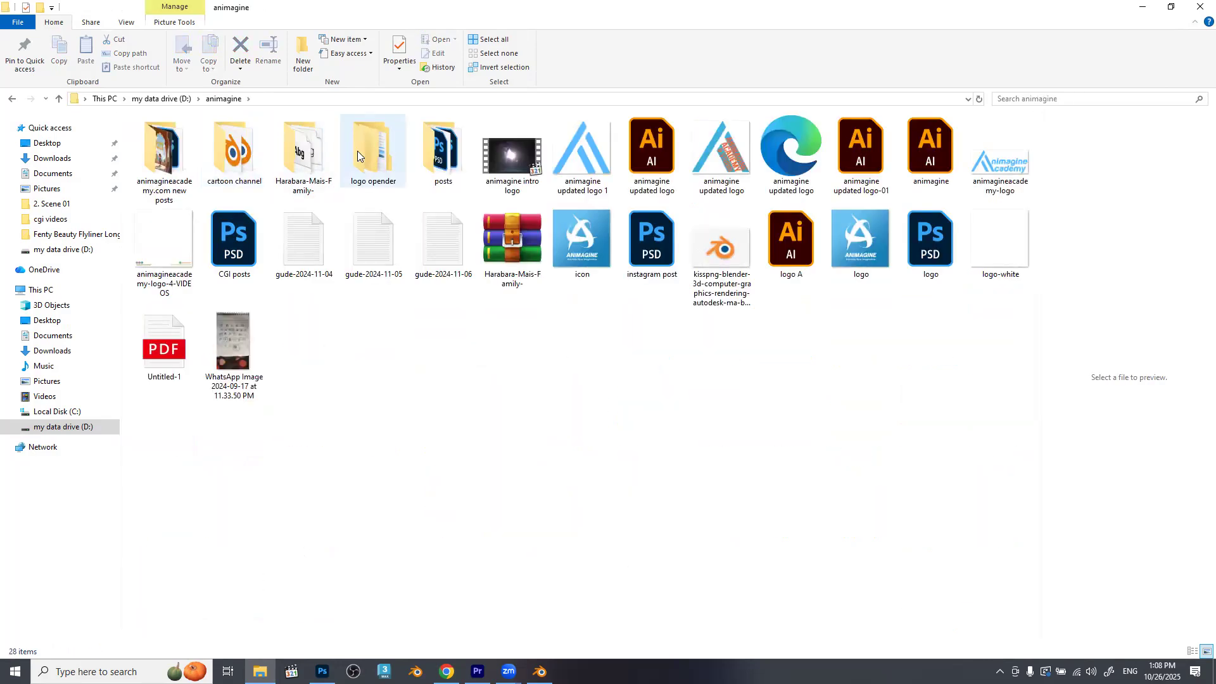
{"action": "key", "text": "alt+Left"}
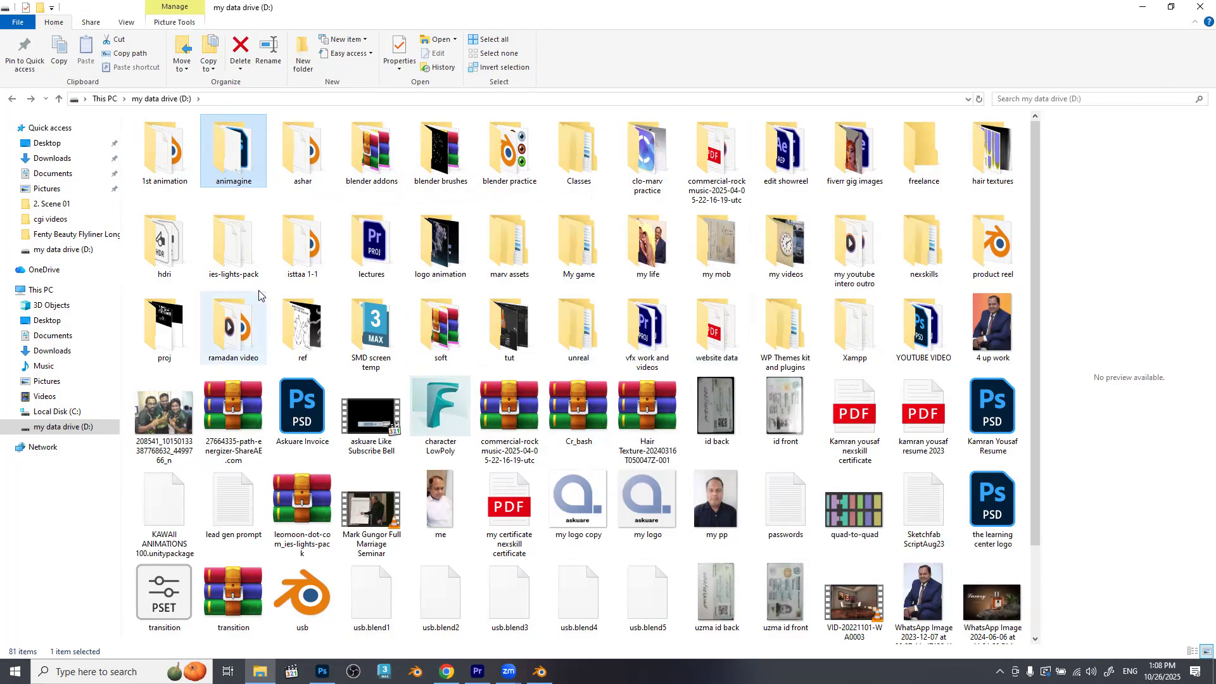
{"action": "double_click", "coordinate": [367, 244]}
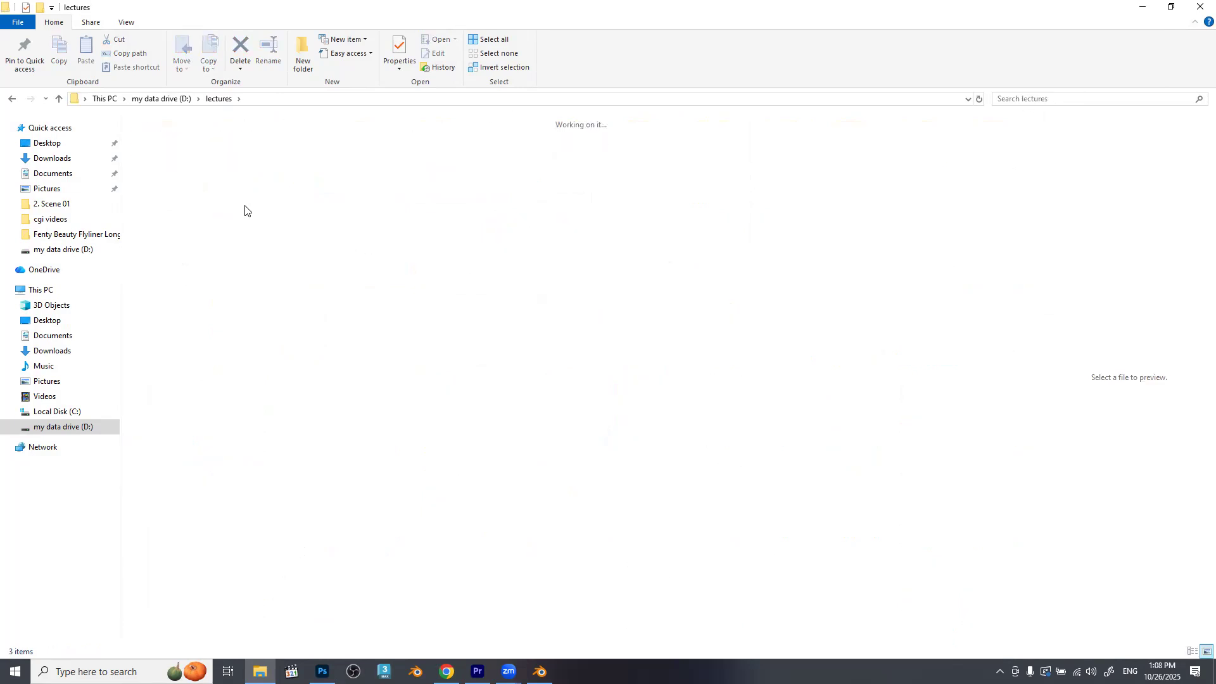
{"action": "key", "text": "alt+Left"}
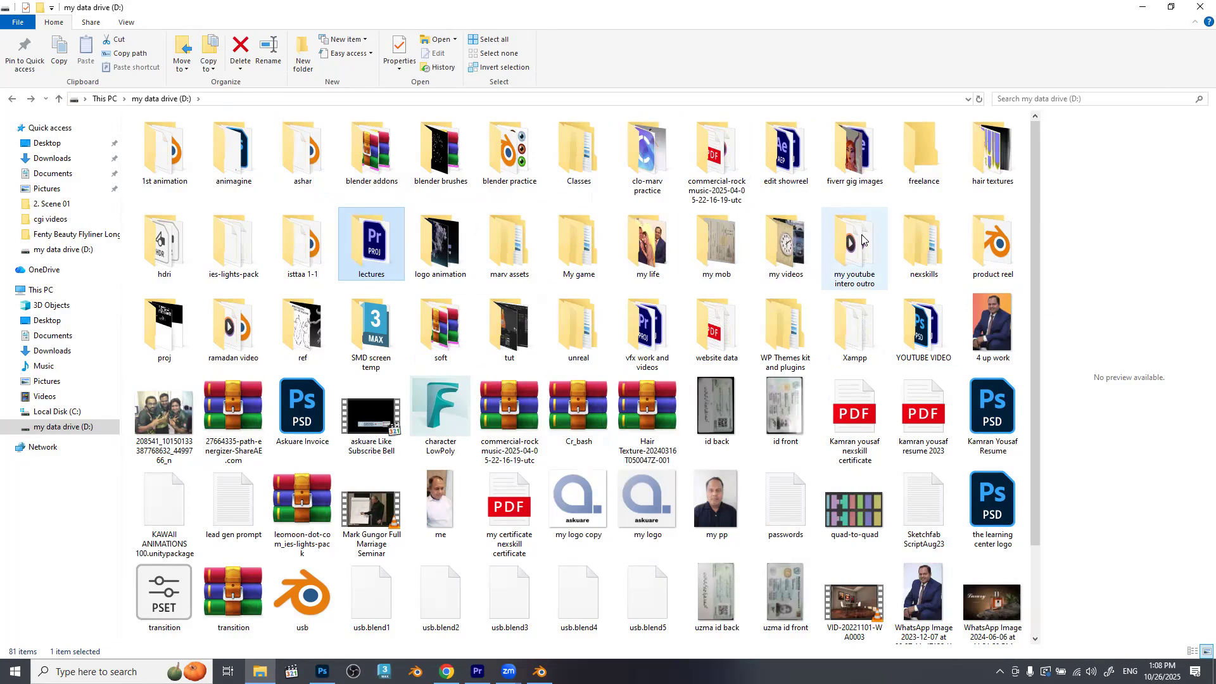
{"action": "double_click", "coordinate": [779, 244]}
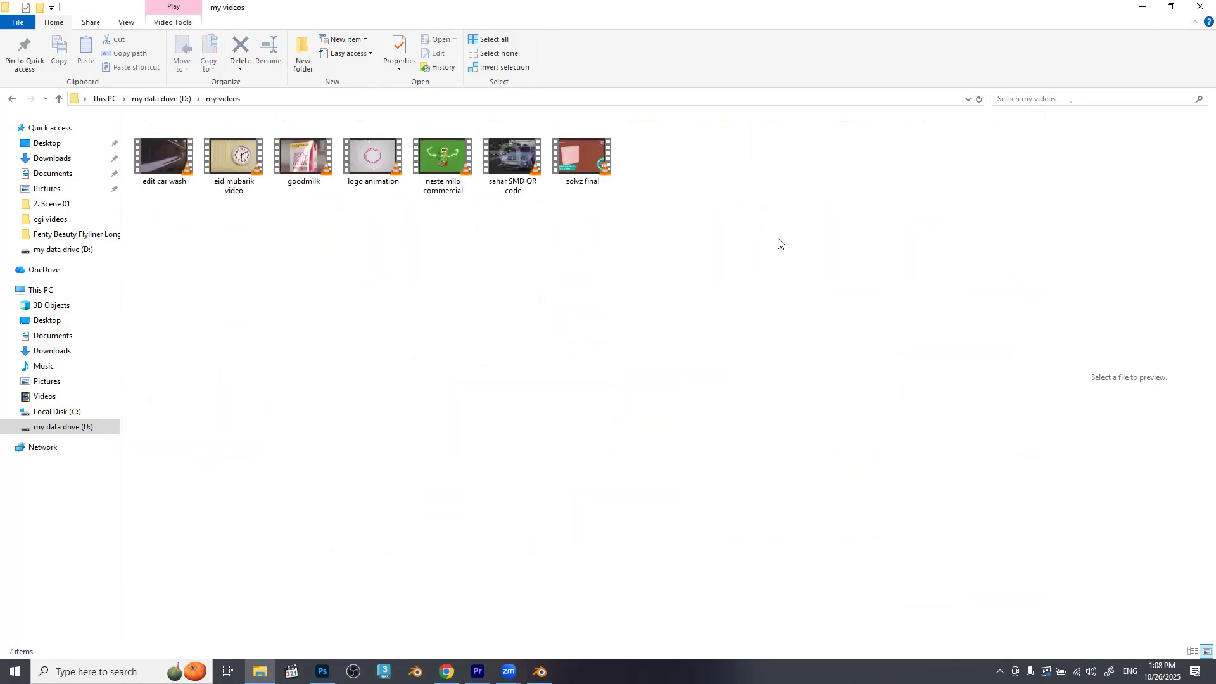
{"action": "key", "text": "alt+Left"}
Locate and select the usb Blender file among the loose files on drive D:.
{"action": "left_click", "coordinate": [922, 242]}
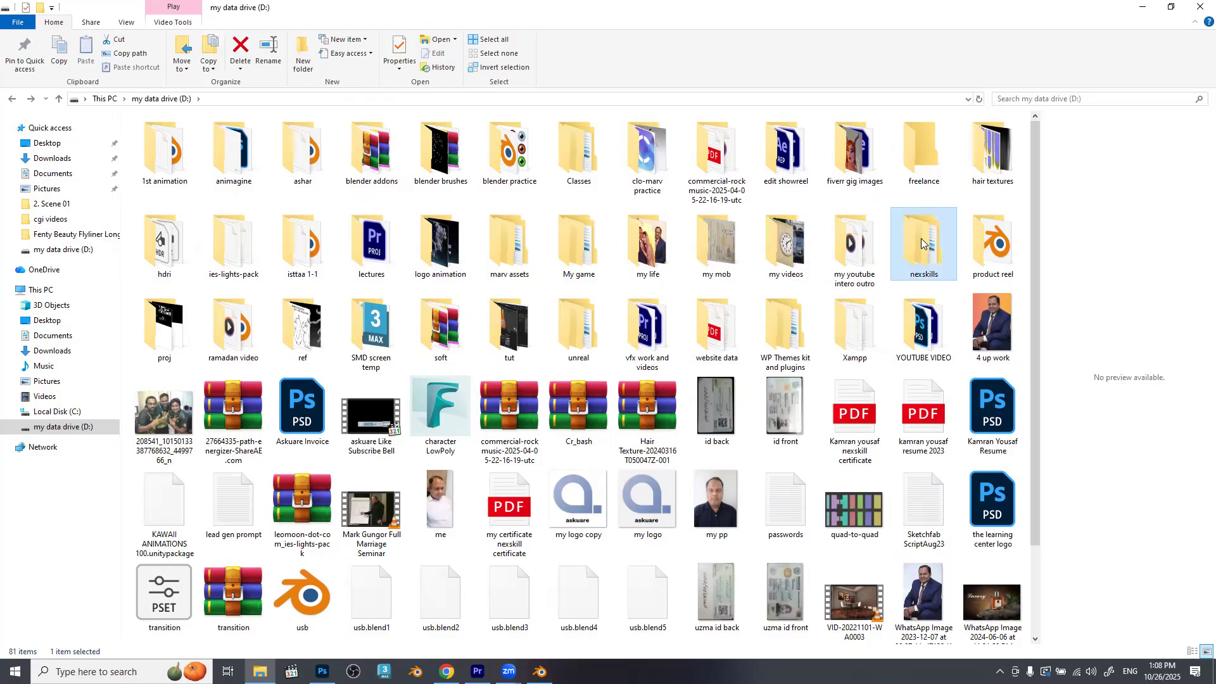
{"action": "scroll", "coordinate": [1001, 251], "scroll_direction": "down", "scroll_amount": 2}
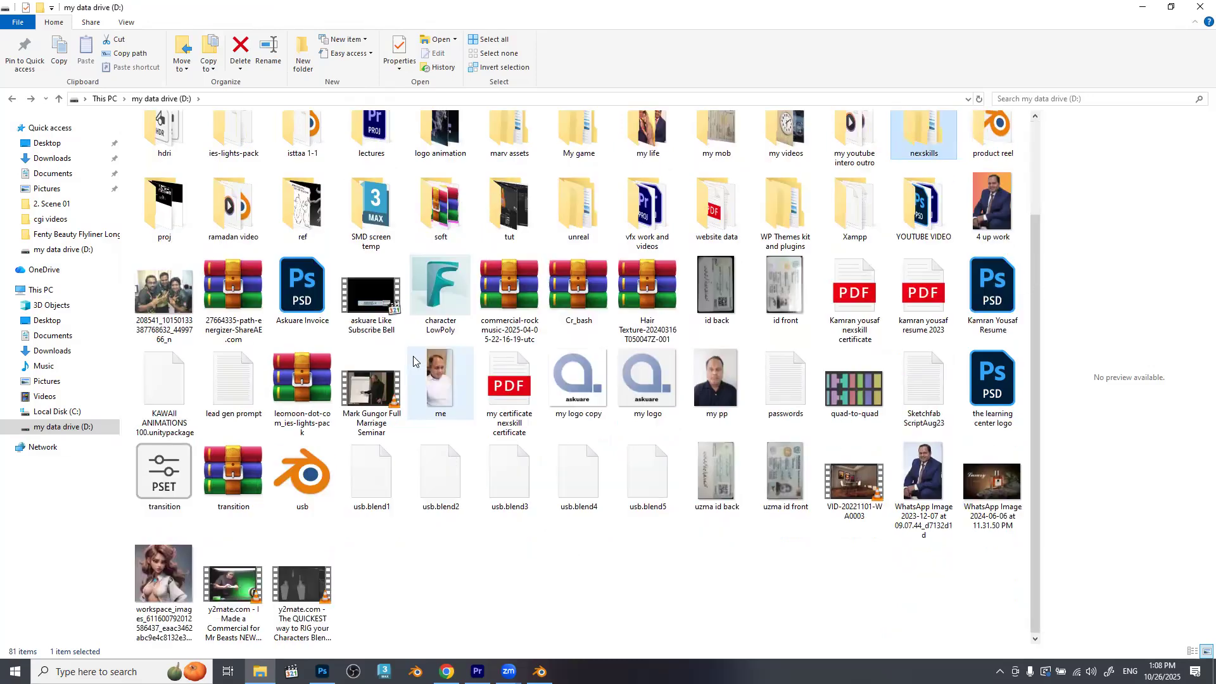
{"action": "left_click", "coordinate": [302, 475]}
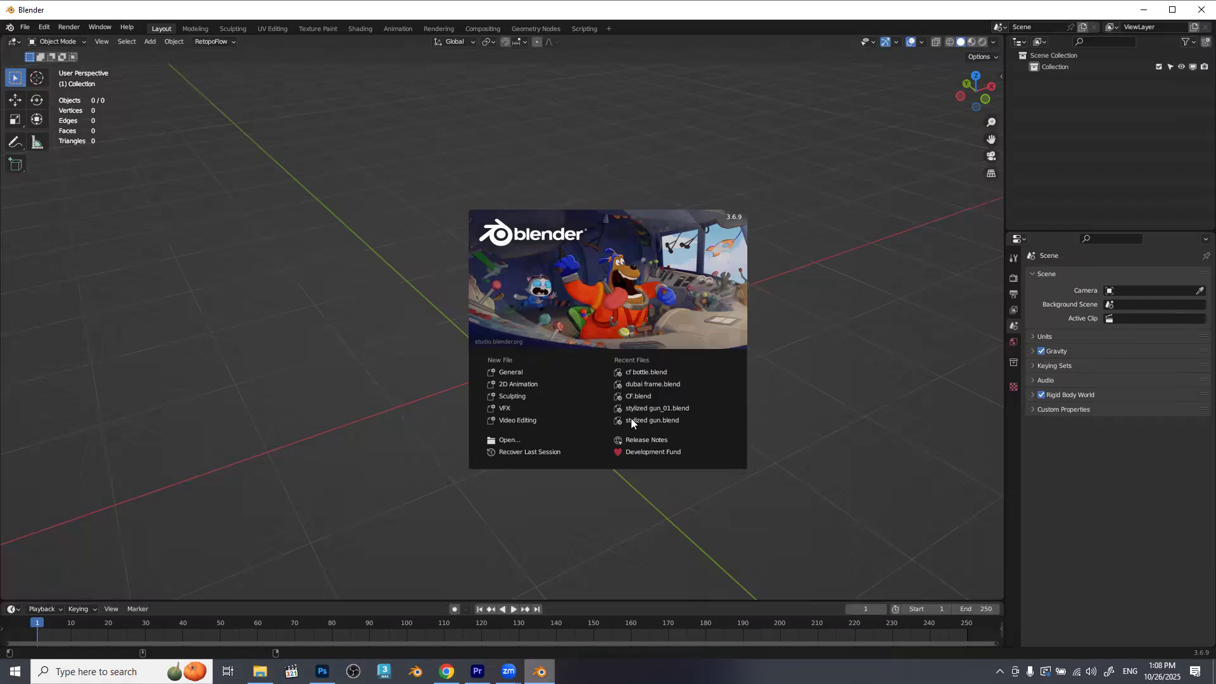
Try to open the recent file cf bottle.blend from Blender's splash screen.
{"action": "left_click", "coordinate": [655, 372]}
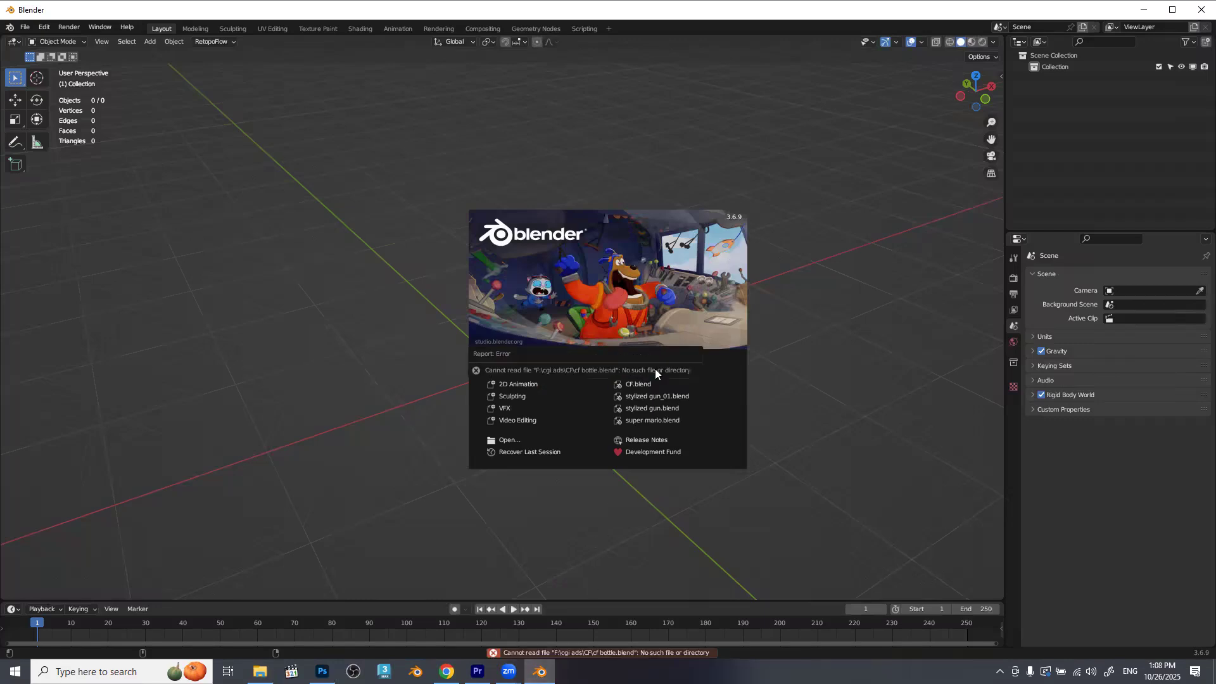
{"action": "left_click", "coordinate": [456, 559]}
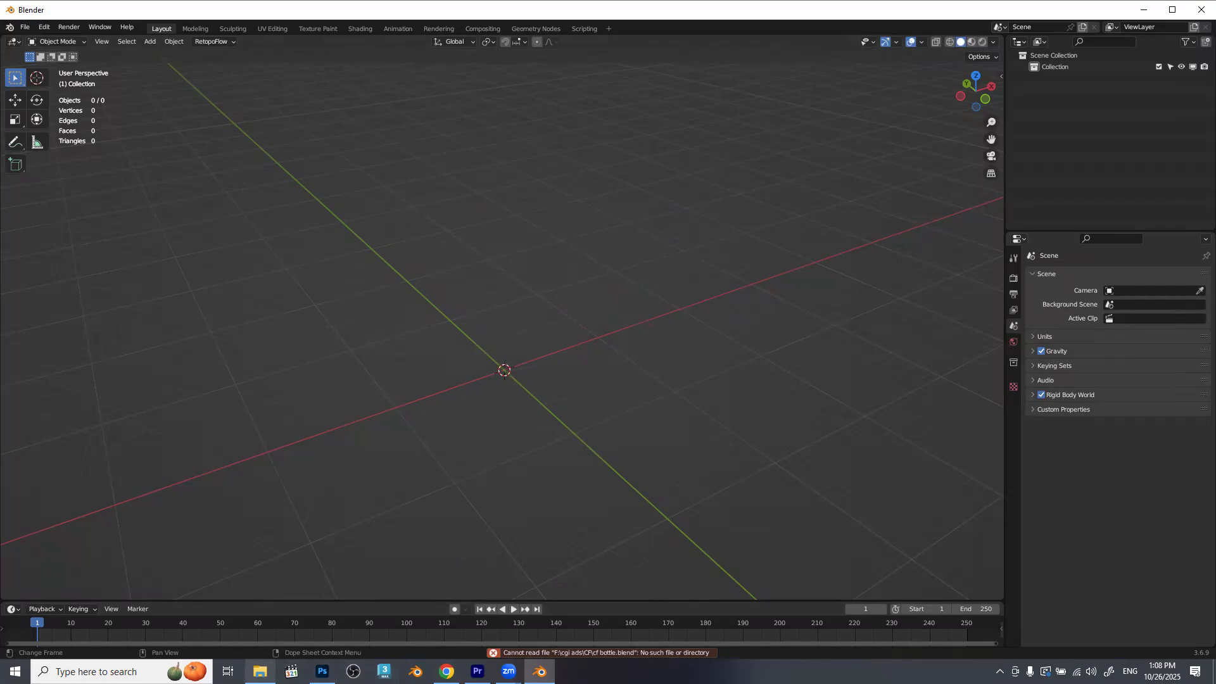
Bring usb.blend from File Explorer into the Blender viewport and open it.
{"action": "left_click", "coordinate": [260, 672]}
{"action": "left_click_drag", "start_coordinate": [322, 477], "coordinate": [625, 233]}
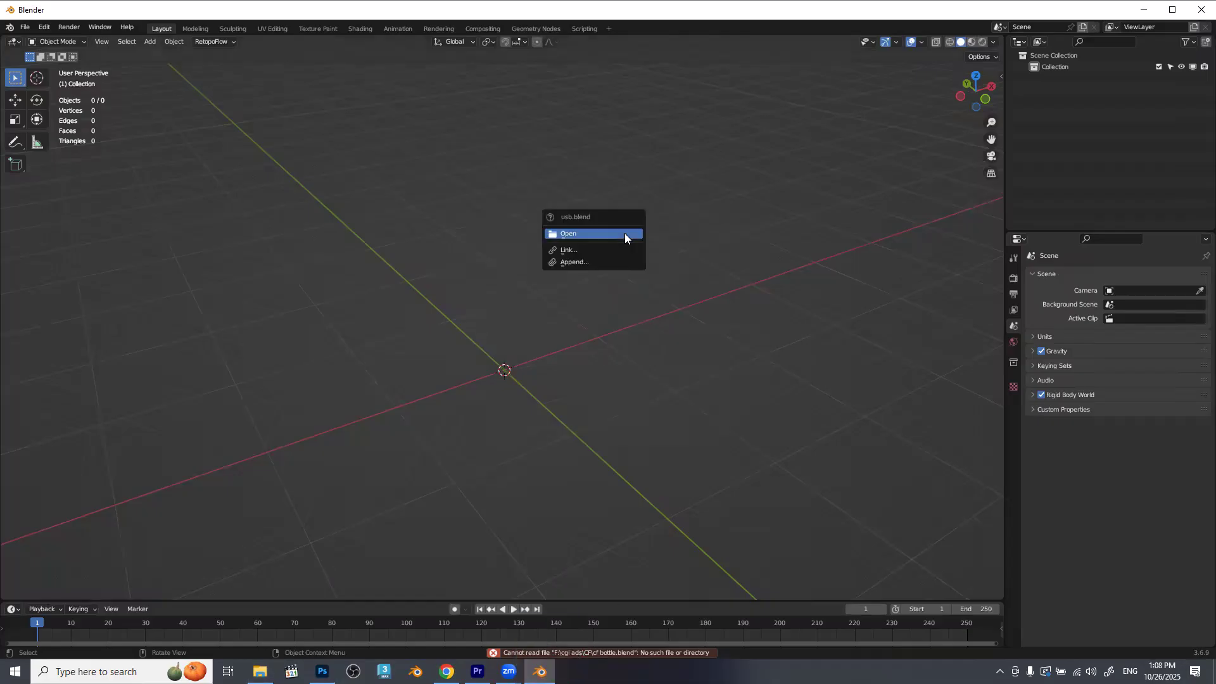
{"action": "left_click", "coordinate": [625, 233]}
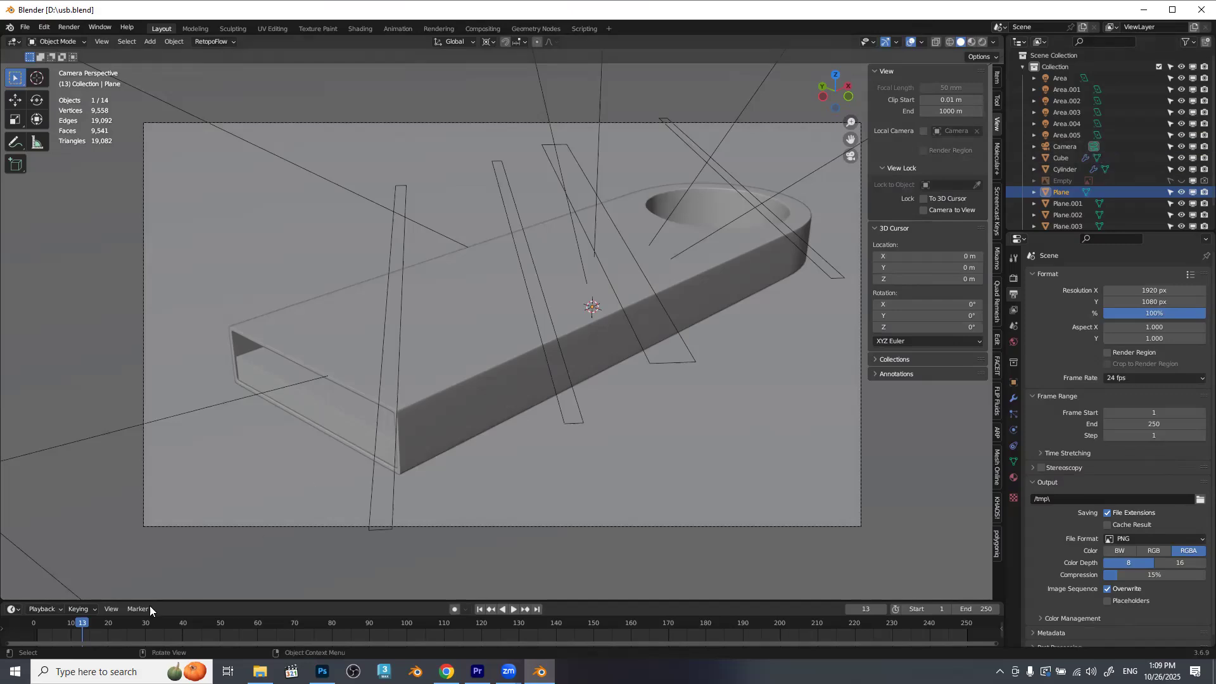
Play the animation and scrub the timeline back to frame 1.
{"action": "key", "text": "space"}
{"action": "left_click_drag", "start_coordinate": [245, 621], "coordinate": [36, 624]}
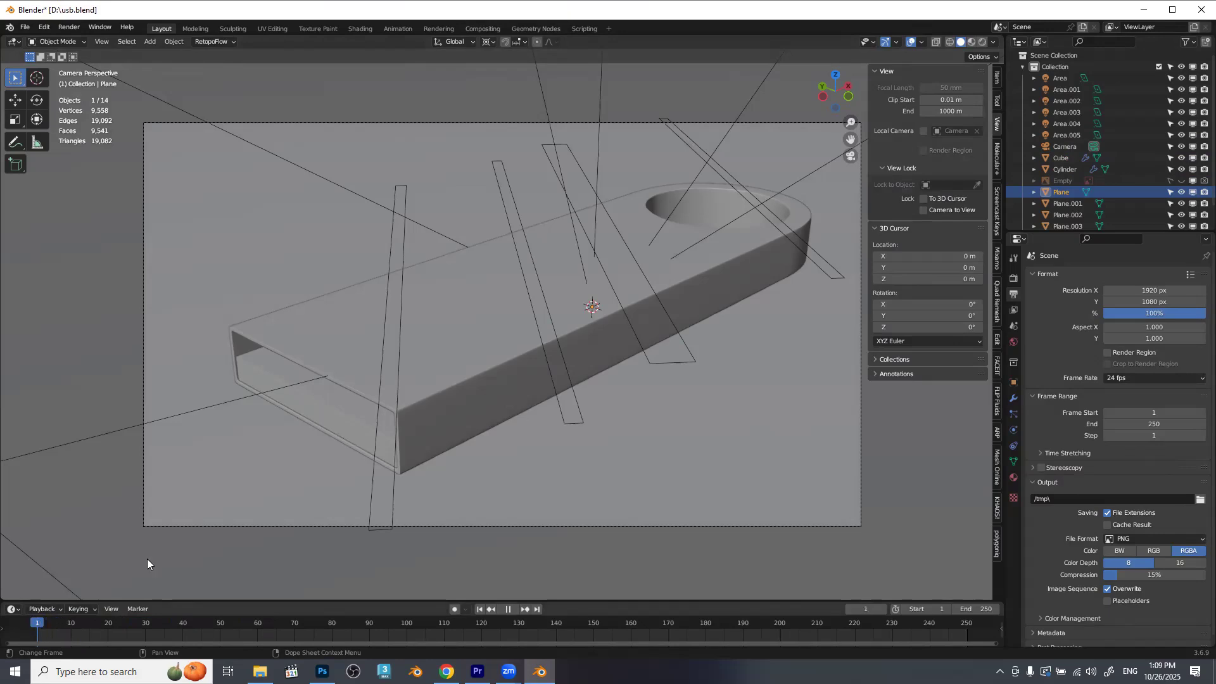
Examine the scene setup by selecting the Camera and the Plane, Plane.002, Plane.001 and Plane.003 objects in turn.
{"action": "left_click", "coordinate": [1066, 147]}
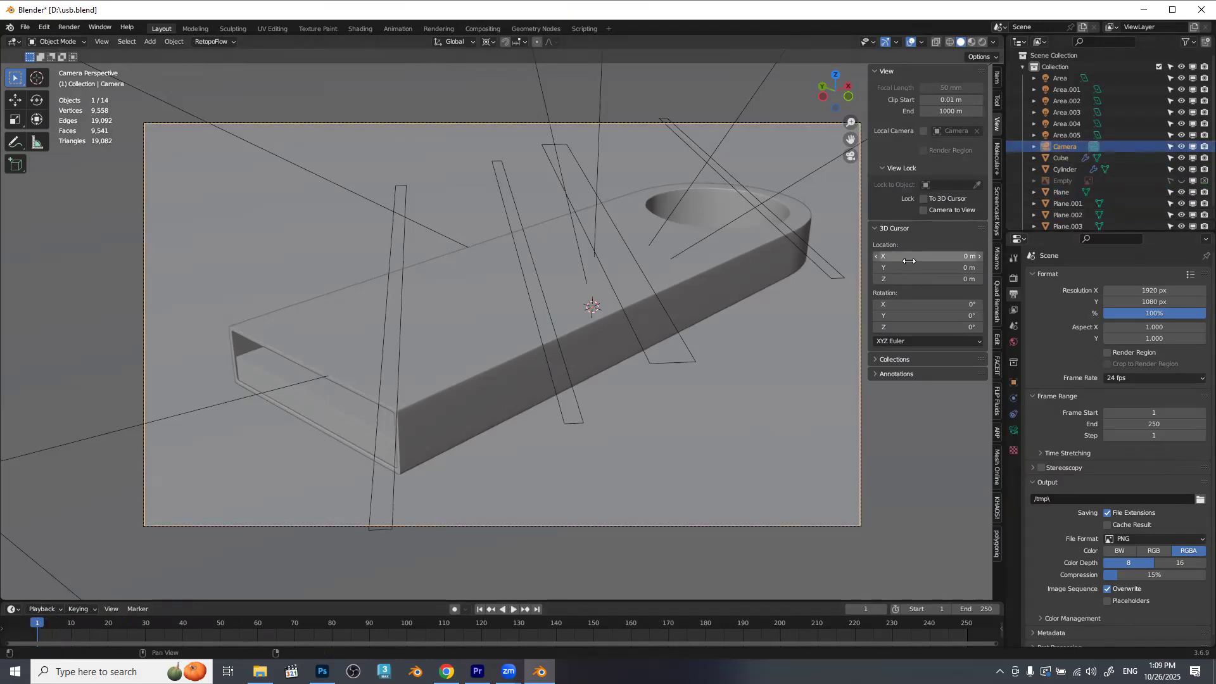
{"action": "left_click", "coordinate": [480, 246]}
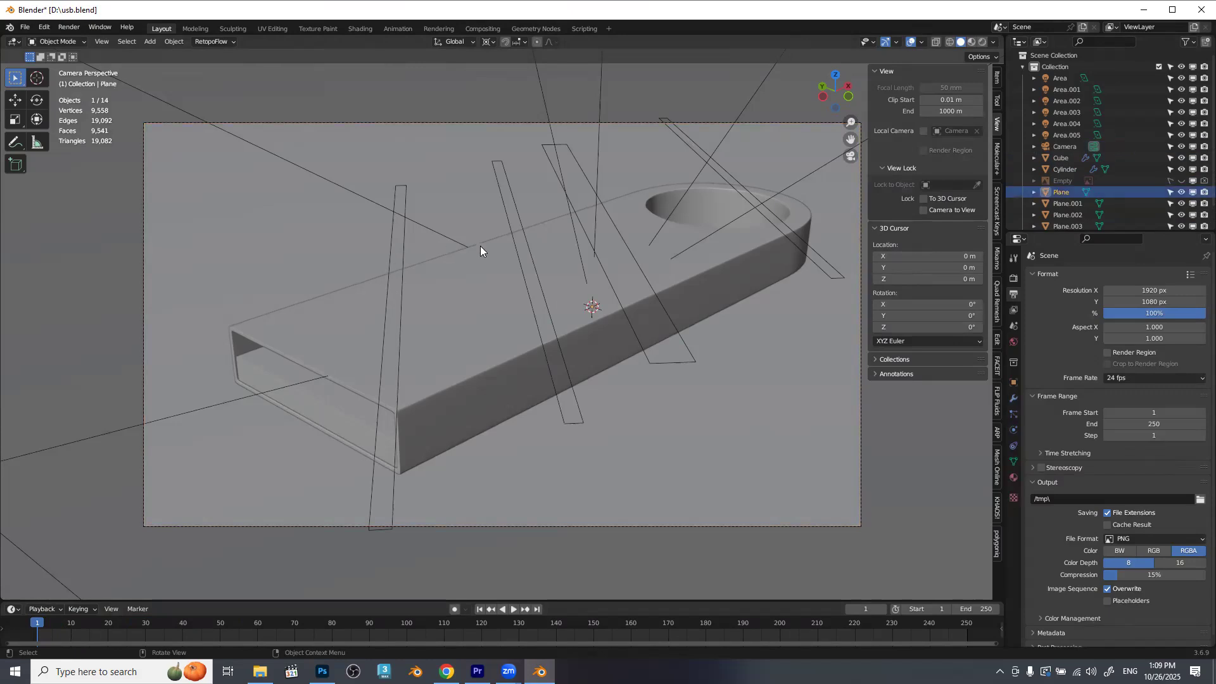
{"action": "left_click", "coordinate": [521, 228]}
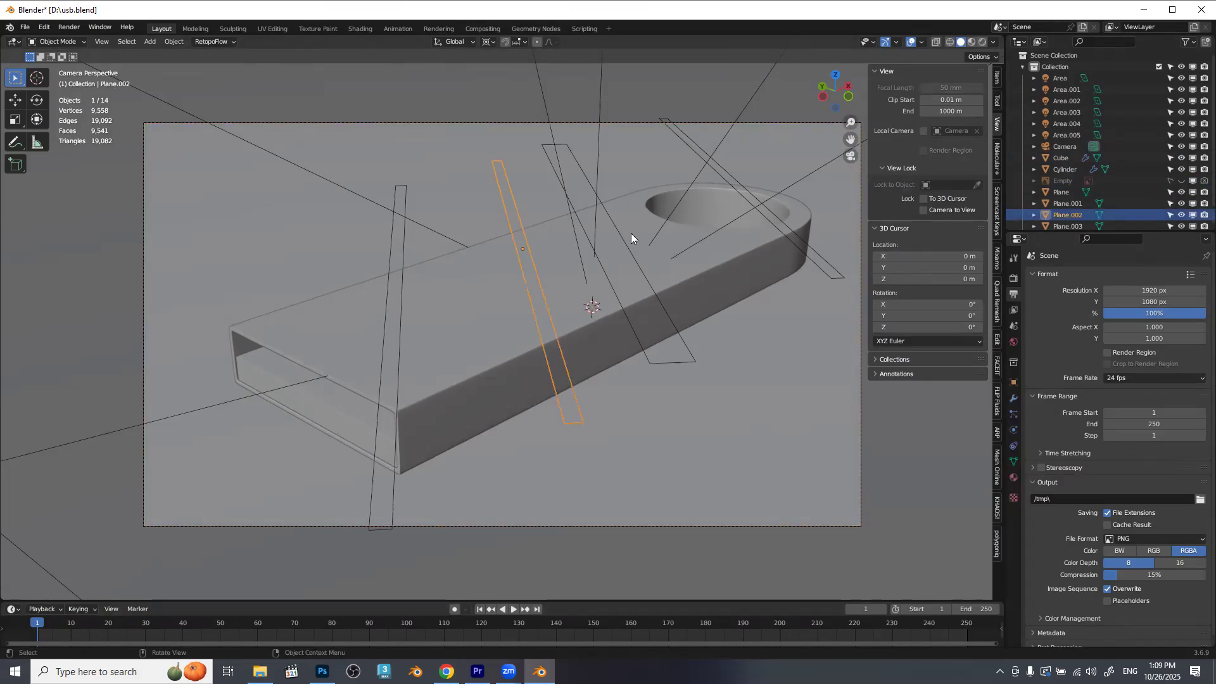
{"action": "left_click", "coordinate": [674, 323]}
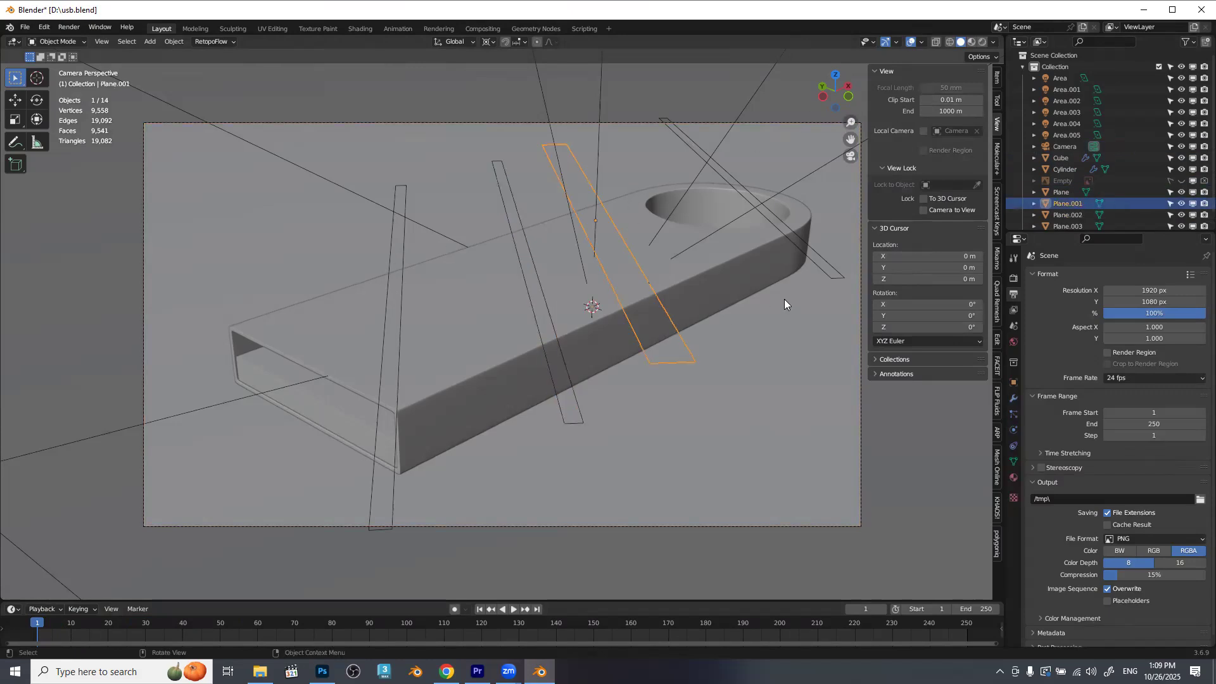
{"action": "left_click", "coordinate": [839, 272]}
Switch the viewport to Rendered shading and render frame 1 as a still image.
{"action": "left_click", "coordinate": [983, 42]}
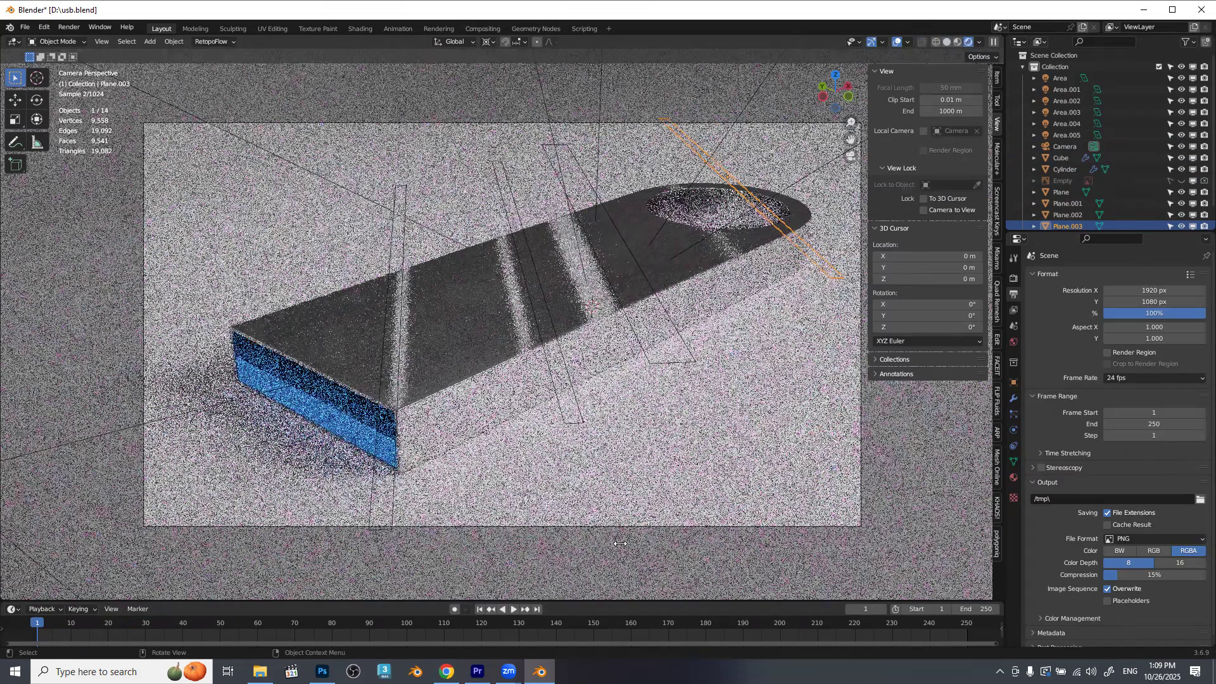
{"action": "key", "text": "F12"}
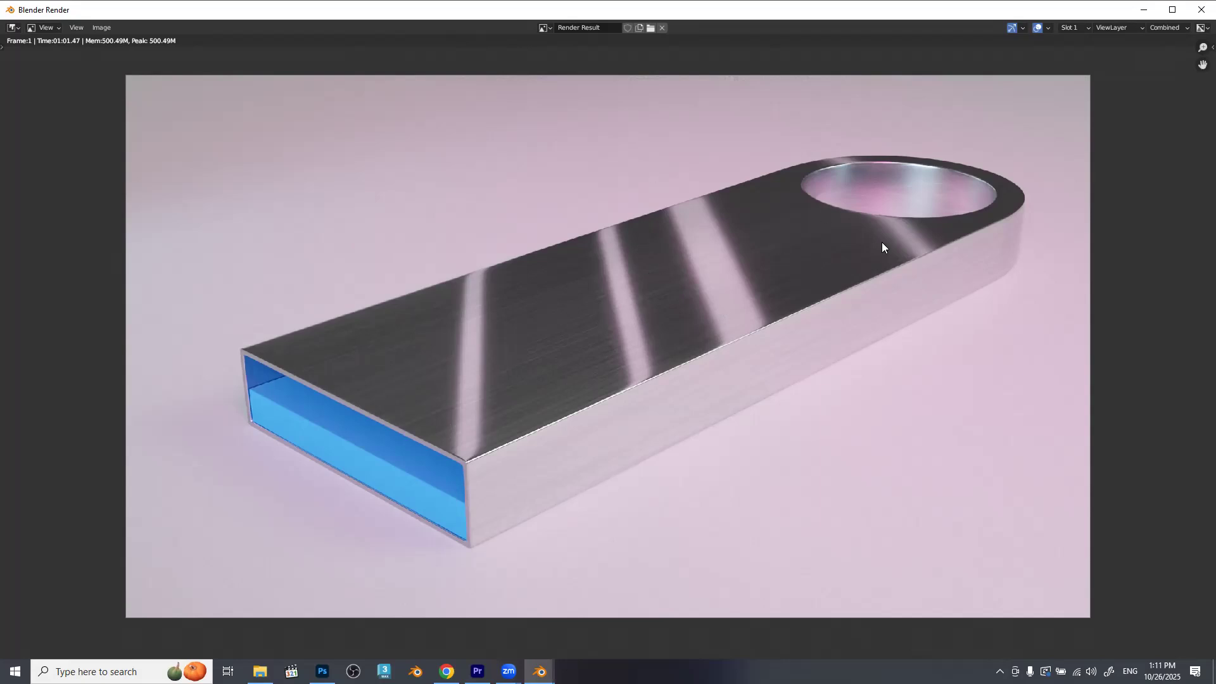
Close the render result and inspect the Plane and Plane.002 strips above the USB drive in turn.
{"action": "left_click", "coordinate": [1201, 10]}
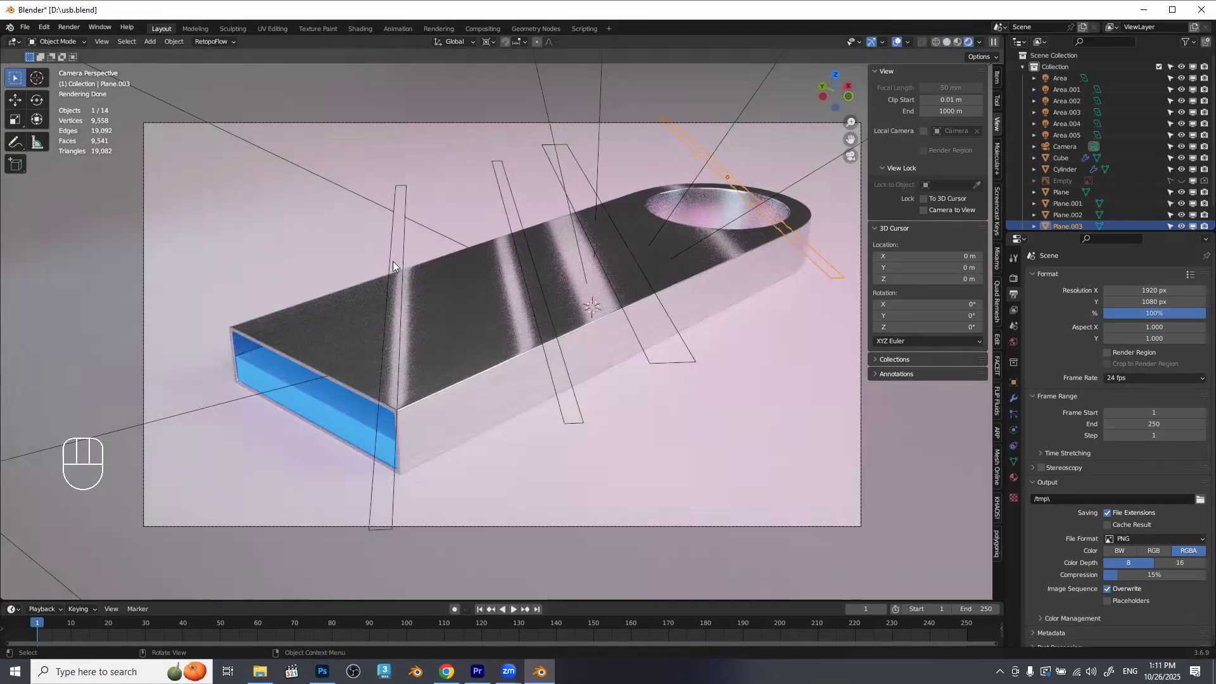
{"action": "left_click", "coordinate": [402, 251]}
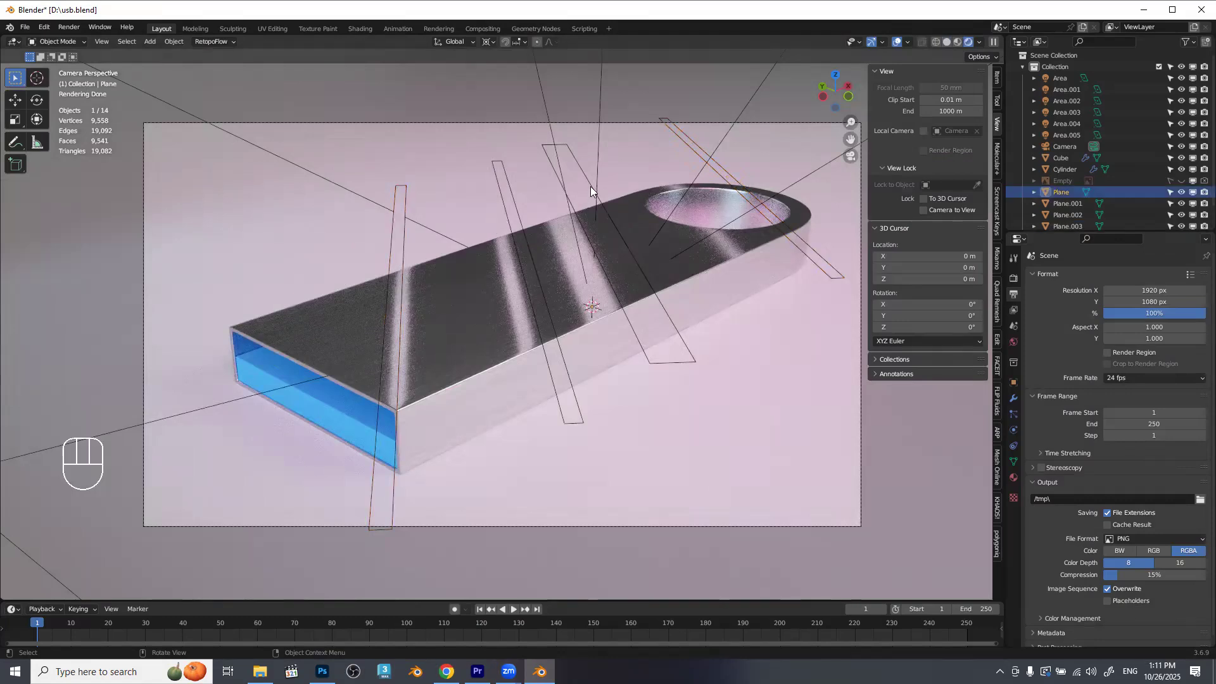
{"action": "left_click", "coordinate": [514, 208]}
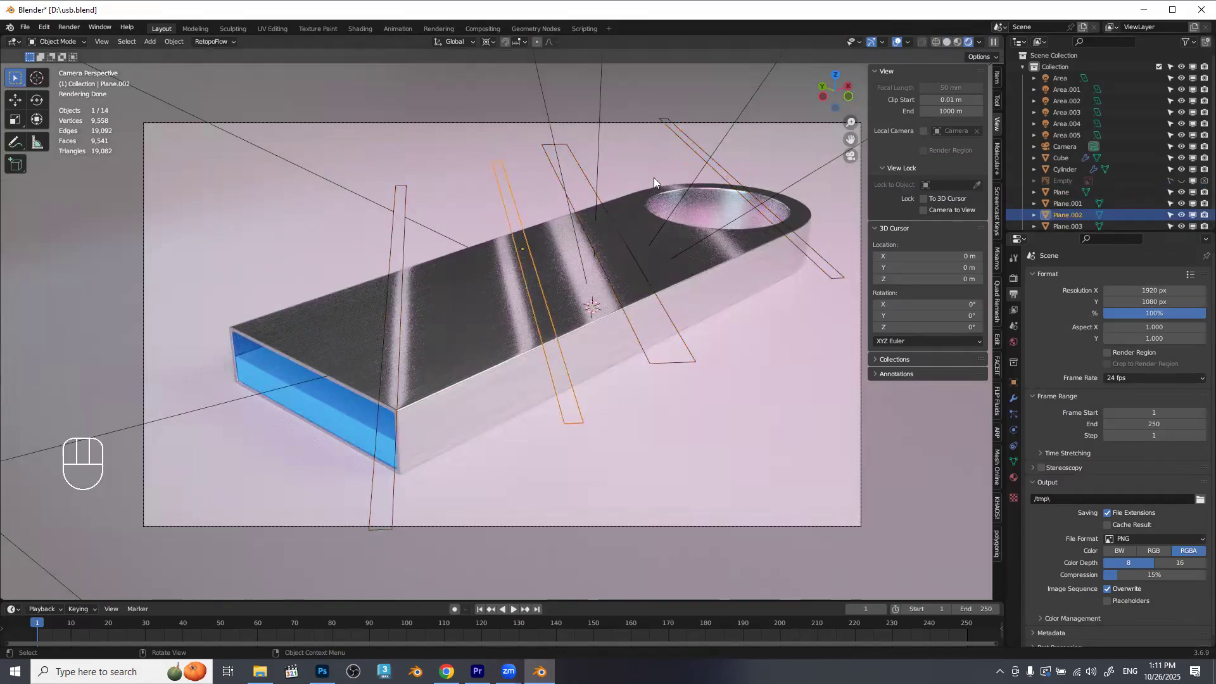
Examine the Ray Visibility options in the object properties of the Plane.003 and Plane.001 strips.
{"action": "left_click", "coordinate": [696, 152]}
{"action": "scroll", "coordinate": [1175, 192], "scroll_direction": "down", "scroll_amount": 1}
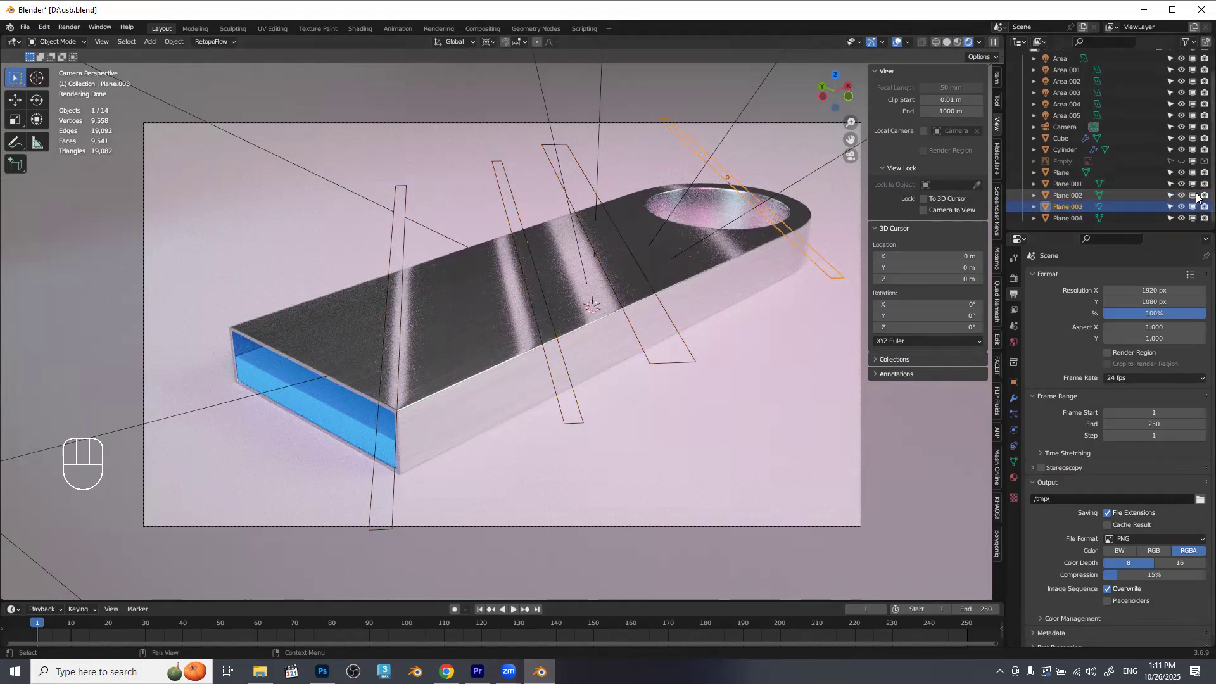
{"action": "left_click", "coordinate": [1013, 382]}
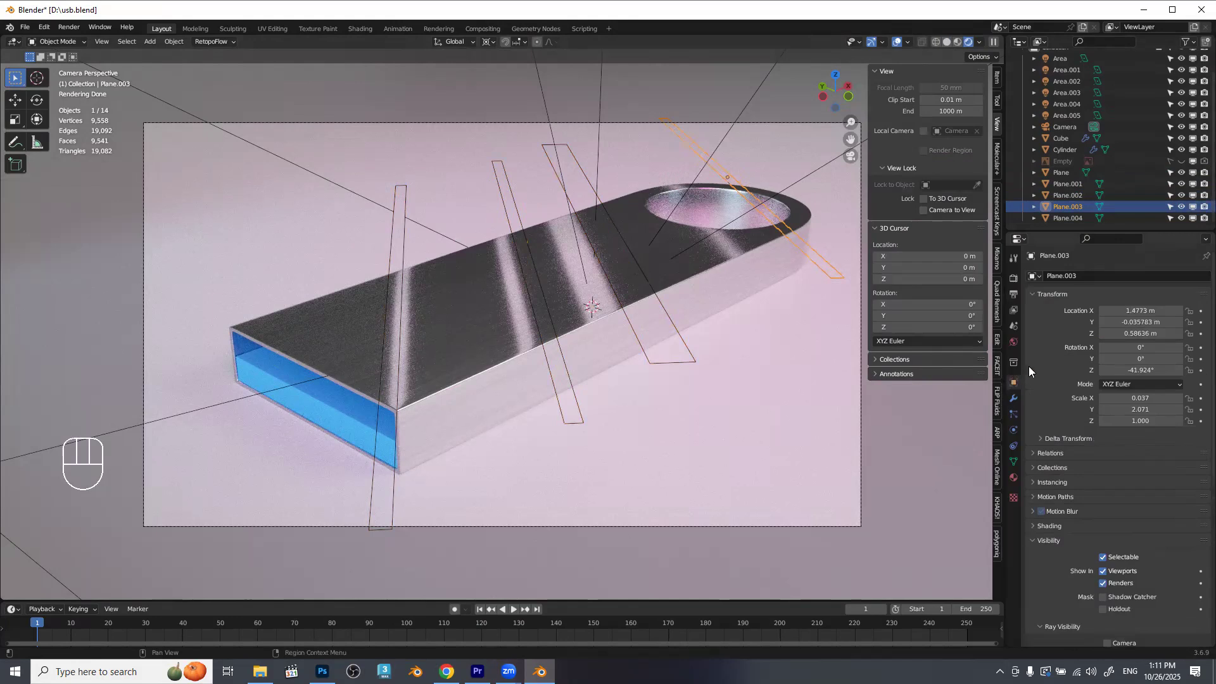
{"action": "scroll", "coordinate": [1070, 517], "scroll_direction": "down", "scroll_amount": 4}
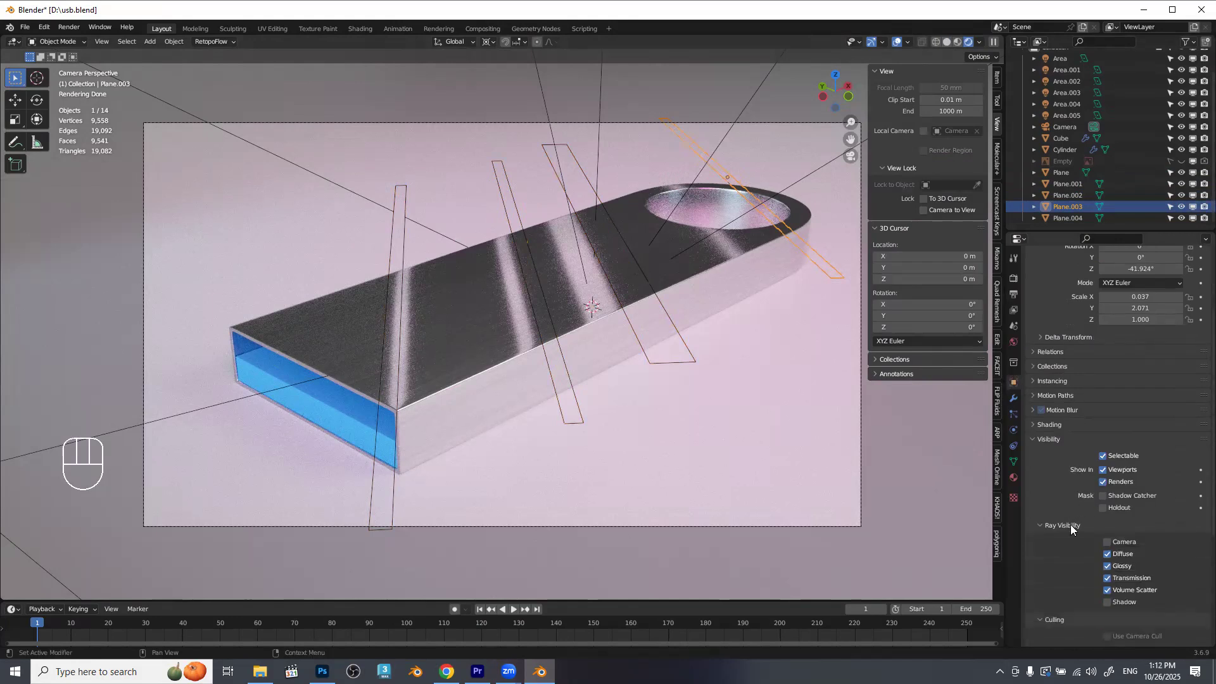
{"action": "left_click", "coordinate": [682, 363]}
{"action": "left_click", "coordinate": [1129, 543]}
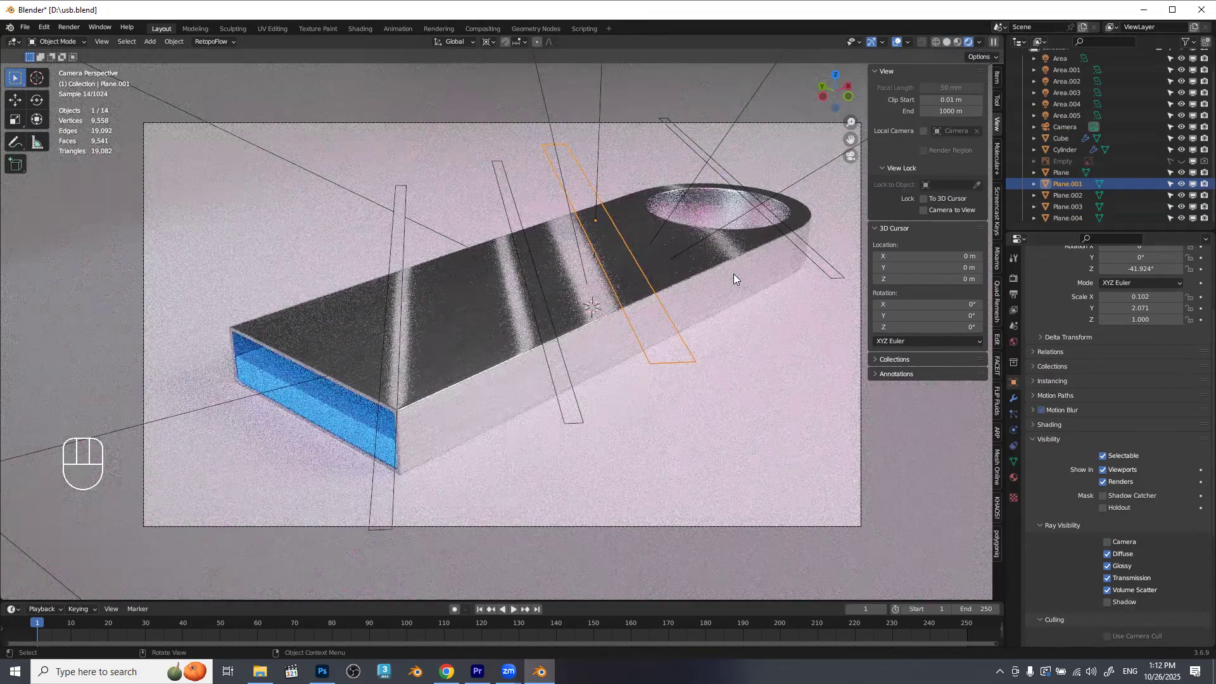
Select the Cylinder body of the USB drive, review the finished render result and close it again.
{"action": "left_click", "coordinate": [484, 353]}
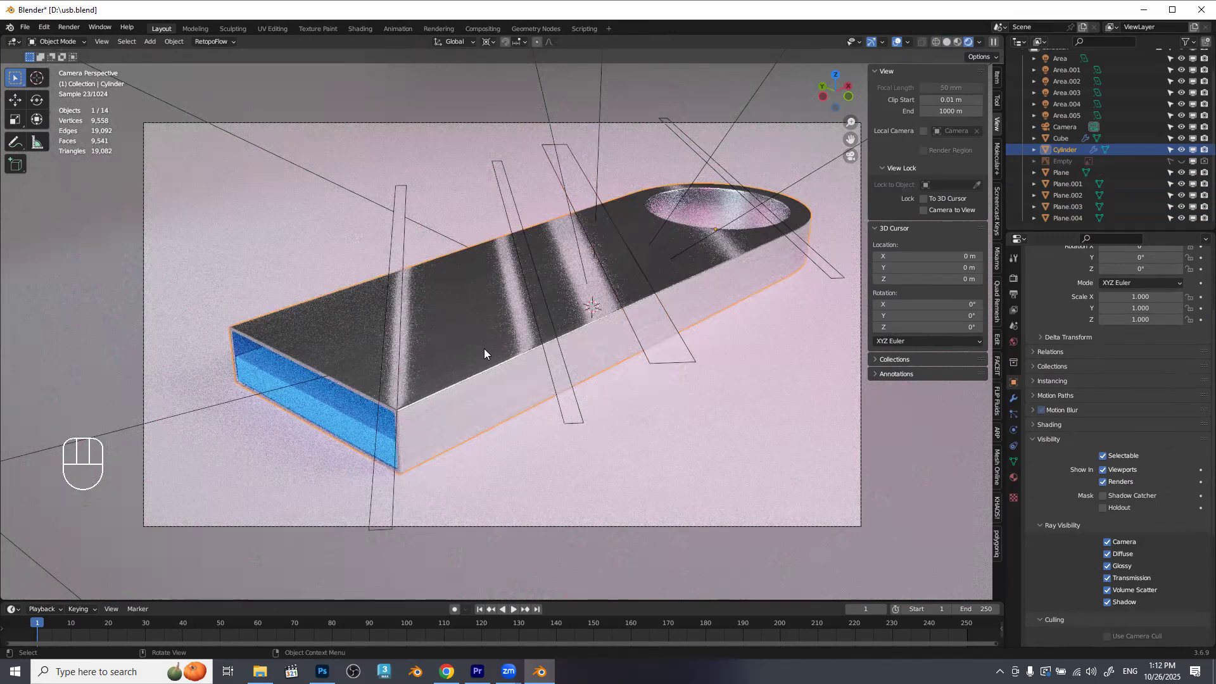
{"action": "key", "text": "F11"}
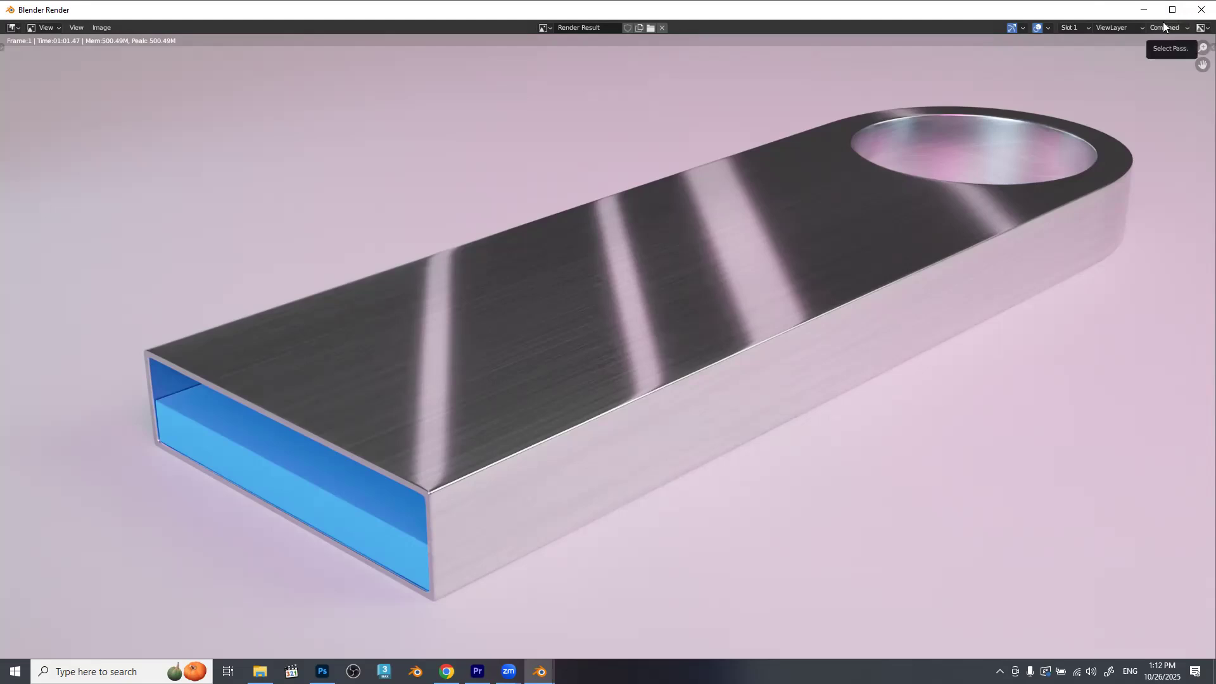
{"action": "left_click", "coordinate": [1201, 10]}
Select the Camera and compare Solid with Rendered viewport shading, leaving the viewport in Solid.
{"action": "left_click", "coordinate": [1061, 126]}
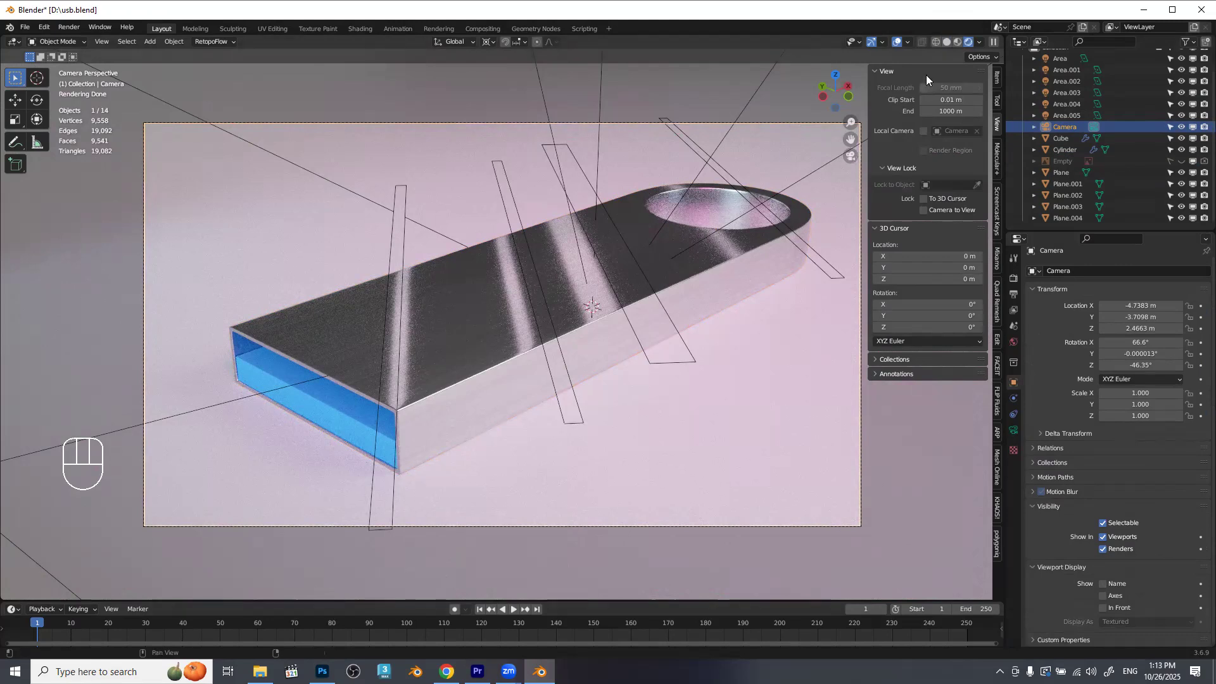
{"action": "left_click", "coordinate": [951, 41]}
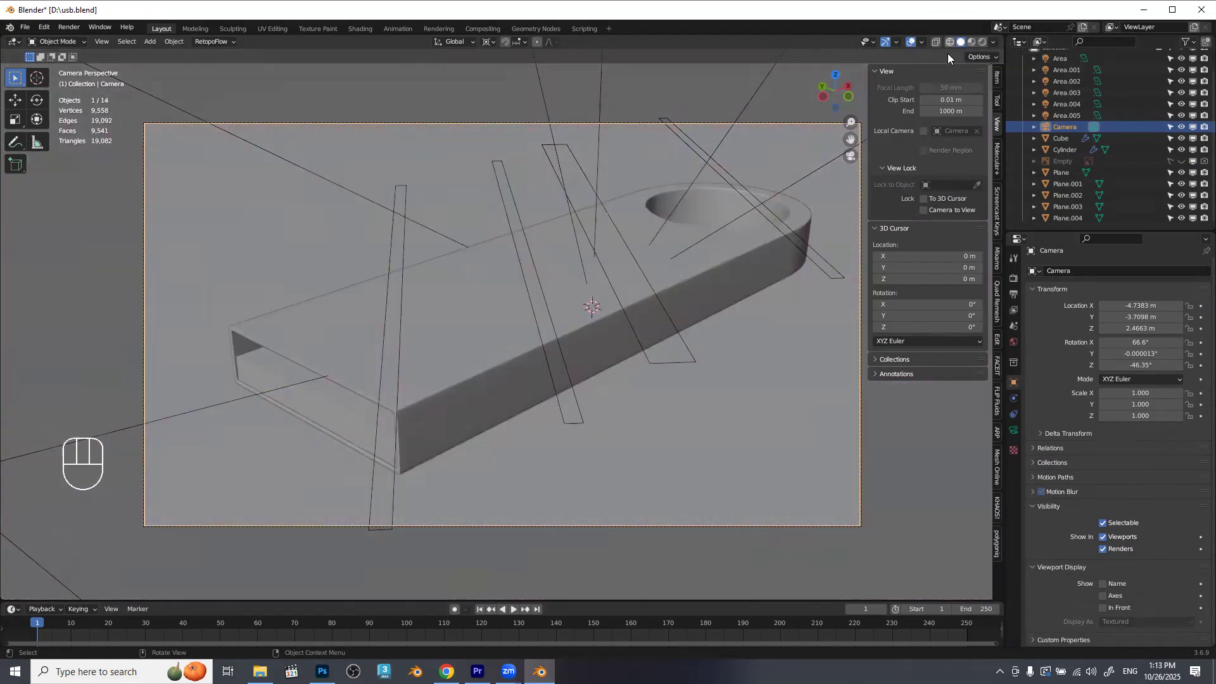
{"action": "left_click", "coordinate": [981, 42]}
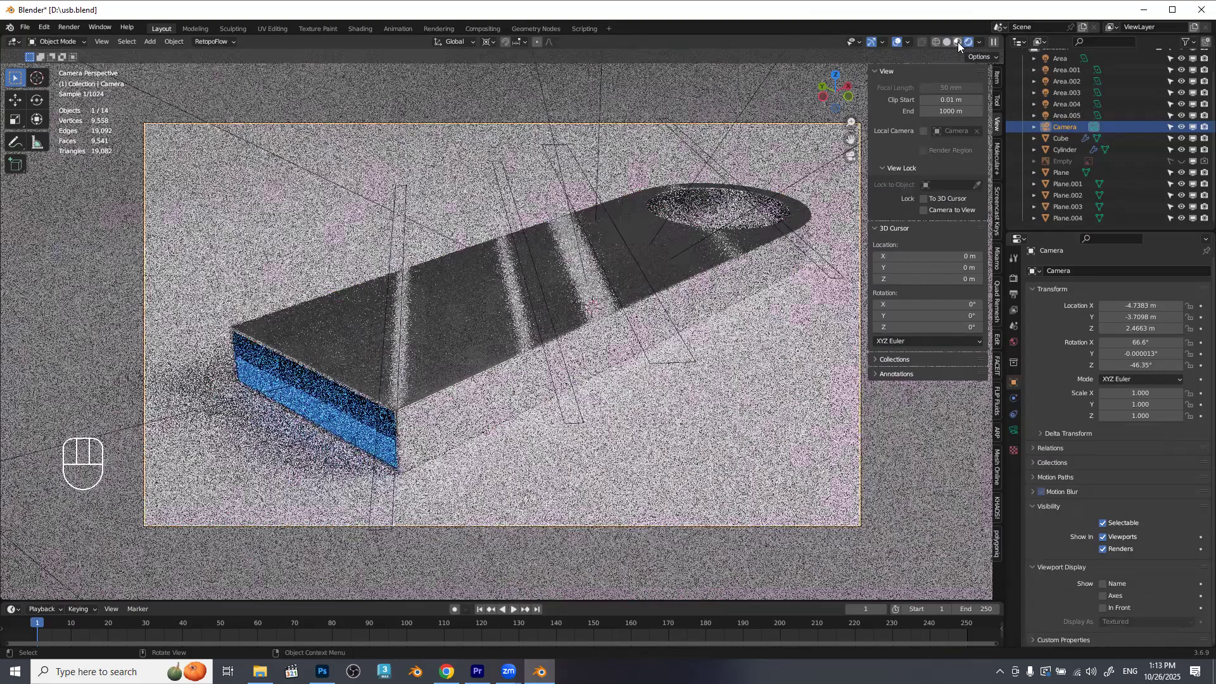
{"action": "left_click", "coordinate": [949, 41]}
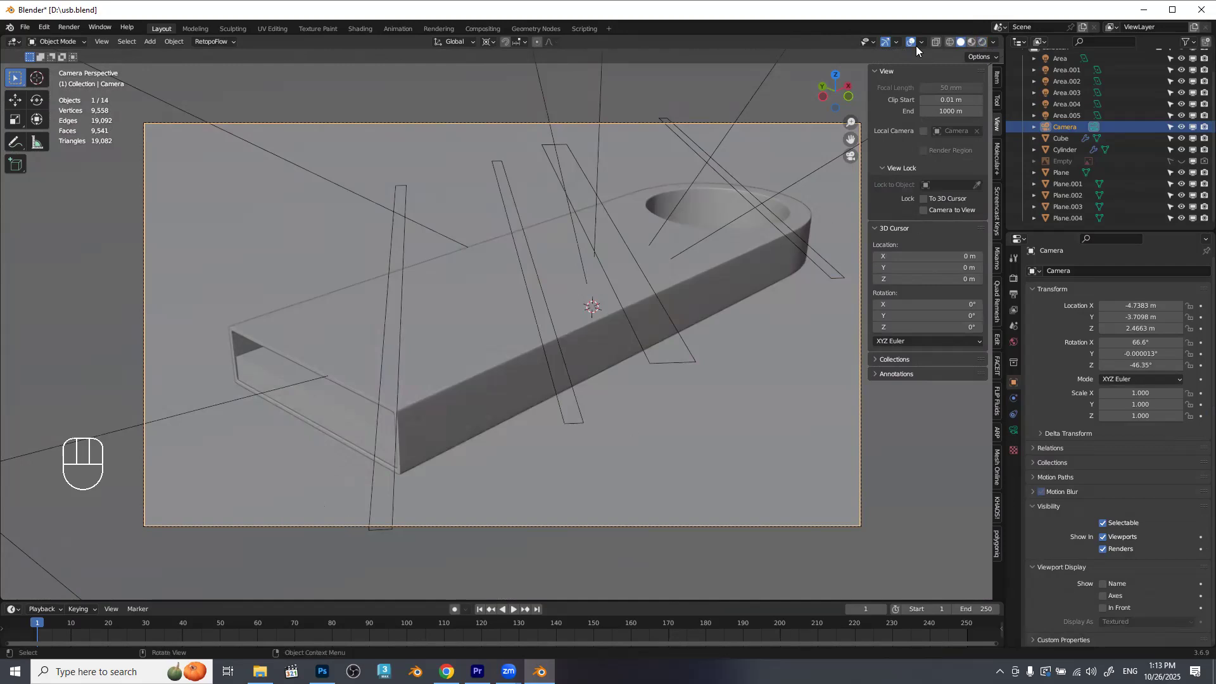
Select all six area lights around the scene, Area through Area.005, leaving the floor plane out of the selection.
{"action": "left_click_drag", "start_coordinate": [617, 291], "coordinate": [397, 324]}
{"action": "scroll", "coordinate": [558, 344], "scroll_direction": "down", "scroll_amount": 5}
{"action": "left_click", "coordinate": [370, 325]}
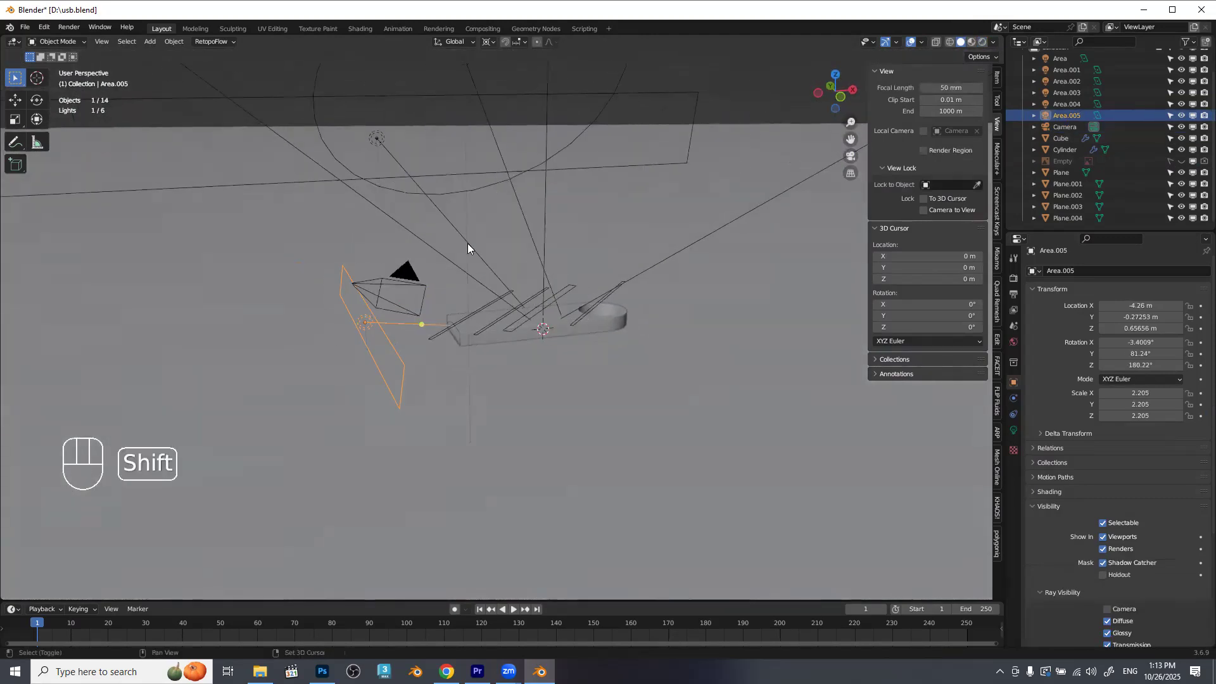
{"action": "left_click_drag", "start_coordinate": [435, 211], "coordinate": [401, 175]}
{"action": "left_click", "coordinate": [475, 172], "text": "shift"}
{"action": "left_click", "coordinate": [479, 177], "text": "shift"}
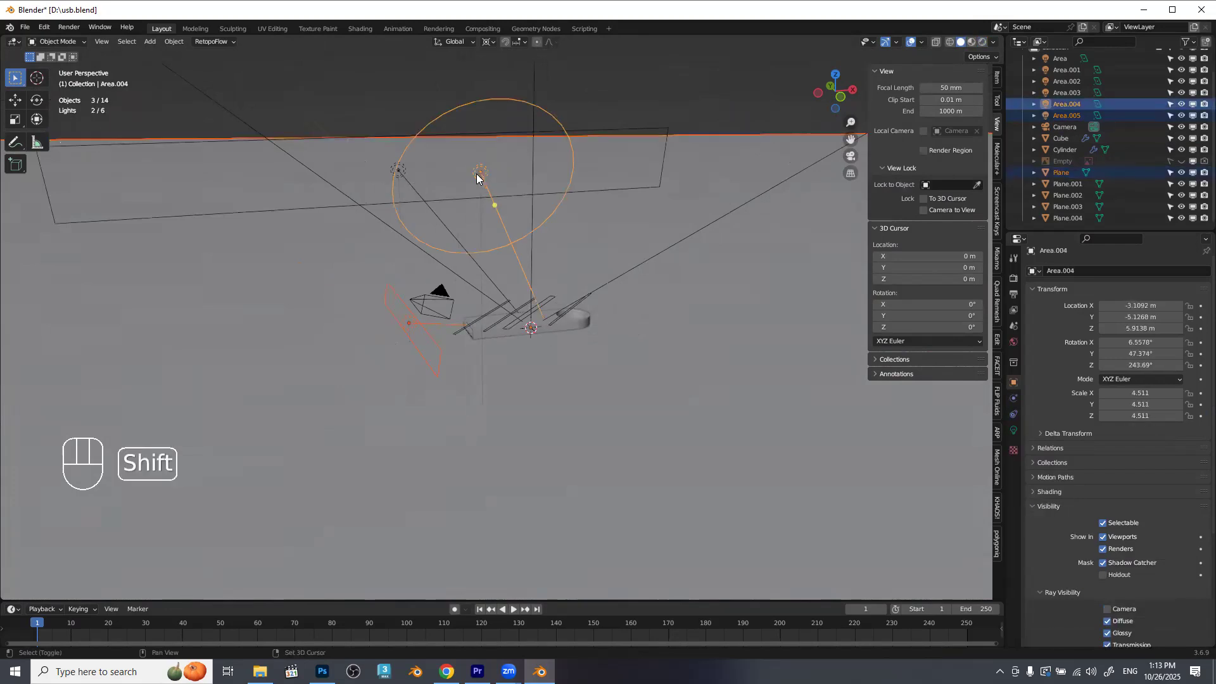
{"action": "left_click", "coordinate": [401, 178], "text": "shift"}
{"action": "scroll", "coordinate": [529, 288], "scroll_direction": "down", "scroll_amount": 3}
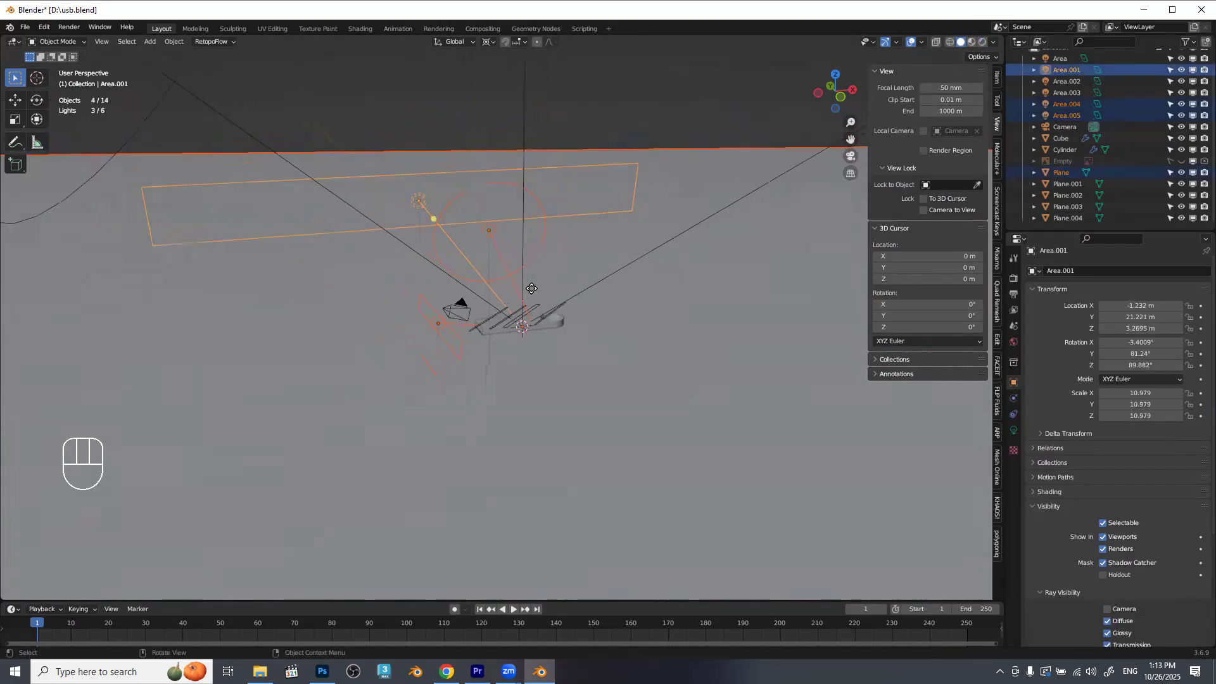
{"action": "left_click_drag", "start_coordinate": [342, 238], "coordinate": [364, 245]}
{"action": "left_click", "coordinate": [288, 144], "text": "shift"}
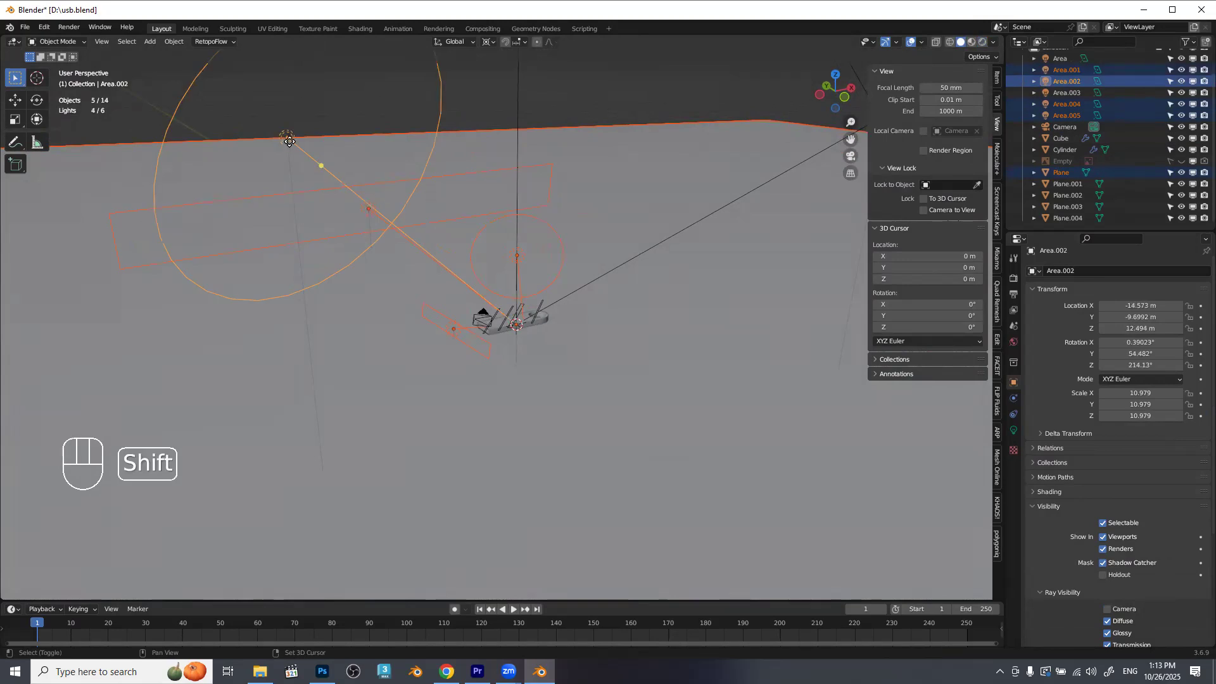
{"action": "left_click_drag", "start_coordinate": [681, 96], "coordinate": [632, 151]}
{"action": "scroll", "coordinate": [618, 190], "scroll_direction": "down", "scroll_amount": 6}
{"action": "left_click_drag", "start_coordinate": [592, 264], "coordinate": [501, 326]}
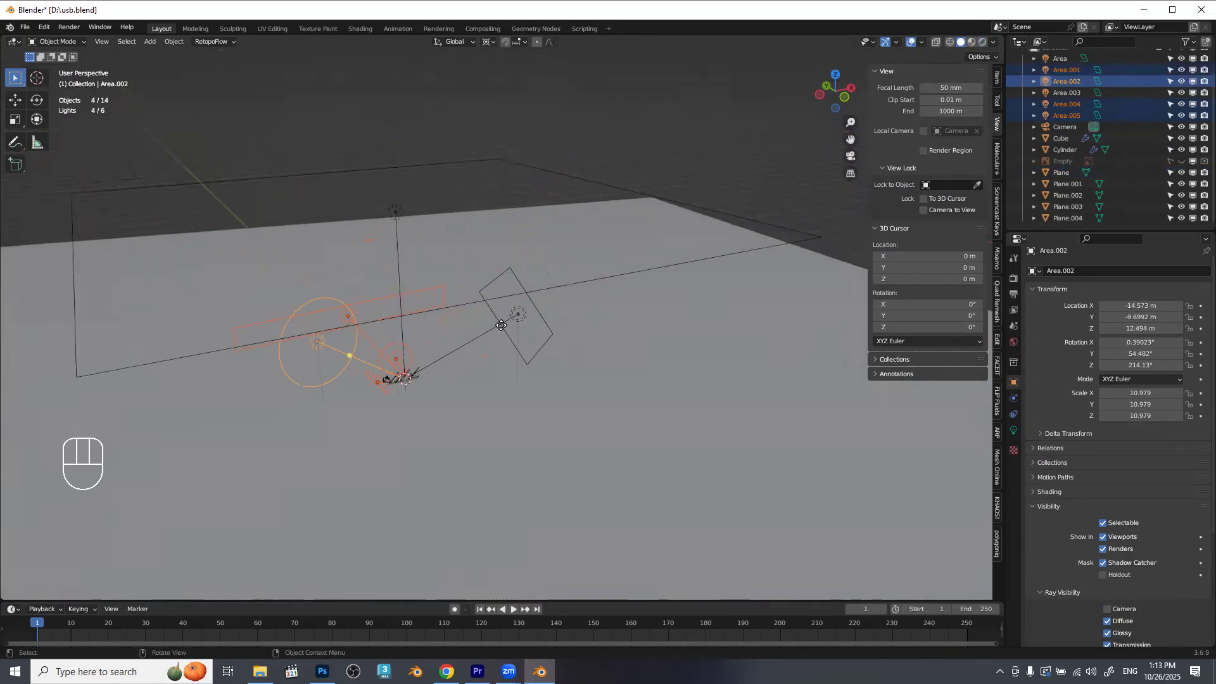
{"action": "left_click", "coordinate": [397, 213], "text": "shift"}
{"action": "left_click", "coordinate": [523, 313], "text": "shift"}
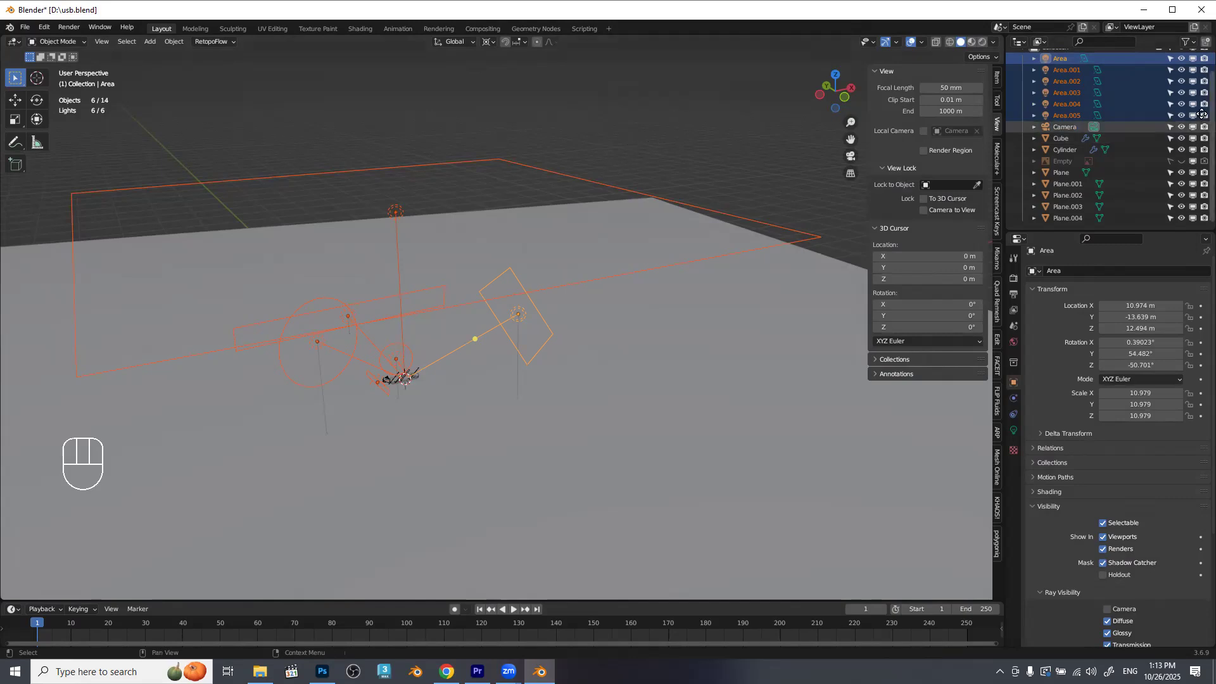
Move the selected area lights into a new collection named lights.
{"action": "key", "text": "m"}
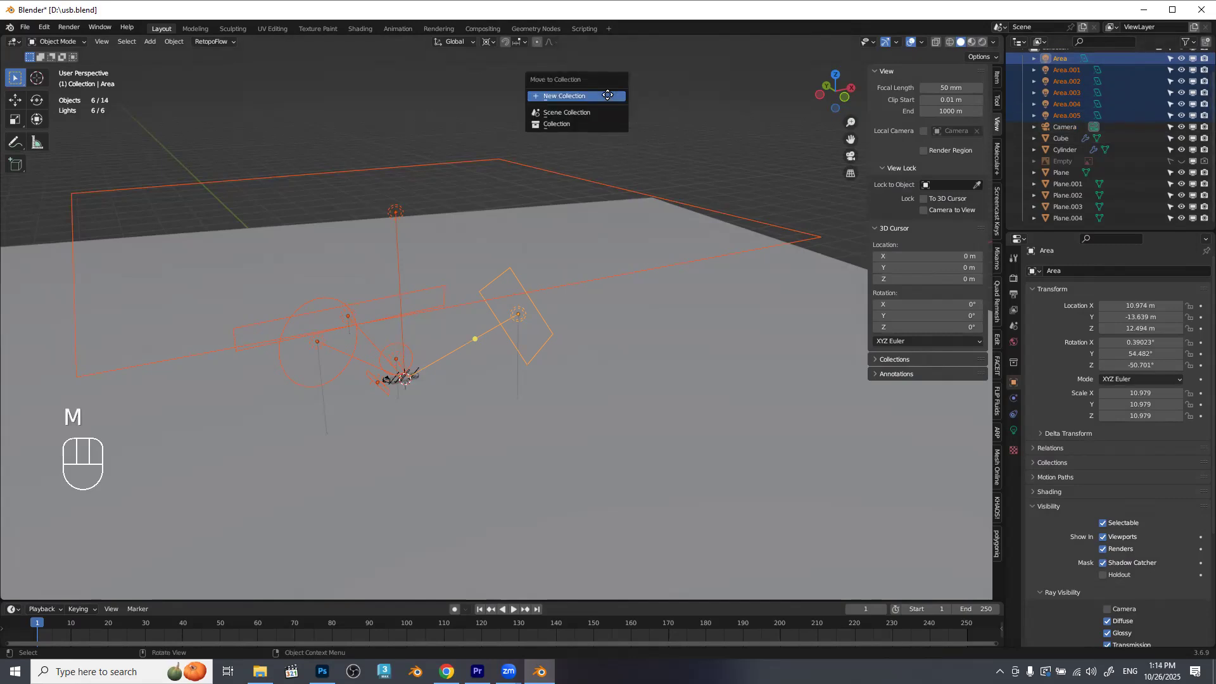
{"action": "left_click", "coordinate": [576, 96]}
{"action": "type", "text": "lights"}
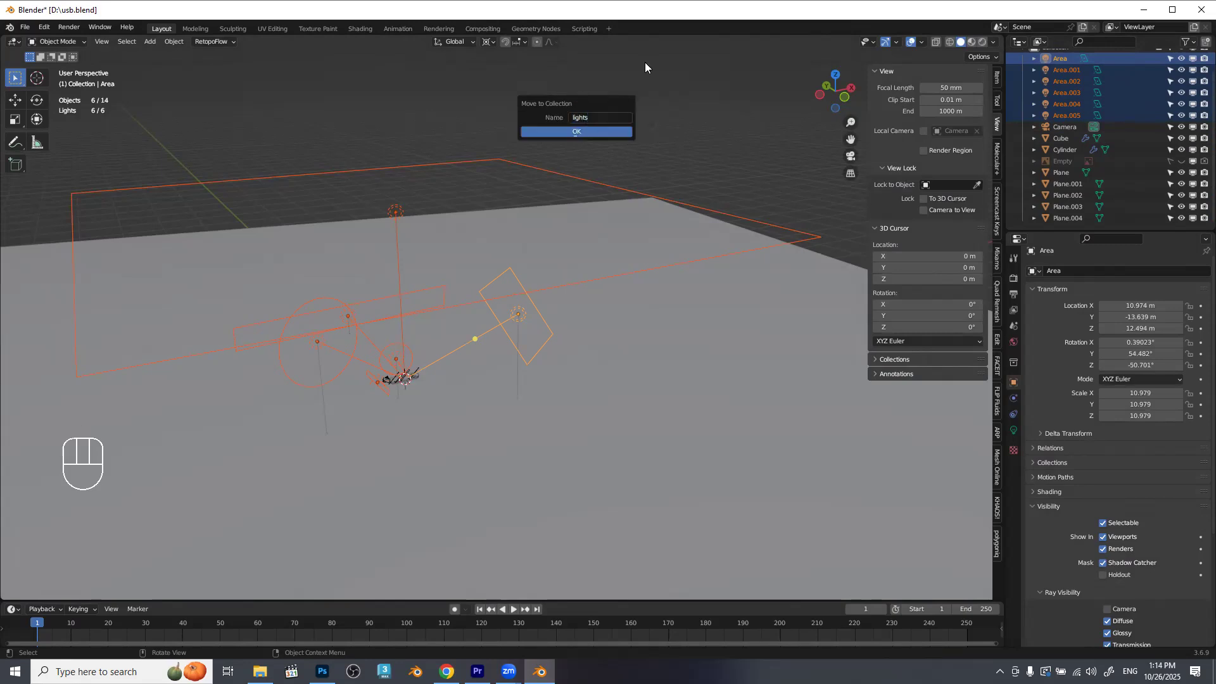
{"action": "key", "text": "Return"}
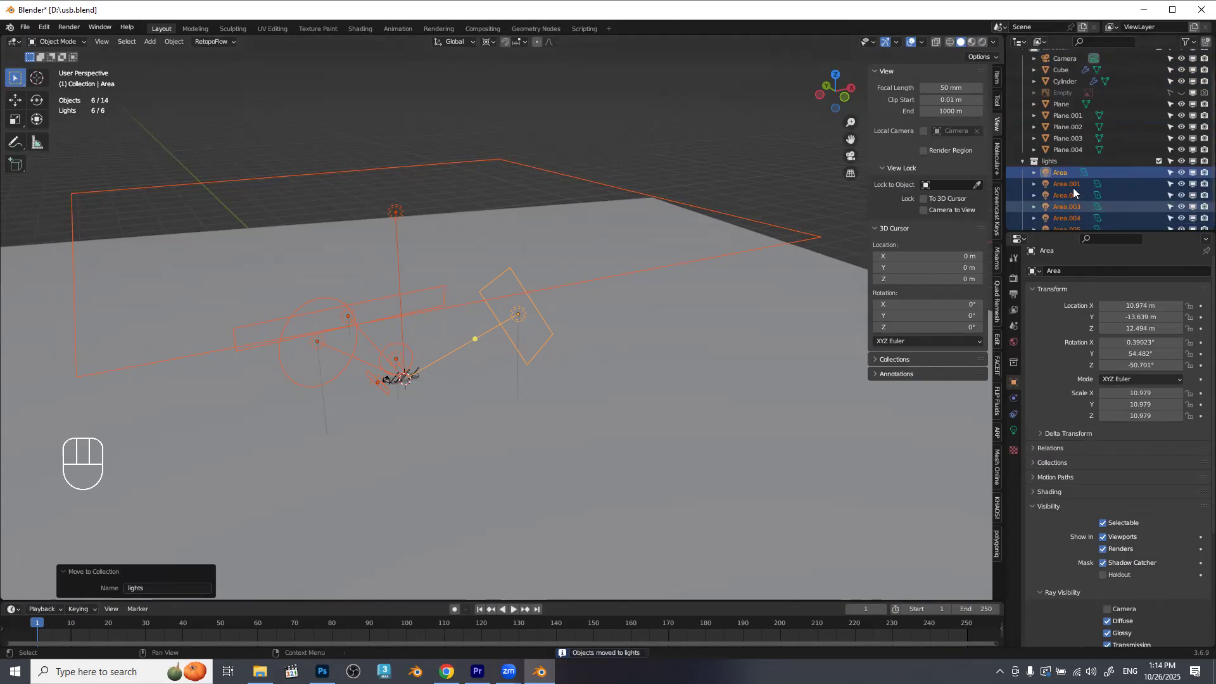
Exclude the lights collection from the view layer, check the unlit scene in Rendered shading and return to Solid.
{"action": "left_click", "coordinate": [1159, 162]}
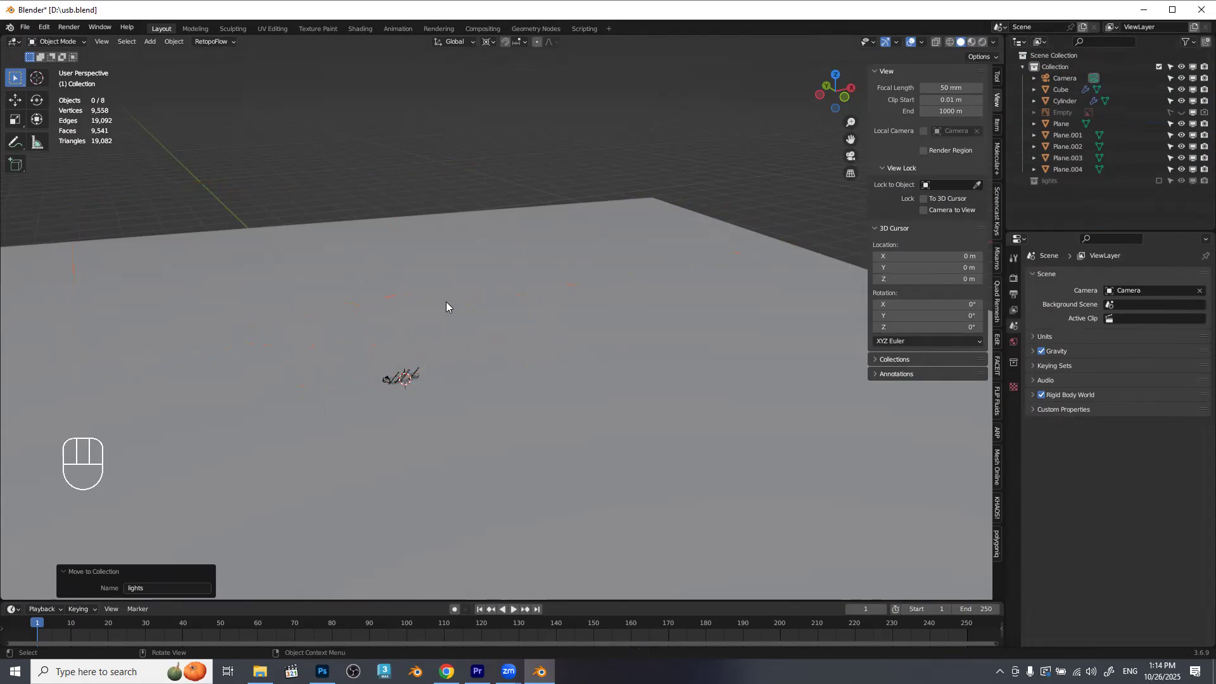
{"action": "left_click", "coordinate": [982, 42]}
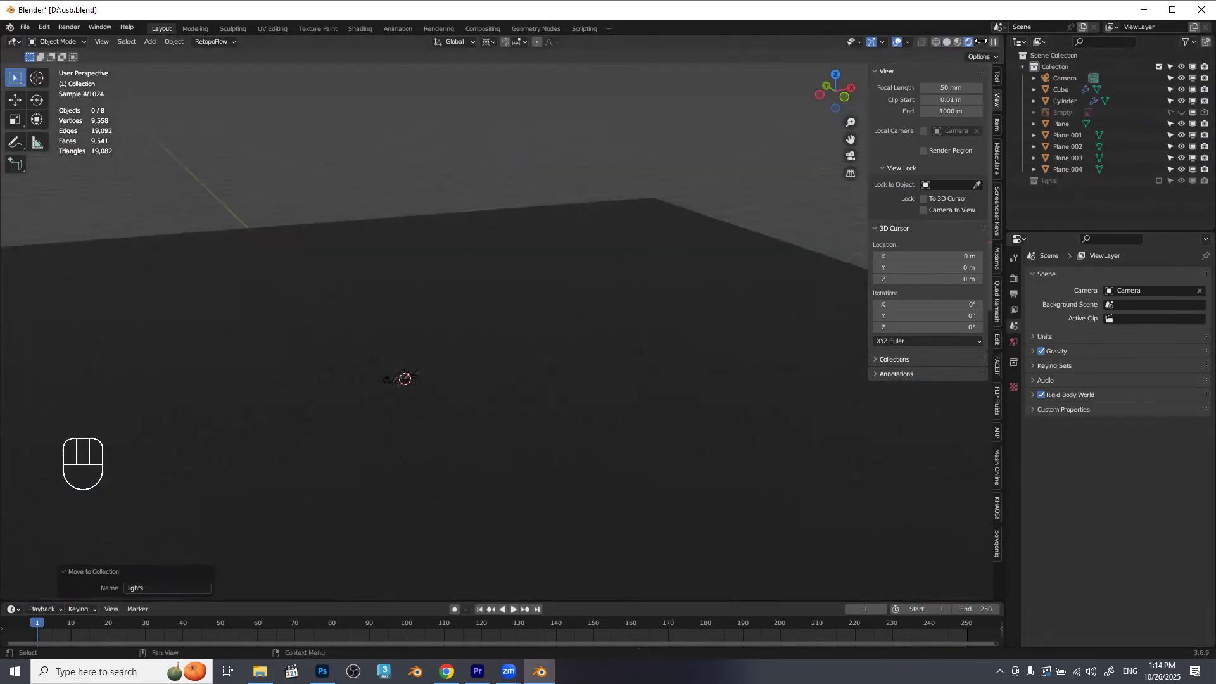
{"action": "left_click", "coordinate": [948, 42]}
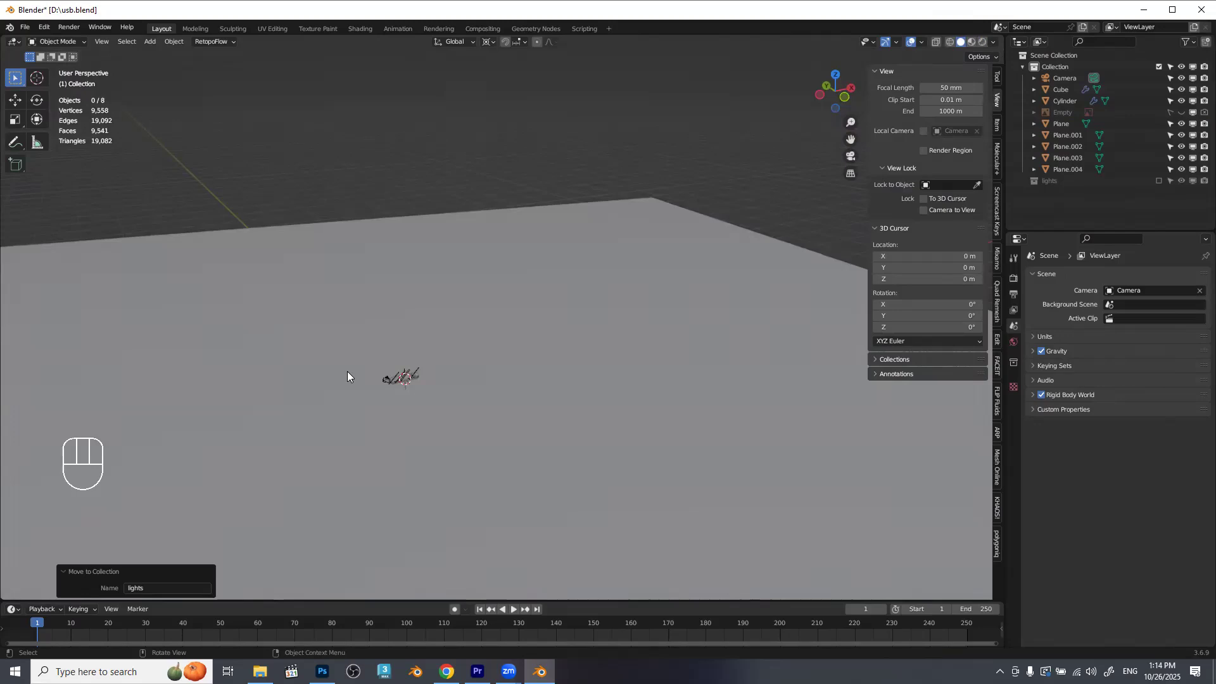
Frame the Camera and the Cylinder in turn and look at the camera, strips and USB body from above.
{"action": "key", "text": "KP_Decimal"}
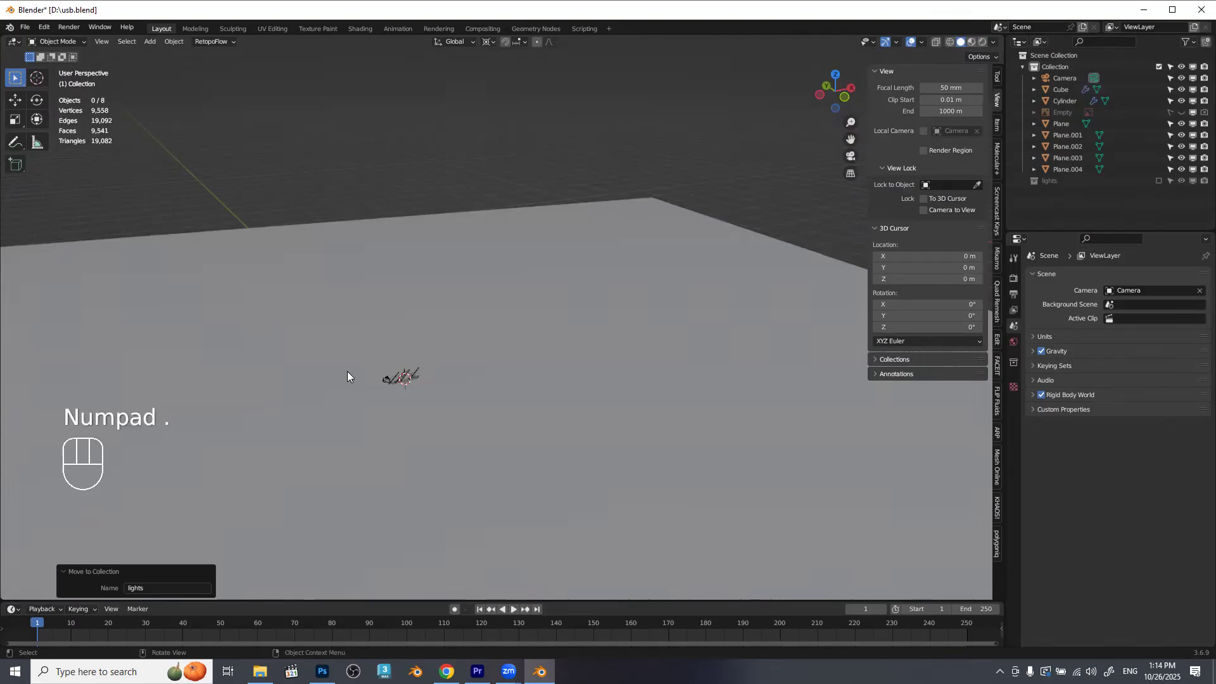
{"action": "left_click", "coordinate": [384, 382]}
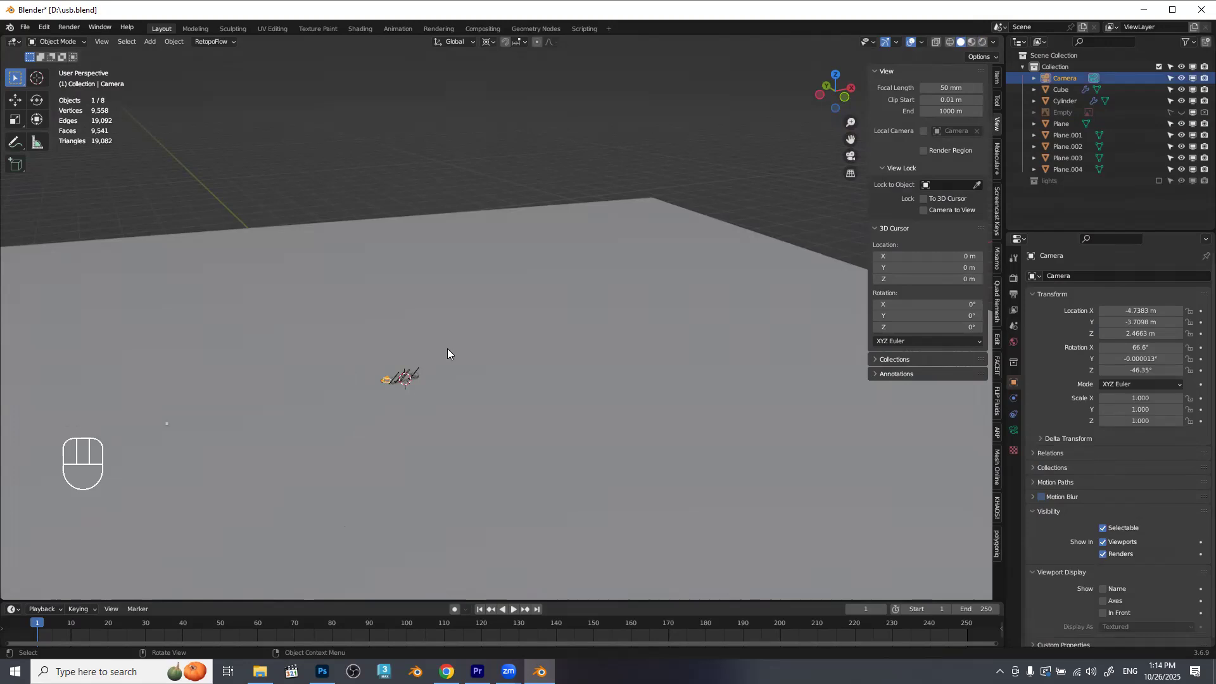
{"action": "key", "text": "KP_Decimal"}
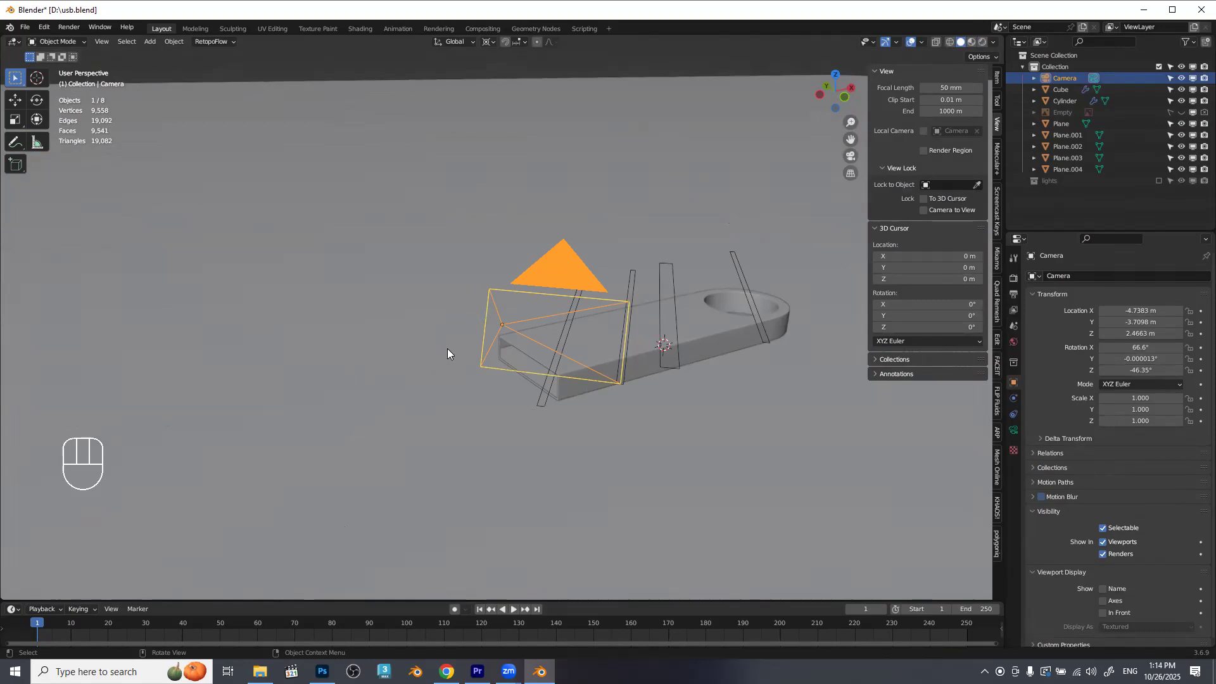
{"action": "left_click", "coordinate": [700, 316]}
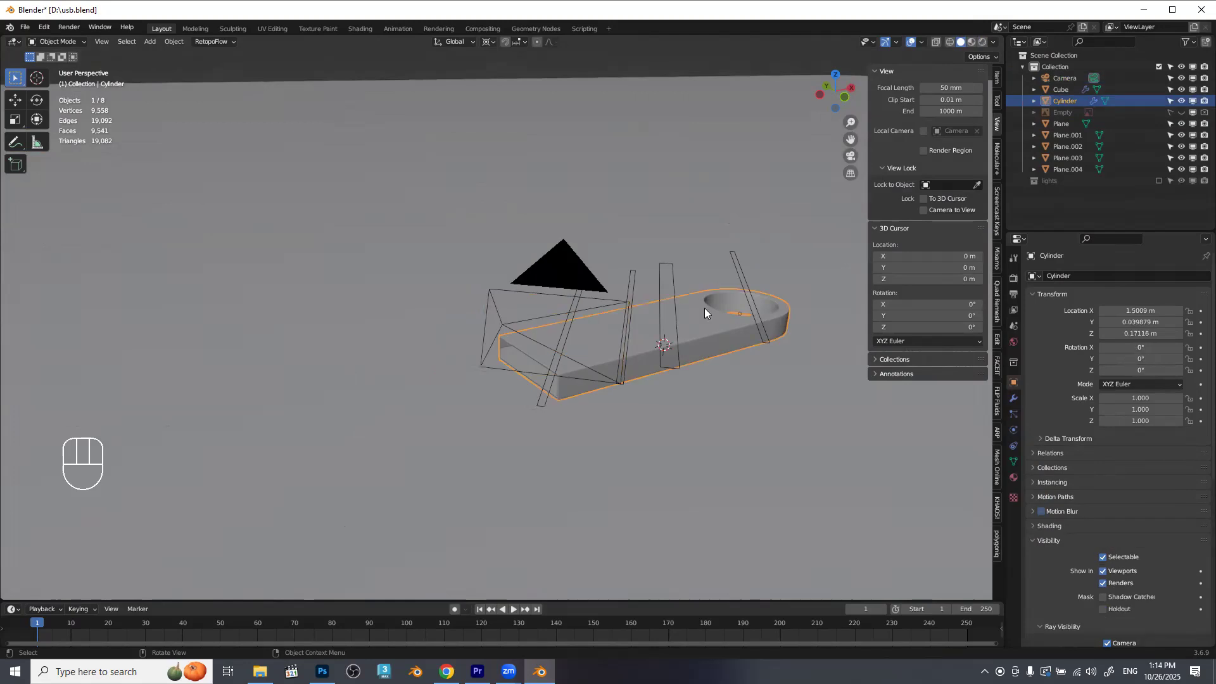
{"action": "key", "text": "KP_Decimal"}
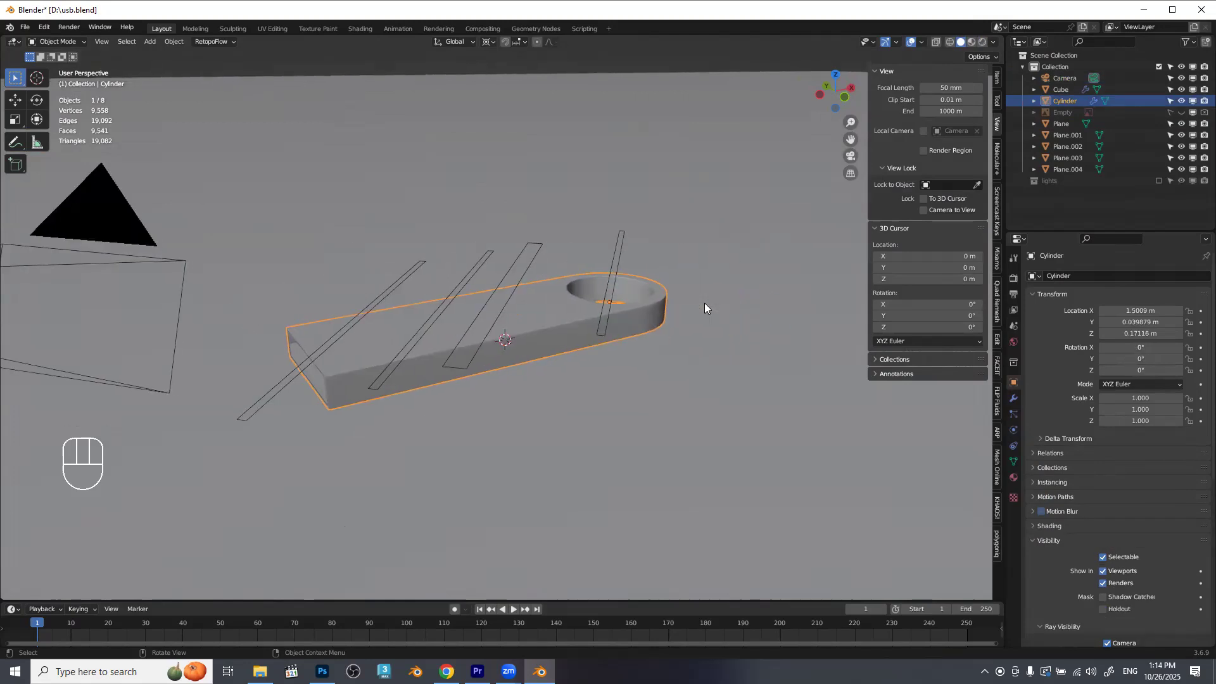
{"action": "left_click_drag", "start_coordinate": [476, 343], "coordinate": [507, 399]}
{"action": "scroll", "coordinate": [417, 370], "scroll_direction": "down", "scroll_amount": 4}
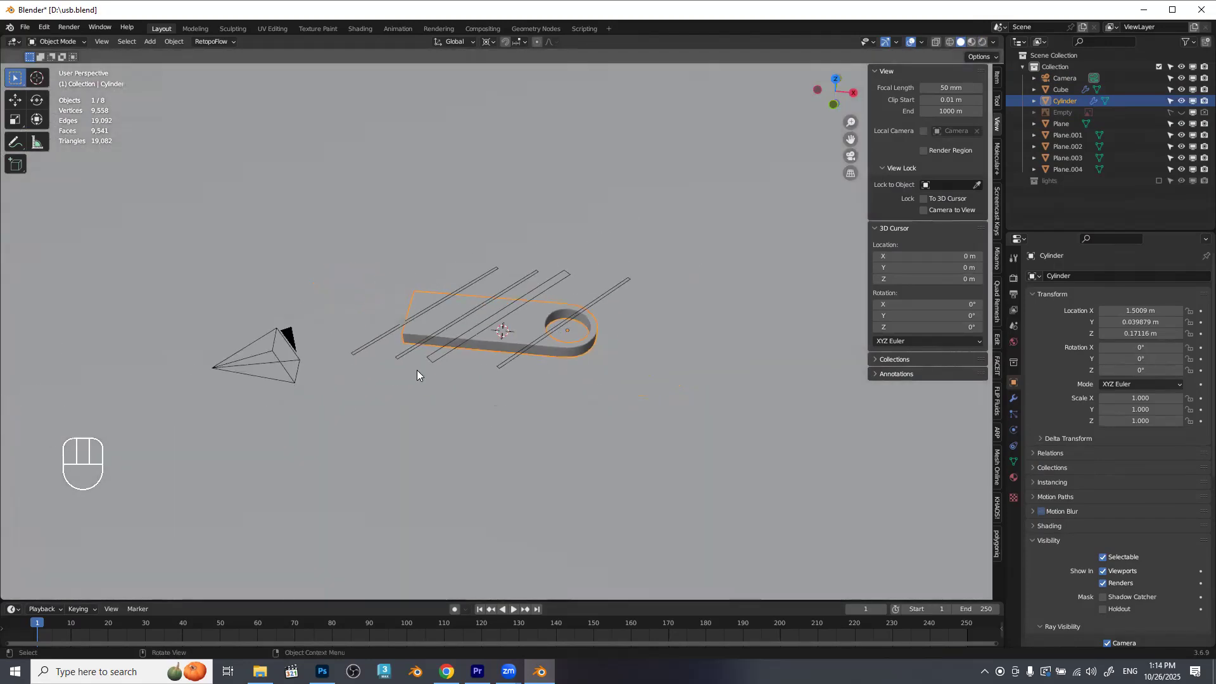
Select the Camera and split the 3D viewport into two side-by-side areas, rejoining them once before the final split.
{"action": "left_click", "coordinate": [287, 339]}
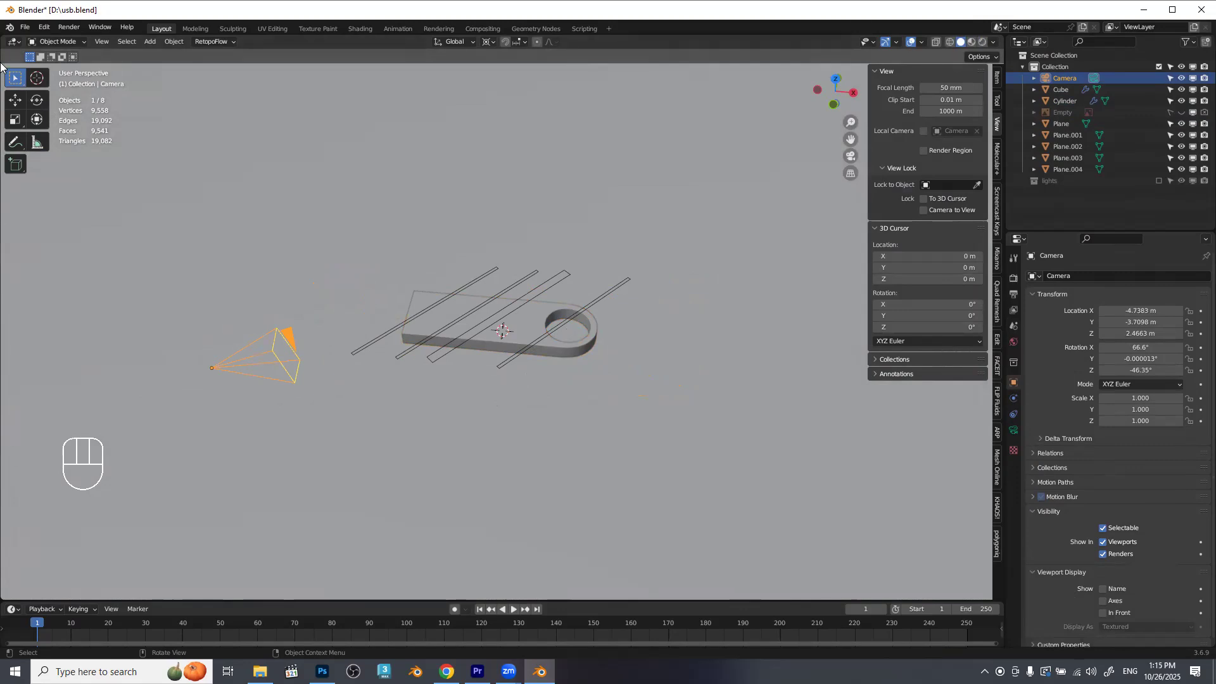
{"action": "left_click_drag", "start_coordinate": [4, 38], "coordinate": [343, 48]}
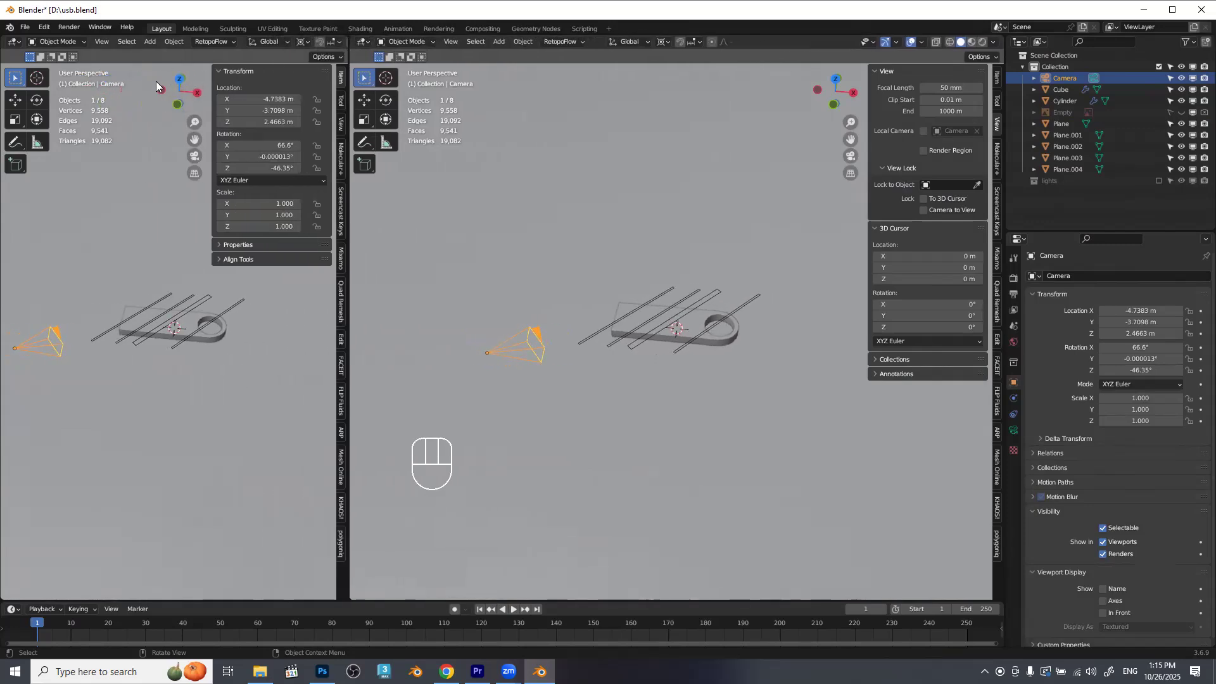
{"action": "left_click_drag", "start_coordinate": [353, 39], "coordinate": [284, 42]}
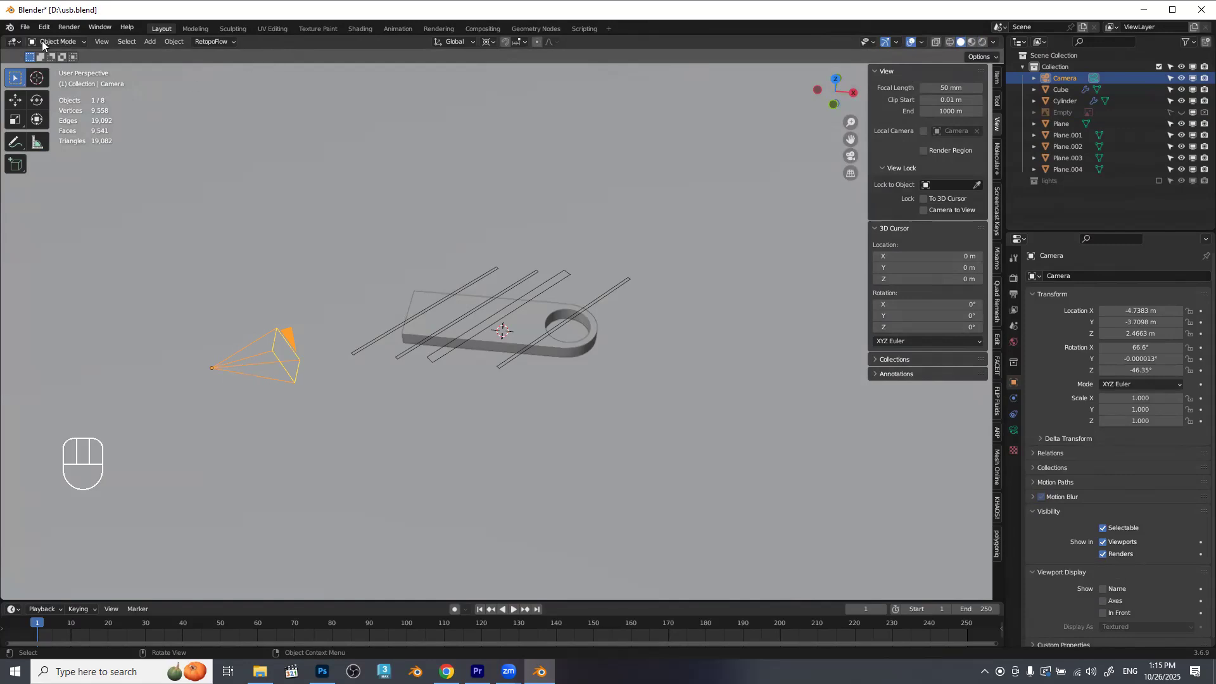
{"action": "left_click_drag", "start_coordinate": [3, 40], "coordinate": [343, 40]}
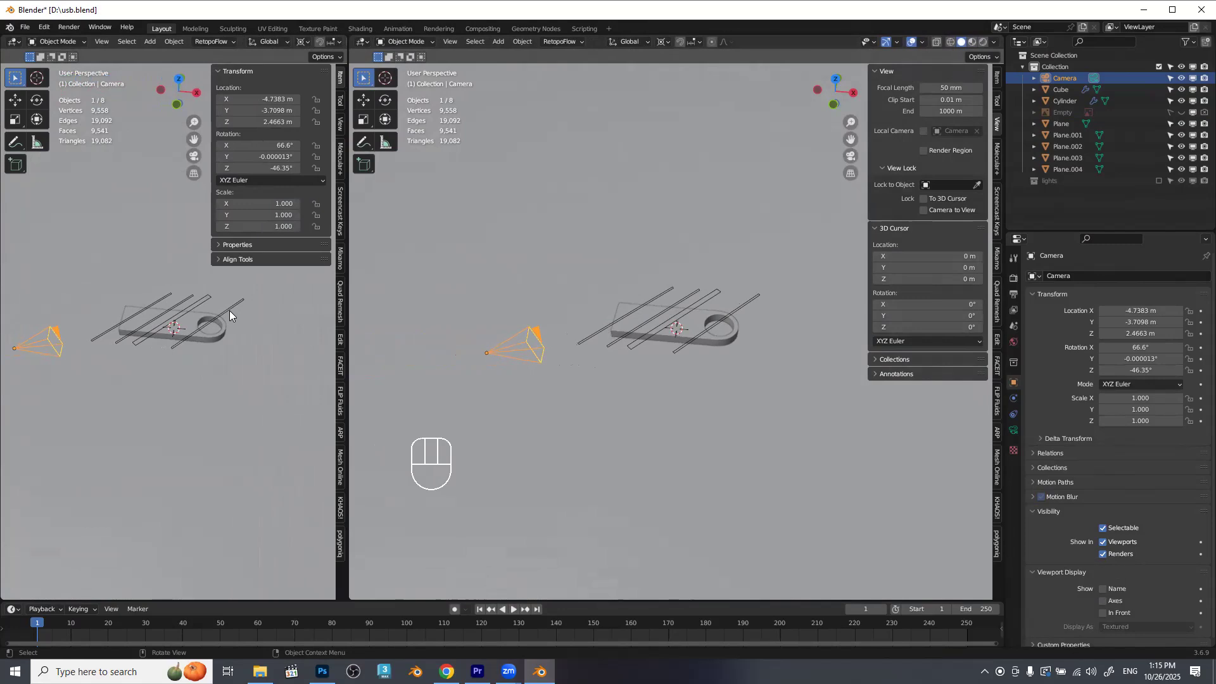
Hide the sidebar and tools in the narrower viewport, widen it and switch it to the camera view.
{"action": "key", "text": "n"}
{"action": "key", "text": "t"}
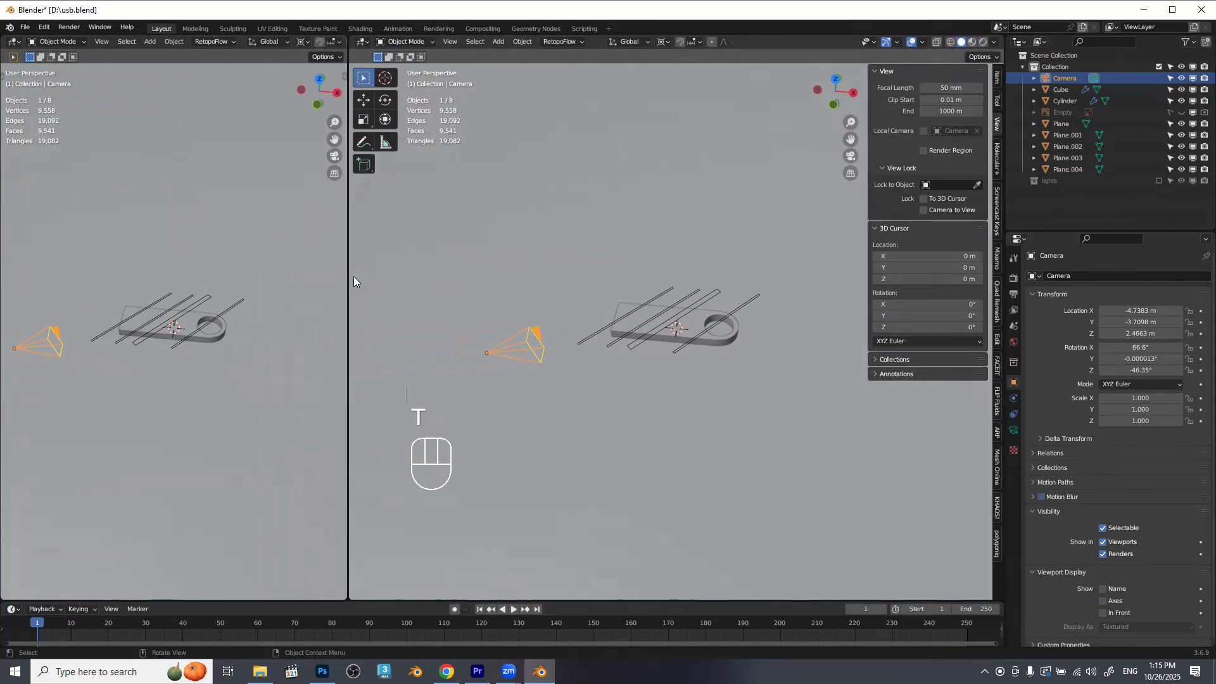
{"action": "left_click_drag", "start_coordinate": [349, 274], "coordinate": [428, 355]}
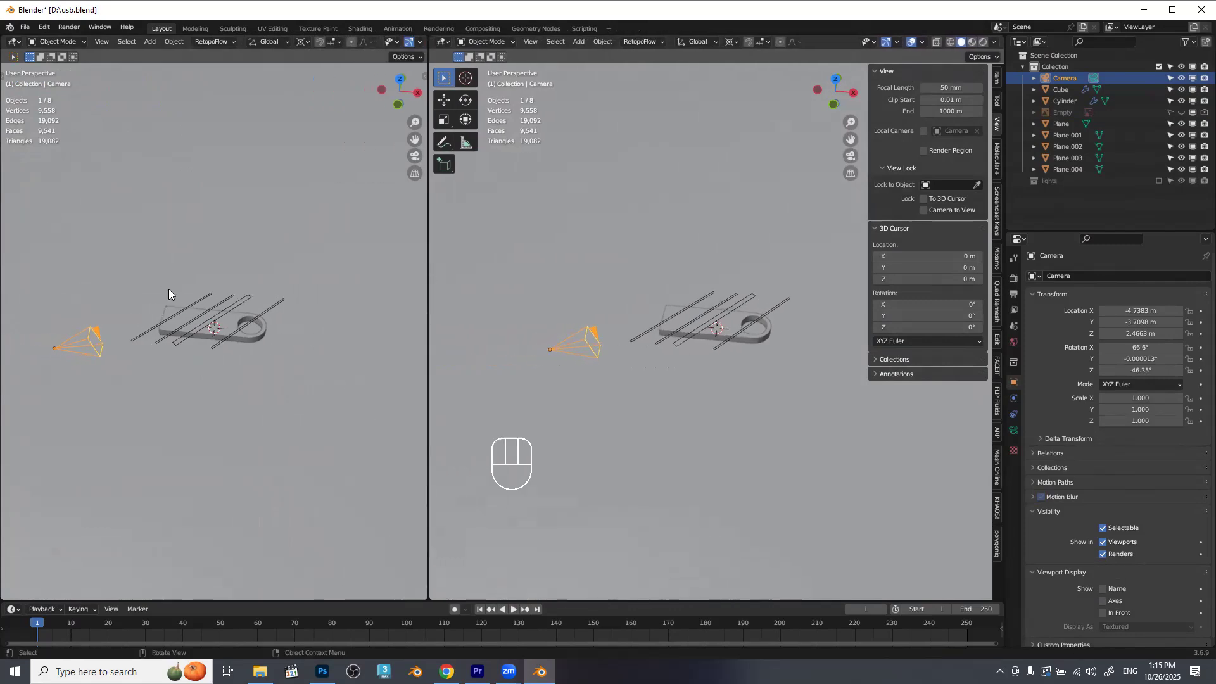
{"action": "key", "text": "KP_0"}
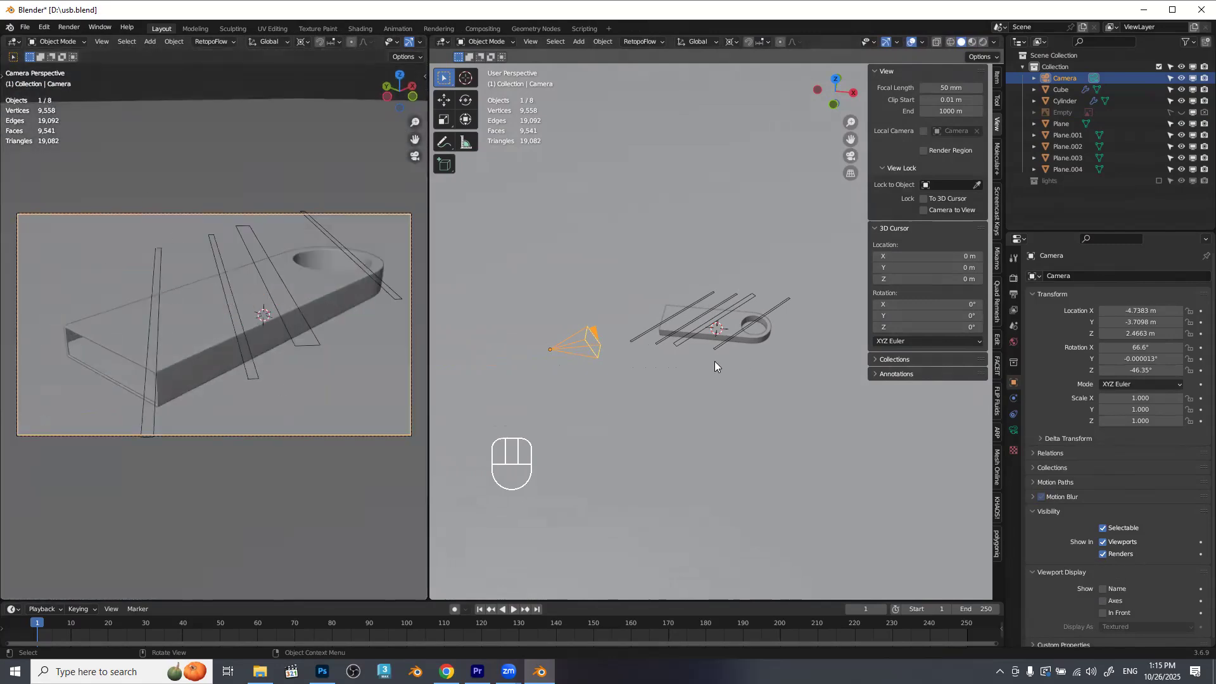
{"action": "left_click_drag", "start_coordinate": [700, 352], "coordinate": [686, 321]}
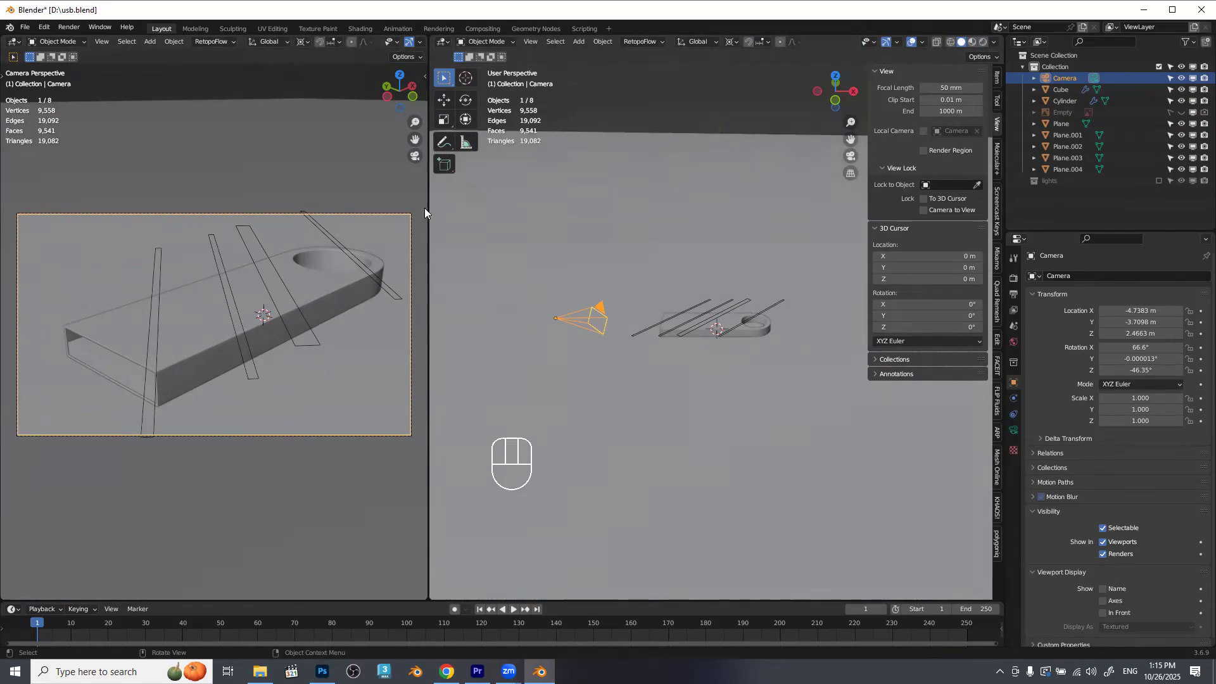
Preview the camera view in Material Preview shading and return it to Solid.
{"action": "scroll", "coordinate": [388, 38], "scroll_direction": "down", "scroll_amount": 3}
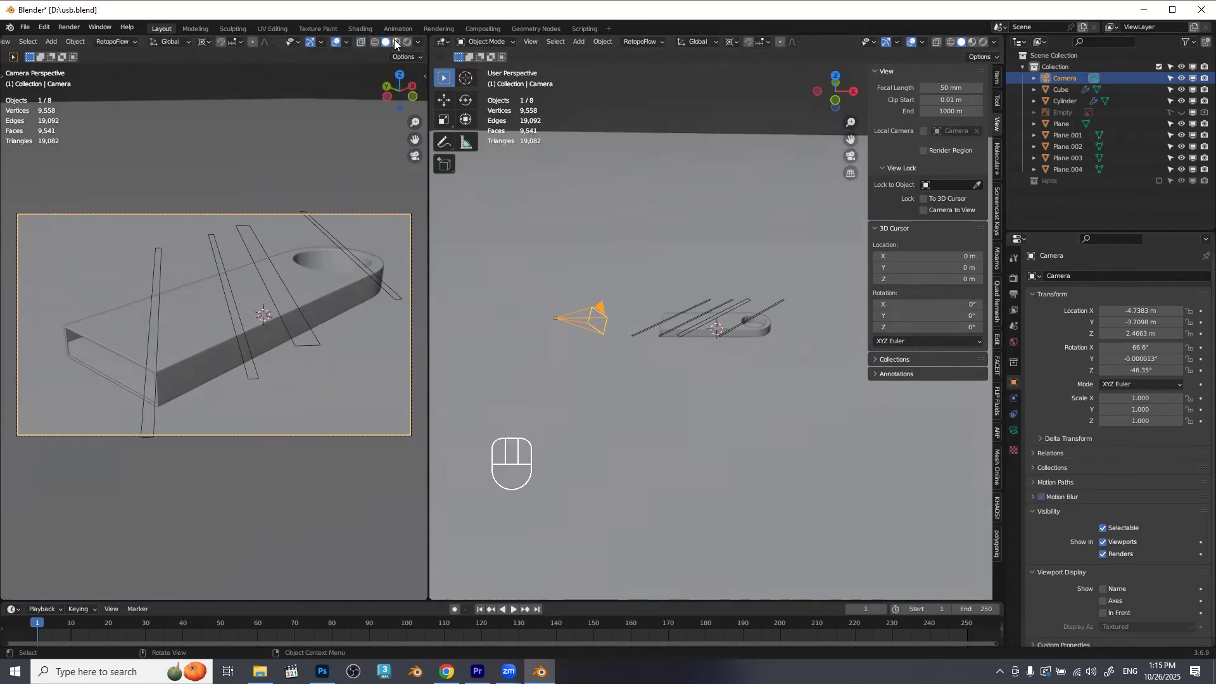
{"action": "left_click", "coordinate": [396, 42]}
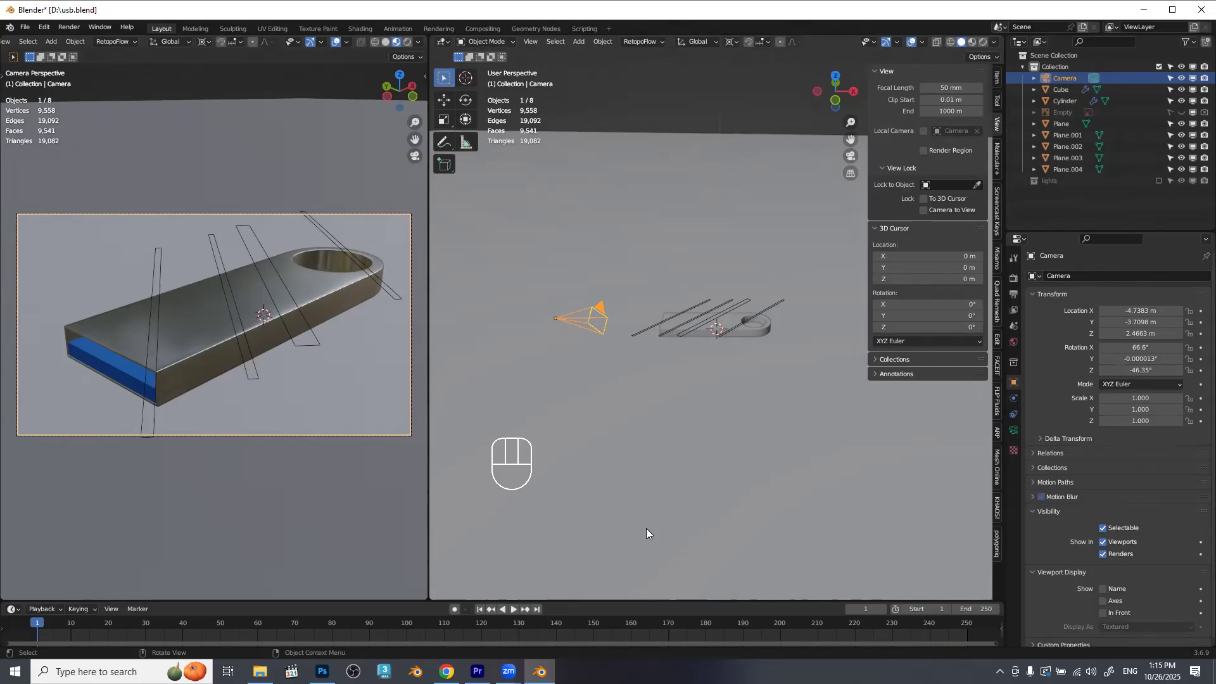
{"action": "left_click", "coordinate": [387, 41]}
{"action": "left_click_drag", "start_coordinate": [623, 319], "coordinate": [647, 327]}
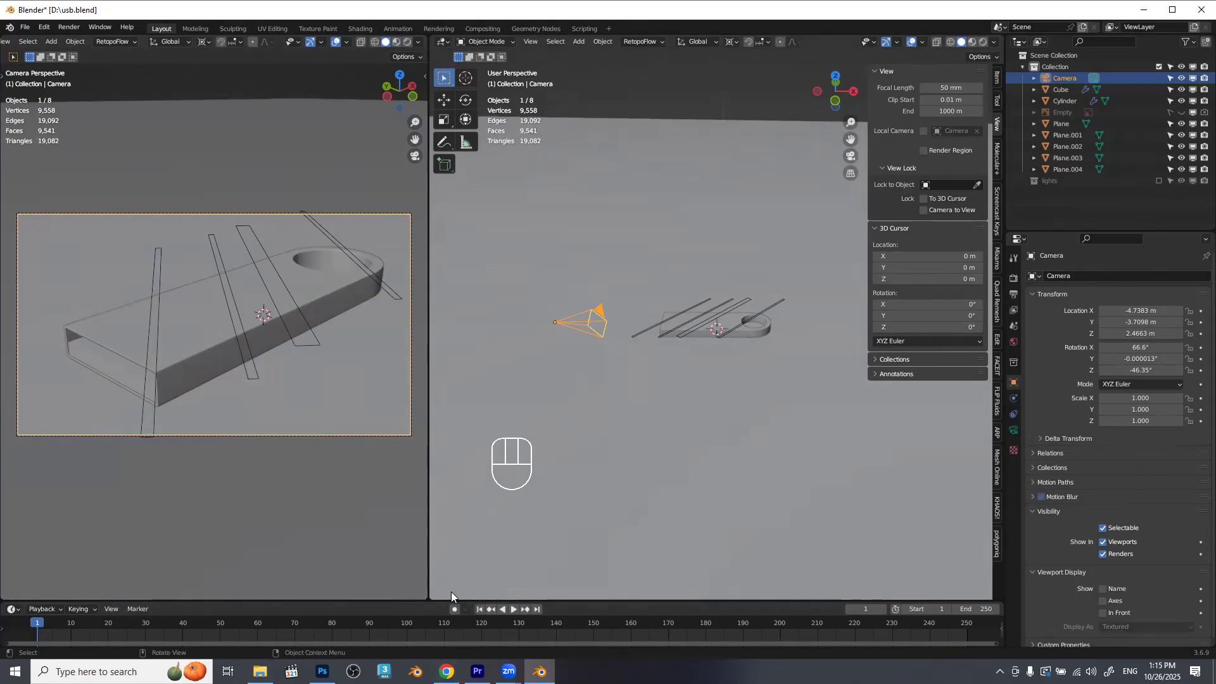
Enable auto keying and insert a Location & Rotation keyframe for the Camera at frame 1.
{"action": "left_click", "coordinate": [455, 609]}
{"action": "key", "text": "i"}
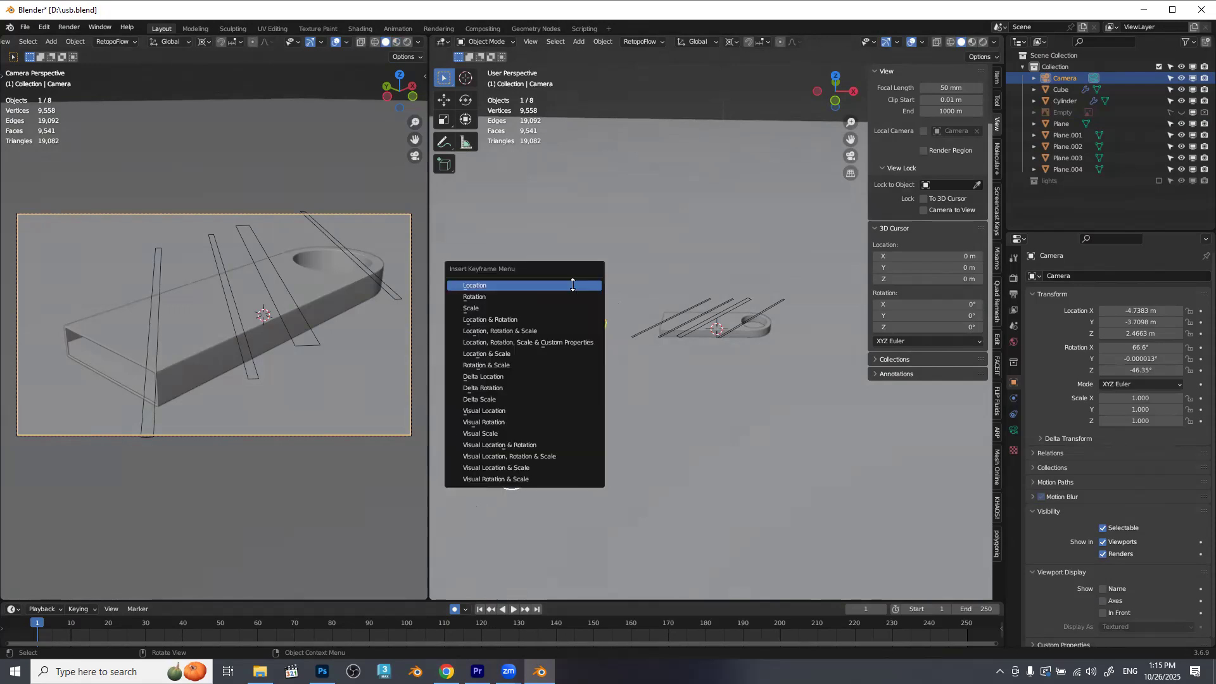
{"action": "left_click", "coordinate": [537, 319]}
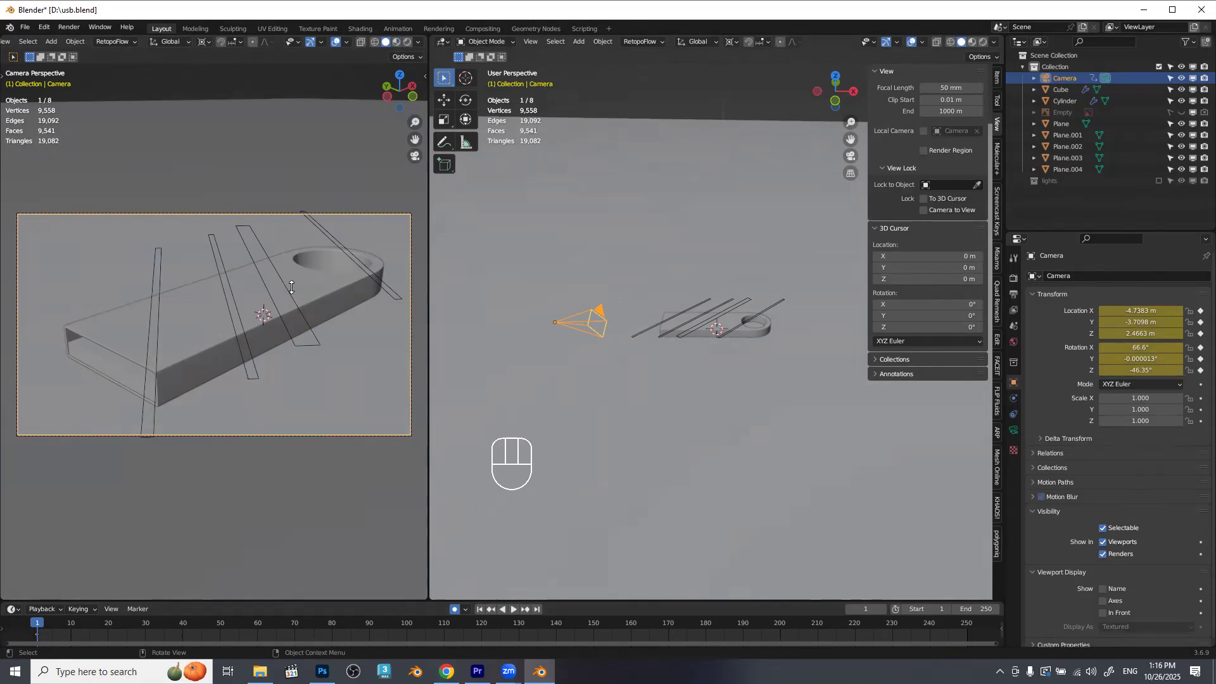
Go to frame 100 and set the output frame rate to 25 fps.
{"action": "left_click_drag", "start_coordinate": [47, 624], "coordinate": [380, 637]}
{"action": "left_click_drag", "start_coordinate": [410, 629], "coordinate": [408, 629]}
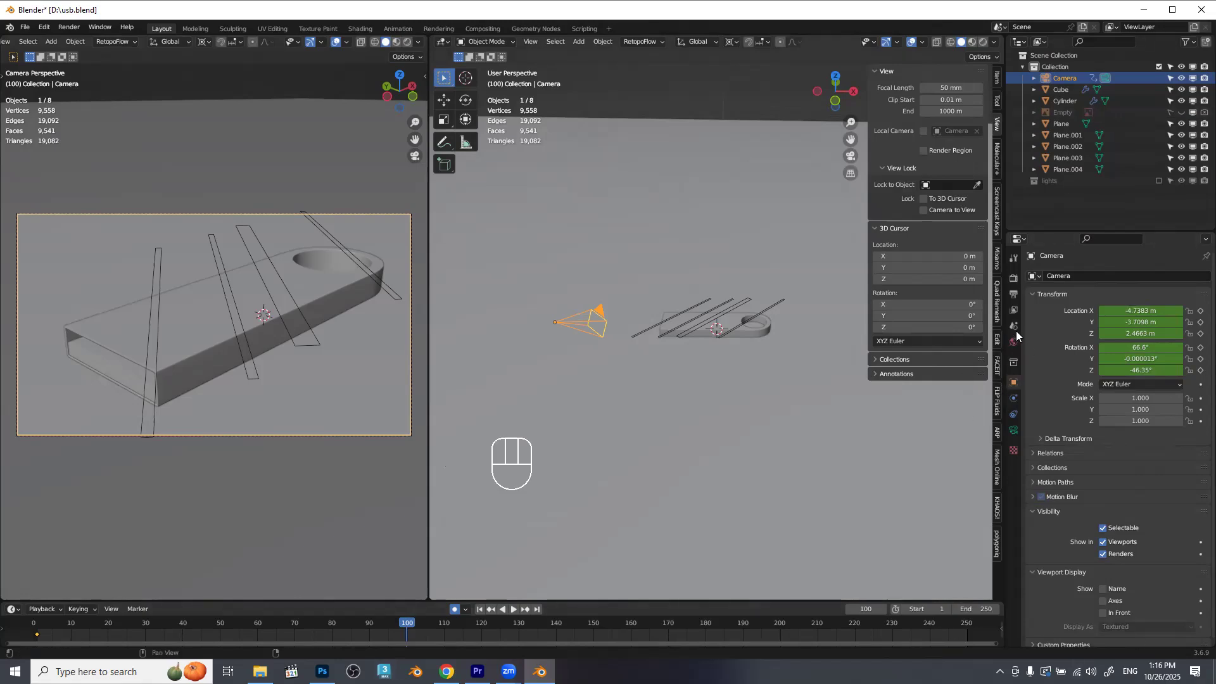
{"action": "left_click", "coordinate": [1013, 297]}
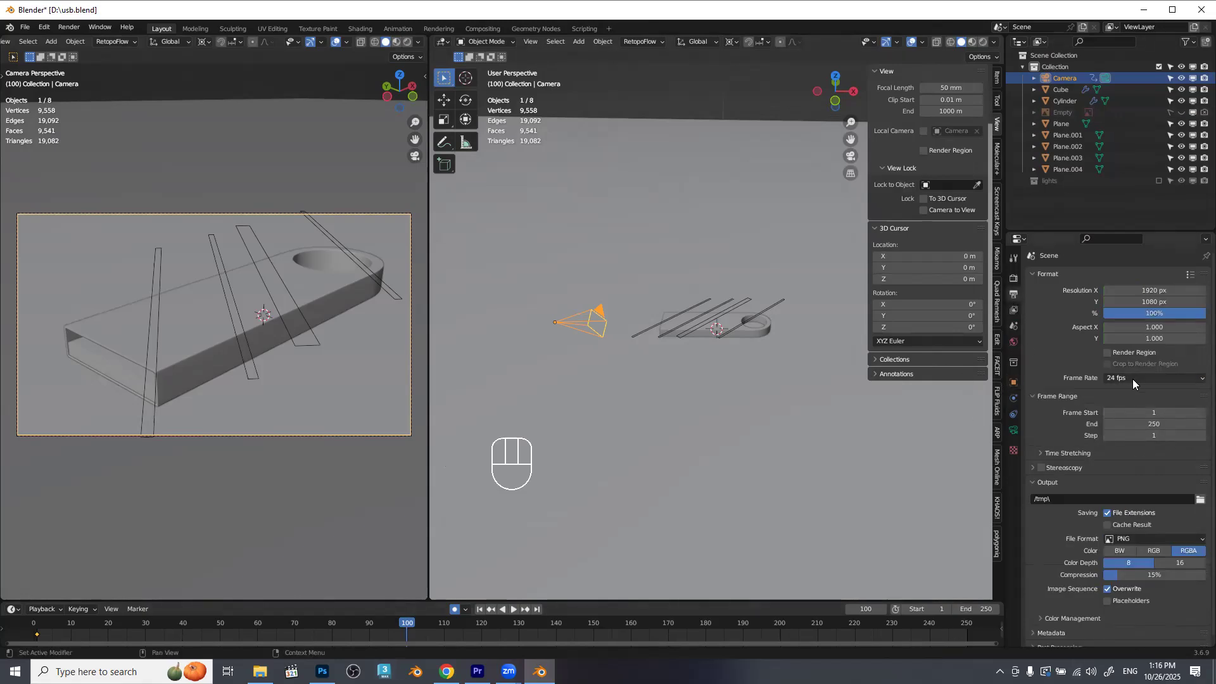
{"action": "left_click", "coordinate": [1133, 379]}
{"action": "left_click", "coordinate": [1131, 414]}
Move the Camera about 1.77 m along X and about 1 m along Y at frame 100.
{"action": "middle_click", "coordinate": [634, 369]}
{"action": "key", "text": "g"}
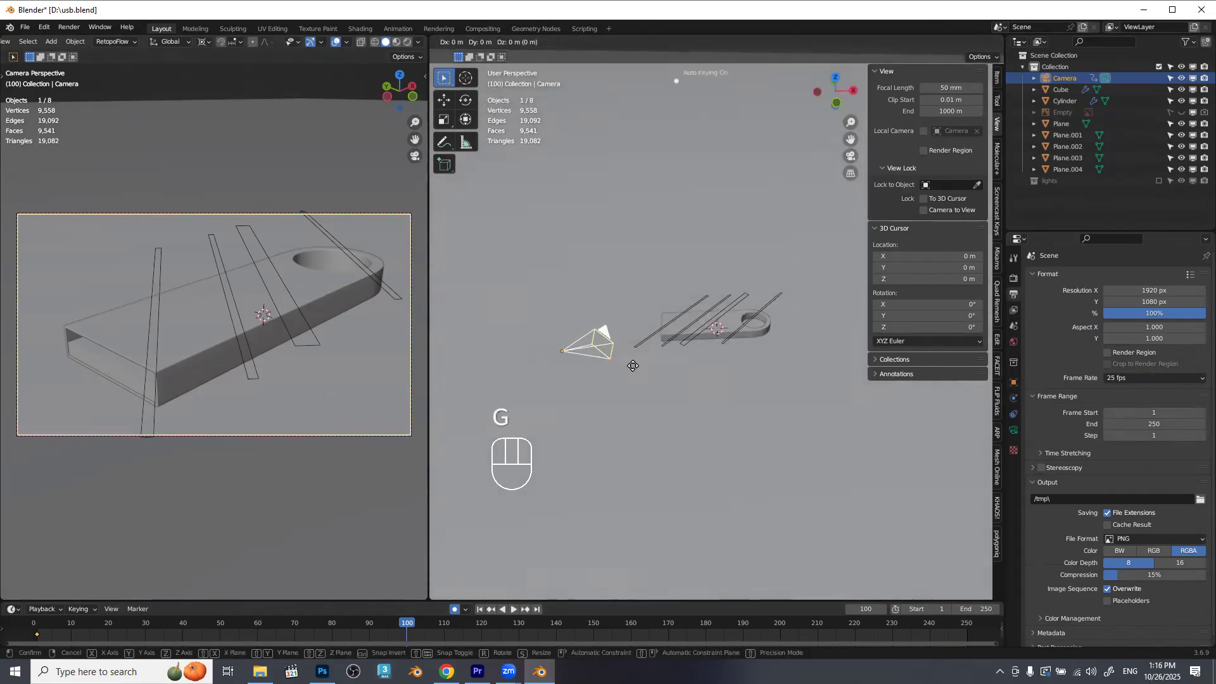
{"action": "key", "text": "x"}
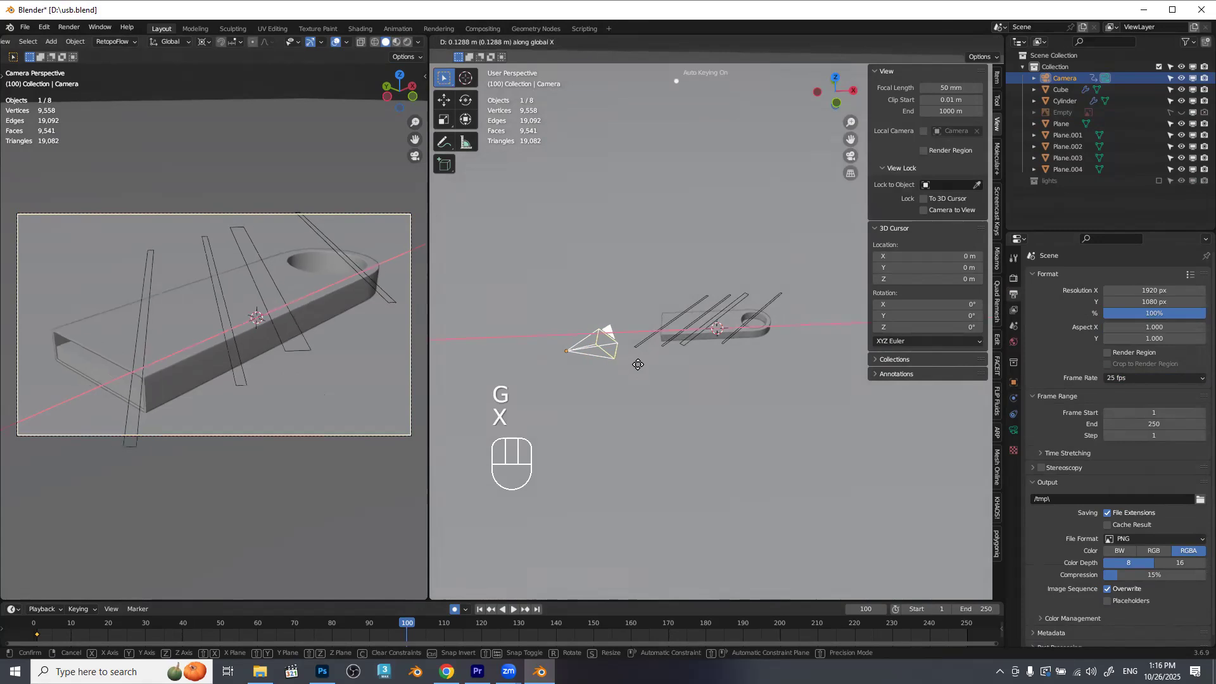
{"action": "key", "text": "shift"}
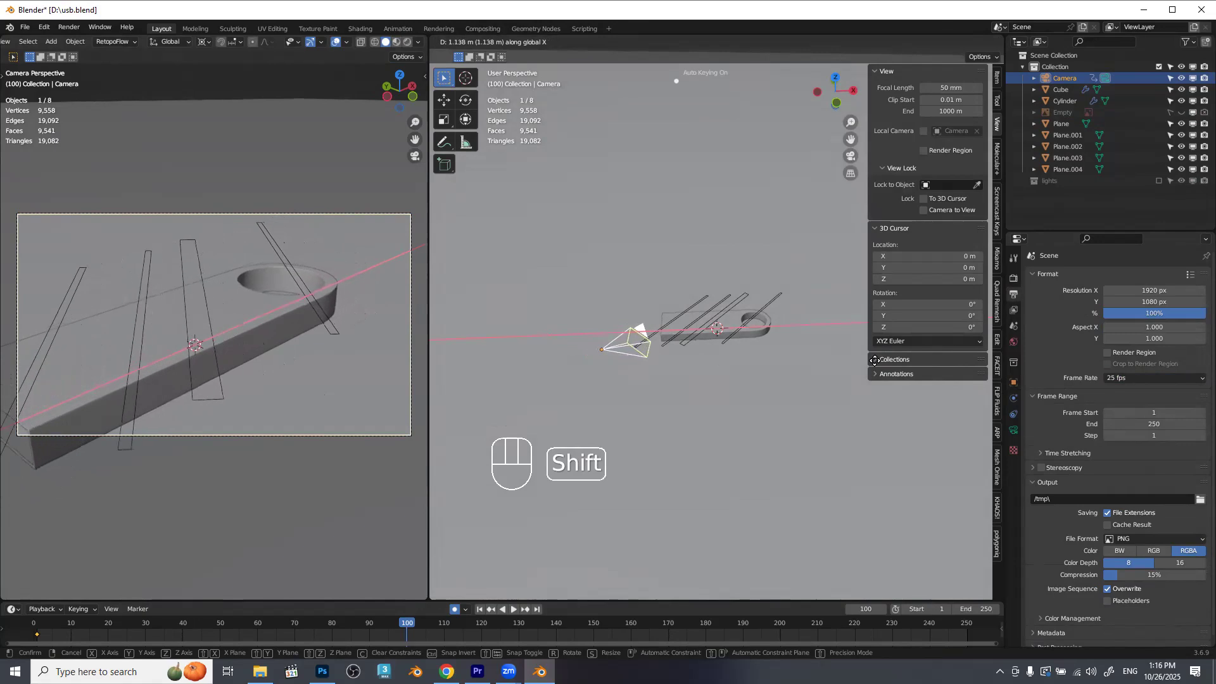
{"action": "left_click", "coordinate": [988, 351]}
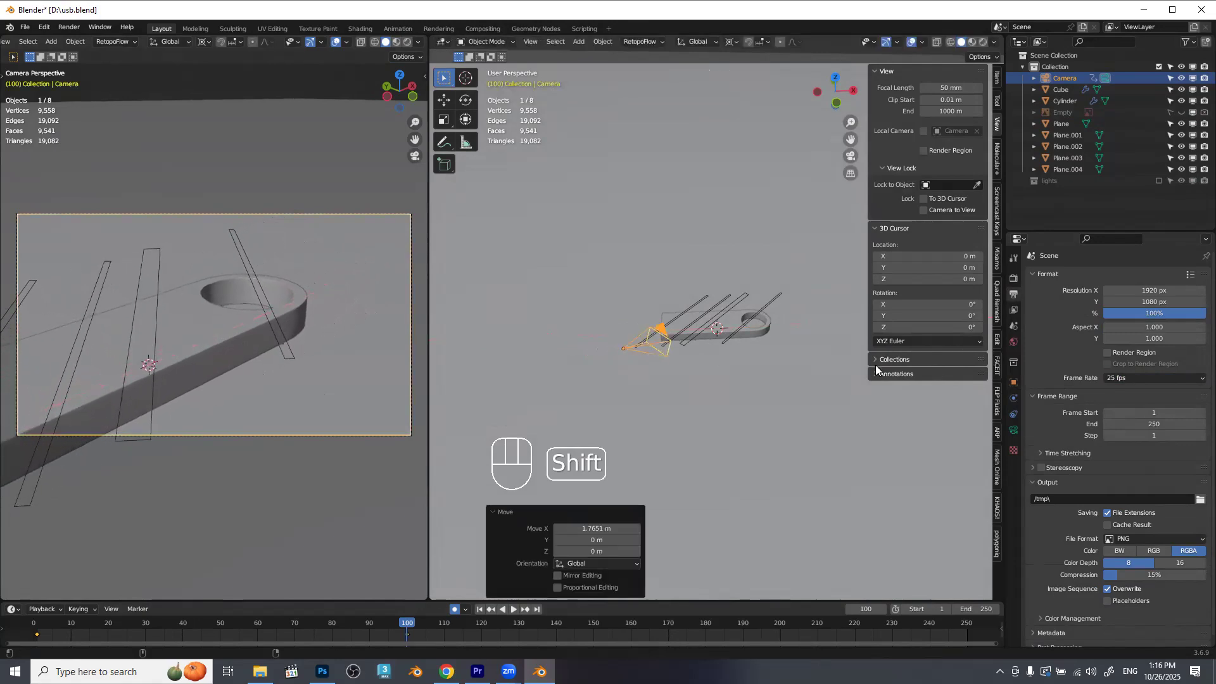
{"action": "key", "text": "g"}
{"action": "key", "text": "y"}
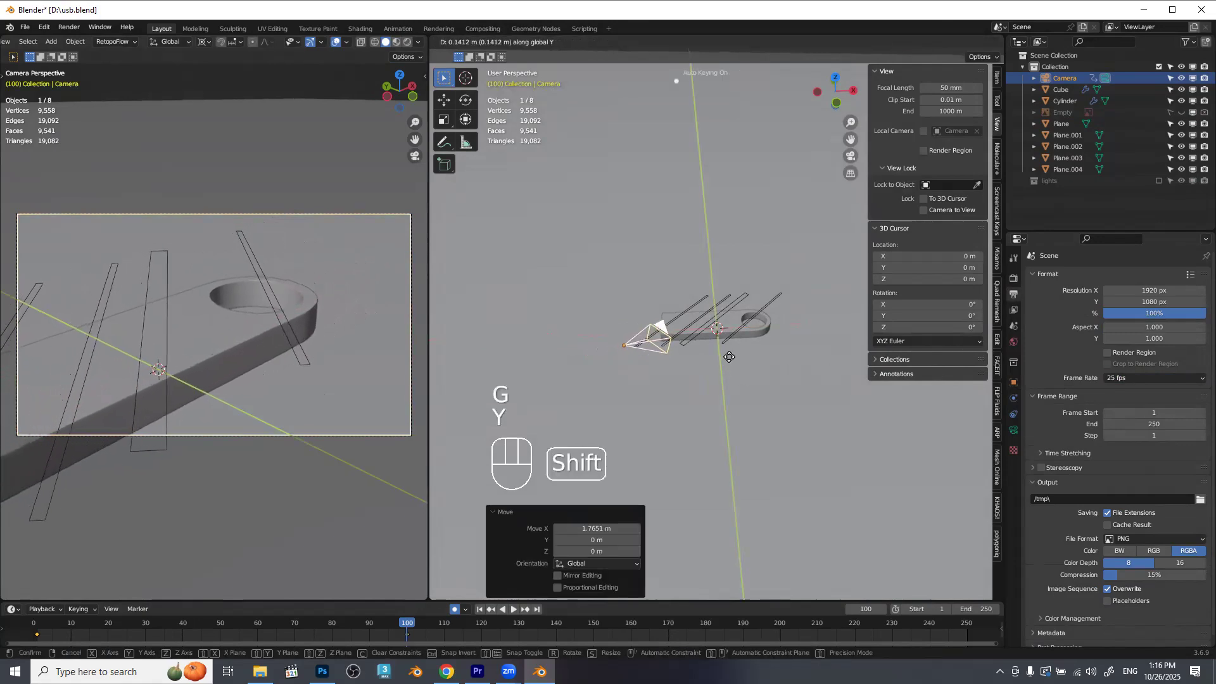
{"action": "left_click", "coordinate": [718, 264]}
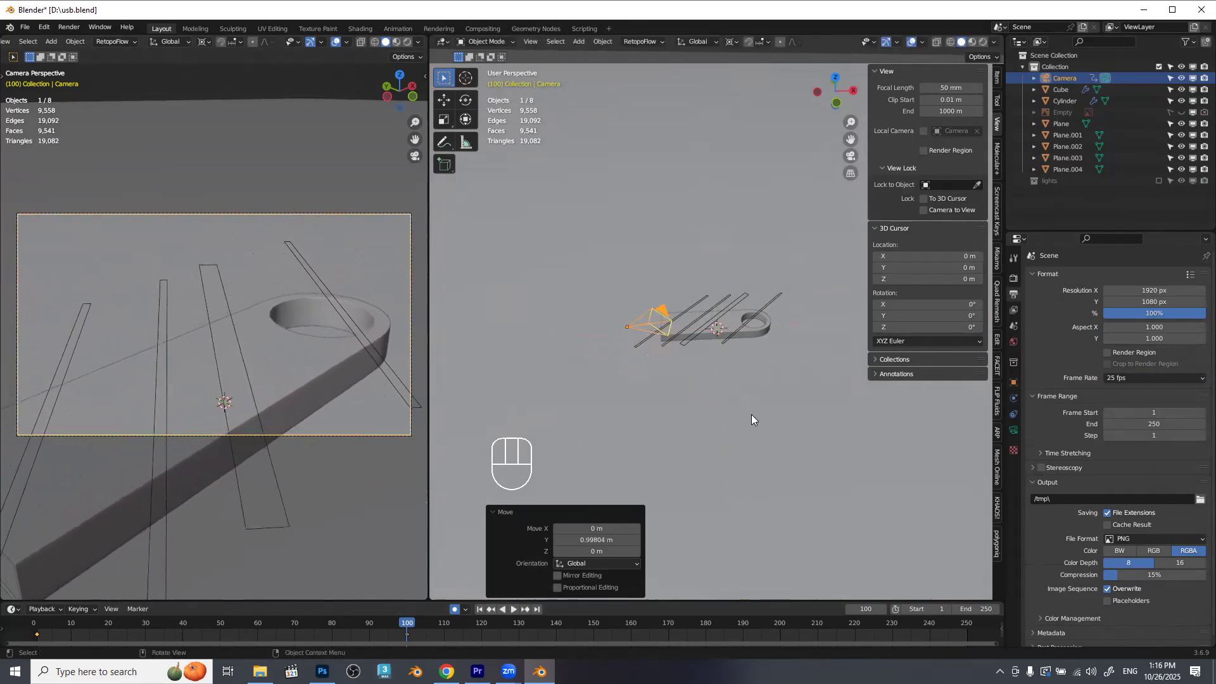
Lower the Camera about 0.26 m along Z and move it about 0.54 m further along X.
{"action": "key", "text": "g"}
{"action": "key", "text": "z"}
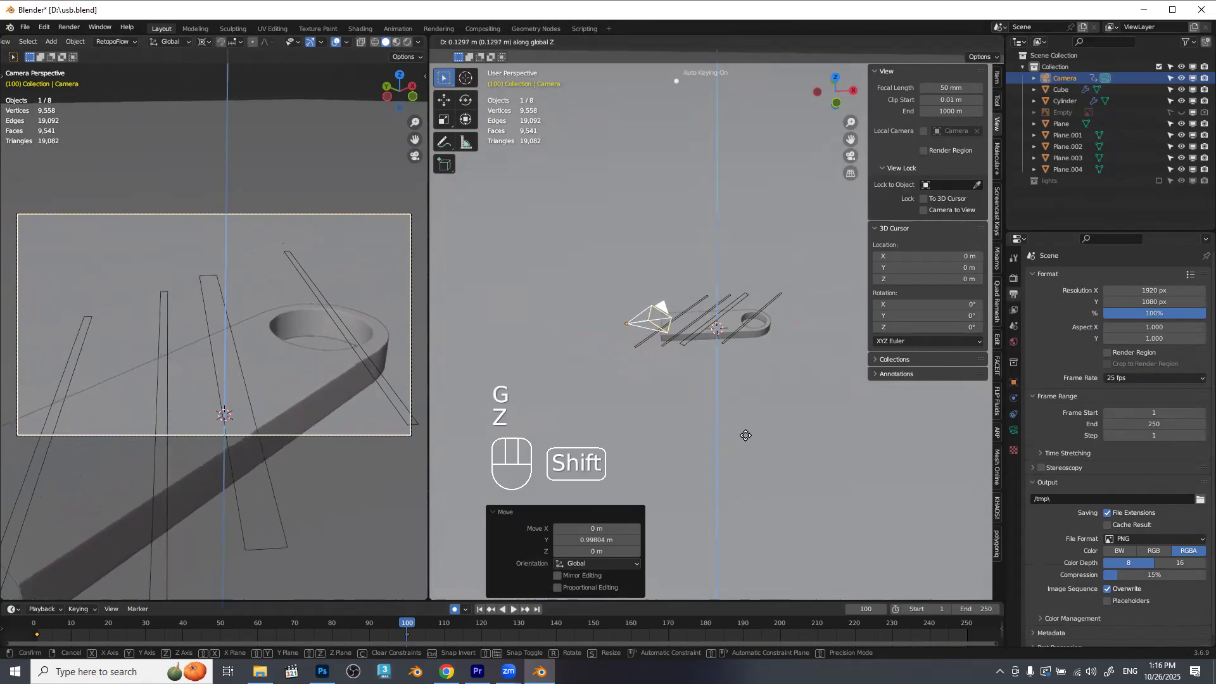
{"action": "left_click", "coordinate": [730, 501]}
{"action": "key", "text": "g"}
{"action": "key", "text": "y"}
{"action": "key", "text": "x"}
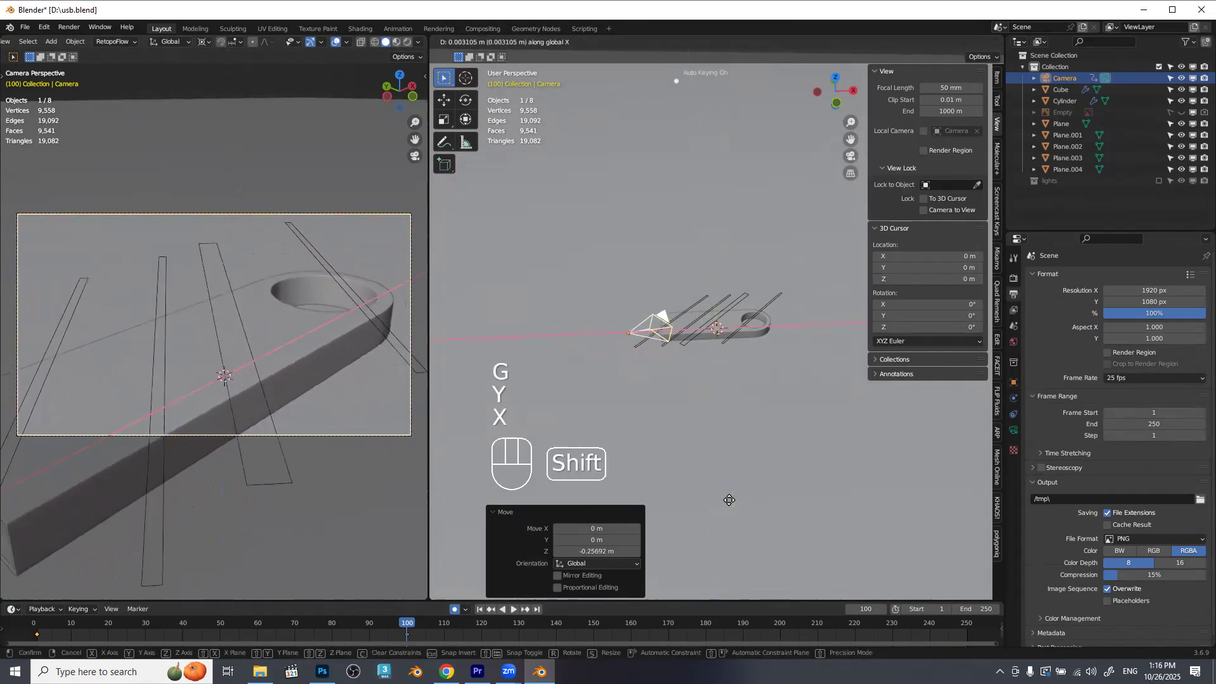
{"action": "left_click", "coordinate": [861, 437]}
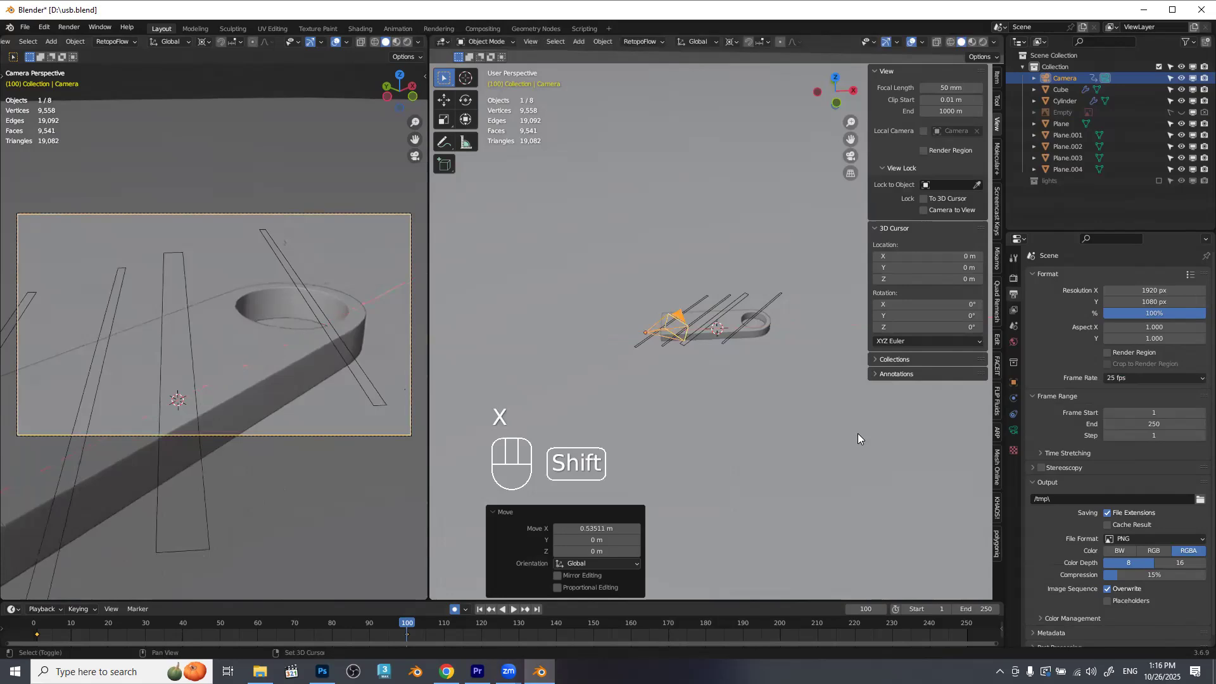
Play the camera animation from the start, stop it and scrub to frame 101.
{"action": "left_click_drag", "start_coordinate": [408, 626], "coordinate": [50, 624]}
{"action": "key", "text": "space"}
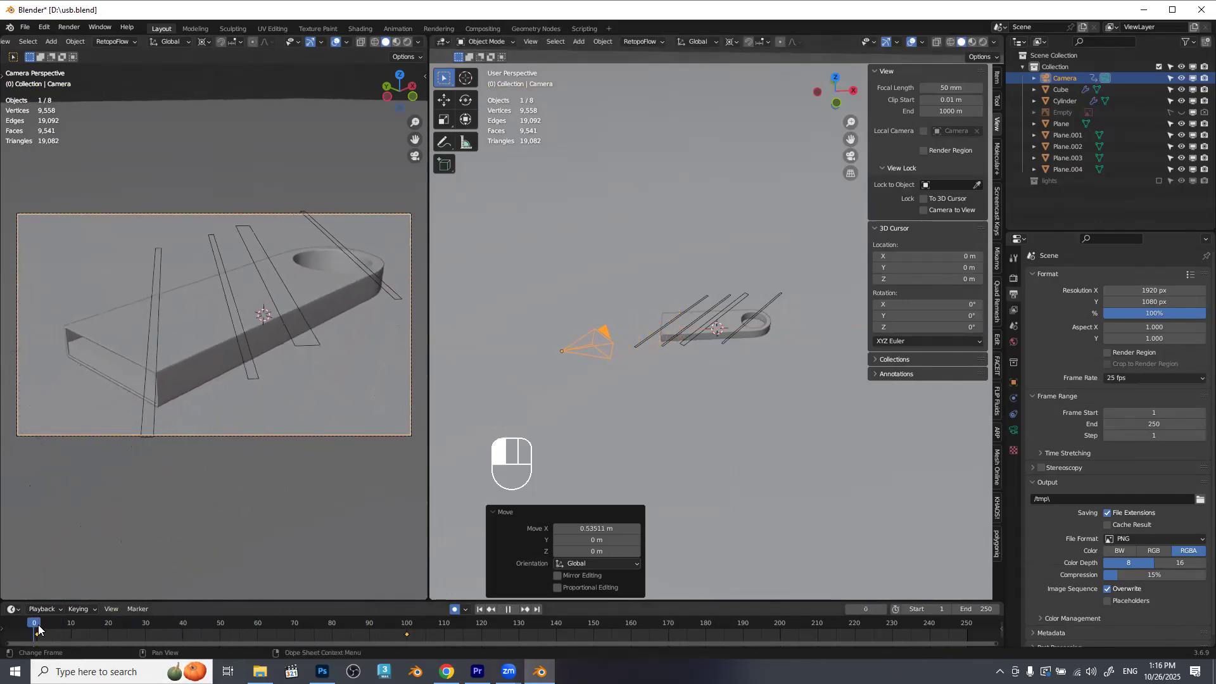
{"action": "key", "text": "space"}
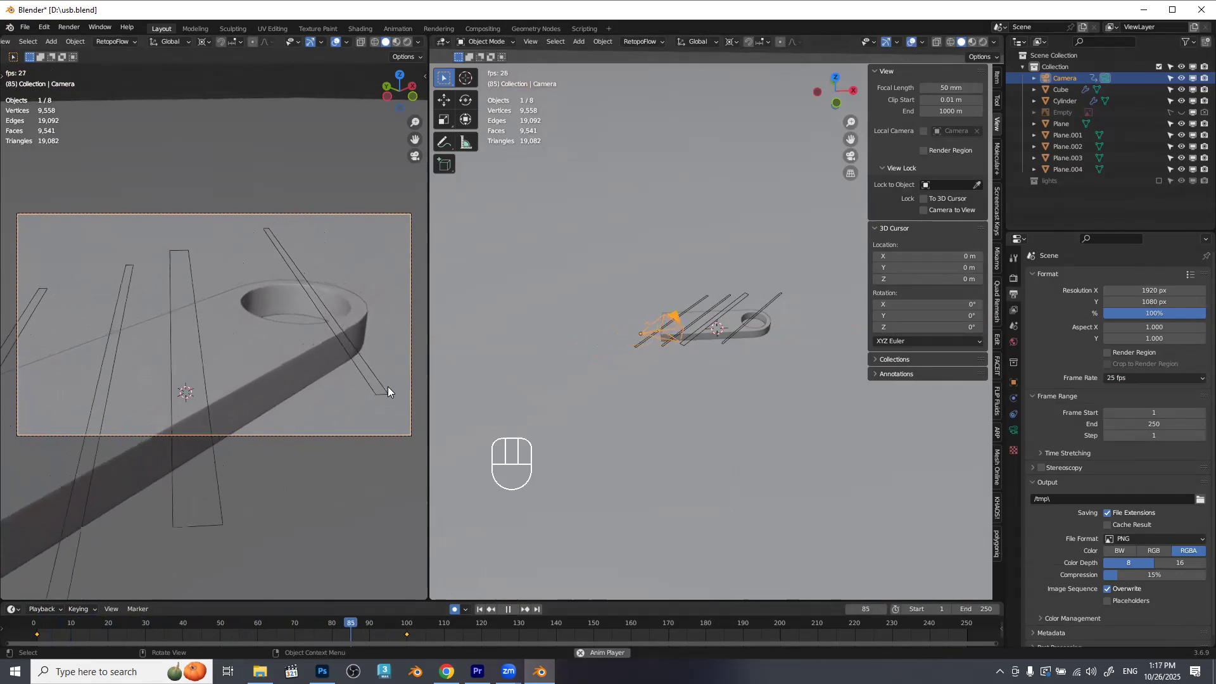
{"action": "key", "text": "space"}
{"action": "left_click_drag", "start_coordinate": [389, 627], "coordinate": [410, 632]}
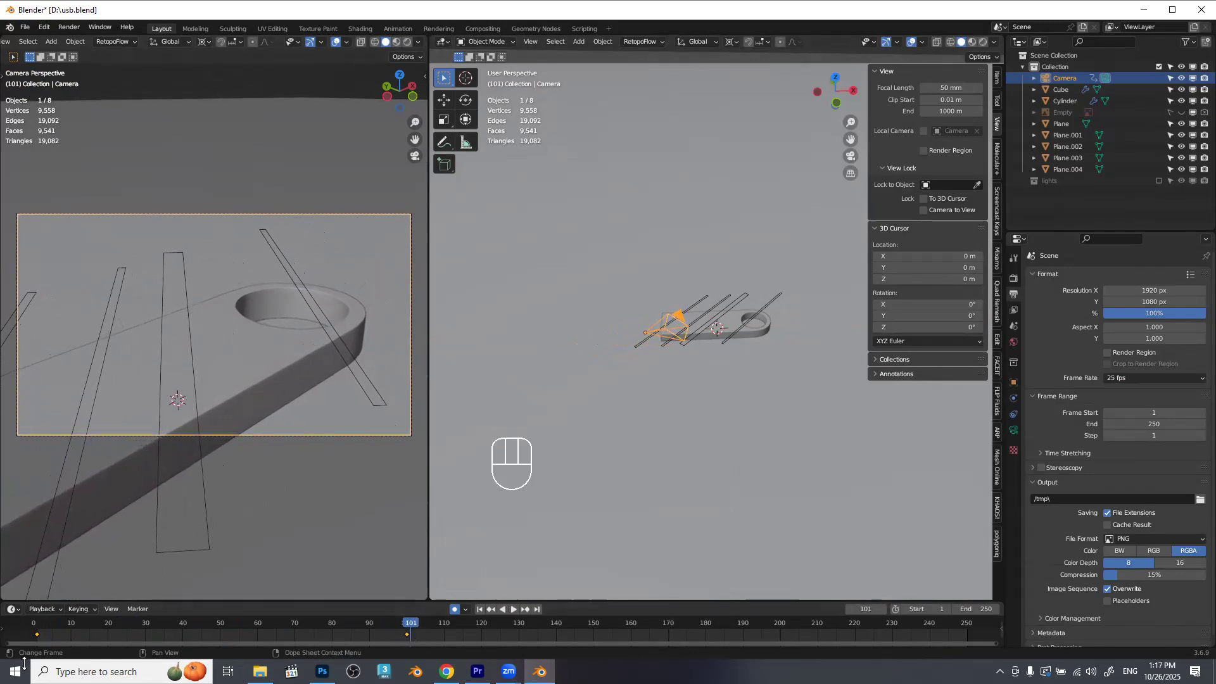
Enlarge the timeline and set the interpolation of all the Camera's keyframes to Linear.
{"action": "left_click_drag", "start_coordinate": [159, 601], "coordinate": [158, 564]}
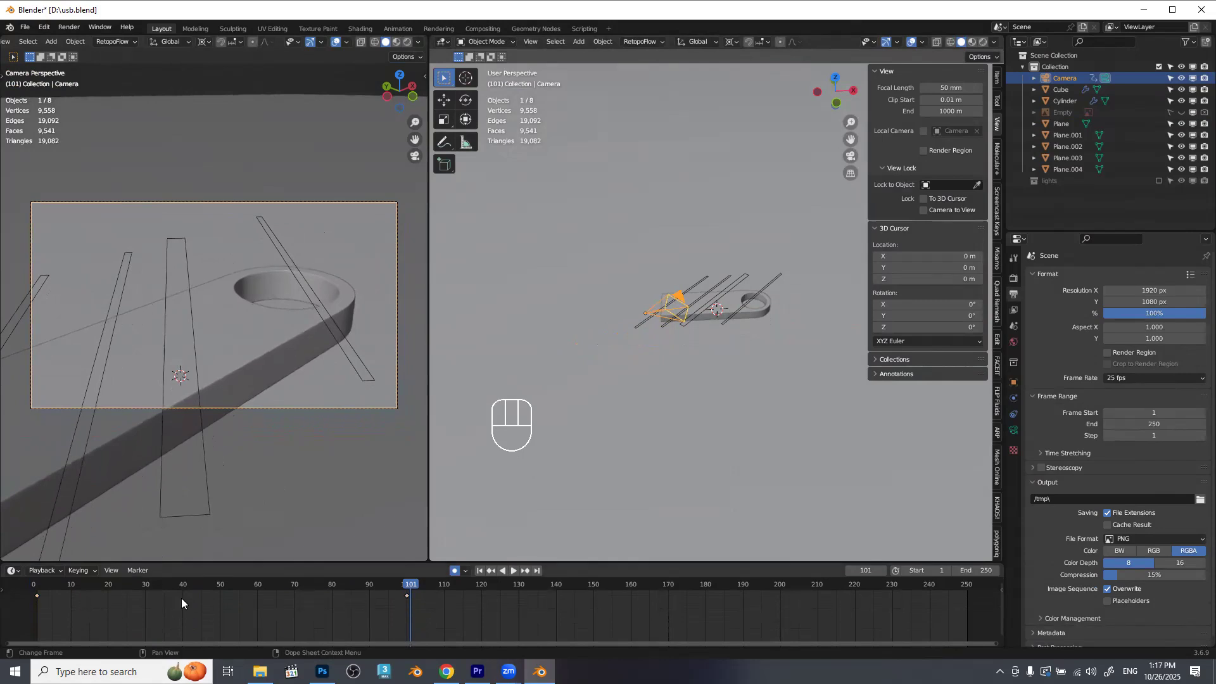
{"action": "key", "text": "a"}
{"action": "key", "text": "t"}
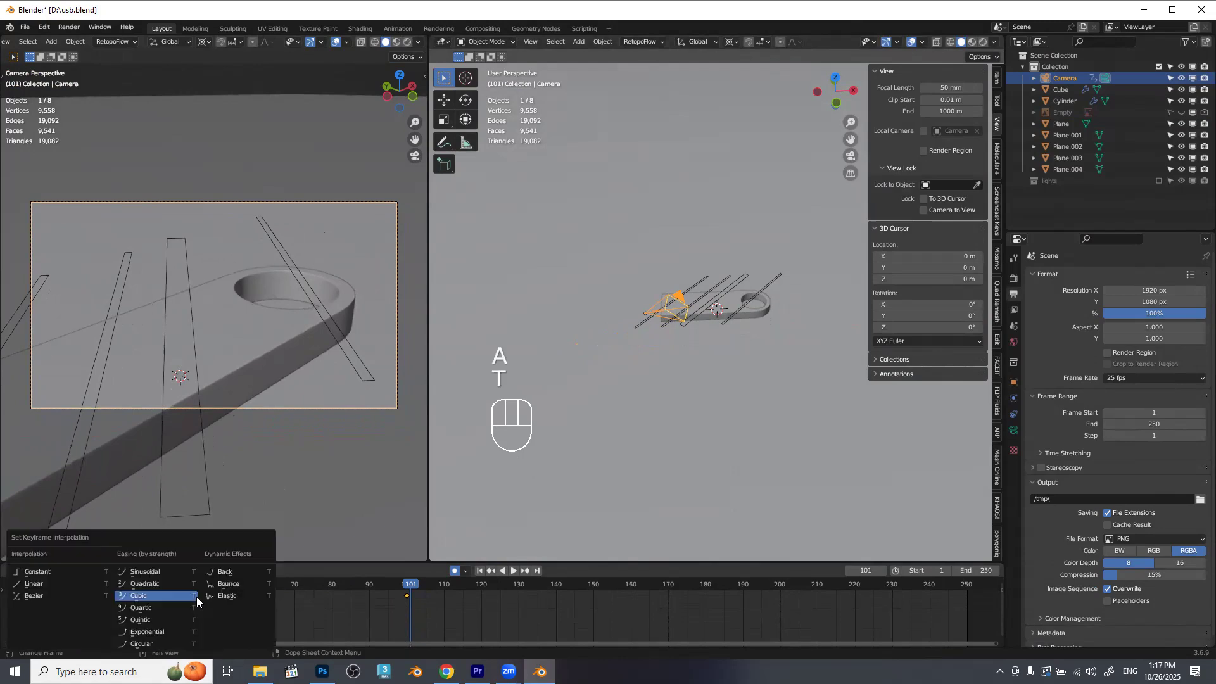
{"action": "left_click", "coordinate": [42, 584]}
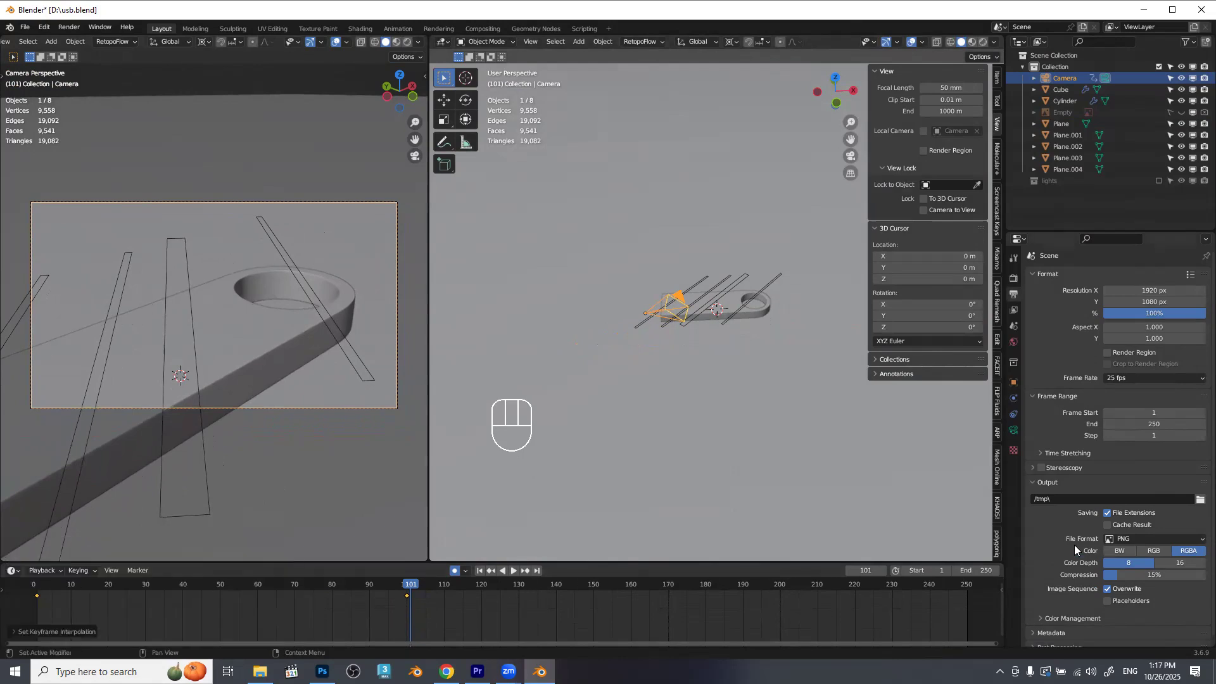
Set the animation's end frame to 100 and play back the camera move.
{"action": "left_click", "coordinate": [984, 569]}
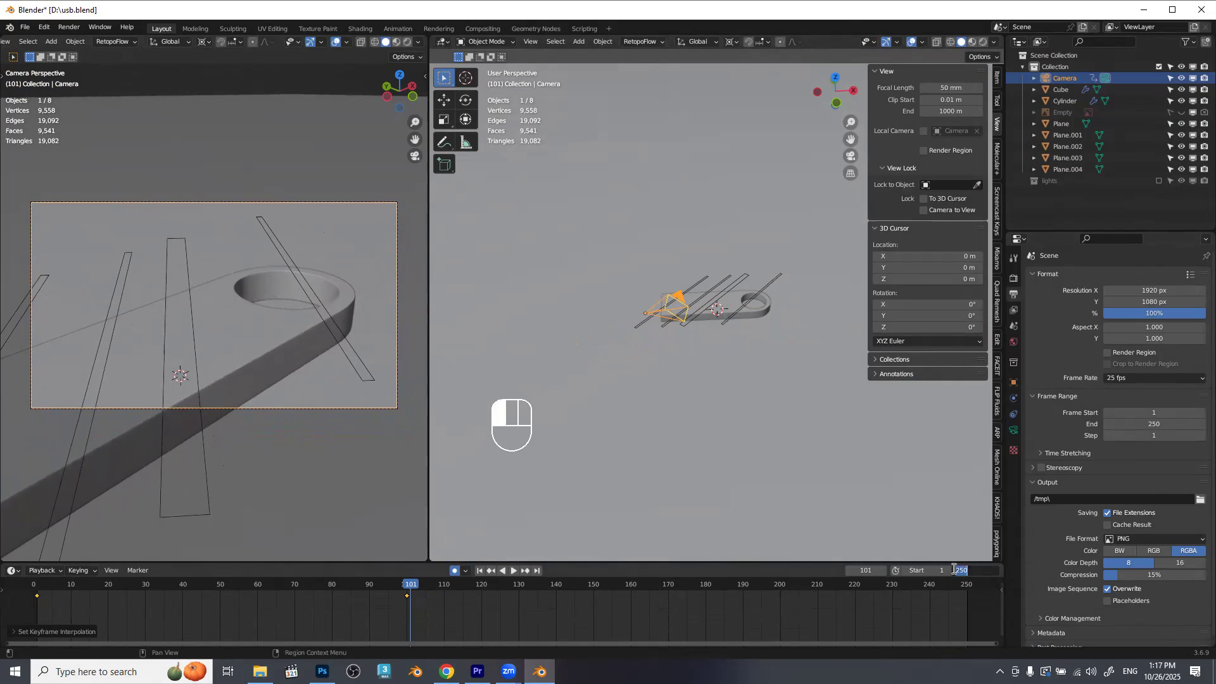
{"action": "type", "text": "100"}
{"action": "key", "text": "Return"}
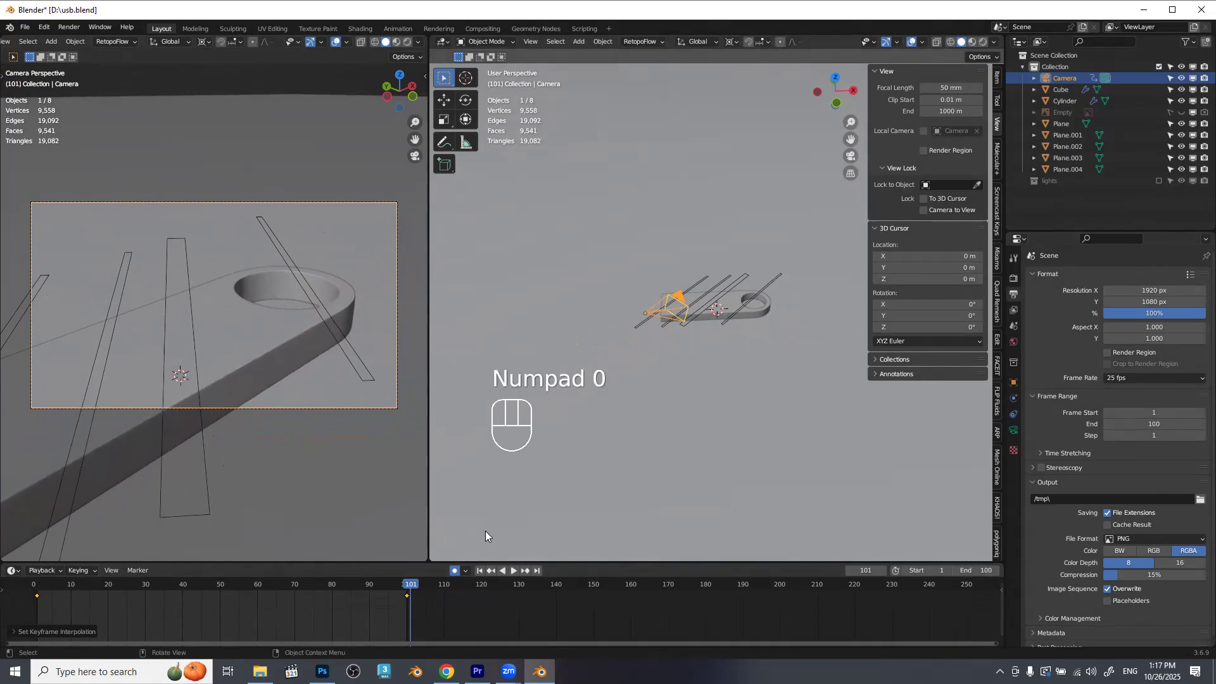
{"action": "key", "text": "space"}
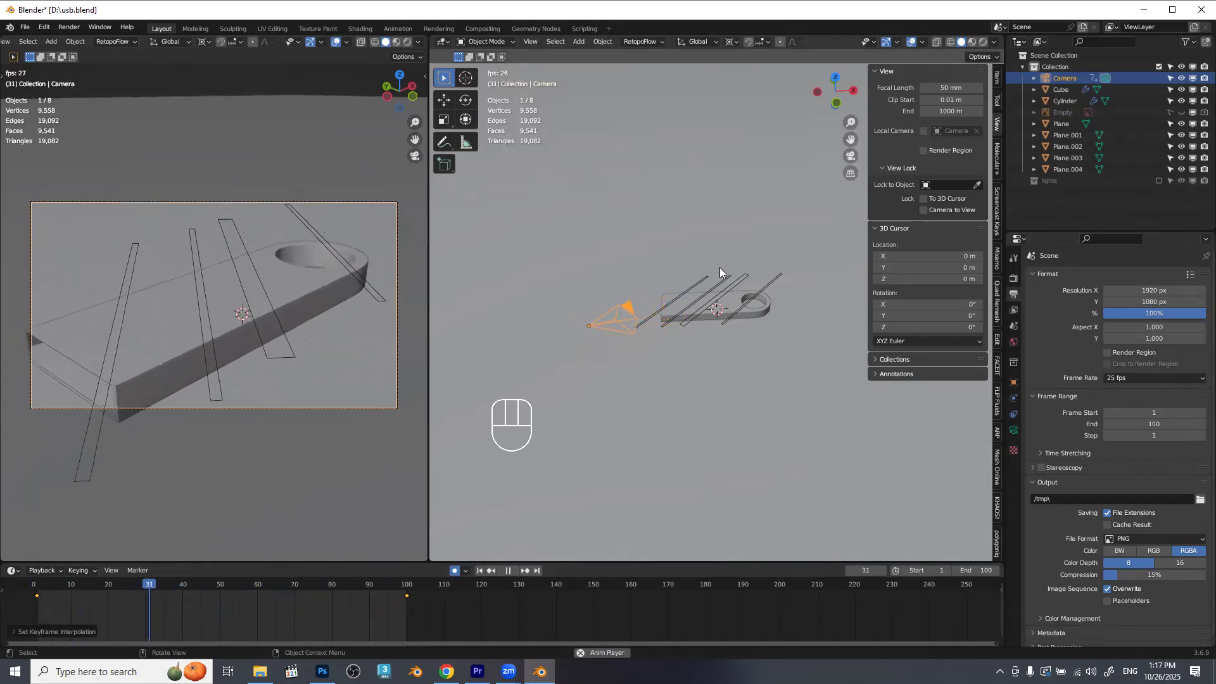
{"action": "key", "text": "space"}
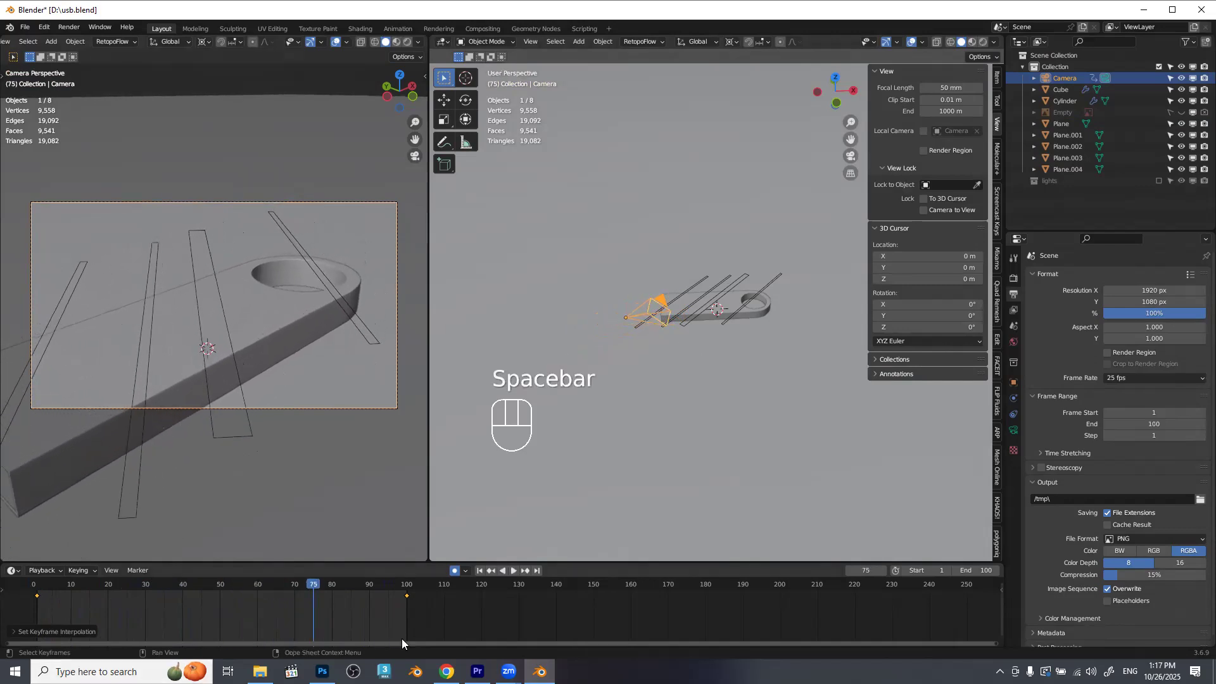
Set the animation's end frame to 125 and go to frame 125.
{"action": "left_click", "coordinate": [504, 590]}
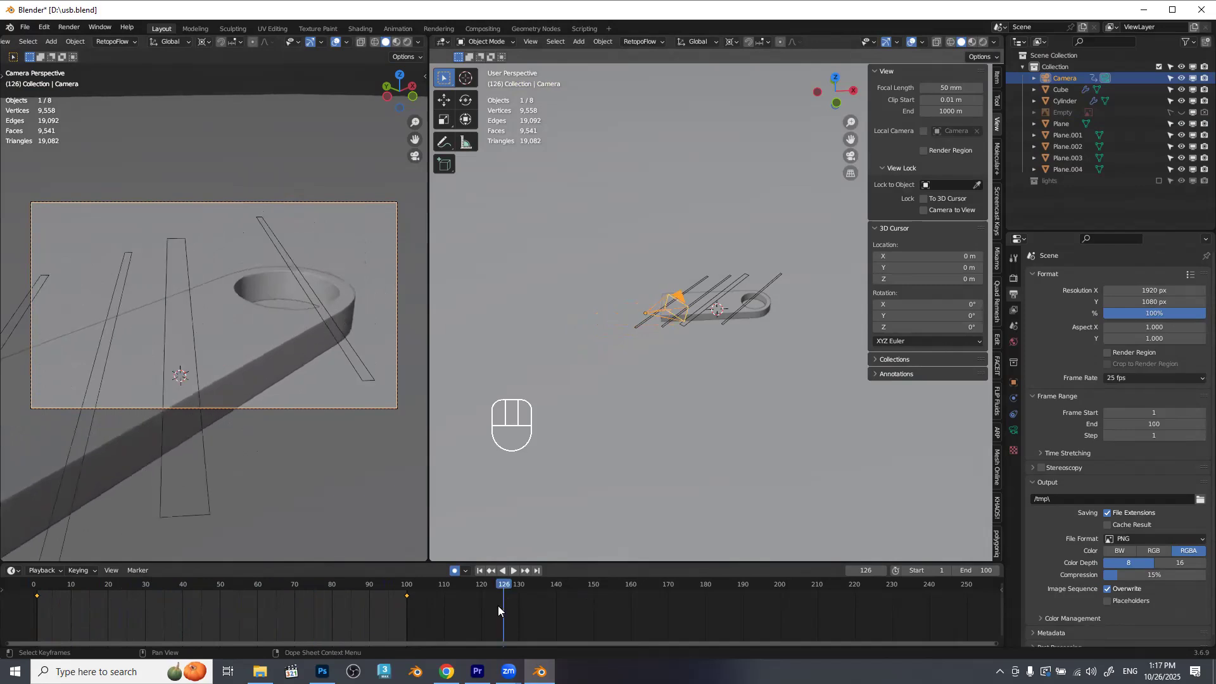
{"action": "left_click", "coordinate": [974, 570]}
{"action": "type", "text": "125"}
{"action": "key", "text": "Return"}
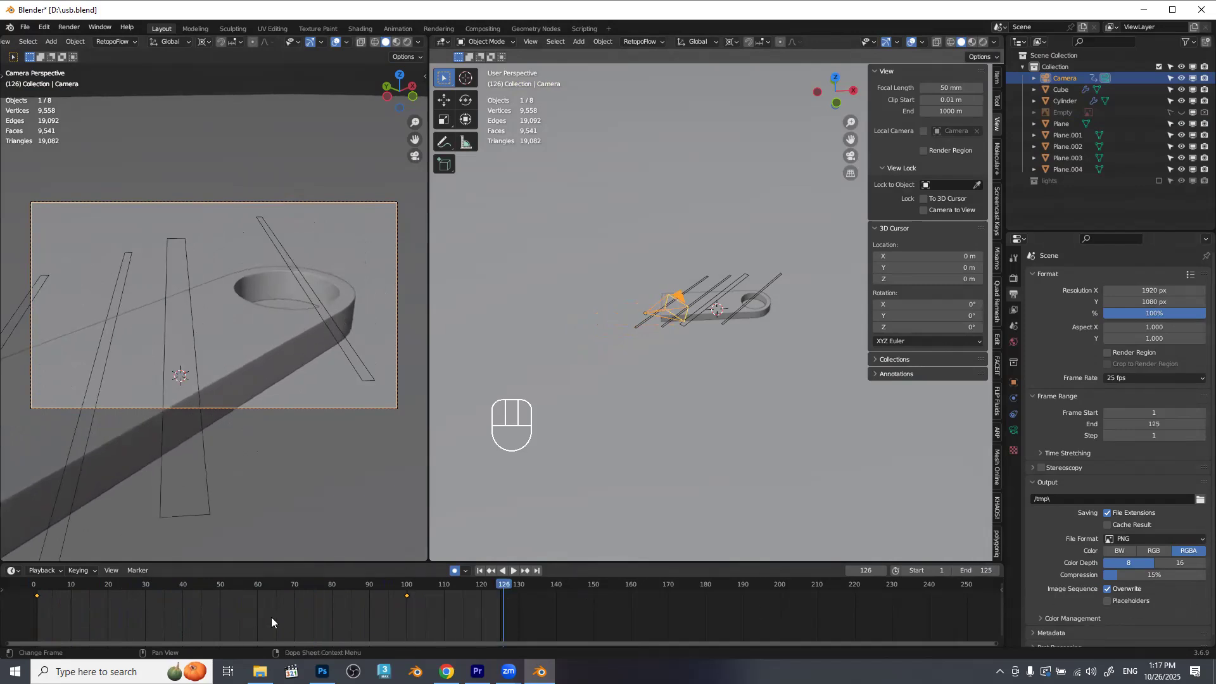
{"action": "key", "text": "Left"}
Move the Camera's last keyframe to frame 125.
{"action": "left_click", "coordinate": [407, 596]}
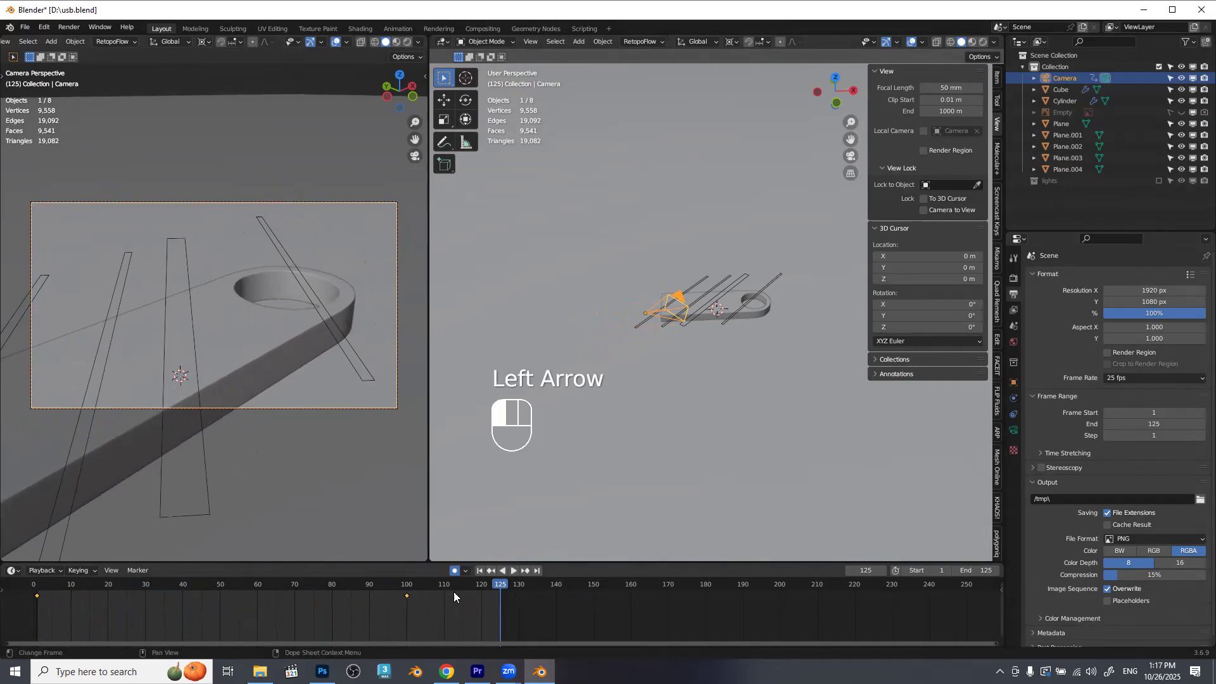
{"action": "key", "text": "g"}
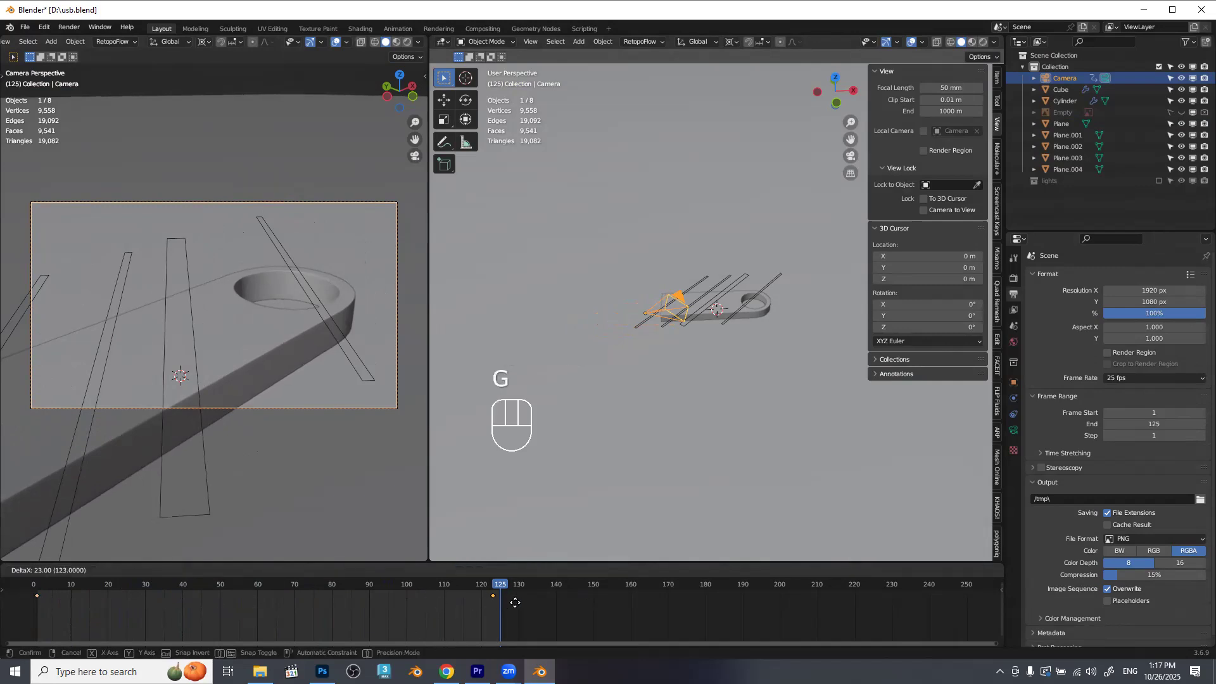
{"action": "left_click", "coordinate": [522, 602]}
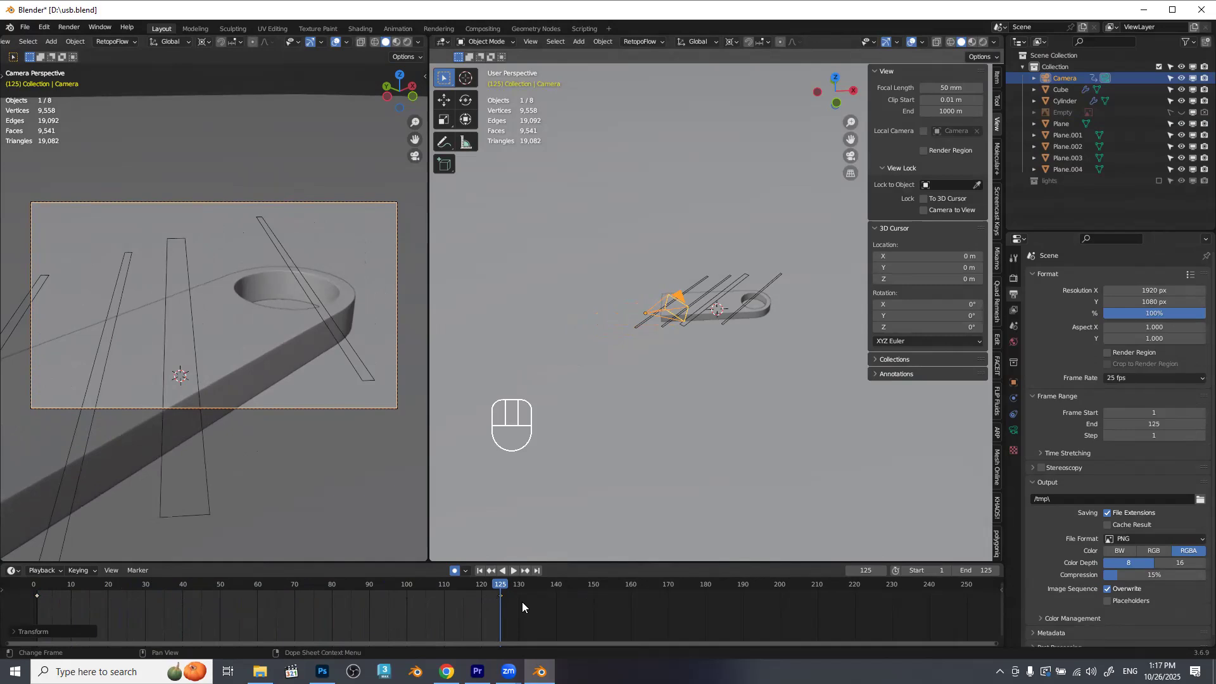
Play back the camera move, stop it, and hide the four narrow planes crossing the flash drive.
{"action": "key", "text": "space"}
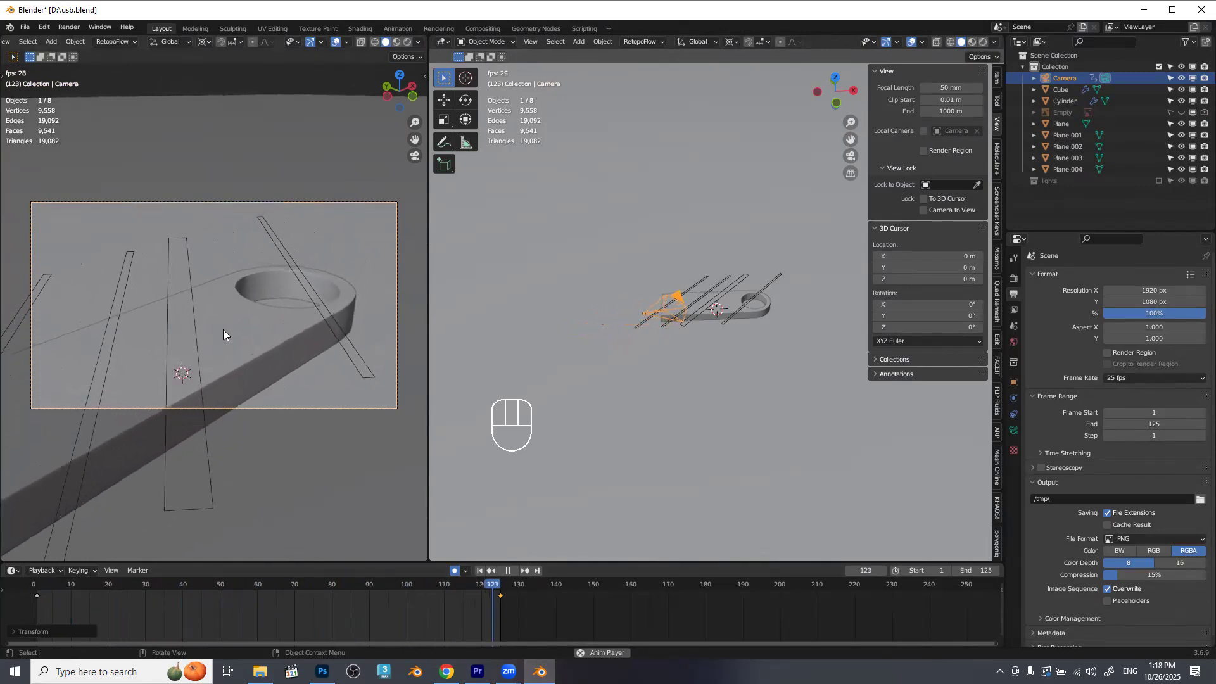
{"action": "key", "text": "space"}
{"action": "left_click", "coordinate": [148, 239]}
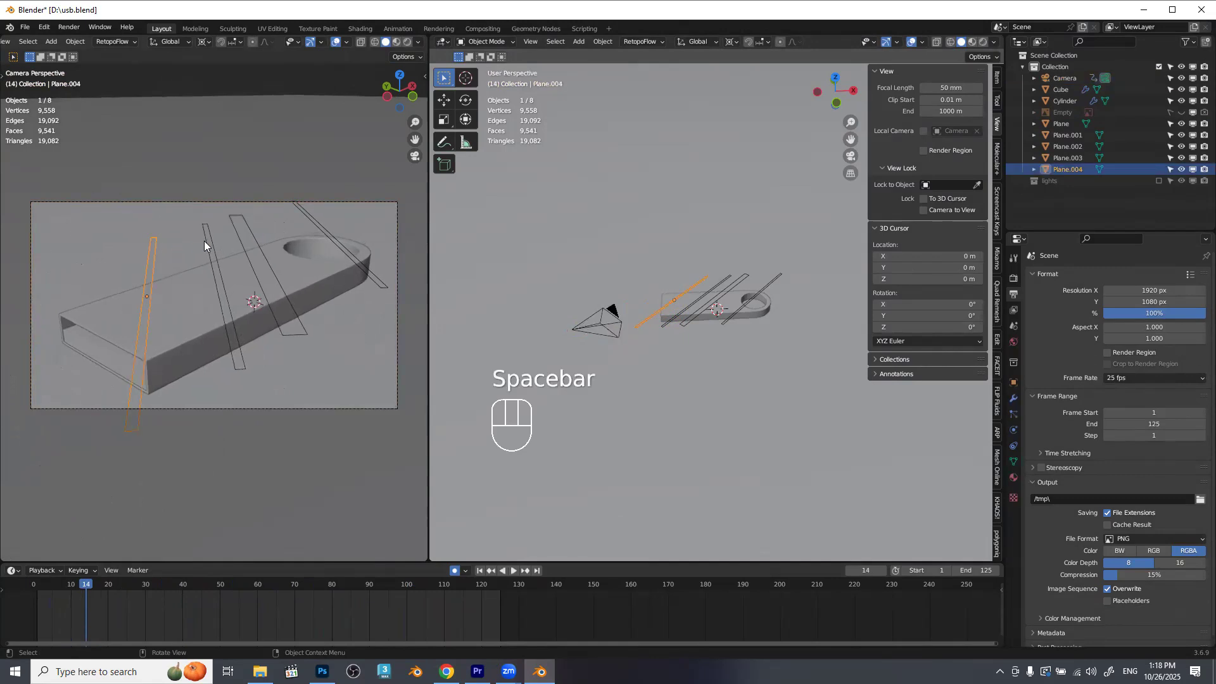
{"action": "left_click", "coordinate": [206, 236], "text": "shift"}
{"action": "left_click", "coordinate": [238, 226], "text": "shift"}
{"action": "left_click", "coordinate": [312, 219], "text": "shift"}
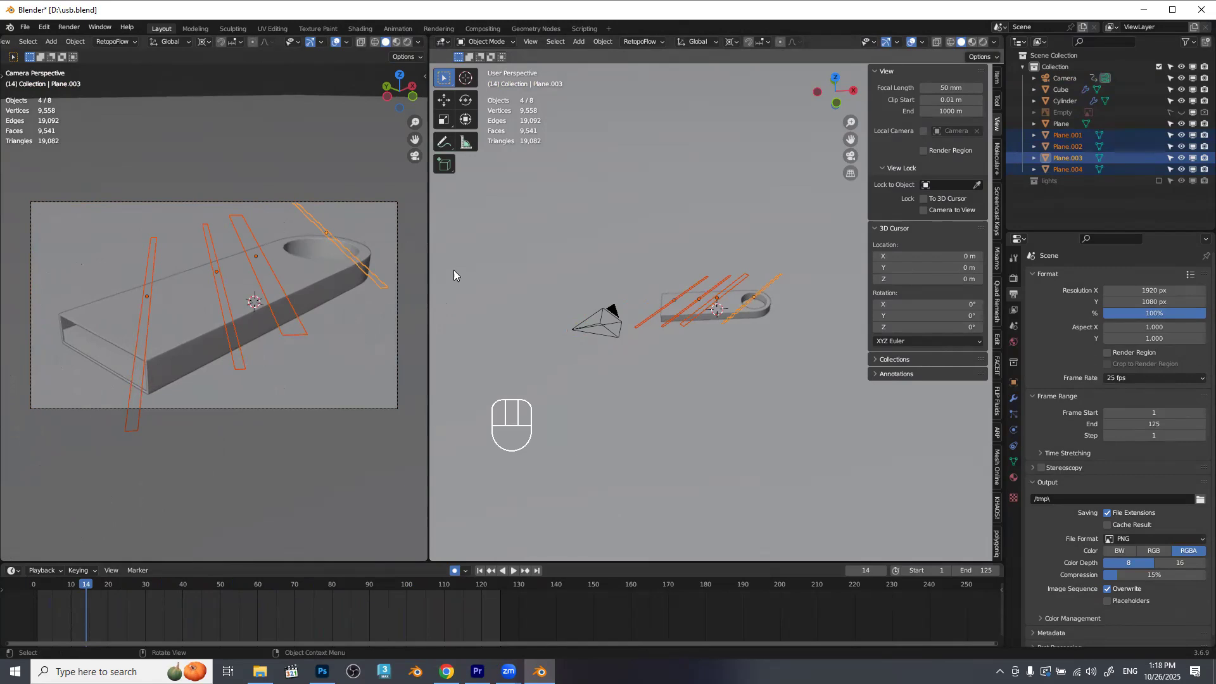
{"action": "key", "text": "h"}
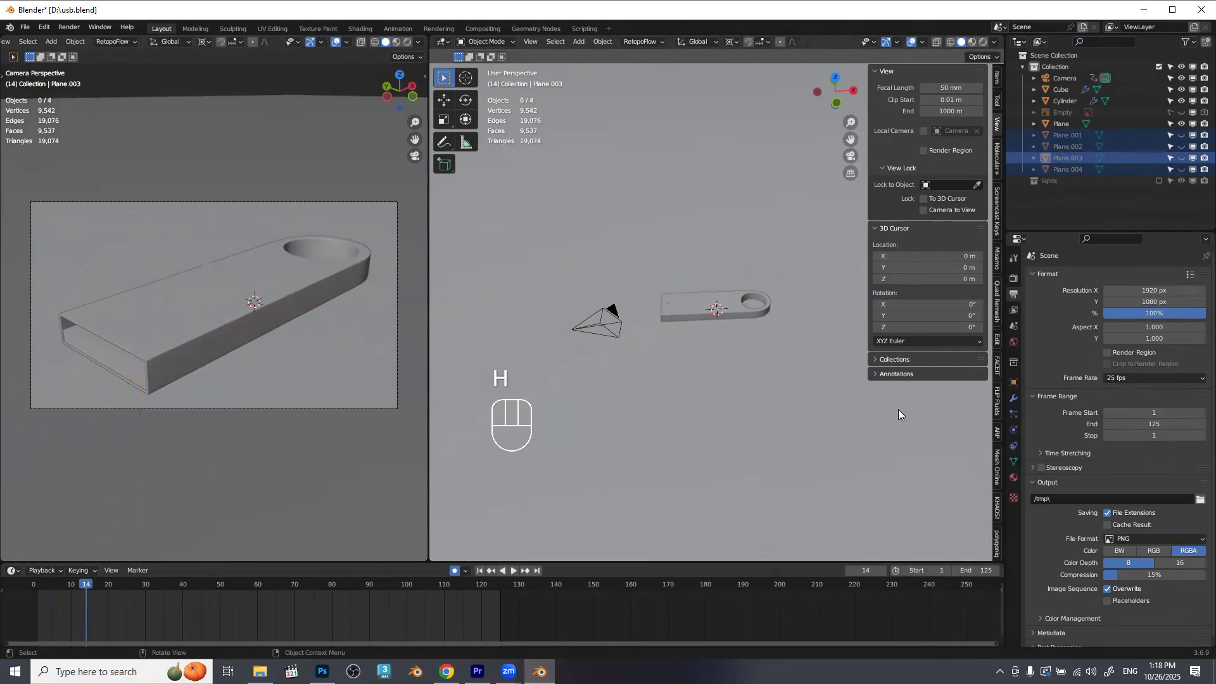
Choose 25 fps as the scene's frame rate.
{"action": "left_click", "coordinate": [1136, 377]}
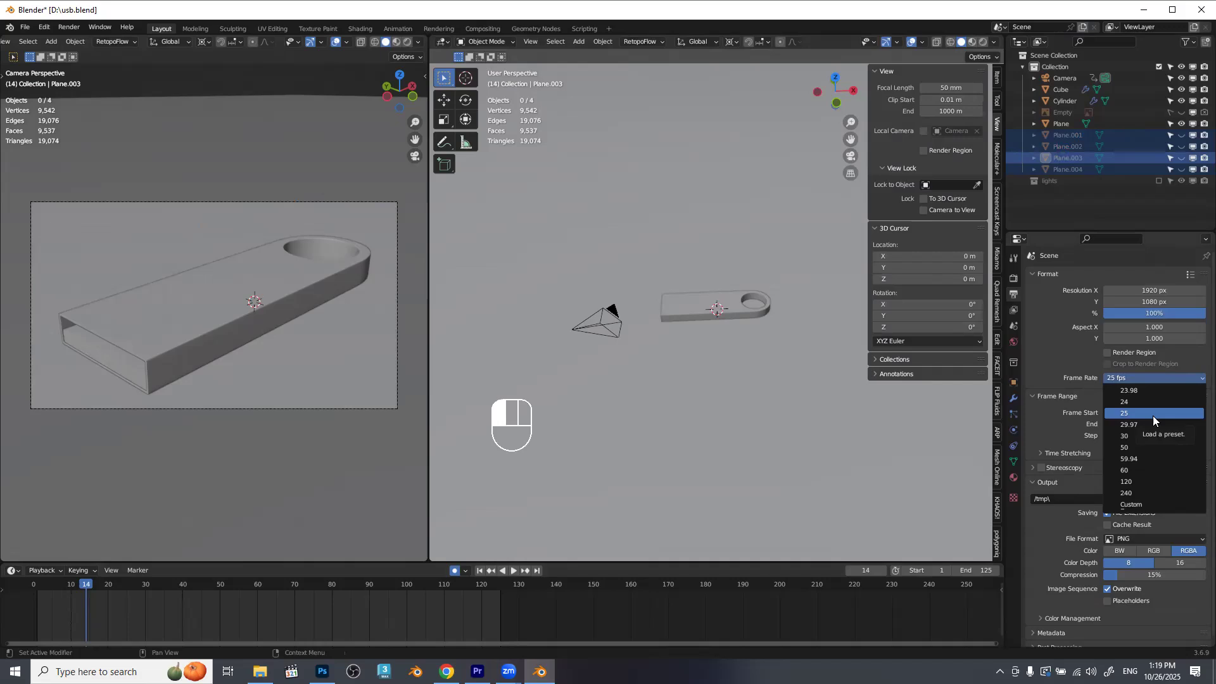
{"action": "left_click", "coordinate": [1153, 416]}
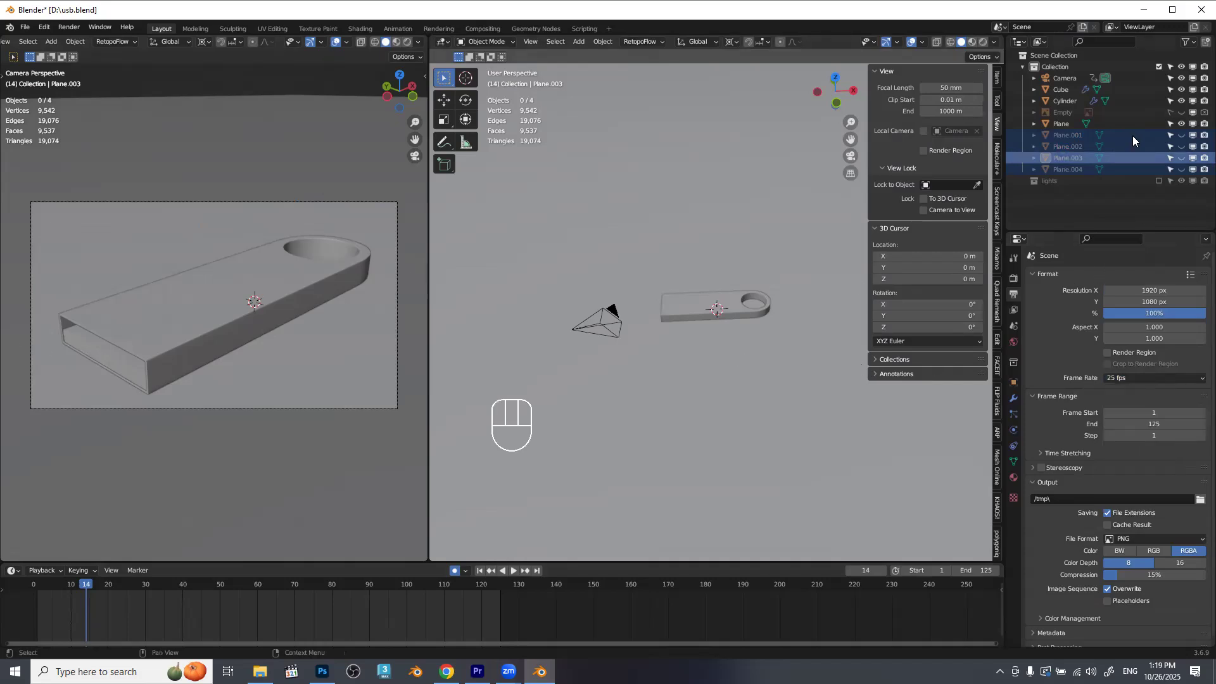
Duplicate the Camera and leave the copy in the same place as the original.
{"action": "left_click", "coordinate": [1067, 79]}
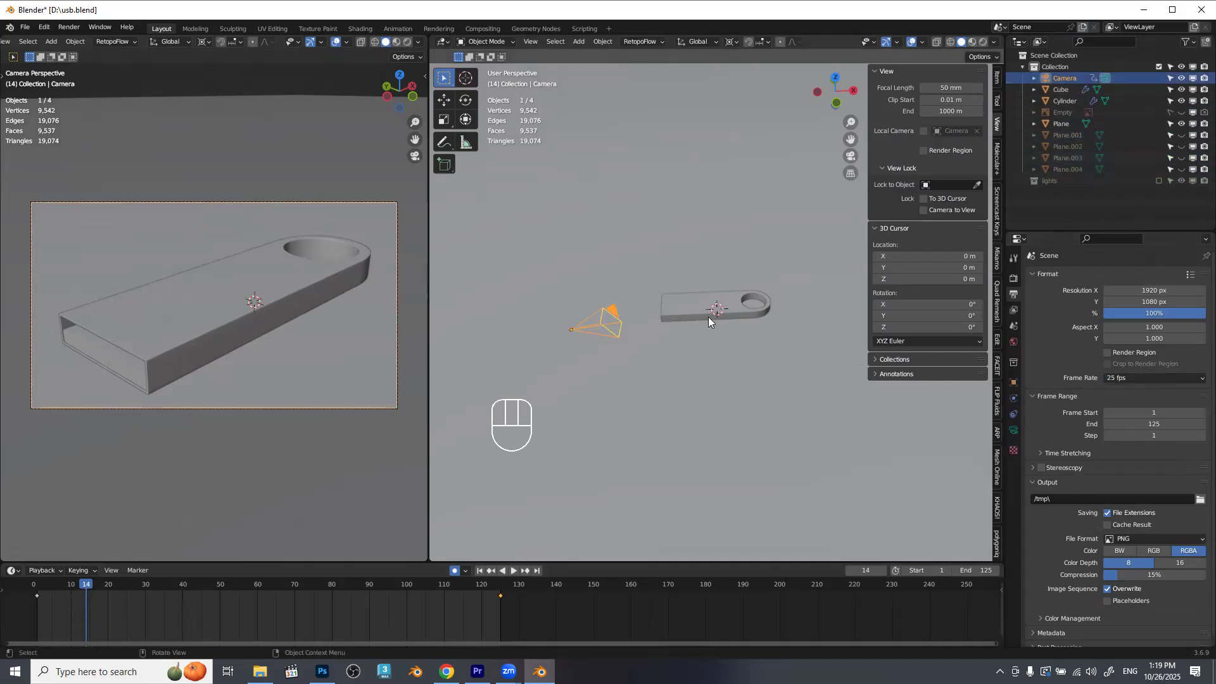
{"action": "left_click_drag", "start_coordinate": [708, 317], "coordinate": [619, 320]}
{"action": "key", "text": "shift+d"}
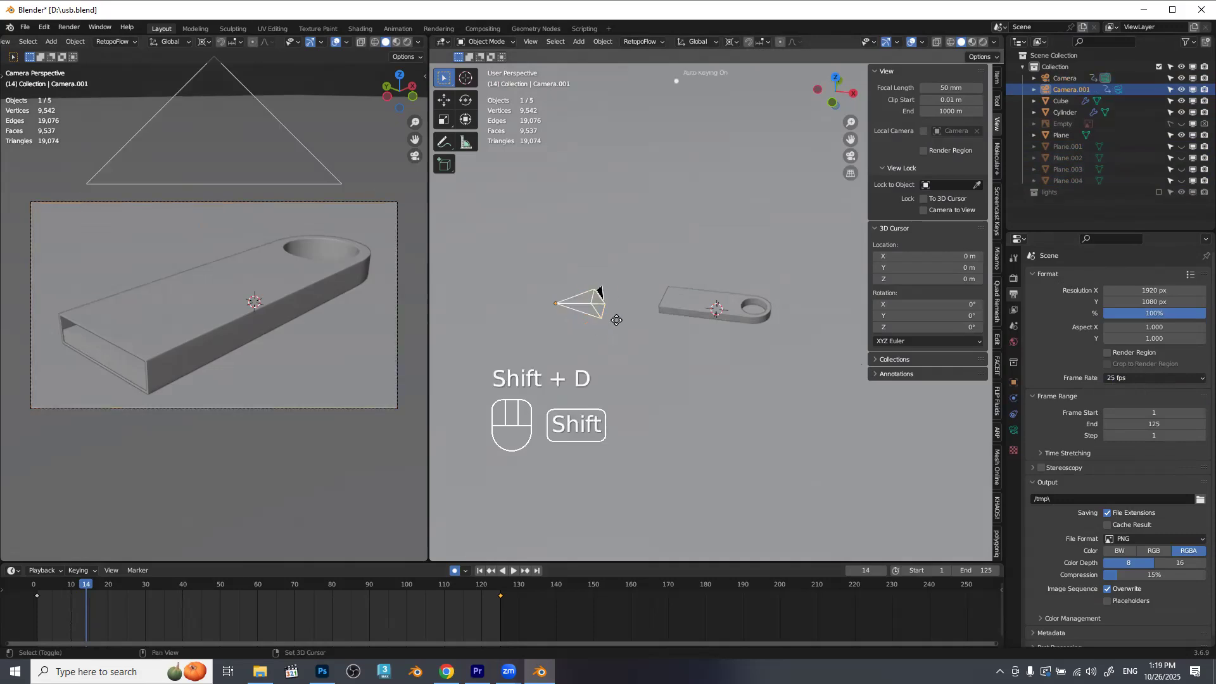
{"action": "right_click", "coordinate": [622, 314]}
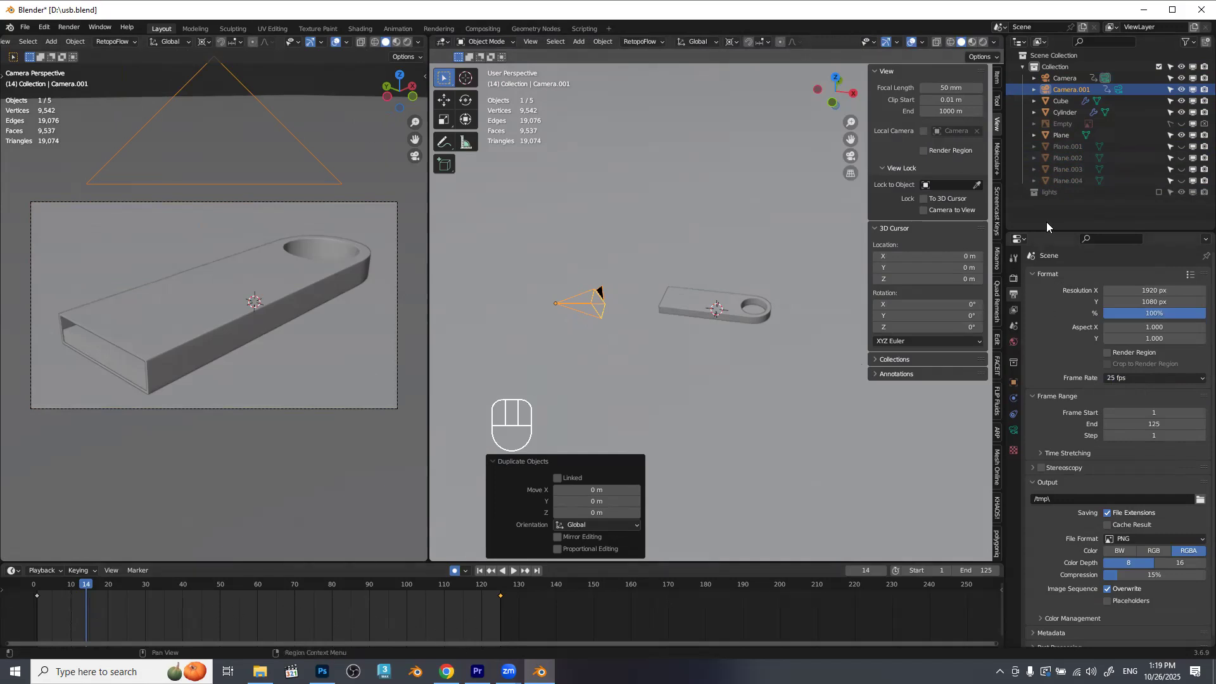
Make the duplicated camera the active scene camera and delete all of its keyframes.
{"action": "left_click", "coordinate": [1116, 93]}
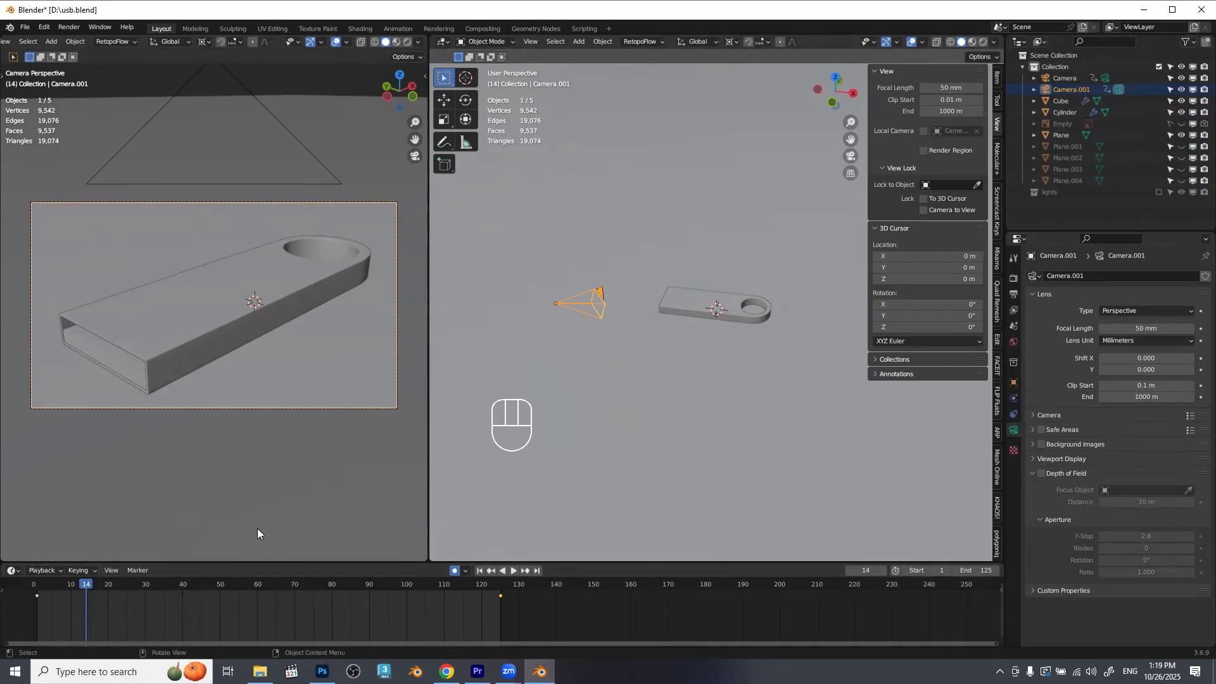
{"action": "left_click_drag", "start_coordinate": [41, 612], "coordinate": [712, 578]}
{"action": "key", "text": "Delete"}
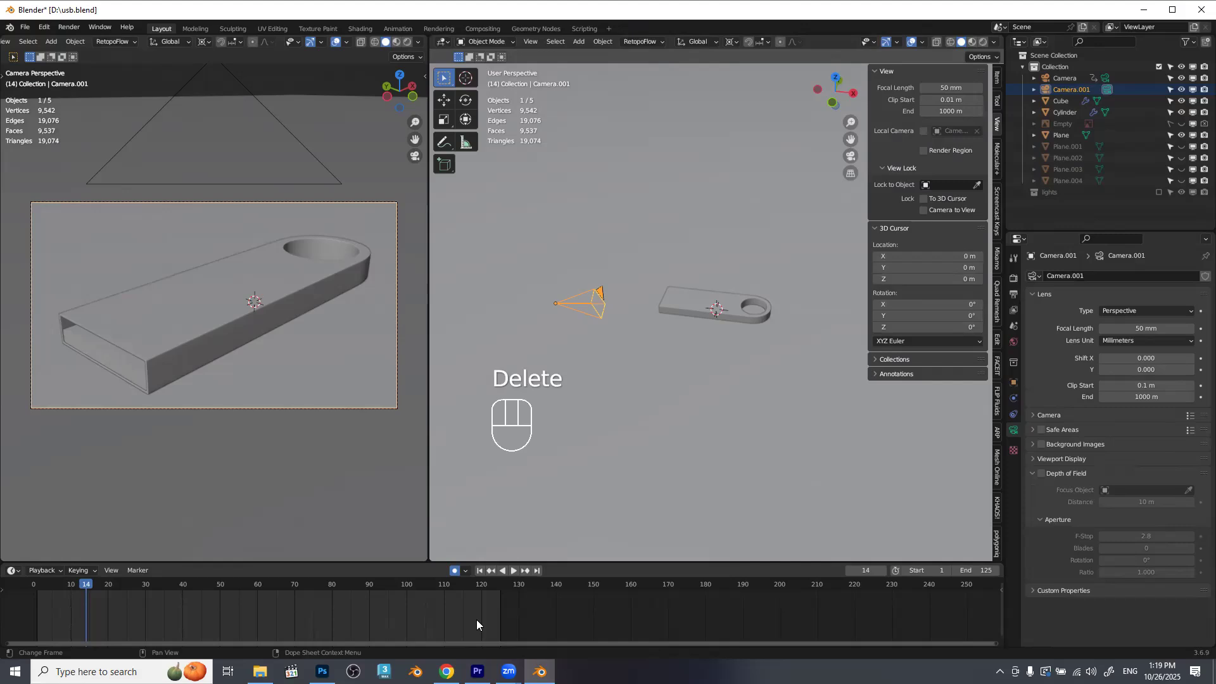
Move the duplicated camera about 3.51 m along X, back about 3.08 m along X, and about 0.79 m along Y.
{"action": "key", "text": "g"}
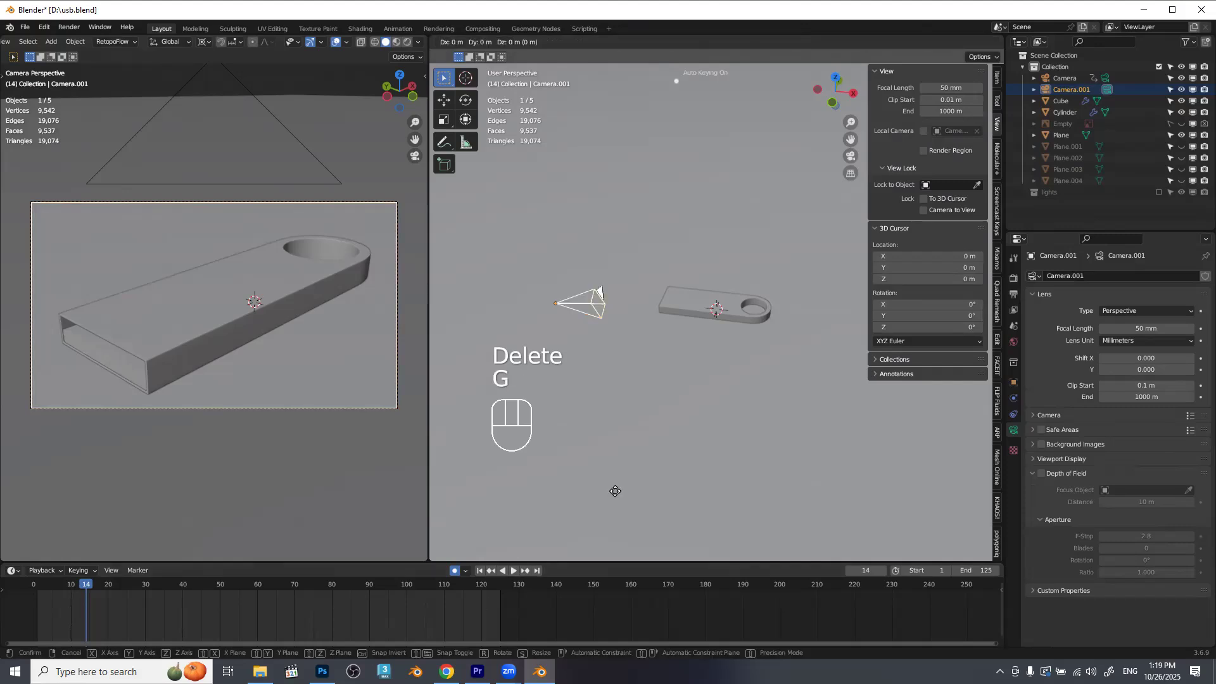
{"action": "key", "text": "x"}
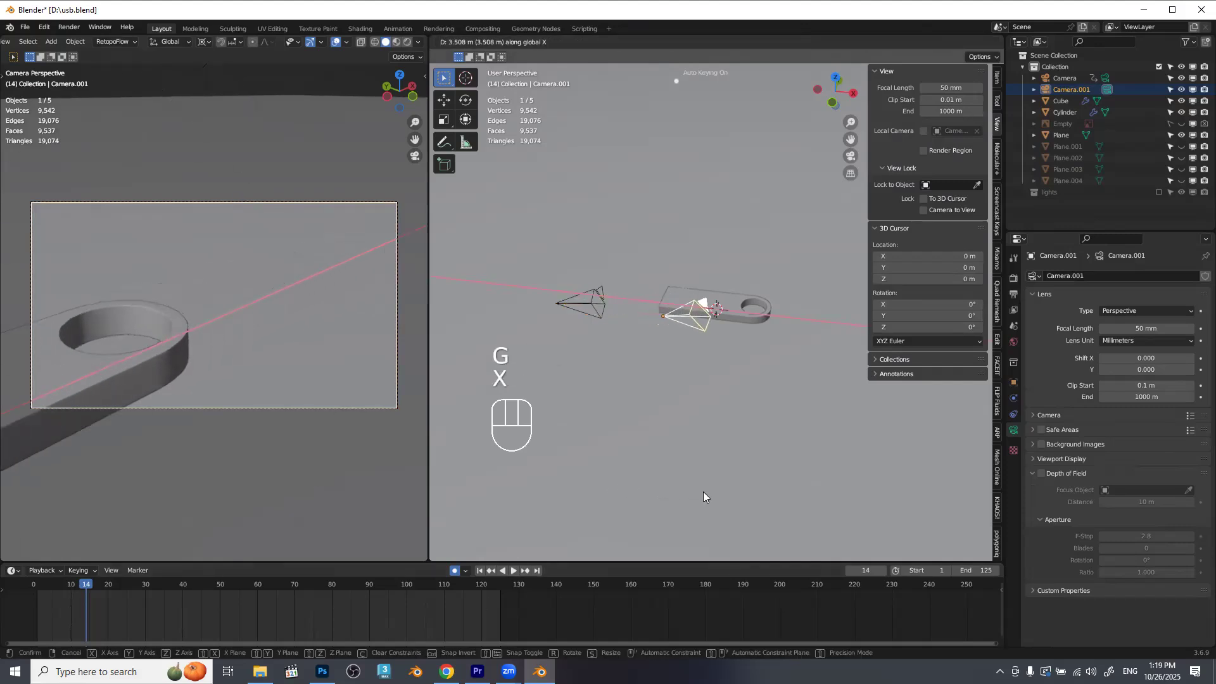
{"action": "left_click", "coordinate": [703, 492]}
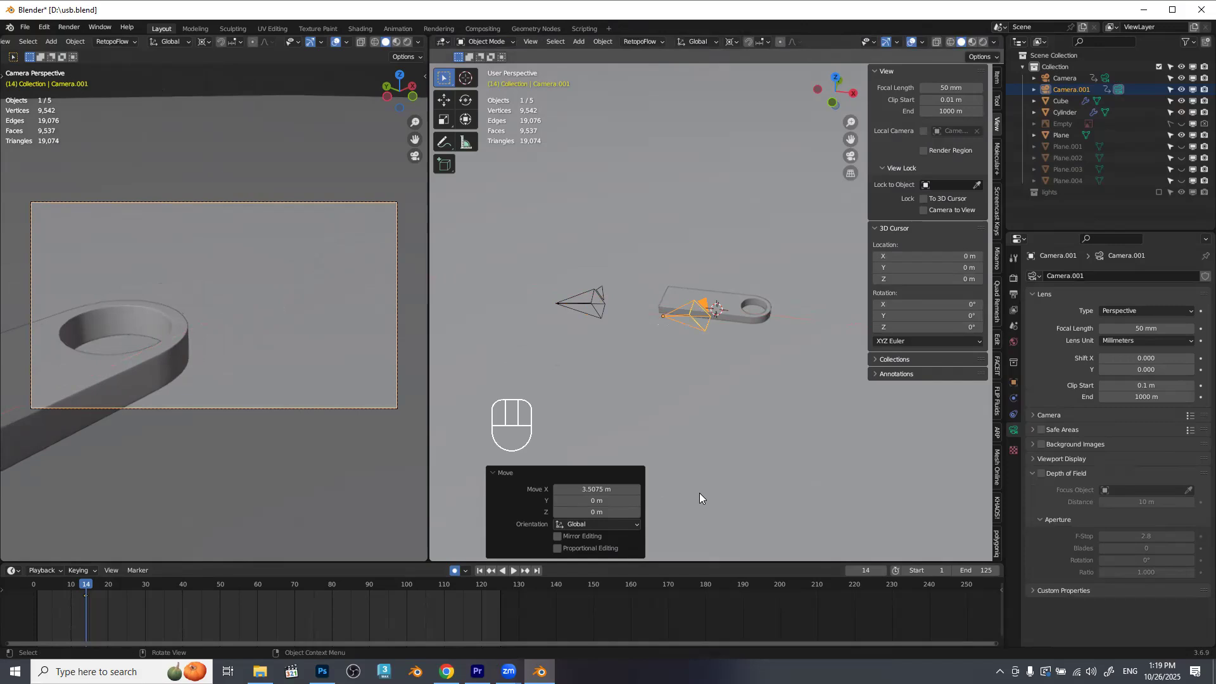
{"action": "key", "text": "g"}
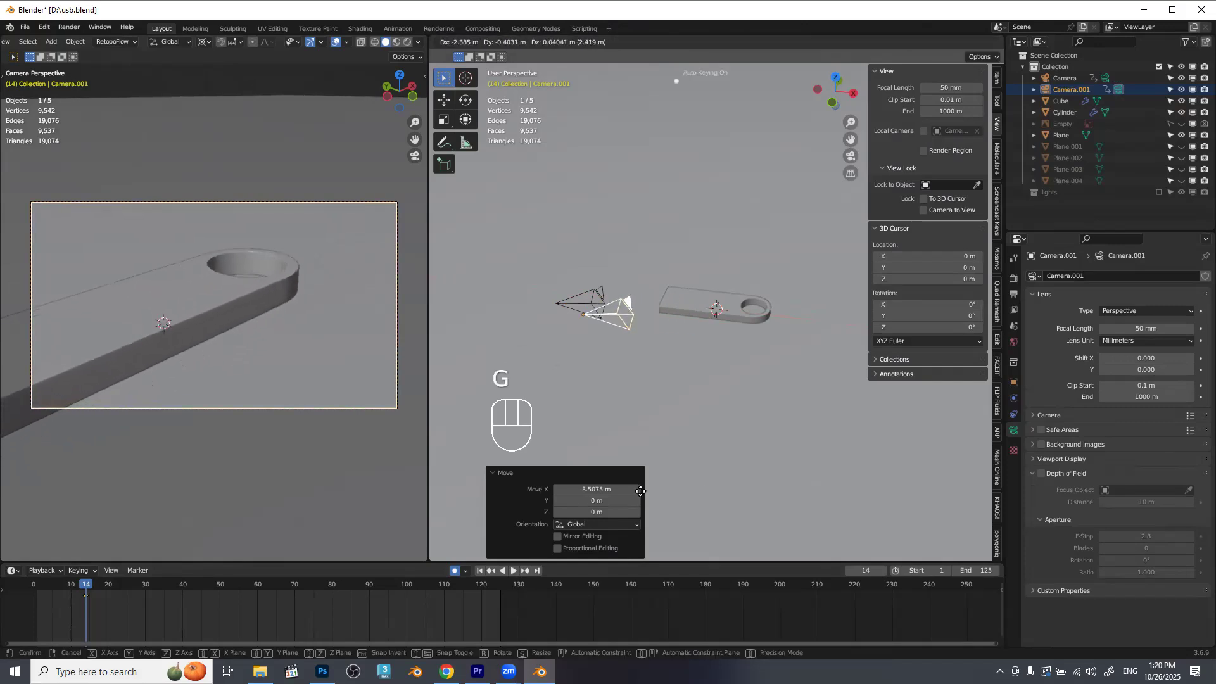
{"action": "key", "text": "x"}
{"action": "left_click", "coordinate": [617, 485]}
{"action": "key", "text": "y"}
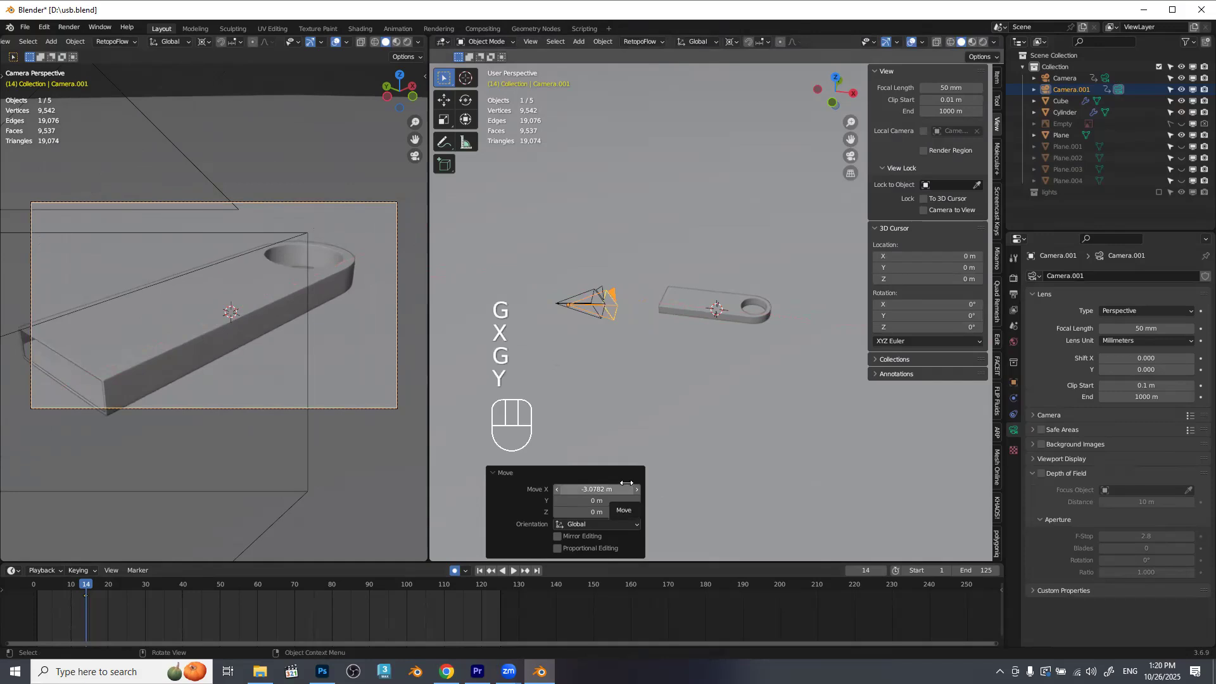
{"action": "key", "text": "g"}
{"action": "key", "text": "y"}
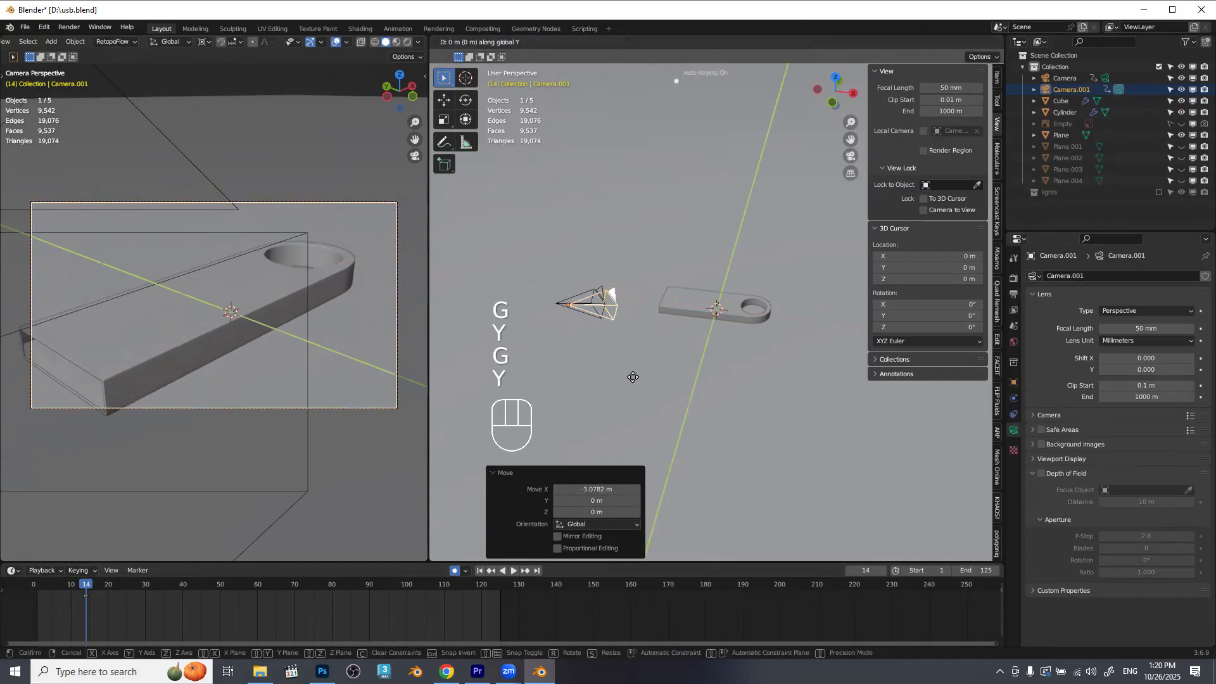
{"action": "left_click", "coordinate": [603, 383]}
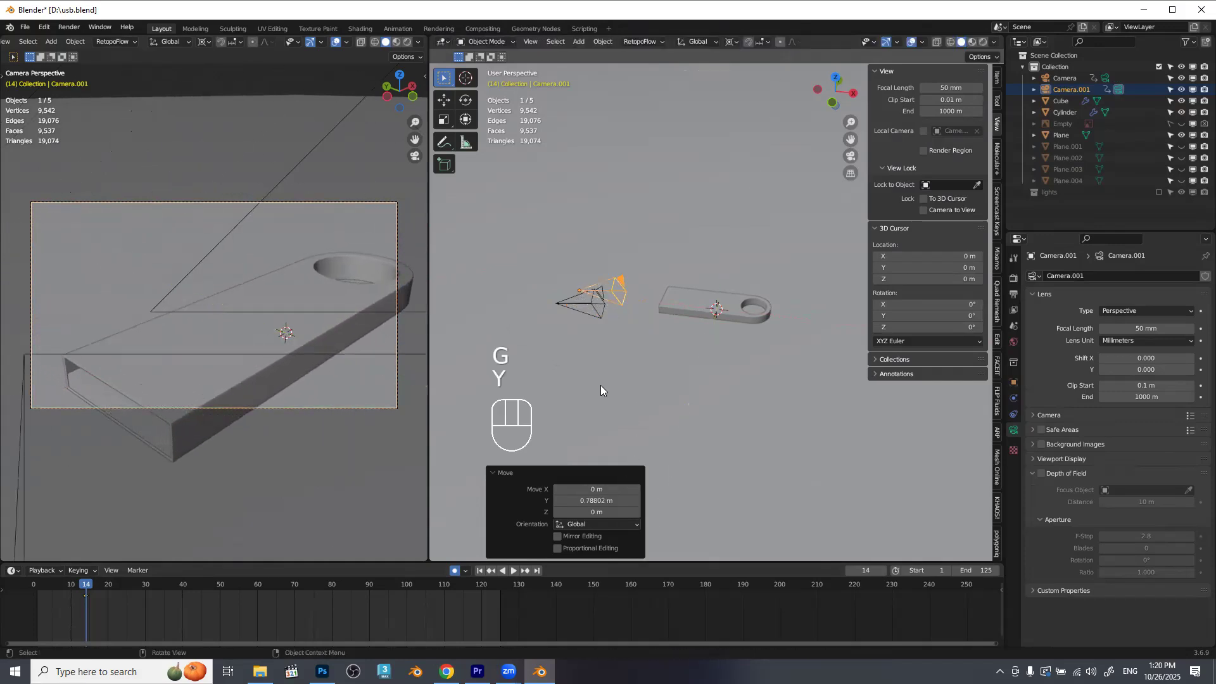
Widen the camera viewport and, with the camera locked to the view, reframe the duplicated camera at frame 14 on the flash drive's open end.
{"action": "key", "text": "n"}
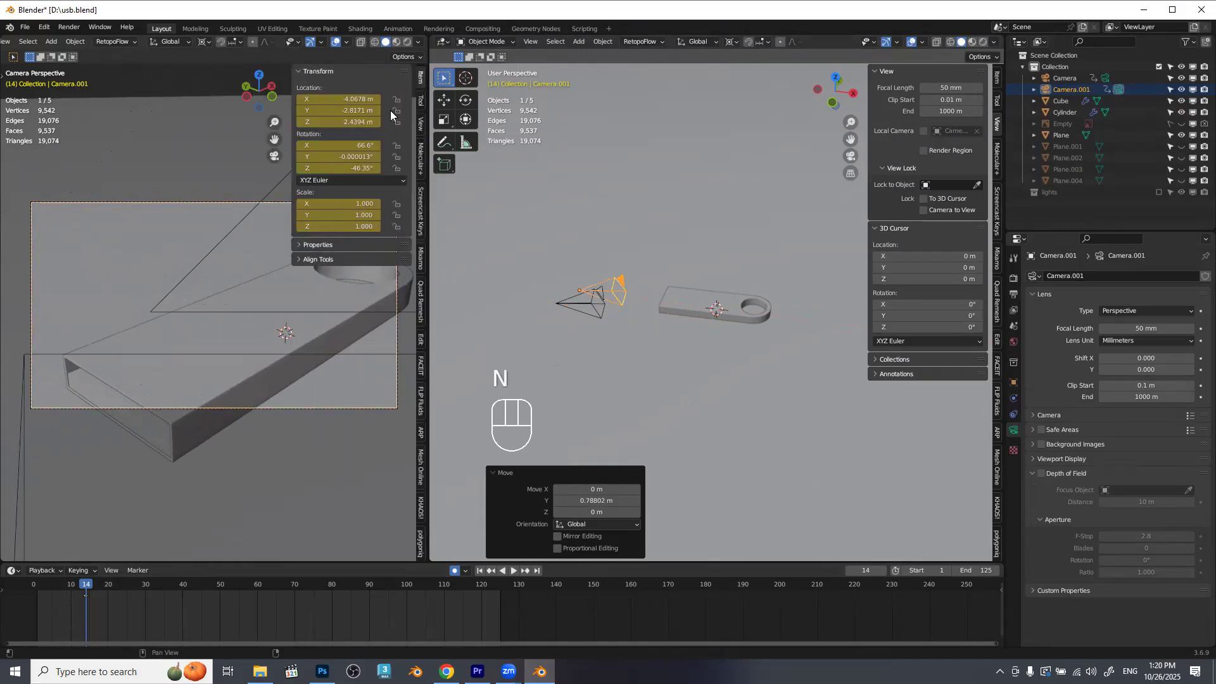
{"action": "left_click", "coordinate": [419, 123]}
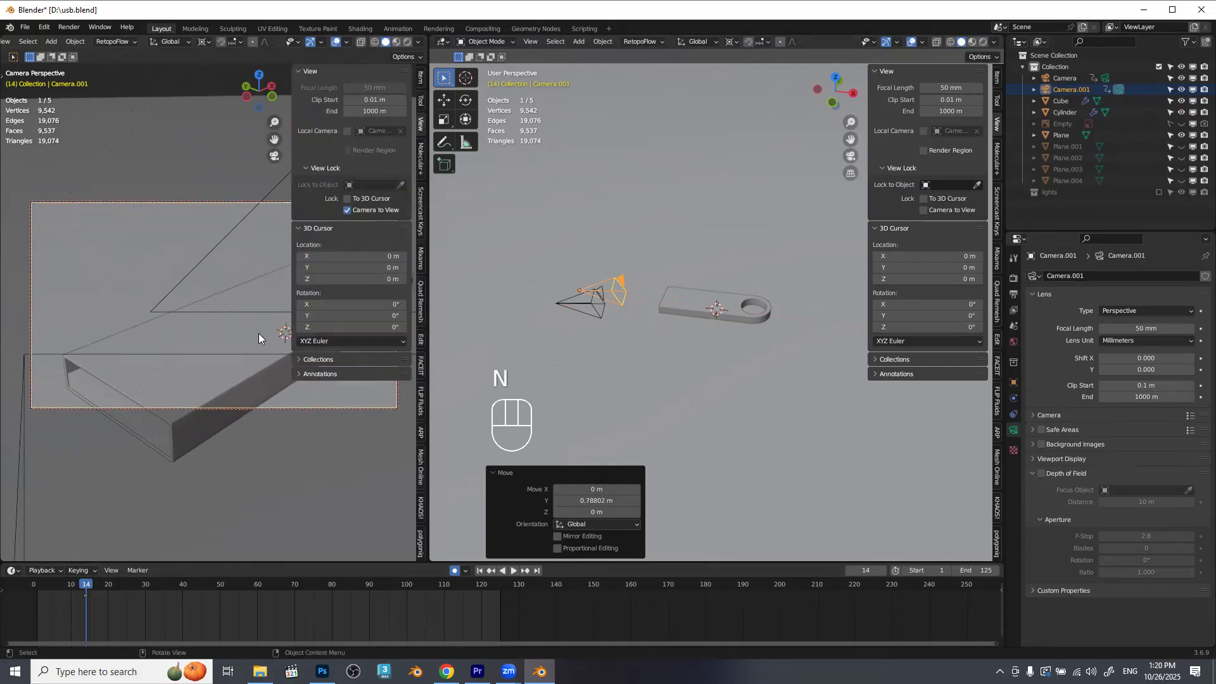
{"action": "left_click_drag", "start_coordinate": [236, 345], "coordinate": [227, 273]}
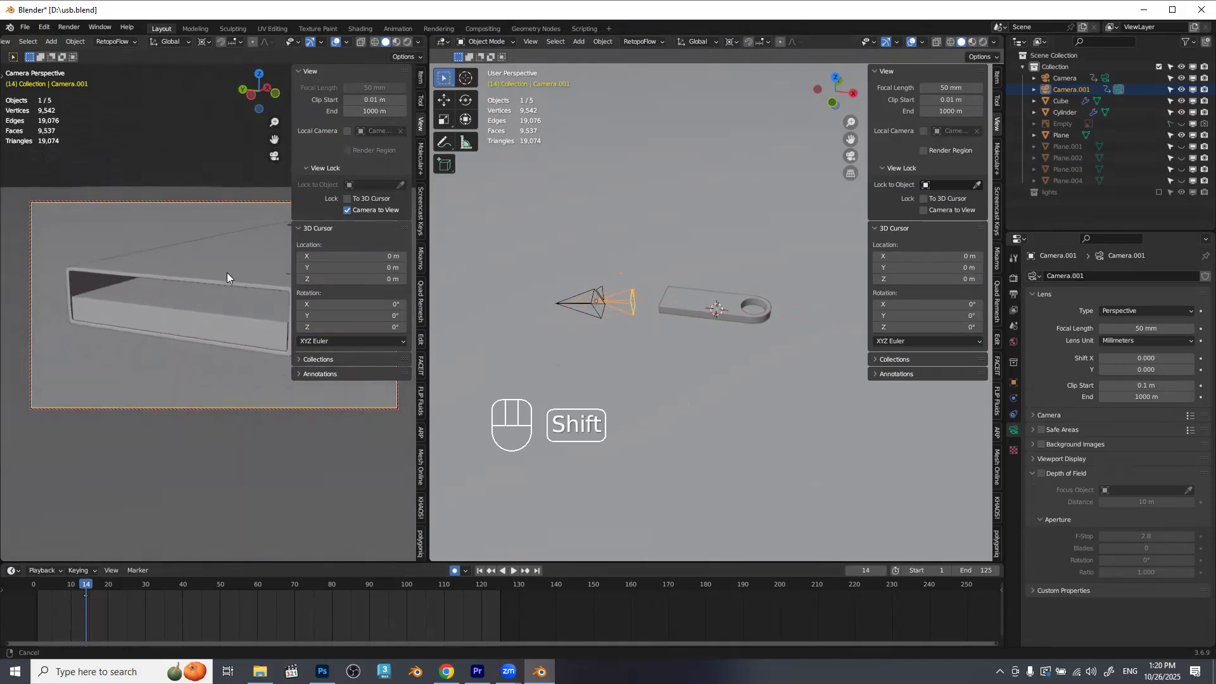
{"action": "left_click_drag", "start_coordinate": [430, 192], "coordinate": [457, 192]}
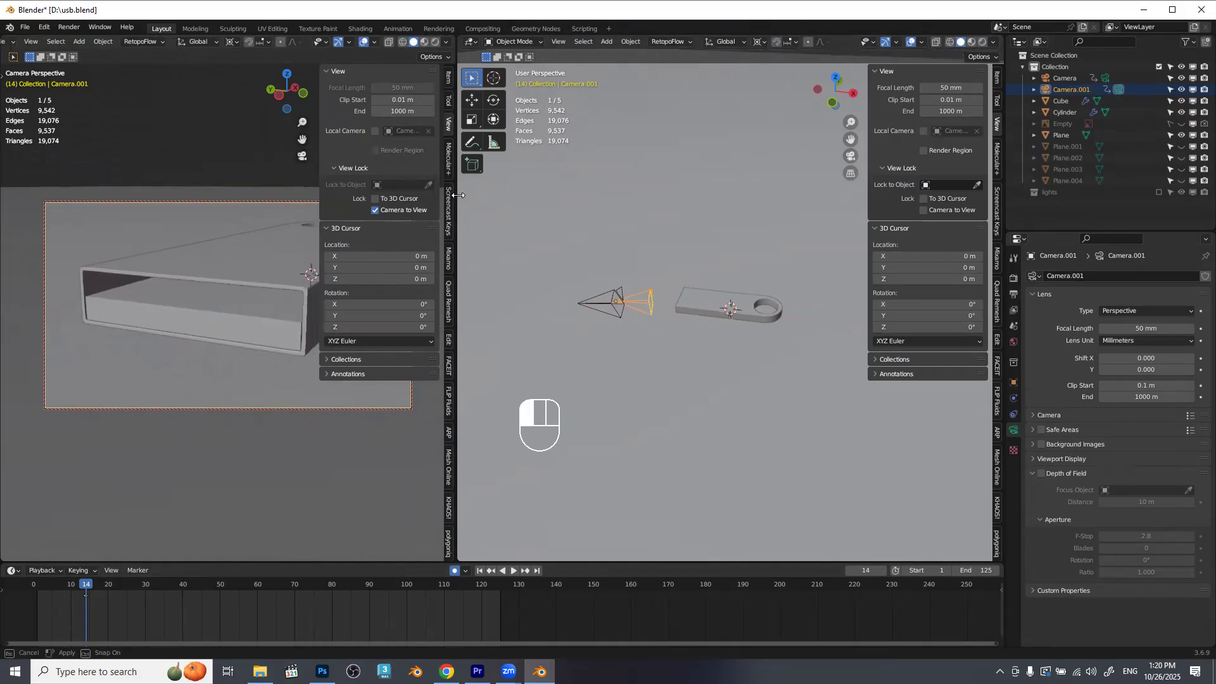
{"action": "key", "text": "n"}
{"action": "left_click_drag", "start_coordinate": [333, 284], "coordinate": [332, 285]}
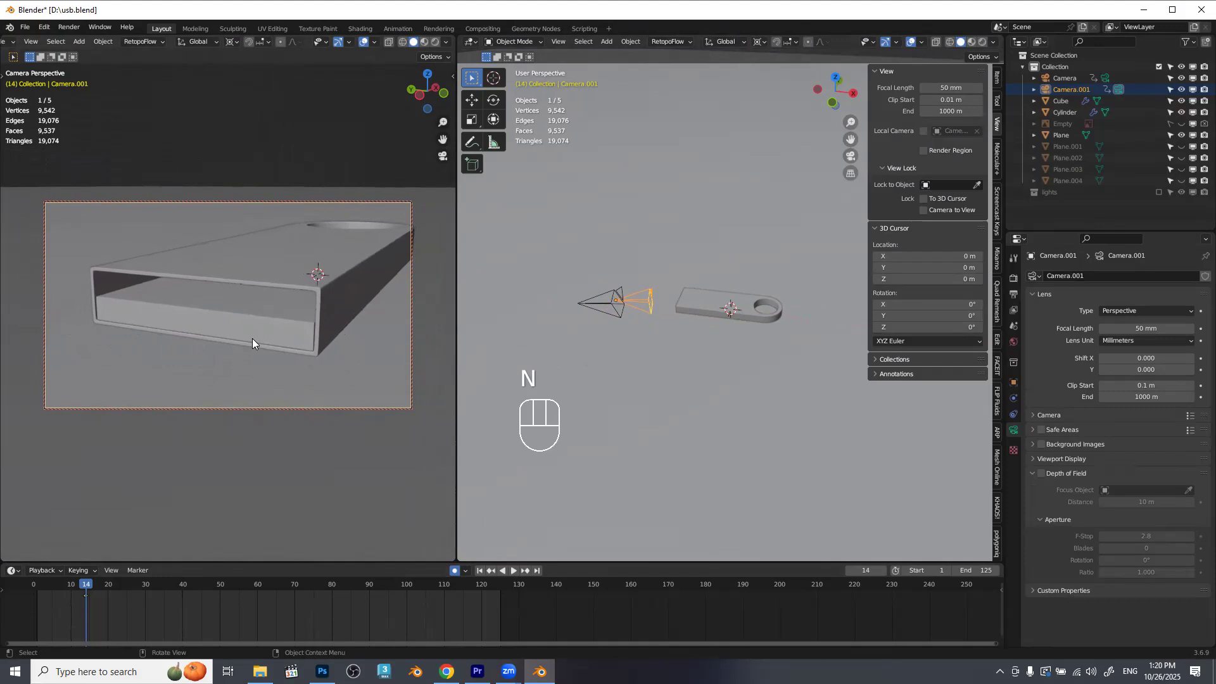
{"action": "mouse_move", "coordinate": [252, 340]}
{"action": "left_mouse_down"}
{"action": "mouse_move", "coordinate": [287, 341]}
{"action": "mouse_move", "coordinate": [228, 333]}
{"action": "mouse_move", "coordinate": [260, 336]}
{"action": "mouse_move", "coordinate": [240, 330]}
{"action": "left_mouse_up"}
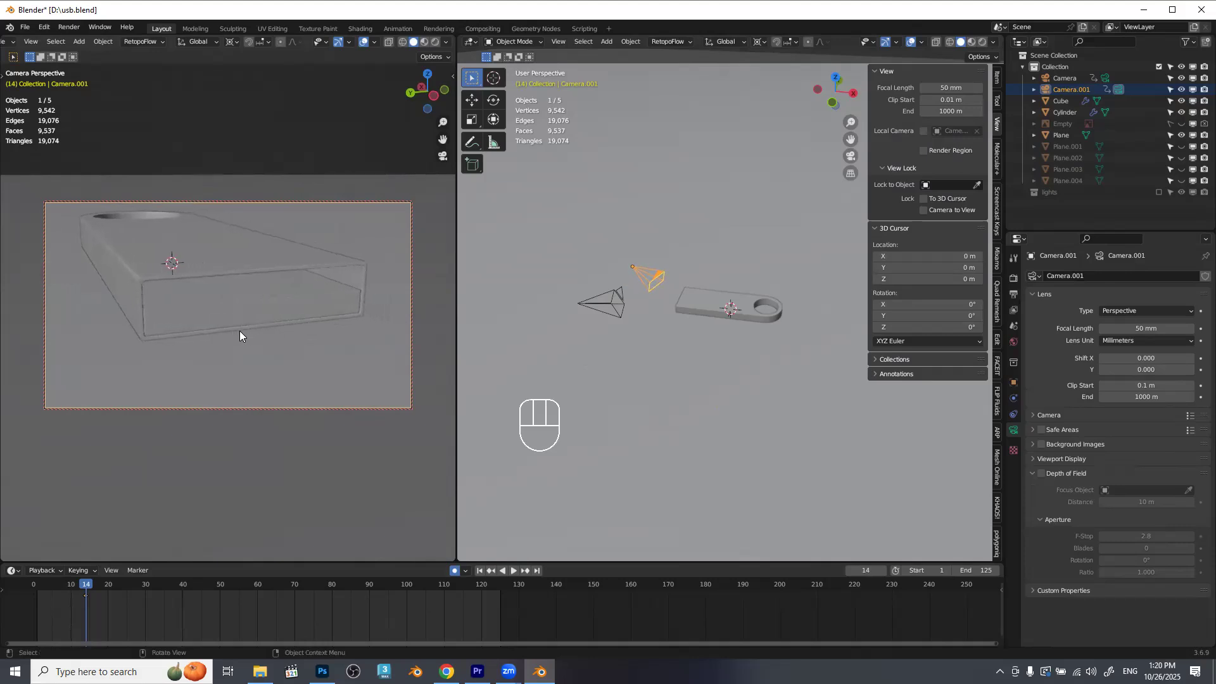
Move the duplicated camera's keyframe from frame 14 to frame 1.
{"action": "left_click_drag", "start_coordinate": [95, 606], "coordinate": [57, 575]}
{"action": "key", "text": "g"}
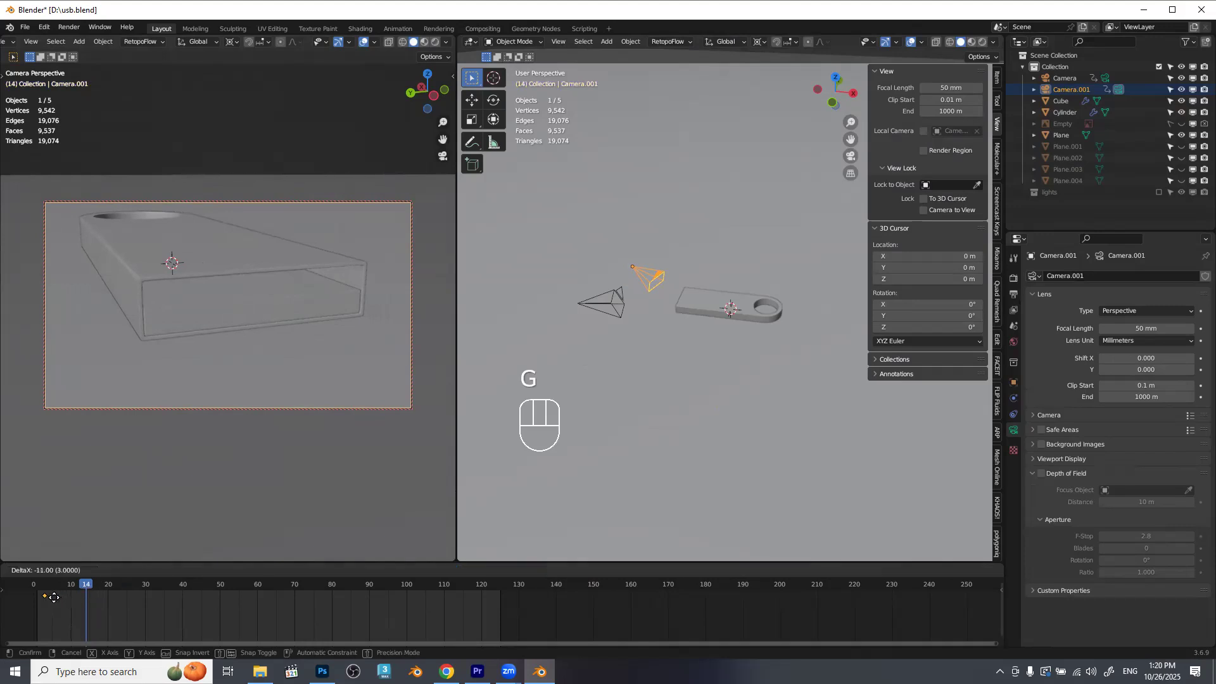
{"action": "left_click", "coordinate": [48, 599]}
Orbit the duplicated camera to the other side of the drive's open end at frame 101 and move the new keyframe to frame 100.
{"action": "left_click_drag", "start_coordinate": [85, 588], "coordinate": [409, 590]}
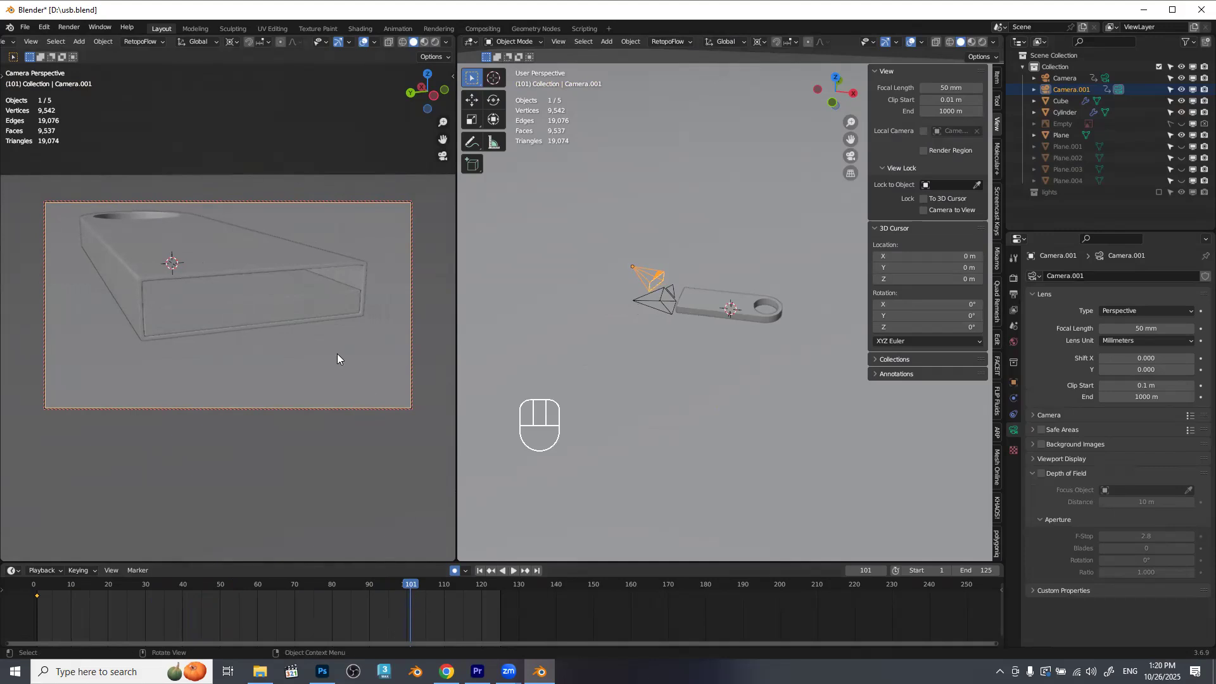
{"action": "left_click_drag", "start_coordinate": [332, 314], "coordinate": [358, 319]}
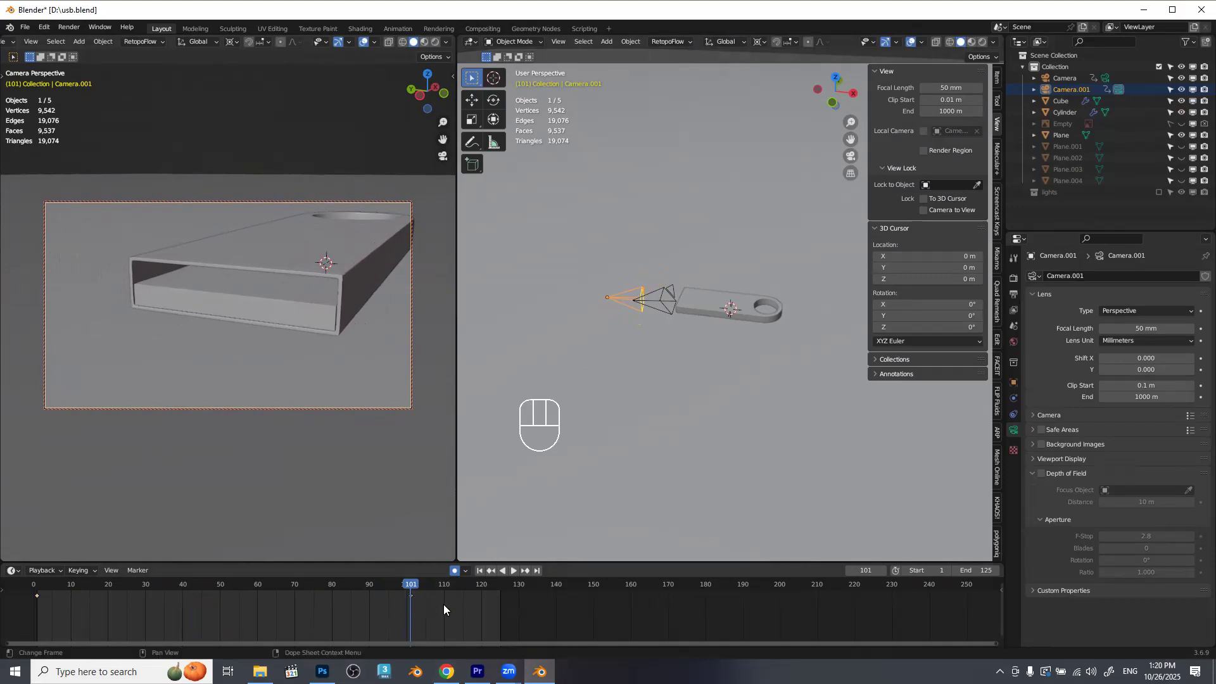
{"action": "key", "text": "g"}
{"action": "key", "text": "x"}
{"action": "key", "text": "KP_Subtract"}
{"action": "key", "text": "KP_1"}
{"action": "key", "text": "KP_Enter"}
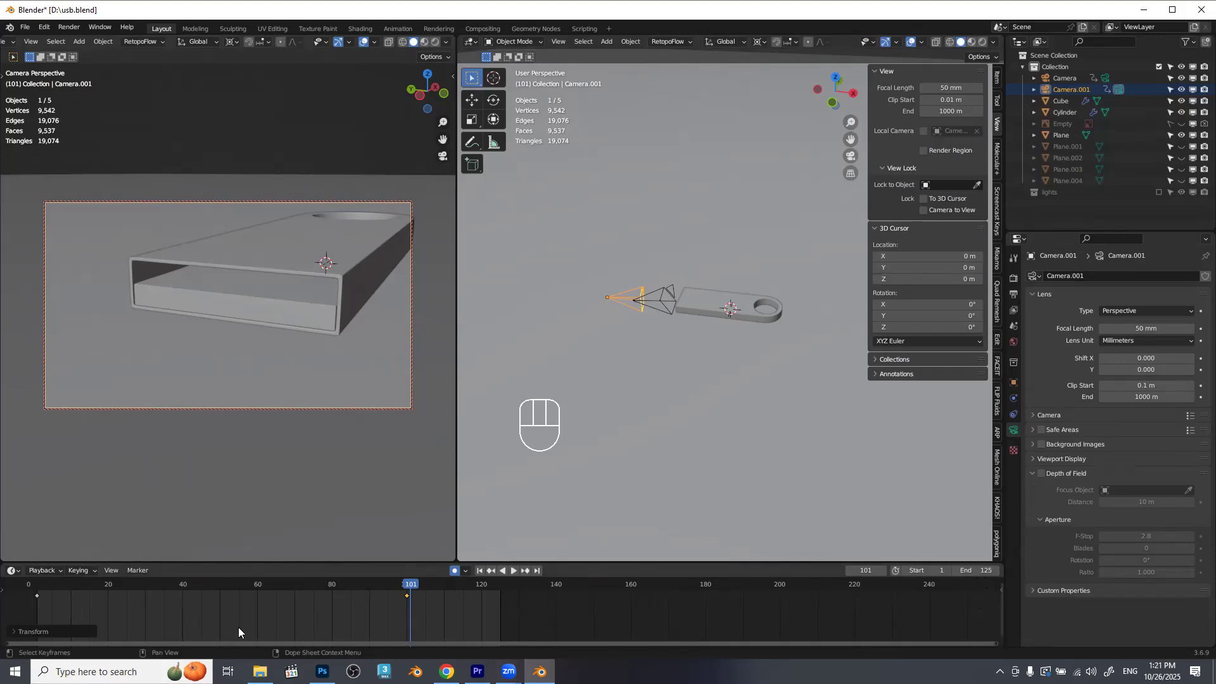
Play back the duplicated camera's move from the start of the animation.
{"action": "key", "text": "shift+Left"}
{"action": "key", "text": "space"}
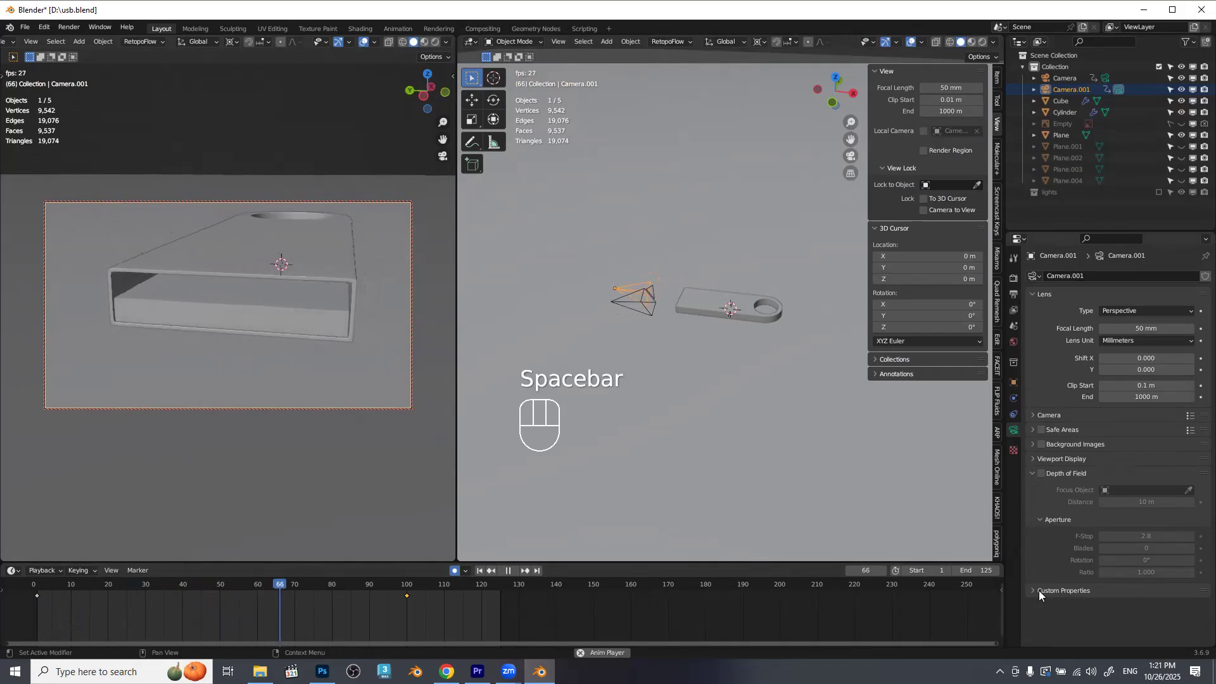
{"action": "key", "text": "space"}
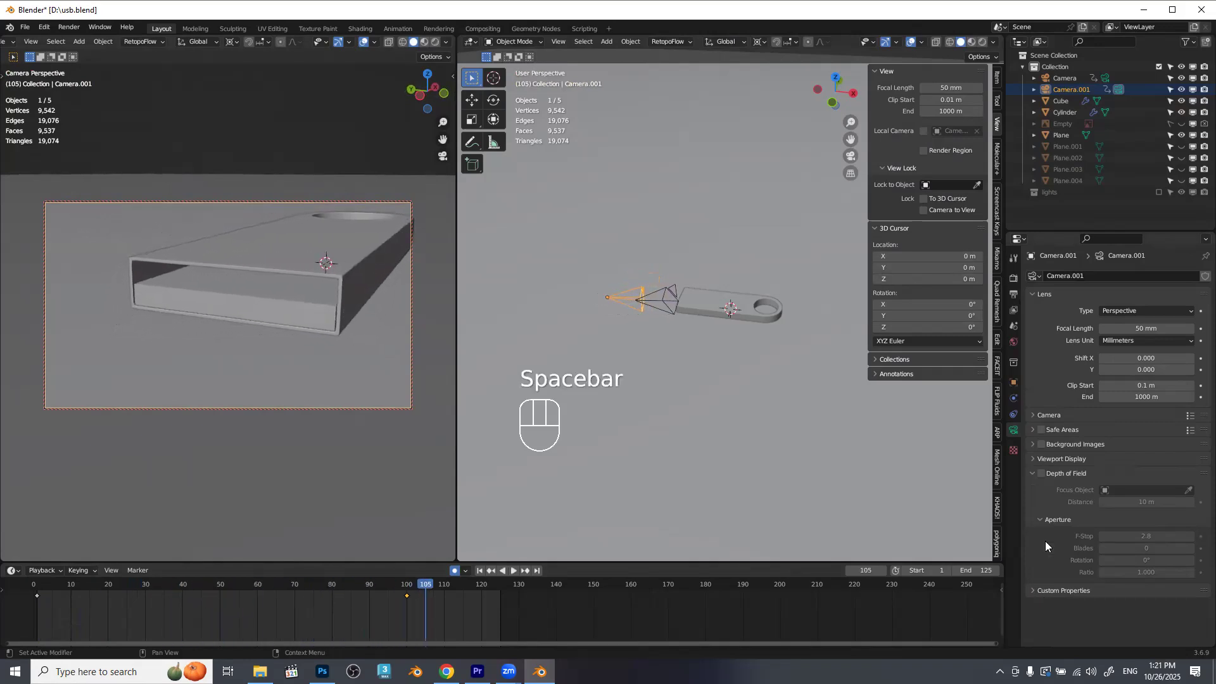
Set the interpolation of all the duplicated camera's keyframes to Linear and play back the move.
{"action": "left_click", "coordinate": [321, 613]}
{"action": "key", "text": "a"}
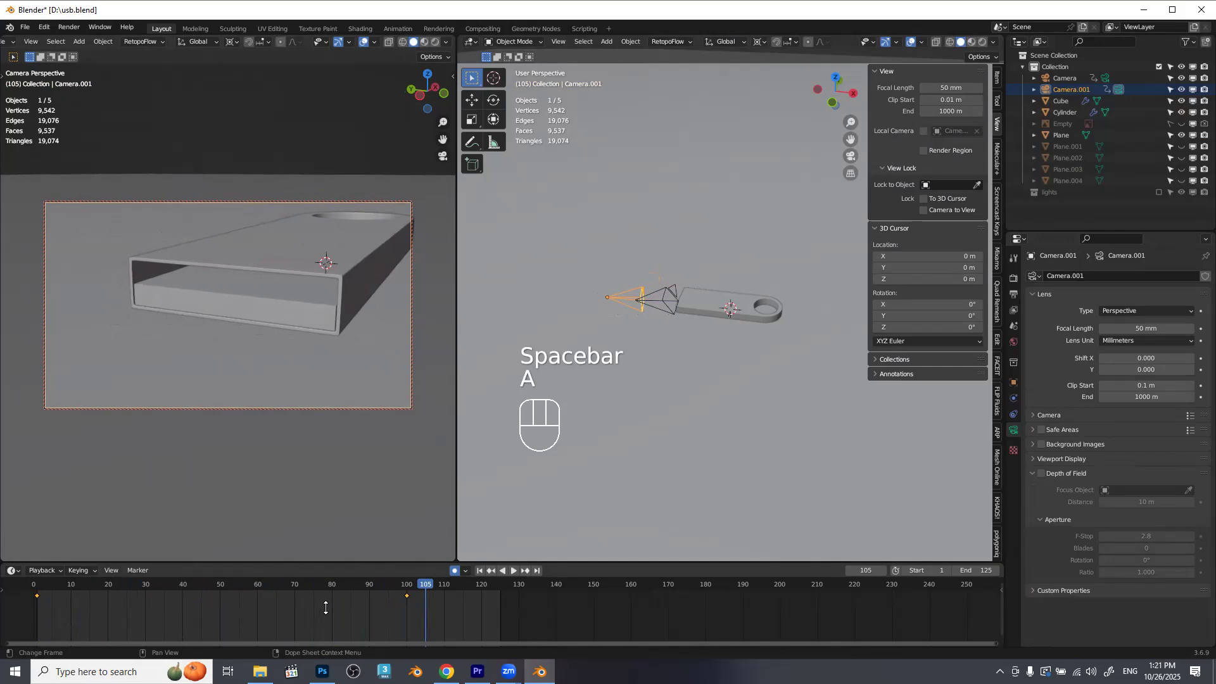
{"action": "key", "text": "t"}
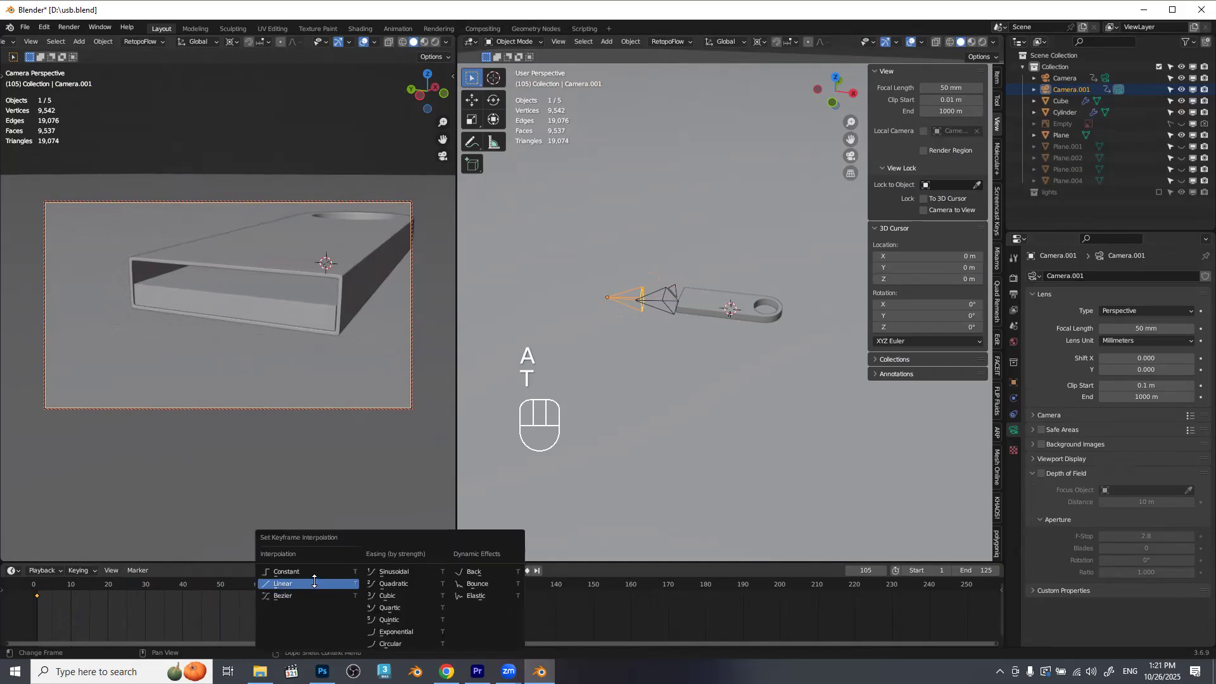
{"action": "left_click", "coordinate": [314, 582]}
{"action": "key", "text": "space"}
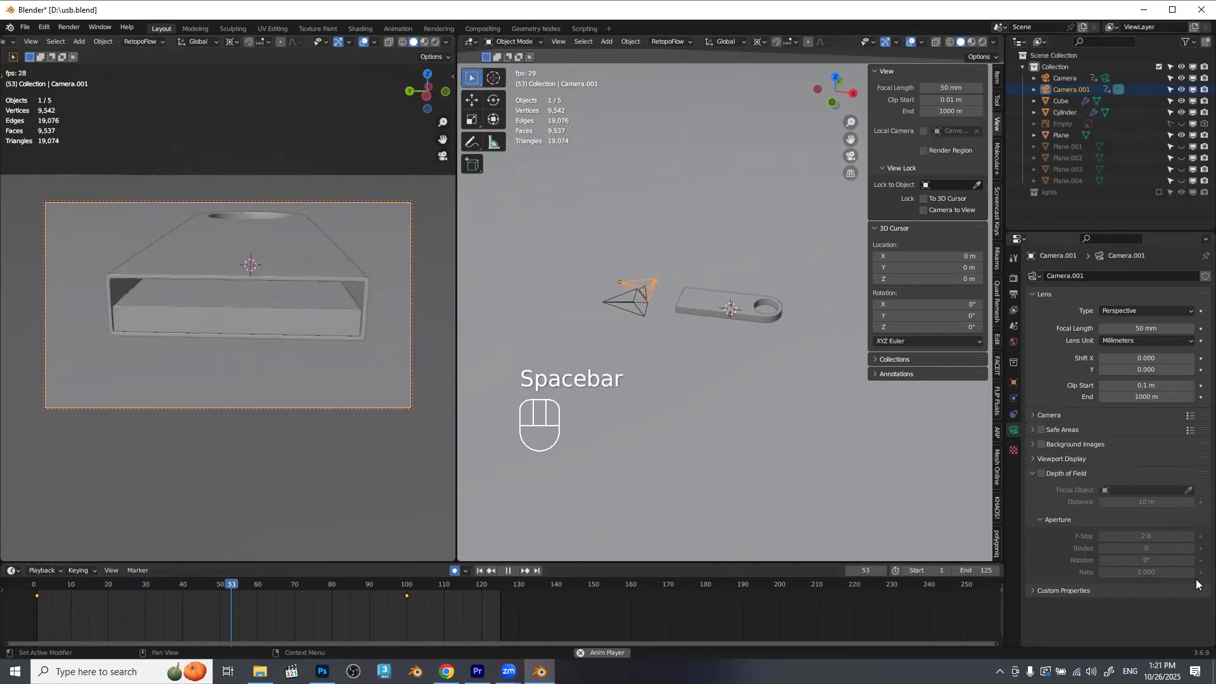
{"action": "key", "text": "space"}
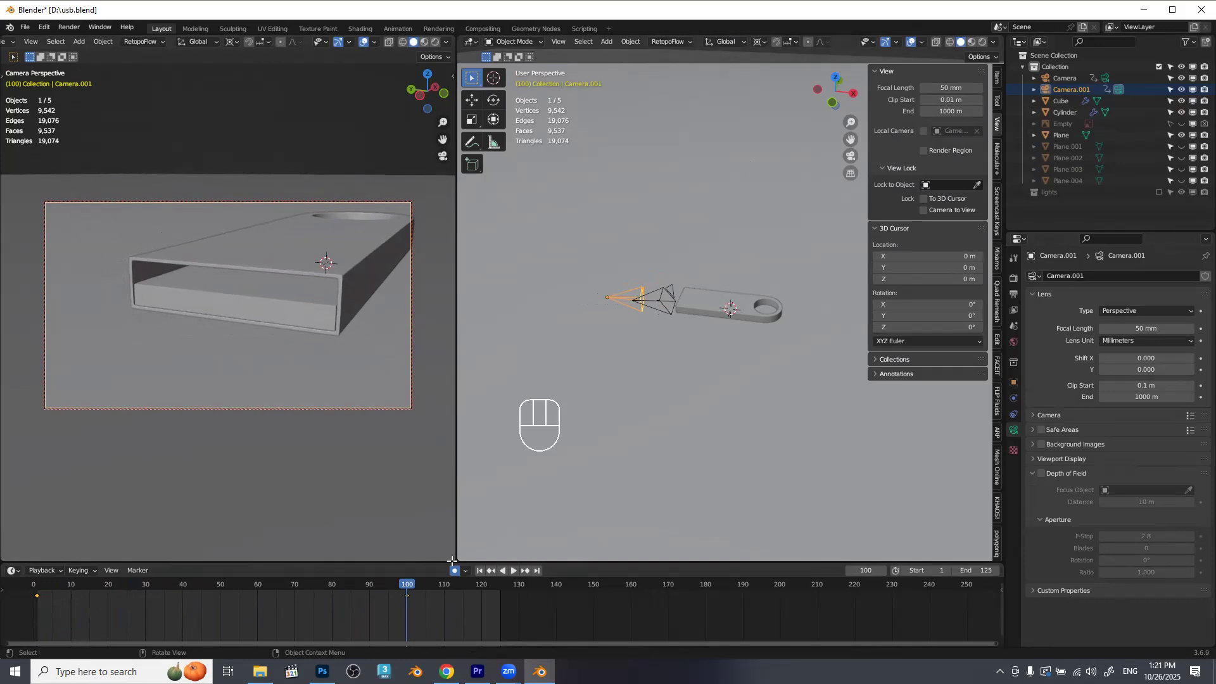
Turn off Camera to View locking in the camera viewport with the animation at frame 100.
{"action": "left_click_drag", "start_coordinate": [672, 350], "coordinate": [660, 268]}
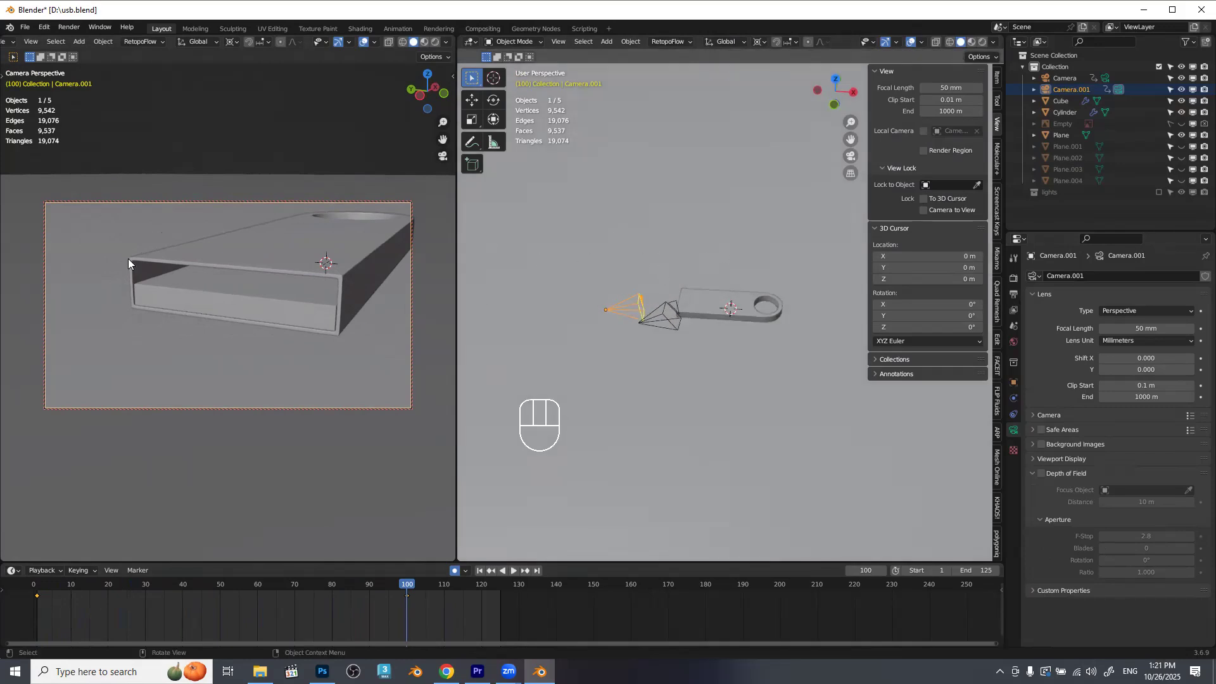
{"action": "key", "text": "n"}
{"action": "left_click", "coordinate": [375, 210]}
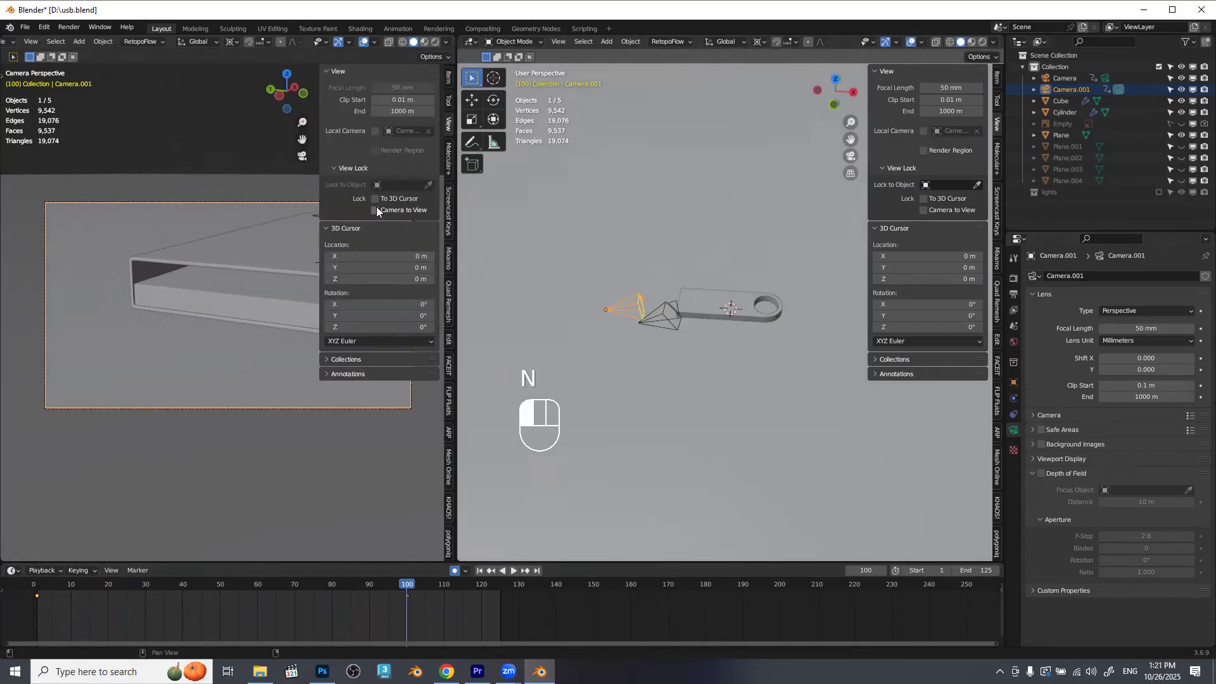
Duplicate Camera.001 in place and make the copy the scene's active camera.
{"action": "left_click_drag", "start_coordinate": [780, 281], "coordinate": [736, 276]}
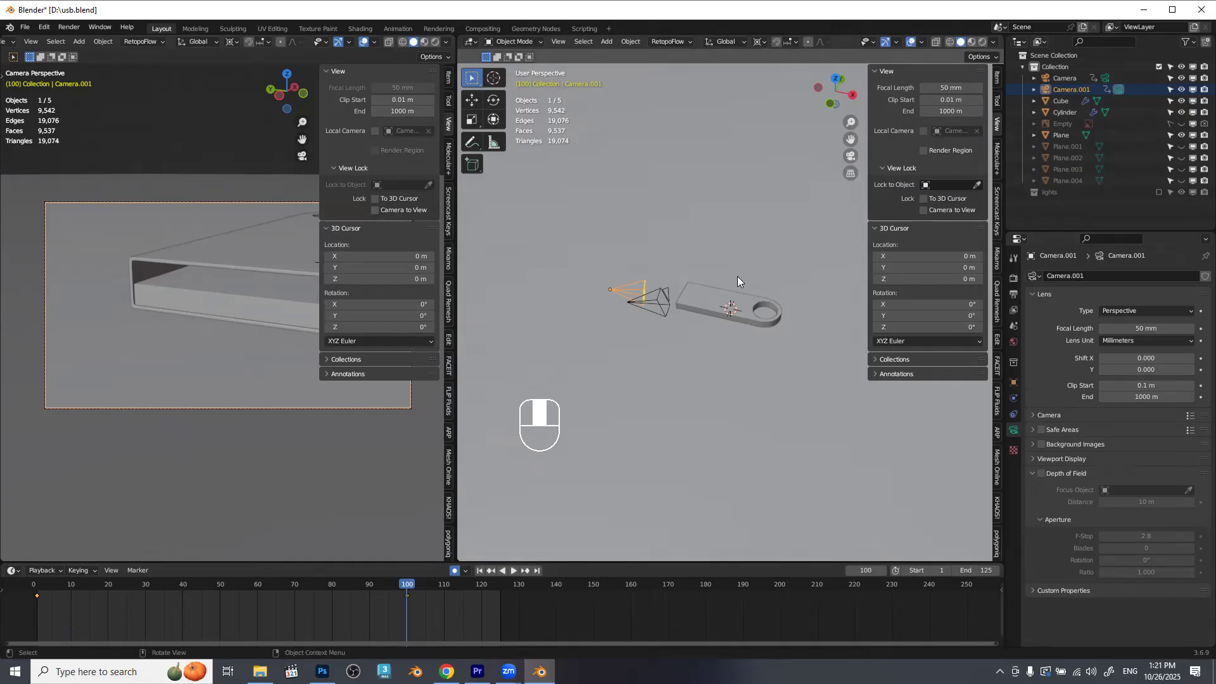
{"action": "key", "text": "shift+d"}
{"action": "right_click", "coordinate": [741, 266]}
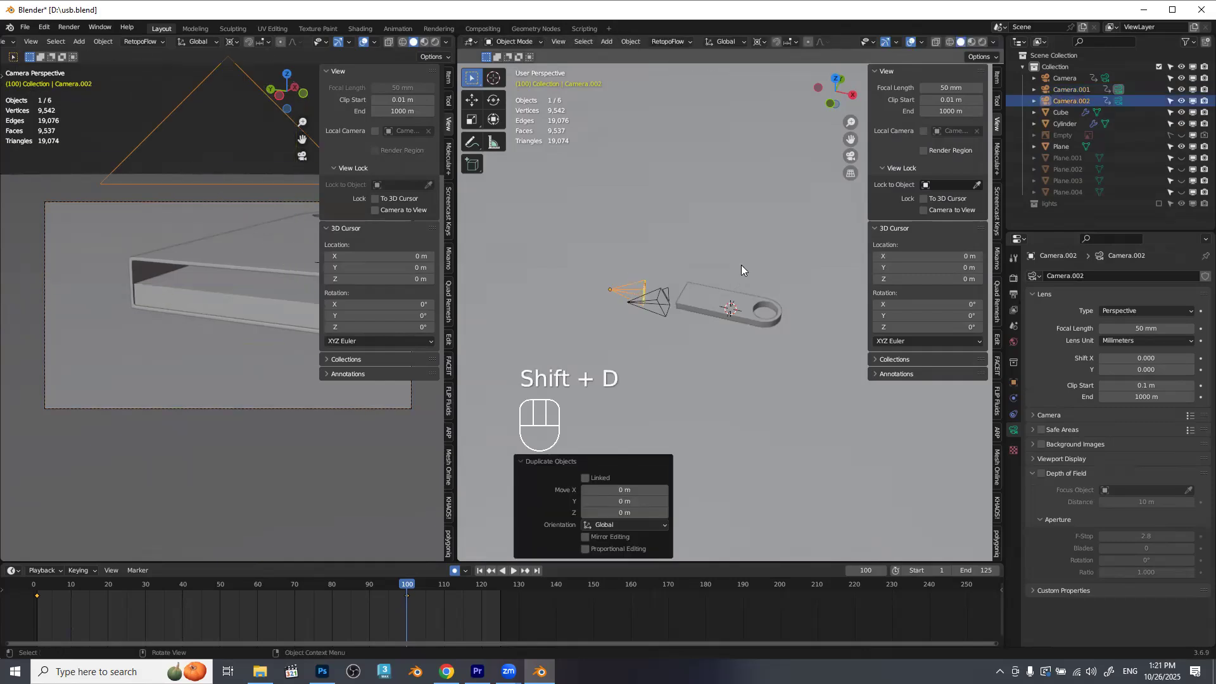
{"action": "left_click", "coordinate": [1118, 100]}
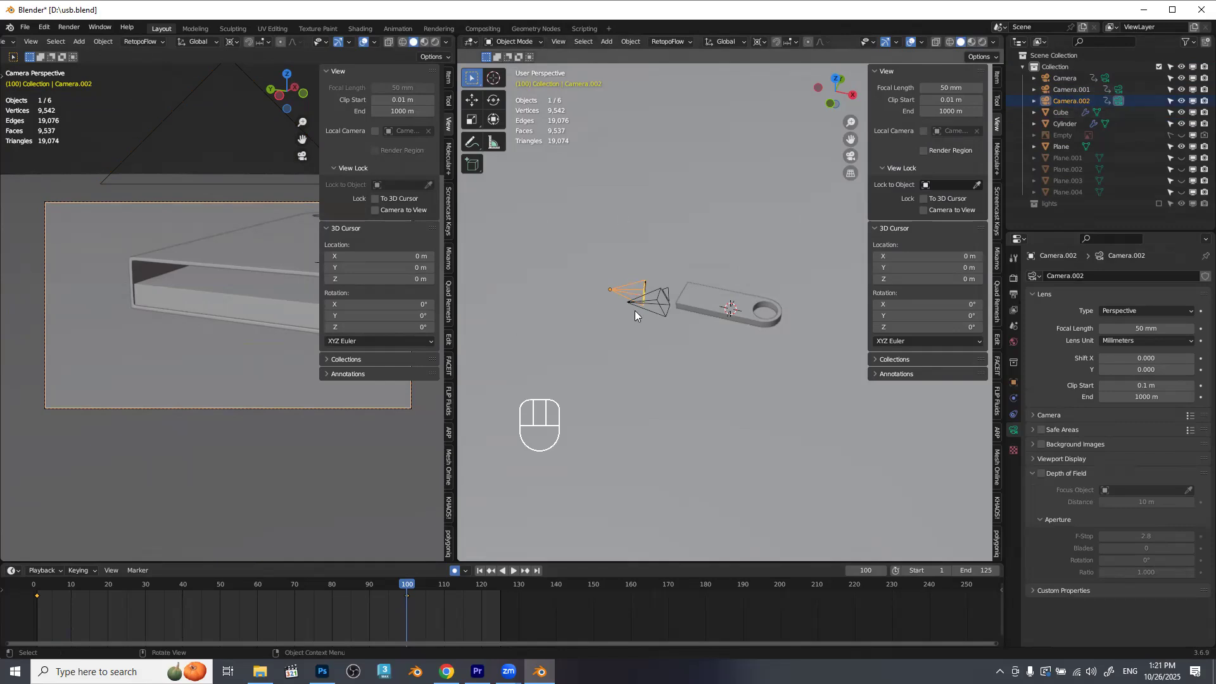
Move the new camera about 5.25 m along X and rotate it about 136° around Z.
{"action": "key", "text": "g"}
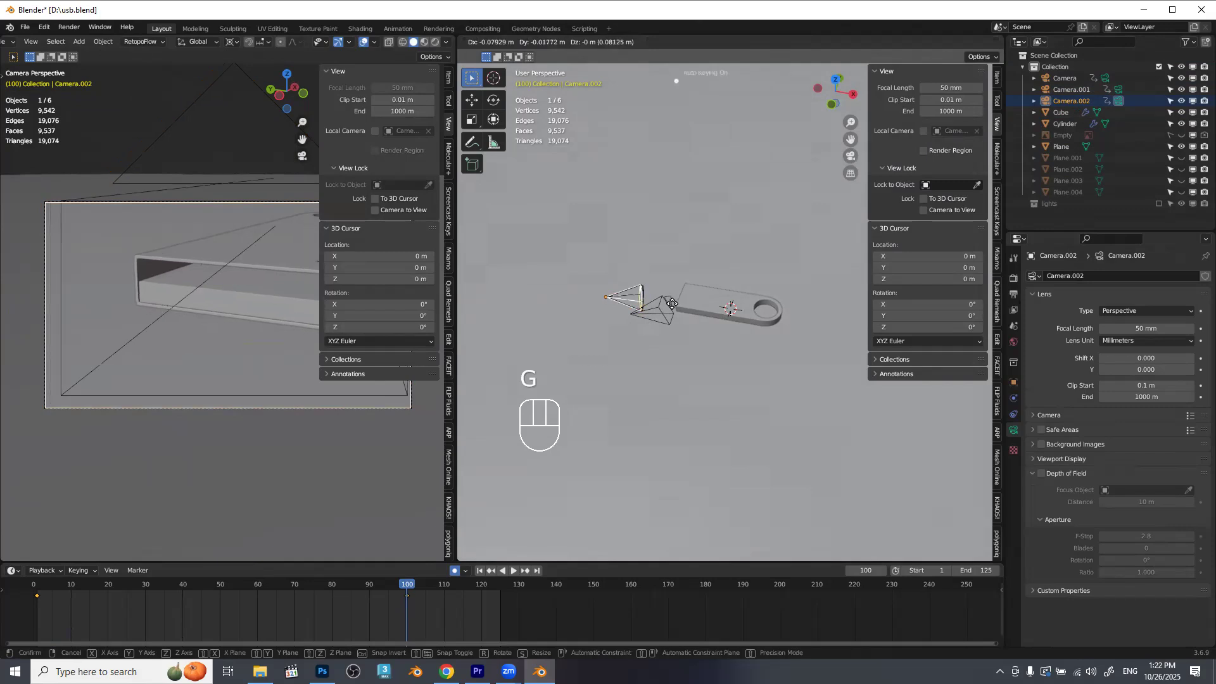
{"action": "key", "text": "x"}
{"action": "left_click", "coordinate": [802, 318]}
{"action": "key", "text": "r"}
{"action": "key", "text": "z"}
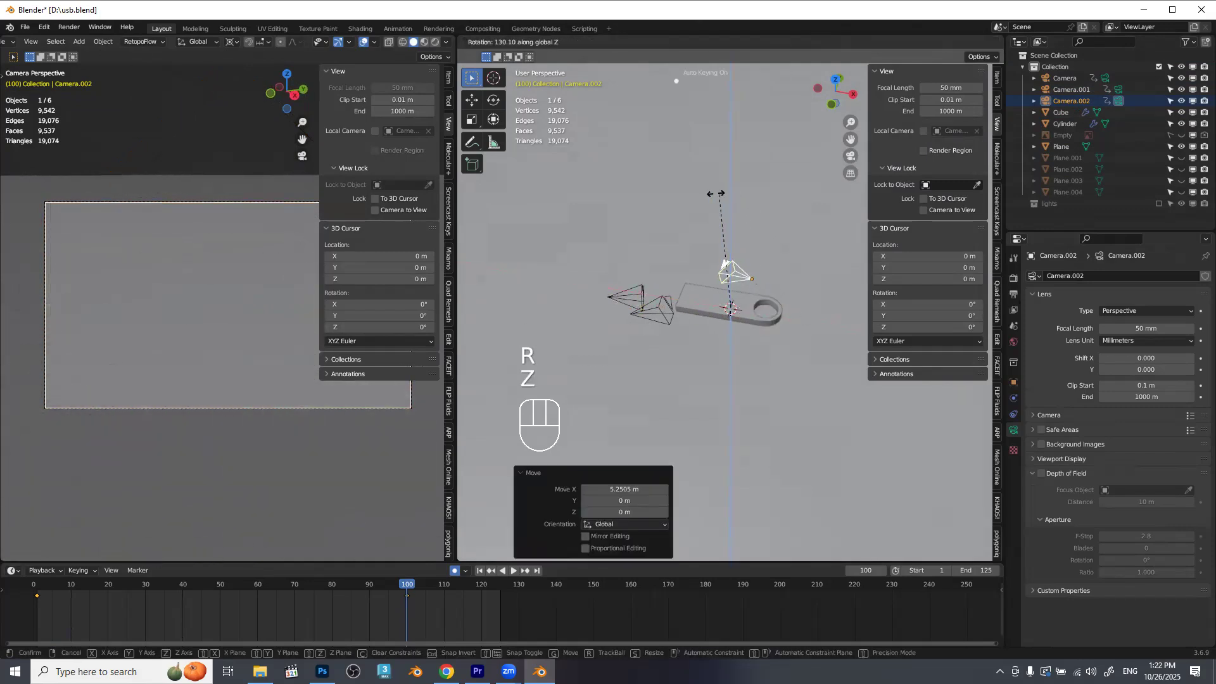
{"action": "left_click", "coordinate": [716, 193]}
Move Camera.002 about 2.72 m in X and -1.53 m in Y to face the drive's ring end, and enable Camera to View.
{"action": "key", "text": "KP_7"}
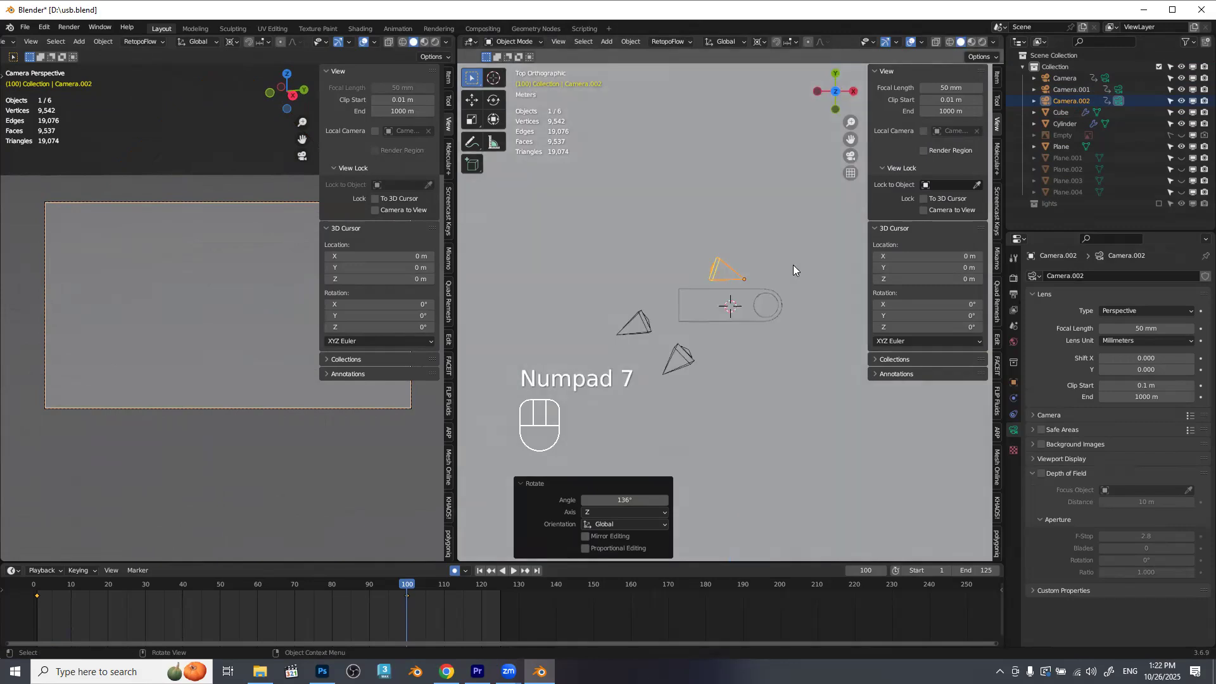
{"action": "key", "text": "g"}
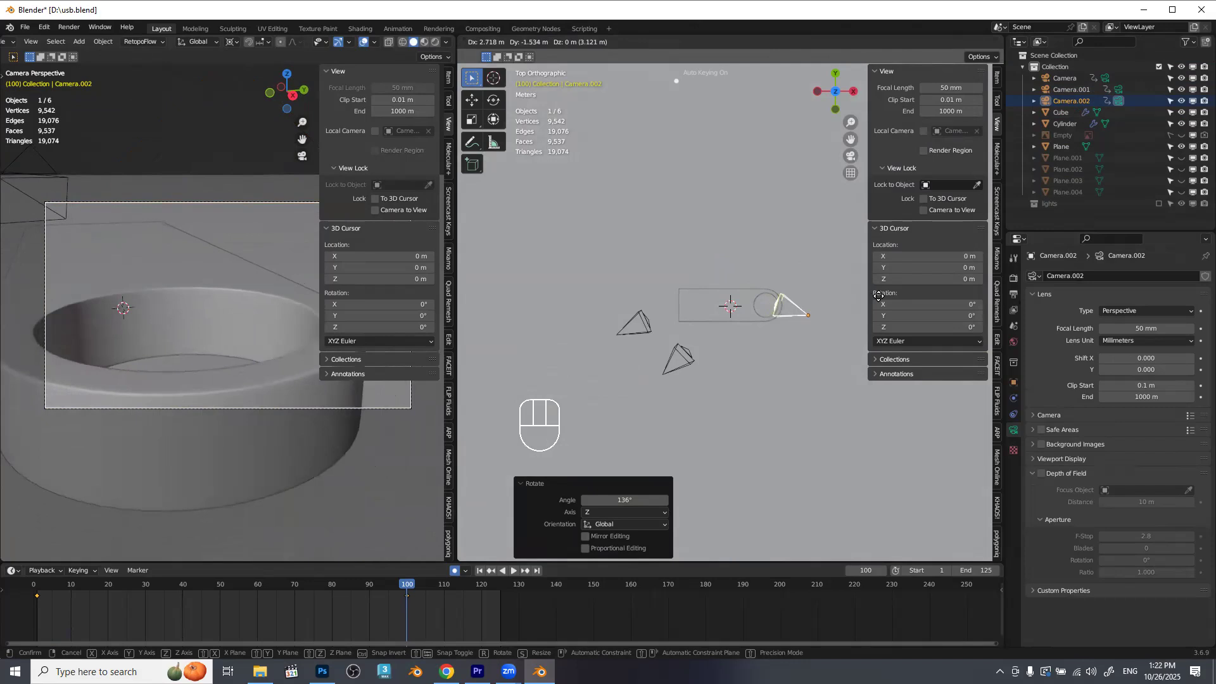
{"action": "left_click", "coordinate": [879, 296]}
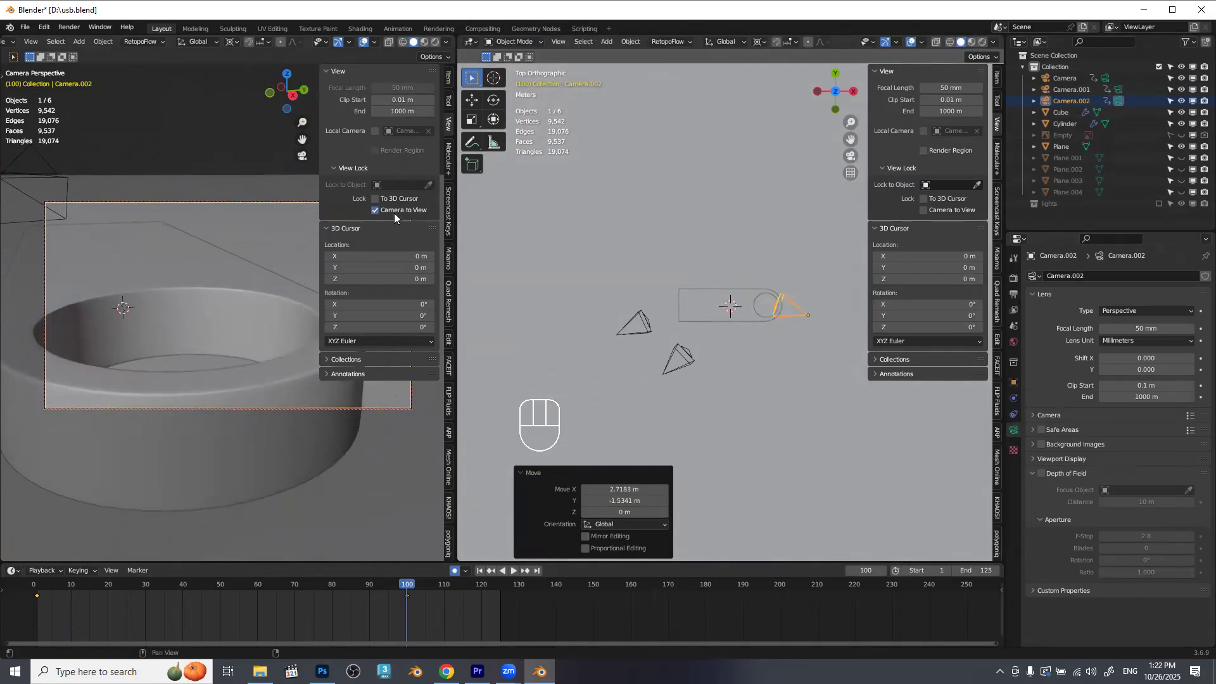
{"action": "key", "text": "n"}
Delete Camera.002's inherited keyframe at frame 1.
{"action": "left_click", "coordinate": [401, 605]}
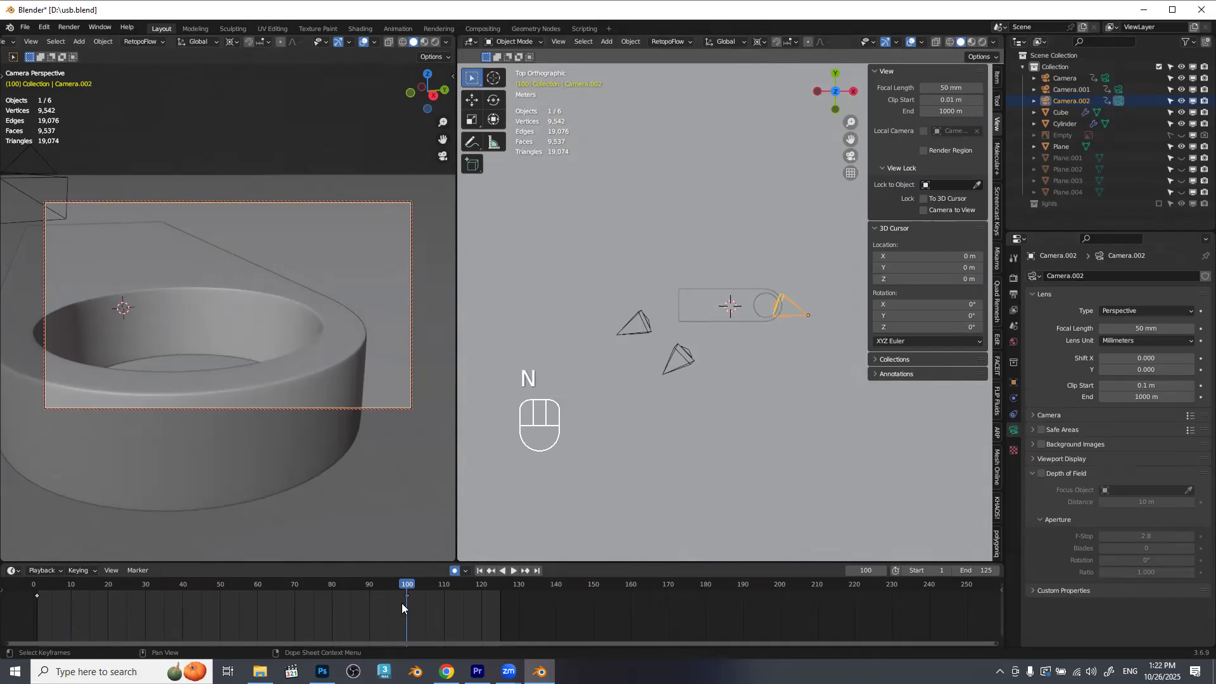
{"action": "left_click", "coordinate": [36, 595]}
{"action": "key", "text": "Delete"}
Move Camera.002's keyframe from frame 100 to frame 1.
{"action": "left_click_drag", "start_coordinate": [436, 581], "coordinate": [408, 605]}
{"action": "key", "text": "g"}
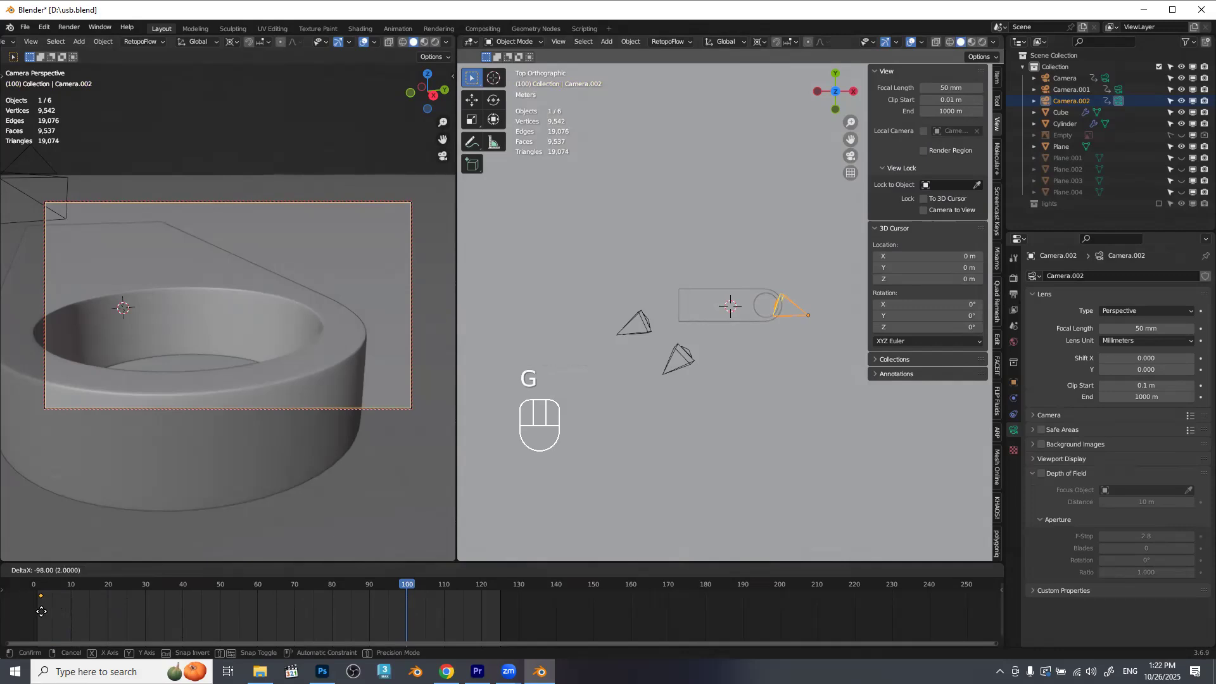
{"action": "left_click", "coordinate": [42, 610]}
{"action": "left_click", "coordinate": [36, 586]}
{"action": "left_click_drag", "start_coordinate": [35, 586], "coordinate": [36, 588]}
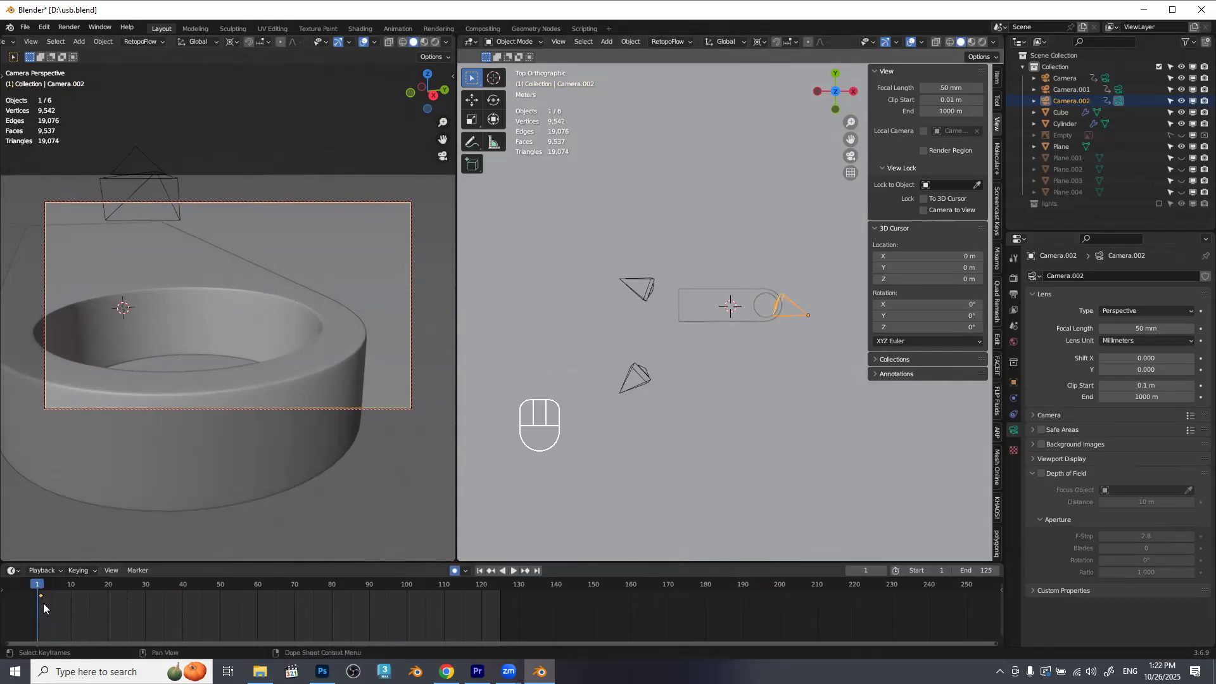
{"action": "key", "text": "g"}
{"action": "key", "text": "x"}
{"action": "key", "text": "KP_Subtract"}
{"action": "key", "text": "KP_1"}
{"action": "key", "text": "KP_Enter"}
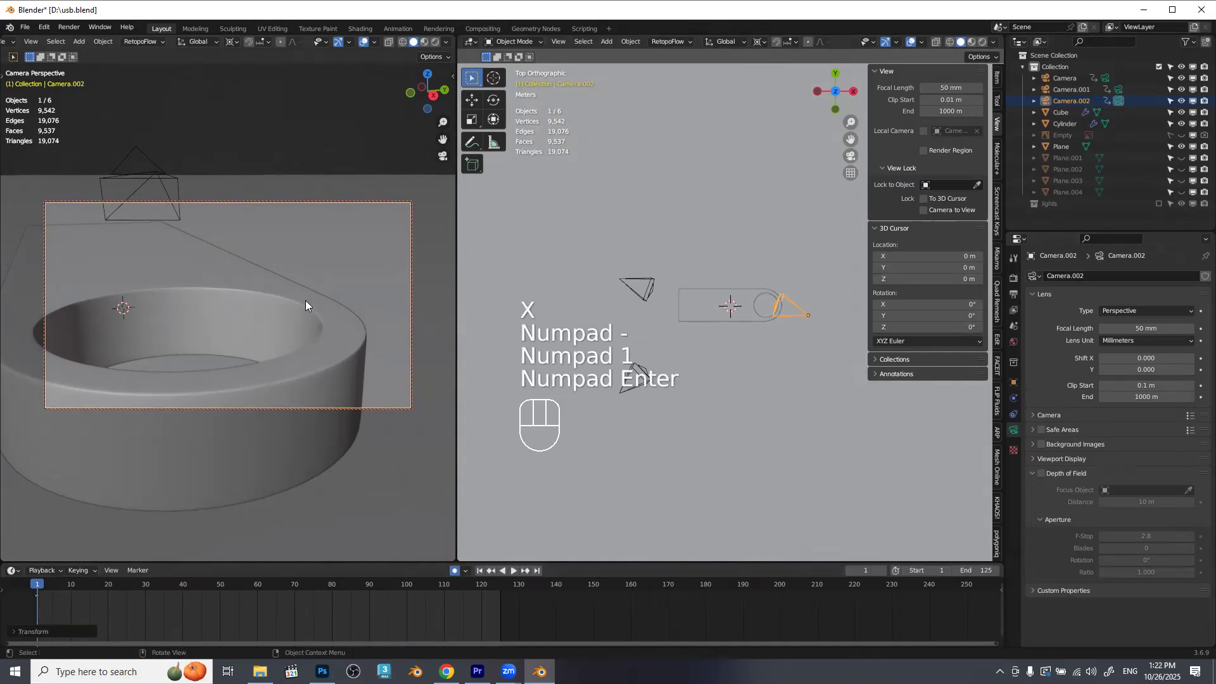
At frame 100, orbit Camera.002 down to a low angle on the ring end to record an end keyframe.
{"action": "left_click_drag", "start_coordinate": [258, 603], "coordinate": [390, 589]}
{"action": "left_click", "coordinate": [407, 584]}
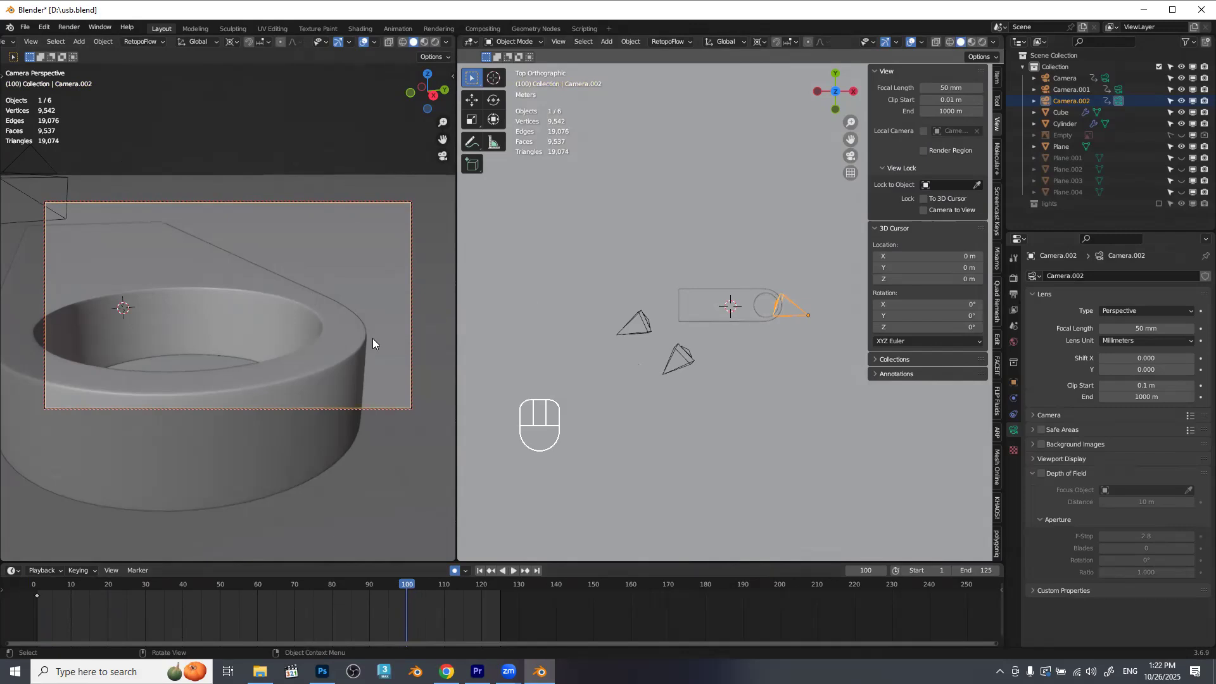
{"action": "left_click_drag", "start_coordinate": [374, 337], "coordinate": [392, 300]}
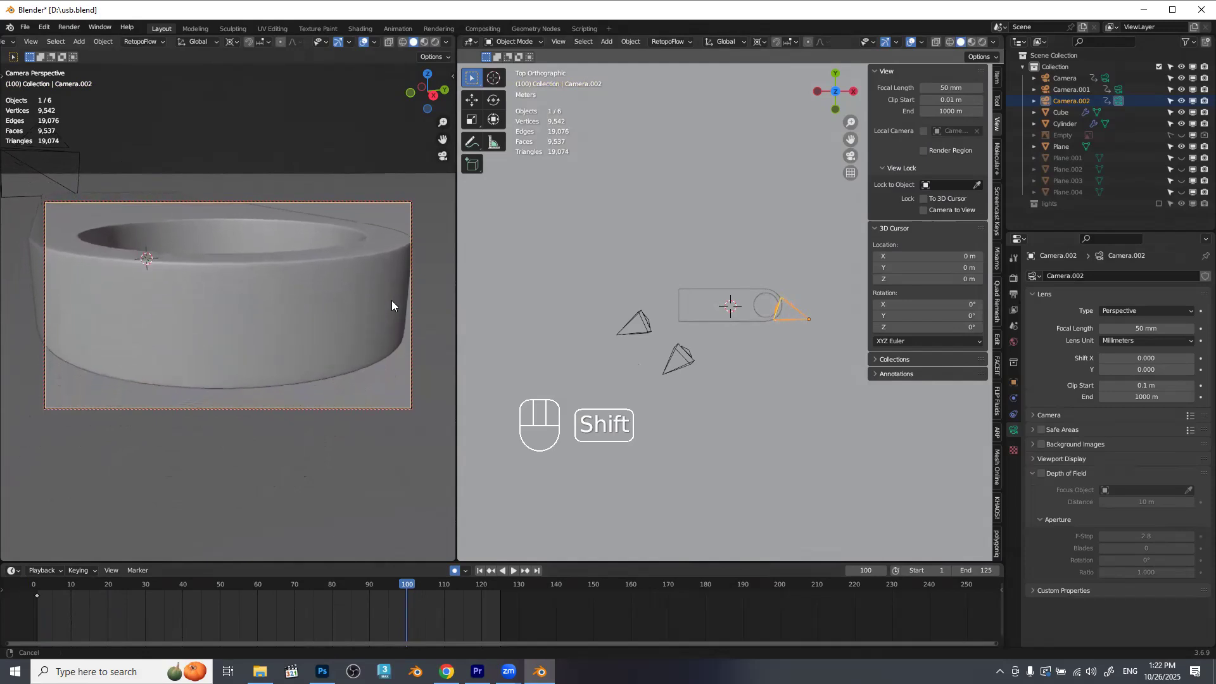
Reframe Camera.002 on the ring end at frame 1 and scrub through the move to frame 100.
{"action": "left_click_drag", "start_coordinate": [407, 584], "coordinate": [35, 606]}
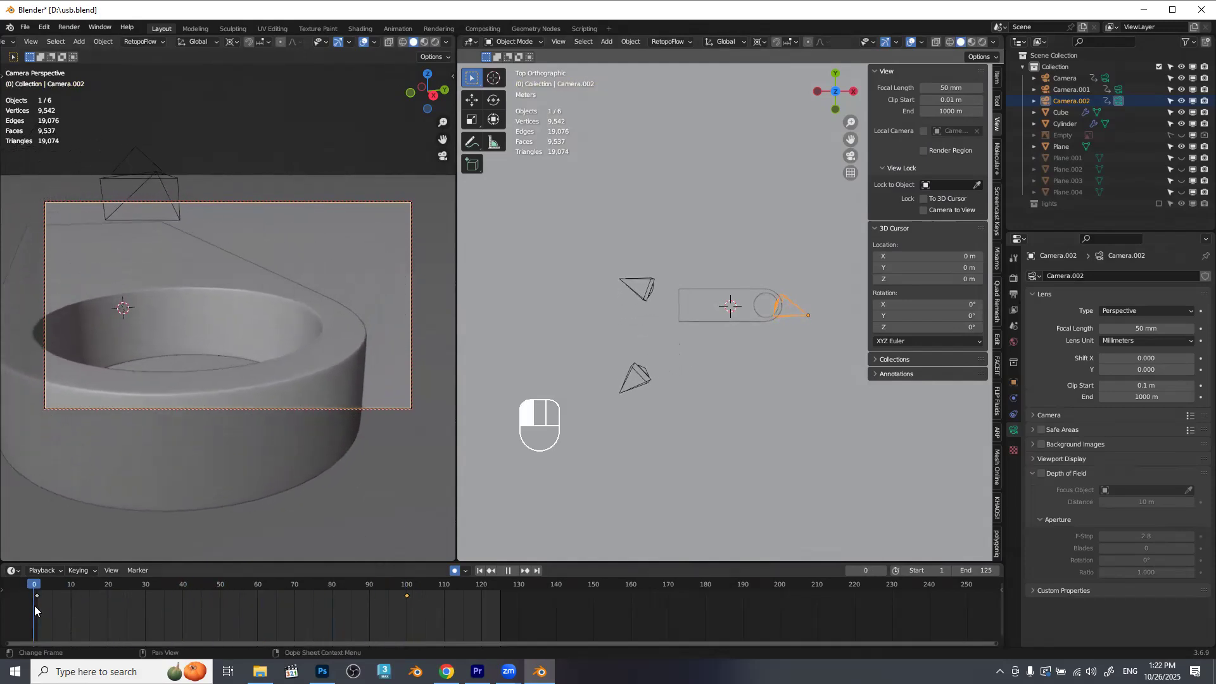
{"action": "left_click_drag", "start_coordinate": [287, 341], "coordinate": [318, 265]}
{"action": "left_click_drag", "start_coordinate": [35, 583], "coordinate": [336, 586]}
{"action": "left_click_drag", "start_coordinate": [389, 586], "coordinate": [404, 592]}
{"action": "left_click", "coordinate": [390, 604]}
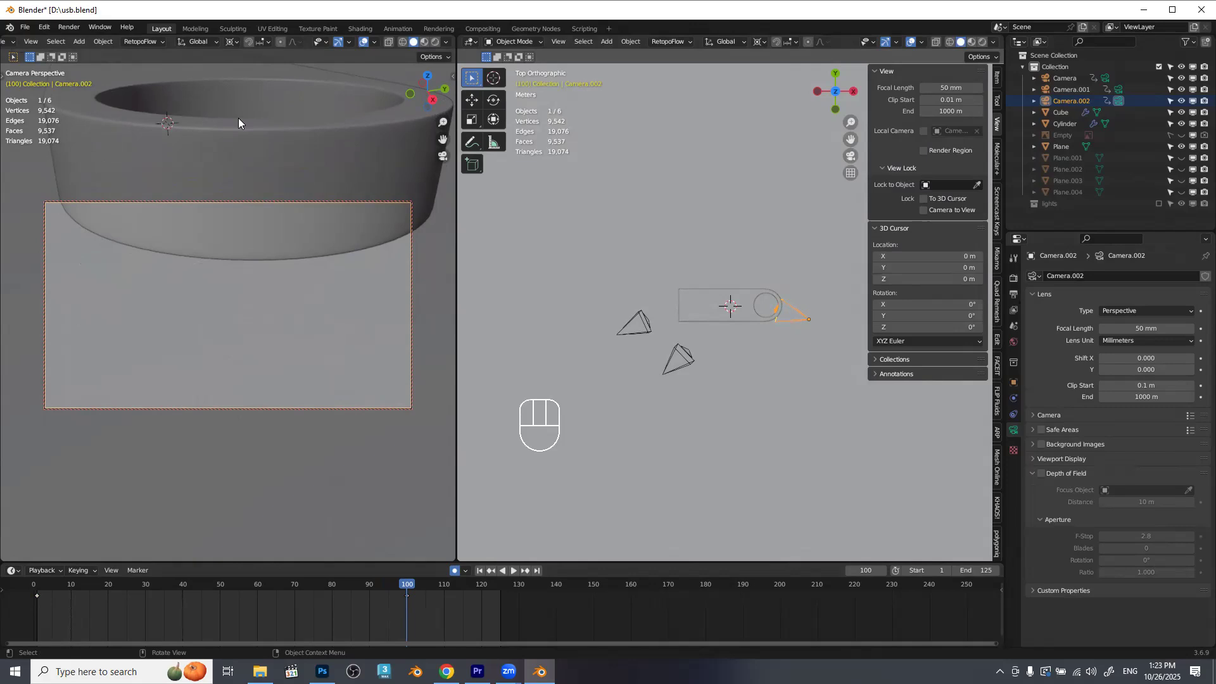
Reframe Camera.002 at frame 100 to look down onto the ring hole and scrub the timeline to check the move.
{"action": "left_click_drag", "start_coordinate": [278, 265], "coordinate": [307, 301]}
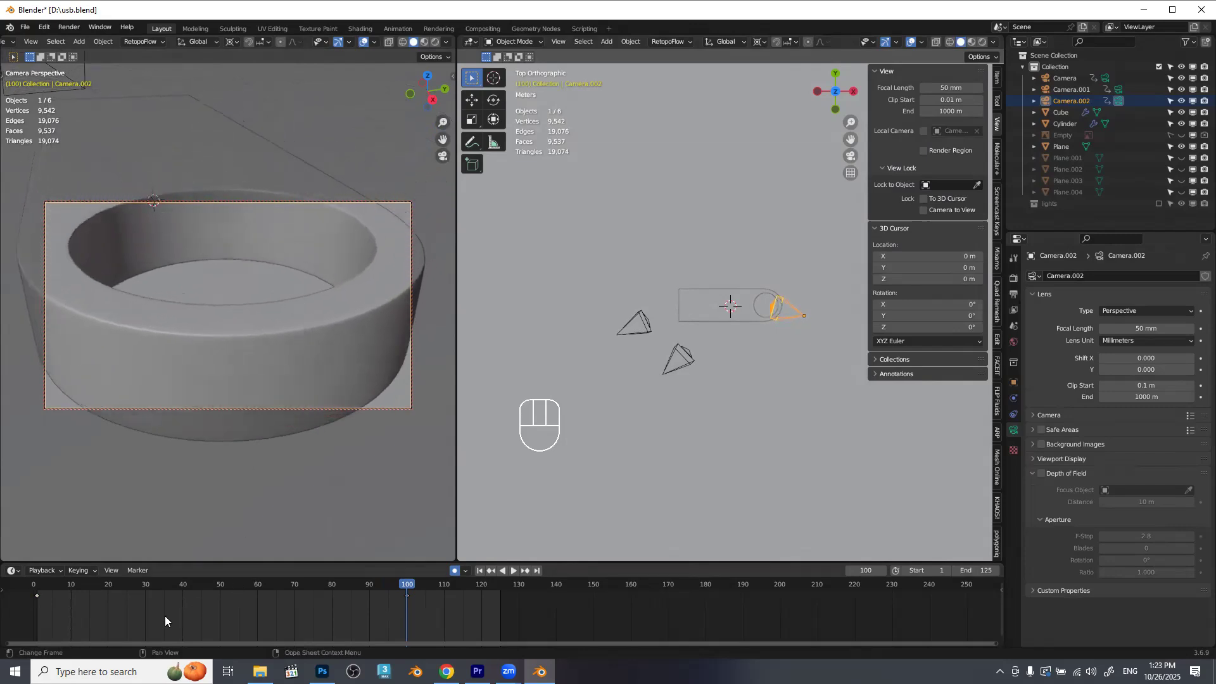
{"action": "left_click_drag", "start_coordinate": [54, 586], "coordinate": [406, 576]}
{"action": "mouse_move", "coordinate": [269, 316]}
{"action": "left_mouse_down"}
{"action": "mouse_move", "coordinate": [280, 276]}
{"action": "mouse_move", "coordinate": [281, 301]}
{"action": "left_mouse_up"}
{"action": "left_click_drag", "start_coordinate": [64, 585], "coordinate": [258, 586]}
Set all of Camera.002's keyframes to Linear interpolation and play back the ring-end shot.
{"action": "key", "text": "a"}
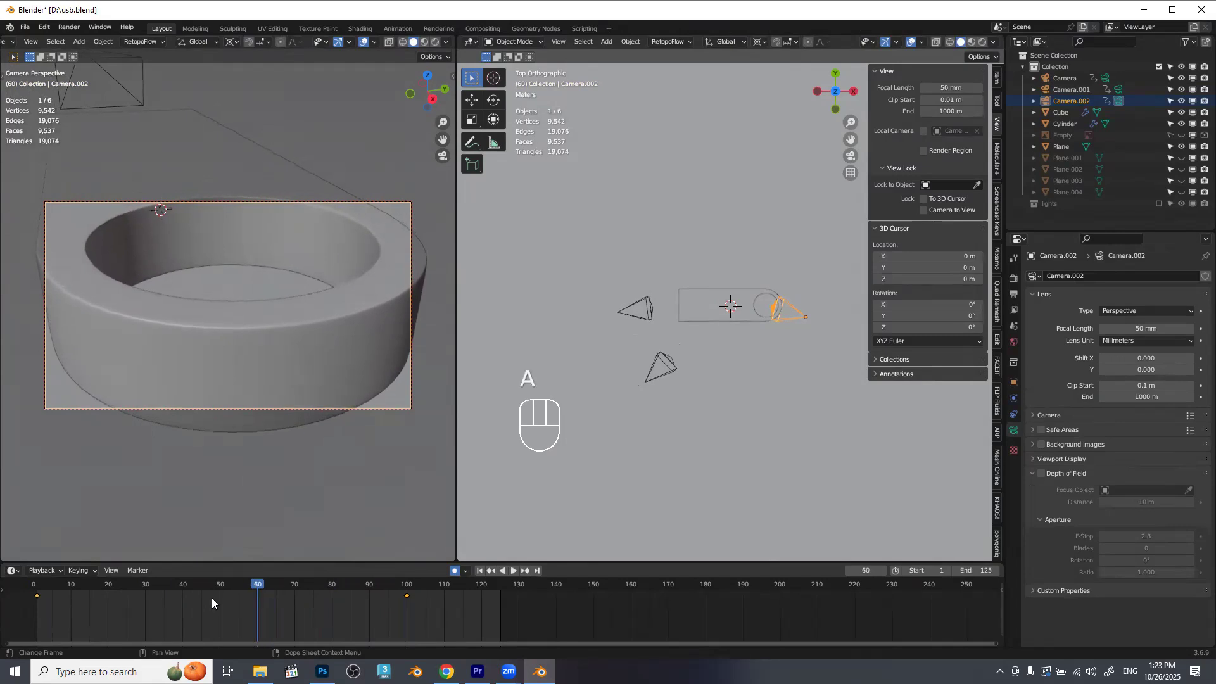
{"action": "key", "text": "t"}
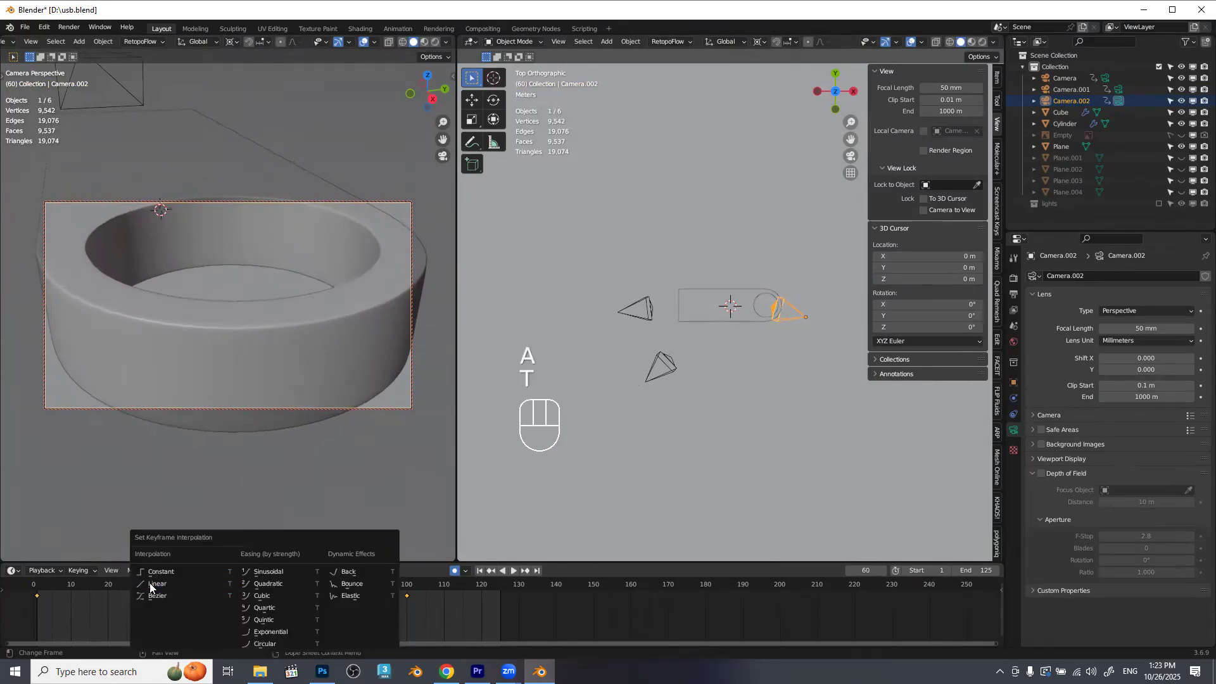
{"action": "left_click", "coordinate": [158, 584]}
{"action": "left_click", "coordinate": [35, 586]}
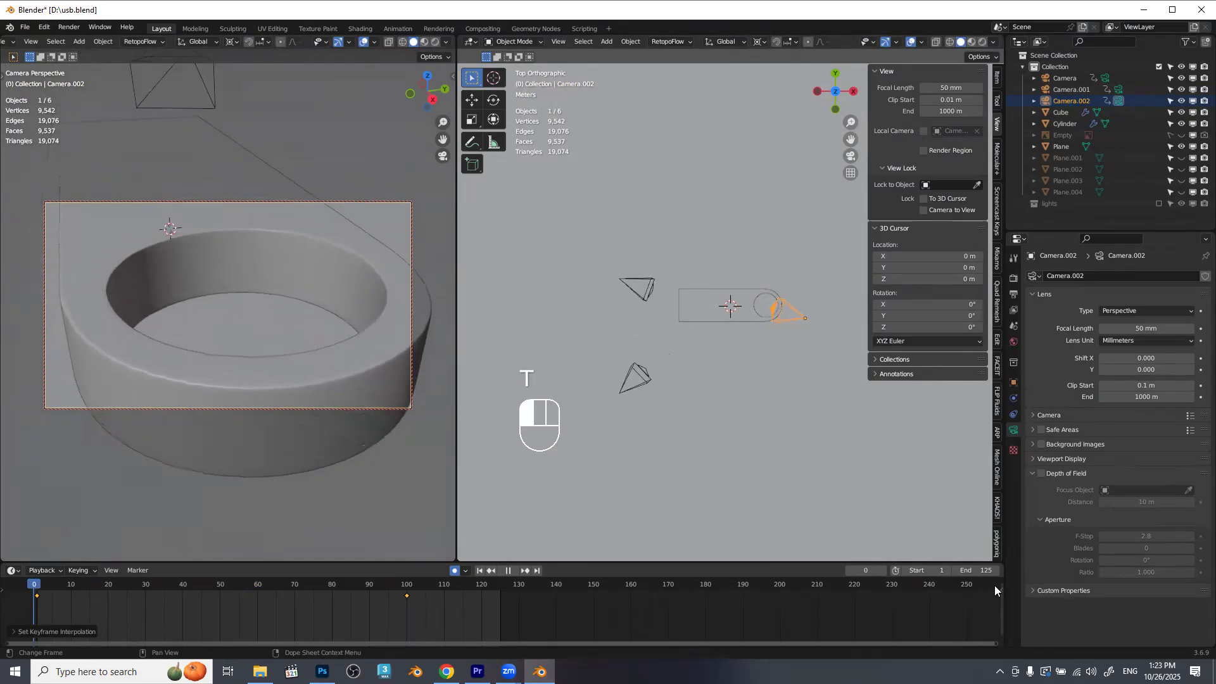
{"action": "key", "text": "space"}
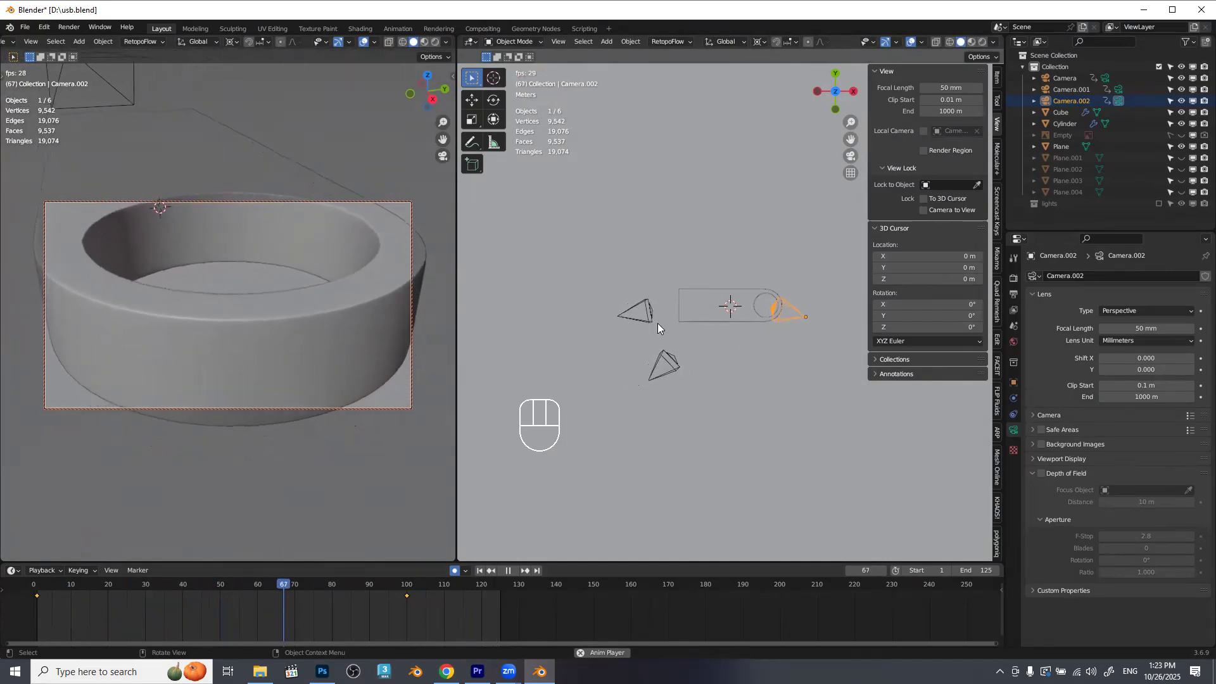
{"action": "key", "text": "space"}
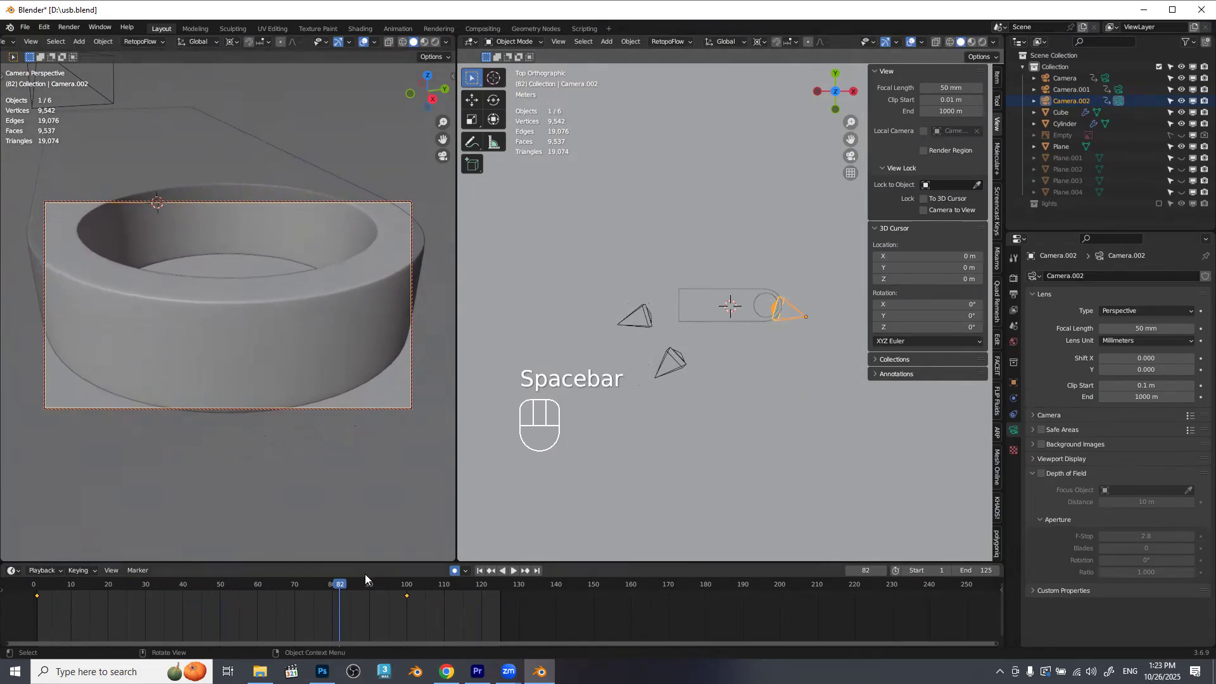
Scrub the animation to frame 95 and turn off Camera to View locking in the camera viewport.
{"action": "left_click_drag", "start_coordinate": [344, 587], "coordinate": [387, 585]}
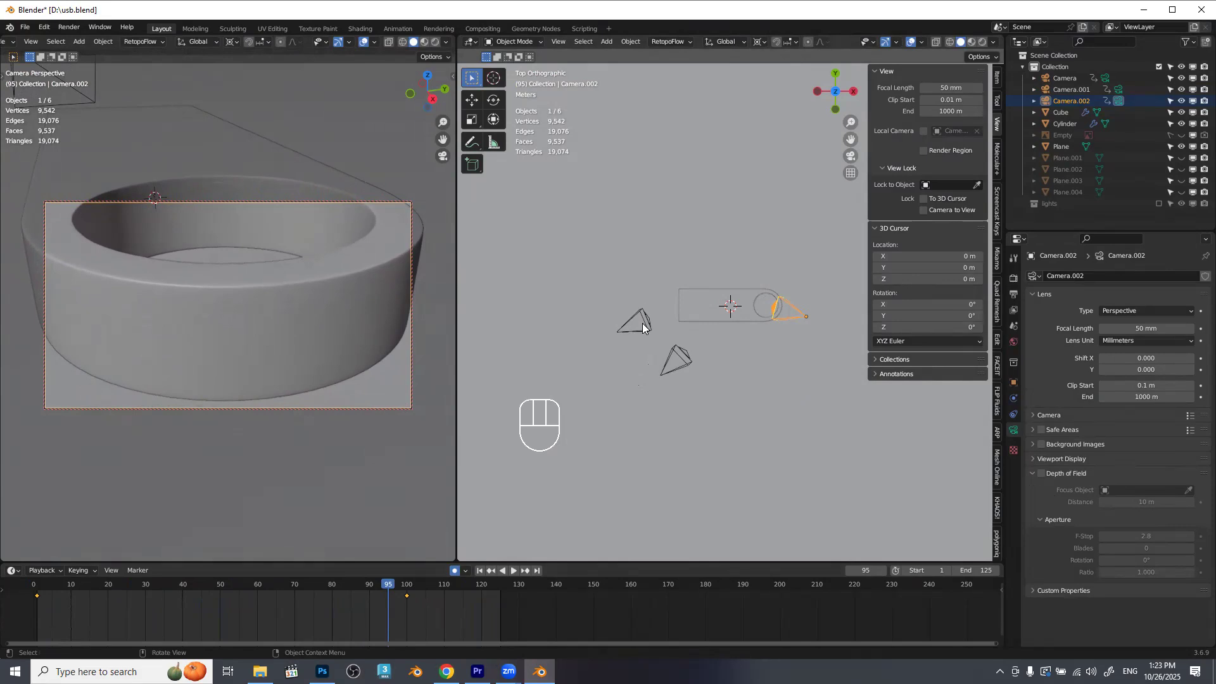
{"action": "key", "text": "n"}
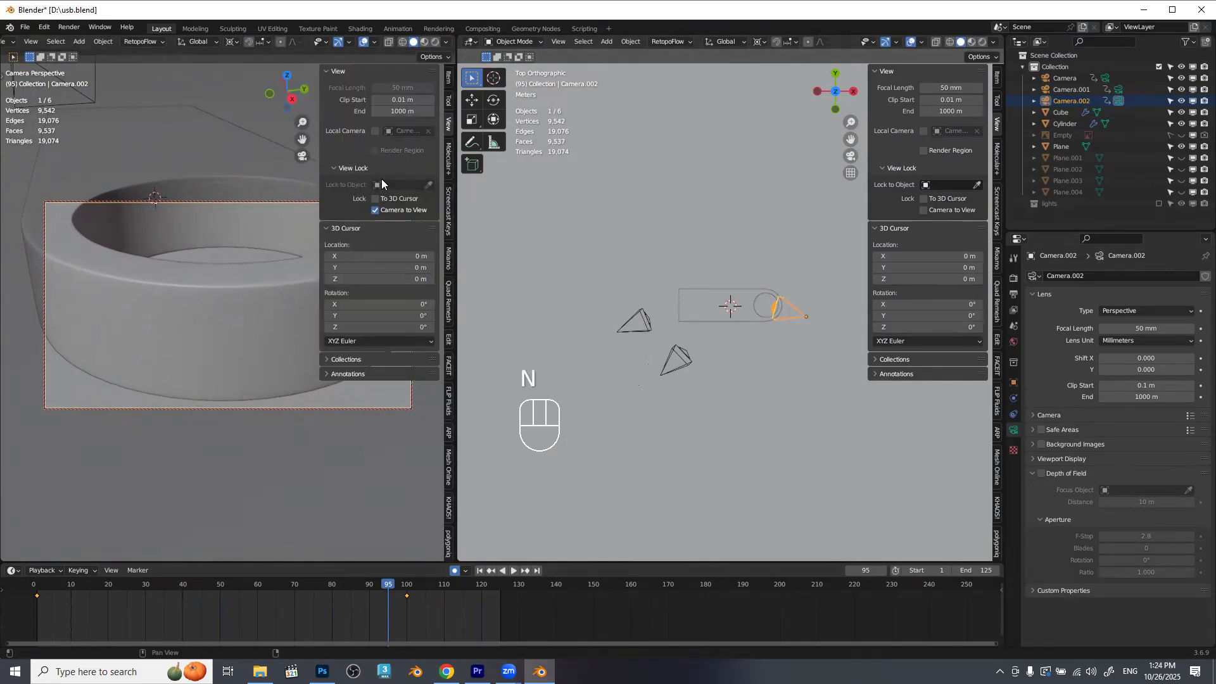
{"action": "left_click", "coordinate": [377, 211]}
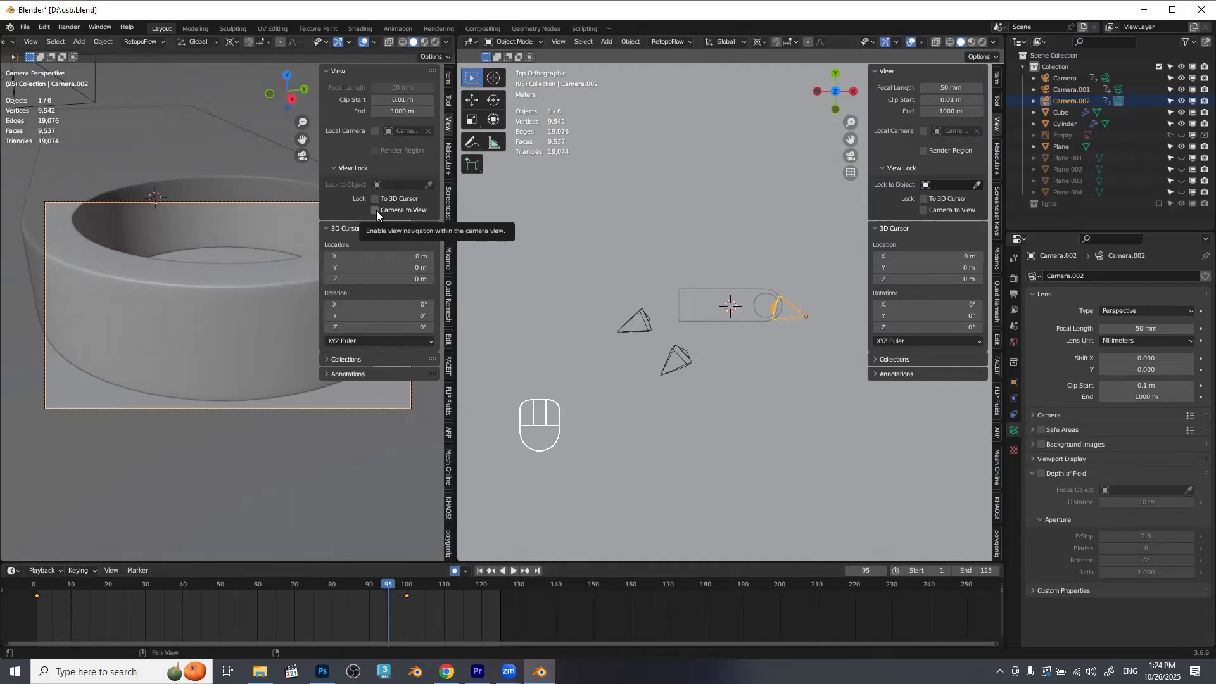
Open the last render result, save it to the Desktop as "usb silver", and close the render window.
{"action": "key", "text": "F11"}
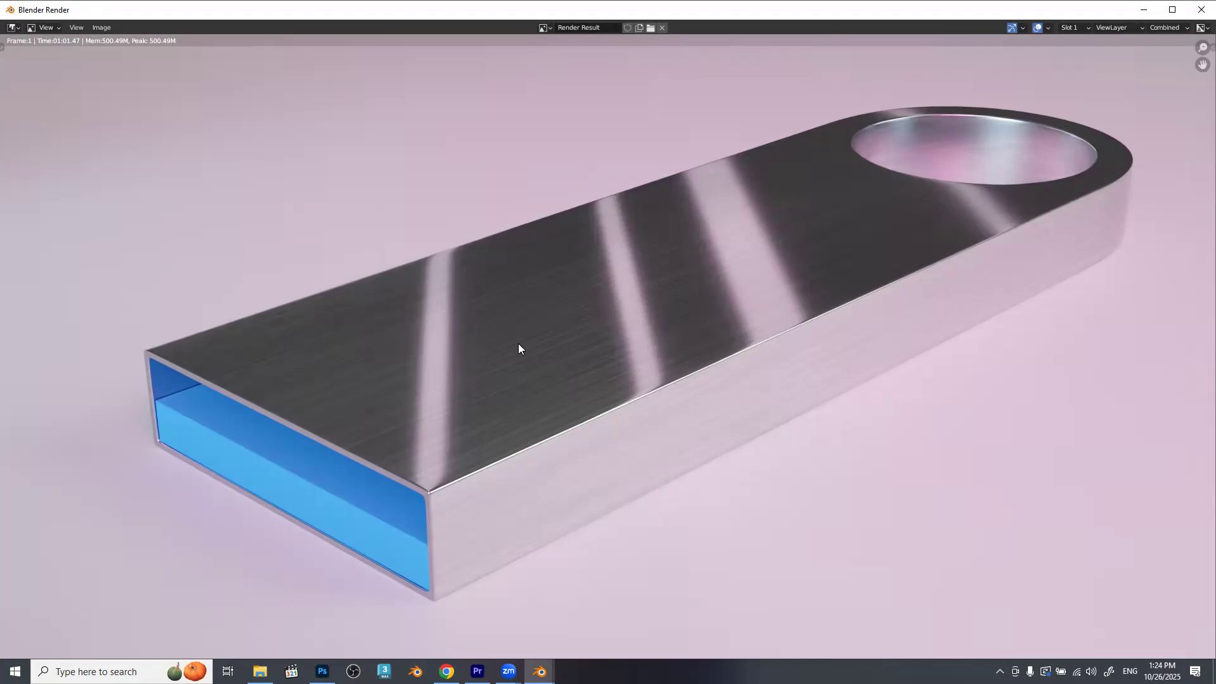
{"action": "key", "text": "shift+alt+s"}
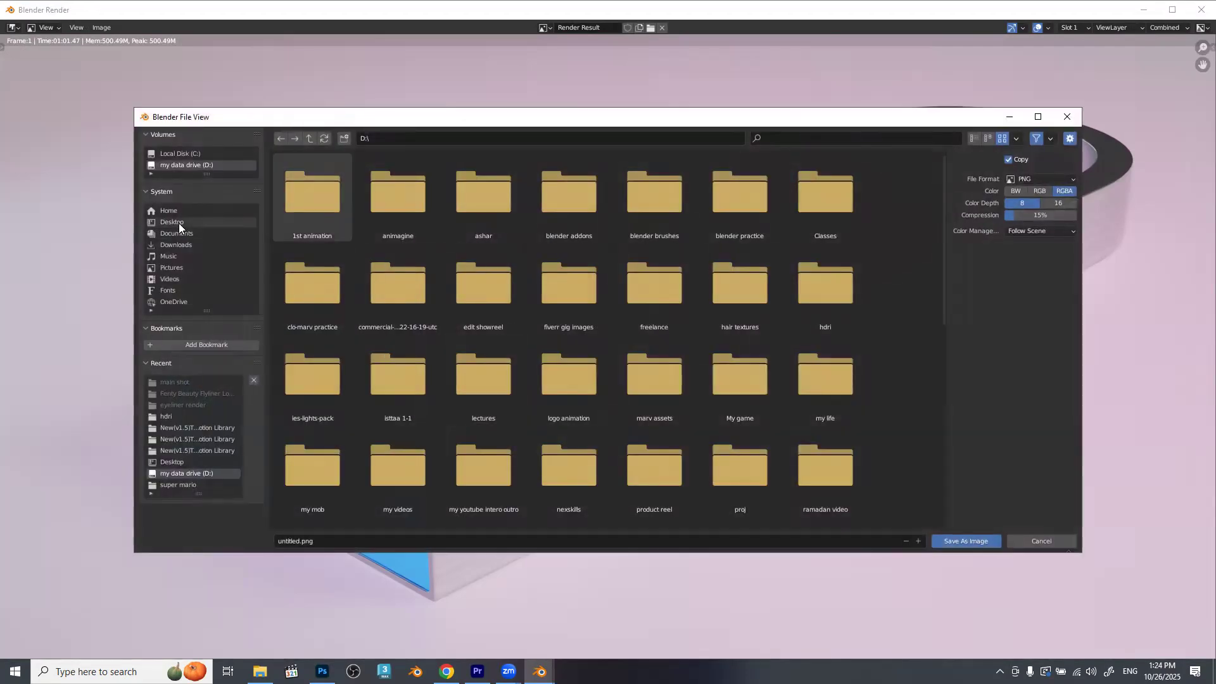
{"action": "left_click", "coordinate": [177, 223]}
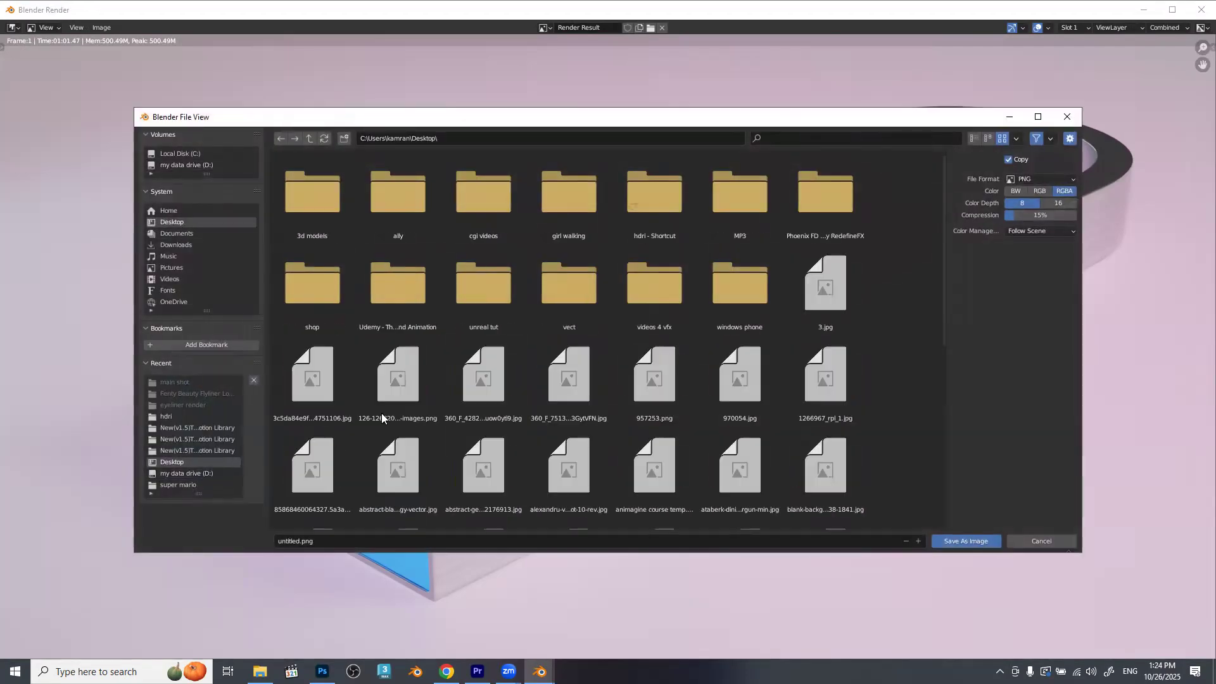
{"action": "left_click", "coordinate": [373, 540]}
{"action": "type", "text": "usb silver"}
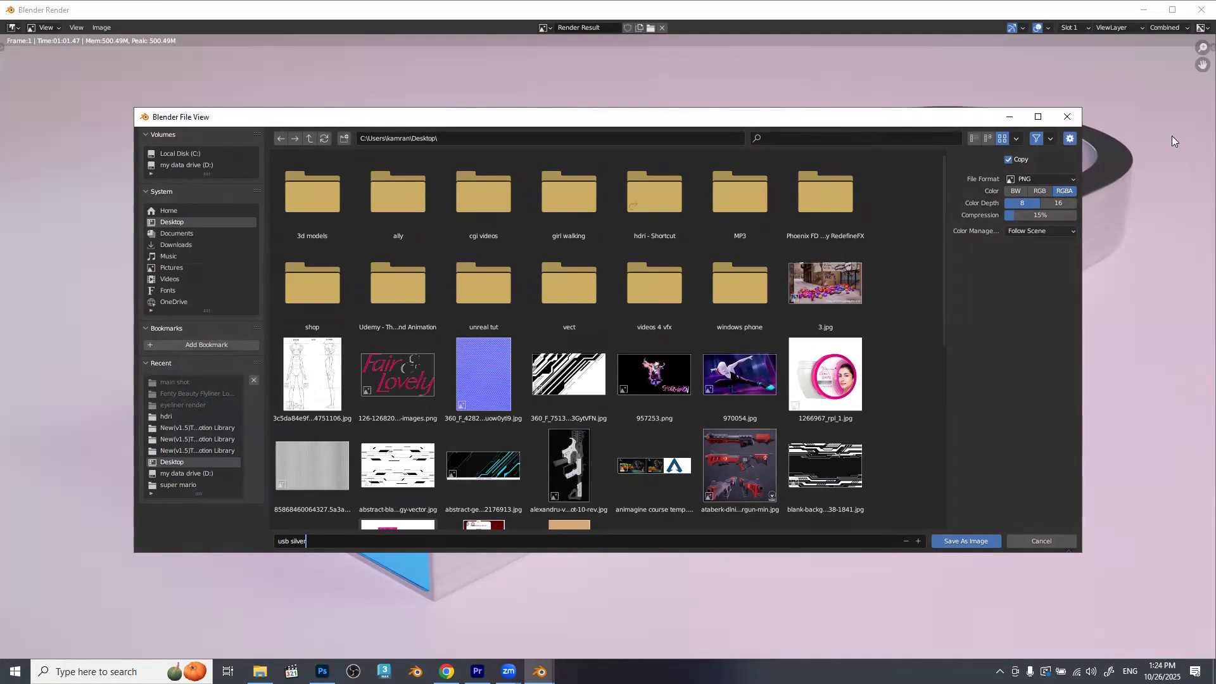
{"action": "left_click", "coordinate": [962, 542]}
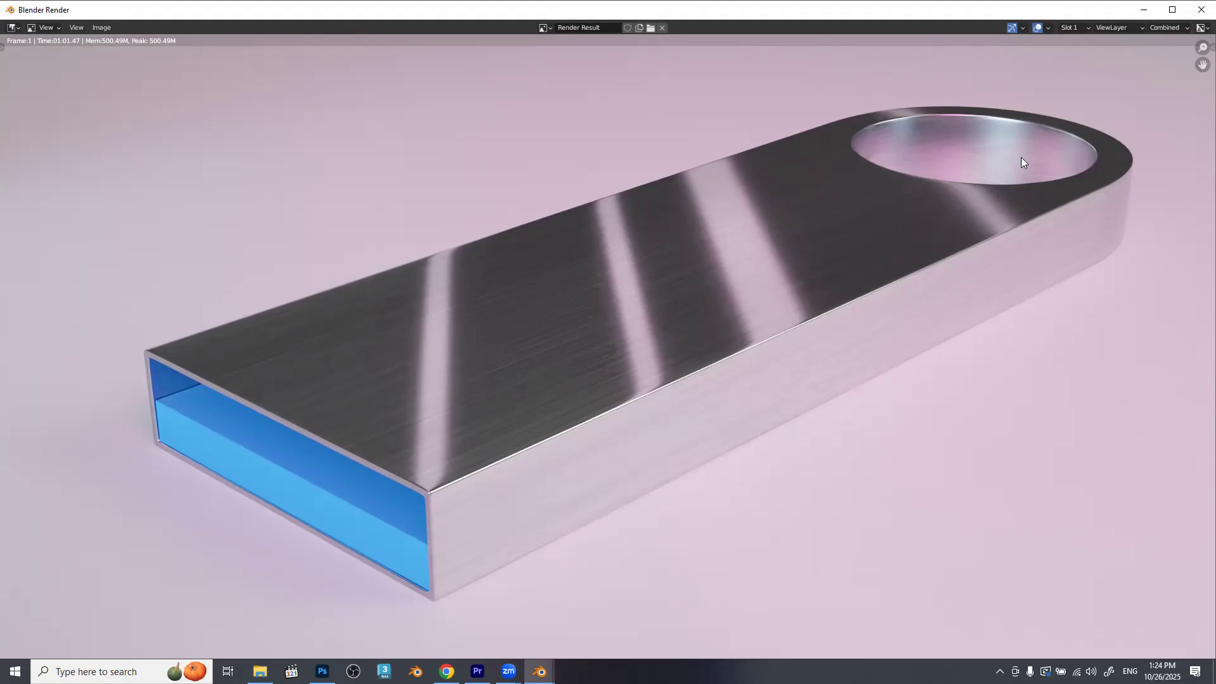
{"action": "left_click", "coordinate": [1202, 9]}
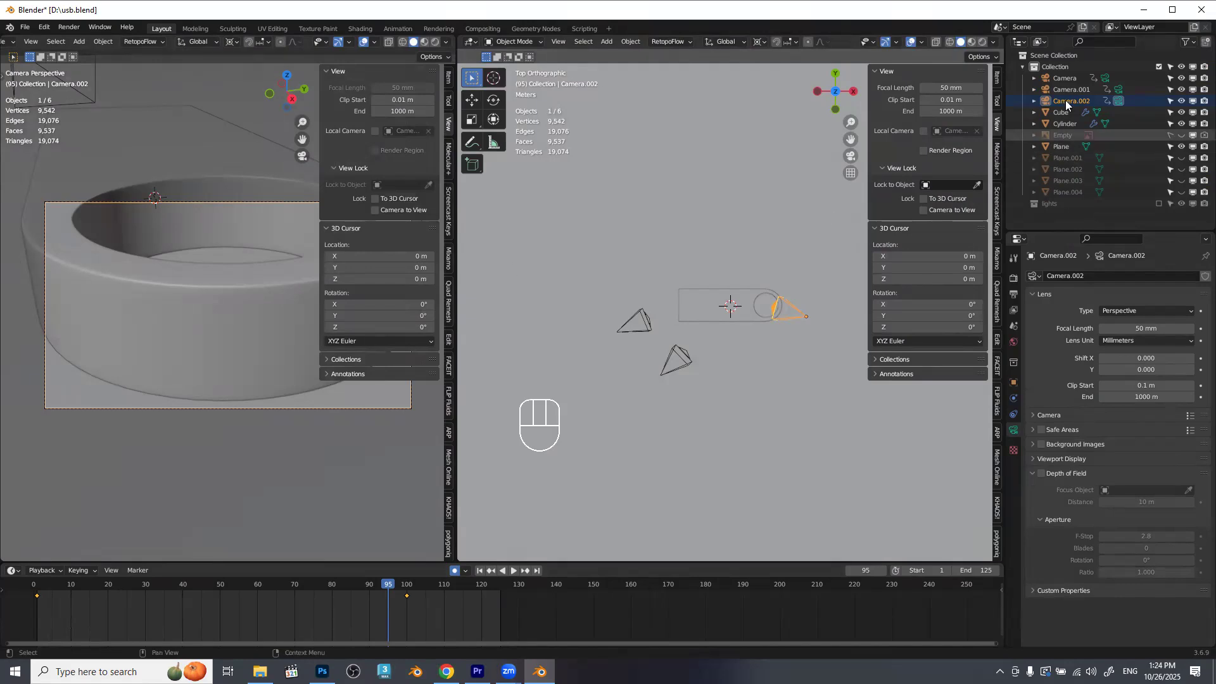
Review the shots by making Camera, Camera.001 and Camera.002 active in turn, scrubbing the first camera's move to frame 125.
{"action": "left_click", "coordinate": [1069, 78]}
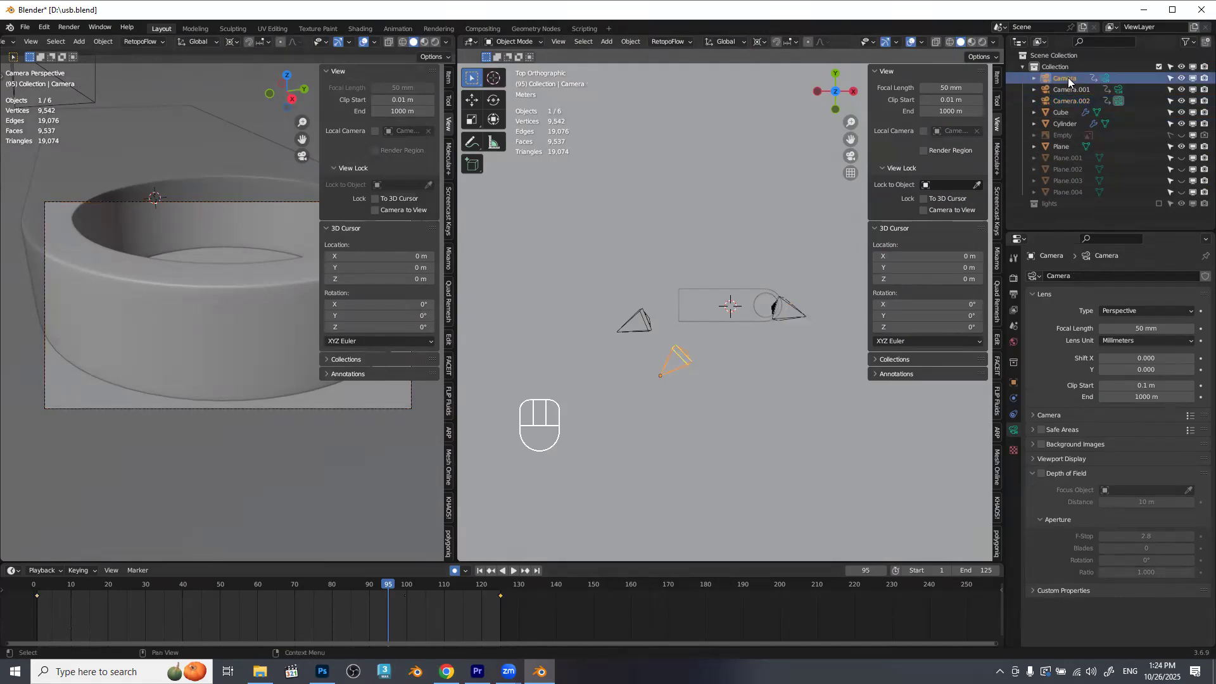
{"action": "left_click", "coordinate": [1106, 78]}
{"action": "left_click_drag", "start_coordinate": [174, 597], "coordinate": [500, 593]}
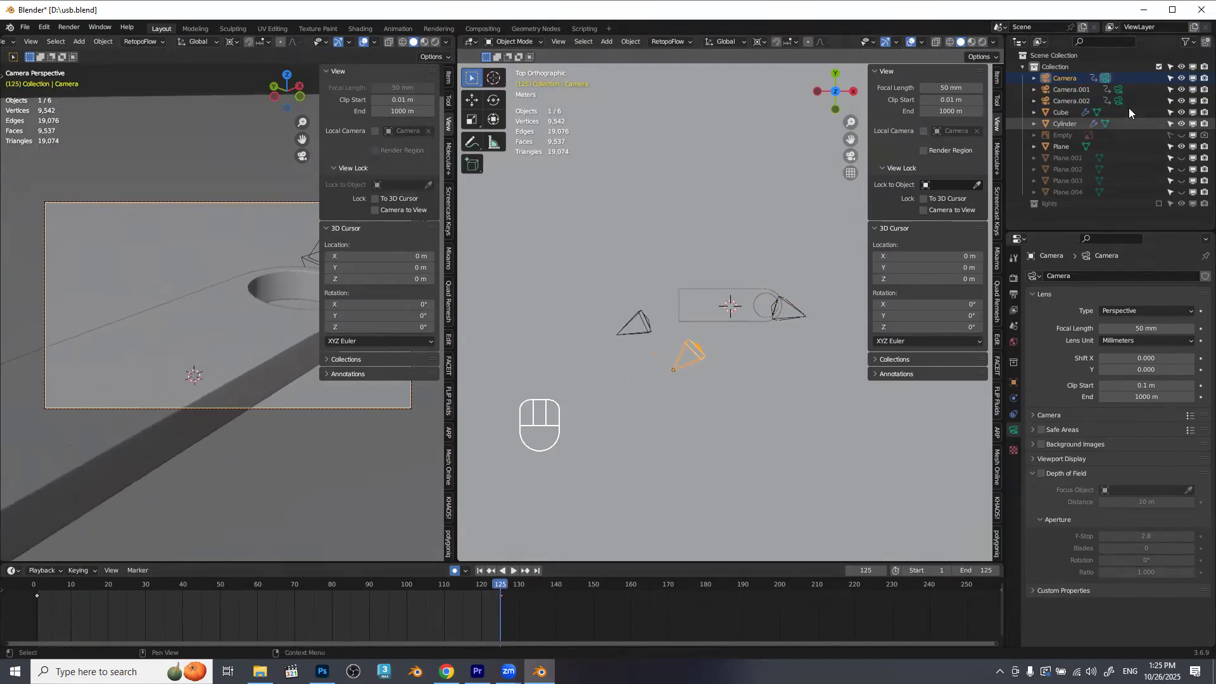
{"action": "left_click", "coordinate": [1118, 89]}
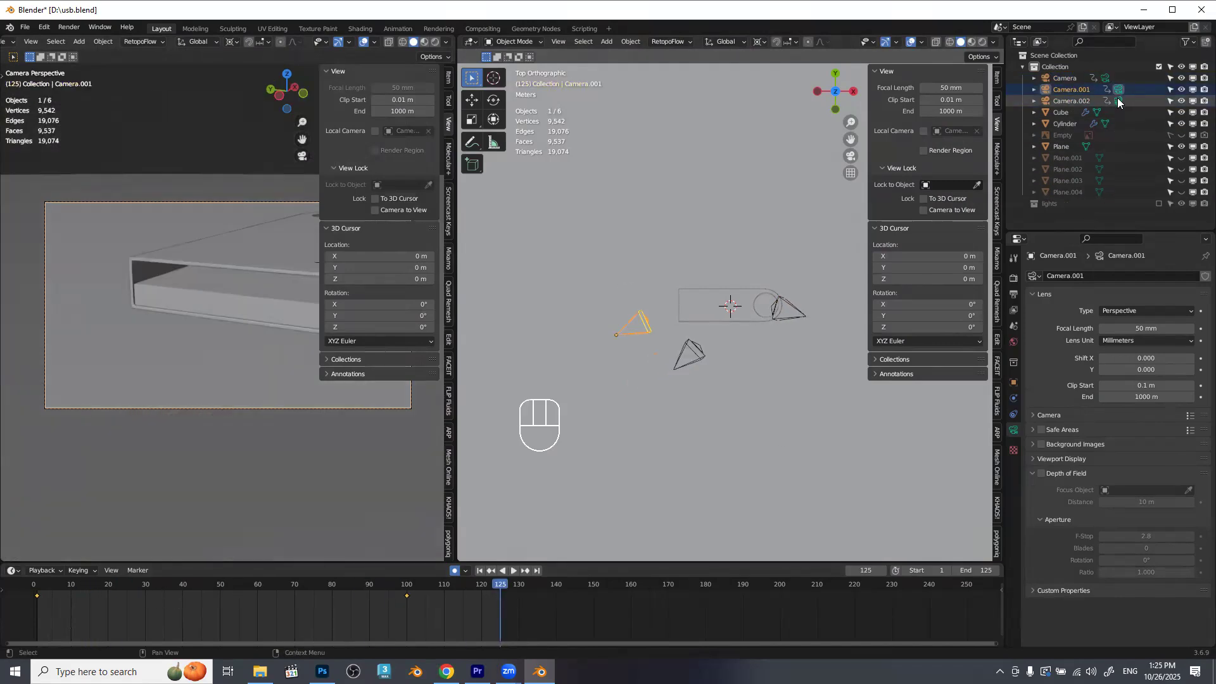
{"action": "left_click", "coordinate": [1118, 102]}
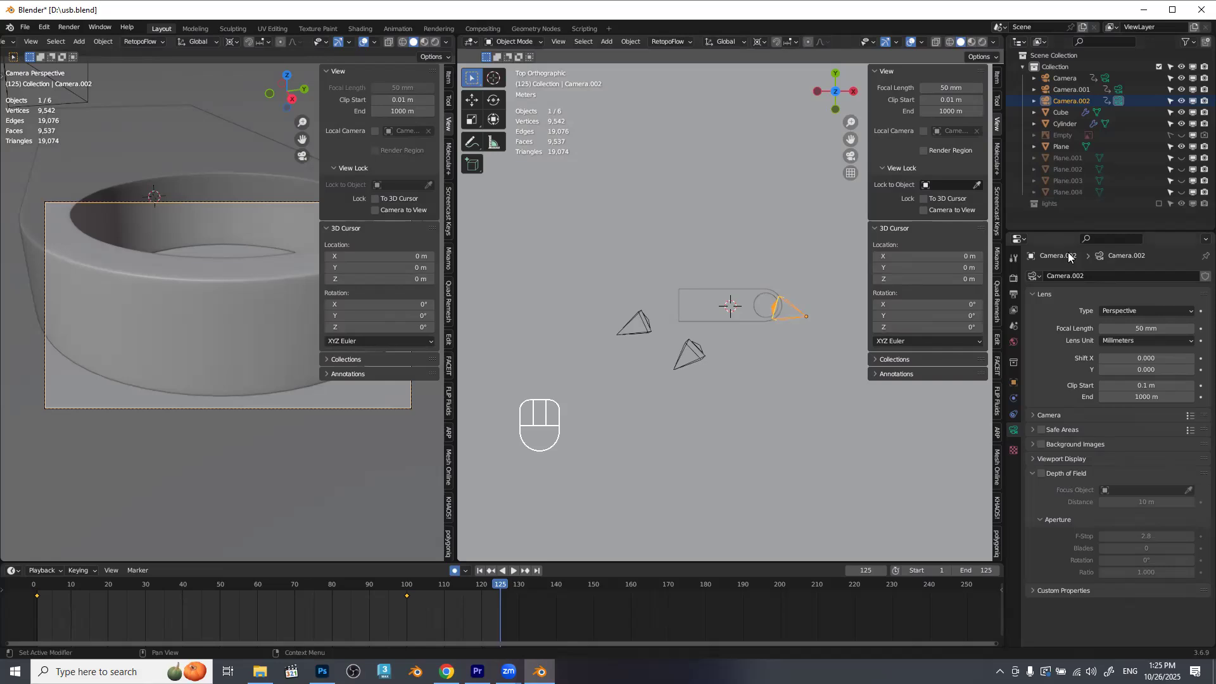
Select the original Camera, go to frame 19, and make it the active camera.
{"action": "left_click", "coordinate": [697, 352]}
{"action": "left_click_drag", "start_coordinate": [46, 593], "coordinate": [104, 589]}
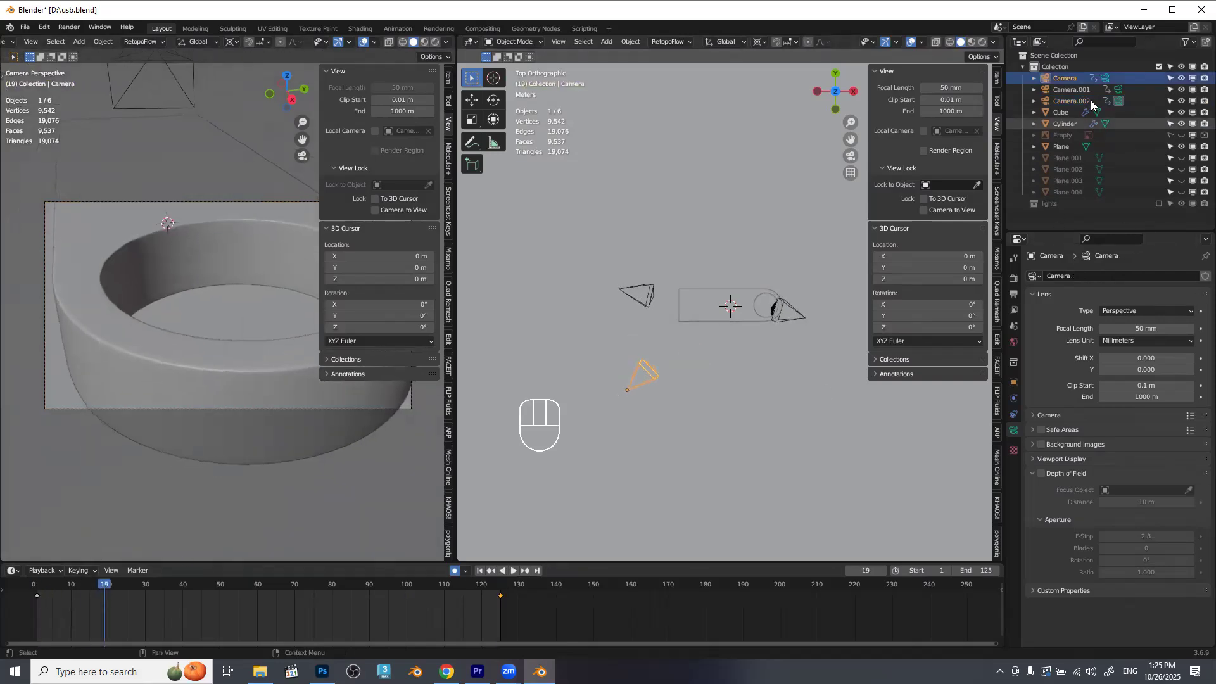
{"action": "left_click", "coordinate": [1106, 78]}
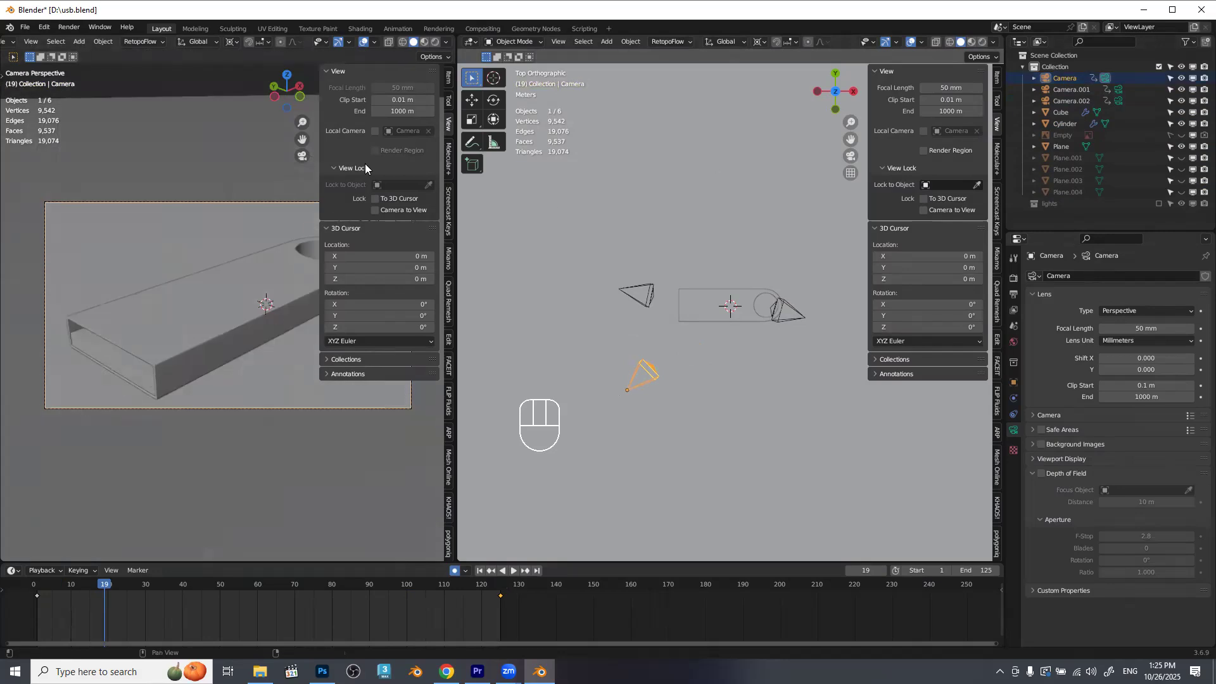
Go back to frame 1 and duplicate the original Camera in place.
{"action": "key", "text": "n"}
{"action": "left_click_drag", "start_coordinate": [84, 582], "coordinate": [40, 583]}
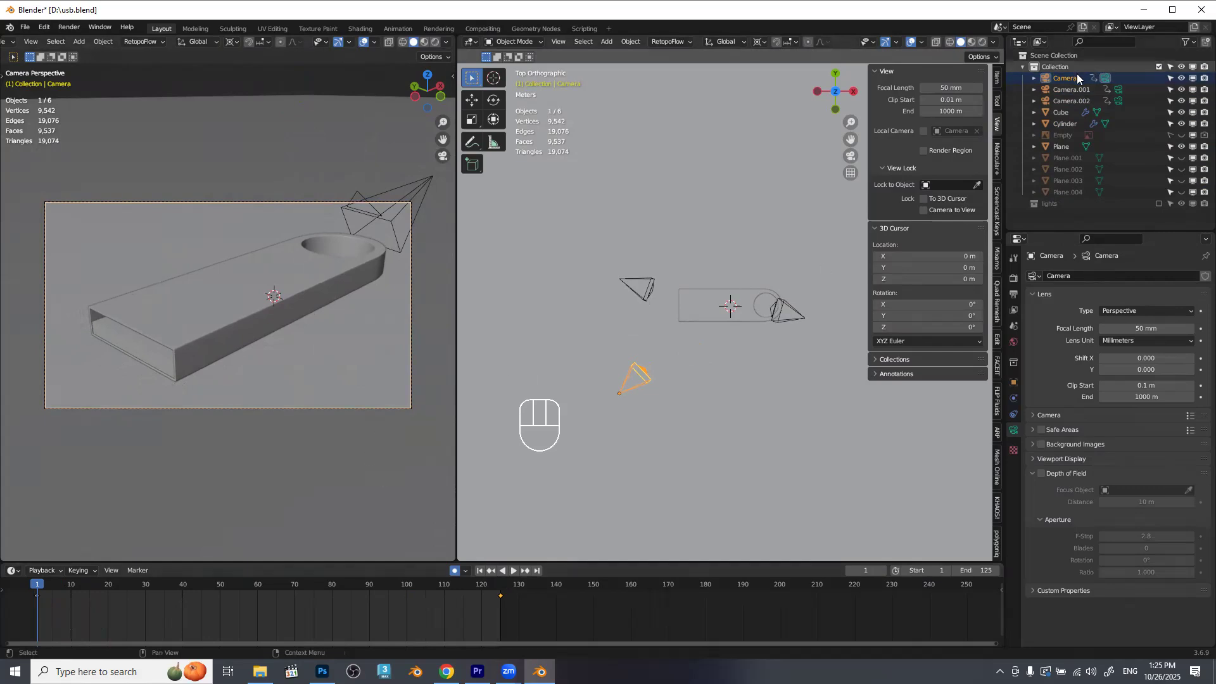
{"action": "key", "text": "shift+d"}
{"action": "right_click", "coordinate": [599, 366]}
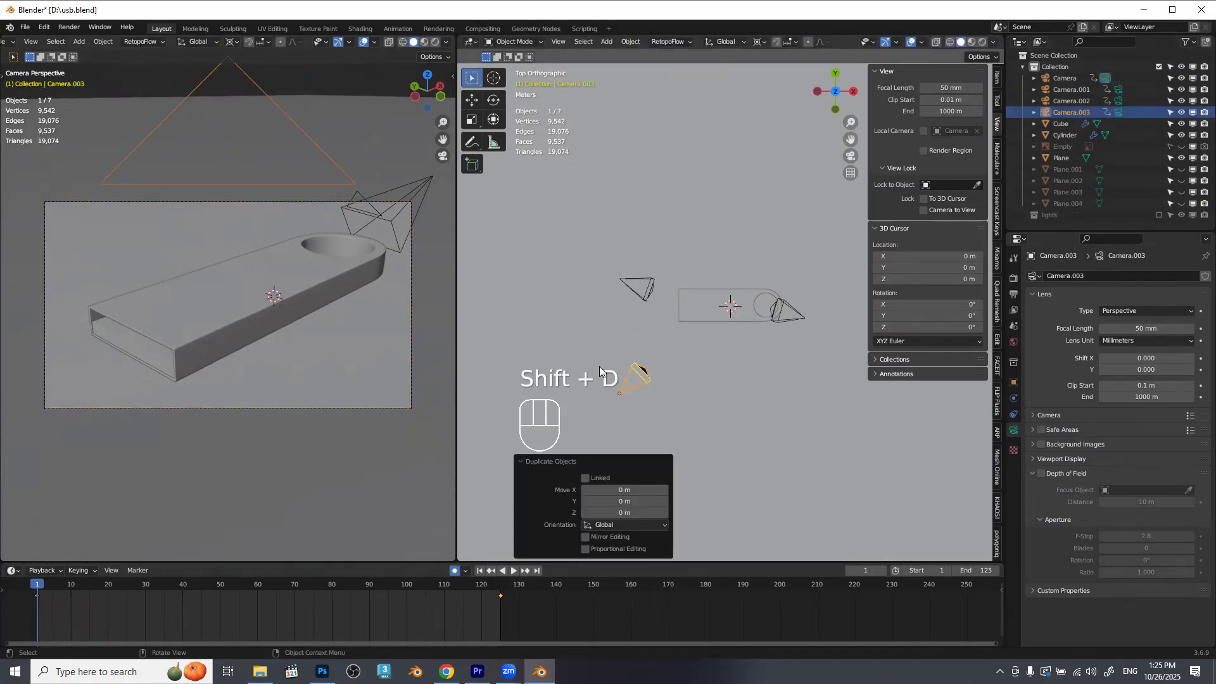
{"action": "left_click", "coordinate": [399, 611]}
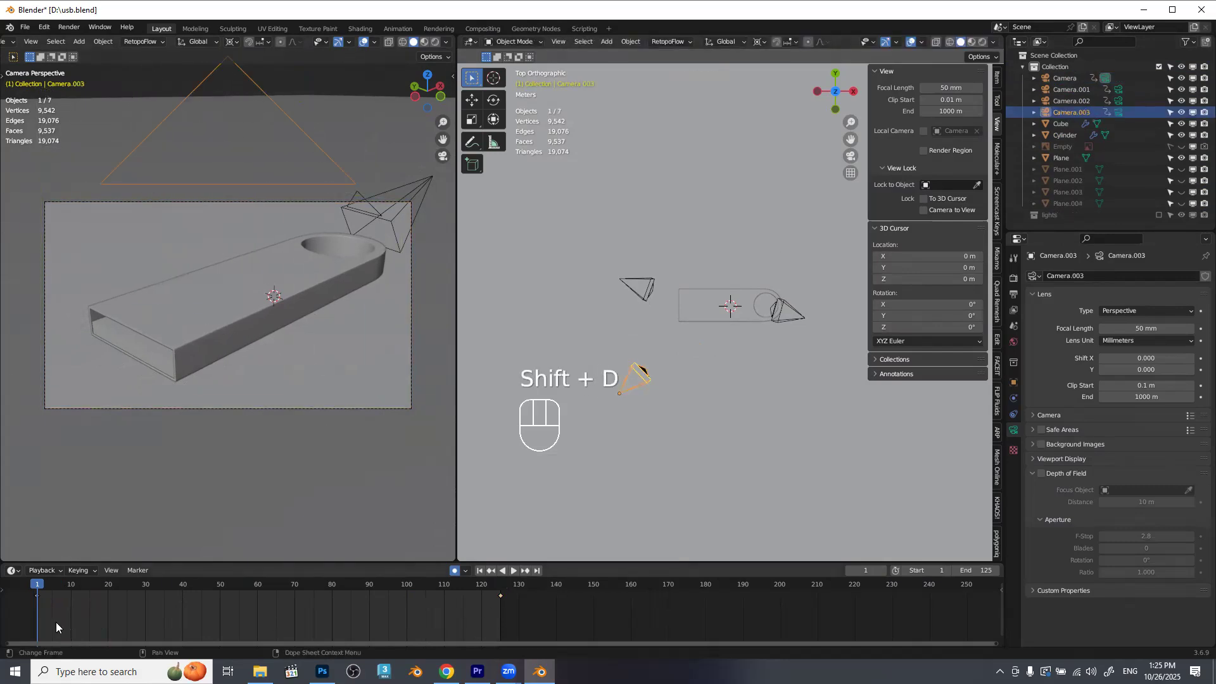
{"action": "left_click_drag", "start_coordinate": [479, 625], "coordinate": [514, 593]}
{"action": "key", "text": "Delete"}
{"action": "left_click", "coordinate": [408, 587]}
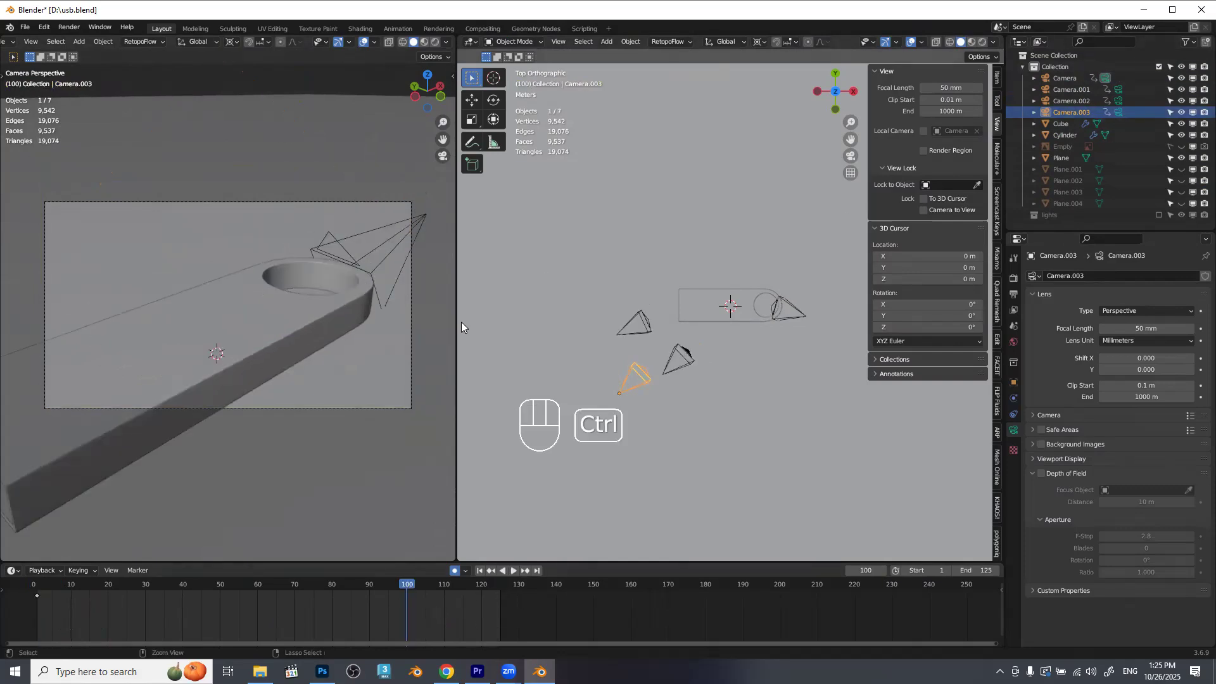
{"action": "key", "text": "ctrl+z"}
{"action": "key", "text": "ctrl+z"}
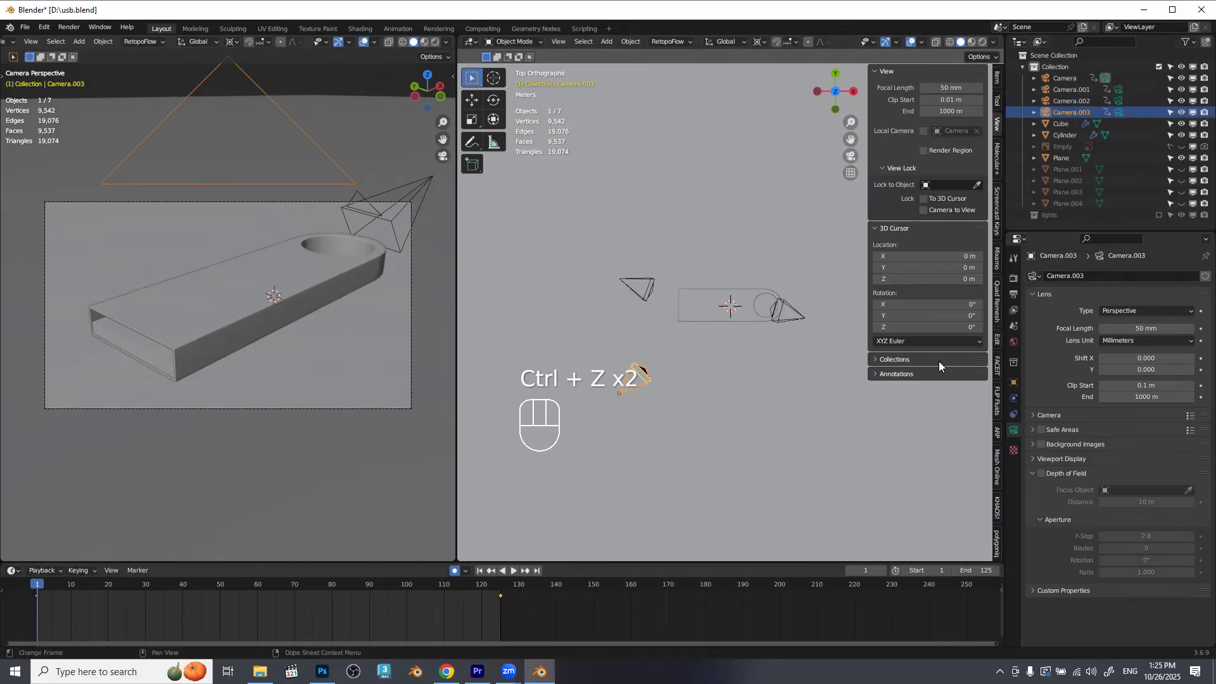
Make Camera.003 the active camera and delete its end keyframe at frame 125.
{"action": "left_click", "coordinate": [1119, 113]}
{"action": "left_click_drag", "start_coordinate": [562, 569], "coordinate": [477, 606]}
{"action": "key", "text": "Delete"}
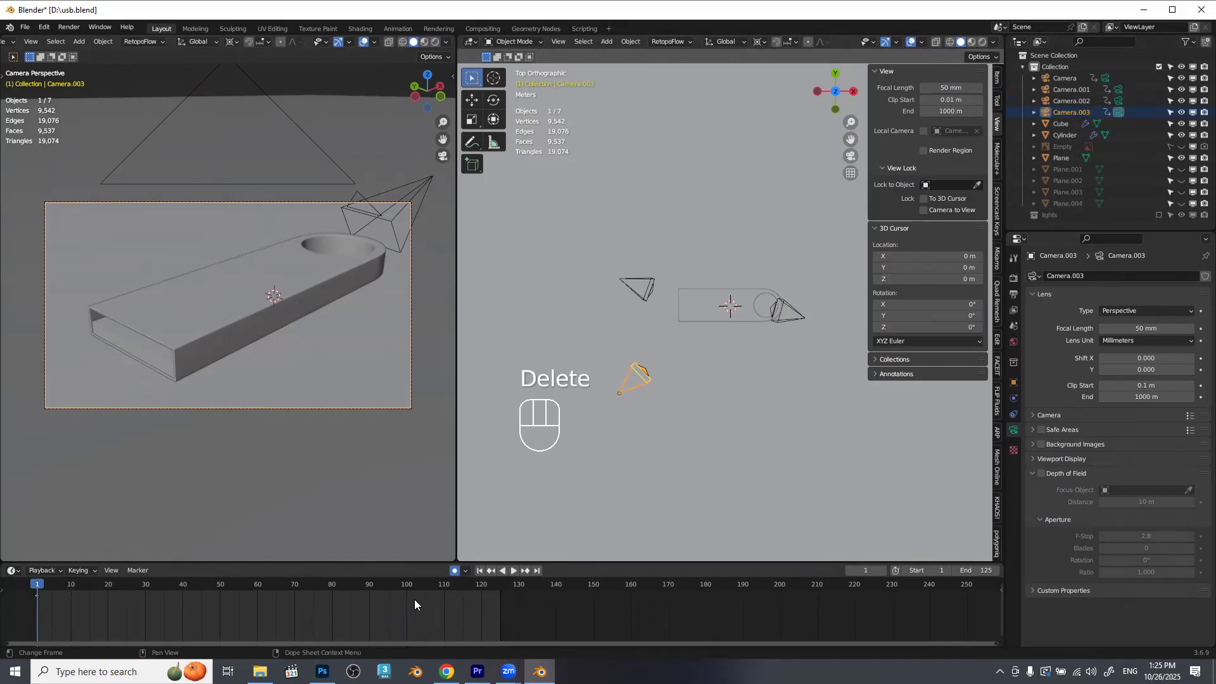
At frame 100, lock the camera to the view, push Camera.003 slightly closer to the USB drive, and keyframe it.
{"action": "left_click", "coordinate": [408, 588]}
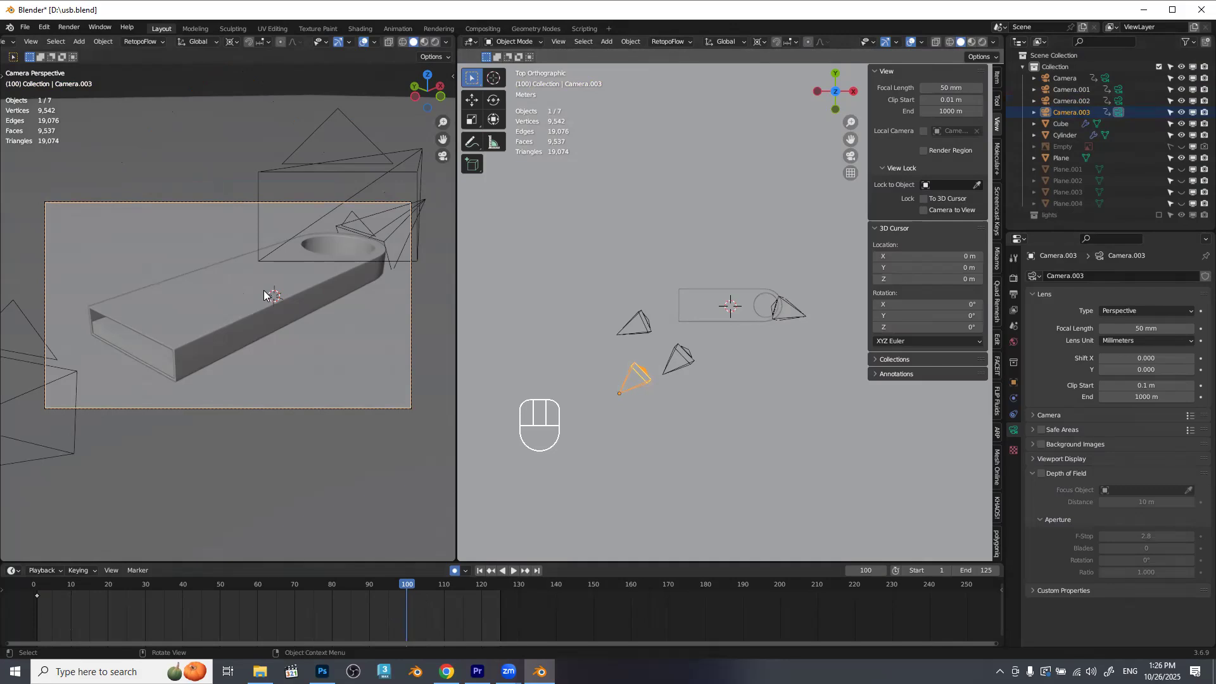
{"action": "key", "text": "ctrl"}
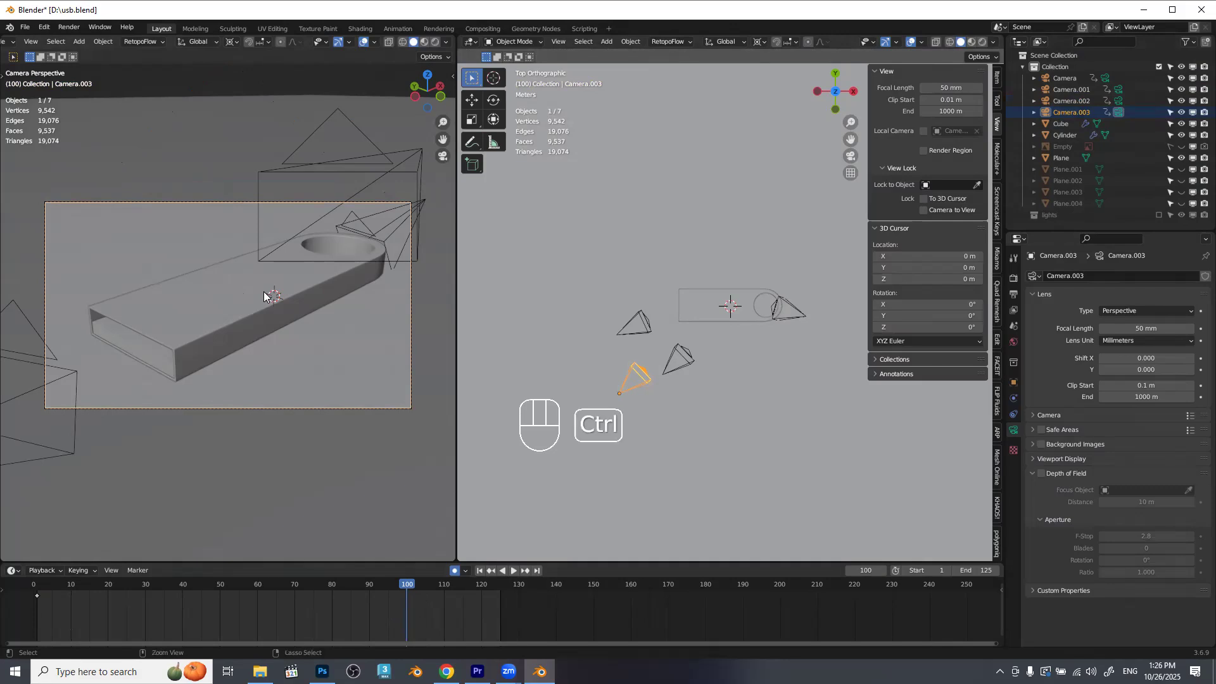
{"action": "scroll", "coordinate": [333, 306], "scroll_direction": "up", "scroll_amount": 1}
{"action": "key", "text": "n"}
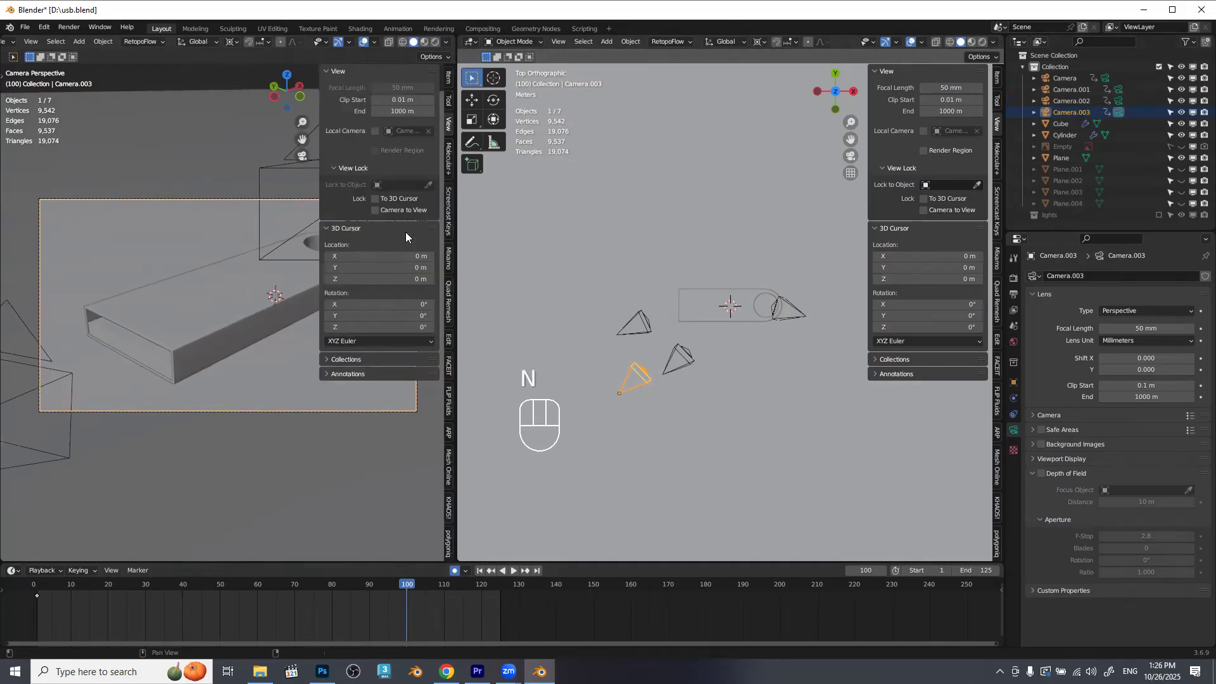
{"action": "key", "text": "n"}
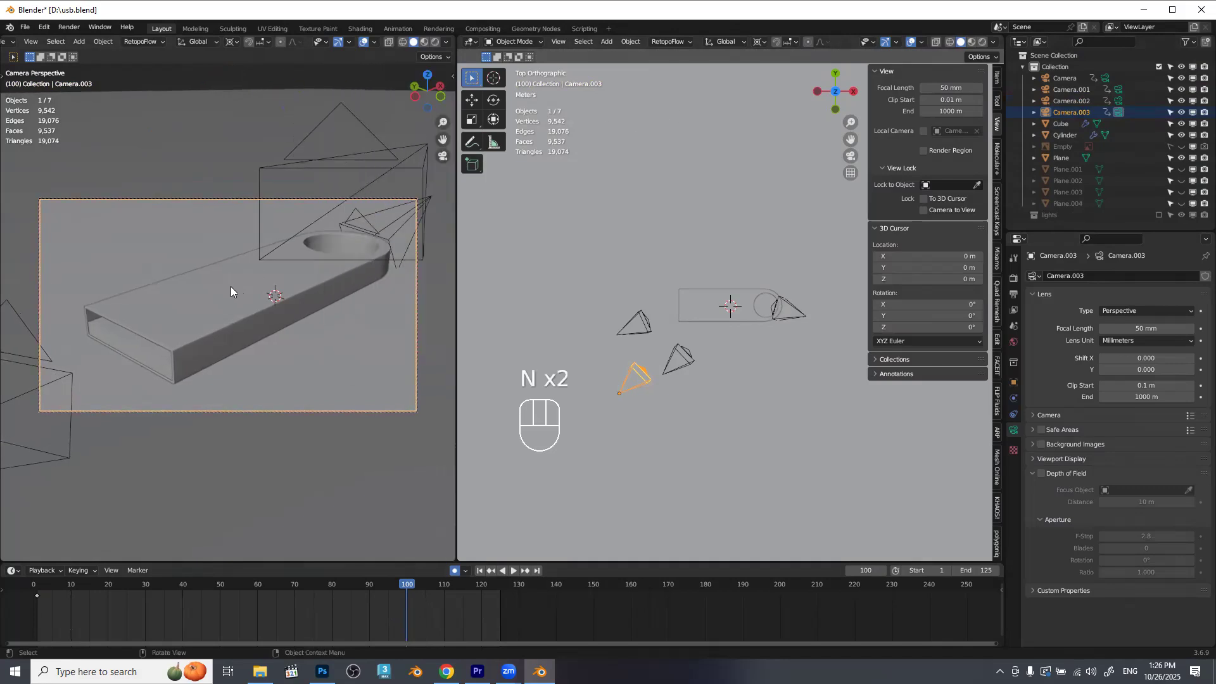
{"action": "left_click_drag", "start_coordinate": [249, 325], "coordinate": [249, 311]}
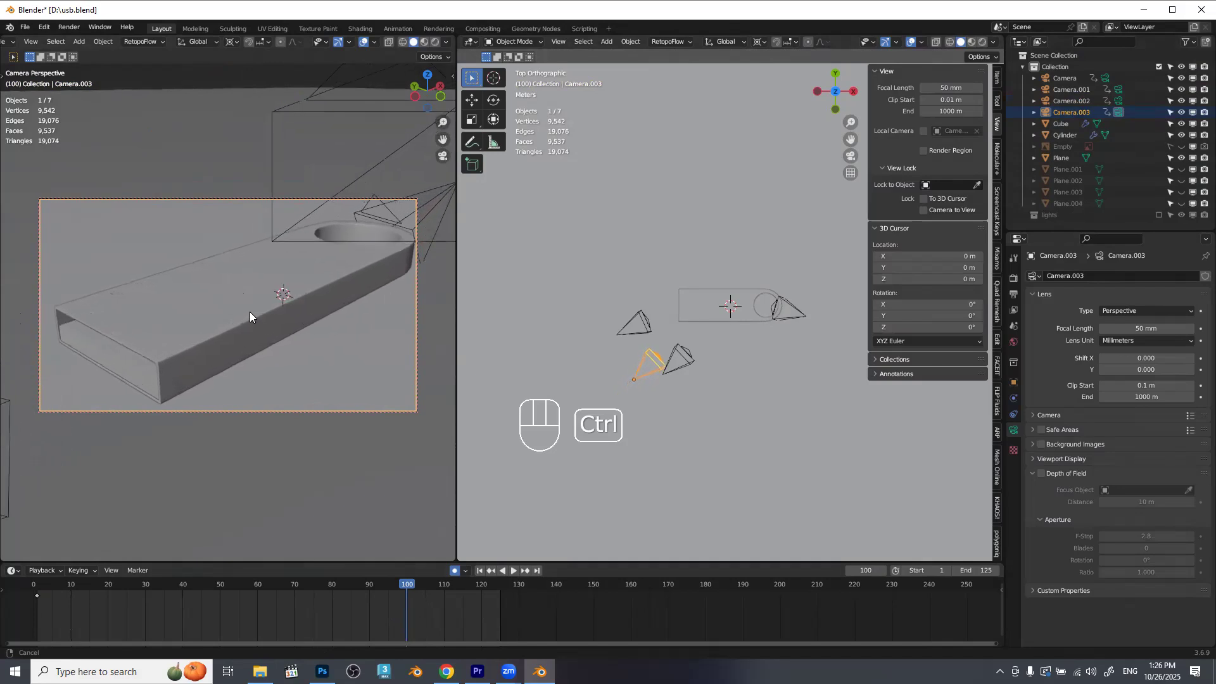
{"action": "key", "text": "i"}
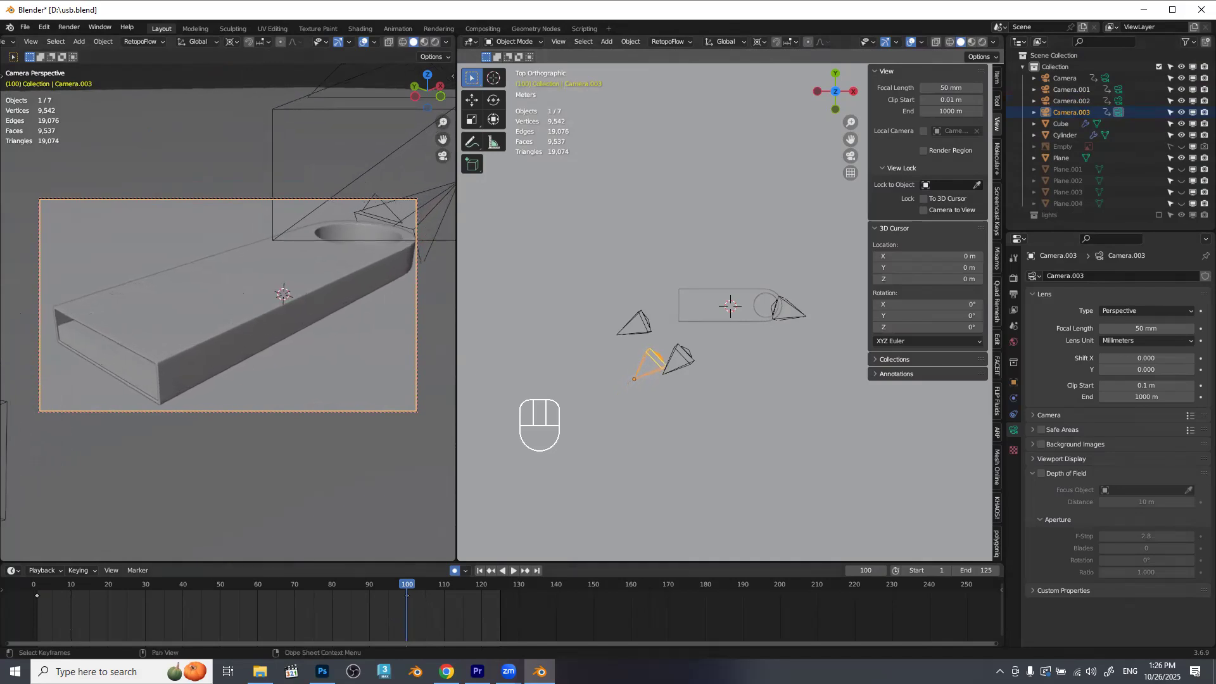
Play back and scrub Camera.003's move between frames 1 and 100 to check the push-in.
{"action": "left_click_drag", "start_coordinate": [395, 579], "coordinate": [68, 605]}
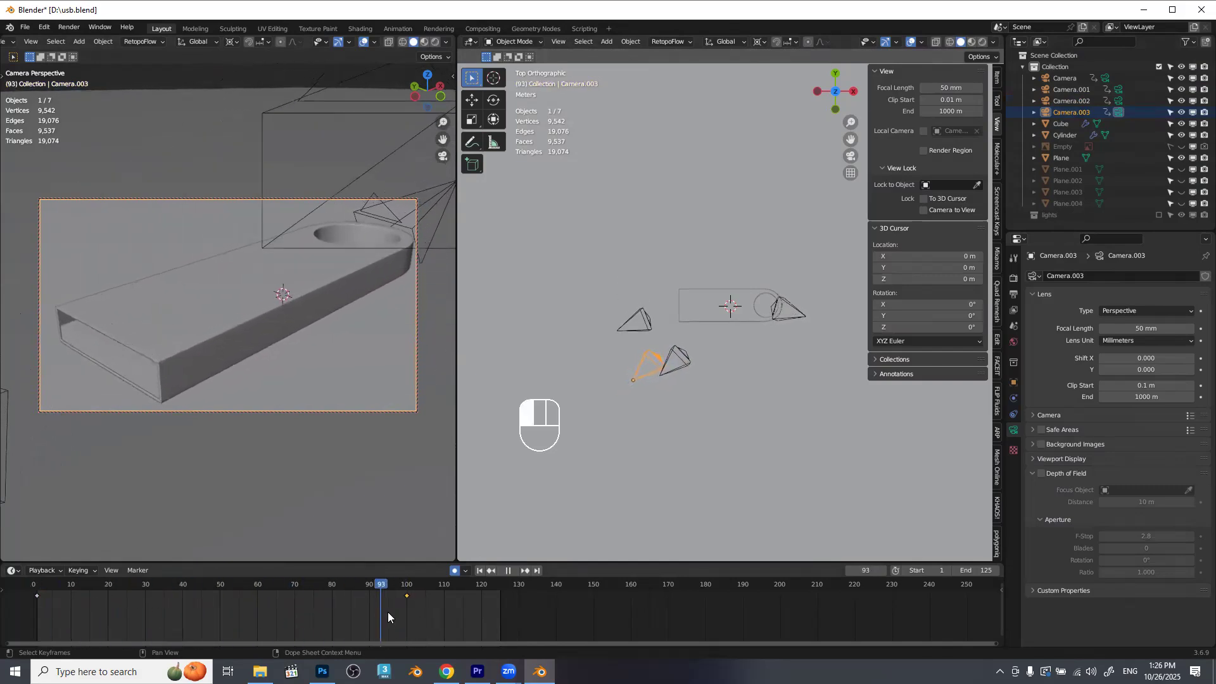
{"action": "key", "text": "space"}
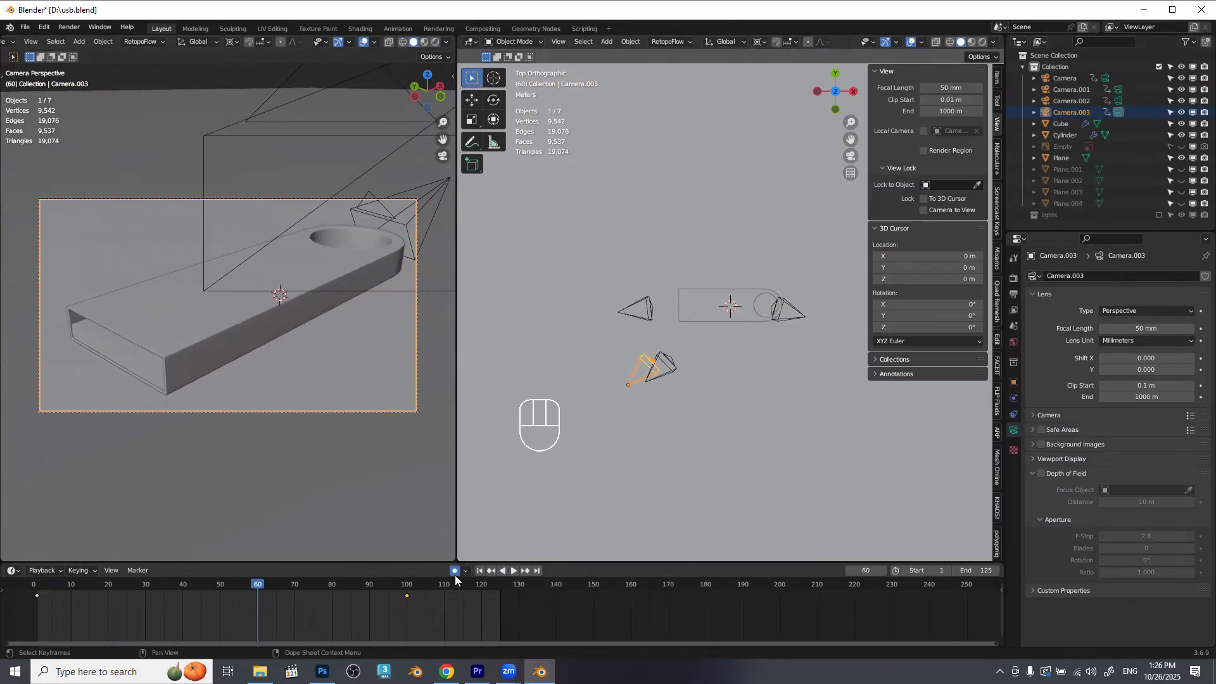
{"action": "left_click_drag", "start_coordinate": [127, 609], "coordinate": [406, 606]}
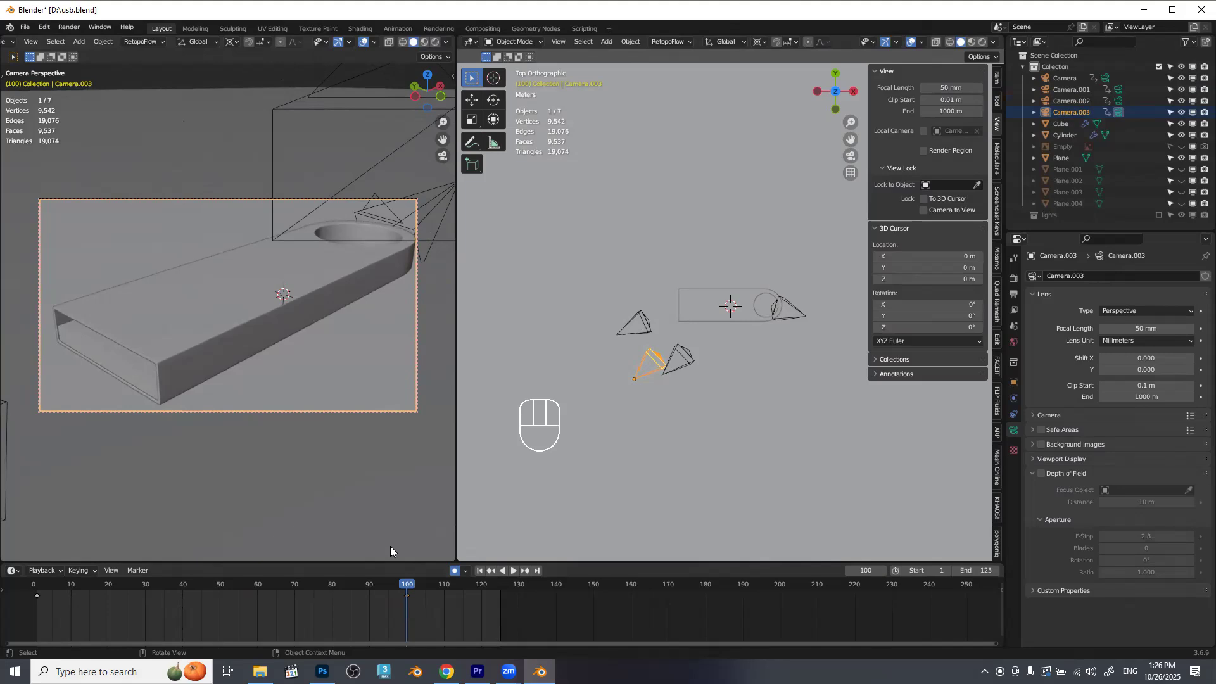
{"action": "key", "text": "space"}
{"action": "left_click", "coordinate": [33, 587]}
{"action": "left_click_drag", "start_coordinate": [33, 586], "coordinate": [407, 614]}
{"action": "key", "text": "shift+ctrl+alt"}
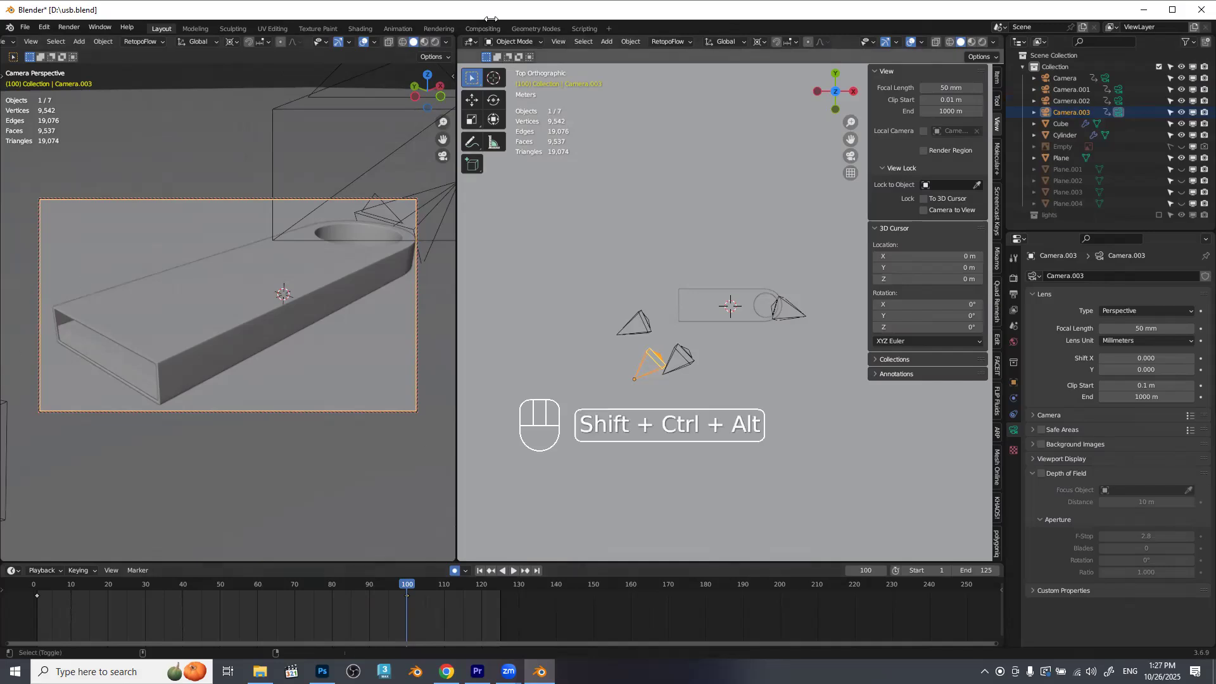
Turn off Camera to View locking and merge the camera viewport into the top-view viewport.
{"action": "key", "text": "n"}
{"action": "left_click", "coordinate": [382, 213]}
{"action": "left_click_drag", "start_coordinate": [459, 39], "coordinate": [401, 52]}
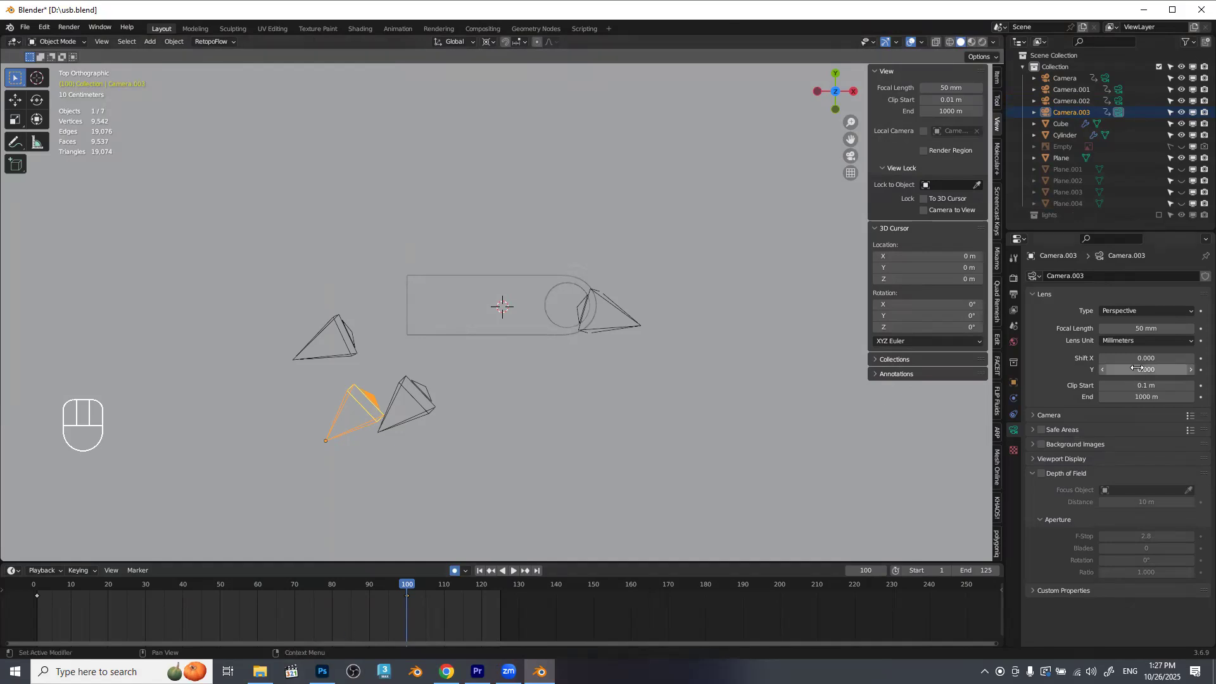
Make the original Camera active, look through it with overlays hidden, and return to frame 1.
{"action": "left_click", "coordinate": [1110, 79]}
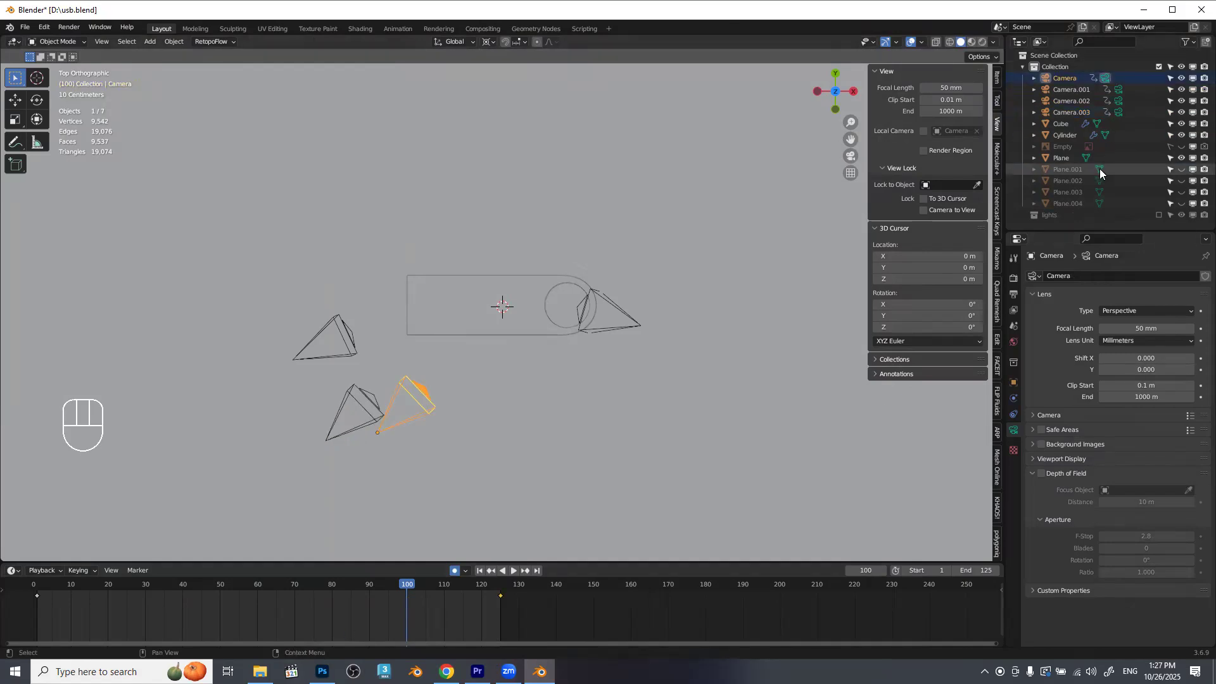
{"action": "key", "text": "KP_0"}
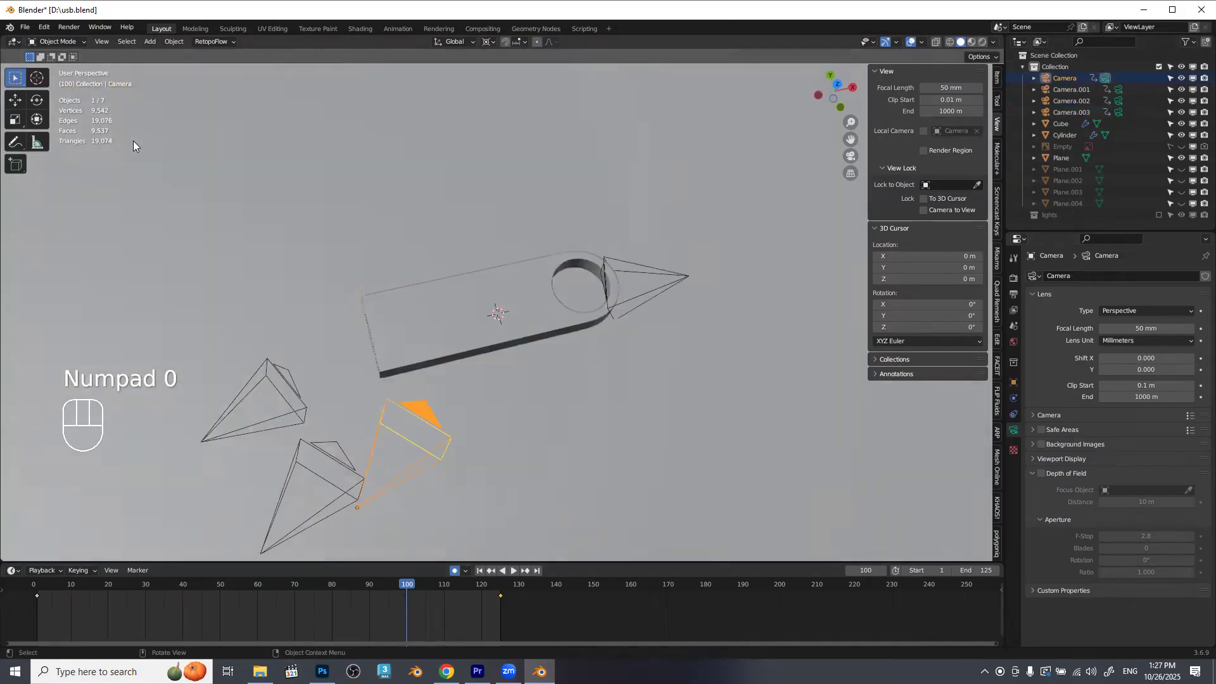
{"action": "left_click", "coordinate": [910, 41]}
{"action": "left_click_drag", "start_coordinate": [389, 590], "coordinate": [36, 581]}
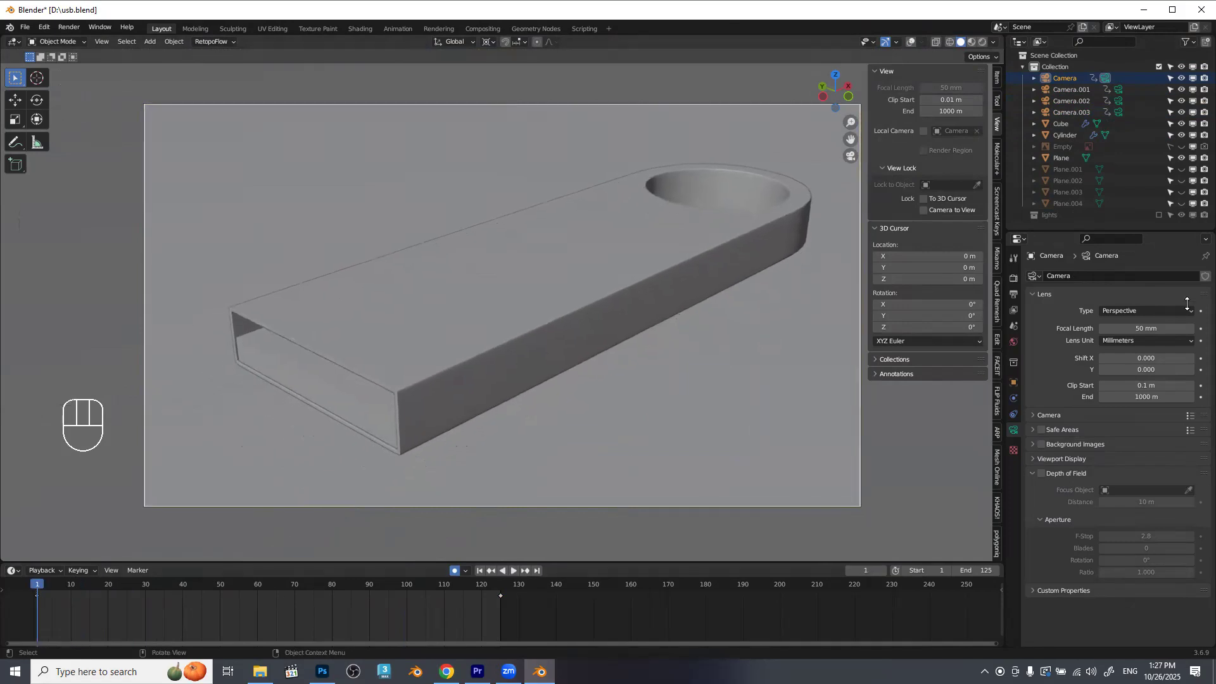
Browse for the render output path and go to the D: drive.
{"action": "left_click", "coordinate": [1013, 293]}
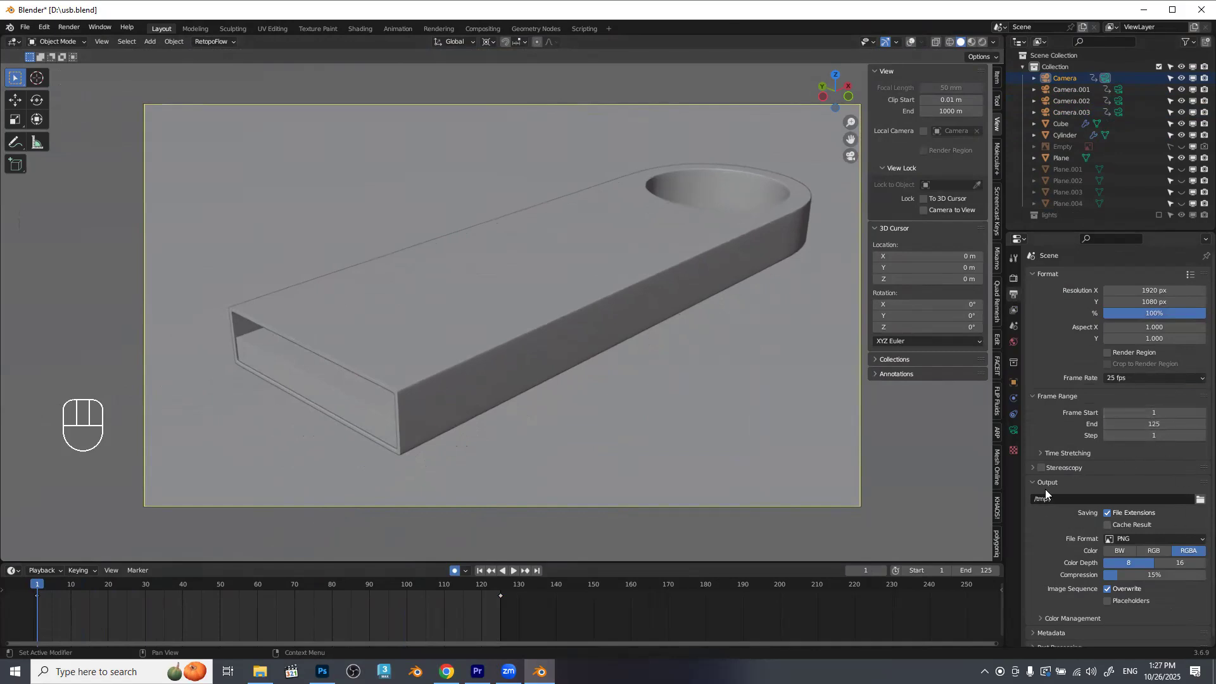
{"action": "left_click", "coordinate": [1199, 500]}
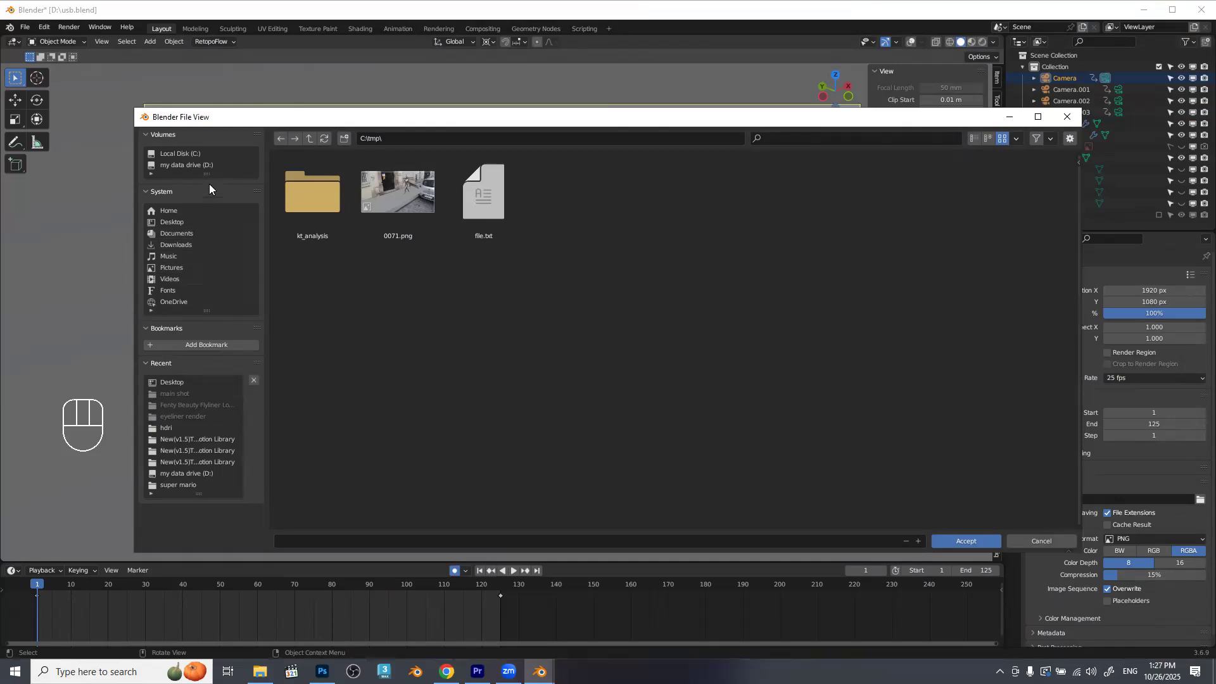
{"action": "left_click", "coordinate": [213, 166]}
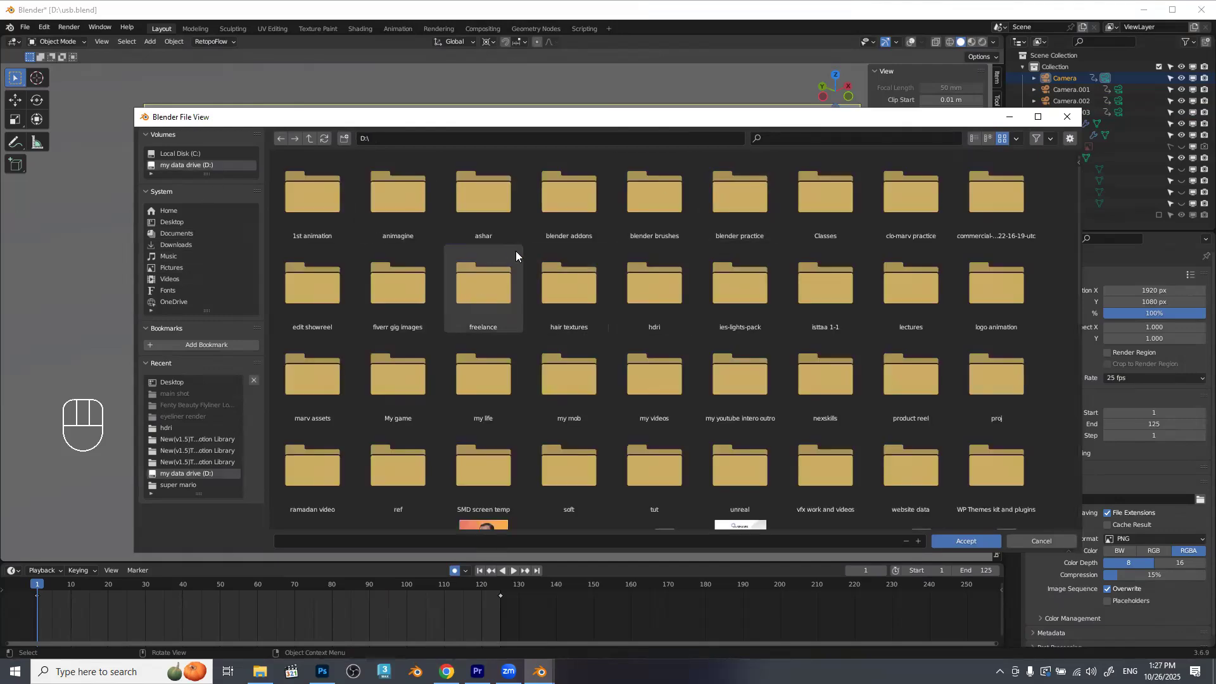
{"action": "left_click", "coordinate": [344, 140]}
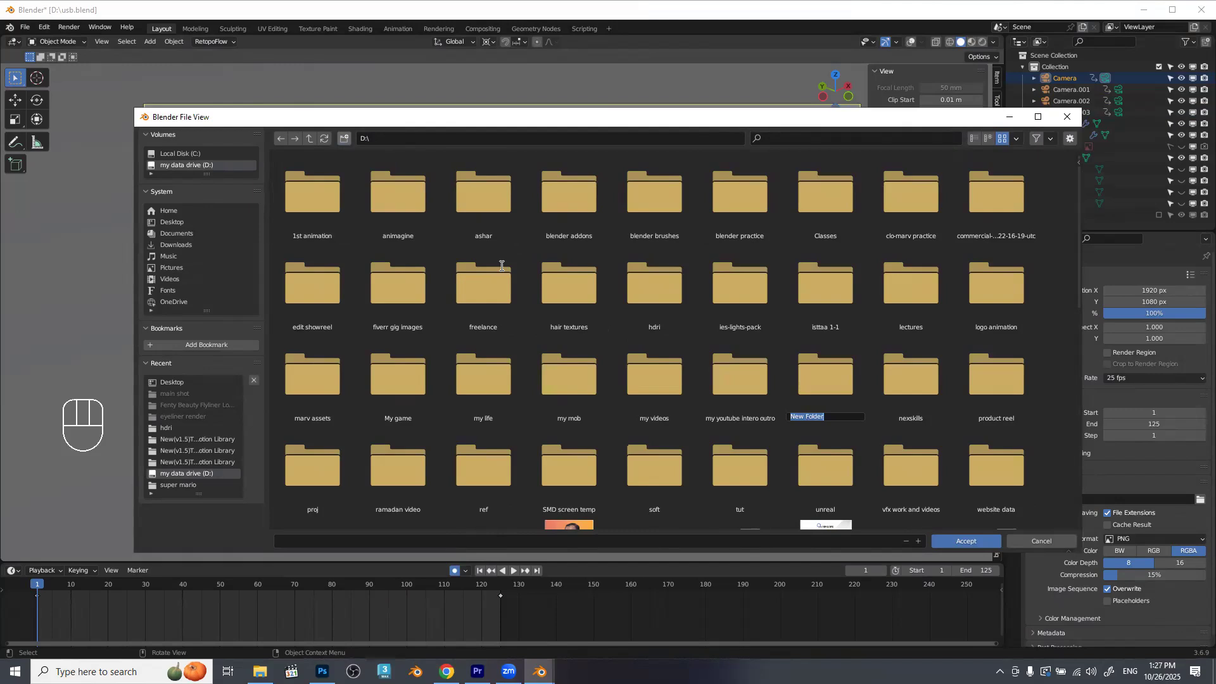
{"action": "key", "text": "Return"}
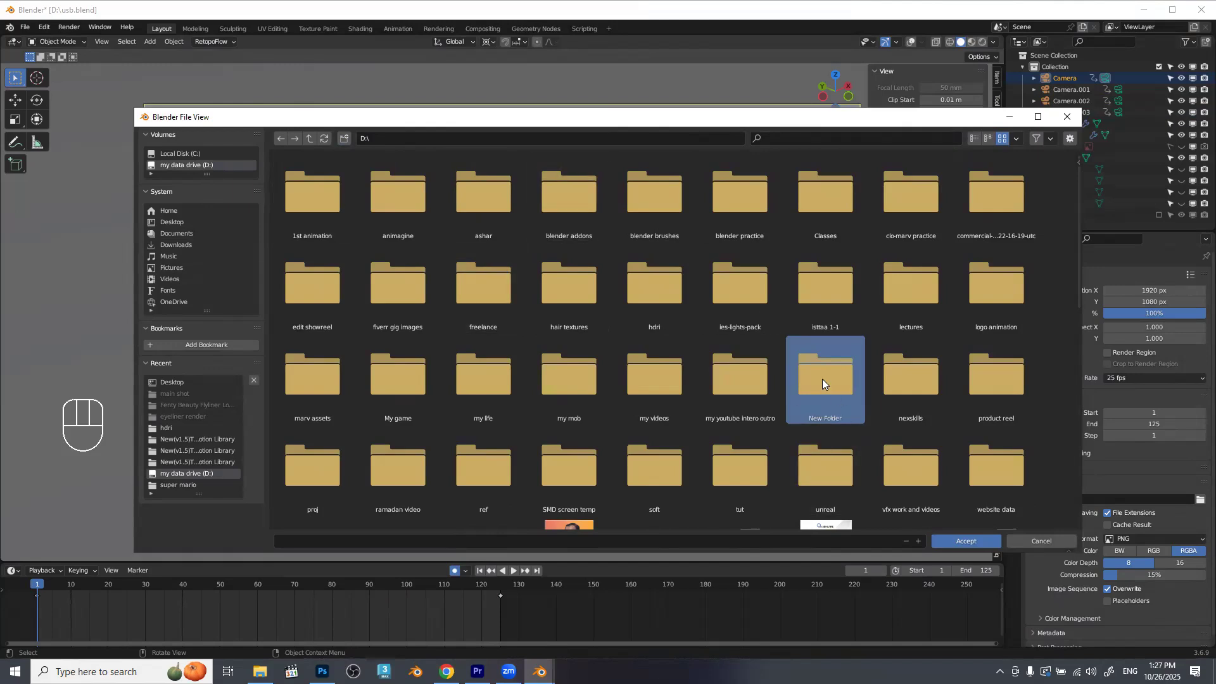
{"action": "key", "text": "Delete"}
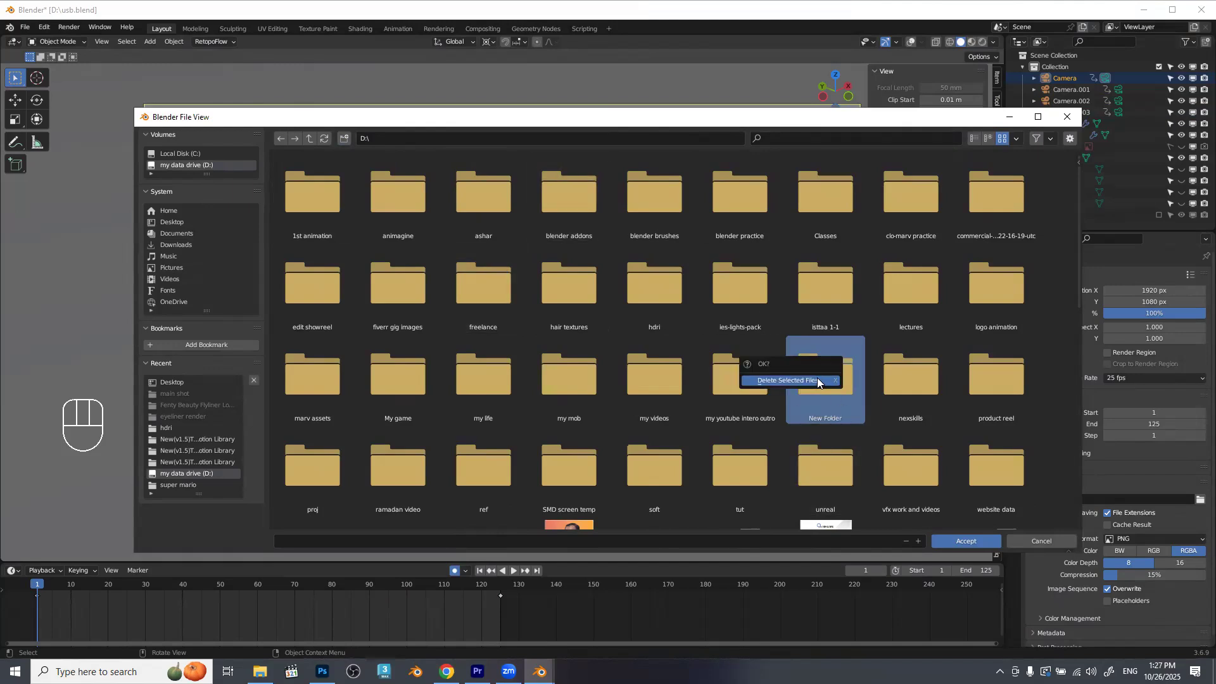
{"action": "left_click", "coordinate": [817, 379]}
In the Zaff folder inside Classes, create a folder named "CGI ads 205".
{"action": "double_click", "coordinate": [814, 208]}
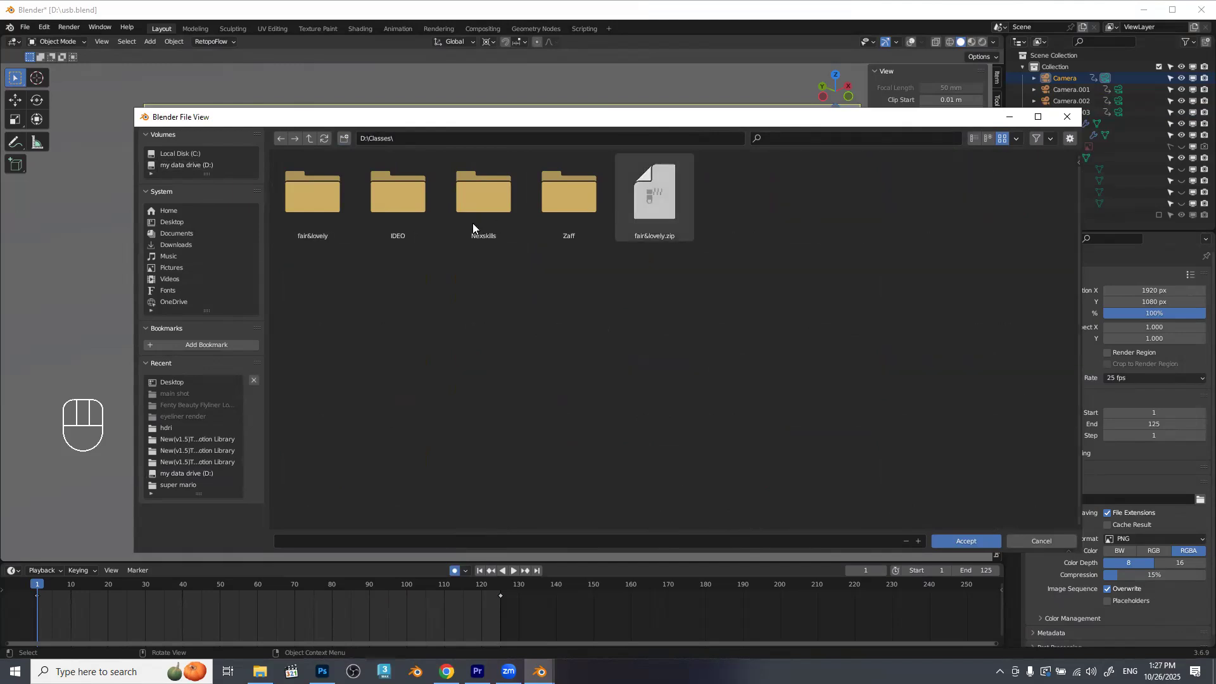
{"action": "double_click", "coordinate": [547, 186]}
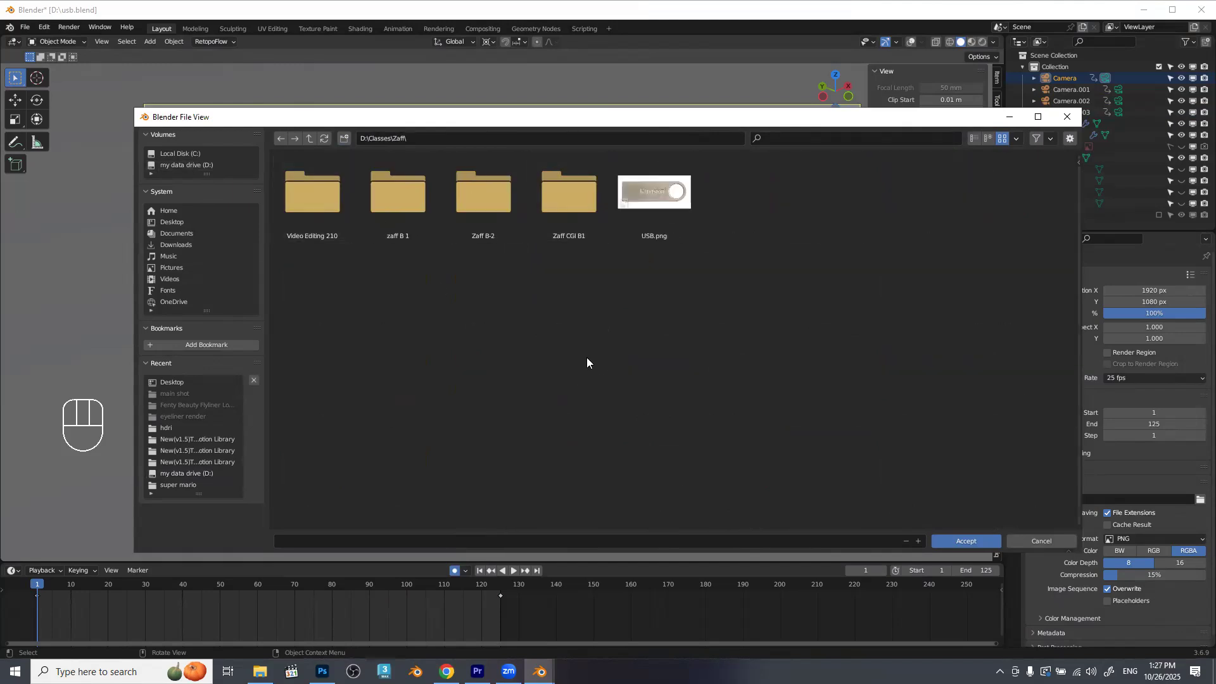
{"action": "left_click", "coordinate": [349, 139]}
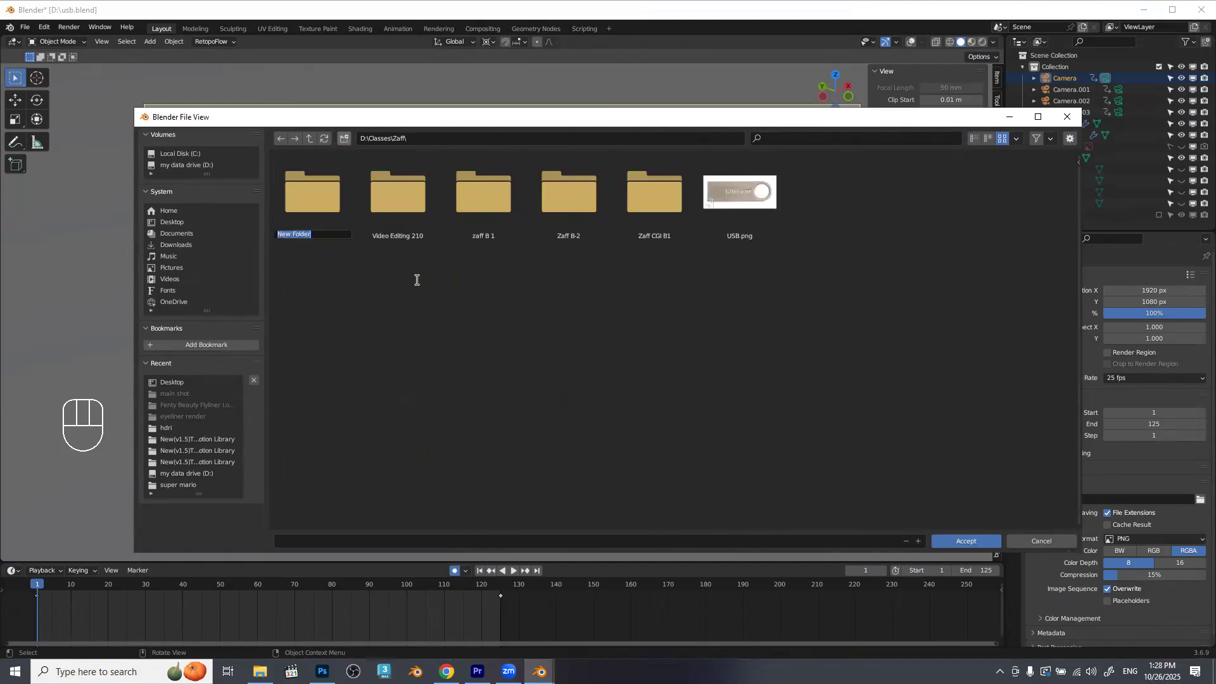
{"action": "type", "text": "CGI ads 205"}
{"action": "key", "text": "Return"}
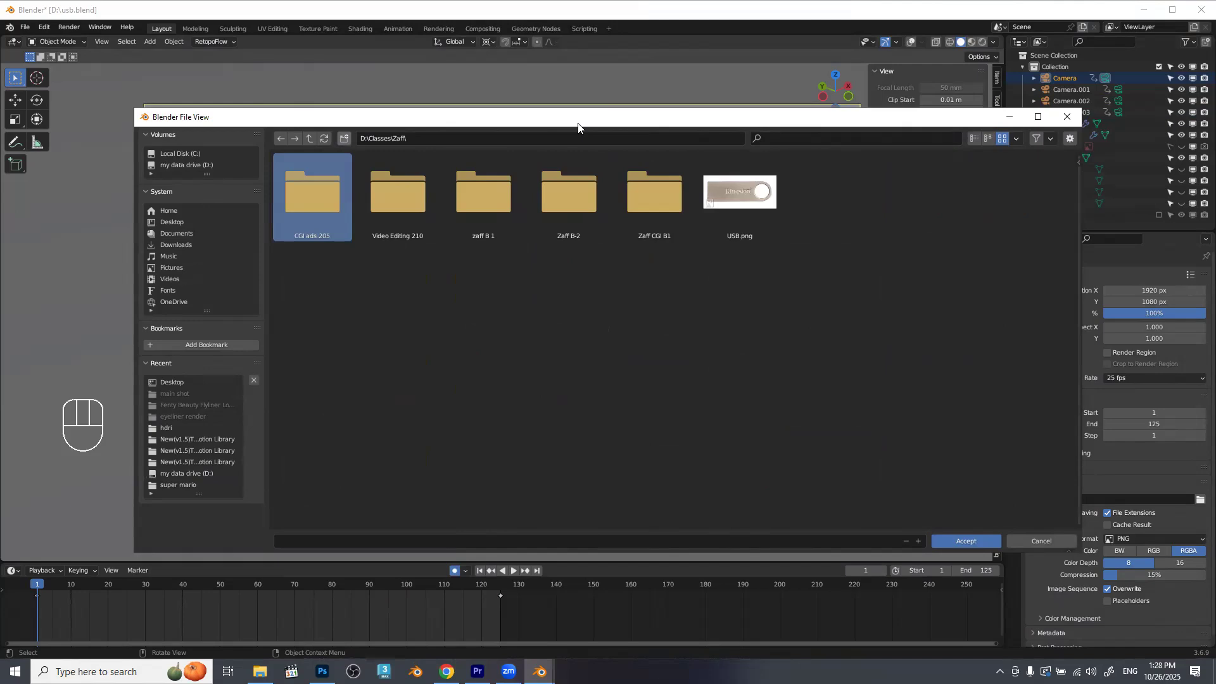
Create a folder named "USB" inside the CGI ads 205 folder.
{"action": "double_click", "coordinate": [319, 185]}
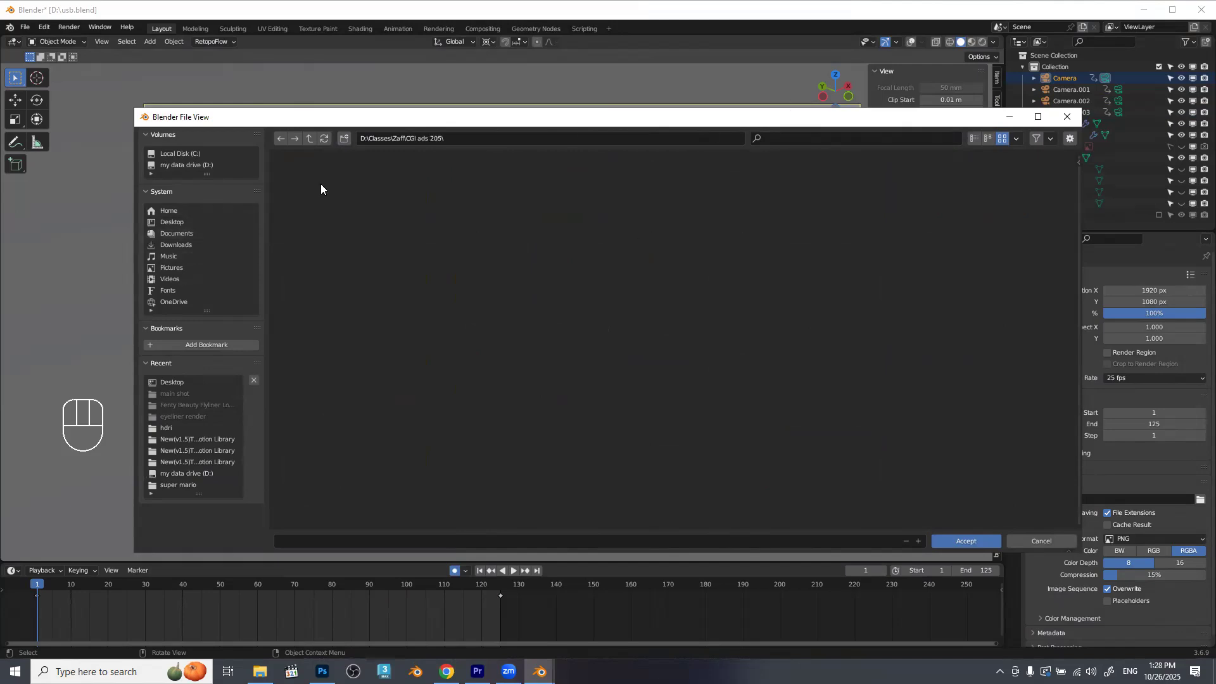
{"action": "left_click", "coordinate": [344, 138]}
{"action": "type", "text": "USB"}
{"action": "key", "text": "Return"}
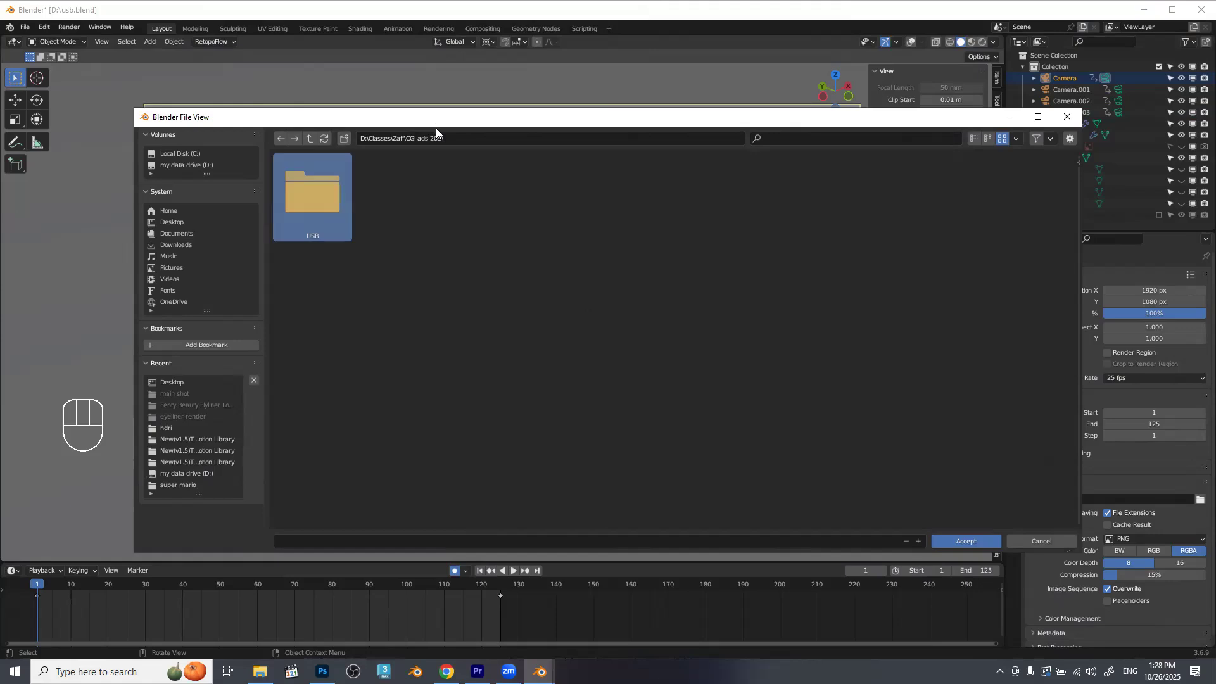
Open the USB folder and create a folder named "renders" in it.
{"action": "key", "text": "Return"}
{"action": "left_click", "coordinate": [344, 138]}
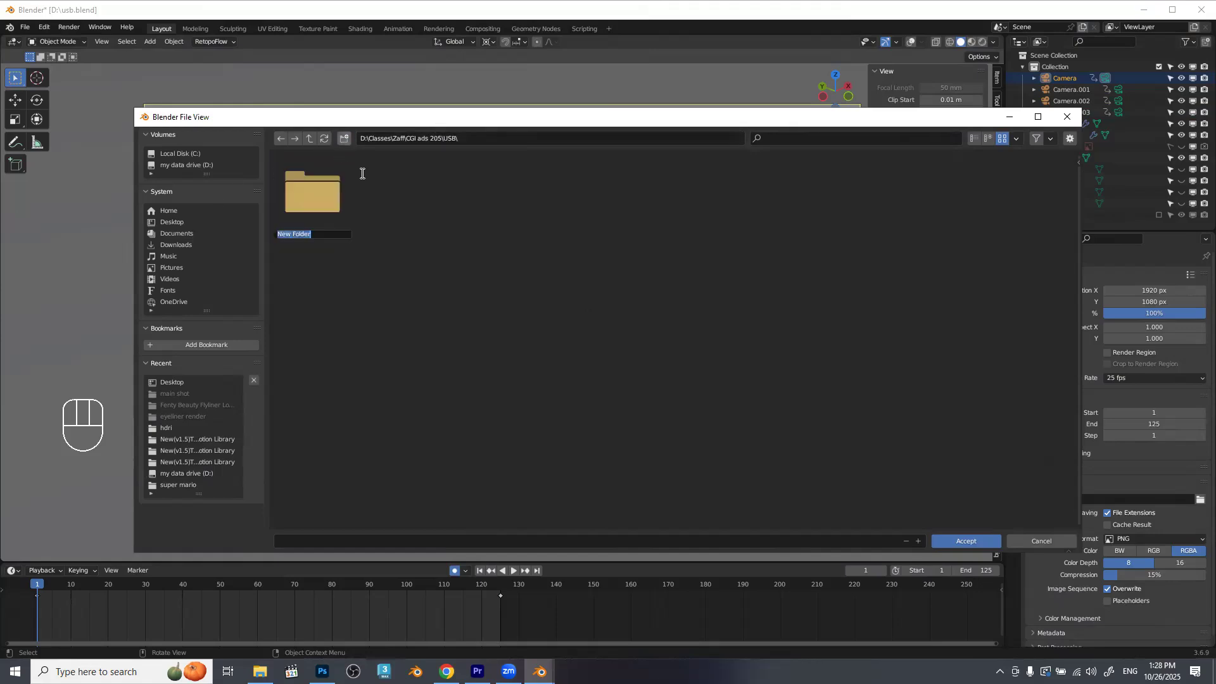
{"action": "type", "text": "renders"}
{"action": "key", "text": "BackSpace"}
{"action": "key", "text": "BackSpace"}
{"action": "key", "text": "BackSpace"}
{"action": "key", "text": "BackSpace"}
{"action": "key", "text": "BackSpace"}
{"action": "type", "text": "nders"}
{"action": "key", "text": "Return"}
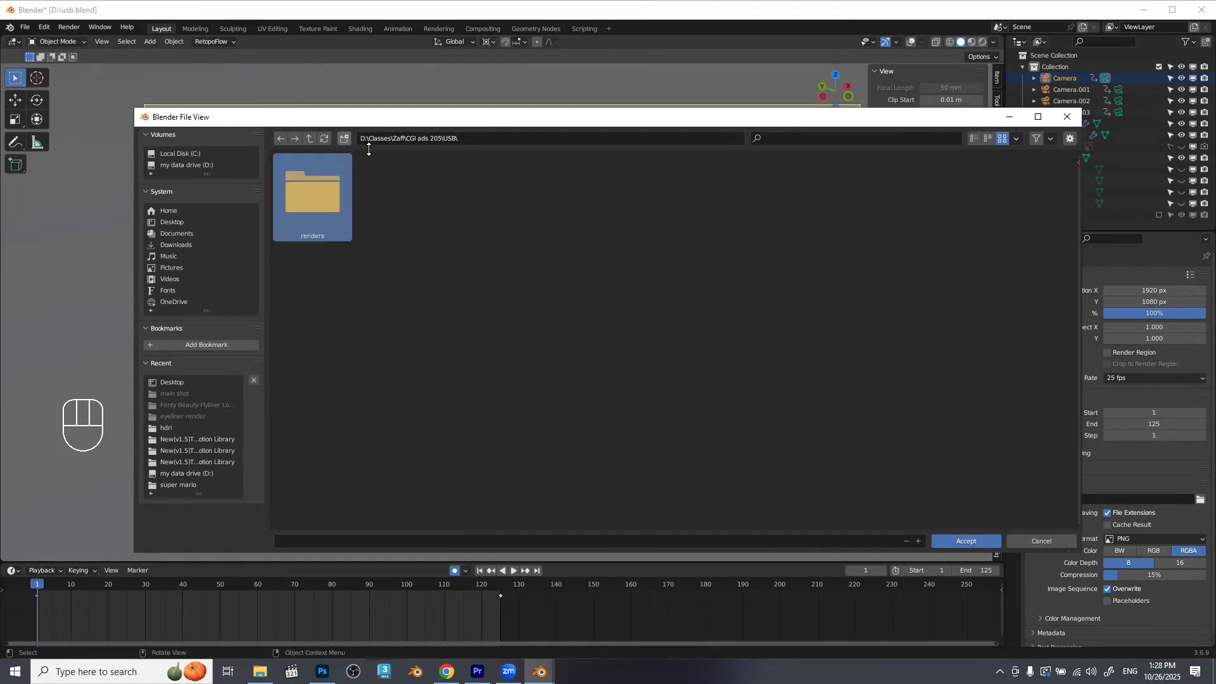
Open the renders folder and create a folder named "anamatics" inside it.
{"action": "key", "text": "Return"}
{"action": "left_click", "coordinate": [344, 138]}
{"action": "type", "text": "anamatics"}
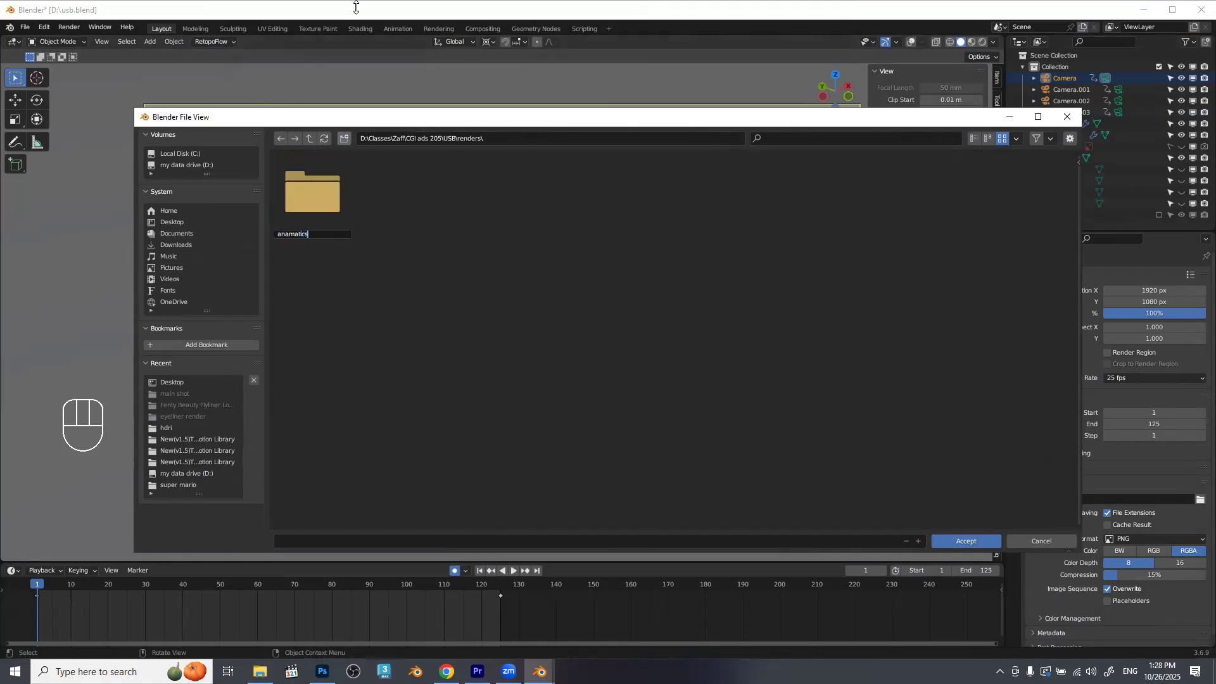
{"action": "key", "text": "Return"}
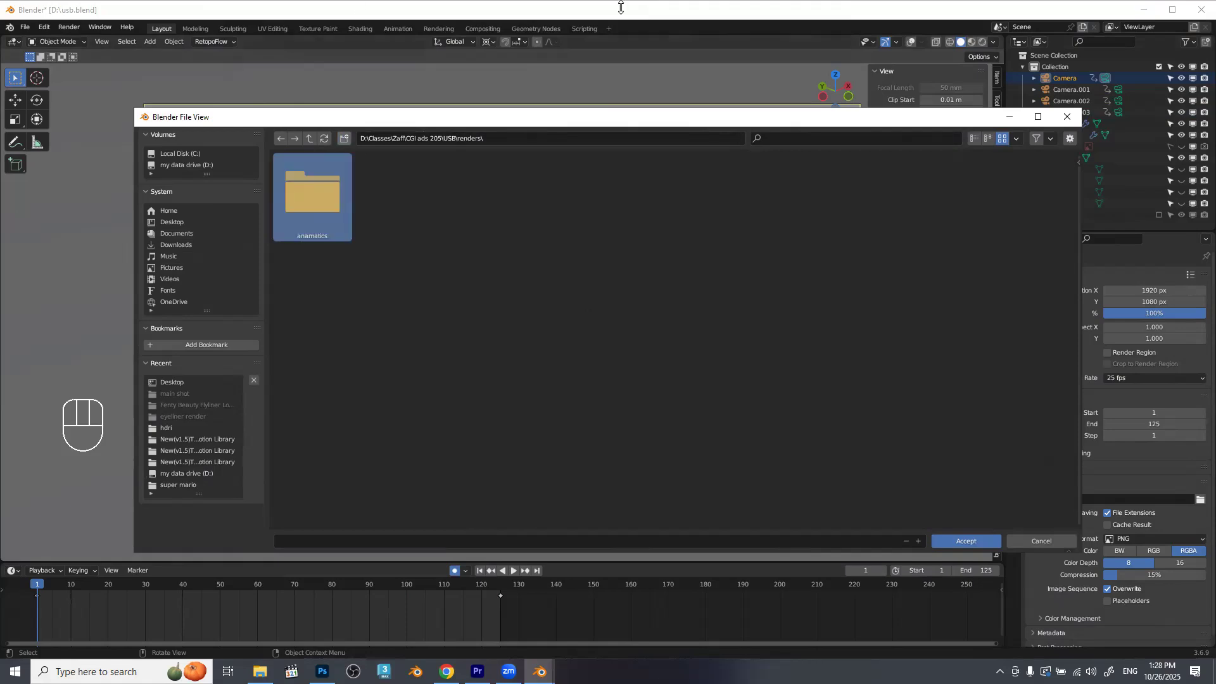
Choose the anamatics folder as the render output location with the file name "cam01".
{"action": "double_click", "coordinate": [309, 183]}
{"action": "left_click", "coordinate": [374, 542]}
{"action": "type", "text": "cam01"}
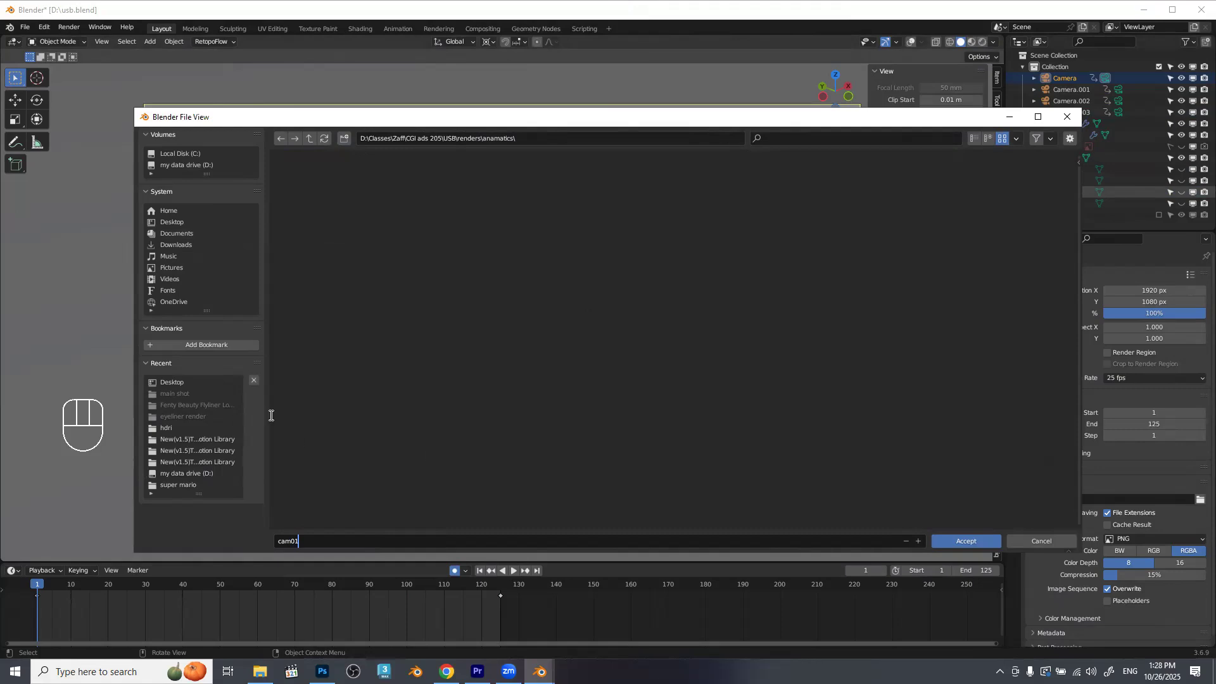
{"action": "left_click", "coordinate": [983, 541]}
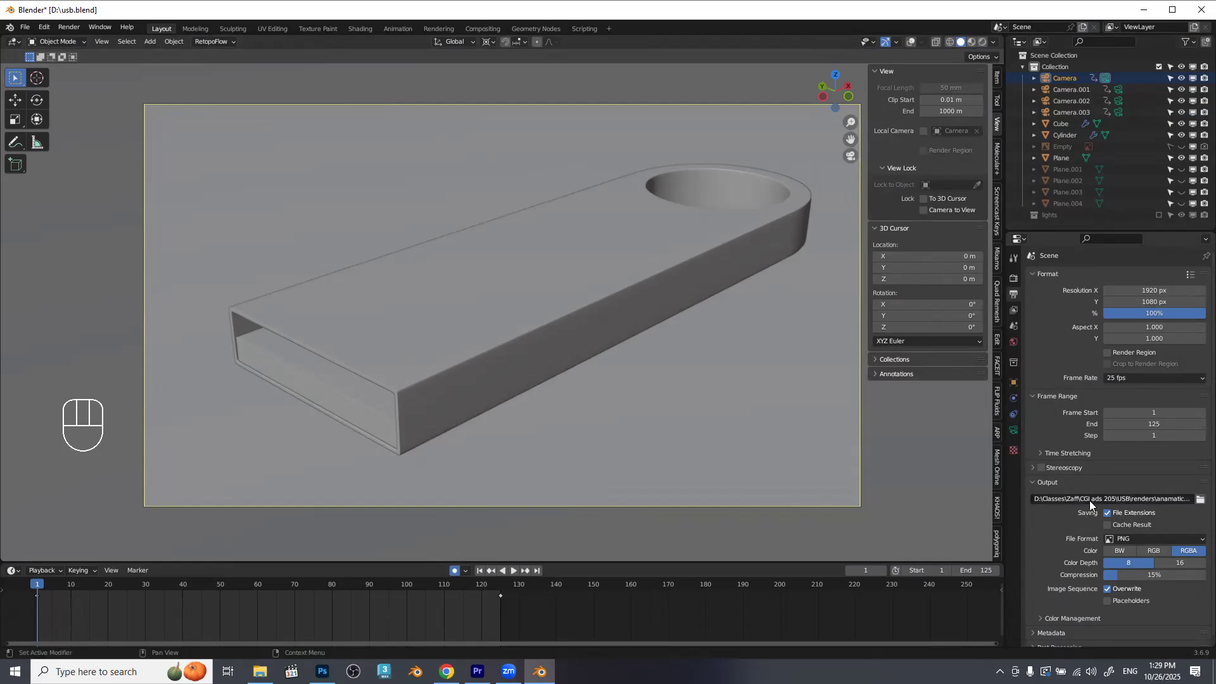
Set the render output to FFmpeg Video with an MPEG-4 container and High Quality video output.
{"action": "left_click", "coordinate": [1143, 540]}
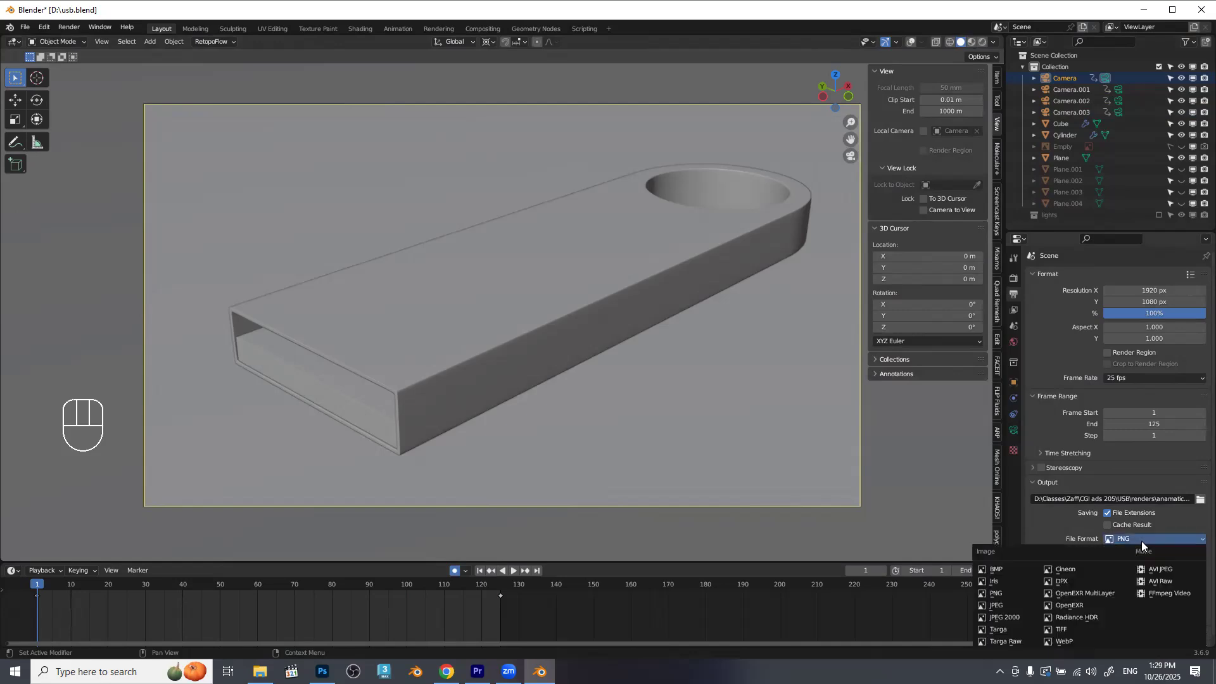
{"action": "left_click", "coordinate": [1160, 595]}
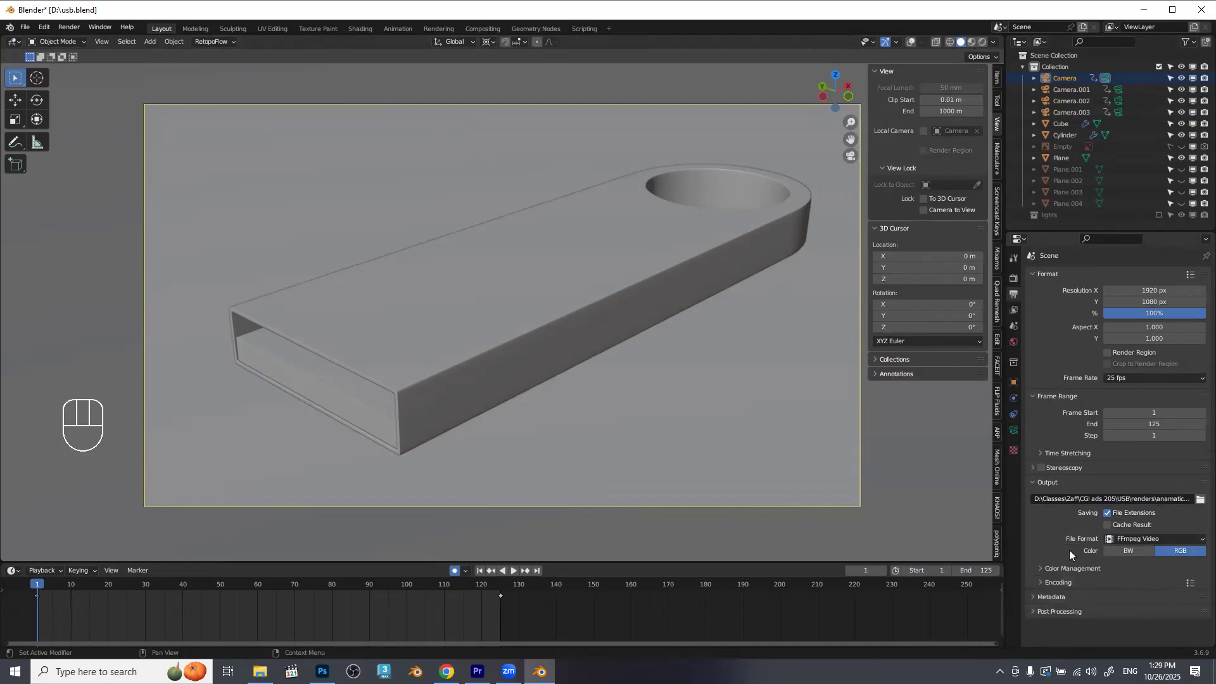
{"action": "left_click", "coordinate": [1062, 583]}
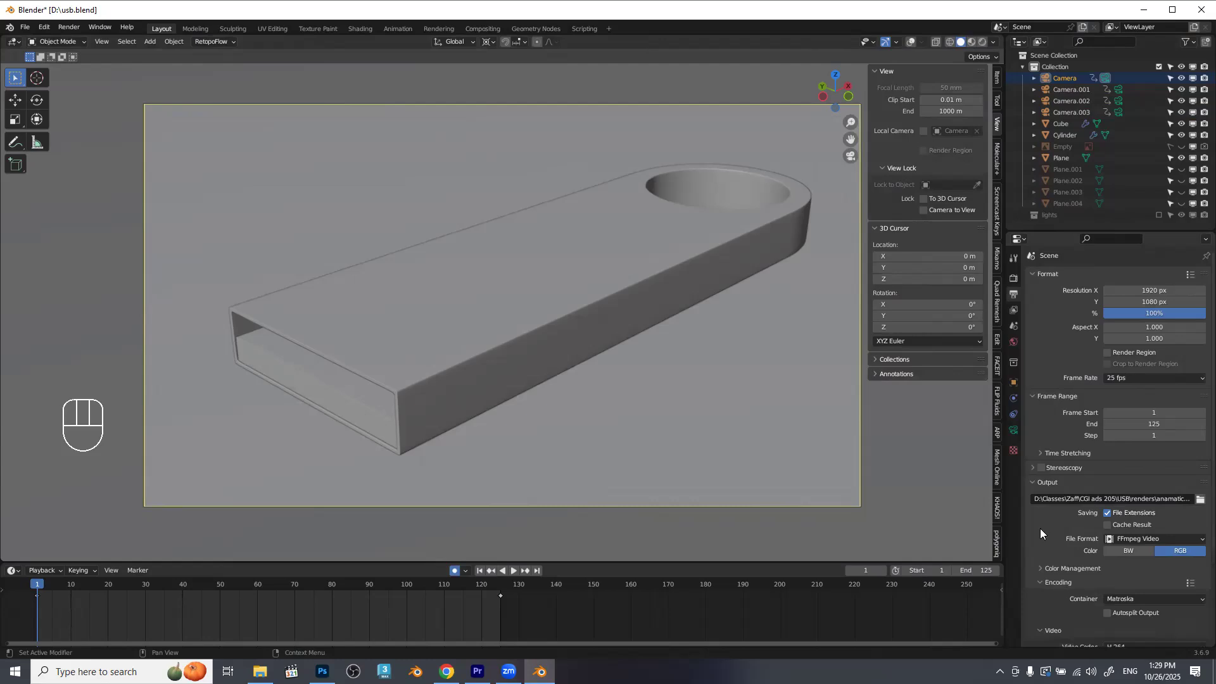
{"action": "scroll", "coordinate": [1040, 529], "scroll_direction": "down", "scroll_amount": 5}
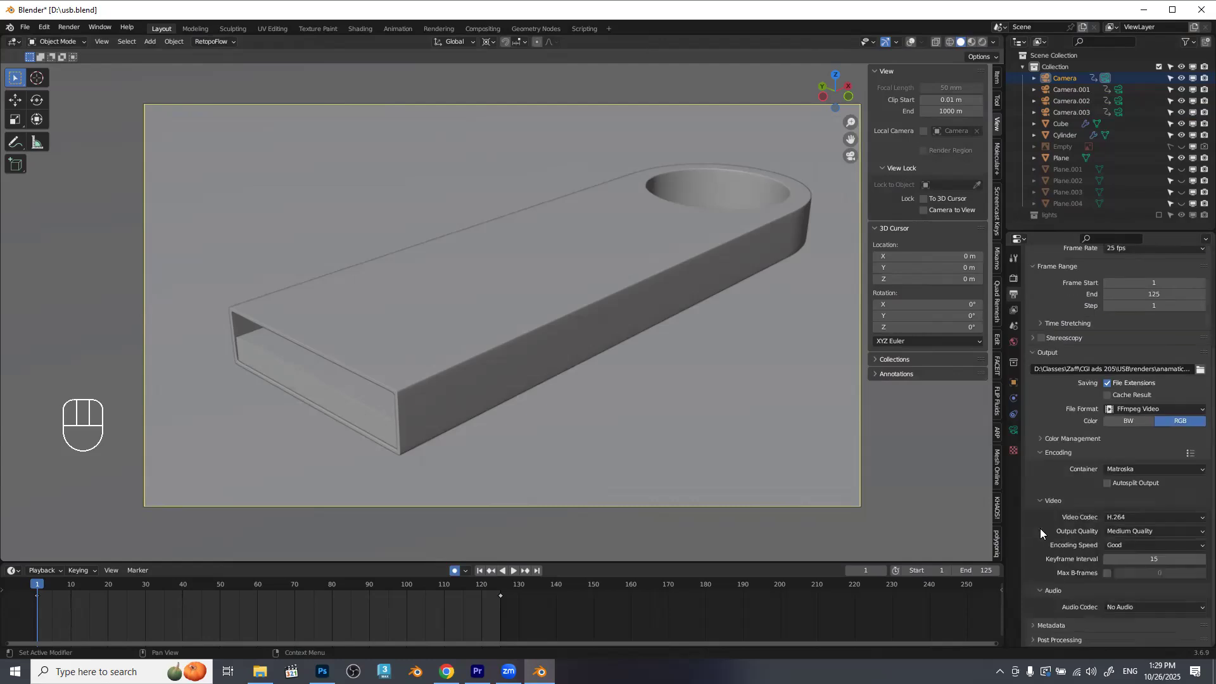
{"action": "left_click", "coordinate": [1145, 469]}
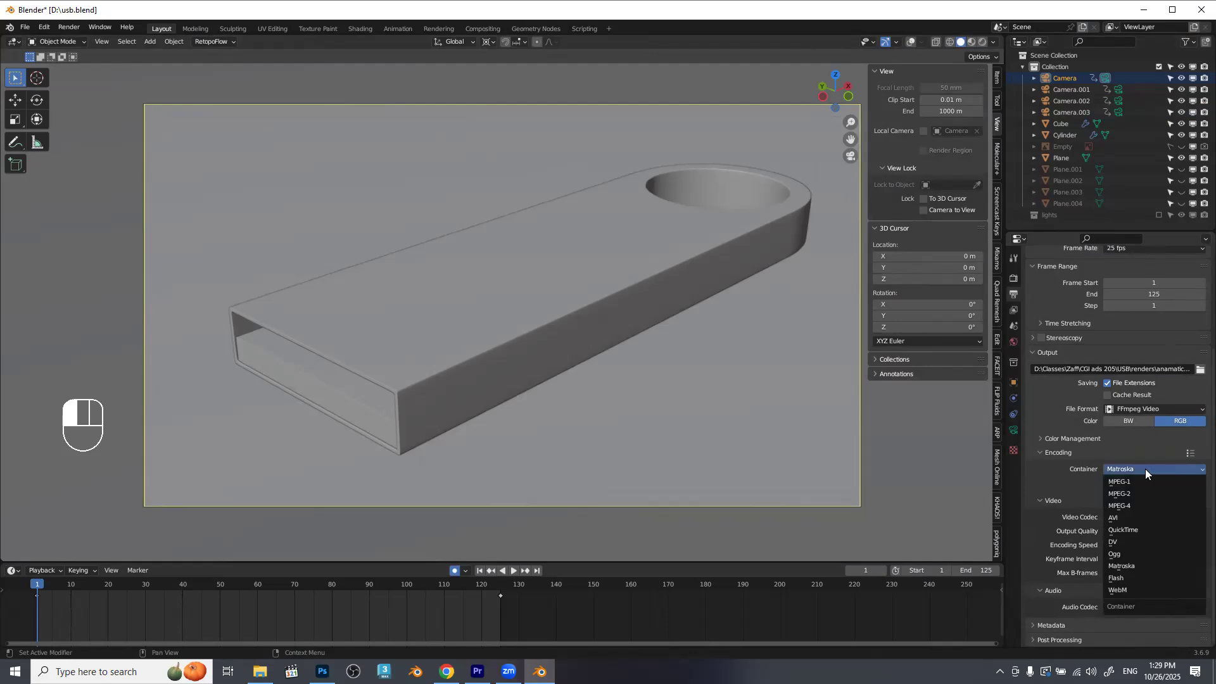
{"action": "left_click", "coordinate": [1134, 507]}
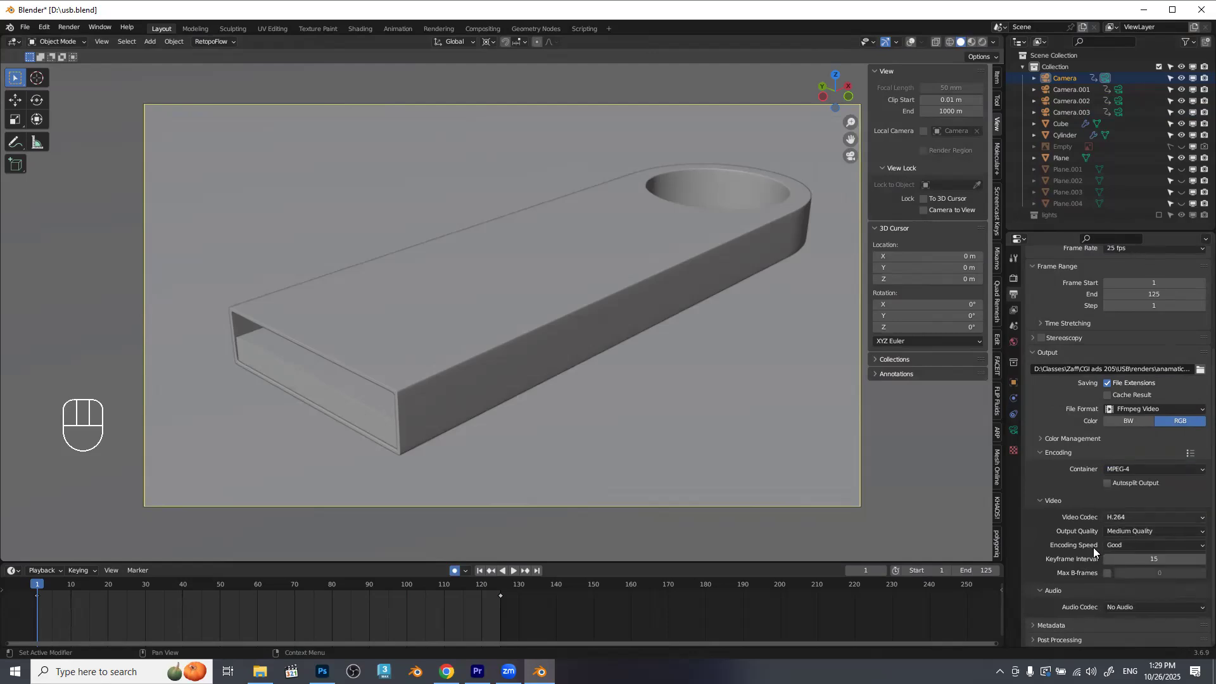
{"action": "left_click", "coordinate": [1147, 532]}
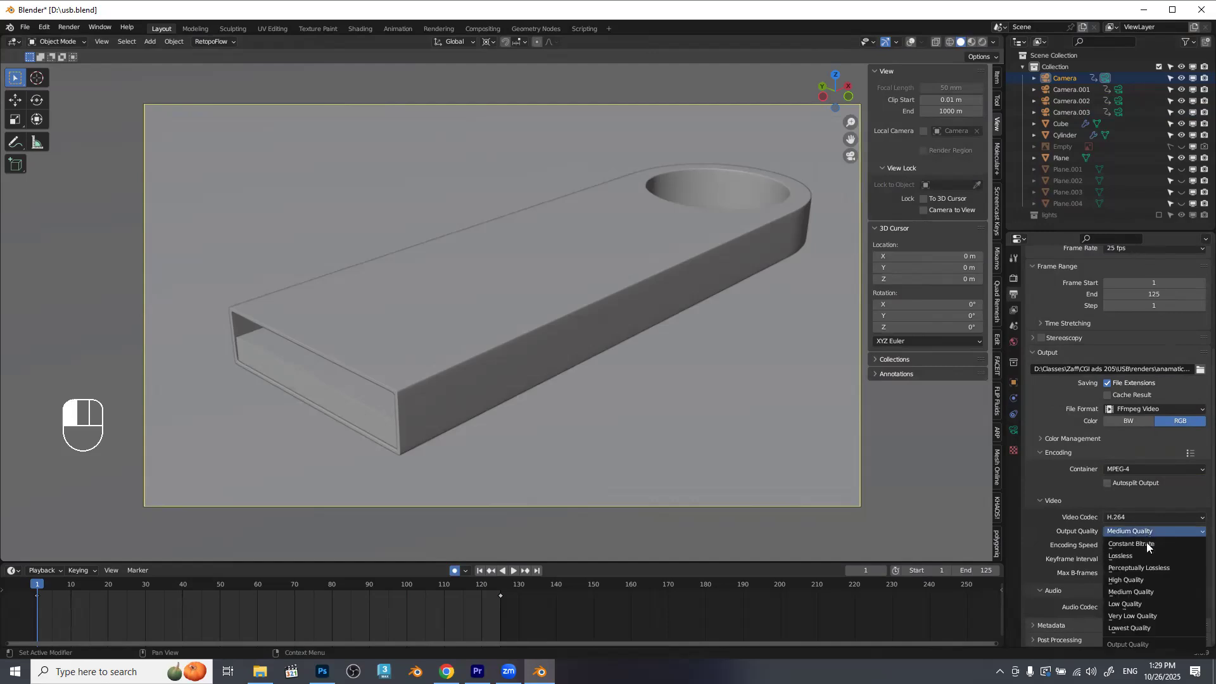
{"action": "left_click", "coordinate": [1147, 582]}
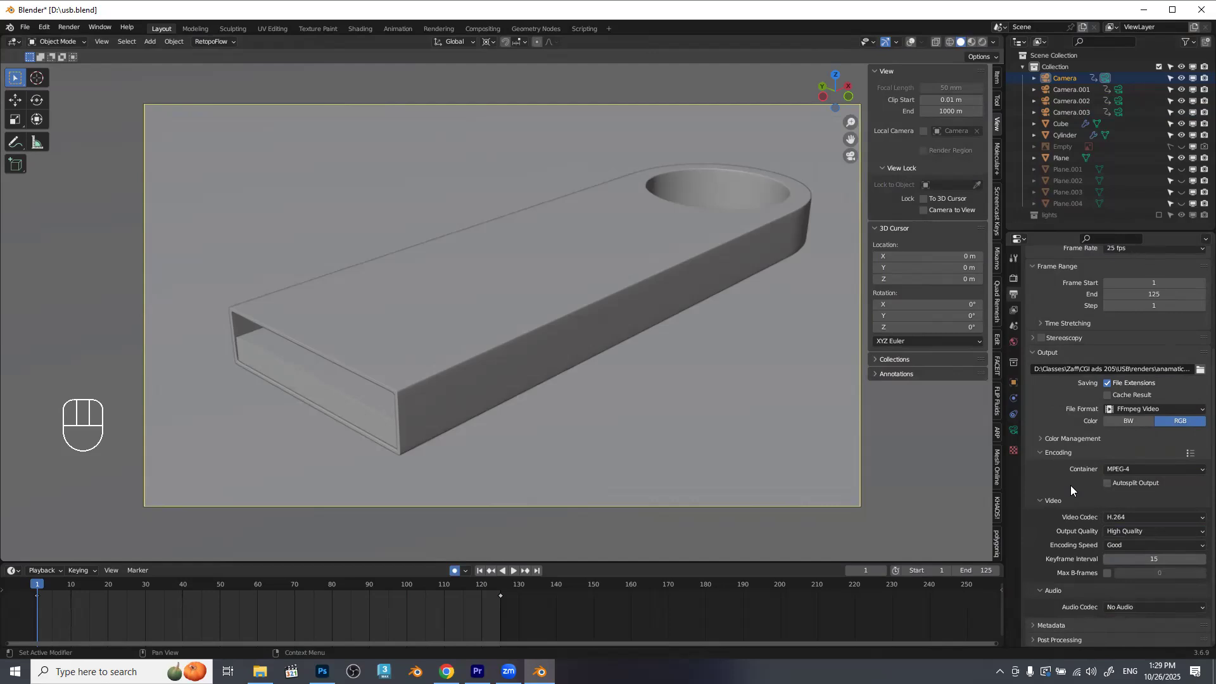
Render the first camera's shot as a viewport animation in solid shading and close the render window.
{"action": "left_click", "coordinate": [104, 42]}
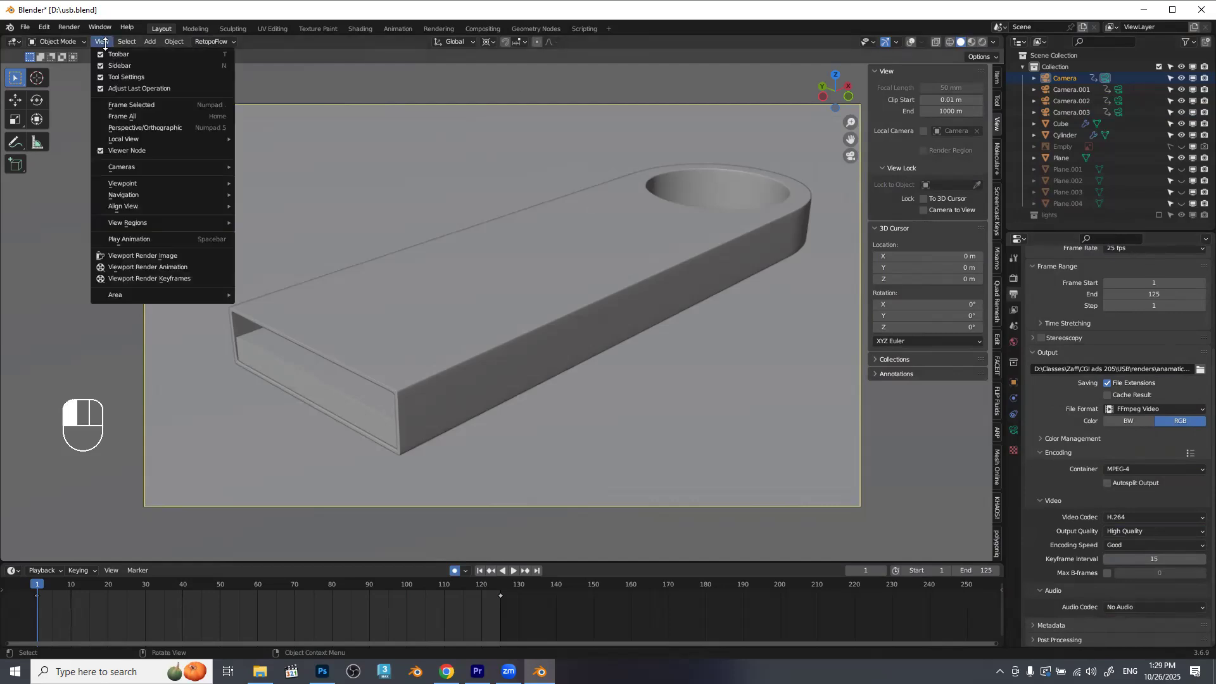
{"action": "left_click", "coordinate": [131, 267]}
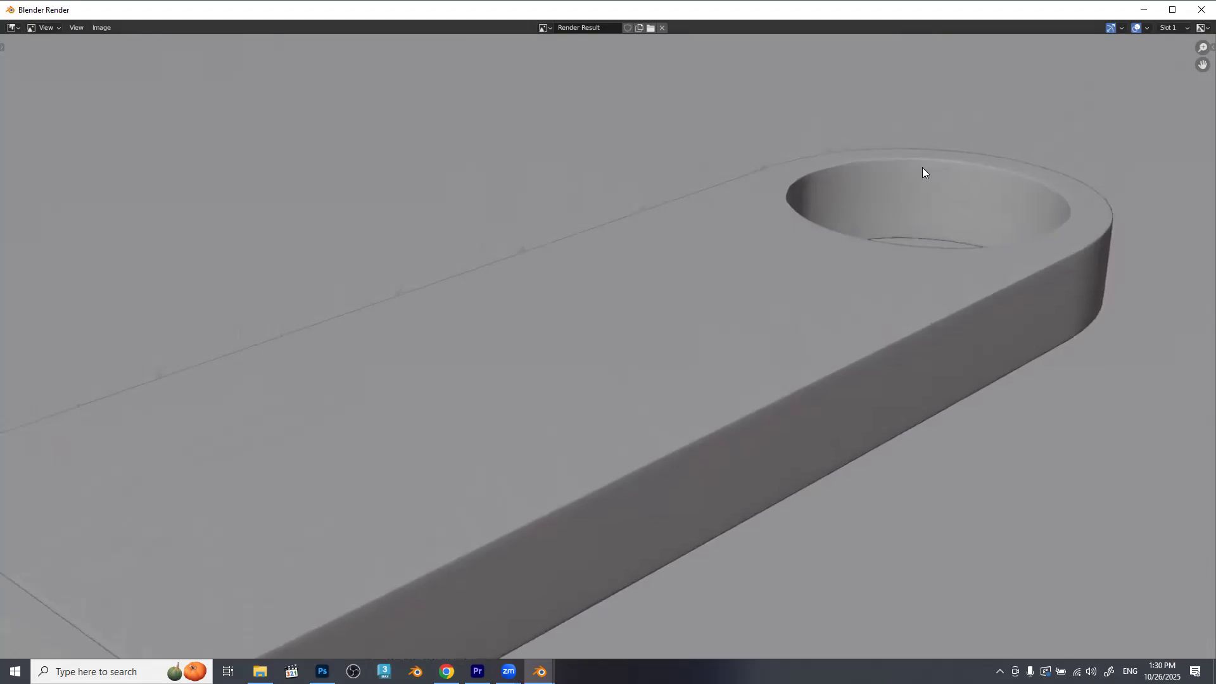
{"action": "key", "text": "Escape"}
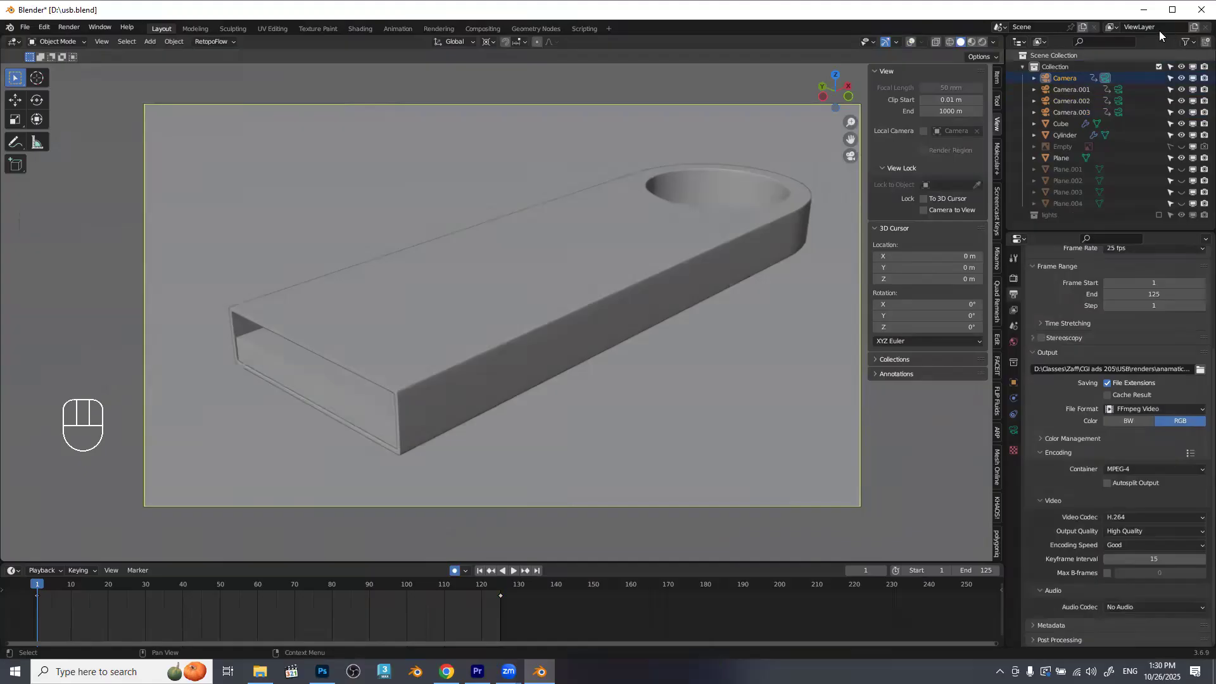
Switch the viewport to Material Preview shading and render the first camera's shot as a viewport animation.
{"action": "left_click", "coordinate": [972, 42]}
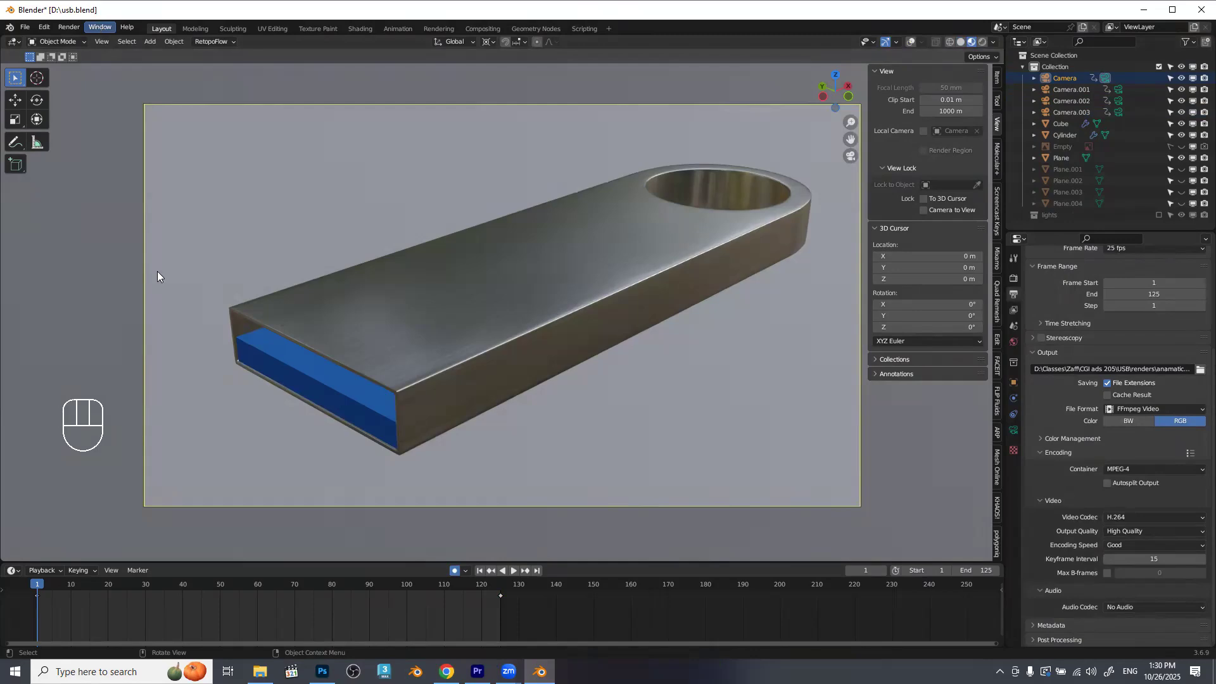
{"action": "key", "text": "F12"}
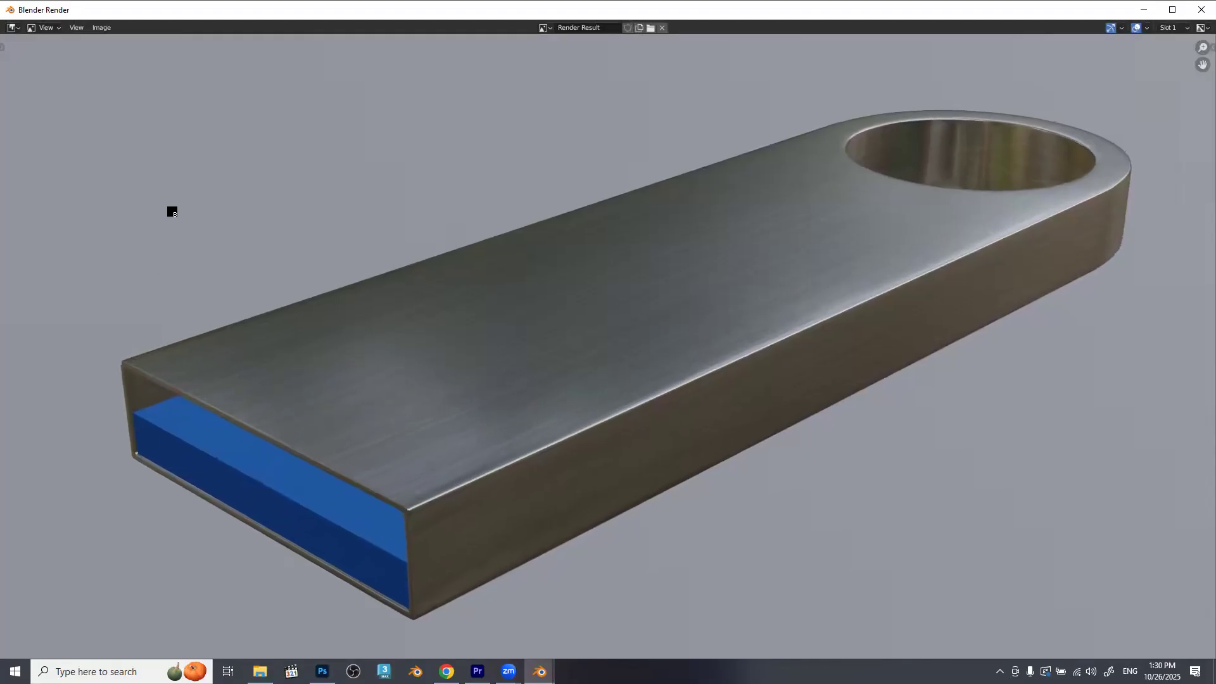
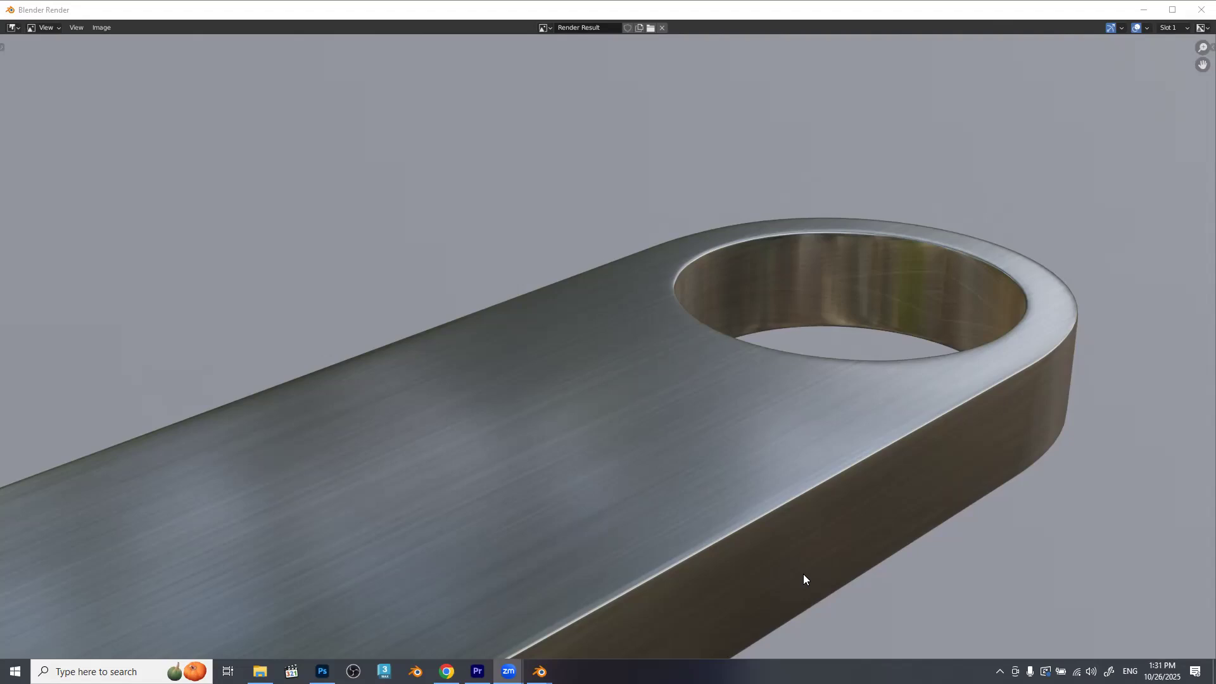
Close the render window, make Camera.001 the active camera, and set the output file name to "cam02" in the anamatics folder.
{"action": "left_click", "coordinate": [1202, 9]}
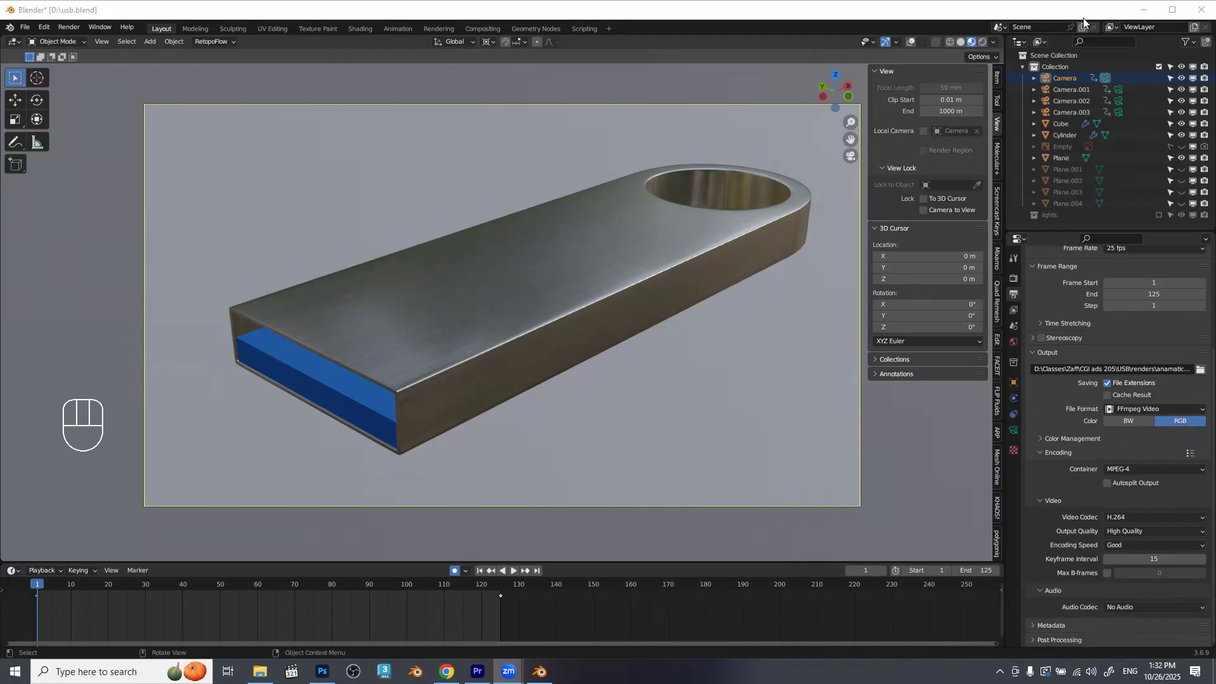
{"action": "left_click", "coordinate": [1119, 92]}
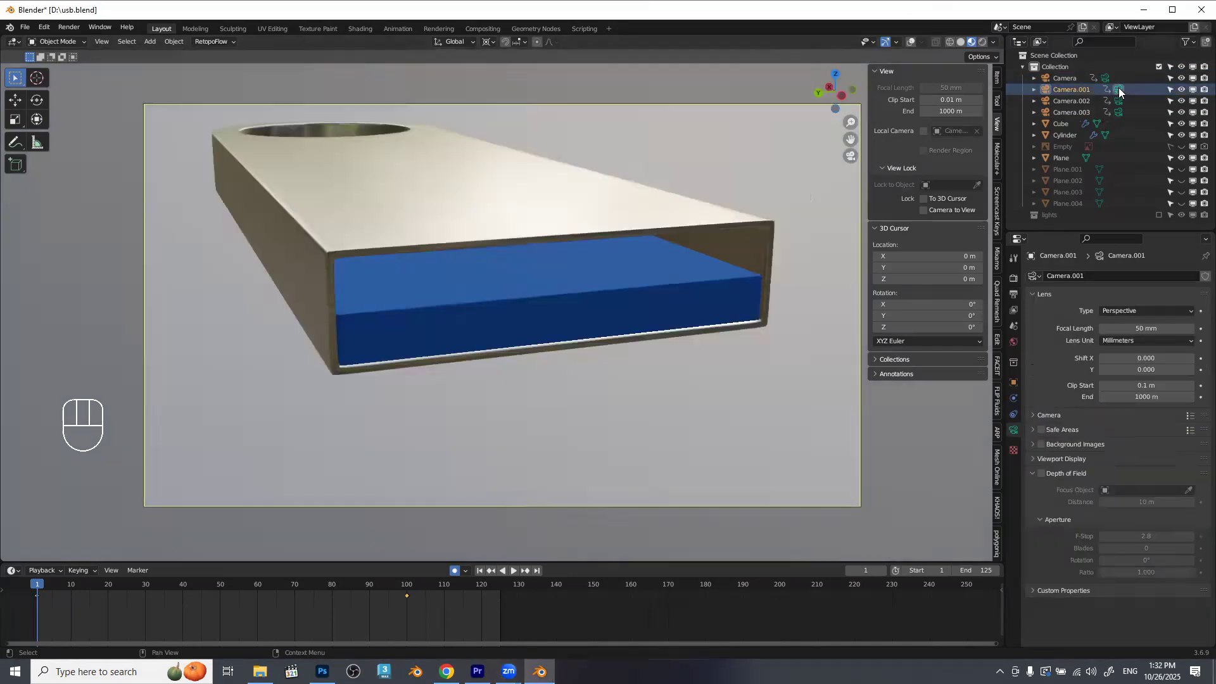
{"action": "left_click", "coordinate": [1013, 295]}
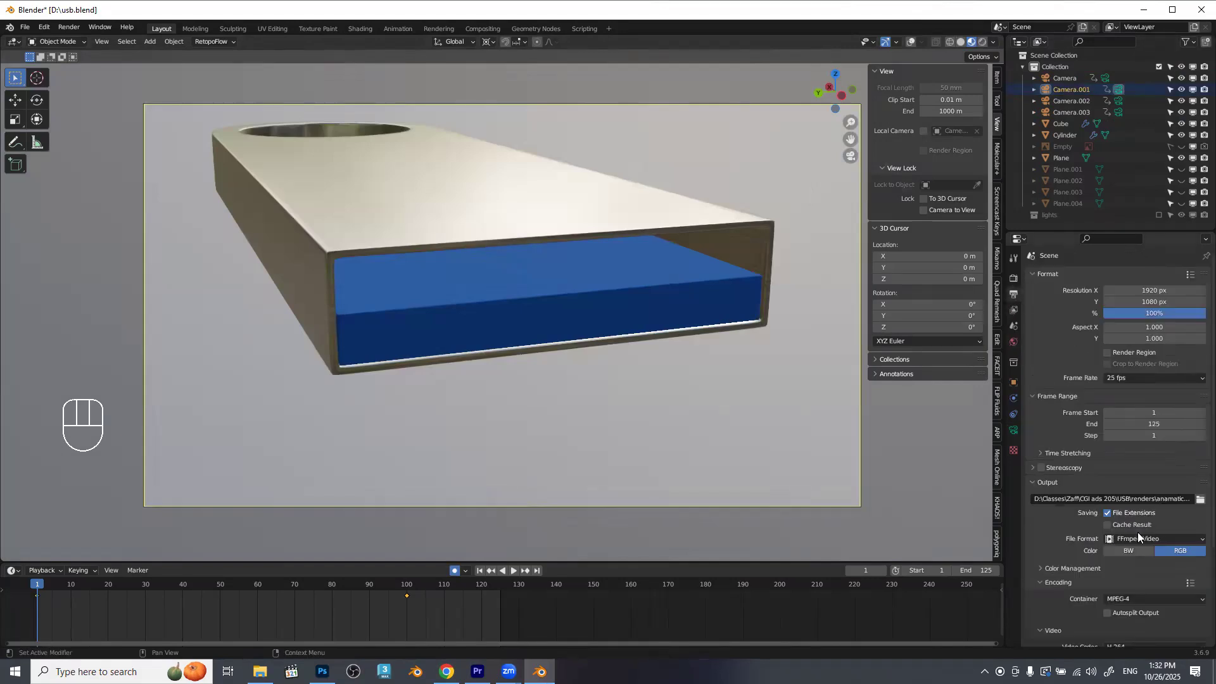
{"action": "left_click", "coordinate": [1199, 500]}
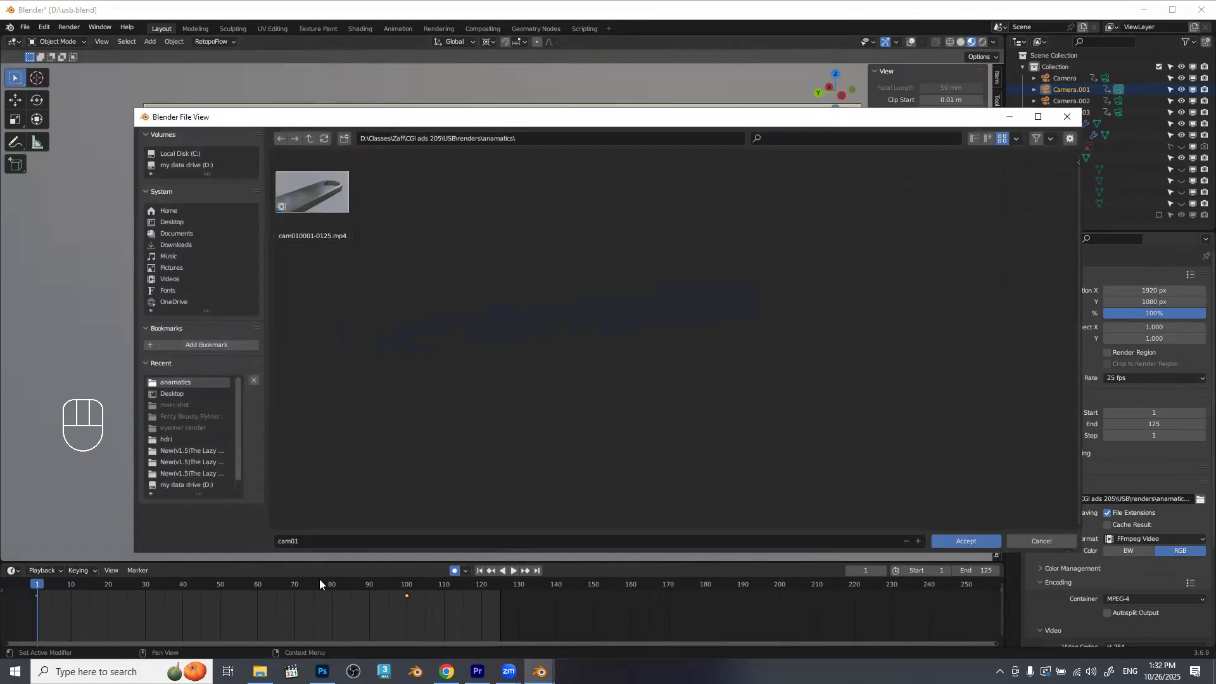
{"action": "left_click", "coordinate": [320, 538]}
{"action": "key", "text": "BackSpace"}
{"action": "type", "text": "2"}
{"action": "left_click", "coordinate": [973, 542]}
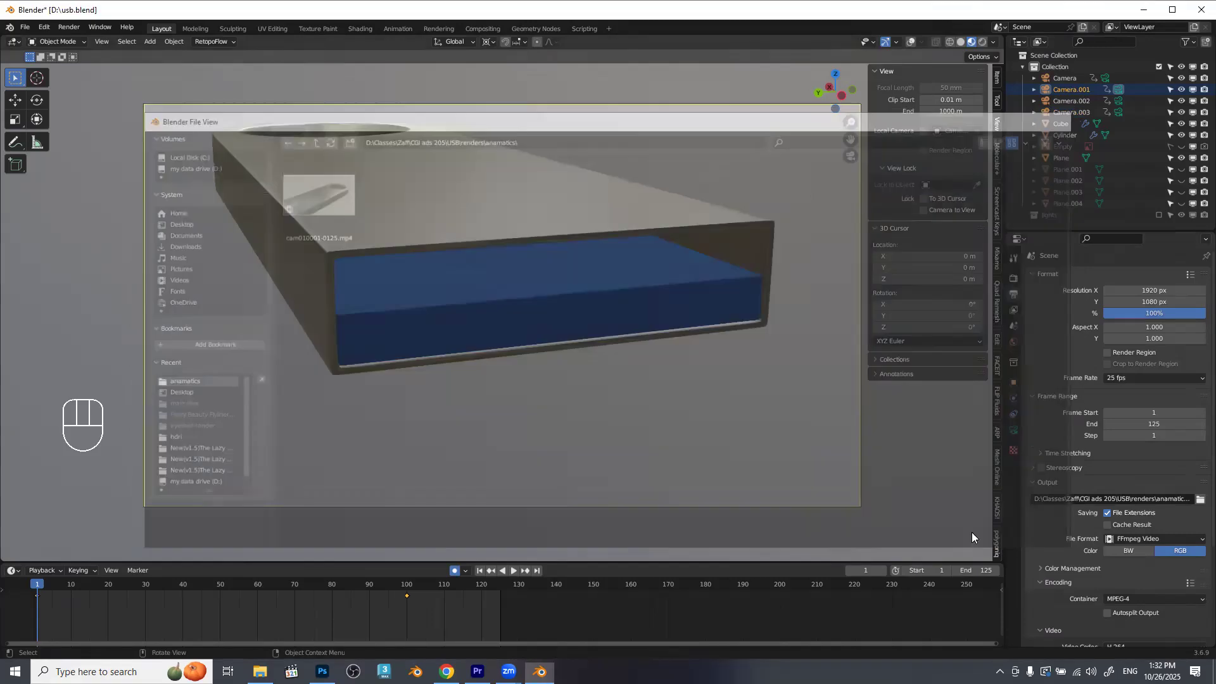
Rename the first two cameras in the scene collection as "cam01" and "cam02".
{"action": "left_click", "coordinate": [1064, 77]}
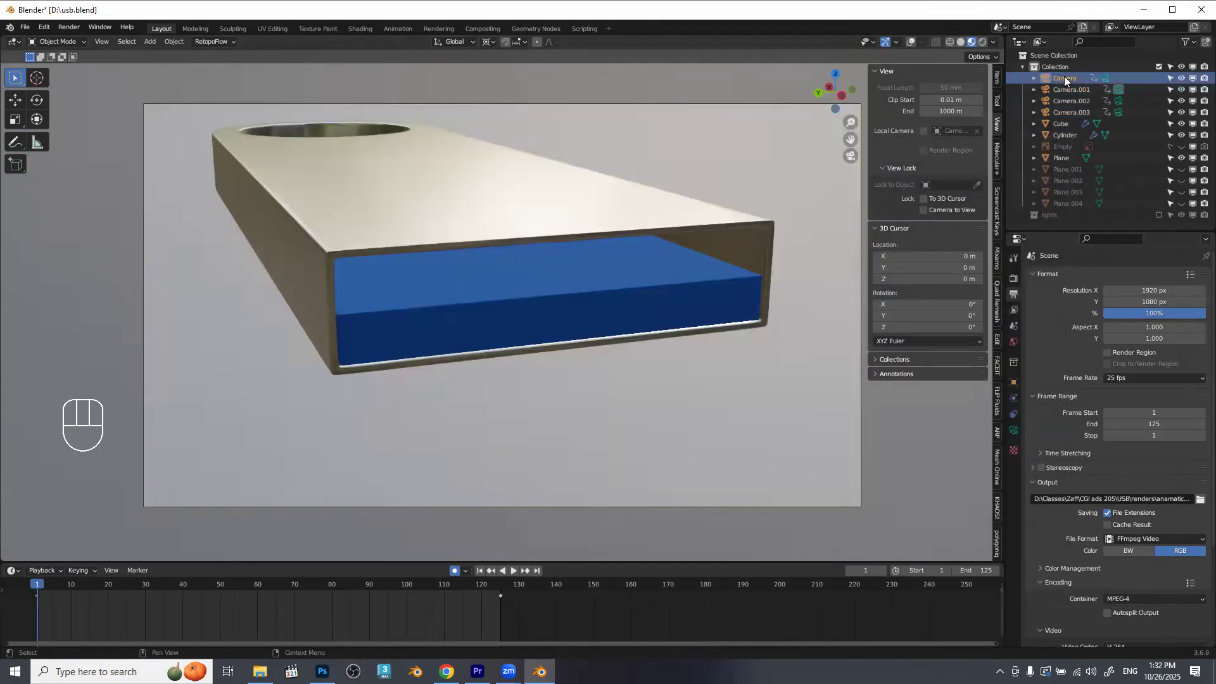
{"action": "double_click", "coordinate": [1064, 77]}
{"action": "type", "text": "cam01"}
{"action": "key", "text": "Return"}
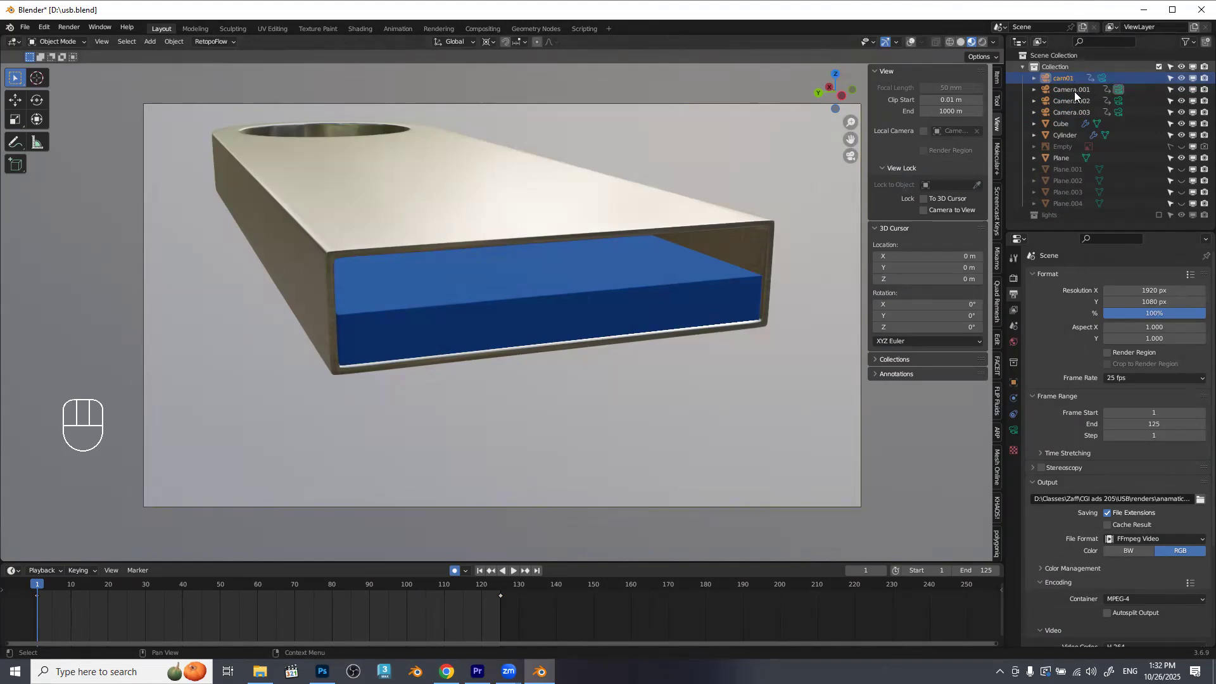
{"action": "double_click", "coordinate": [1073, 90]}
{"action": "type", "text": "cam02"}
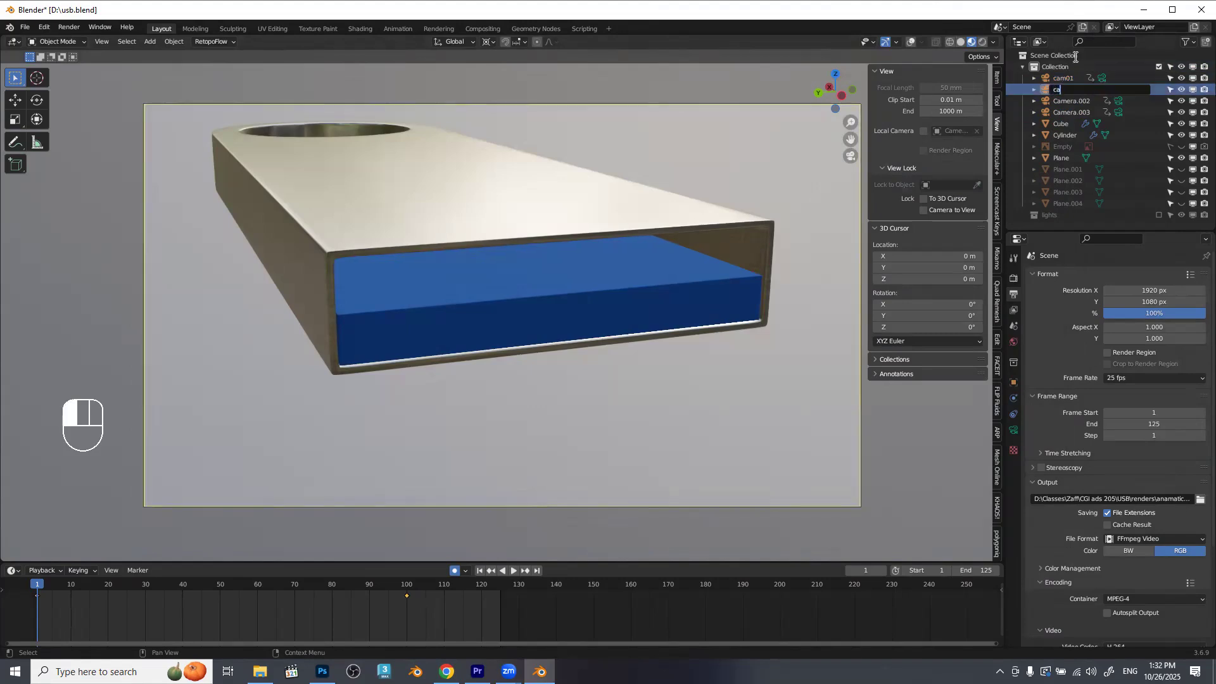
{"action": "key", "text": "Return"}
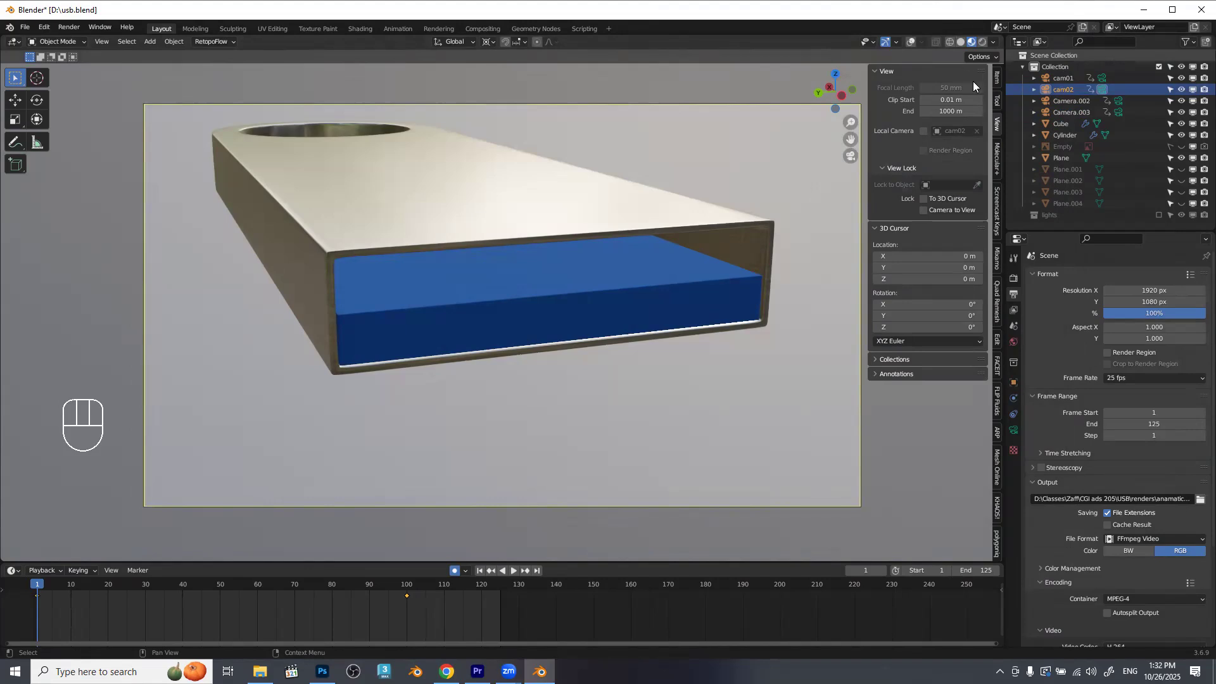
Rename Camera.002 as "cam03" and Camera.003 as "cam04".
{"action": "left_click", "coordinate": [1078, 97]}
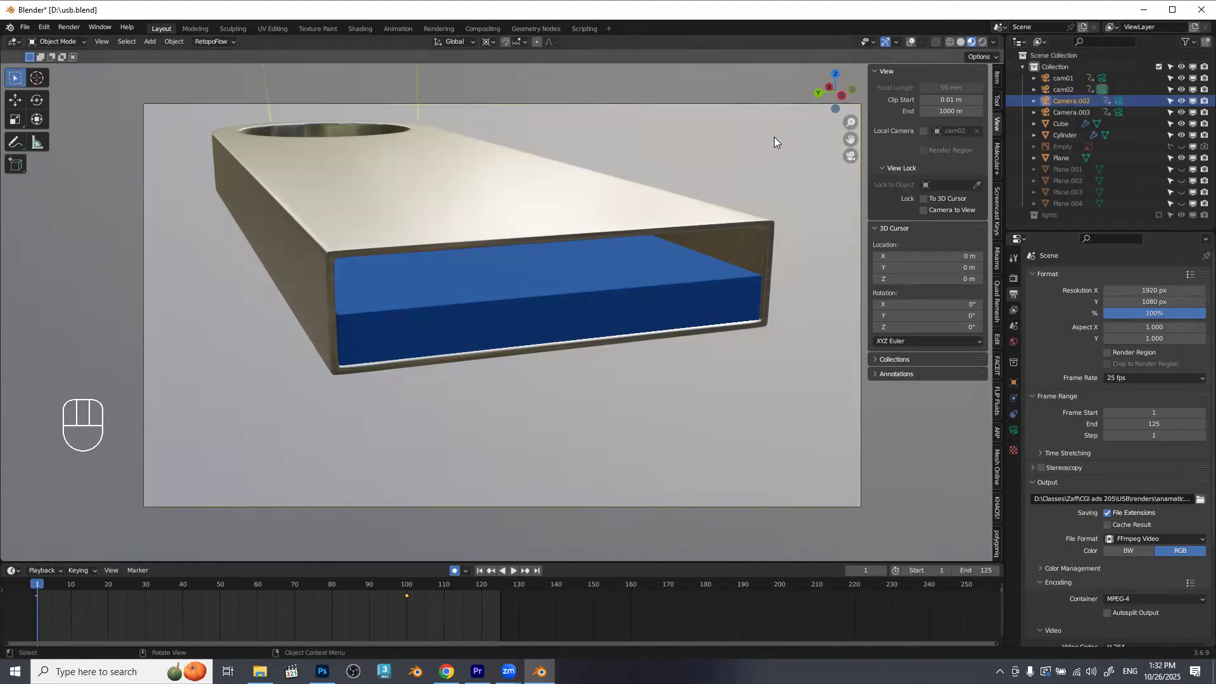
{"action": "key", "text": "F2"}
{"action": "type", "text": "c"}
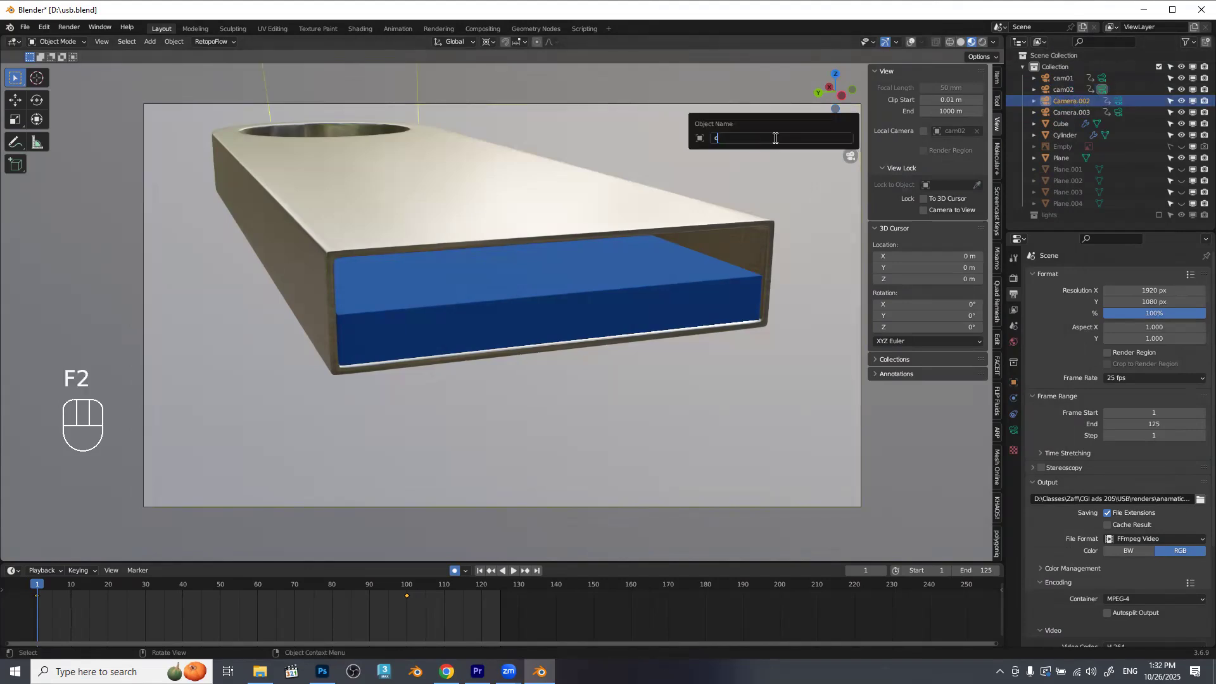
{"action": "type", "text": "am03"}
{"action": "key", "text": "Return"}
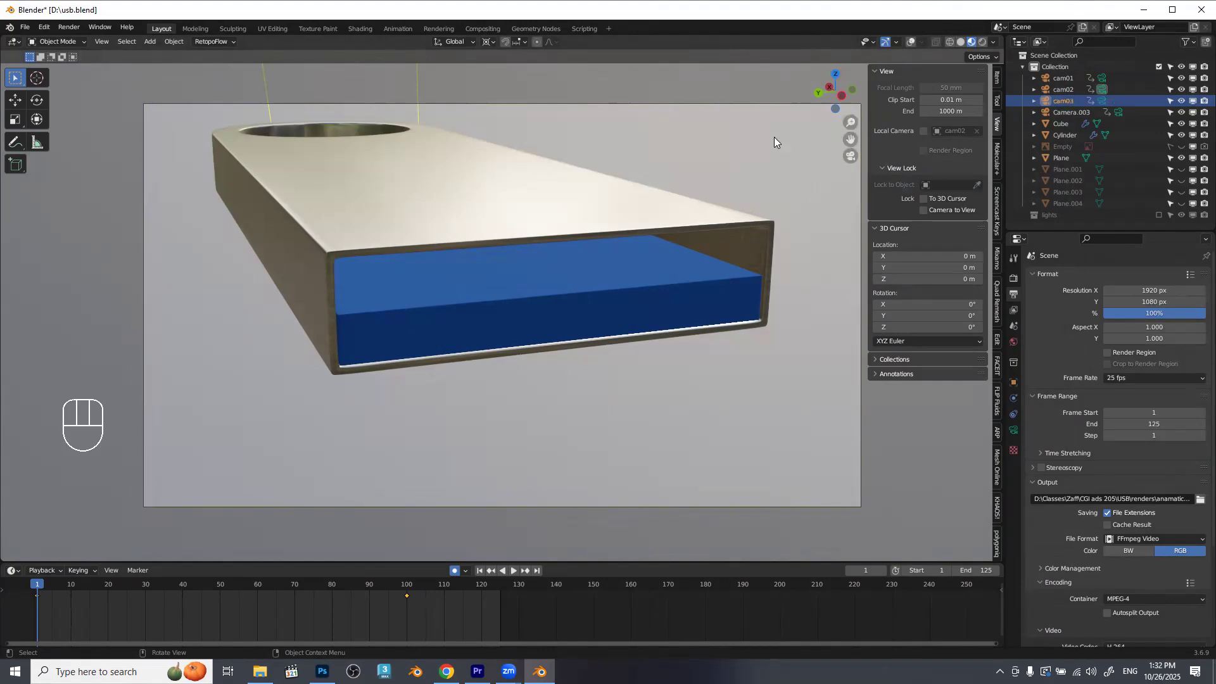
{"action": "left_click", "coordinate": [1058, 115]}
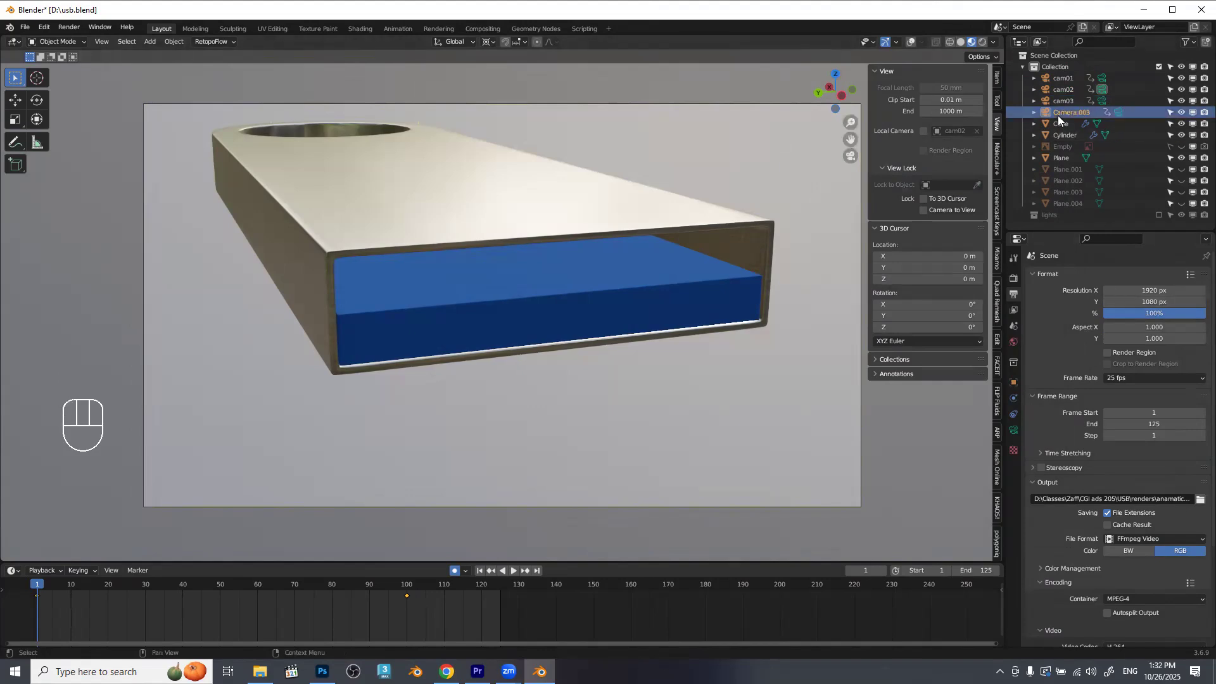
{"action": "key", "text": "F2"}
{"action": "type", "text": "cam04"}
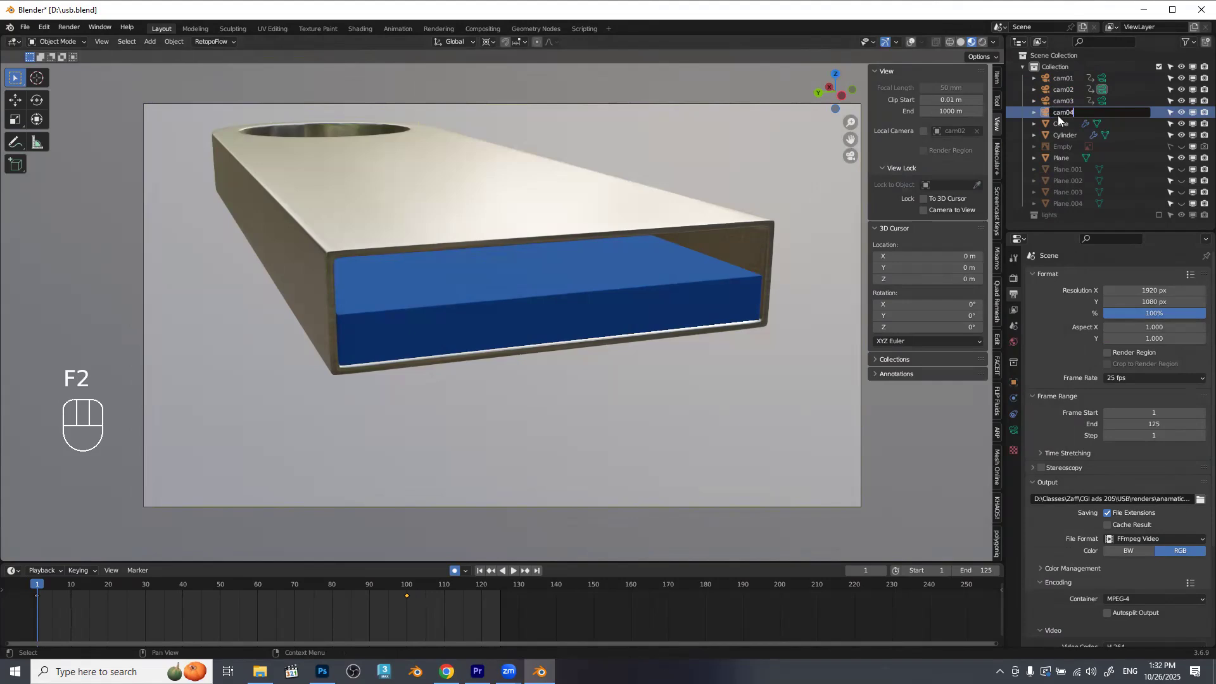
{"action": "key", "text": "Return"}
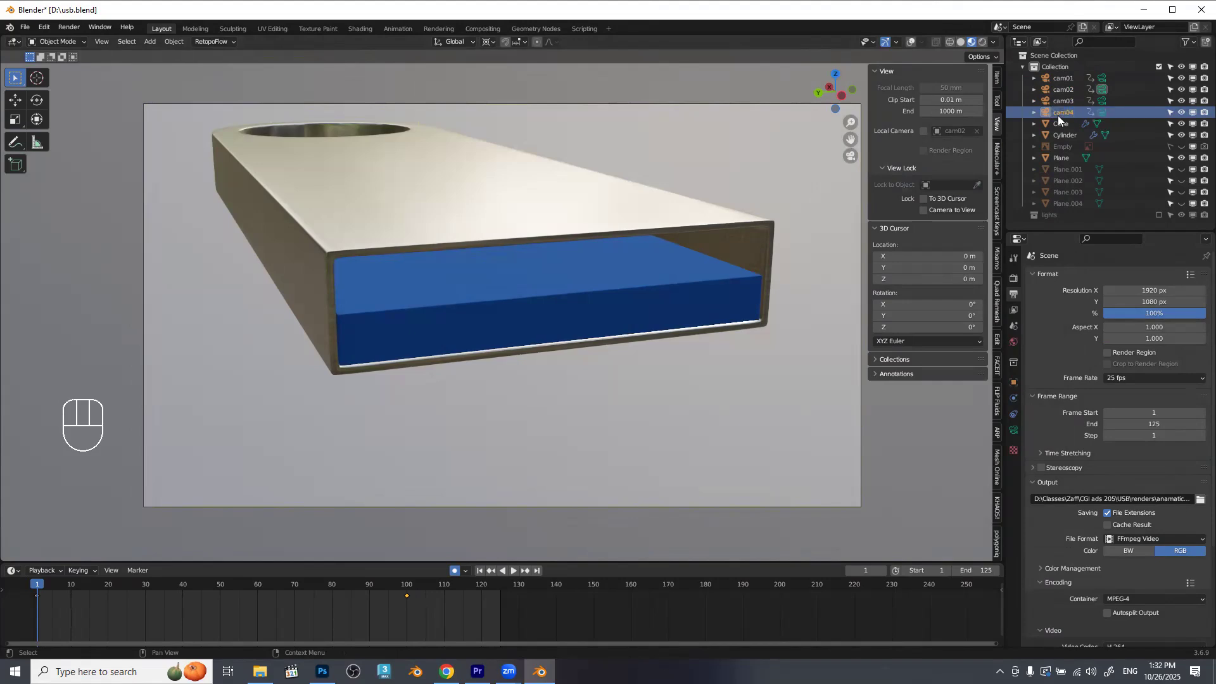
Check the output path, render the cam02 shot as a viewport animation, and close the render window.
{"action": "left_click", "coordinate": [1159, 499]}
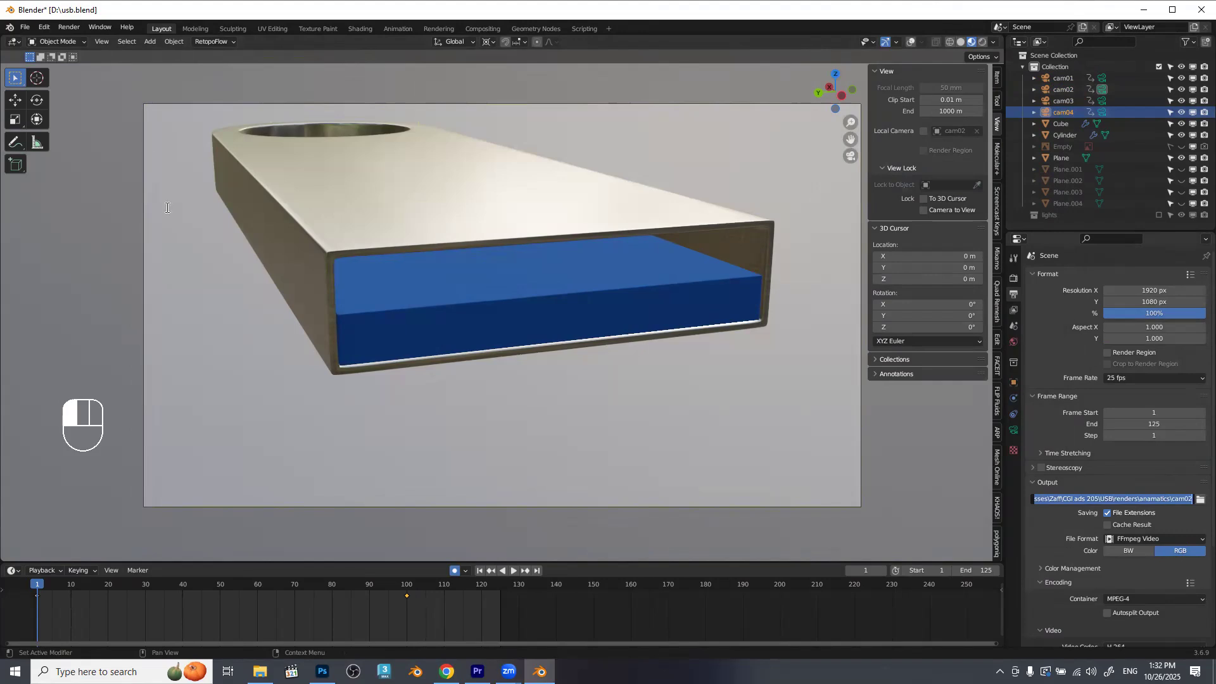
{"action": "left_click", "coordinate": [98, 38]}
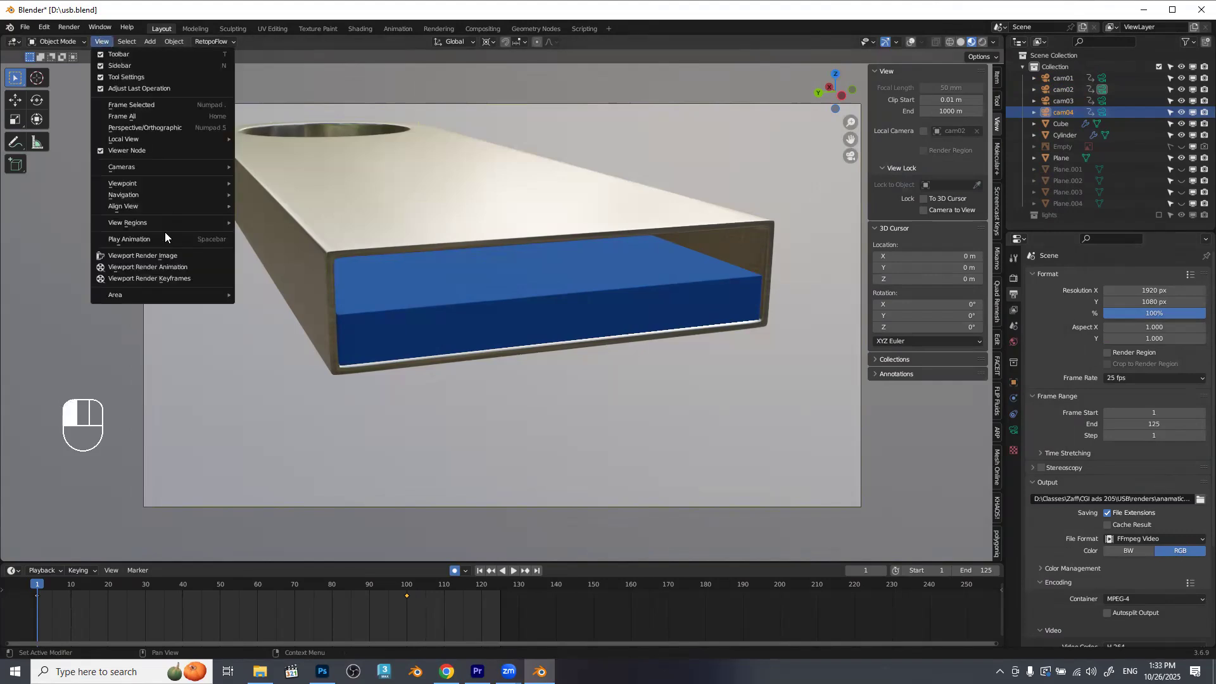
{"action": "left_click", "coordinate": [153, 266]}
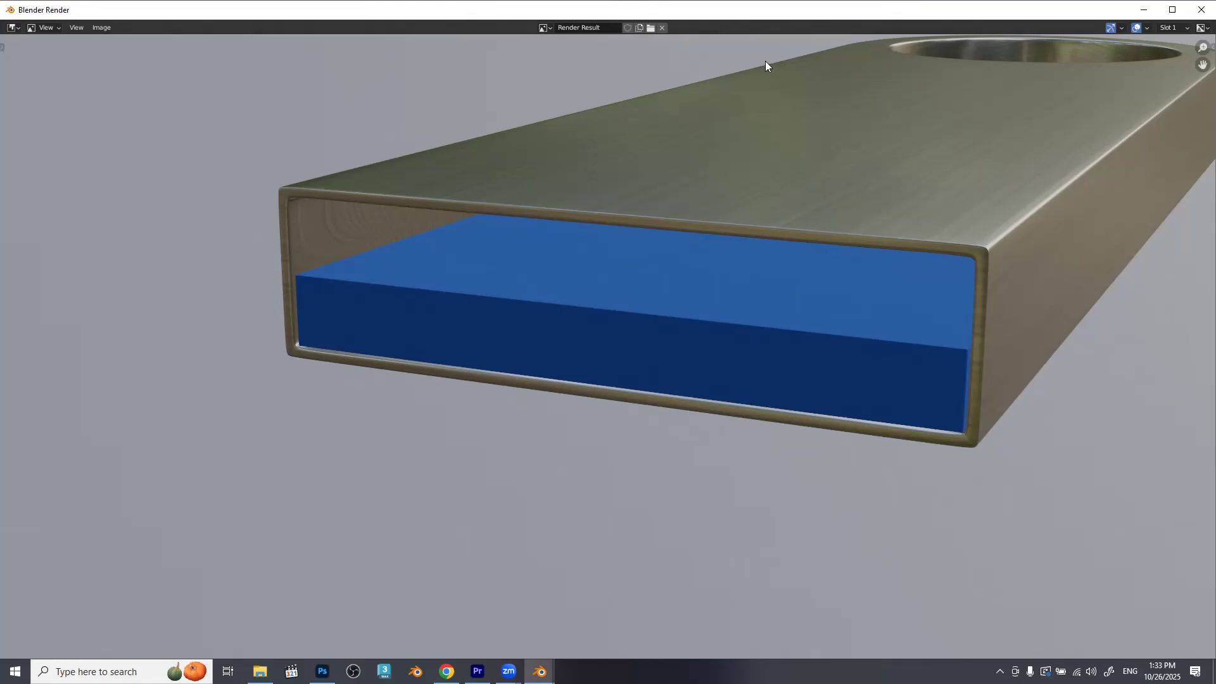
{"action": "left_click", "coordinate": [1199, 12]}
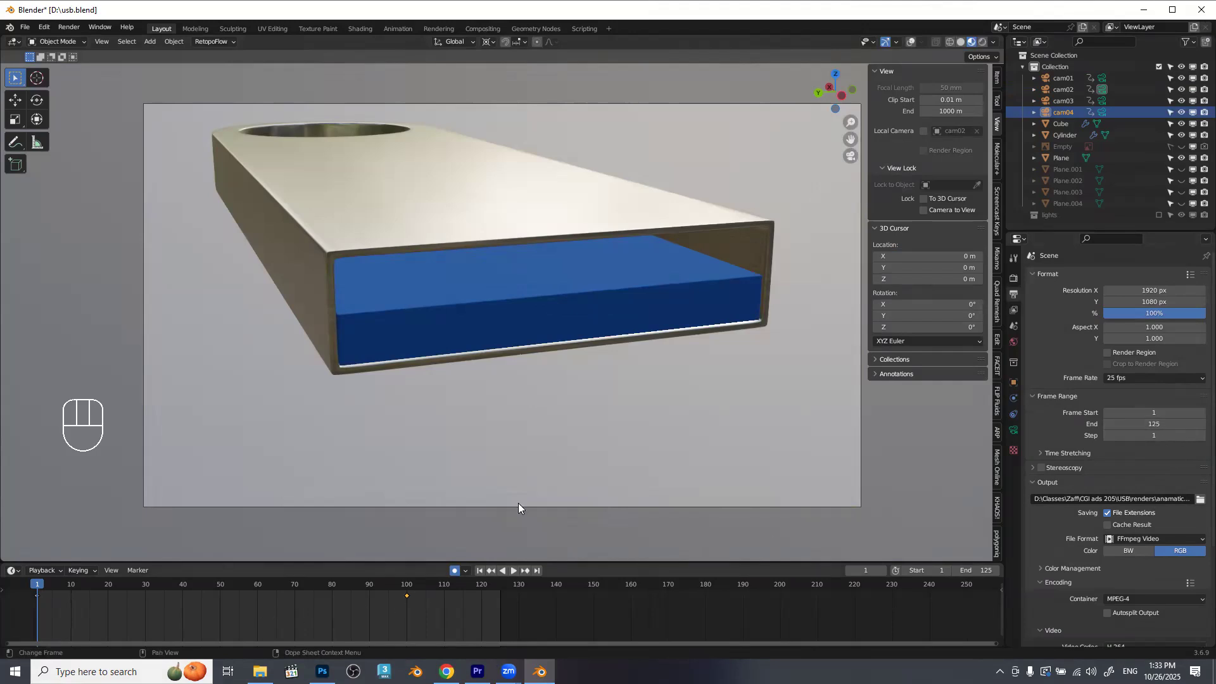
Make cam03 the active camera and set the scene's end frame to 100.
{"action": "left_click", "coordinate": [1104, 101]}
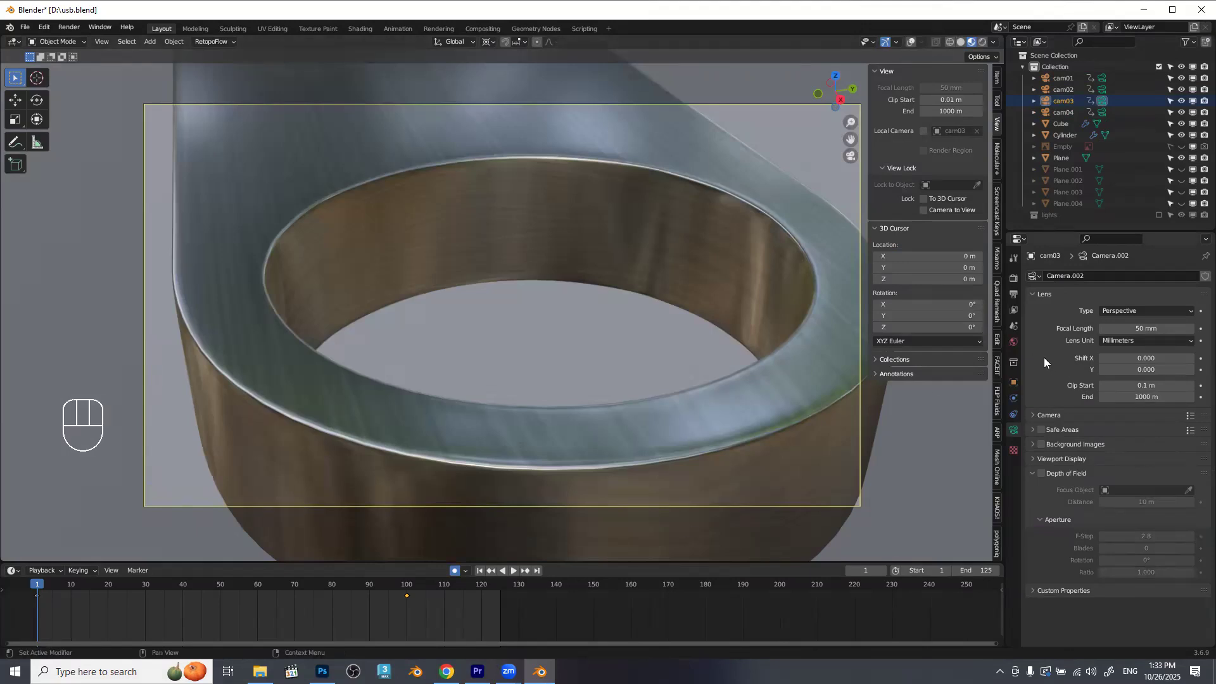
{"action": "left_click", "coordinate": [1013, 295]}
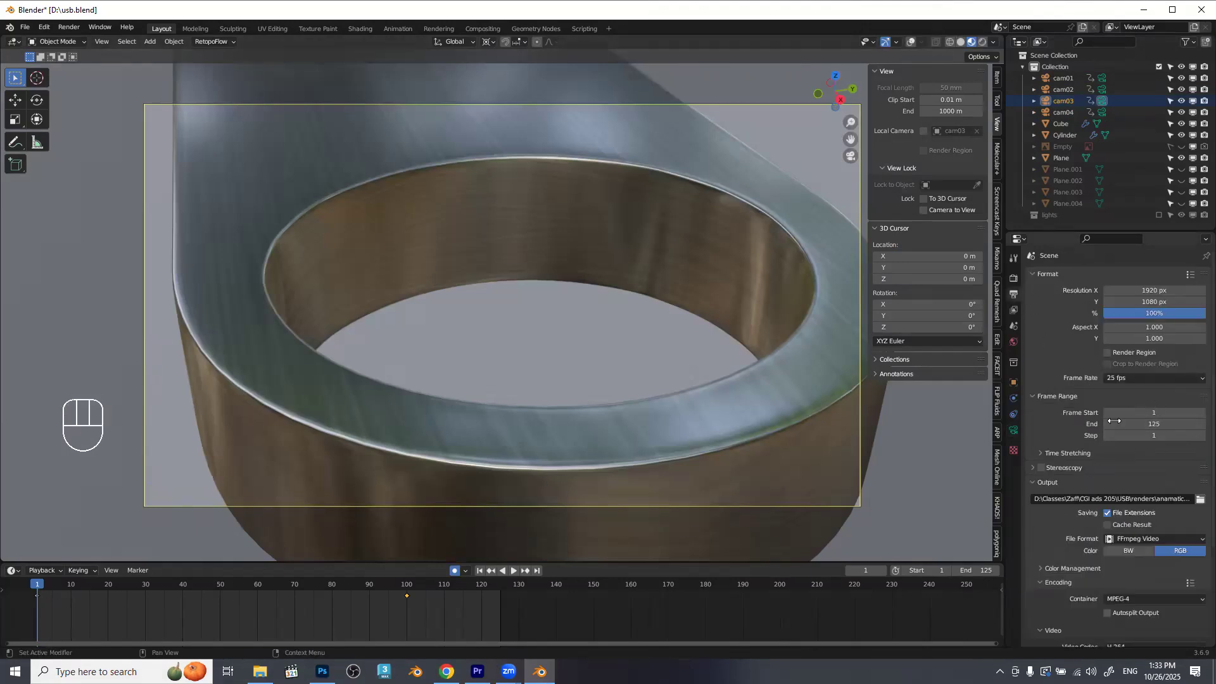
{"action": "left_click", "coordinate": [1179, 425]}
{"action": "type", "text": "100"}
{"action": "key", "text": "Return"}
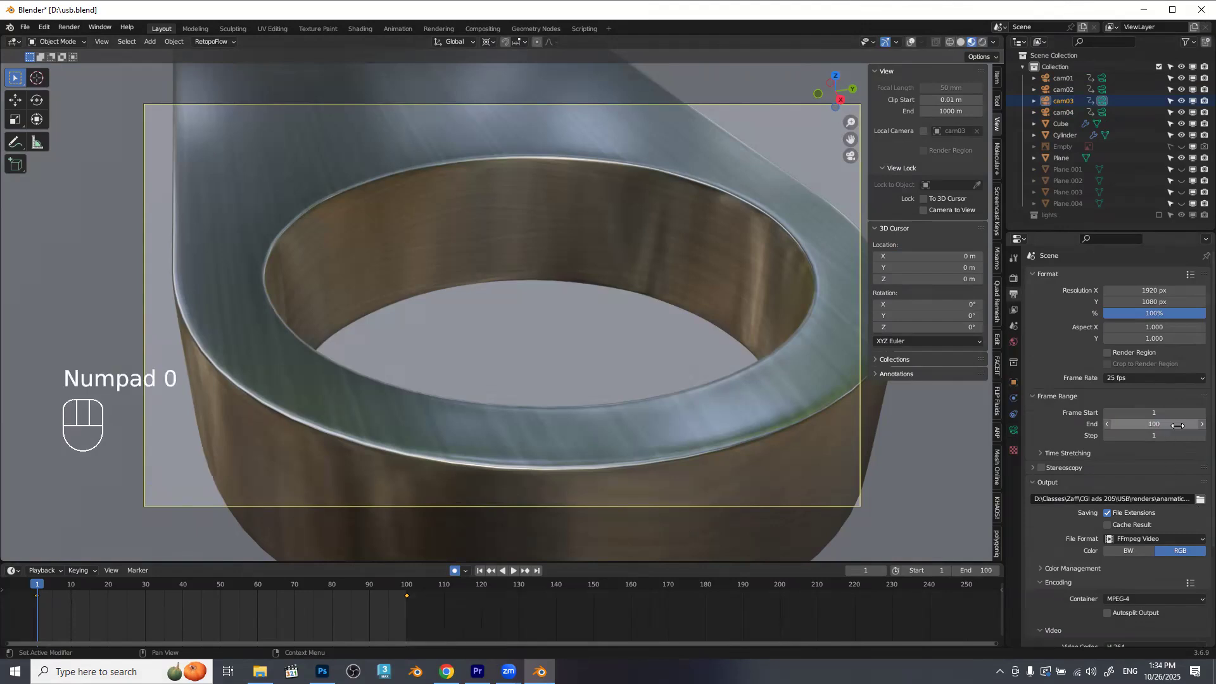
Change the file name in the render output path to "cam03".
{"action": "left_click", "coordinate": [1178, 499]}
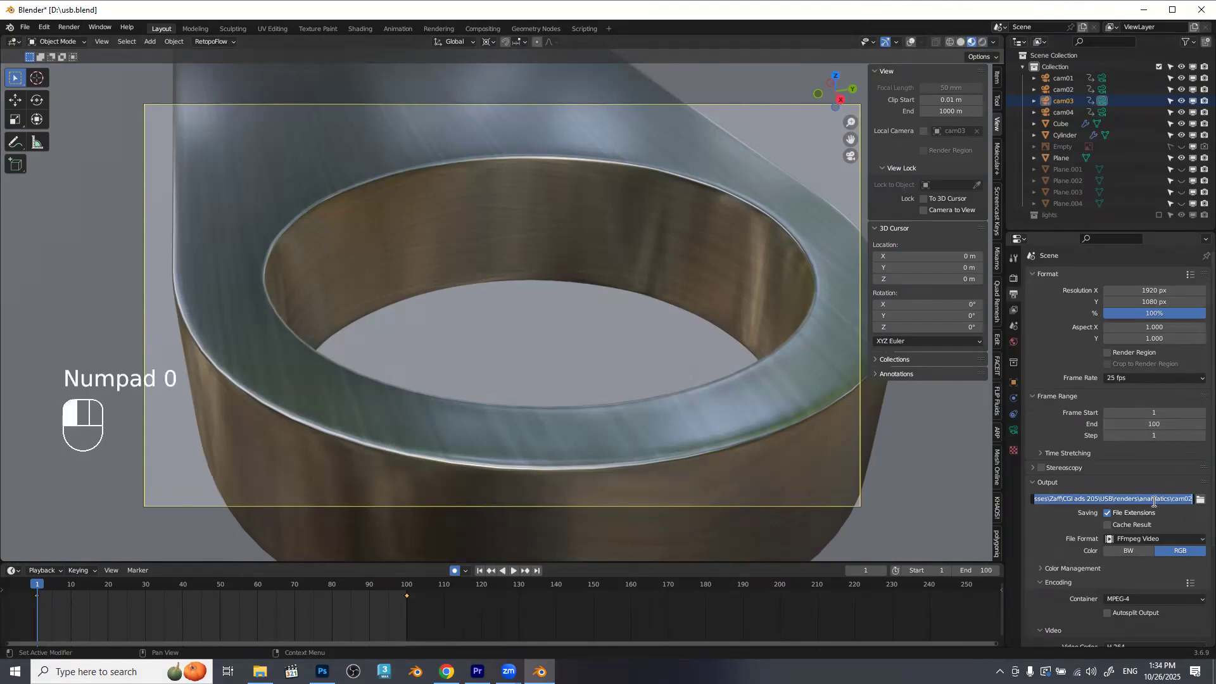
{"action": "left_click", "coordinate": [1179, 498]}
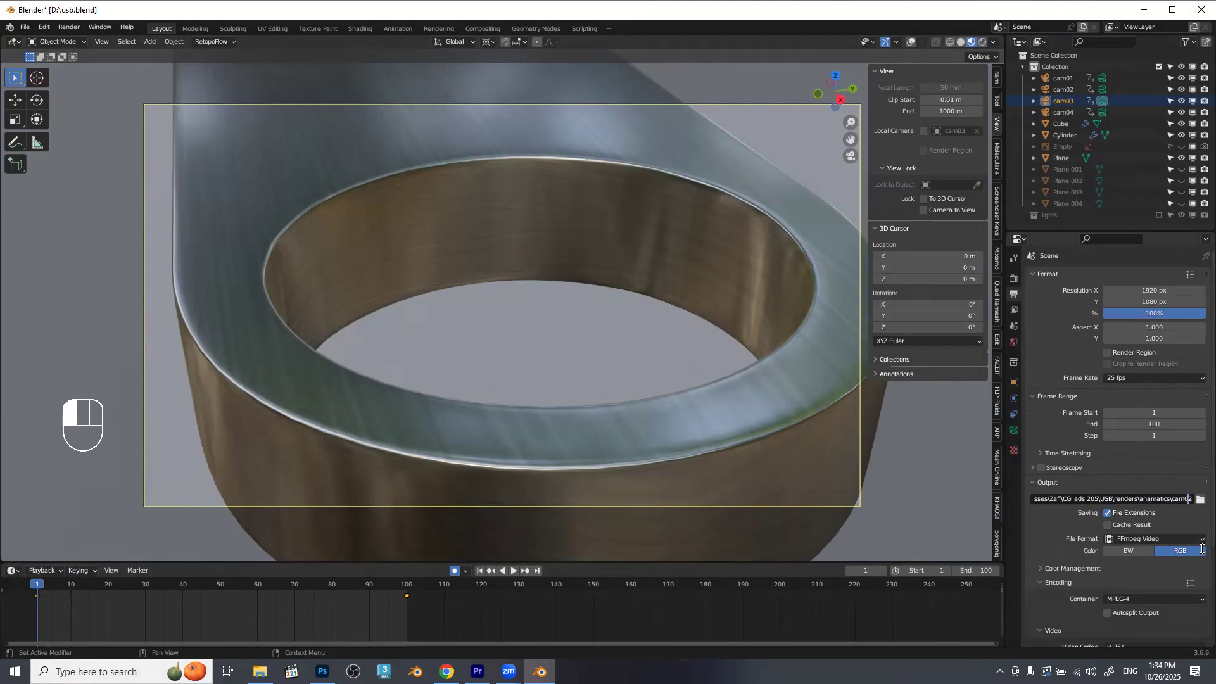
{"action": "key", "text": "BackSpace"}
{"action": "type", "text": "3"}
{"action": "left_click", "coordinate": [1002, 530]}
Render the cam03 shot as a viewport animation and close the render window.
{"action": "left_click", "coordinate": [105, 41]}
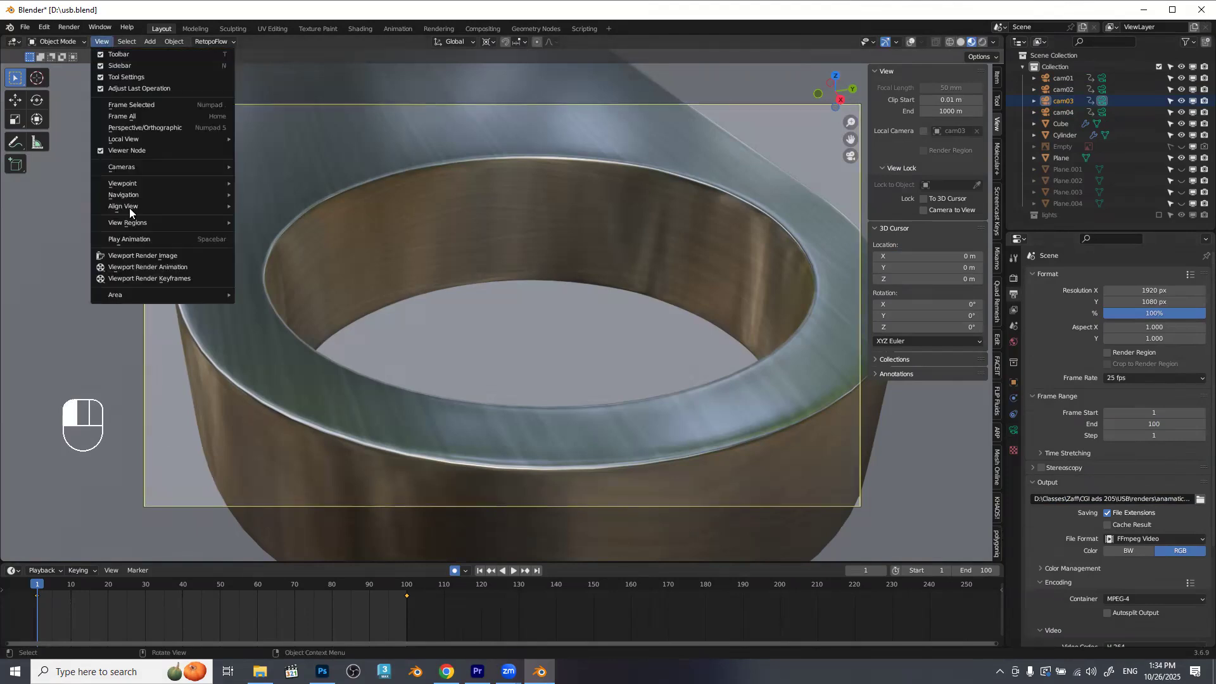
{"action": "left_click", "coordinate": [132, 266]}
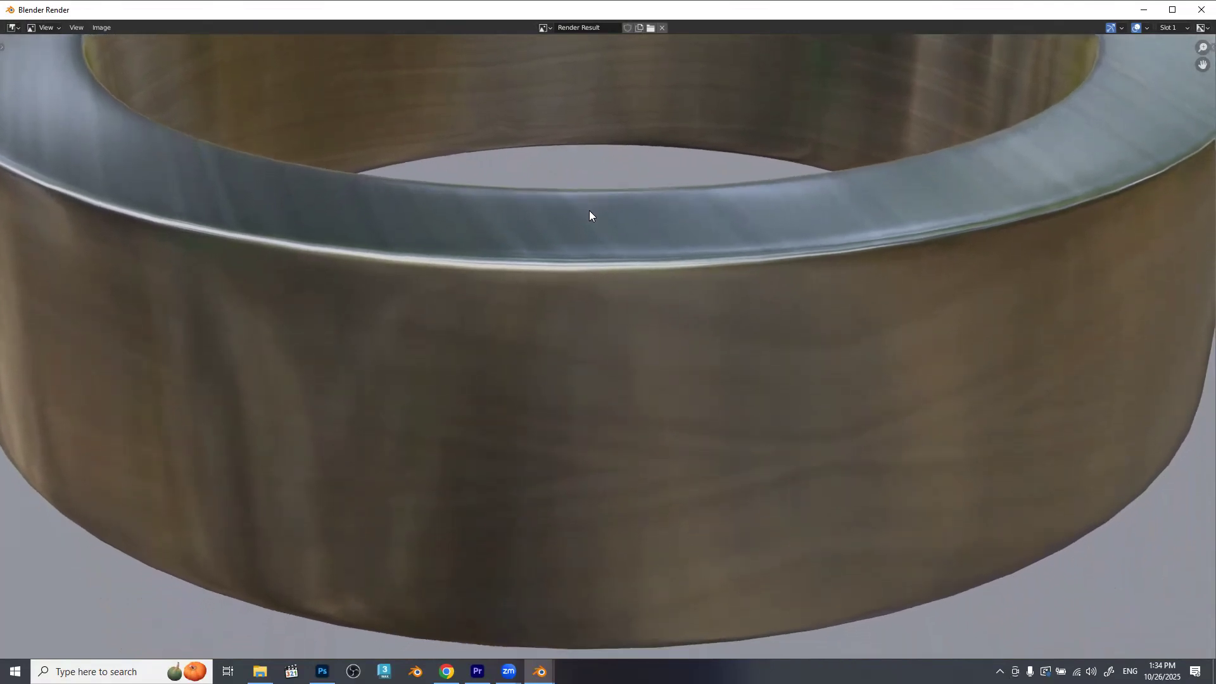
{"action": "left_click", "coordinate": [1201, 10]}
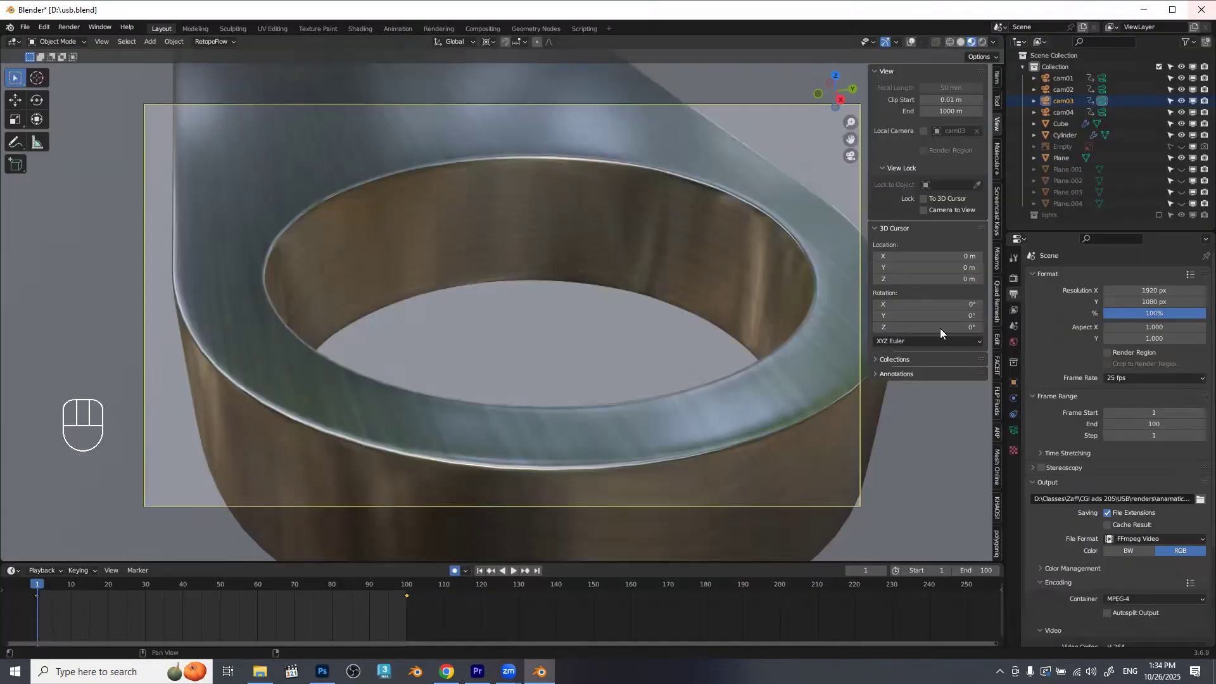
Make cam04 the active camera and change the render output file name to "cam04".
{"action": "left_click", "coordinate": [1105, 113]}
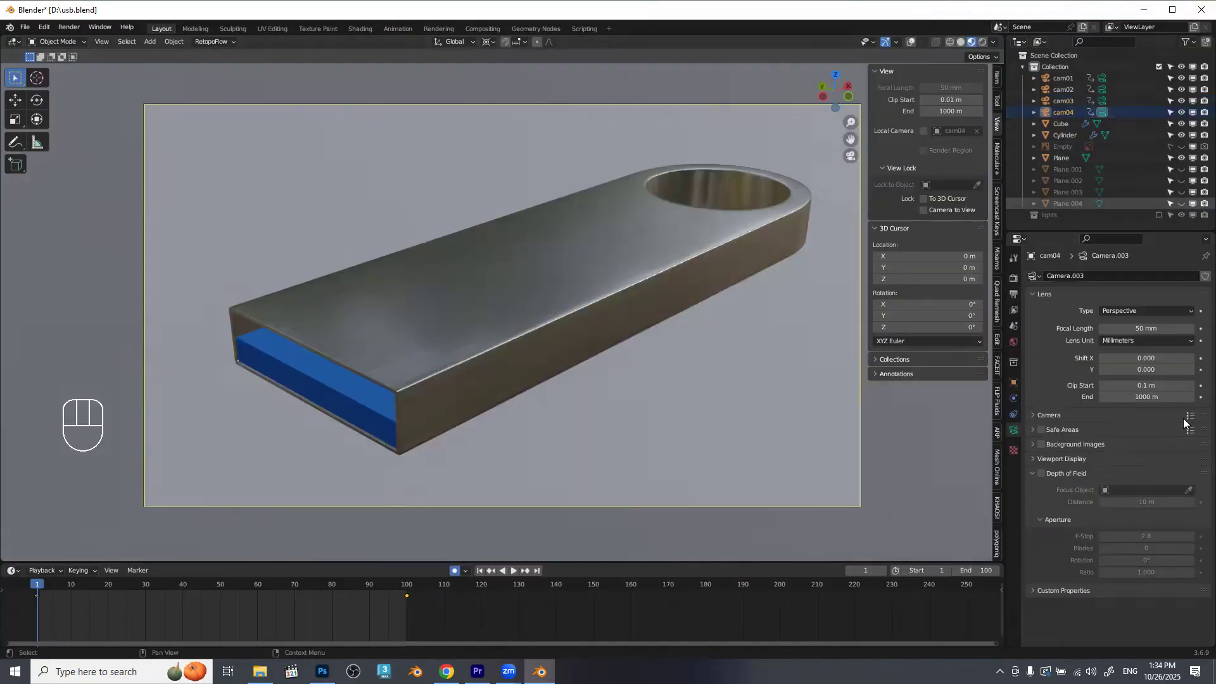
{"action": "left_click", "coordinate": [1013, 277]}
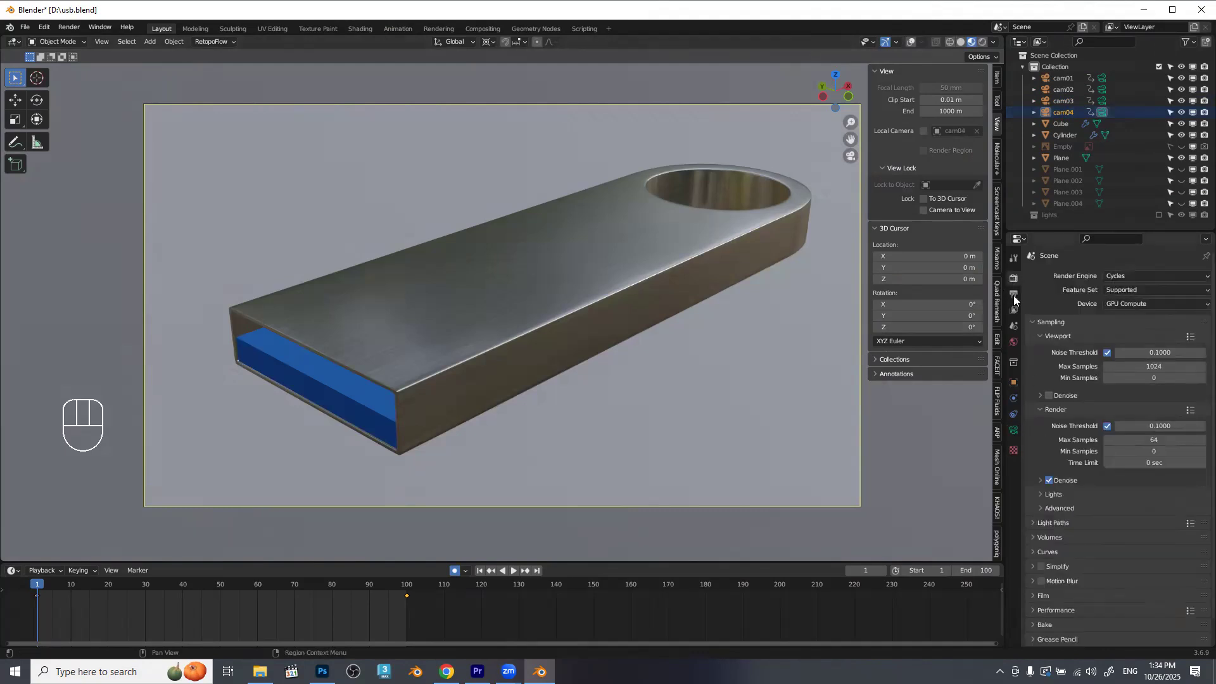
{"action": "left_click", "coordinate": [1014, 295]}
{"action": "left_click", "coordinate": [1155, 499]}
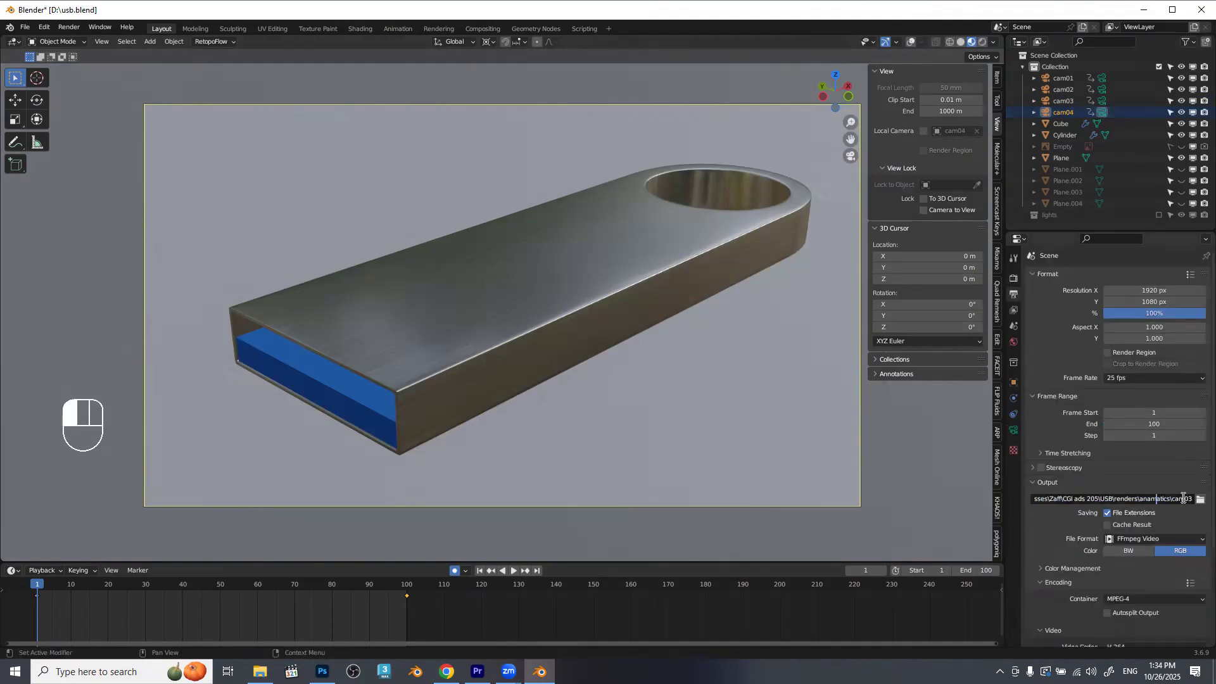
{"action": "left_click_drag", "start_coordinate": [1202, 504], "coordinate": [1203, 447]}
{"action": "type", "text": "4"}
{"action": "key", "text": "Return"}
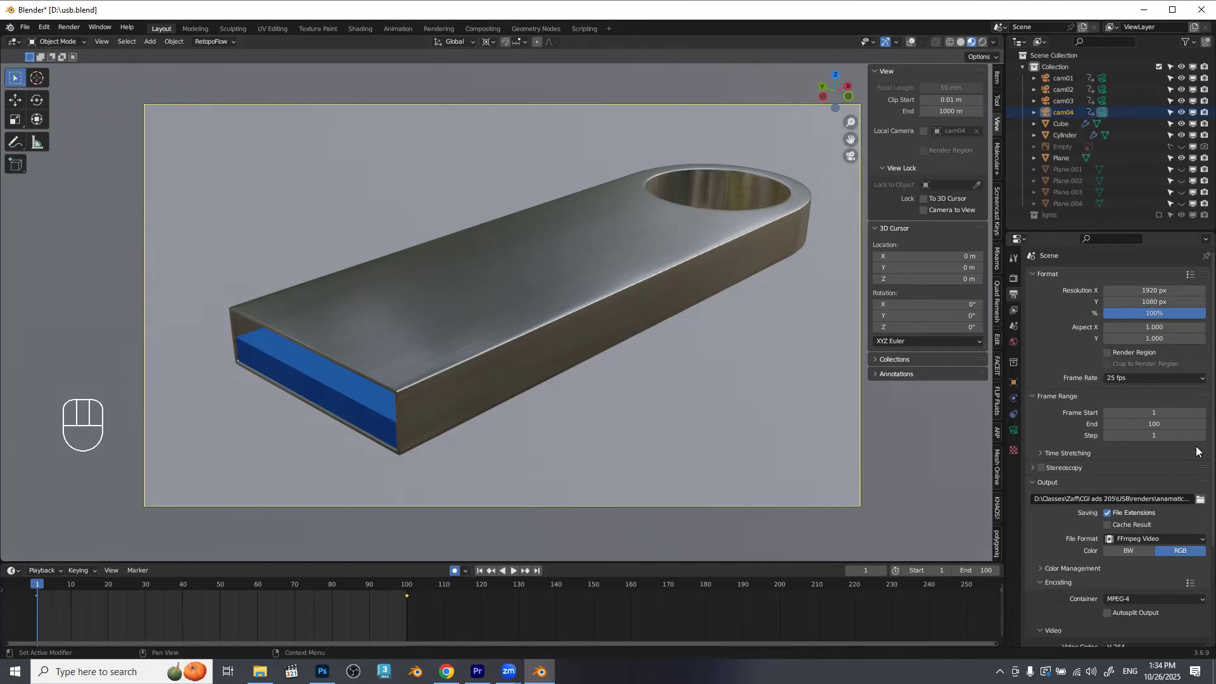
In File Explorer, browse drive D to the anamatics folder under CGI ads 205\USB\renders, check the rendered clips and return to Blender.
{"action": "left_click", "coordinate": [260, 672]}
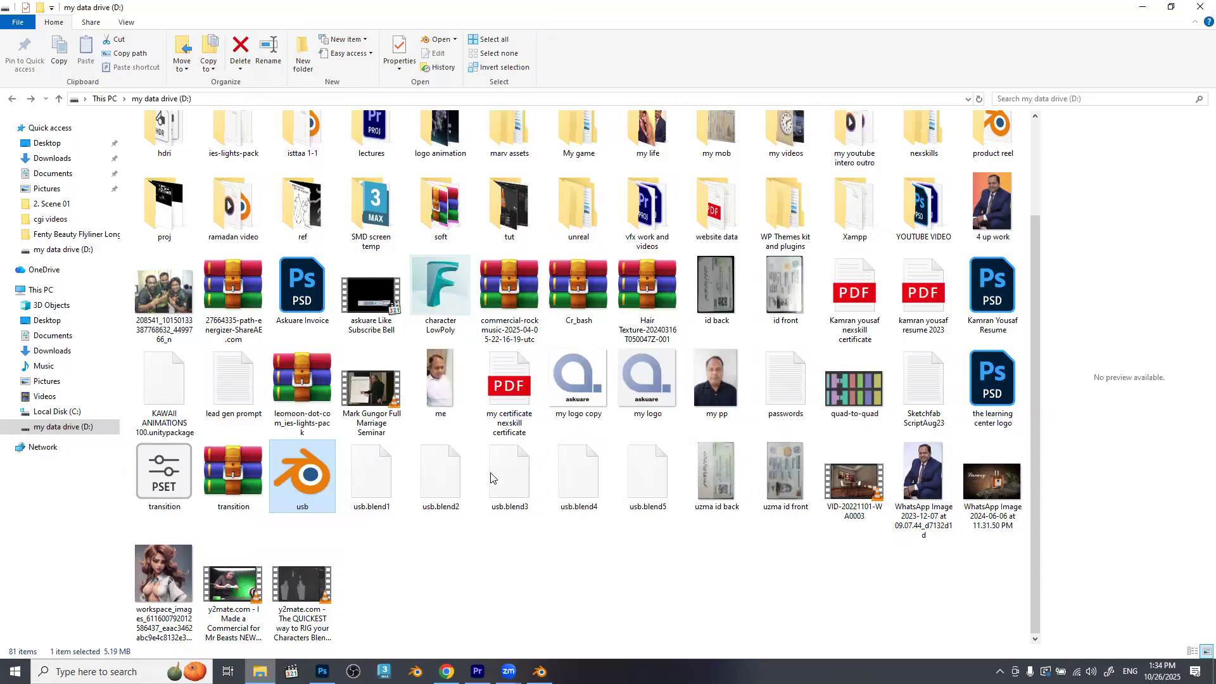
{"action": "left_click", "coordinate": [52, 218]}
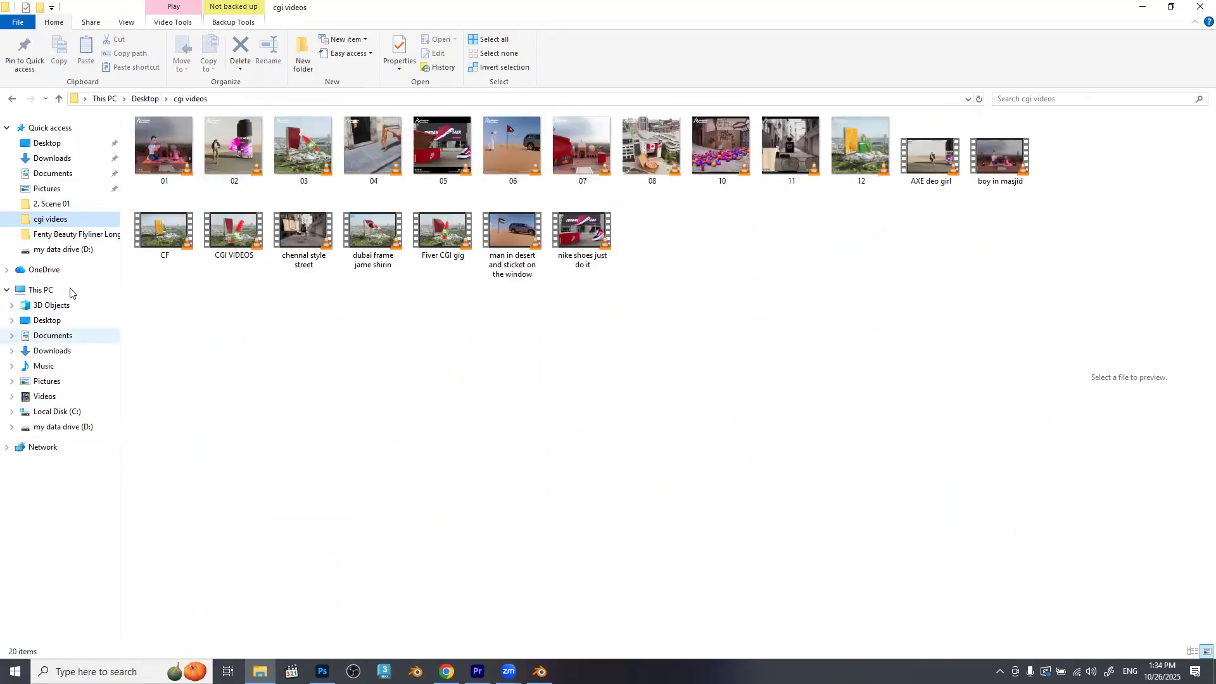
{"action": "left_click", "coordinate": [68, 249]}
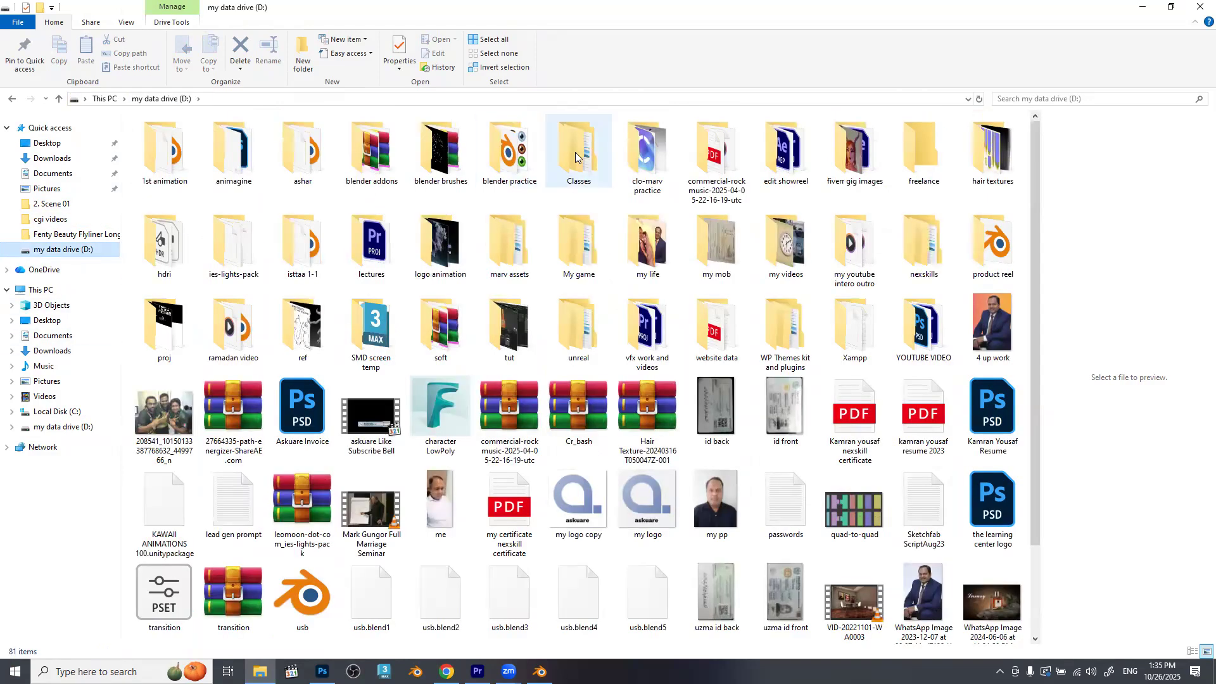
{"action": "double_click", "coordinate": [577, 152]}
{"action": "left_click", "coordinate": [369, 152]}
{"action": "double_click", "coordinate": [369, 154]}
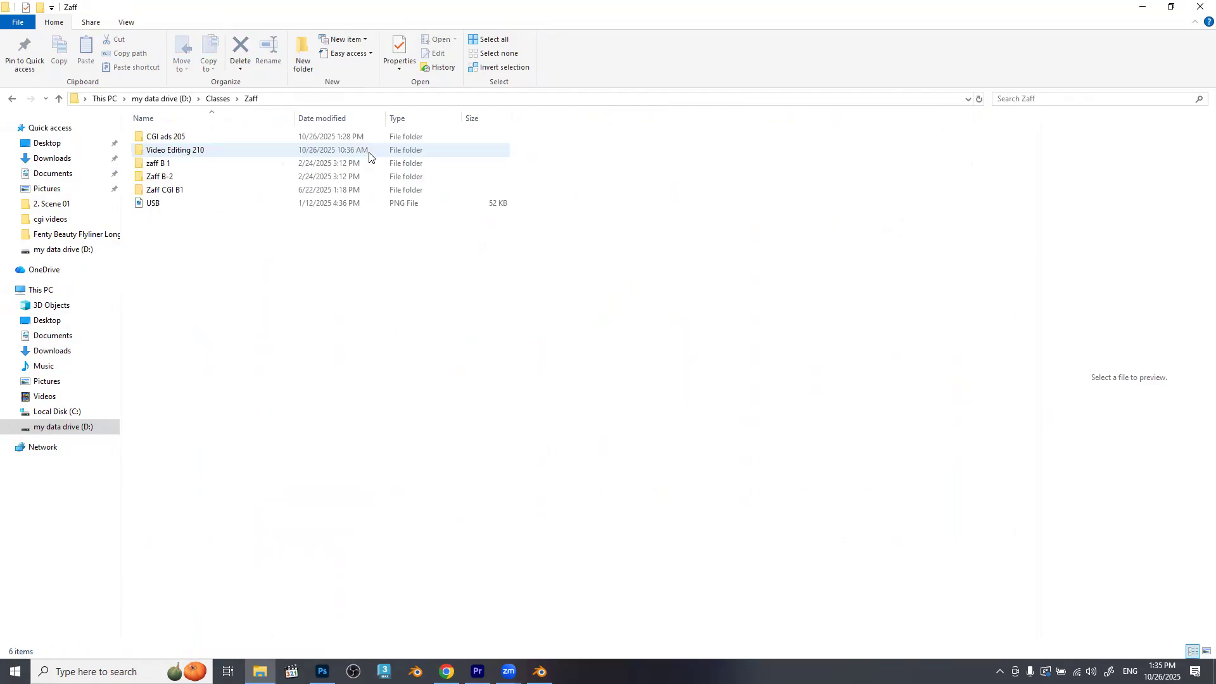
{"action": "double_click", "coordinate": [194, 137]}
{"action": "double_click", "coordinate": [168, 143]}
{"action": "double_click", "coordinate": [166, 142]}
{"action": "left_click", "coordinate": [180, 143]}
{"action": "double_click", "coordinate": [180, 145]}
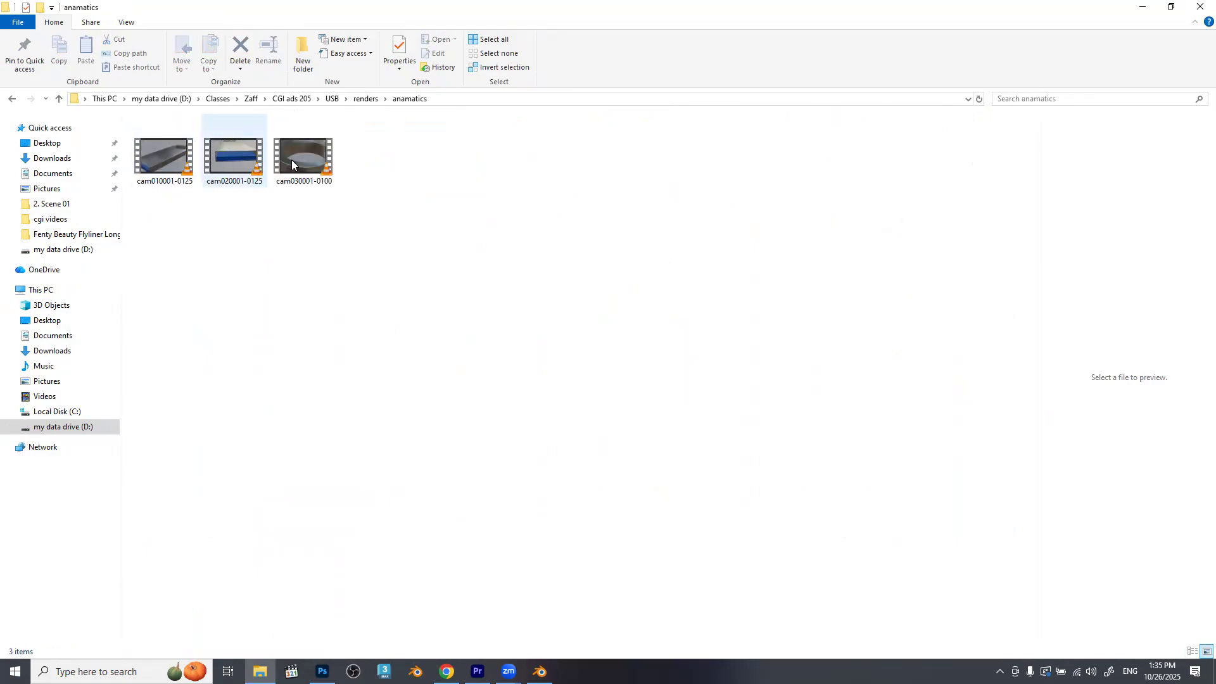
{"action": "left_click", "coordinate": [1142, 6]}
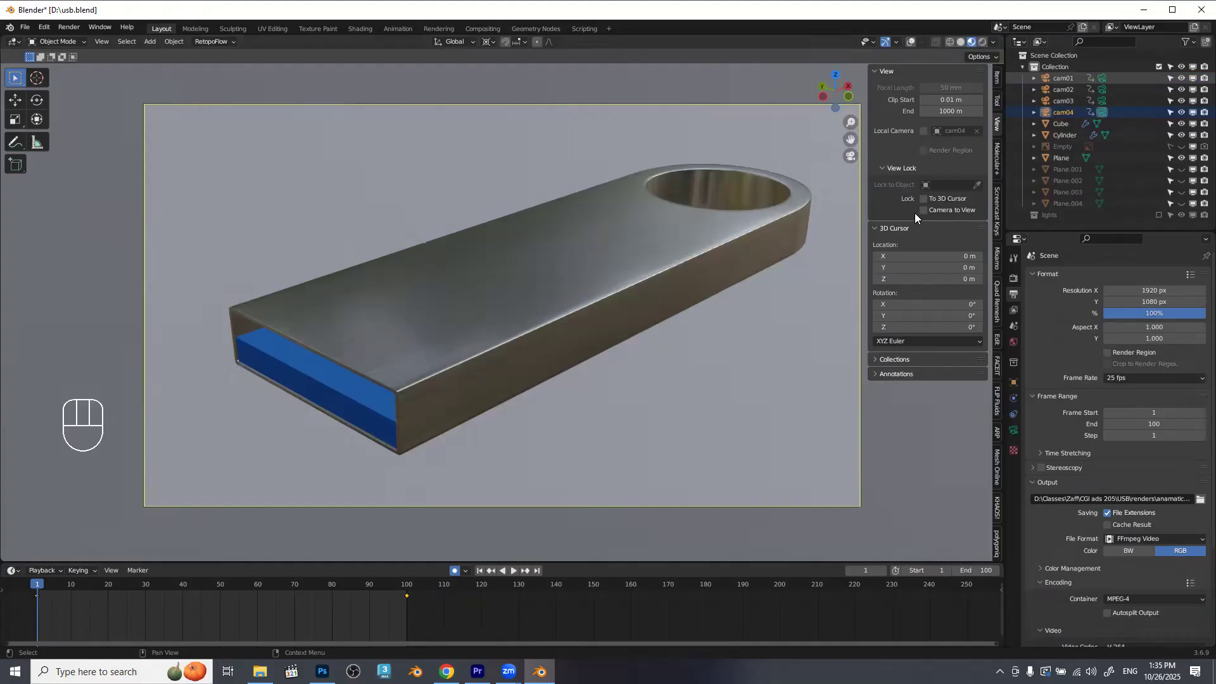
Try a viewport render of the cam04 shot at 100% resolution and close the render window.
{"action": "left_click", "coordinate": [103, 41]}
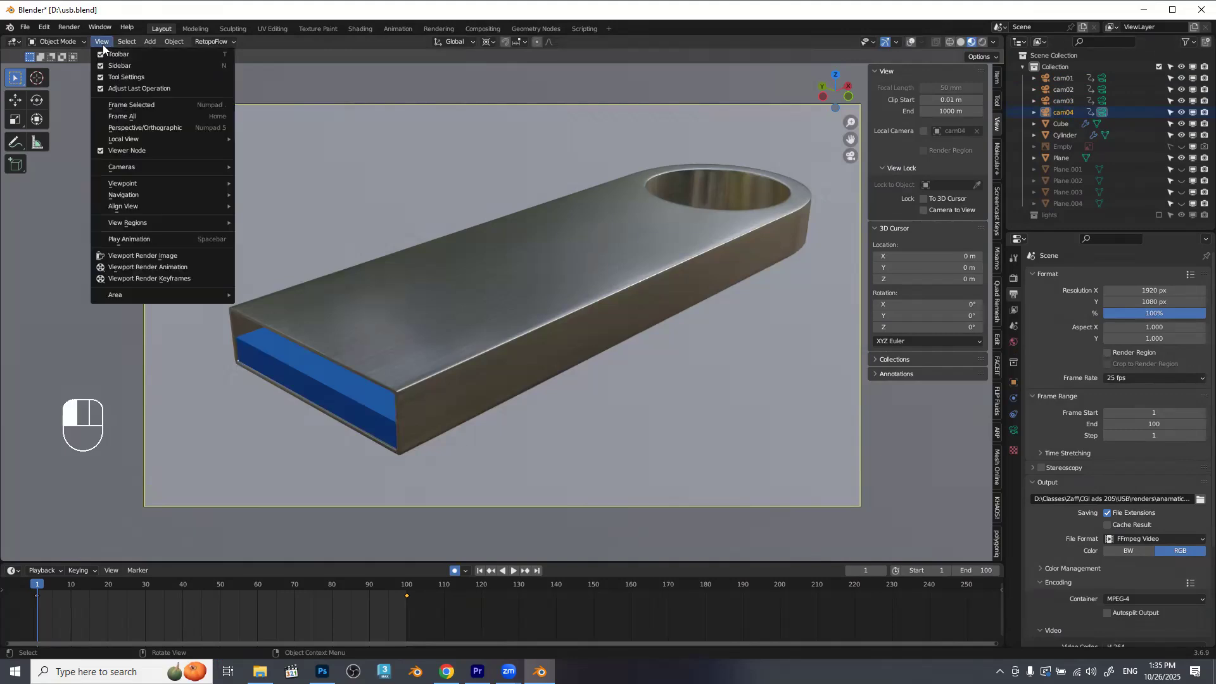
{"action": "left_click", "coordinate": [144, 263]}
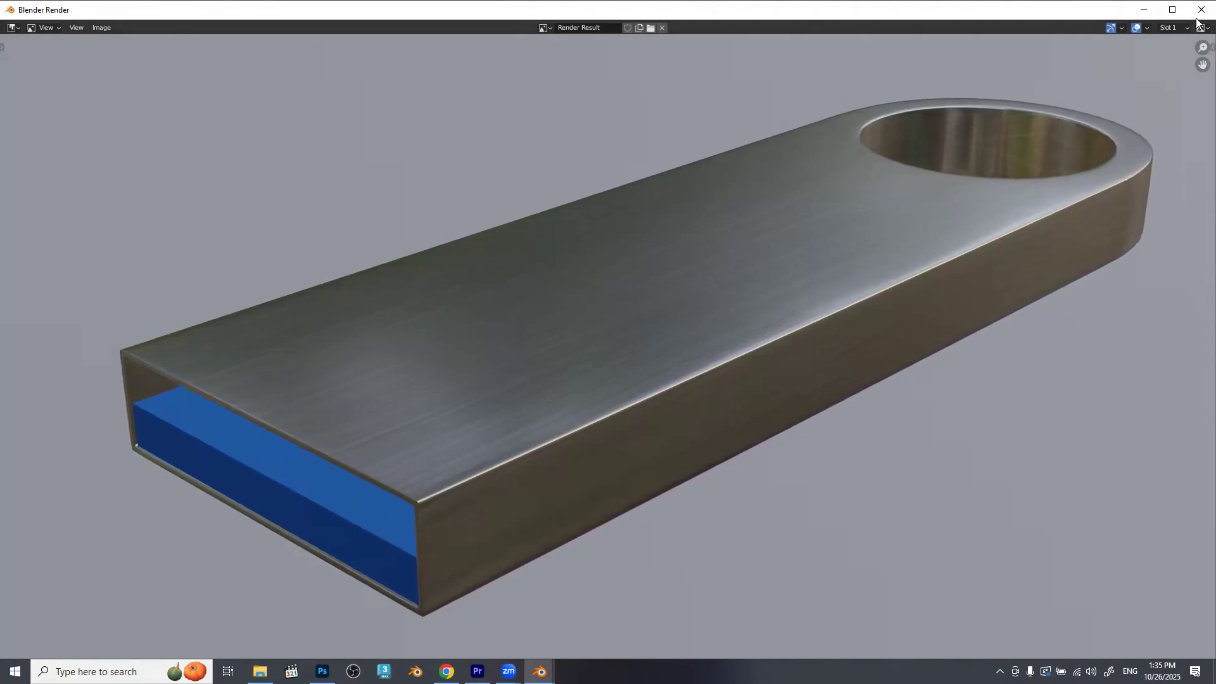
{"action": "key", "text": "Escape"}
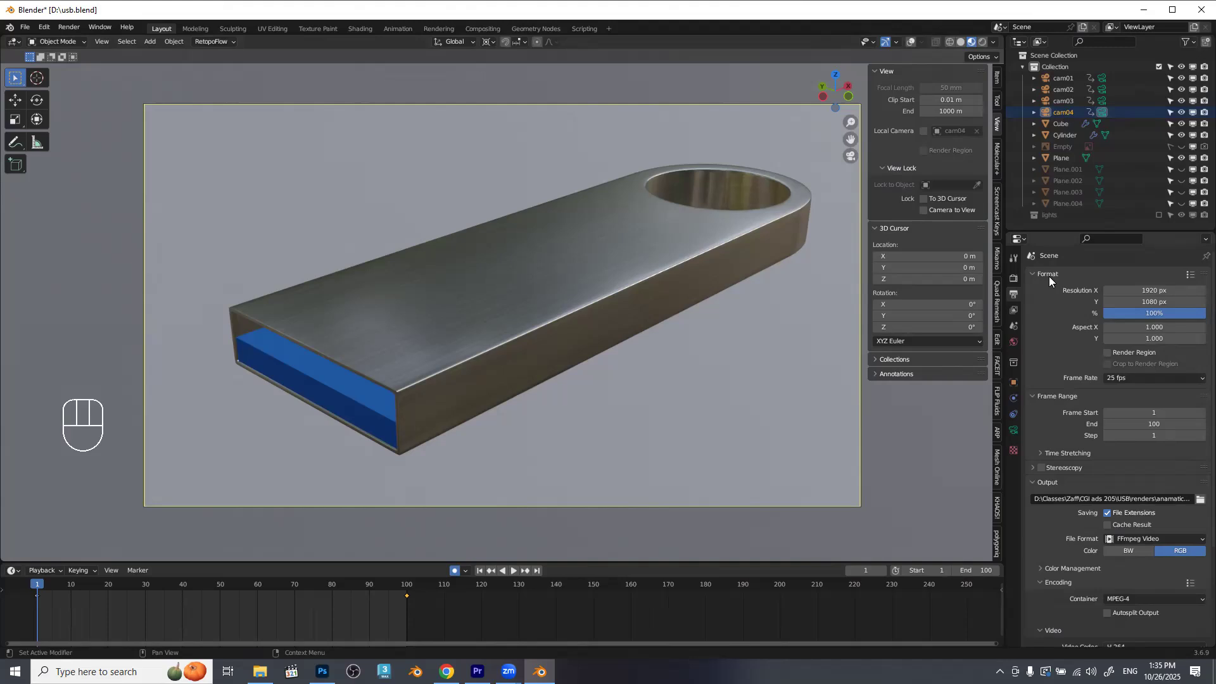
Set the render resolution scale to 150% and render the cam04 view as a single viewport image.
{"action": "left_click", "coordinate": [1129, 316]}
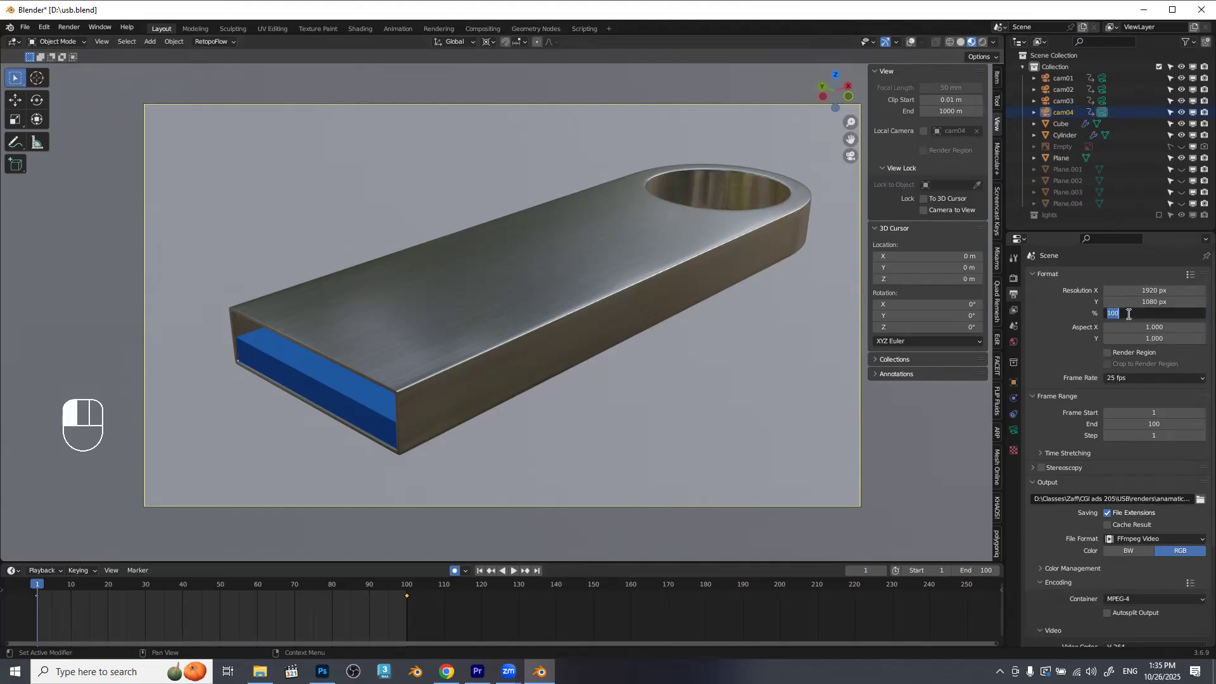
{"action": "type", "text": "150"}
{"action": "key", "text": "Return"}
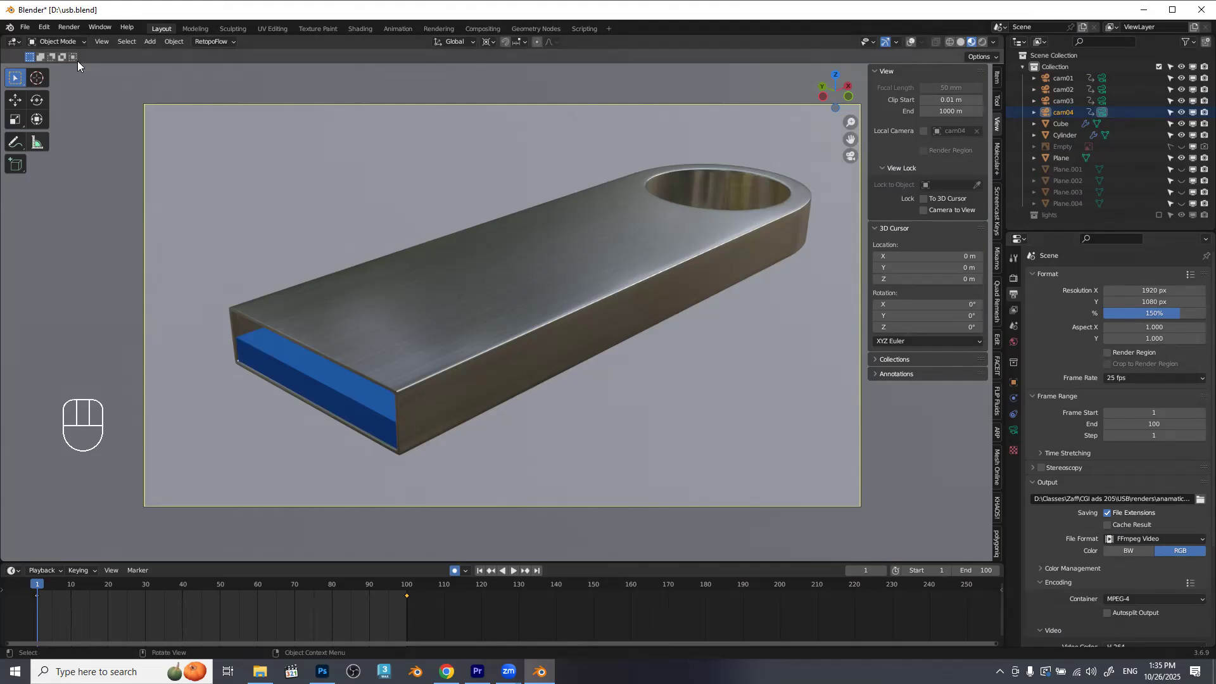
{"action": "left_click", "coordinate": [101, 42]}
{"action": "left_click", "coordinate": [105, 43]}
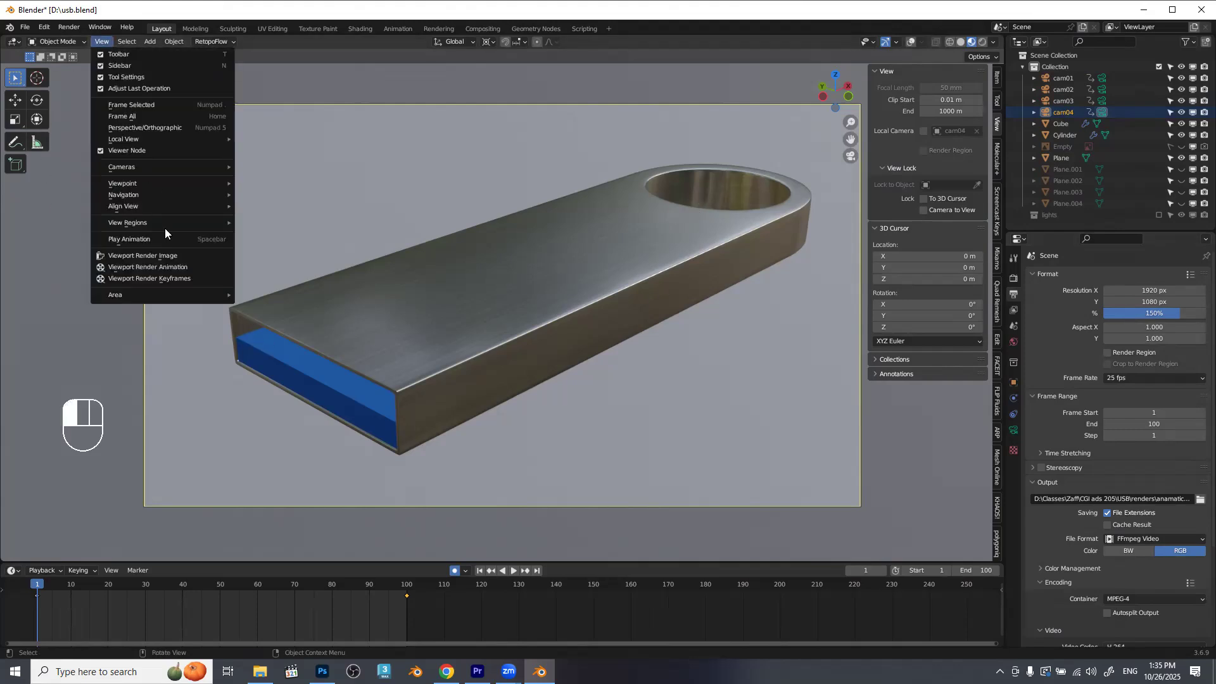
{"action": "left_click", "coordinate": [179, 259]}
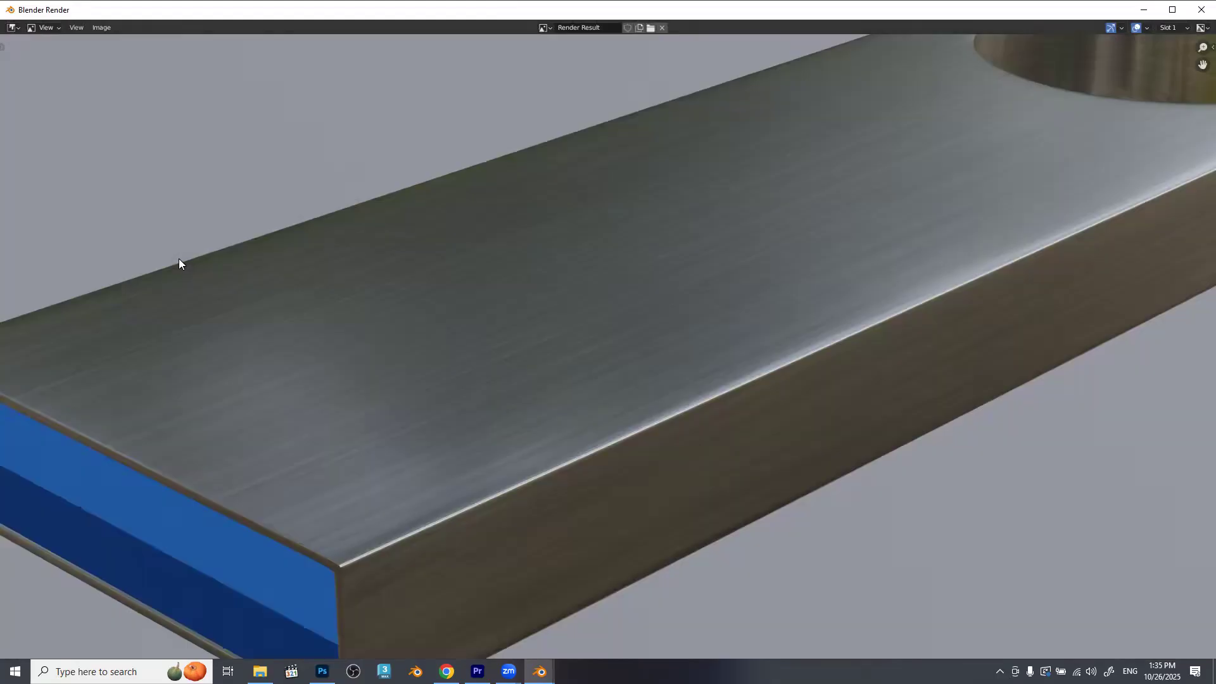
{"action": "key", "text": "Home"}
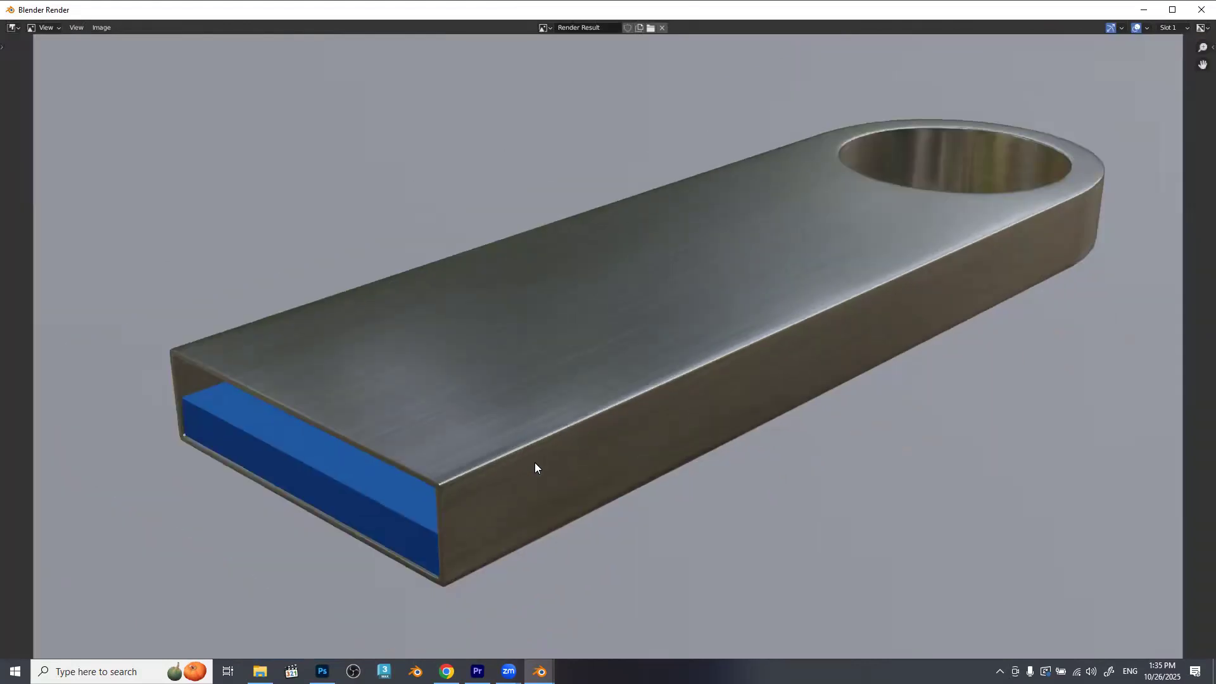
{"action": "scroll", "coordinate": [535, 468], "scroll_direction": "up", "scroll_amount": 1}
Save the rendered still in the anamatics folder as cam040001-0100.mp4.png and close the render window.
{"action": "key", "text": "shift+alt+s"}
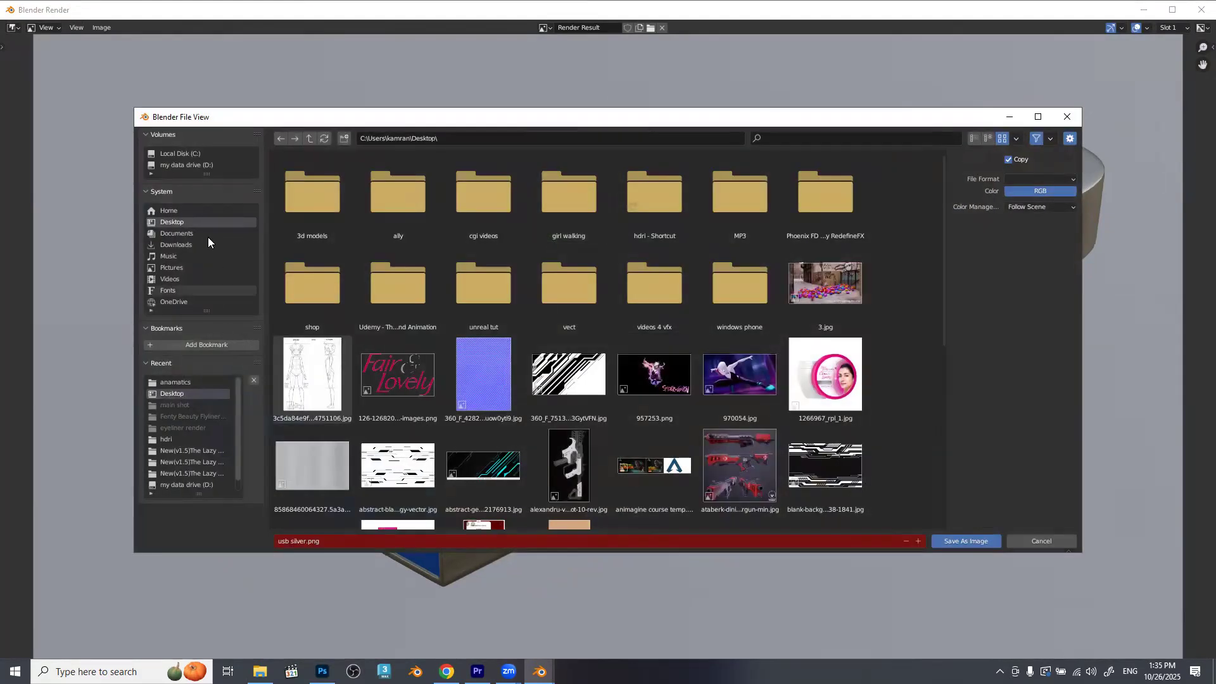
{"action": "left_click", "coordinate": [184, 382]}
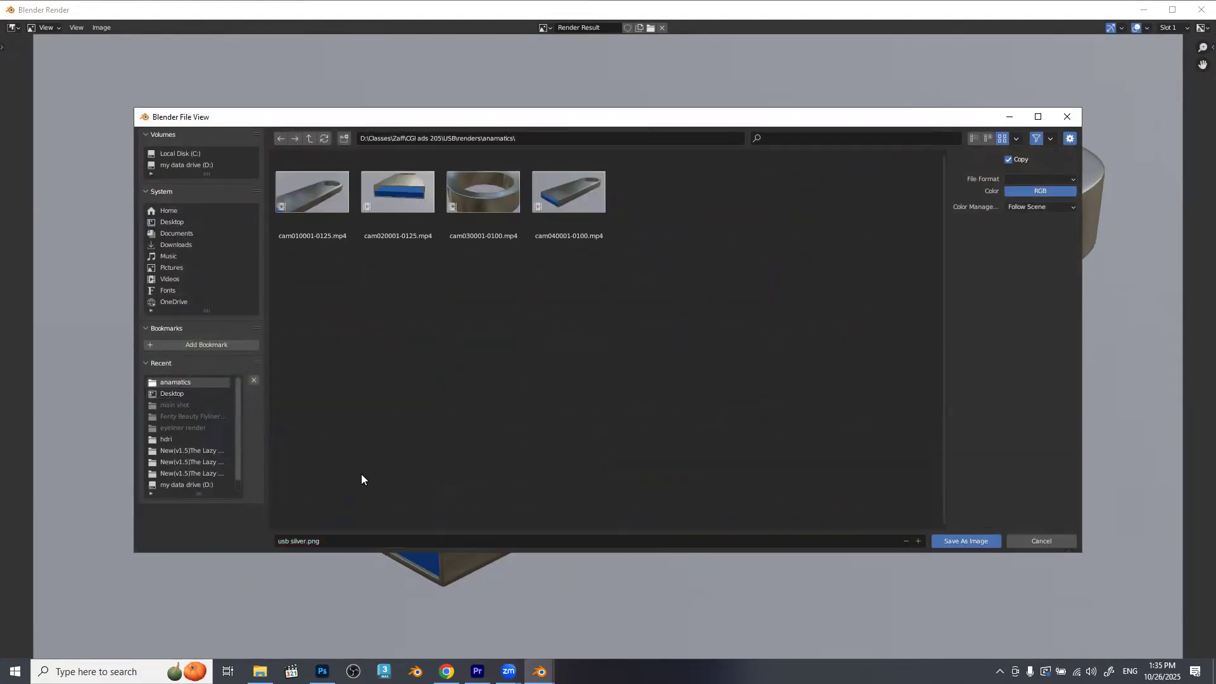
{"action": "left_click", "coordinate": [574, 197]}
{"action": "left_click", "coordinate": [394, 541]}
{"action": "left_click", "coordinate": [395, 541]}
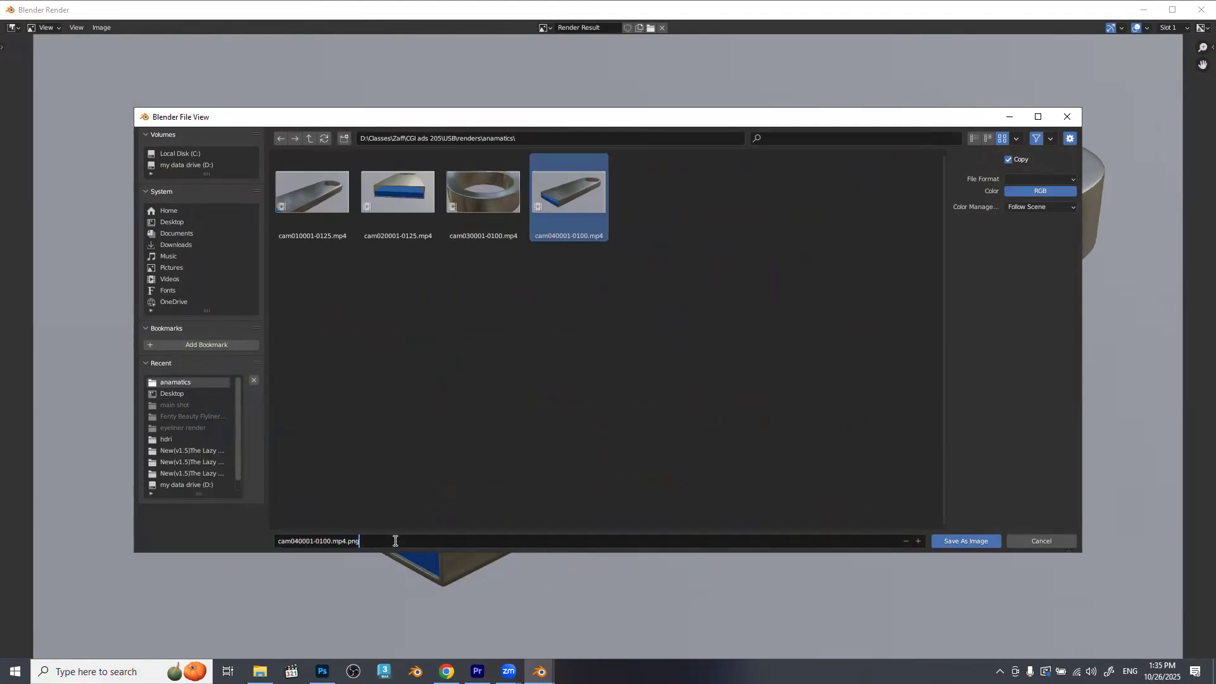
{"action": "left_click", "coordinate": [973, 543]}
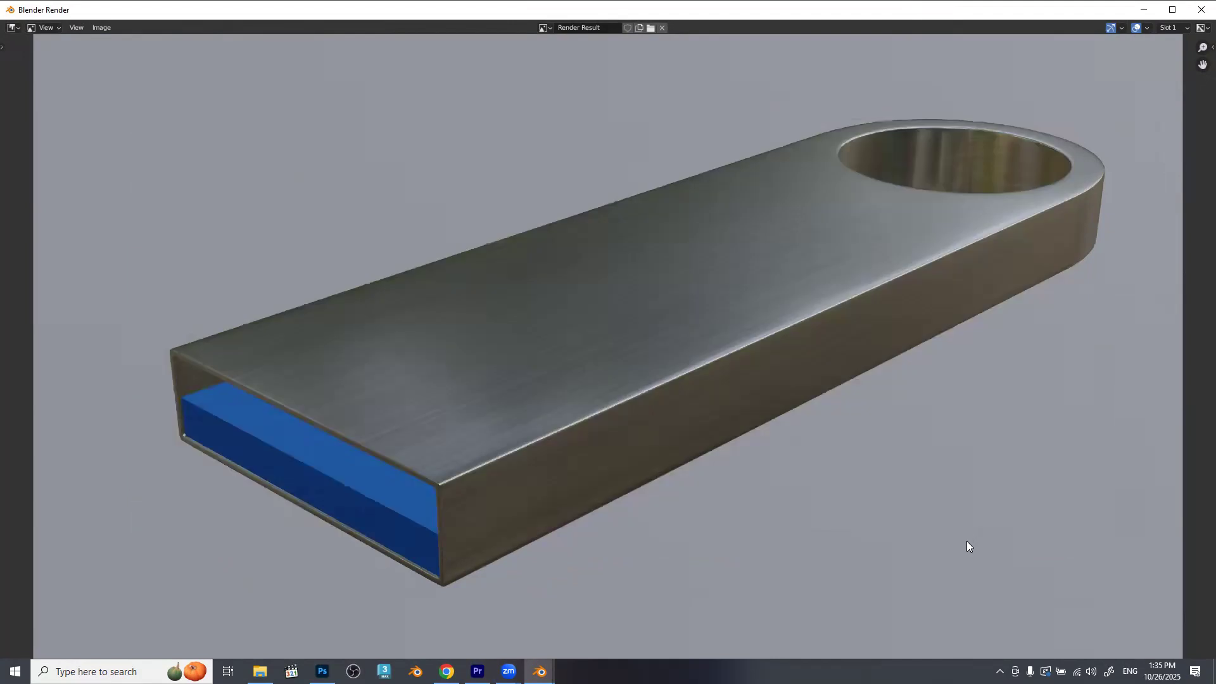
{"action": "left_click", "coordinate": [1202, 9]}
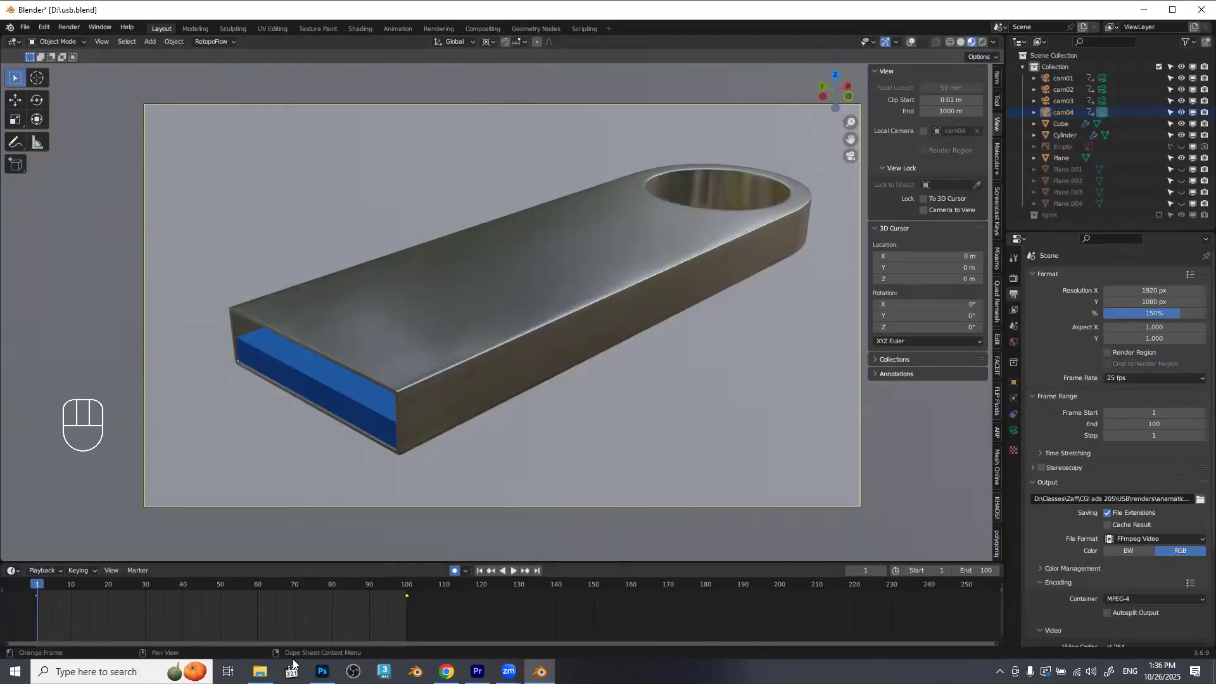
{"action": "left_click", "coordinate": [259, 671]}
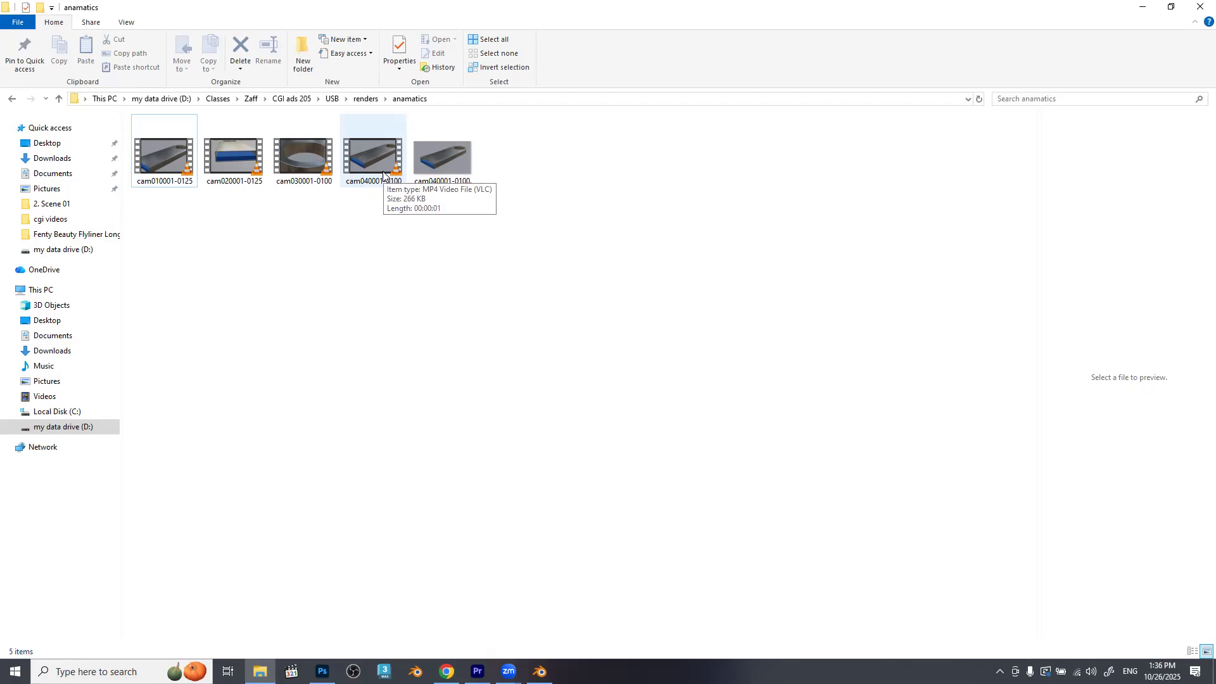
{"action": "left_click", "coordinate": [386, 186]}
{"action": "key", "text": "Delete"}
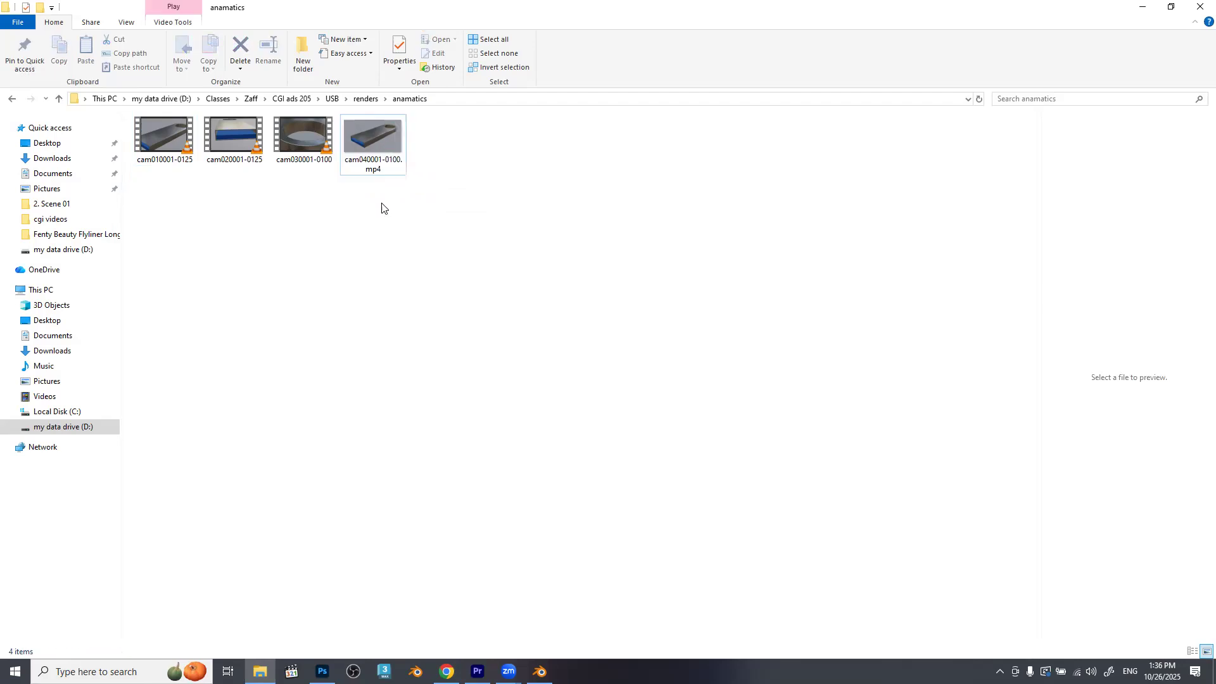
Shorten the cam04 still image's file name by removing the frame numbering after "cam04".
{"action": "left_click", "coordinate": [381, 146]}
{"action": "left_click", "coordinate": [384, 165]}
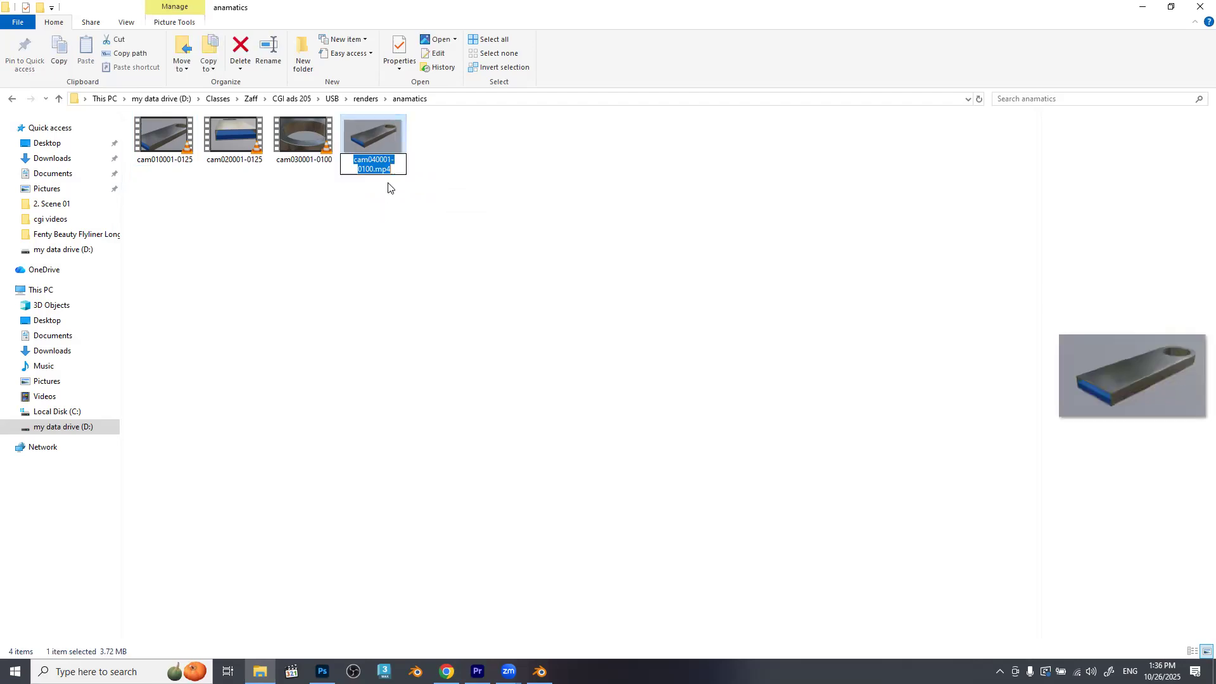
{"action": "left_click", "coordinate": [375, 160]}
{"action": "key", "text": "Delete"}
{"action": "key", "text": "Delete"}
{"action": "key", "text": "Delete"}
{"action": "key", "text": "BackSpace"}
{"action": "key", "text": "BackSpace"}
{"action": "key", "text": "BackSpace"}
{"action": "key", "text": "BackSpace"}
{"action": "key", "text": "BackSpace"}
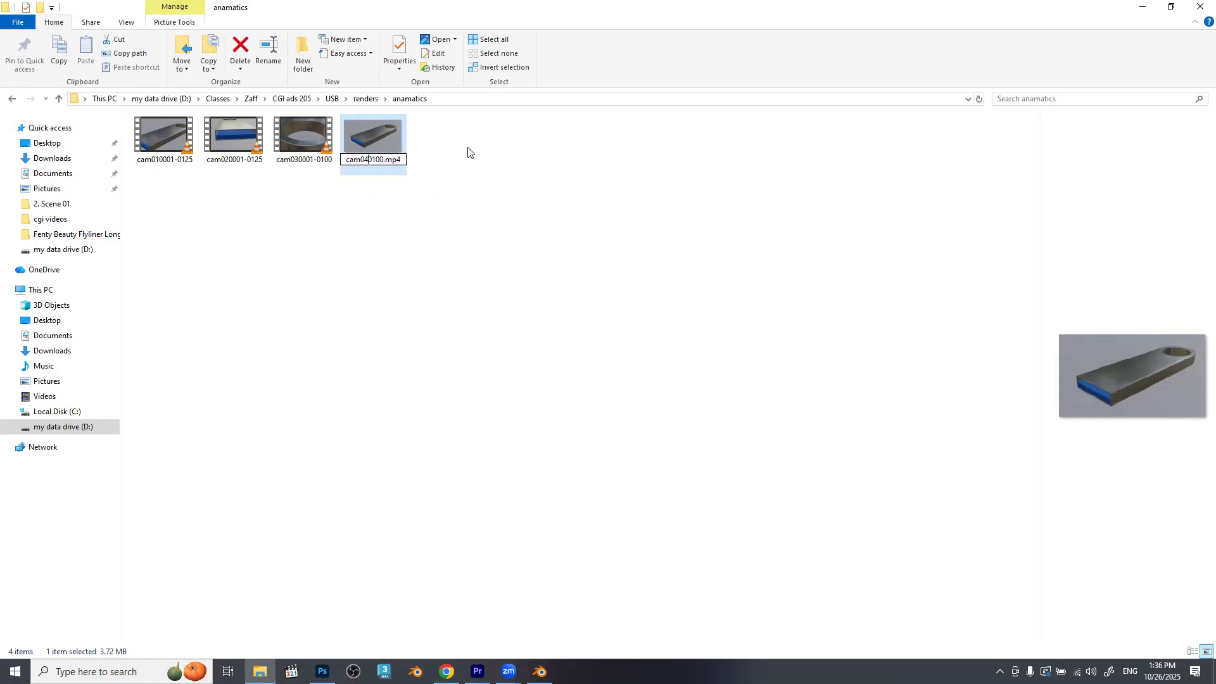
{"action": "key", "text": "Delete"}
{"action": "key", "text": "Return"}
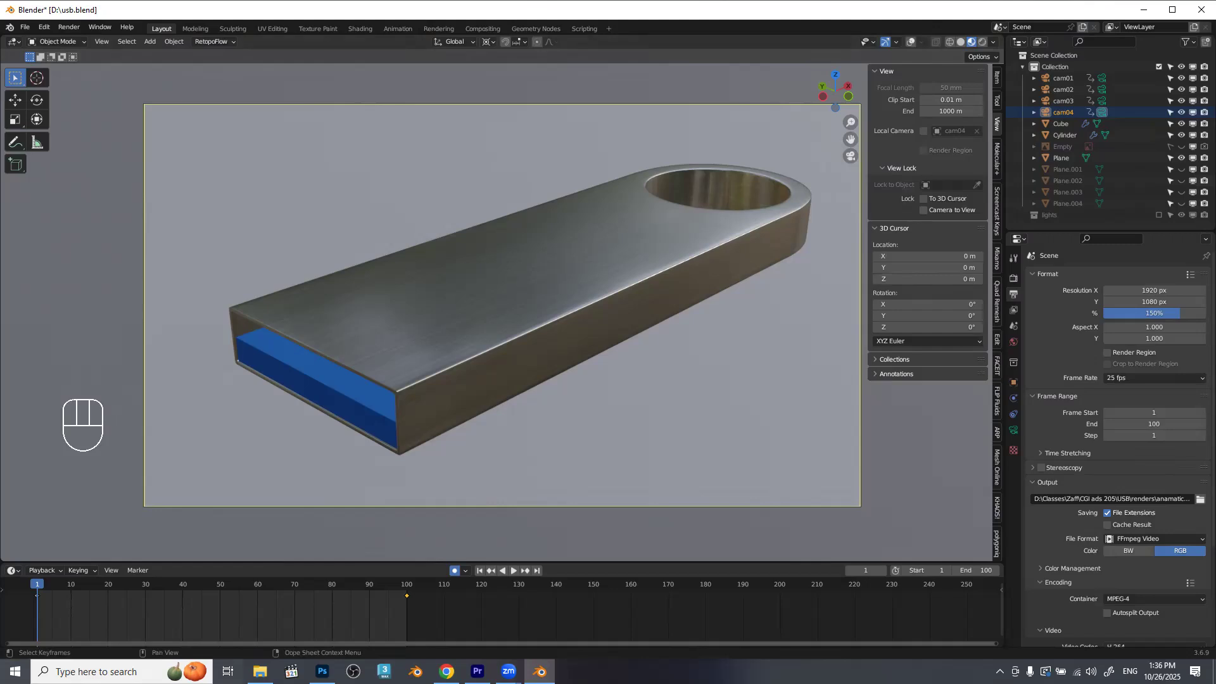
Launch Adobe After Effects 2025 and continue past the crash repair options with a normal start.
{"action": "key", "text": "super"}
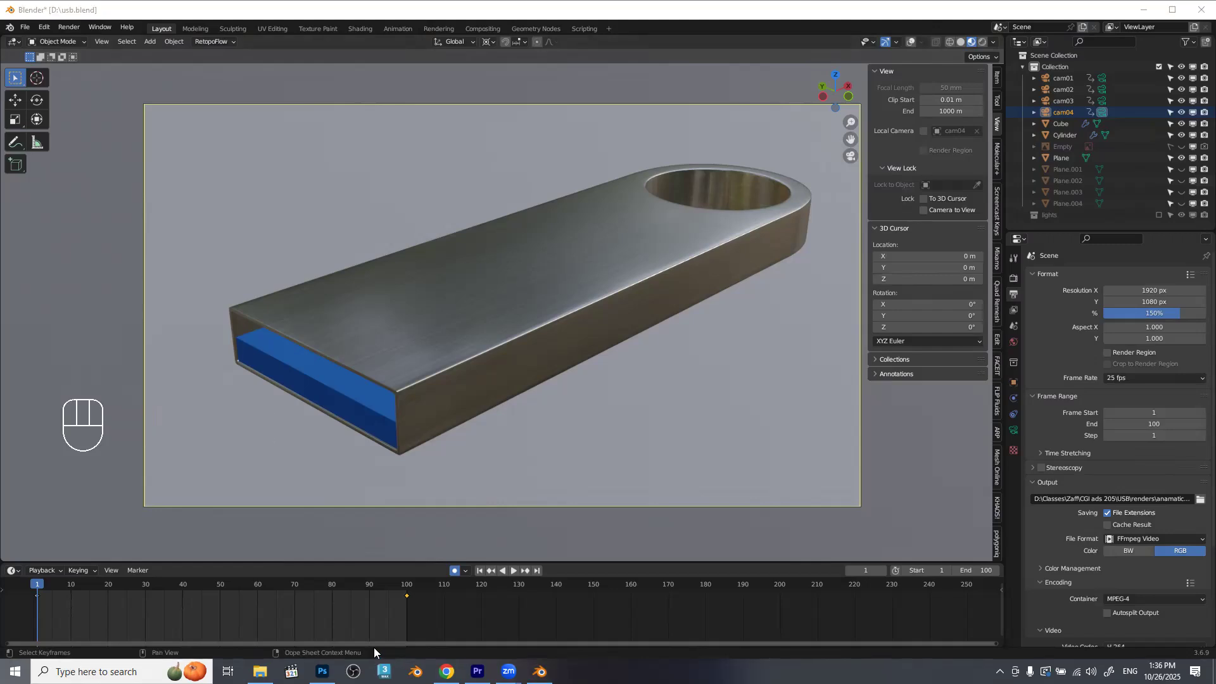
{"action": "type", "text": "aft"}
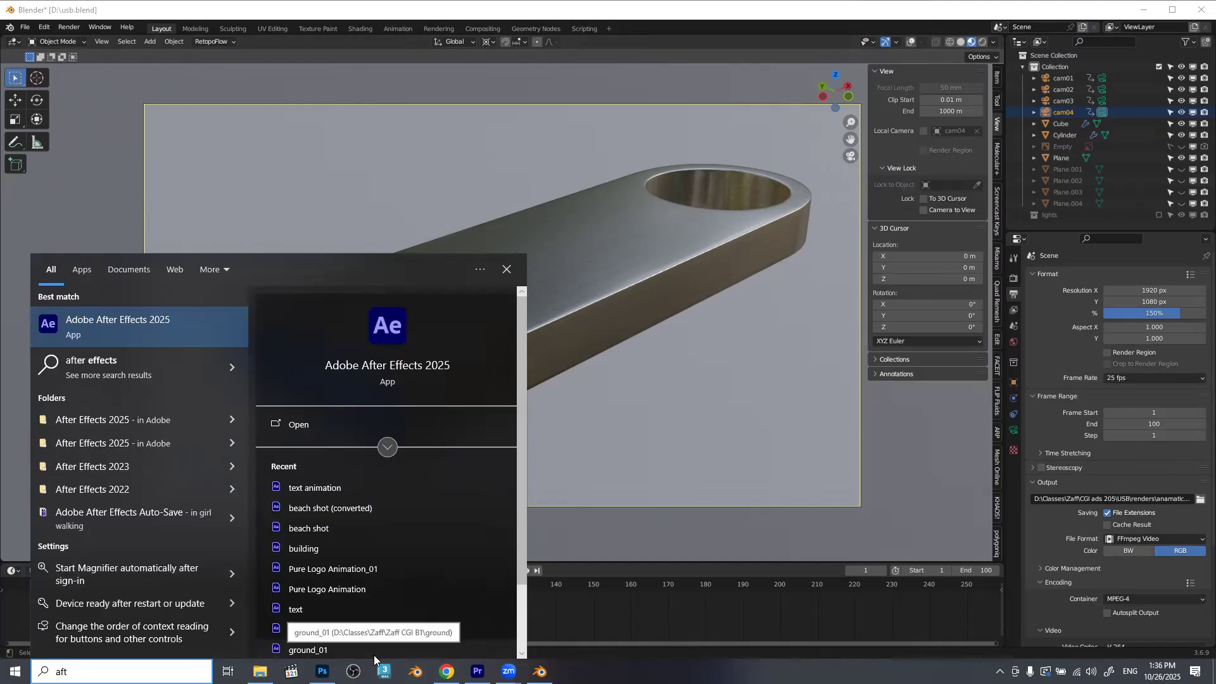
{"action": "left_click", "coordinate": [97, 322]}
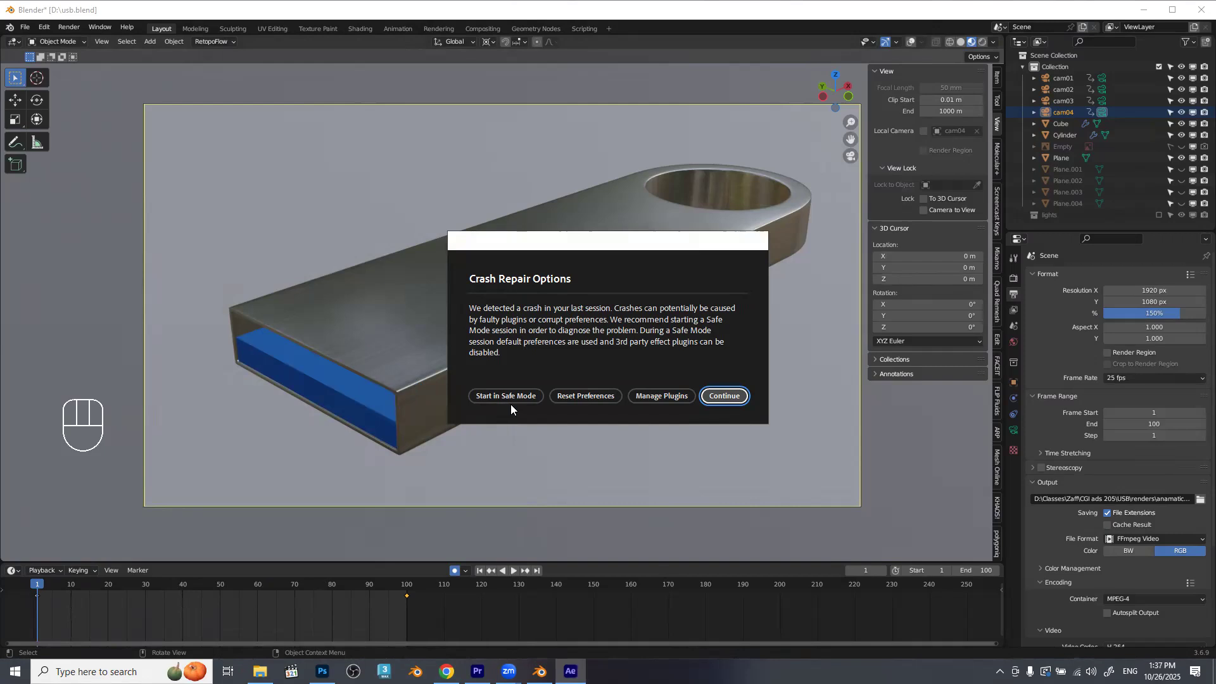
{"action": "left_click", "coordinate": [725, 396]}
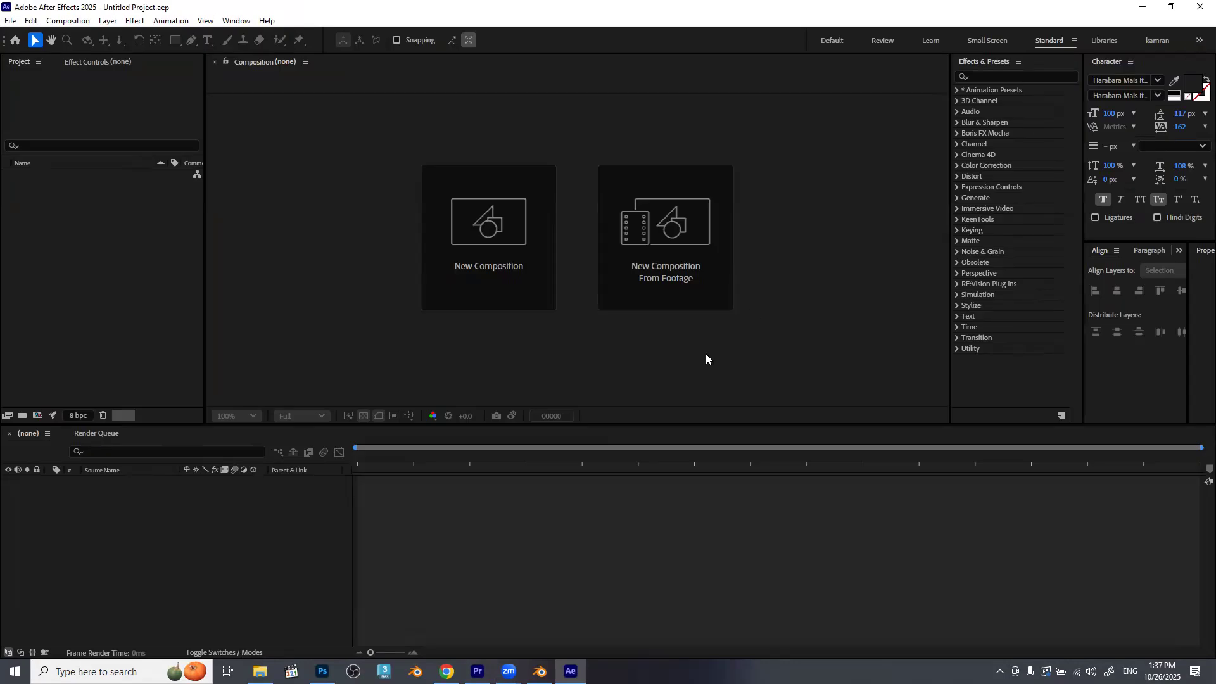
{"action": "left_click", "coordinate": [112, 327]}
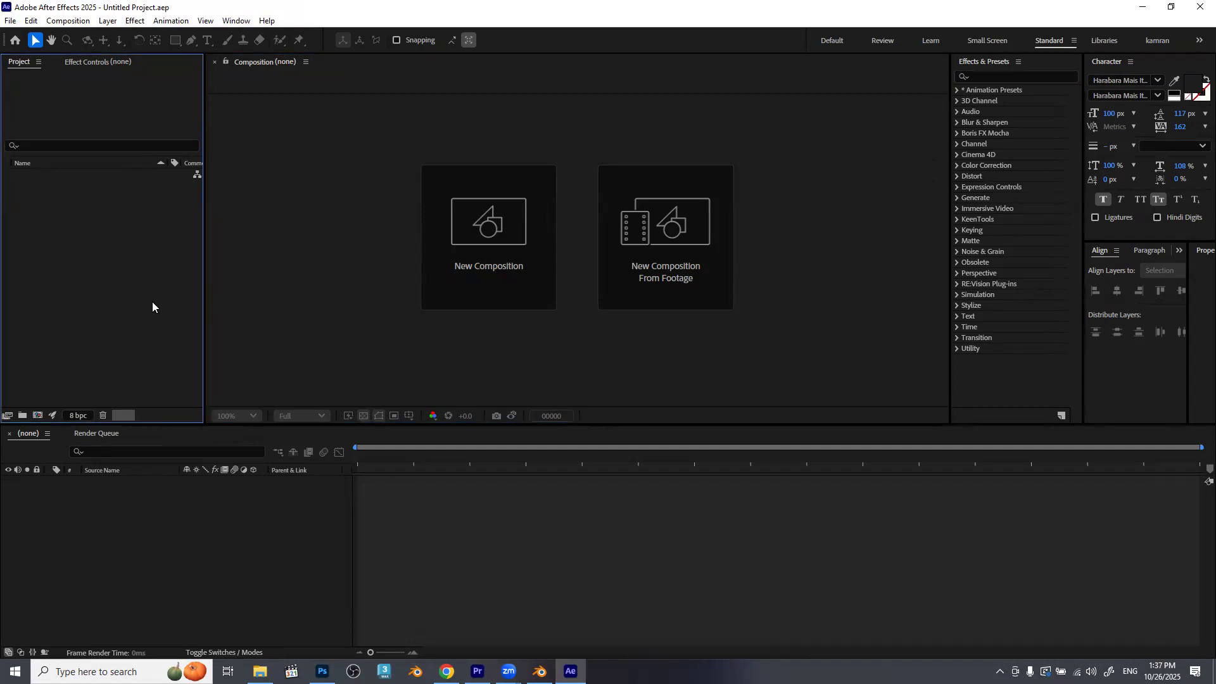
{"action": "left_click", "coordinate": [131, 543]}
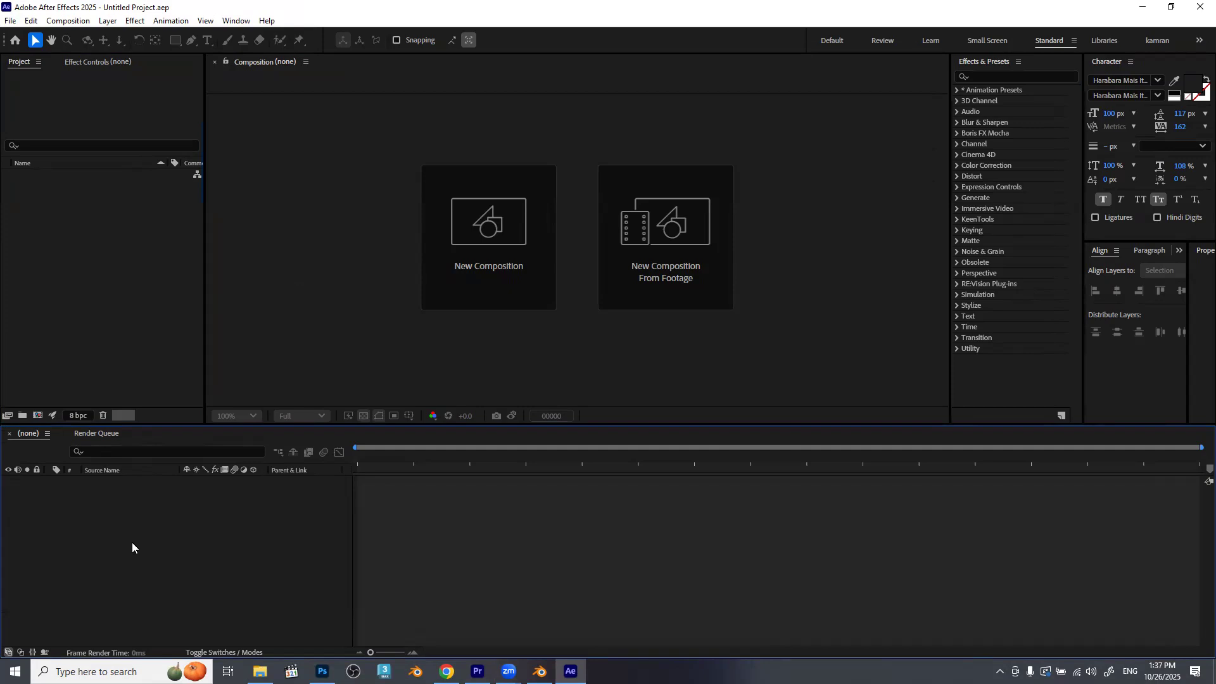
{"action": "left_click", "coordinate": [128, 266]}
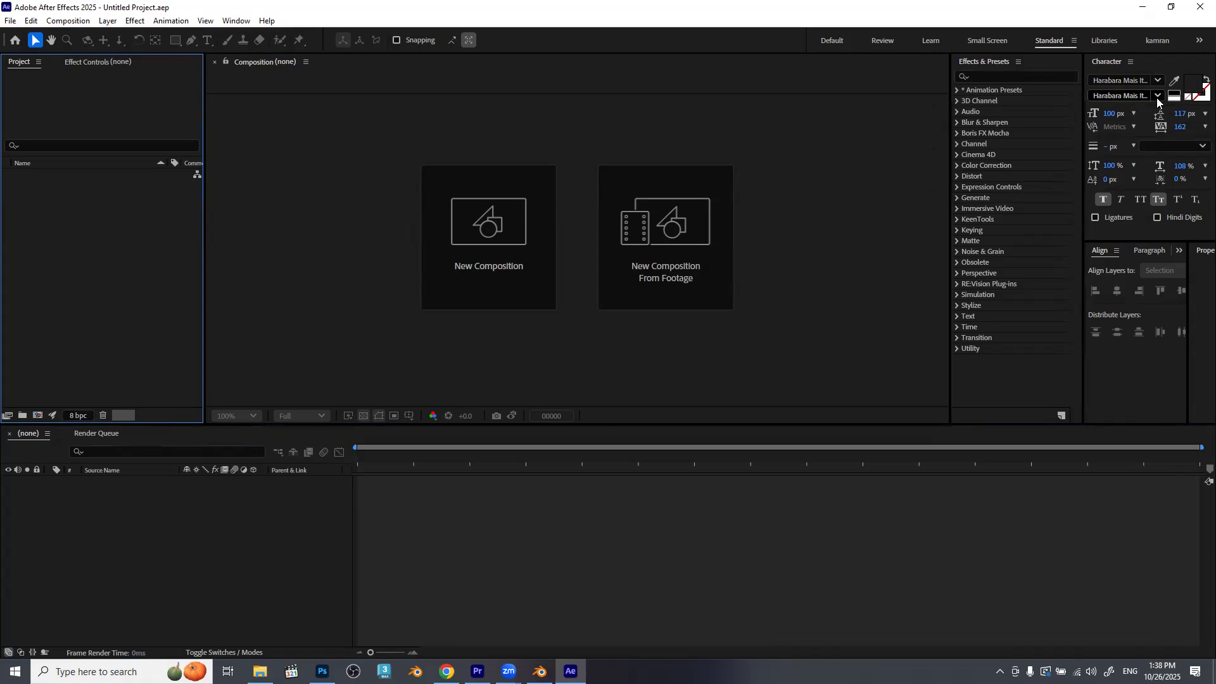
Switch between the Default and Learn workspaces to compare their panel layouts.
{"action": "left_click", "coordinate": [825, 37]}
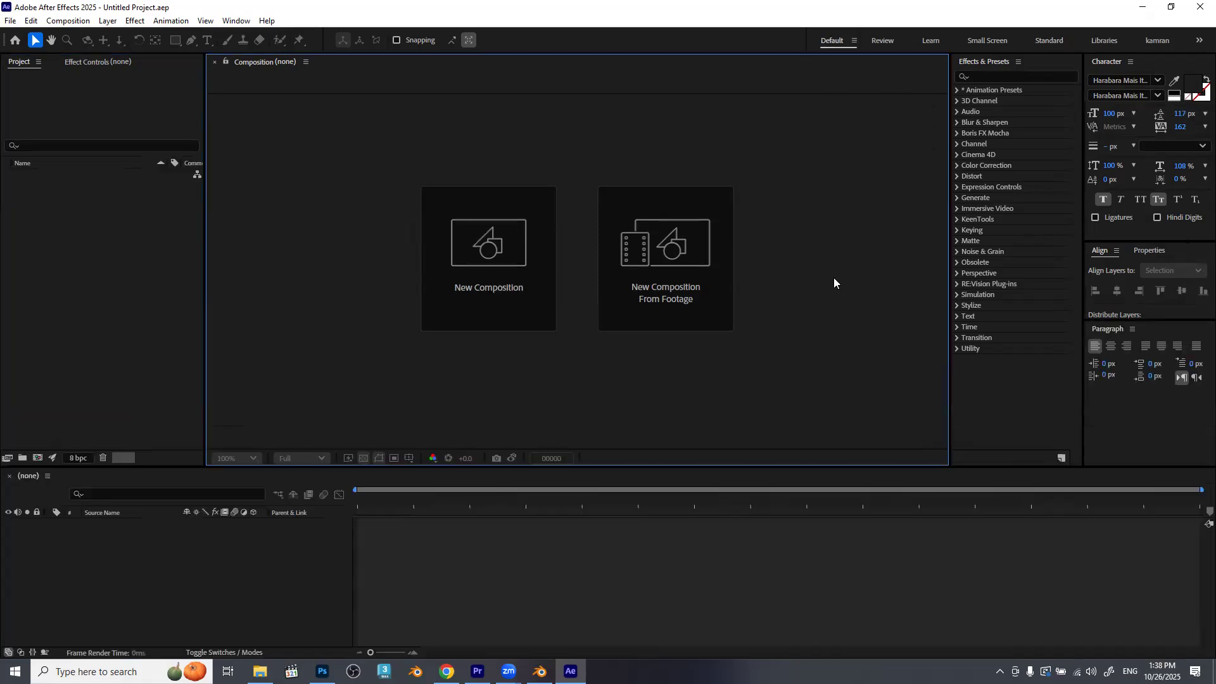
{"action": "left_click", "coordinate": [931, 40]}
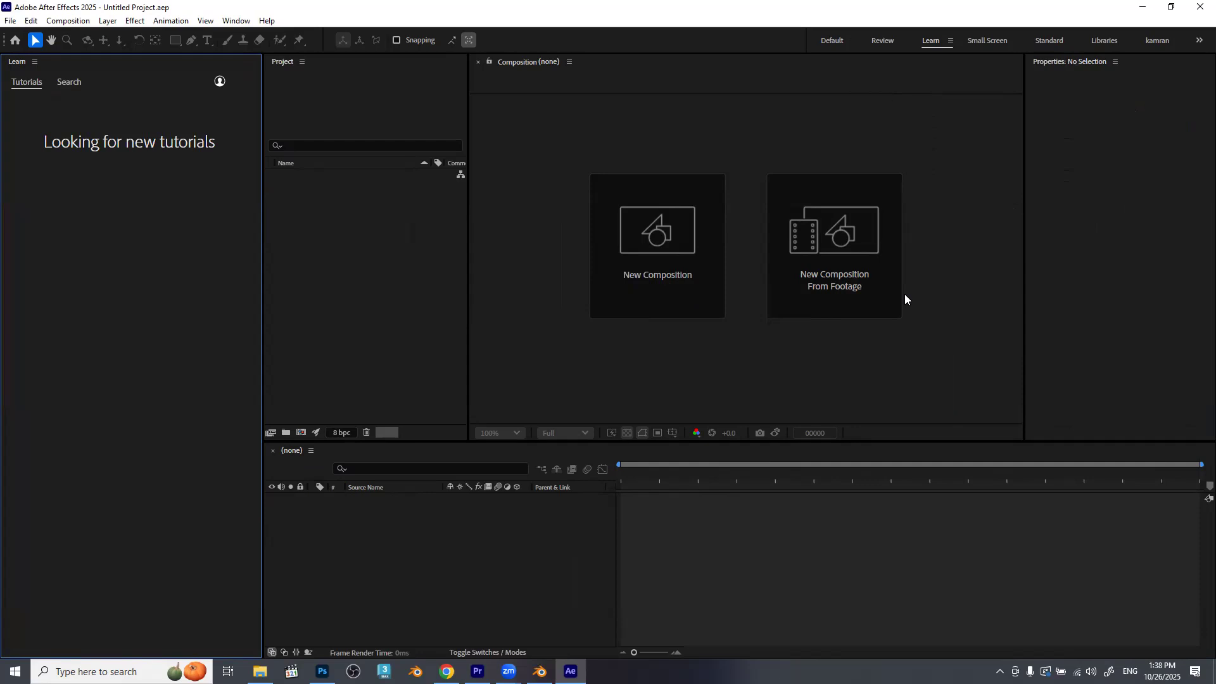
{"action": "left_click", "coordinate": [826, 42]}
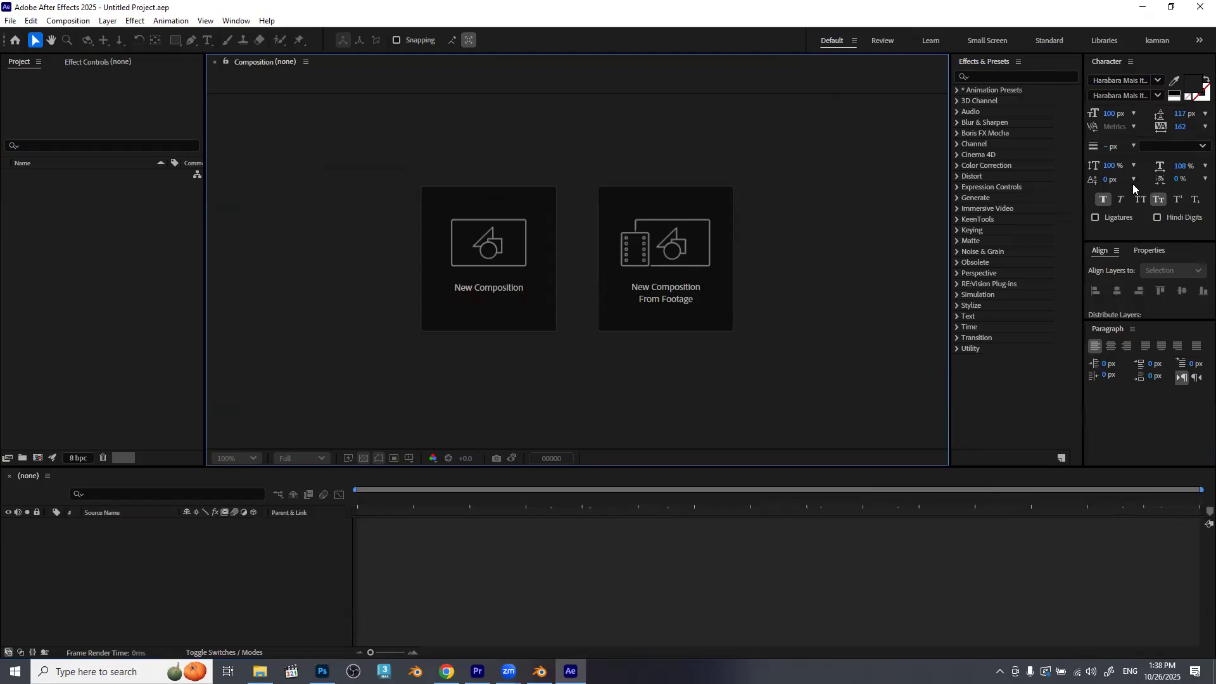
{"action": "left_click", "coordinate": [928, 40]}
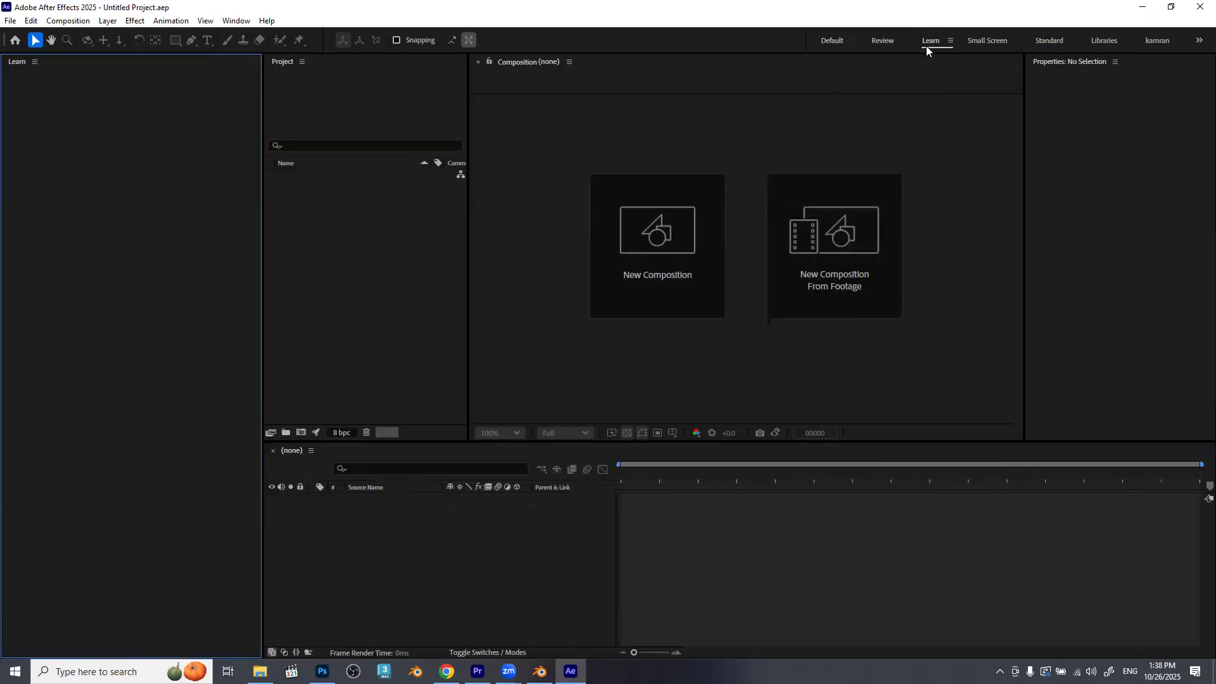
Close the Learn panel in the Learn workspace.
{"action": "left_click", "coordinate": [35, 61]}
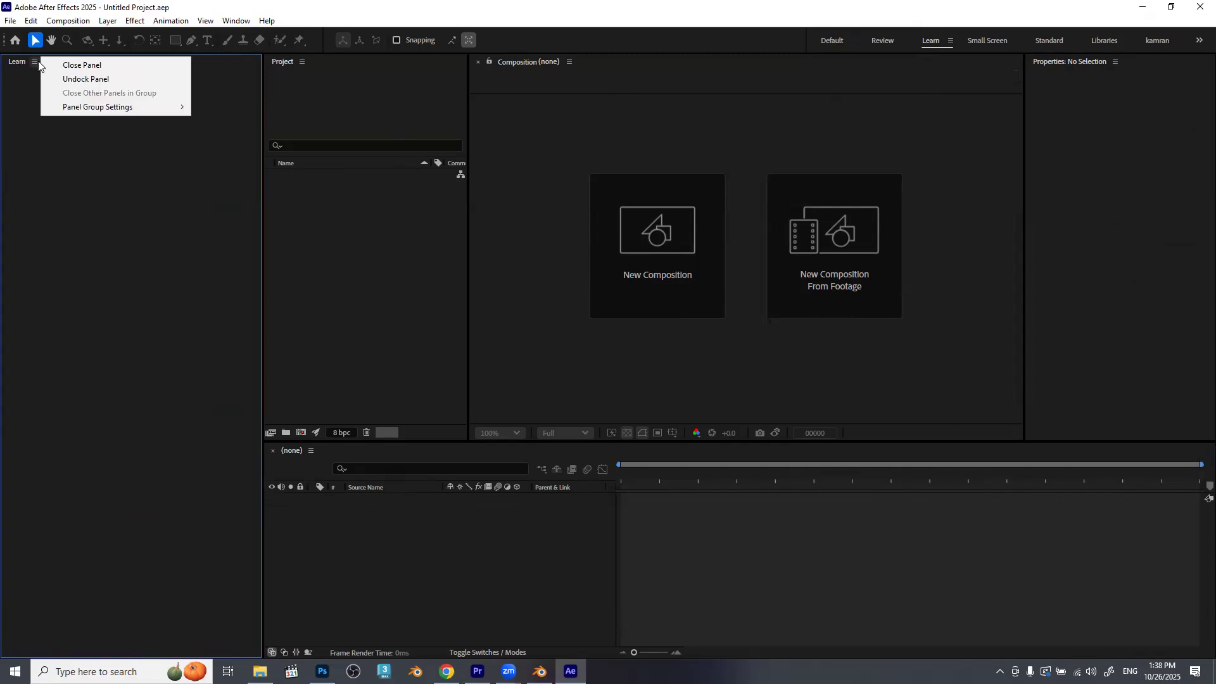
{"action": "left_click", "coordinate": [81, 66]}
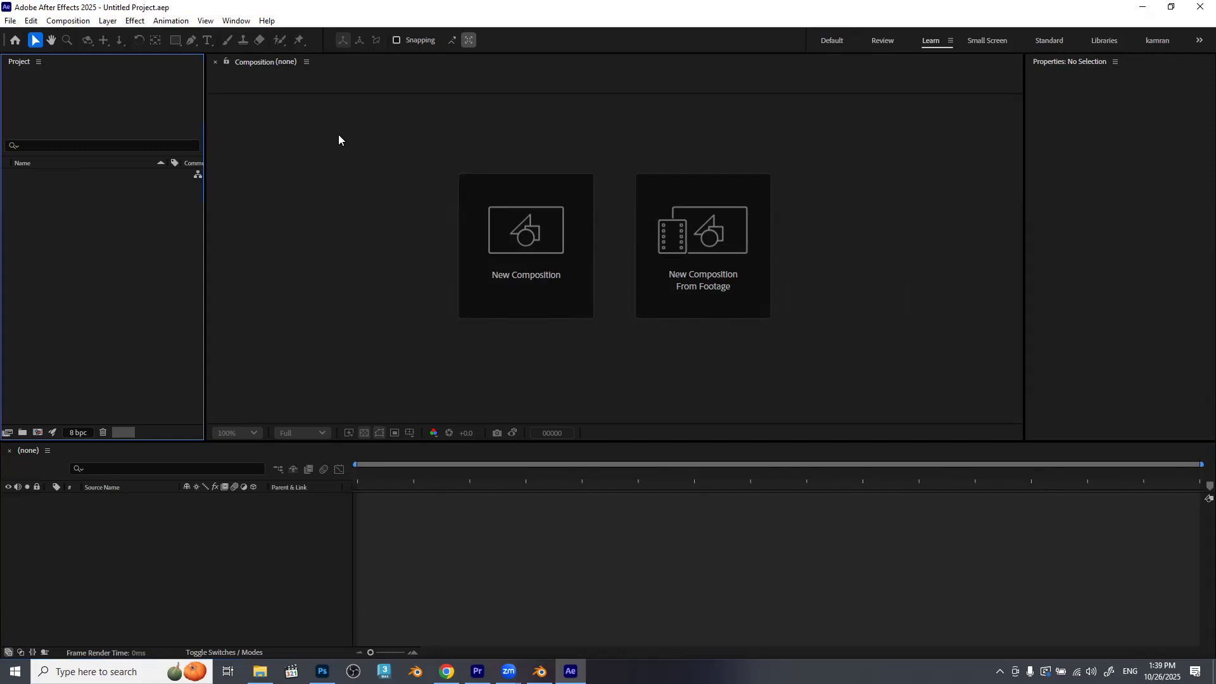
{"action": "key", "text": "super+p"}
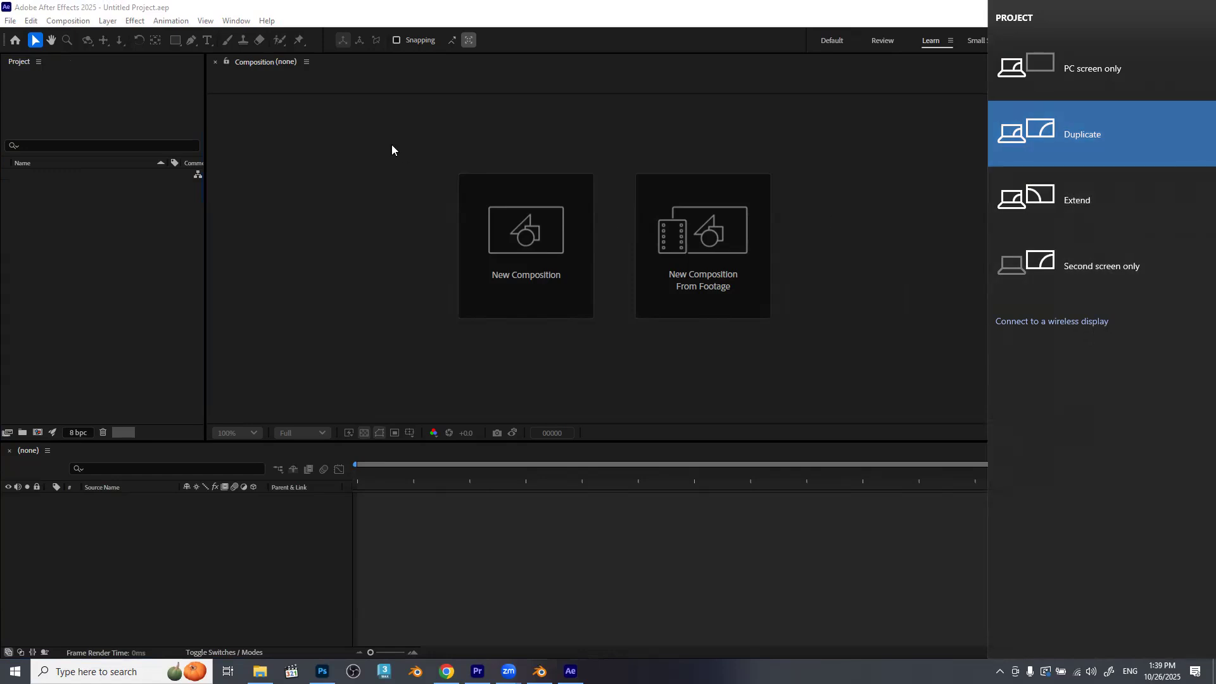
{"action": "left_click", "coordinate": [327, 261]}
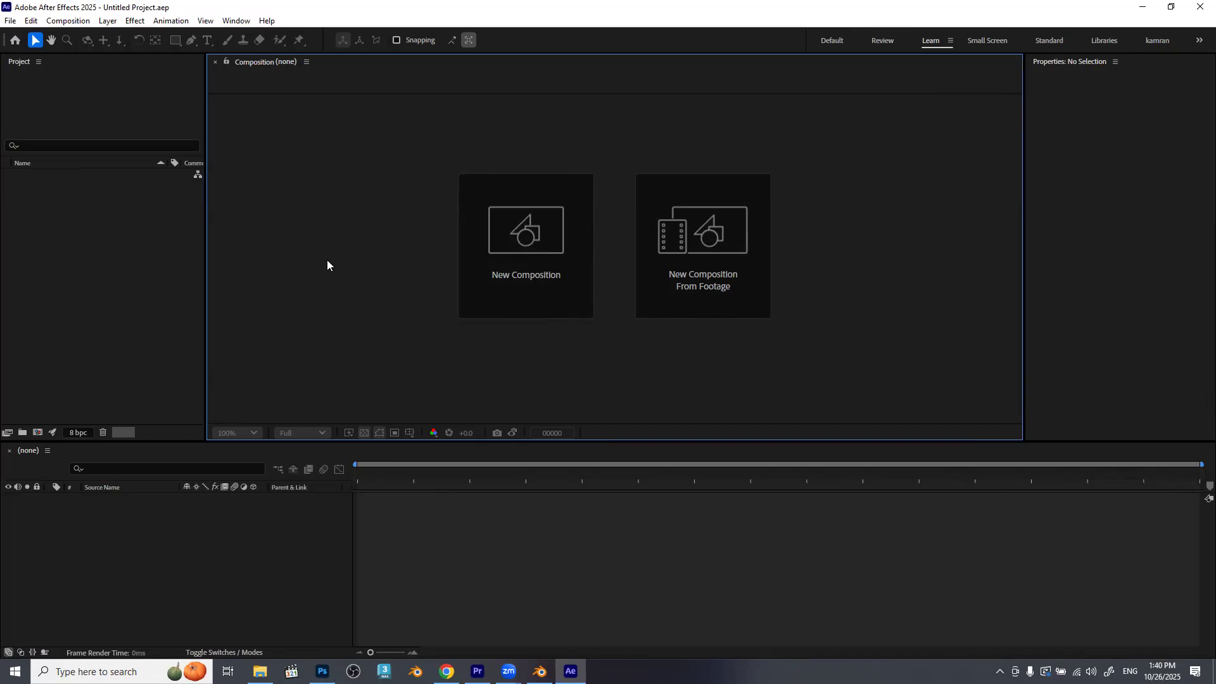
{"action": "key", "text": "super+p"}
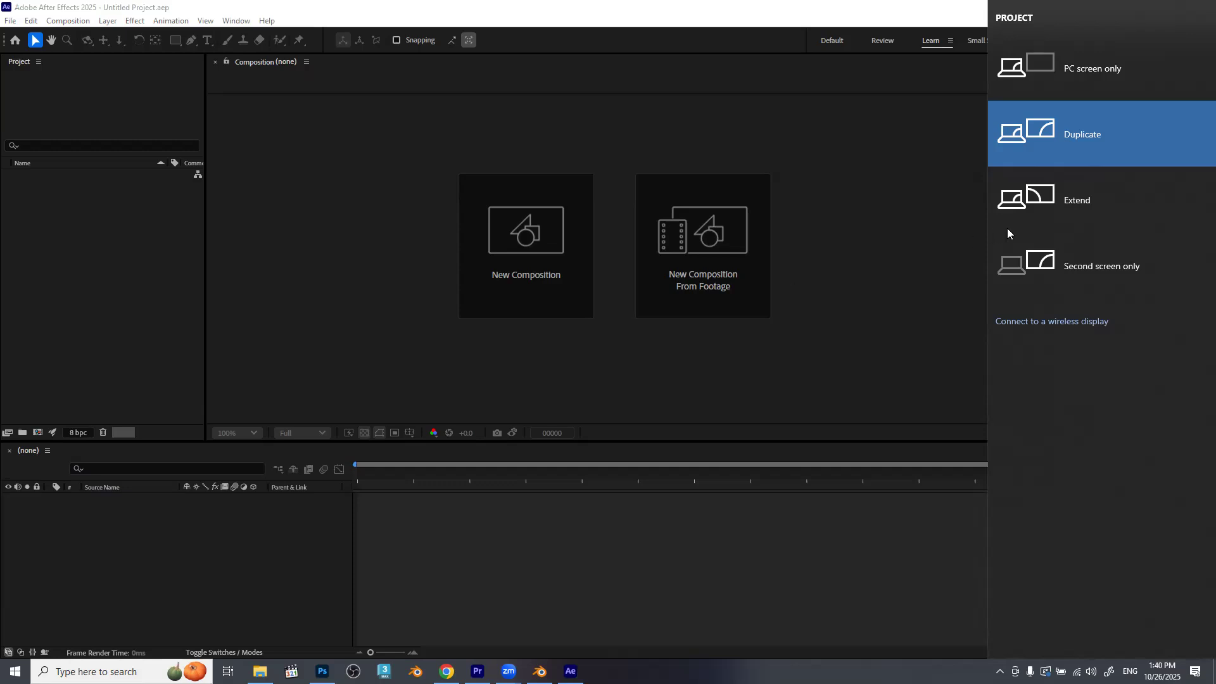
{"action": "left_click", "coordinate": [784, 364]}
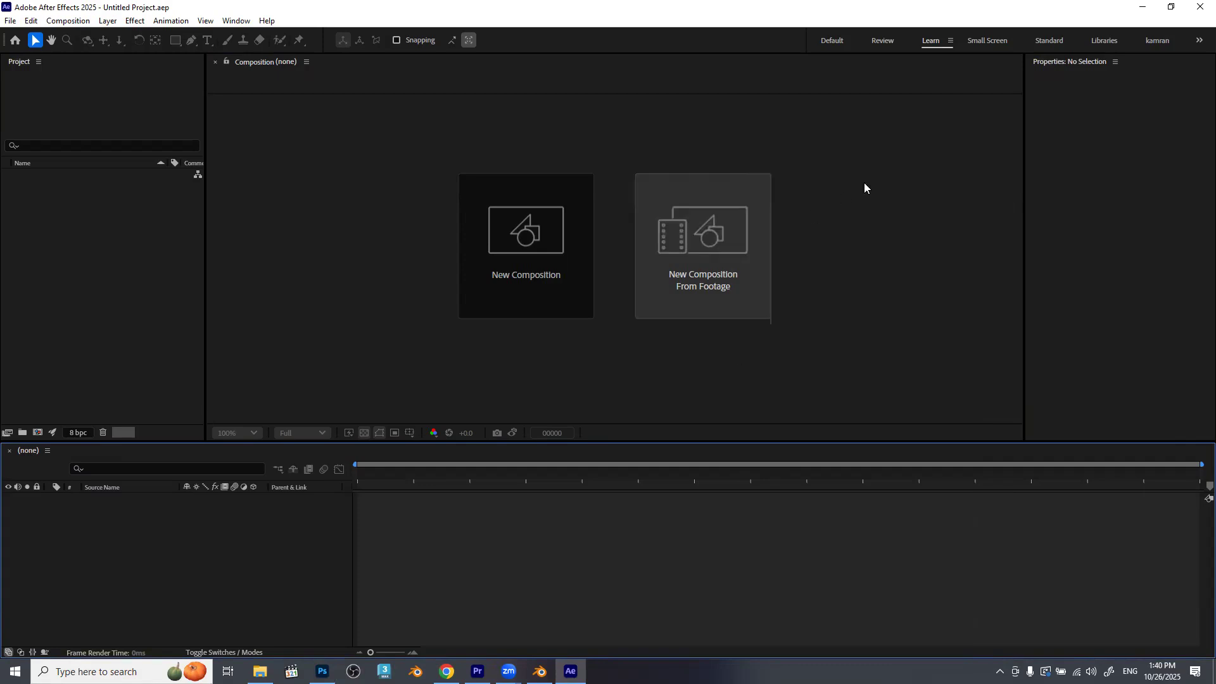
Switch to the Standard workspace and close its Character, Align, Paragraph, Properties and Effects & Presets panels.
{"action": "left_click", "coordinate": [1039, 38]}
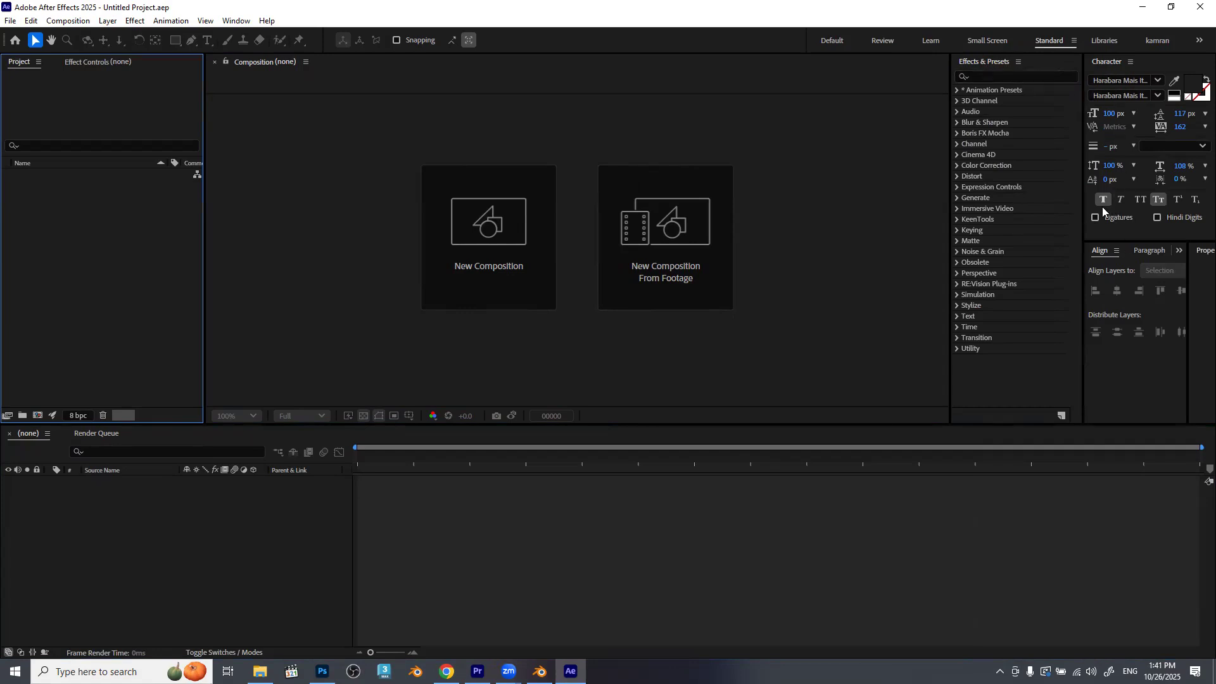
{"action": "left_click", "coordinate": [1132, 62]}
{"action": "left_click", "coordinate": [1061, 67]}
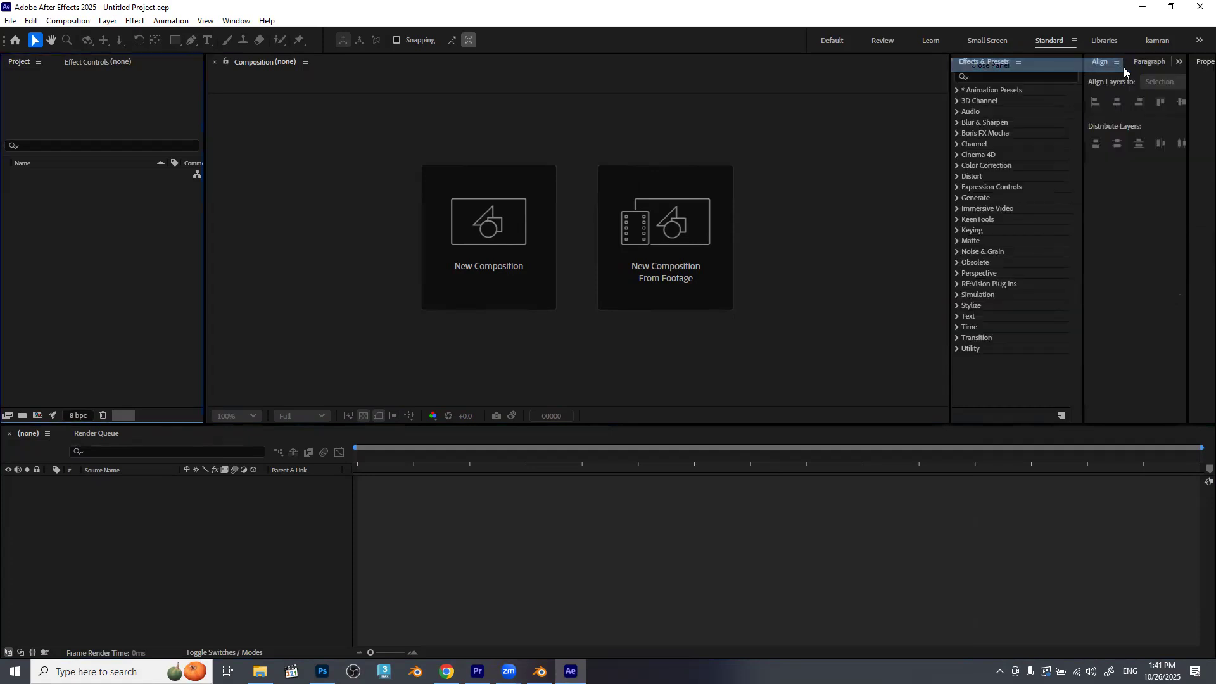
{"action": "left_click", "coordinate": [1116, 62]}
{"action": "left_click", "coordinate": [1119, 65]}
{"action": "left_click", "coordinate": [1130, 62]}
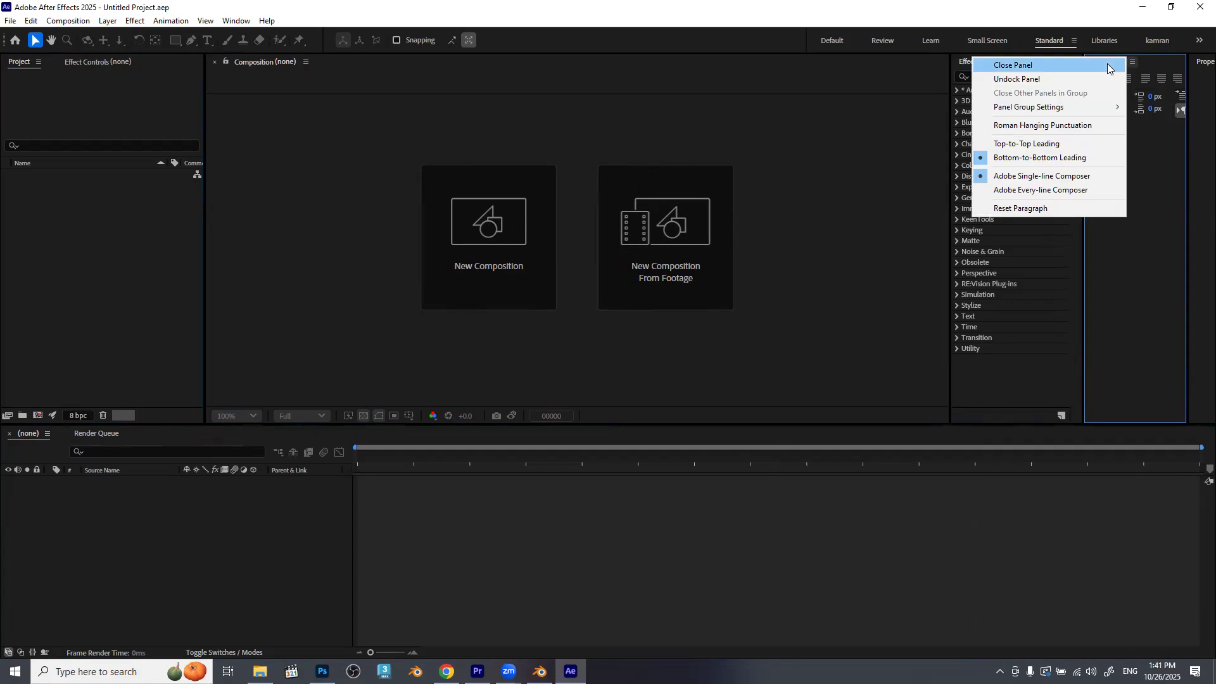
{"action": "left_click", "coordinate": [1138, 66]}
{"action": "left_click", "coordinate": [1175, 62]}
{"action": "left_click", "coordinate": [1155, 65]}
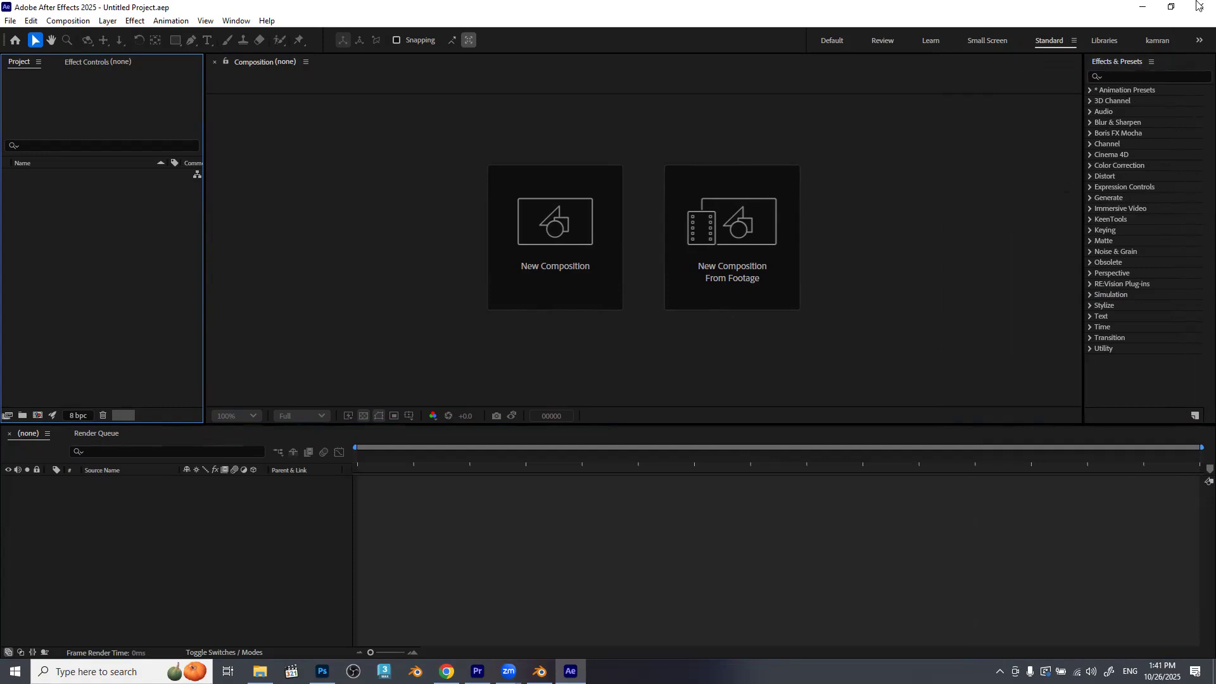
{"action": "left_click", "coordinate": [1150, 62]}
{"action": "left_click", "coordinate": [1130, 66]}
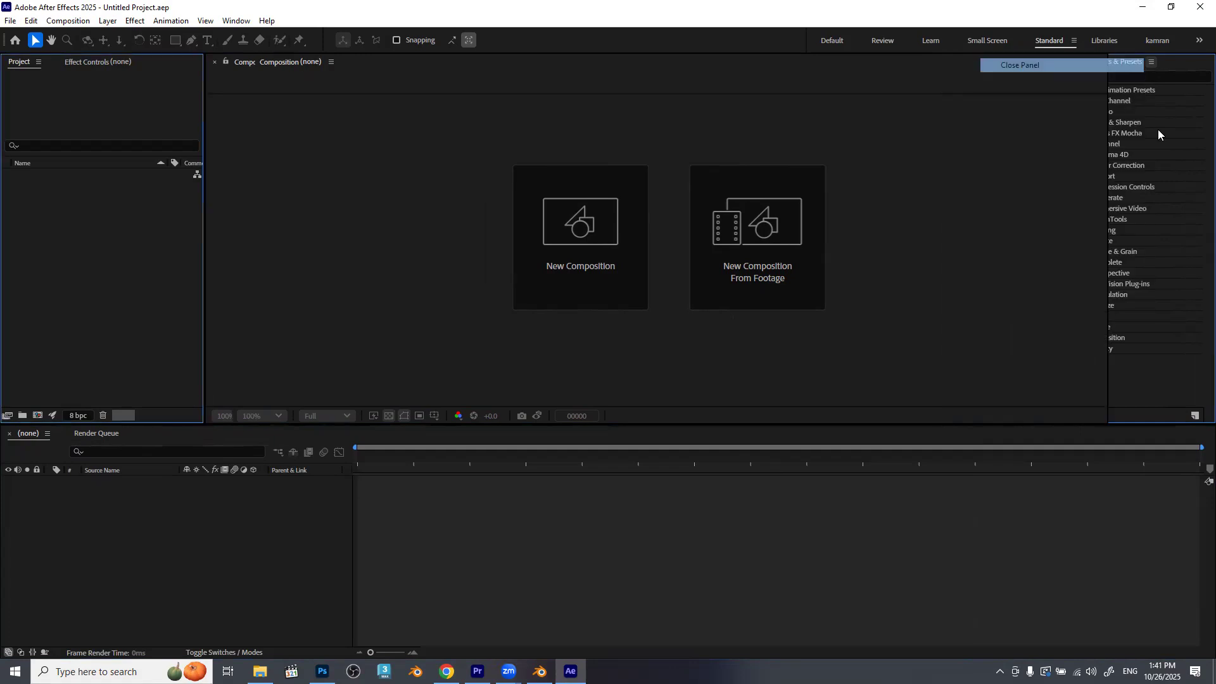
Reopen the Effects & Presets, Character and Align panels in the Standard workspace.
{"action": "left_click", "coordinate": [228, 20]}
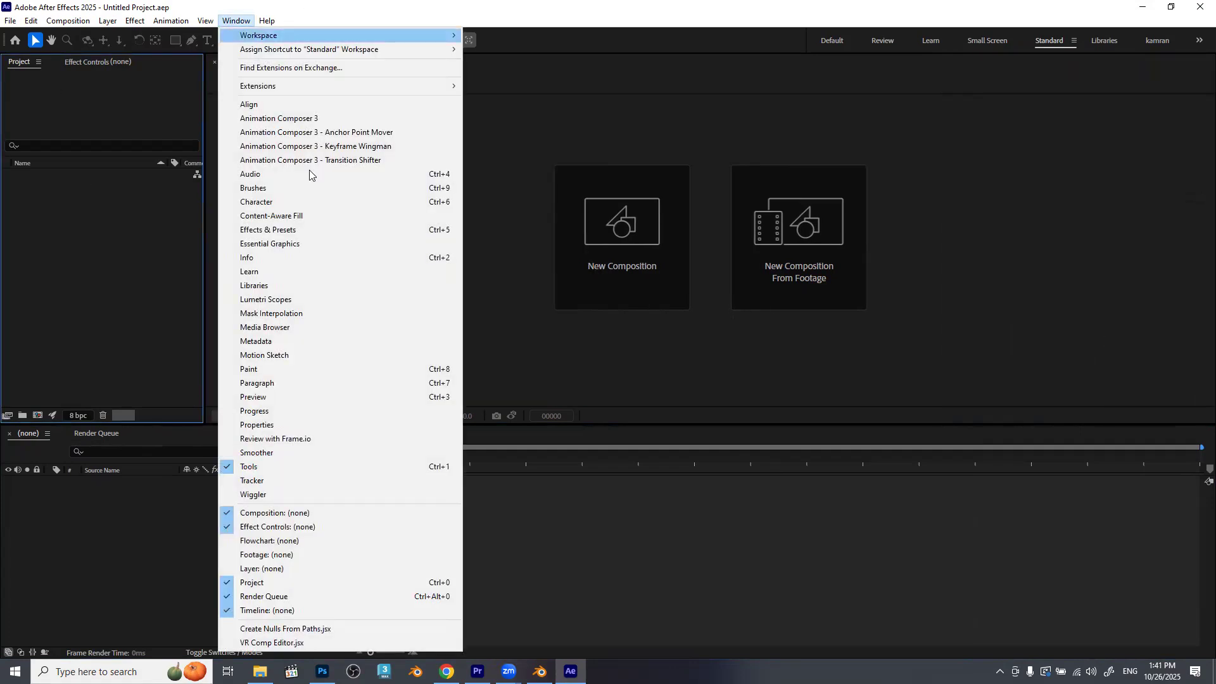
{"action": "left_click", "coordinate": [309, 232]}
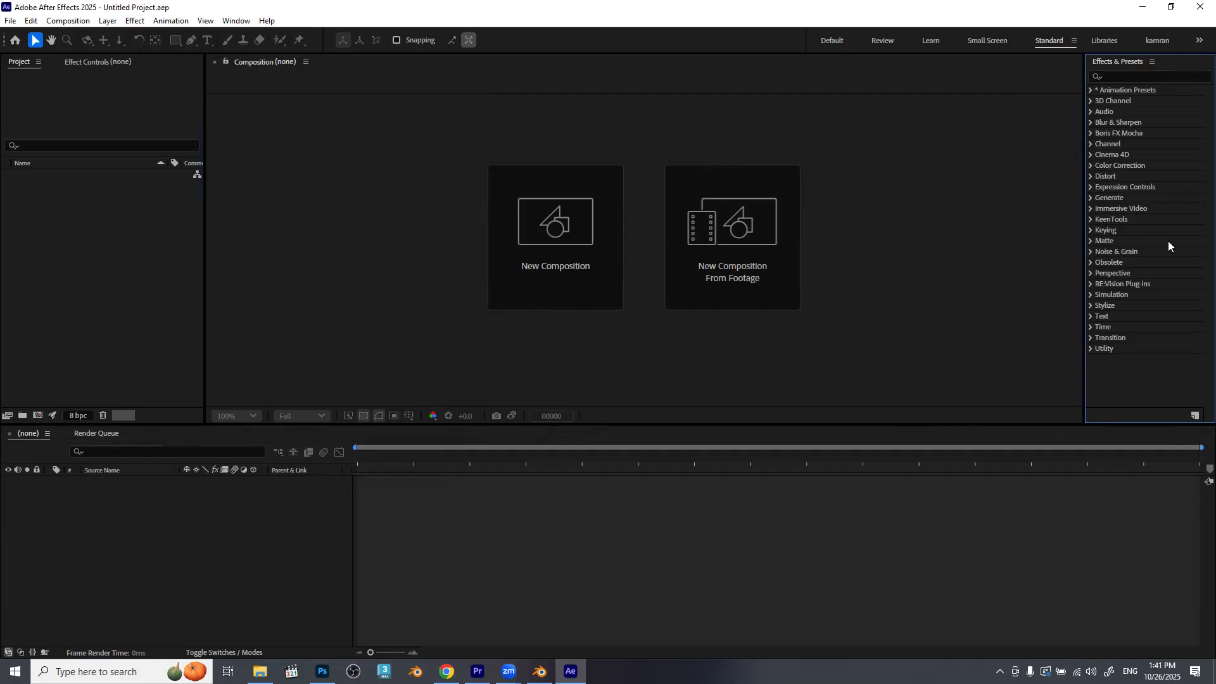
{"action": "left_click", "coordinate": [232, 21]}
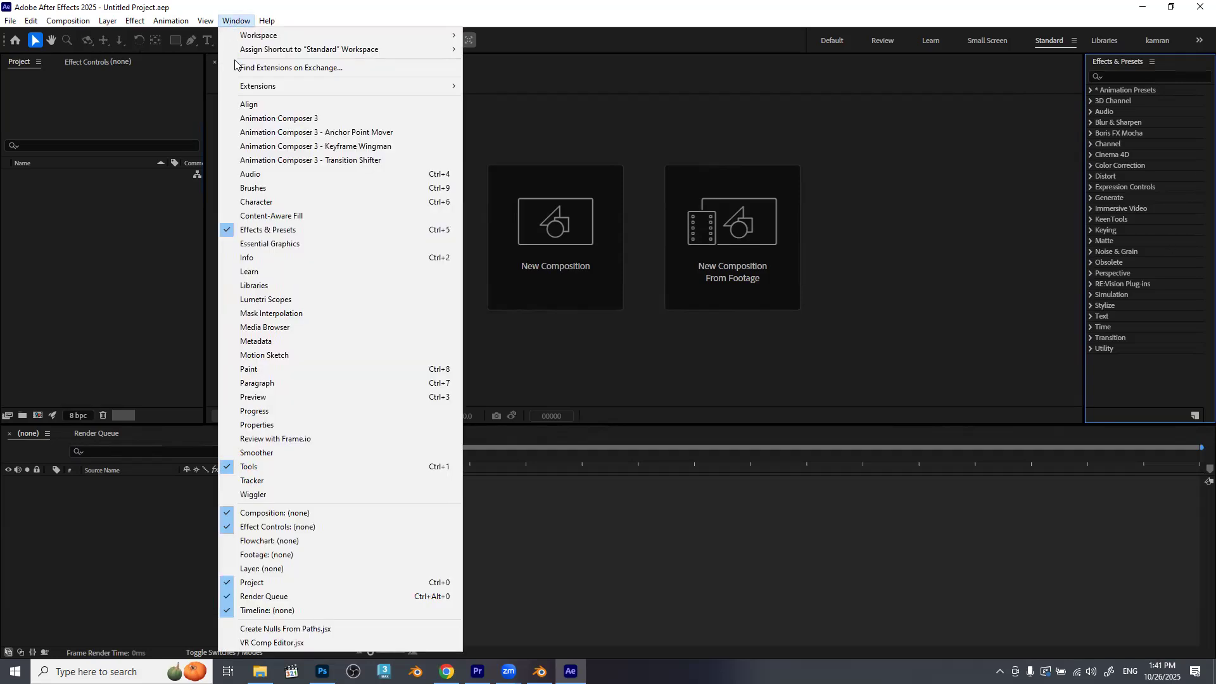
{"action": "left_click", "coordinate": [289, 202]}
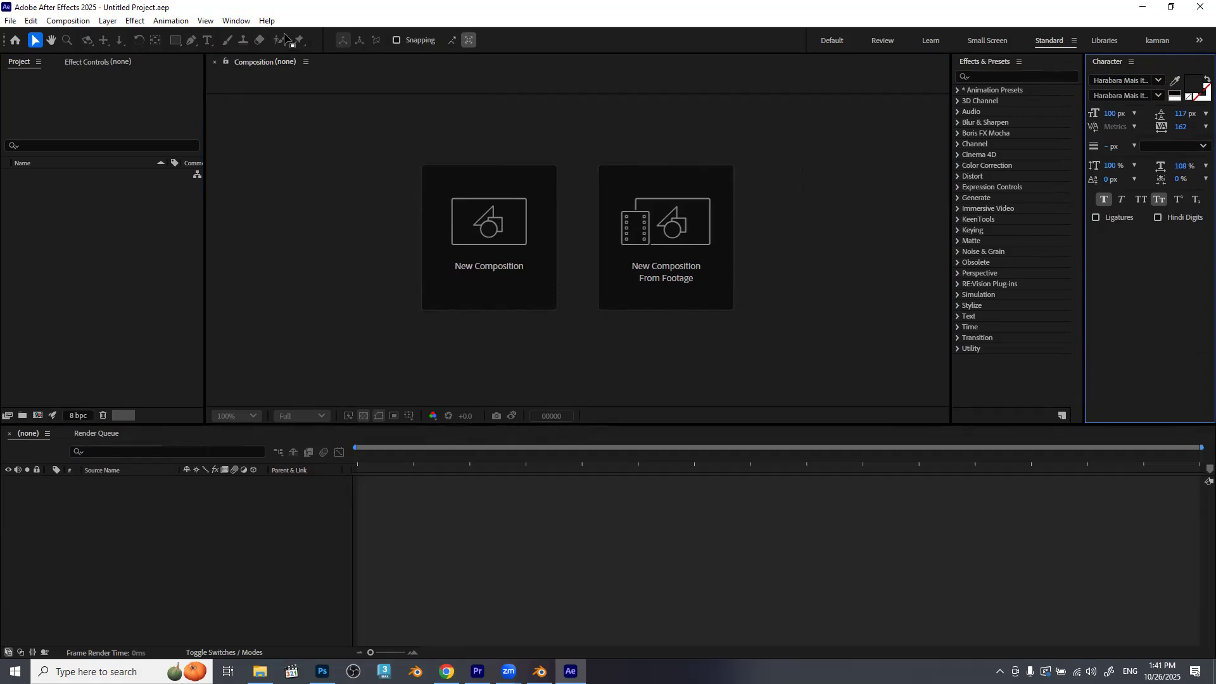
{"action": "left_click", "coordinate": [244, 23]}
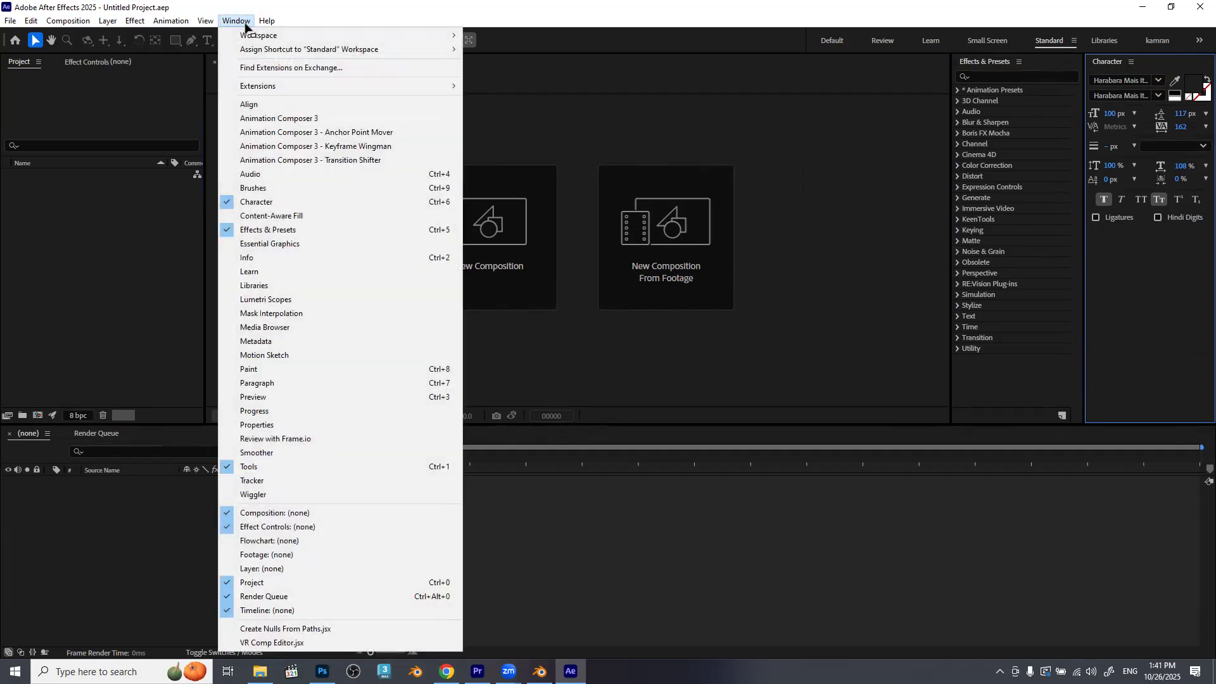
{"action": "left_click", "coordinate": [267, 107]}
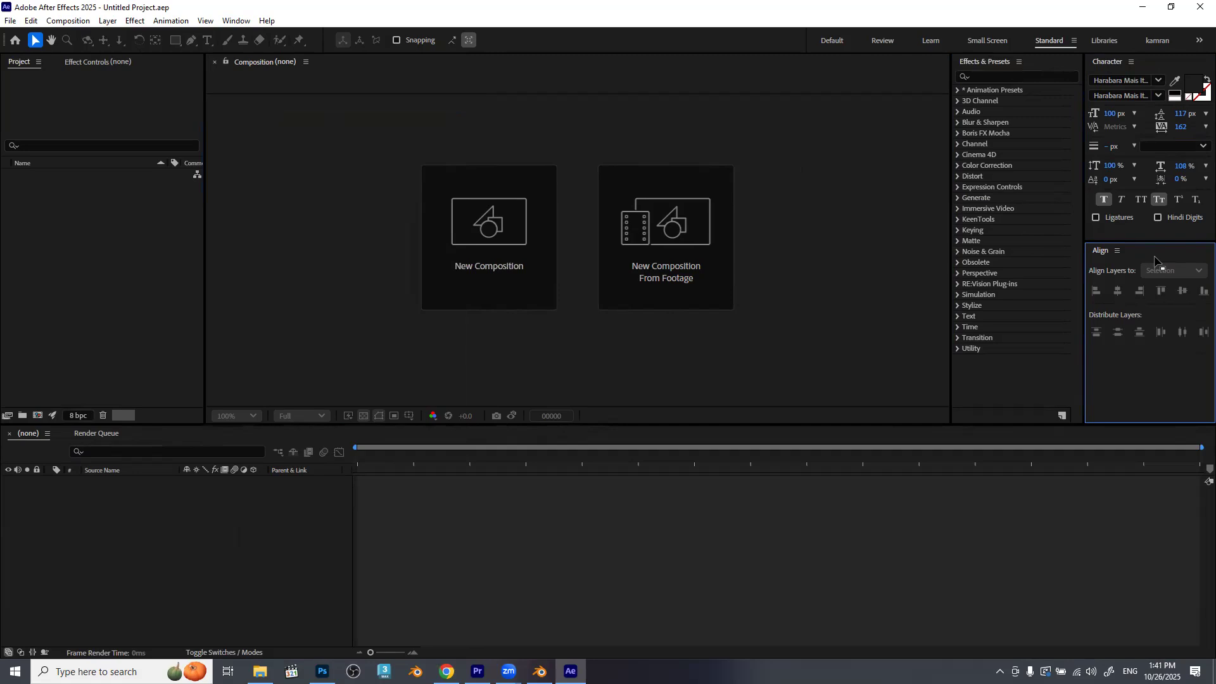
Reopen the Paragraph panel and dock it in the same group as the Align panel.
{"action": "left_click", "coordinate": [236, 21]}
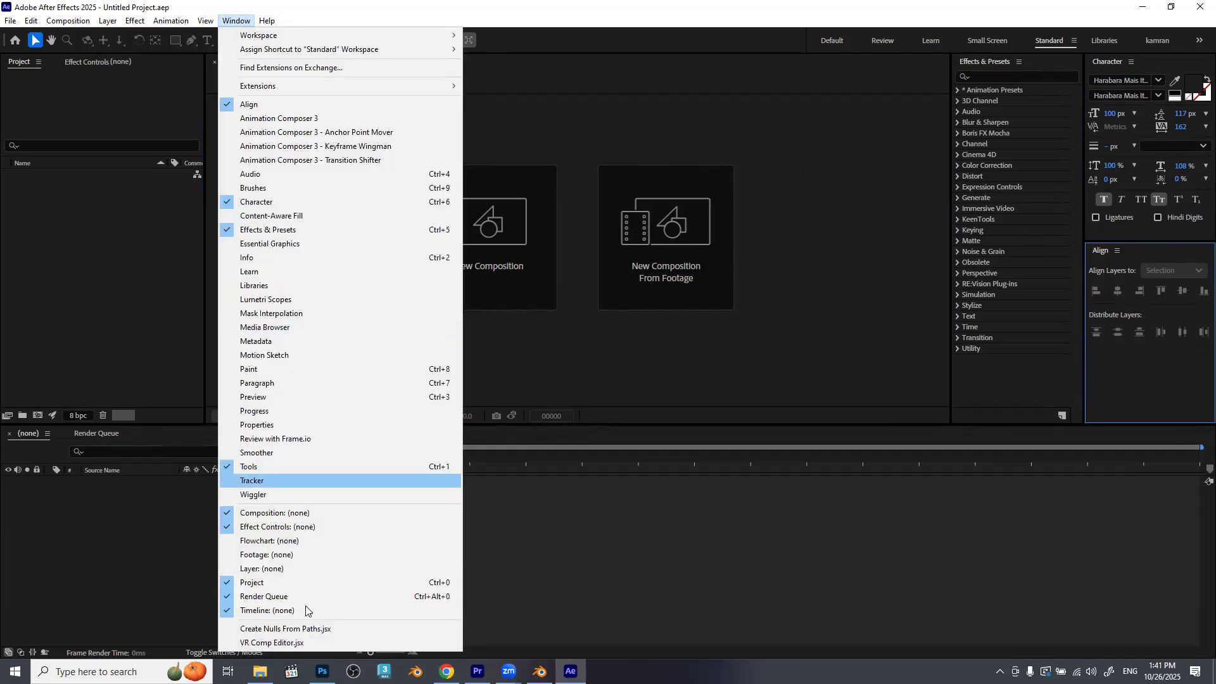
{"action": "left_click", "coordinate": [306, 386]}
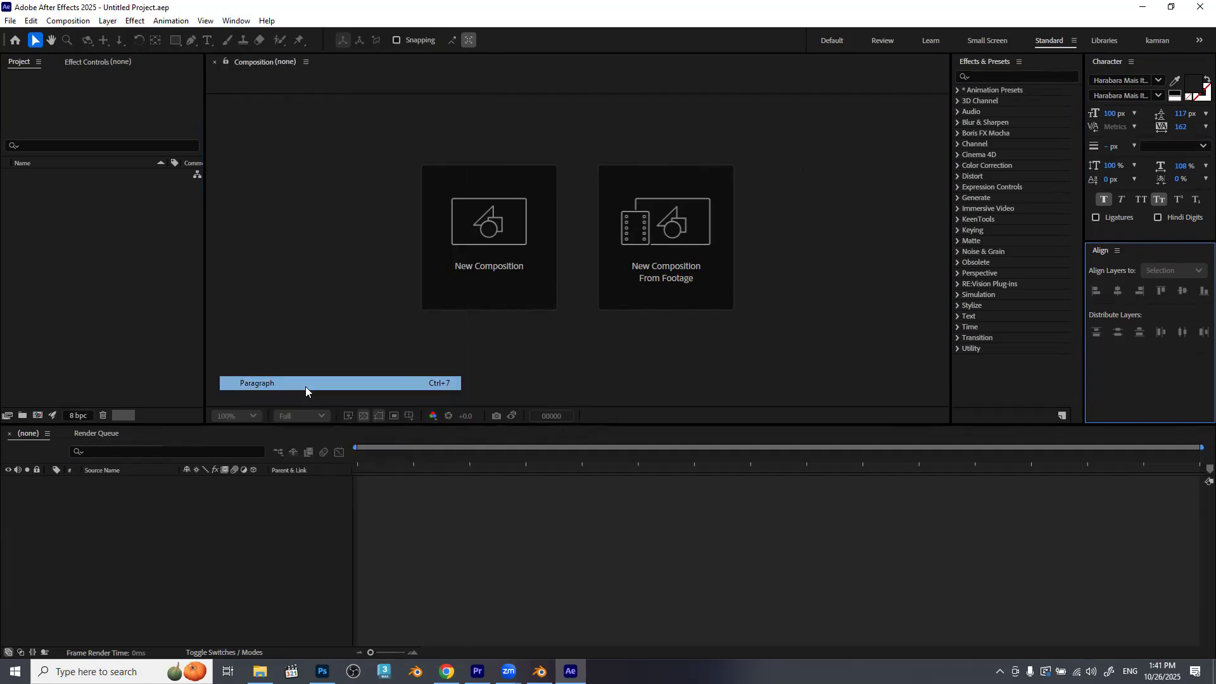
{"action": "left_click_drag", "start_coordinate": [1169, 253], "coordinate": [1153, 409]}
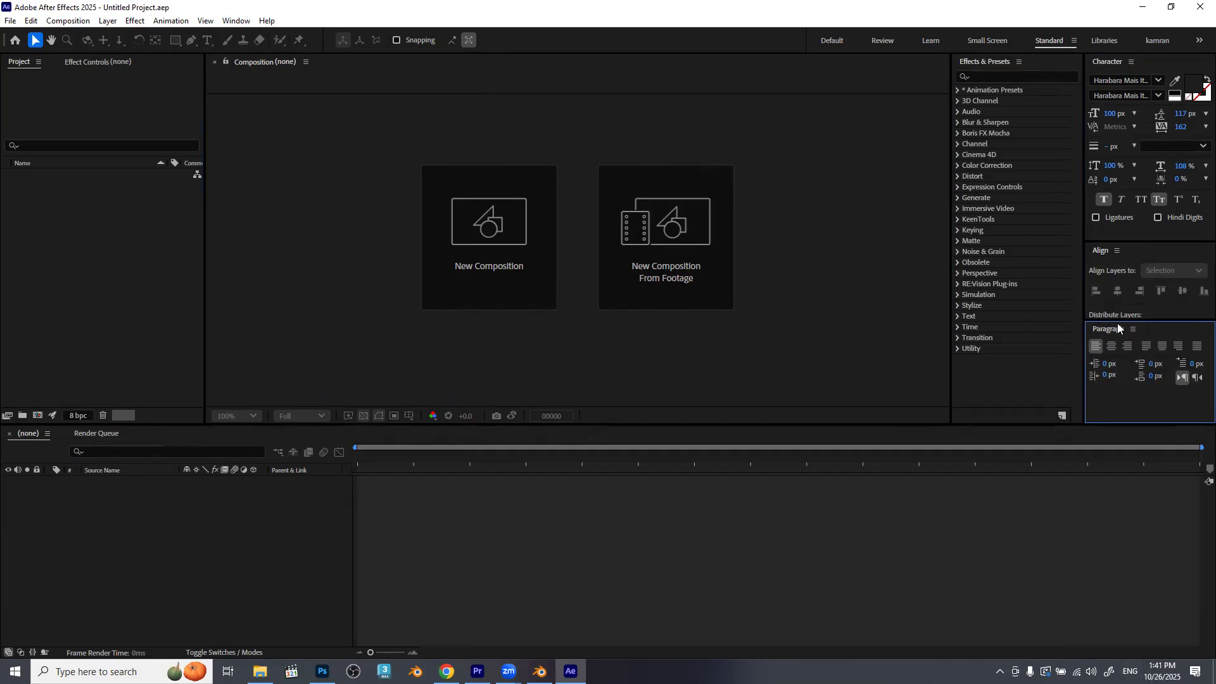
{"action": "left_click_drag", "start_coordinate": [1100, 328], "coordinate": [1147, 253]}
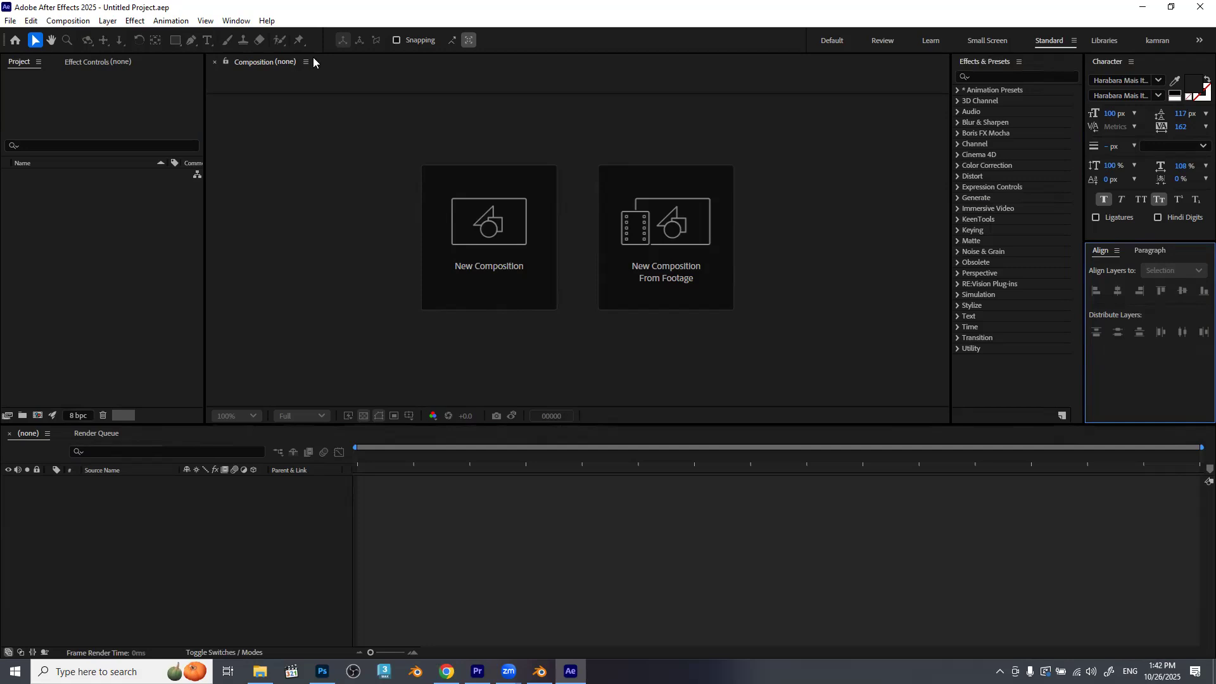
Review the workspace options for saving the current panel layout as a new workspace.
{"action": "left_click", "coordinate": [244, 22]}
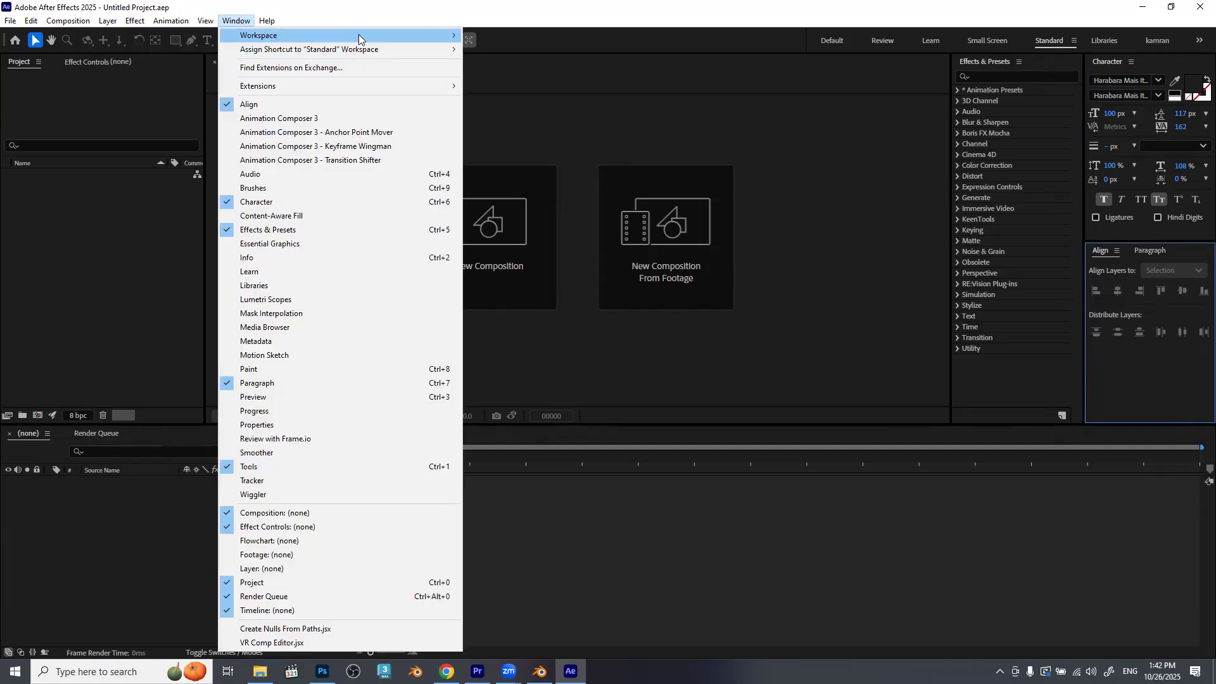
{"action": "mouse_move", "coordinate": [361, 37]}
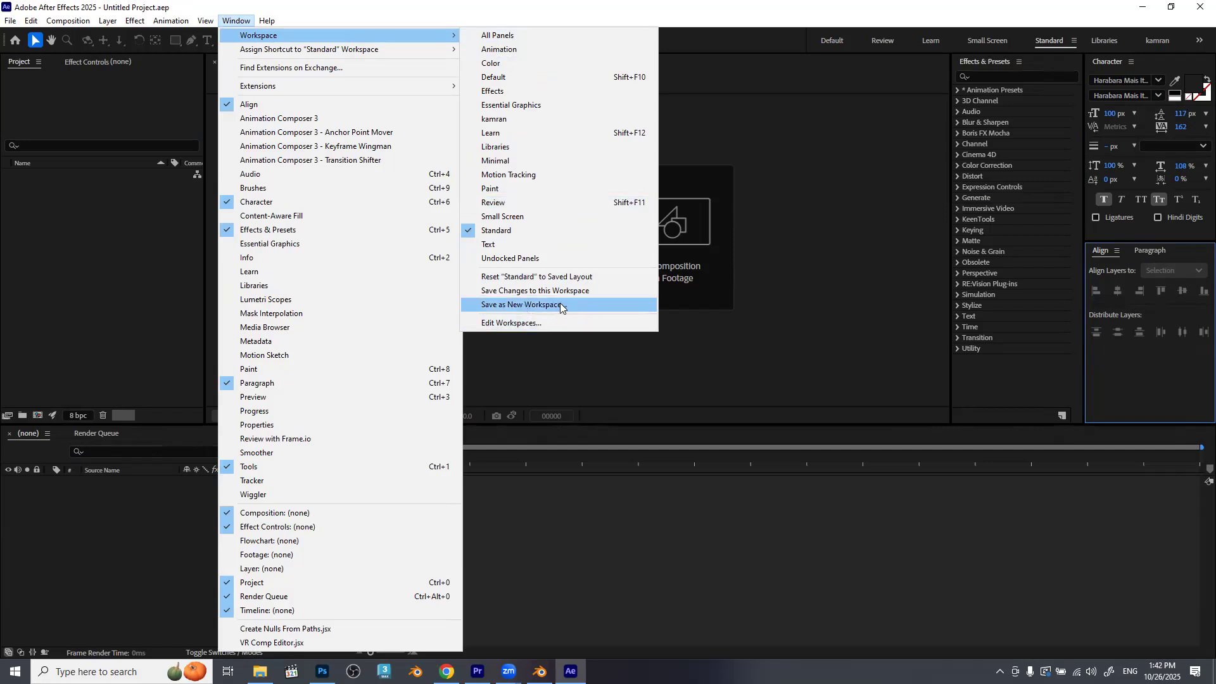
{"action": "left_click", "coordinate": [780, 397]}
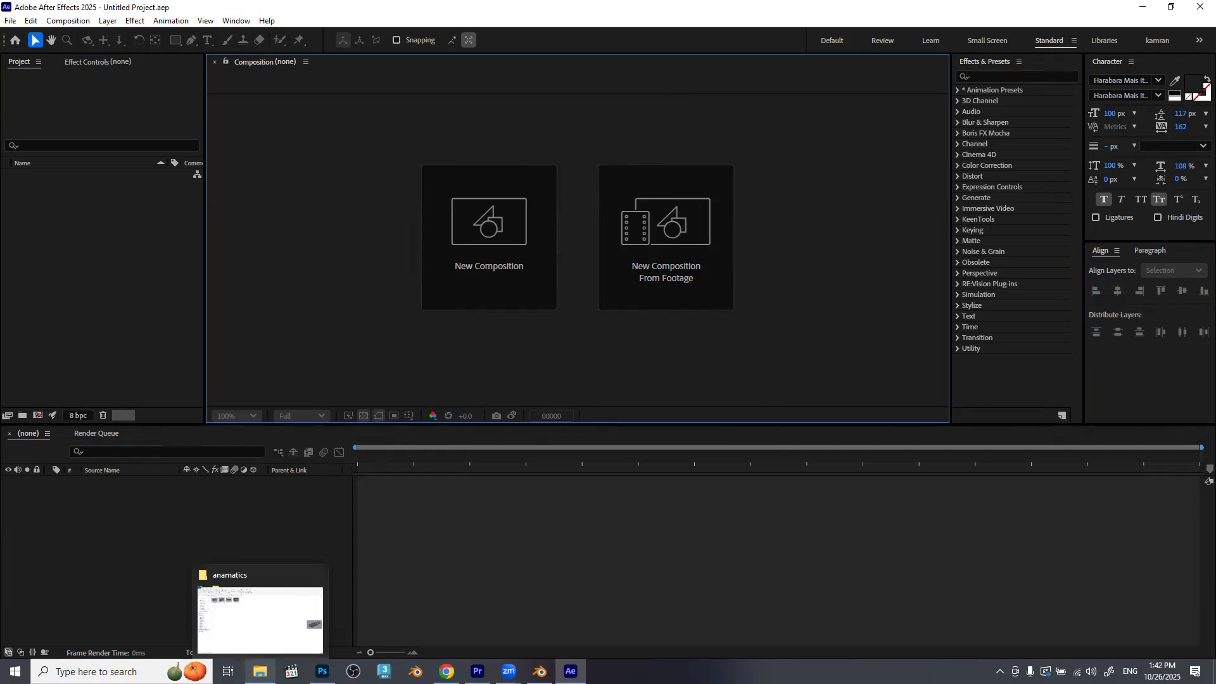
Switch to File Explorer's anamatics folder and restore its window to a smaller size over After Effects.
{"action": "left_click", "coordinate": [260, 671]}
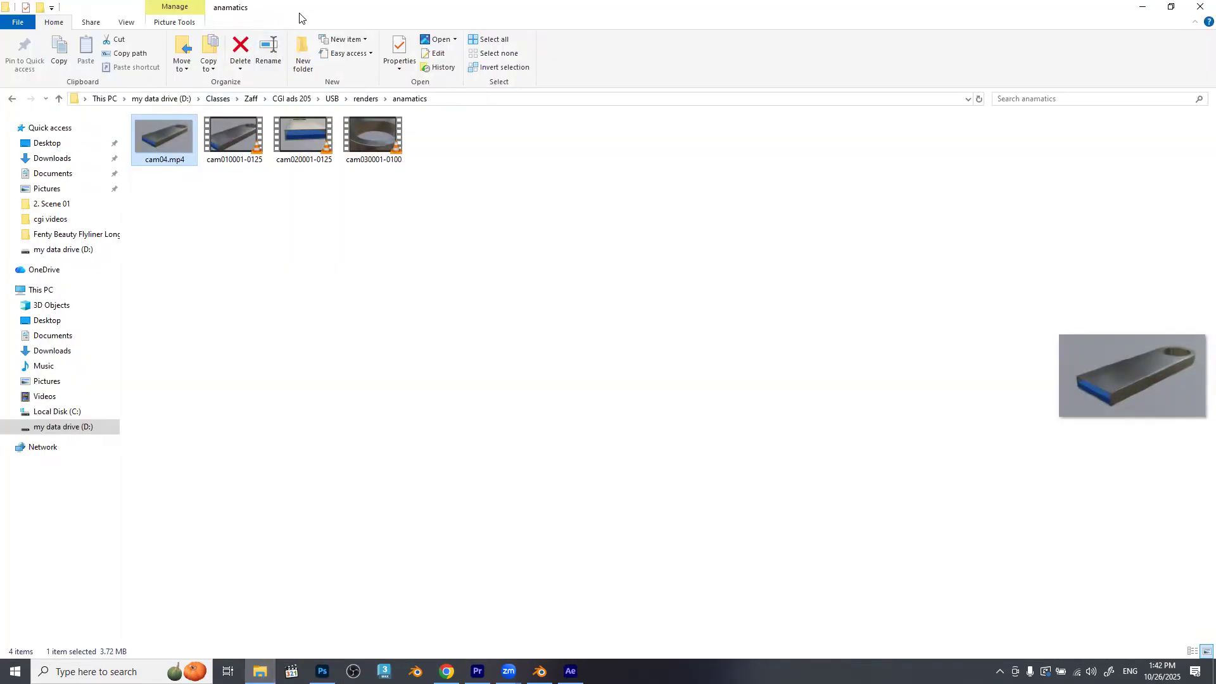
{"action": "left_click_drag", "start_coordinate": [466, 8], "coordinate": [792, 83]}
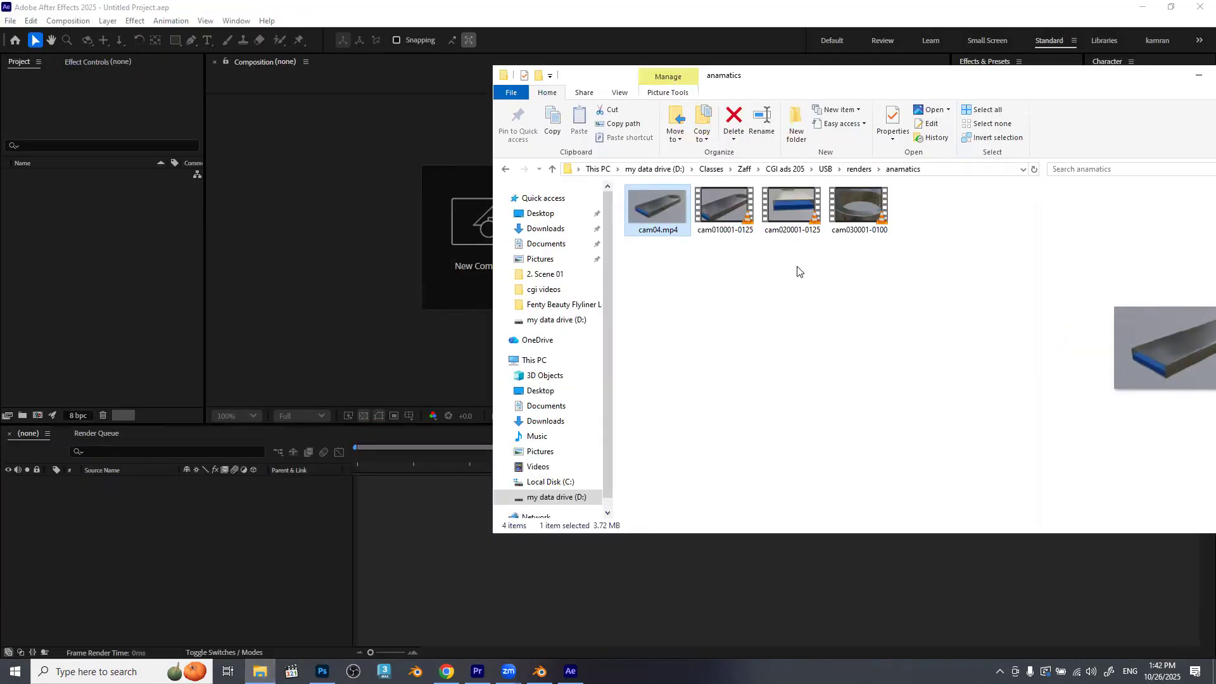
{"action": "left_click", "coordinate": [661, 213], "text": "ctrl"}
{"action": "left_click", "coordinate": [660, 213]}
{"action": "key", "text": "F2"}
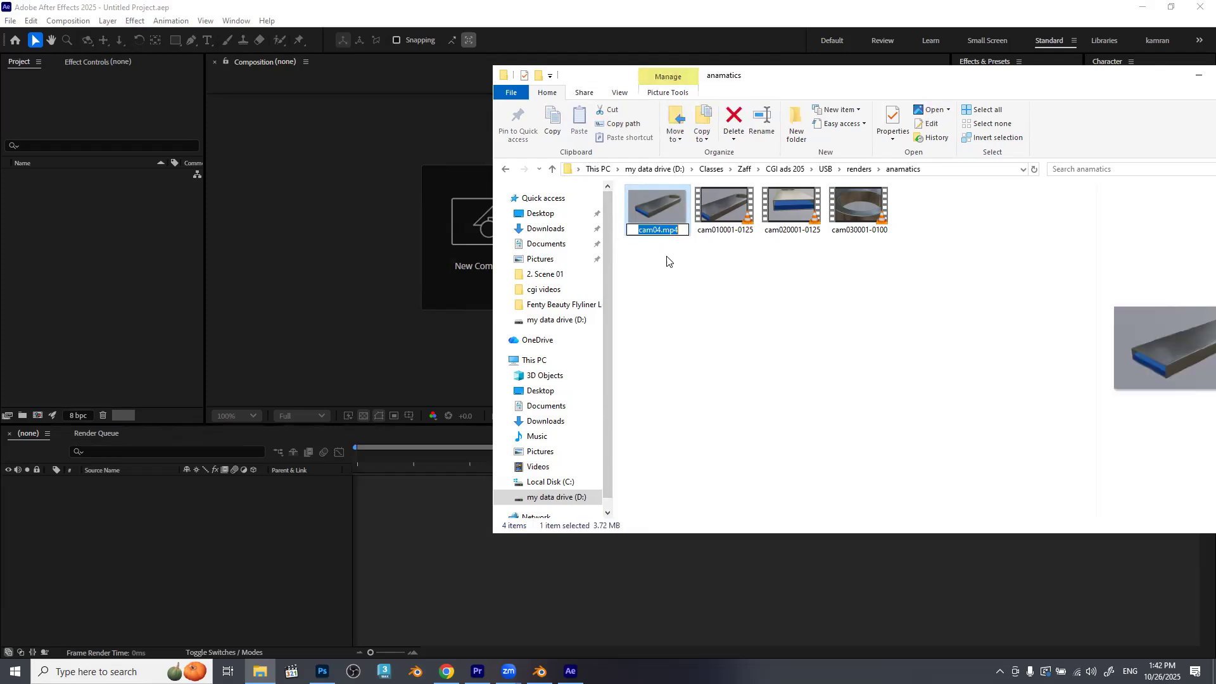
{"action": "key", "text": "Right"}
{"action": "key", "text": "BackSpace"}
{"action": "key", "text": "BackSpace"}
{"action": "key", "text": "BackSpace"}
{"action": "type", "text": "jpg"}
{"action": "key", "text": "BackSpace"}
{"action": "key", "text": "BackSpace"}
{"action": "key", "text": "BackSpace"}
{"action": "type", "text": "png"}
{"action": "key", "text": "Escape"}
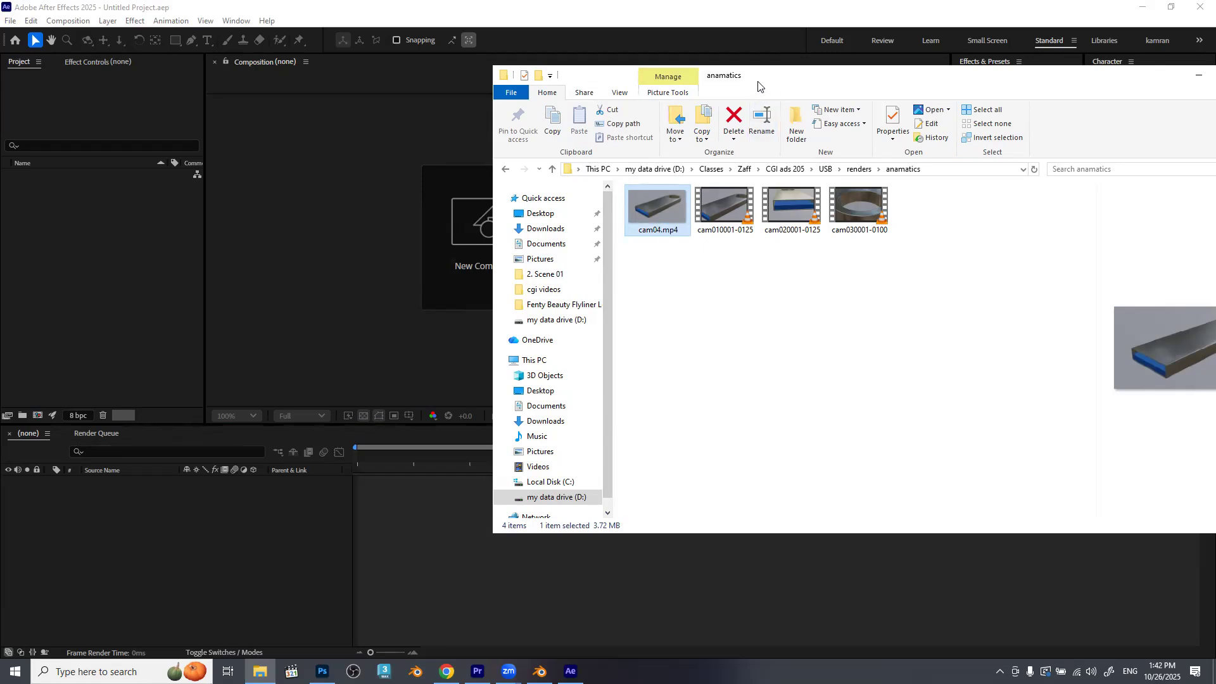
Bring the whole anamatics folder window into view and turn on the display of file name extensions.
{"action": "left_click_drag", "start_coordinate": [761, 79], "coordinate": [575, 65]}
{"action": "left_click", "coordinate": [436, 80]}
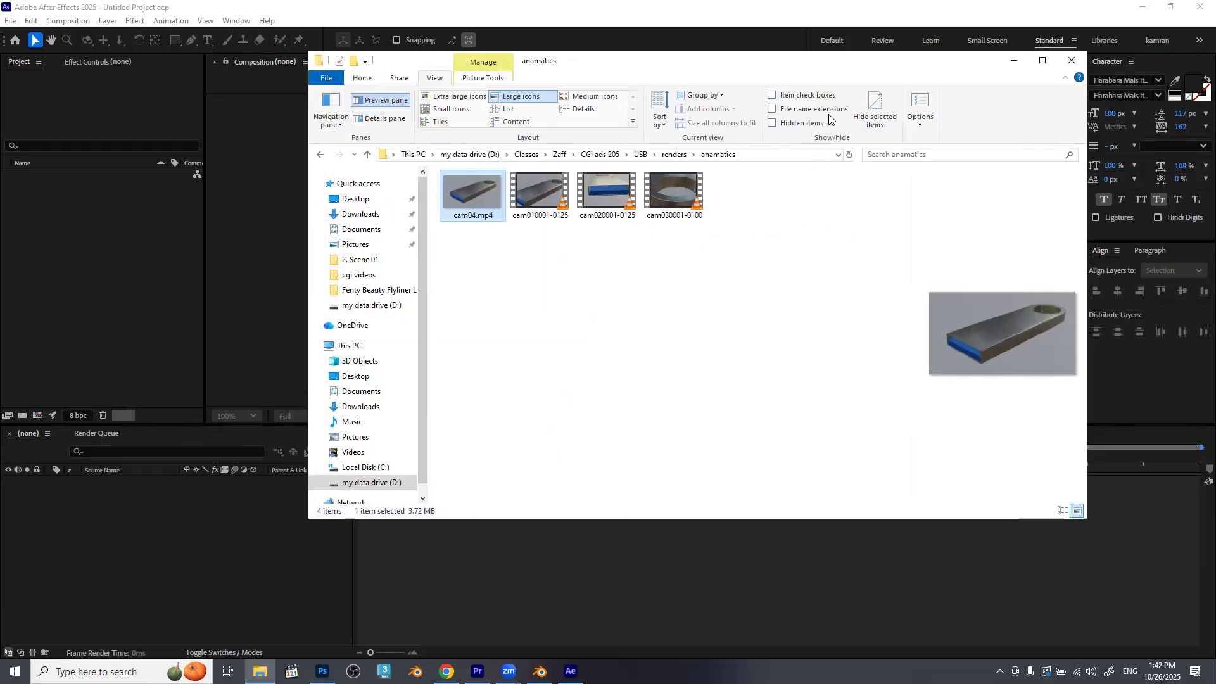
{"action": "left_click", "coordinate": [808, 111]}
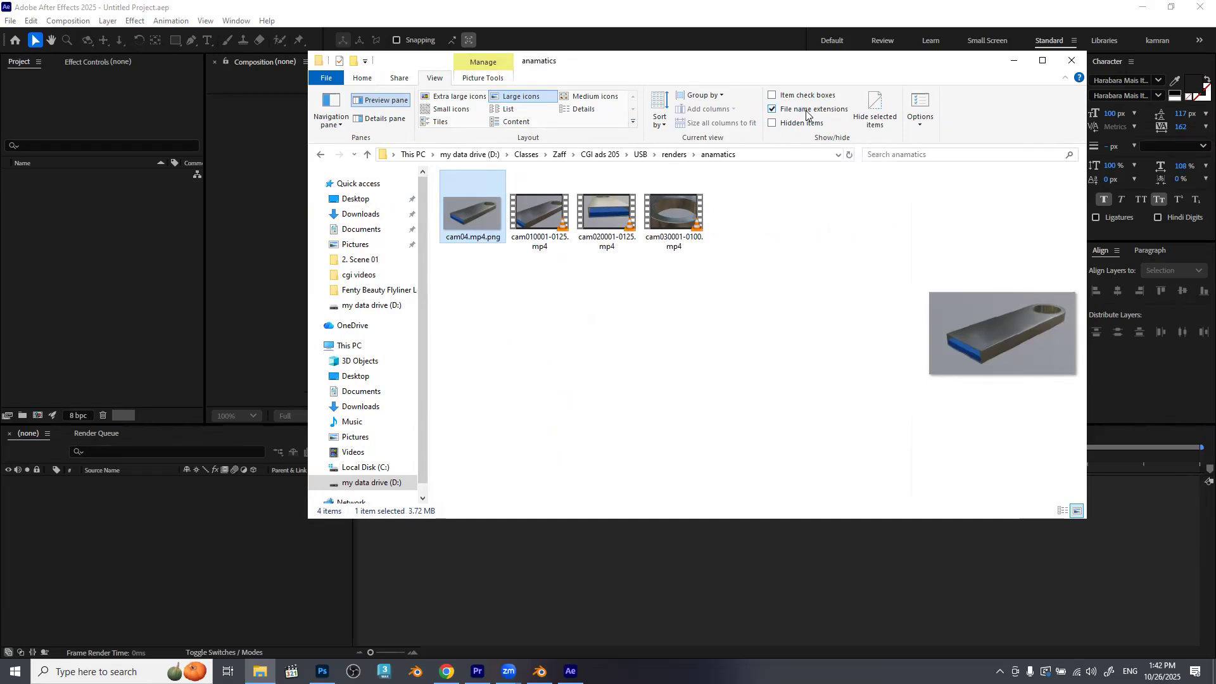
Rename the cam04 still image as cam04.png by removing the extra mp4 extension.
{"action": "left_click", "coordinate": [518, 310]}
{"action": "left_click", "coordinate": [483, 227]}
{"action": "key", "text": "F2"}
{"action": "left_click", "coordinate": [487, 237]}
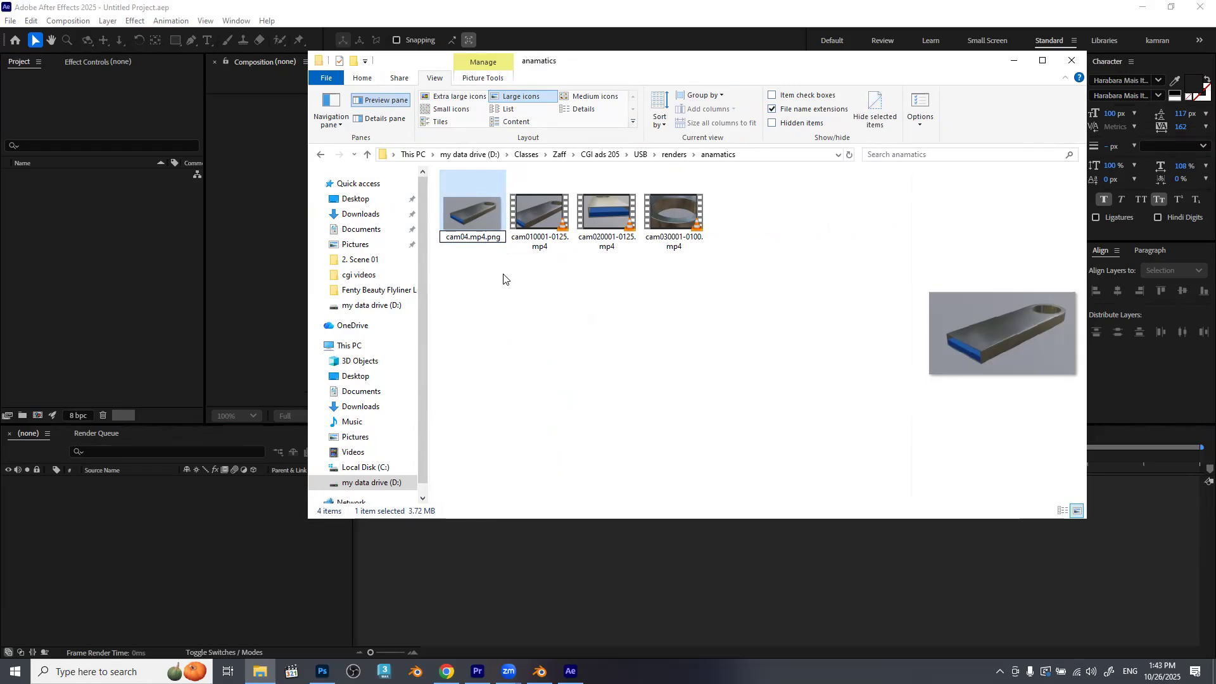
{"action": "key", "text": "BackSpace"}
{"action": "key", "text": "BackSpace"}
{"action": "key", "text": "BackSpace"}
{"action": "key", "text": "Return"}
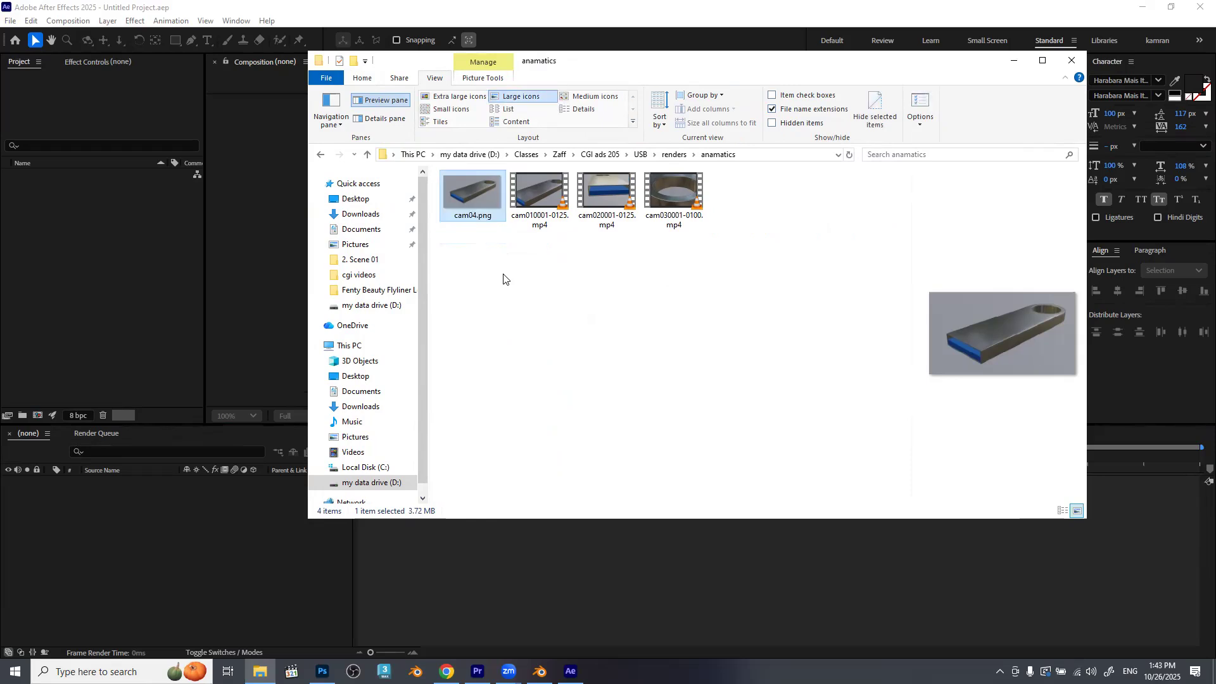
Hide file name extensions again and return to the folder's standard file commands.
{"action": "left_click", "coordinate": [782, 110]}
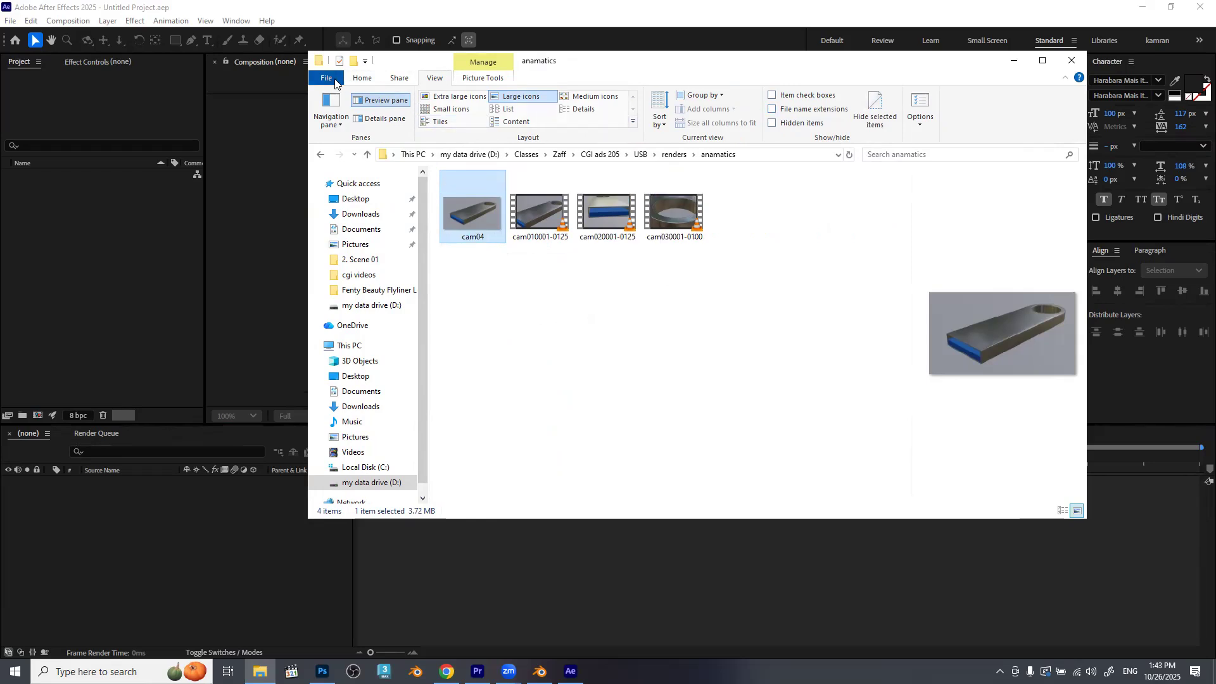
{"action": "left_click", "coordinate": [331, 79]}
{"action": "left_click", "coordinate": [369, 78]}
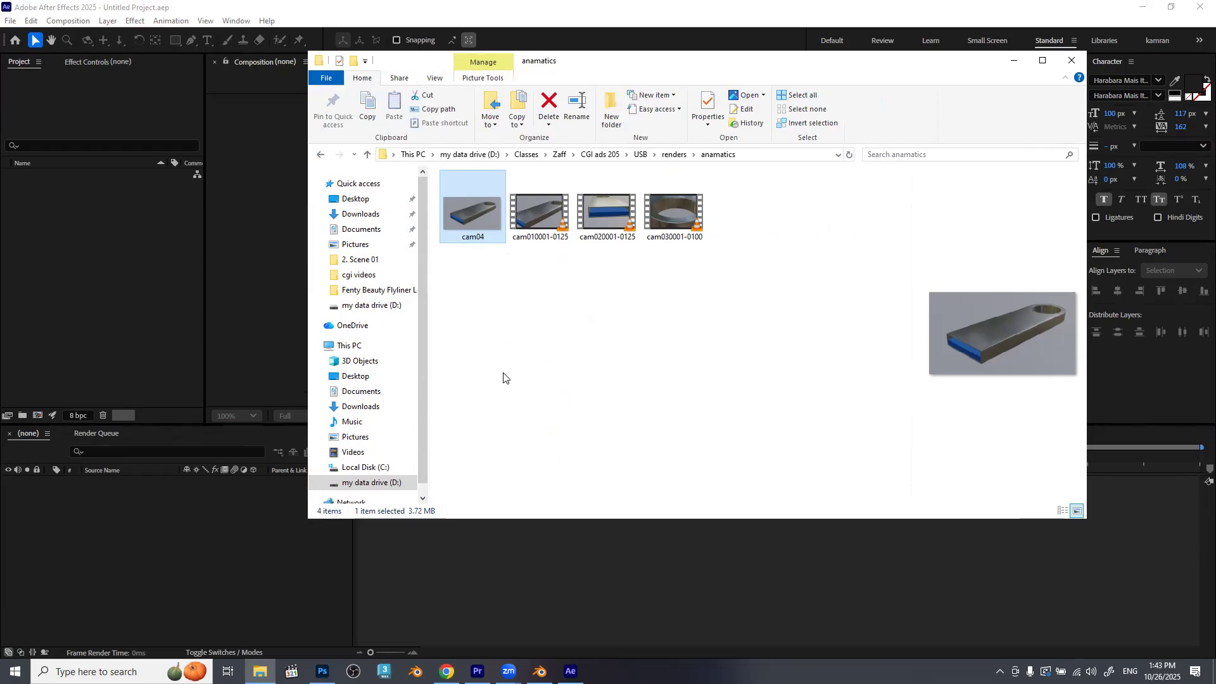
Import the cam04 still and the cam01, cam02 and cam03 clips from the anamatics folder into the After Effects project.
{"action": "left_click_drag", "start_coordinate": [863, 68], "coordinate": [962, 82]}
{"action": "mouse_move", "coordinate": [837, 320]}
{"action": "left_mouse_down"}
{"action": "mouse_move", "coordinate": [558, 272]}
{"action": "mouse_move", "coordinate": [559, 228]}
{"action": "left_mouse_up"}
{"action": "left_click_drag", "start_coordinate": [589, 330], "coordinate": [66, 256]}
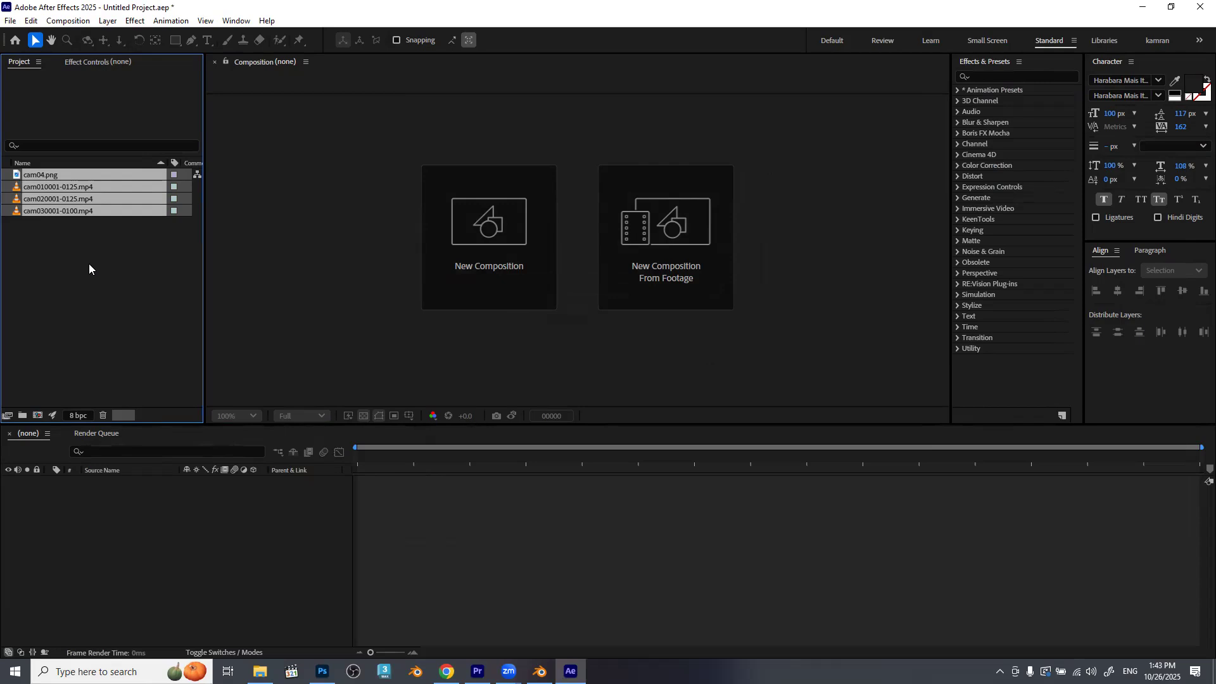
{"action": "left_click", "coordinate": [82, 273]}
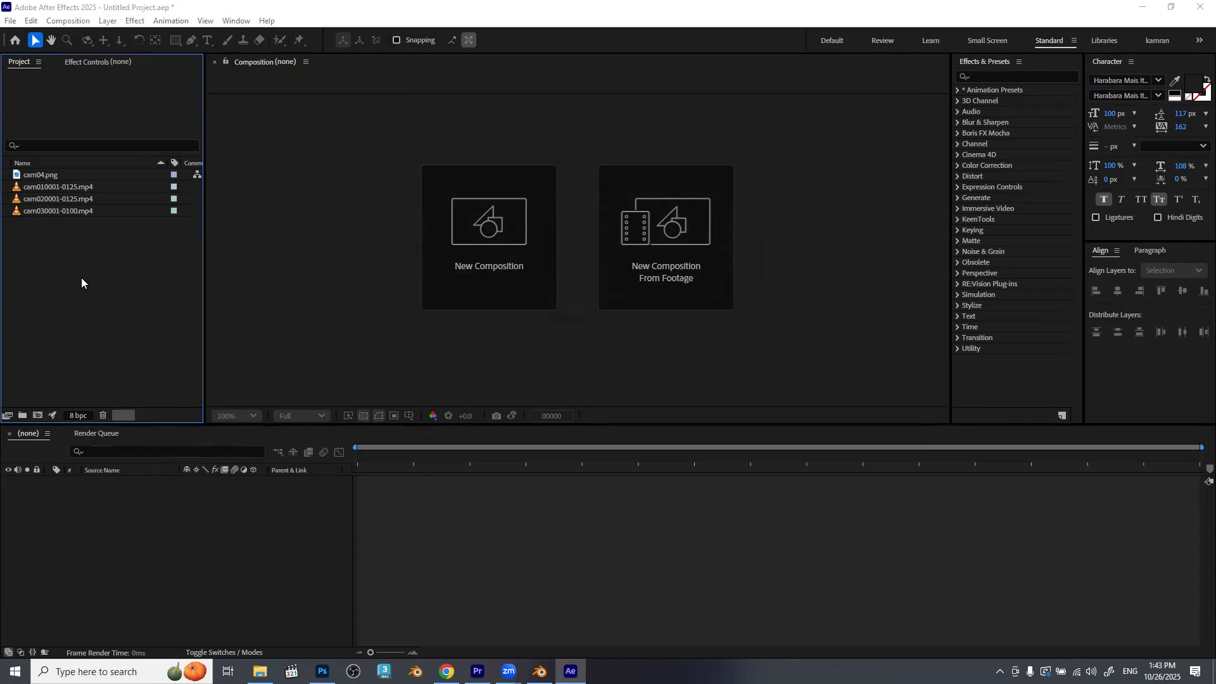
{"action": "double_click", "coordinate": [81, 277]}
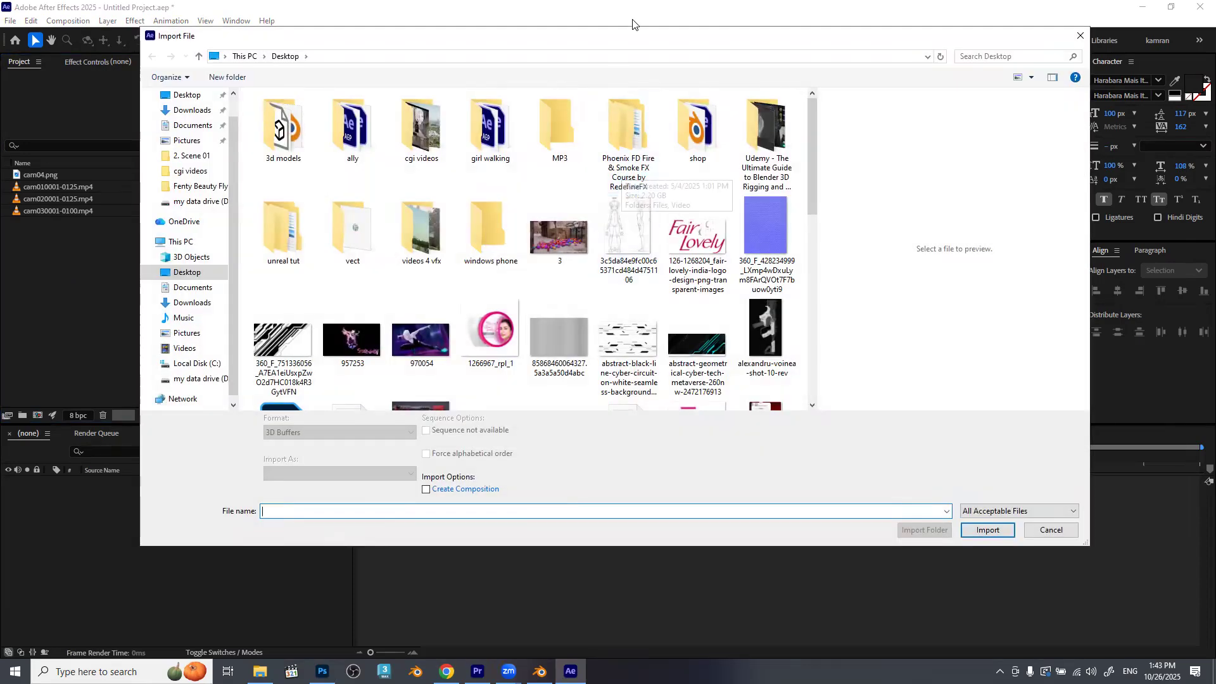
{"action": "left_click", "coordinate": [202, 172]}
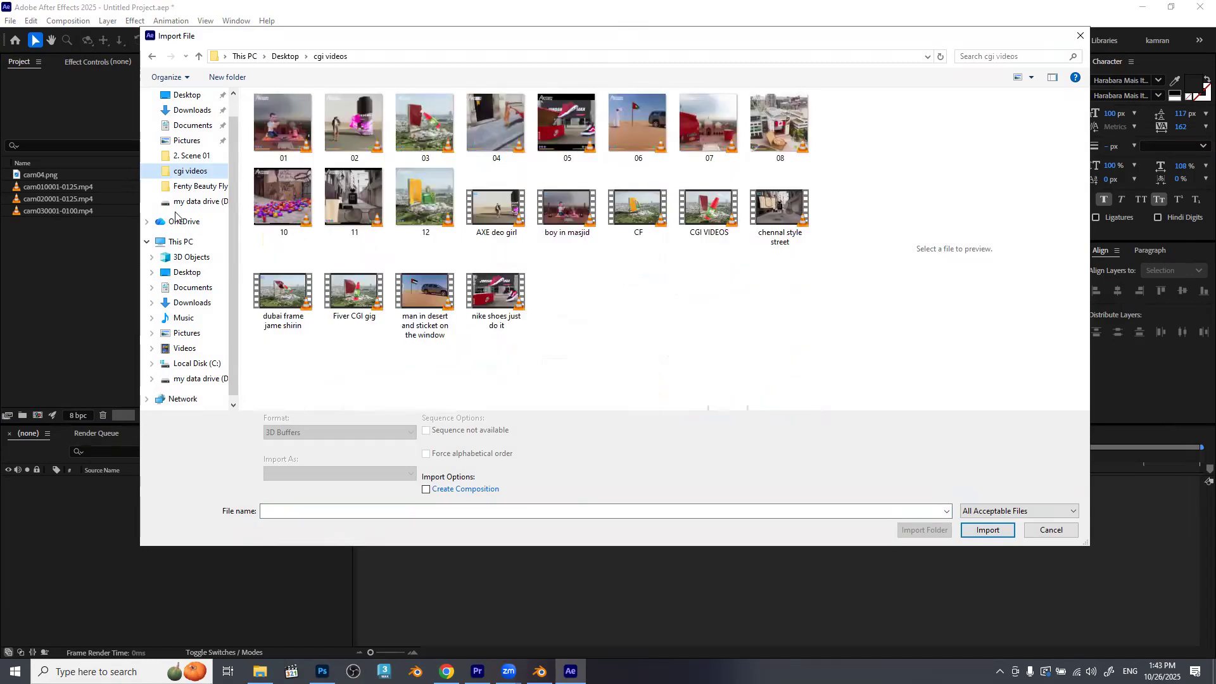
{"action": "left_click", "coordinate": [203, 157]}
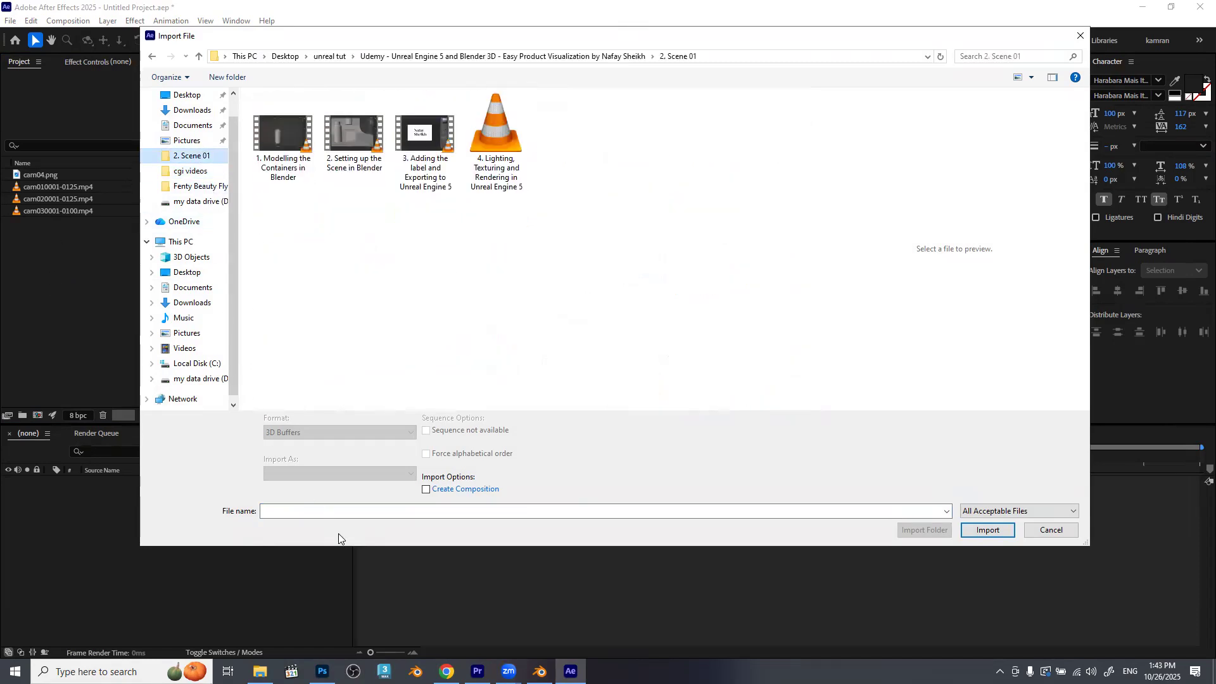
{"action": "left_click", "coordinate": [260, 672]}
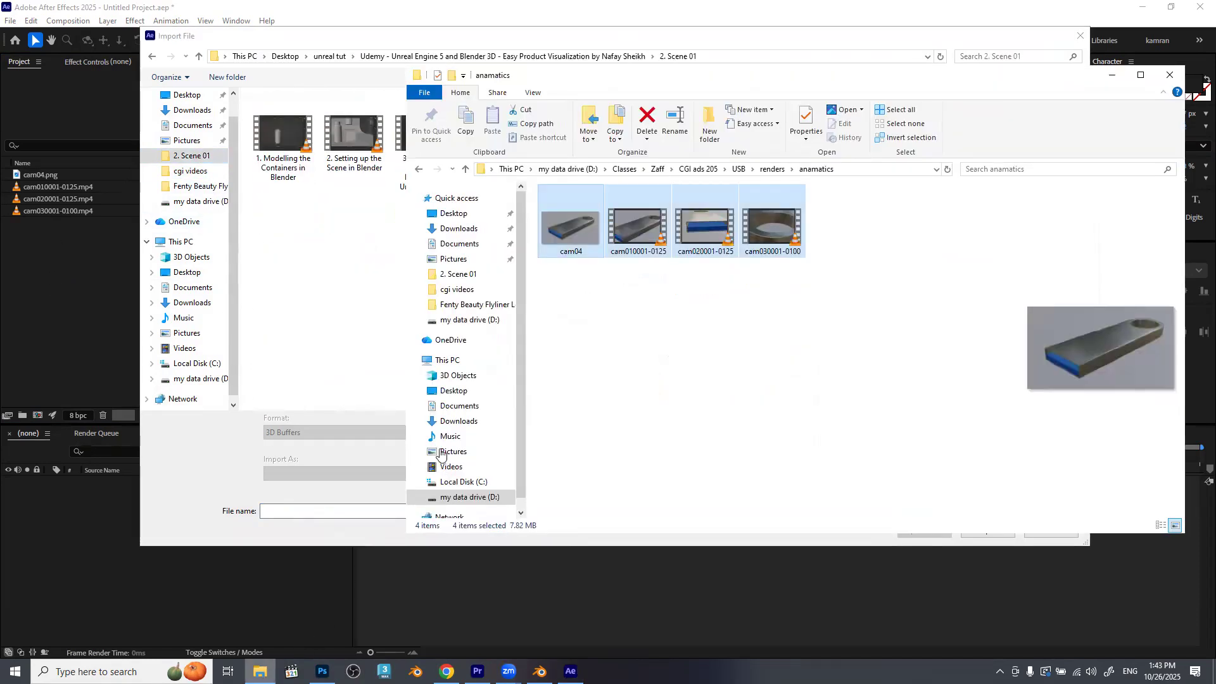
{"action": "left_click", "coordinate": [866, 169]}
{"action": "key", "text": "ctrl+c"}
{"action": "left_click", "coordinate": [596, 39]}
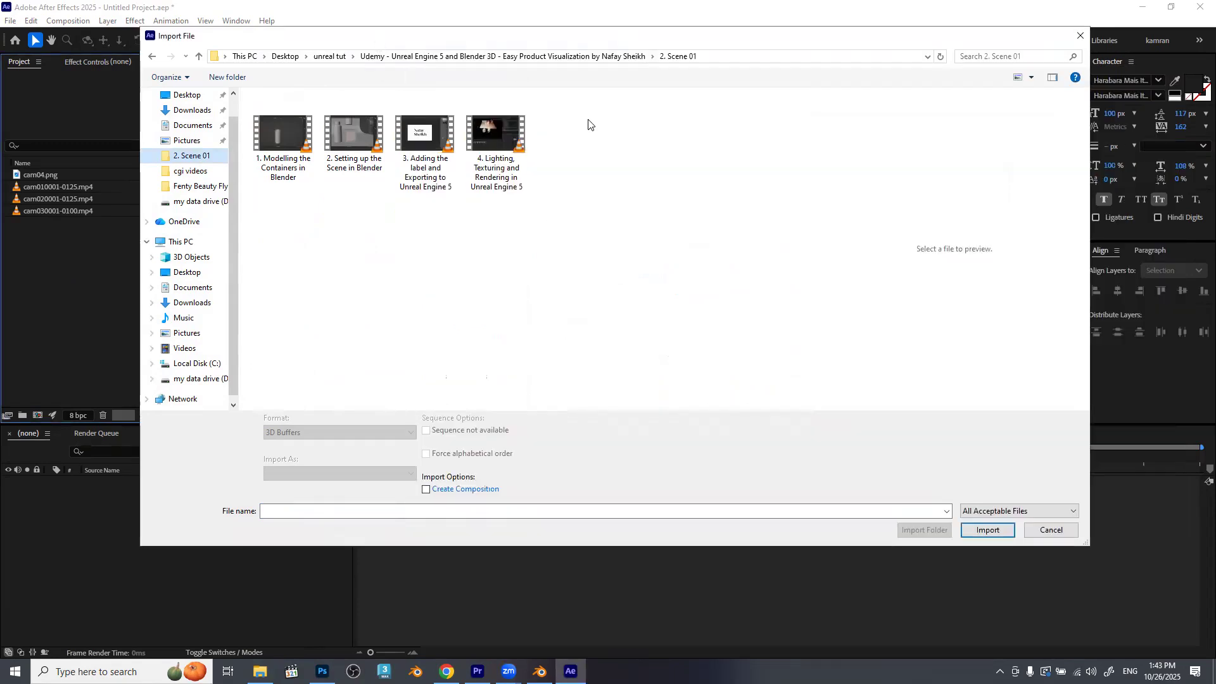
{"action": "left_click", "coordinate": [373, 511]}
{"action": "key", "text": "ctrl+v"}
{"action": "key", "text": "Return"}
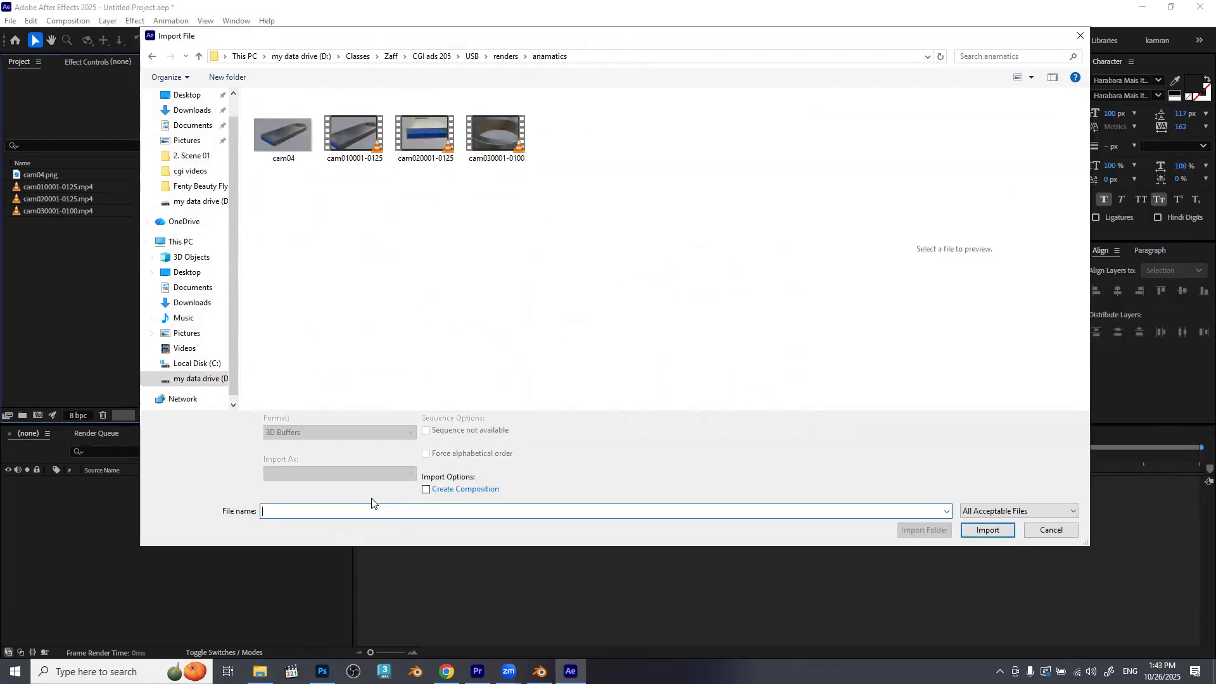
{"action": "left_click_drag", "start_coordinate": [587, 272], "coordinate": [242, 100]}
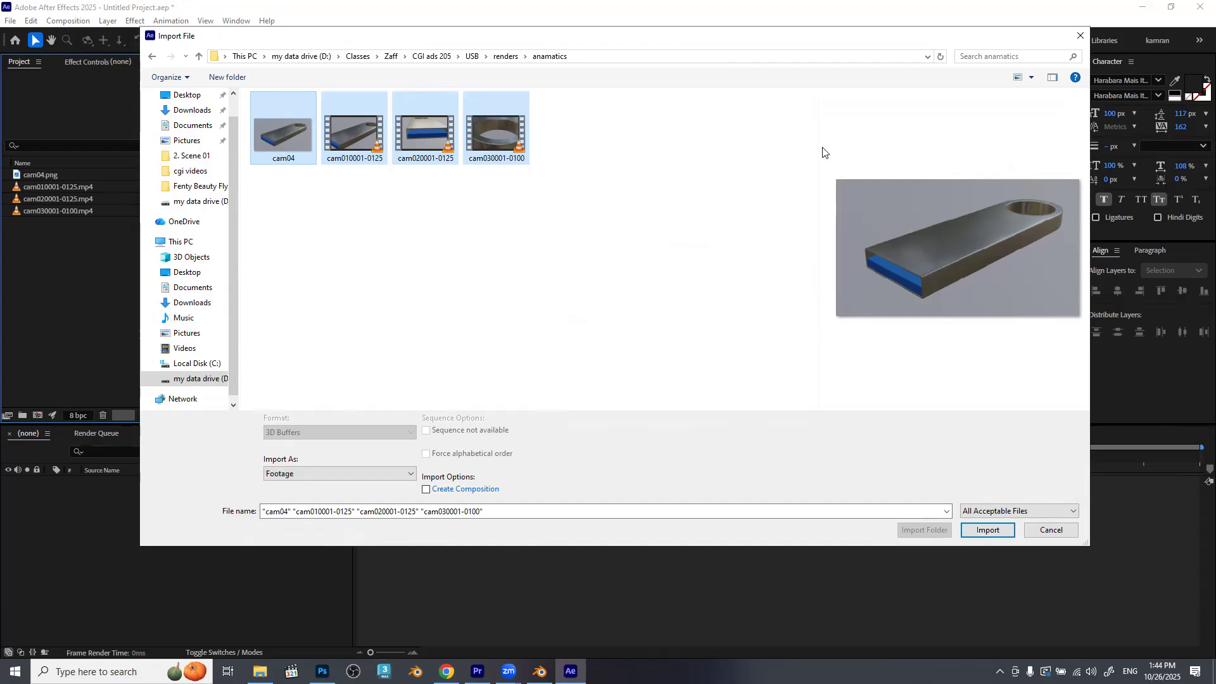
{"action": "left_click", "coordinate": [1076, 39]}
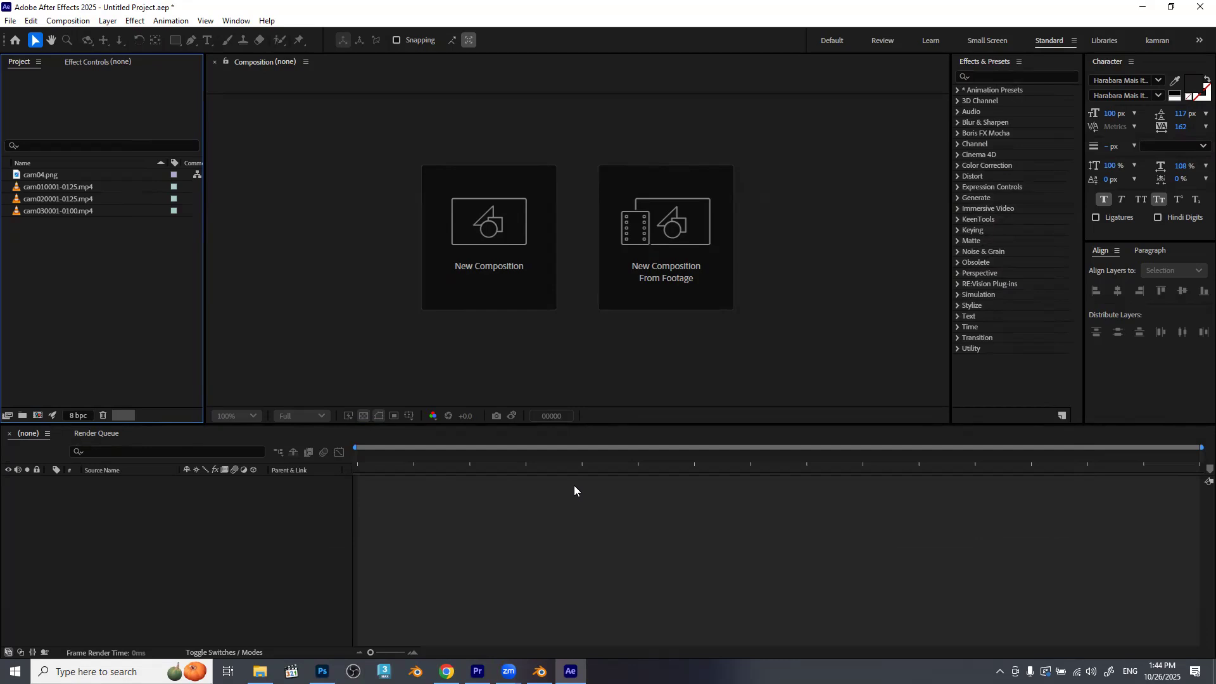
Create a composition from the cam010001-0125.mp4 clip and show its whole frame in the viewer.
{"action": "left_click", "coordinate": [43, 188]}
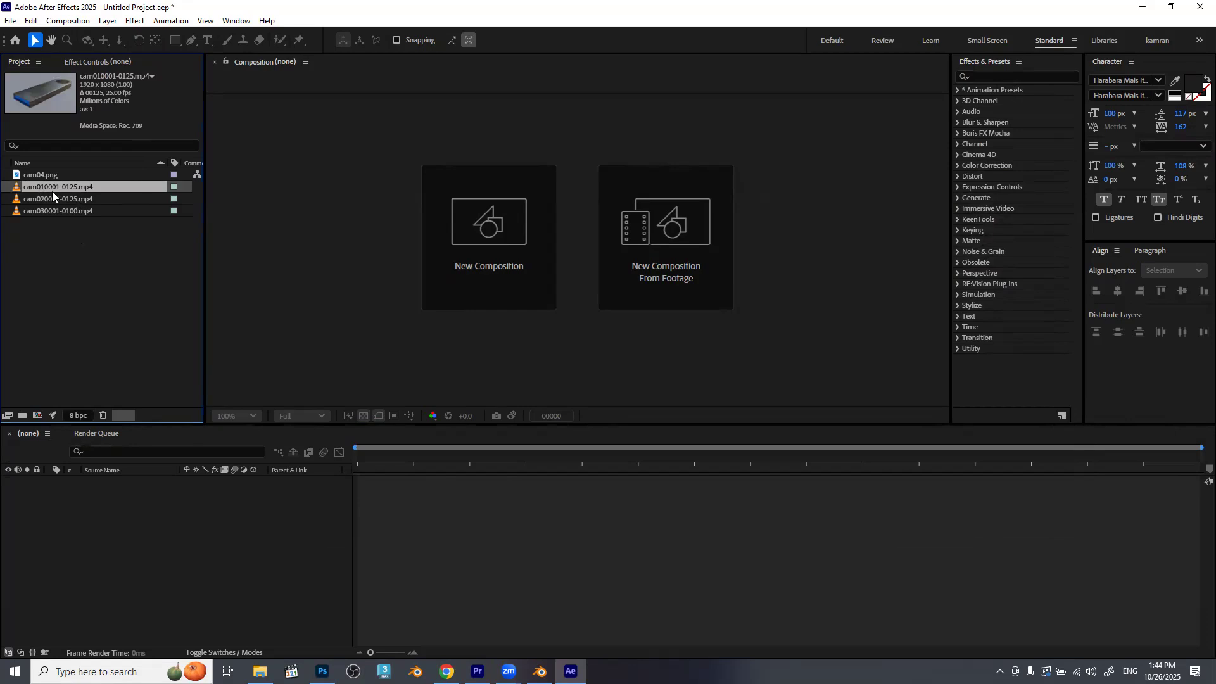
{"action": "left_click_drag", "start_coordinate": [84, 190], "coordinate": [188, 520]}
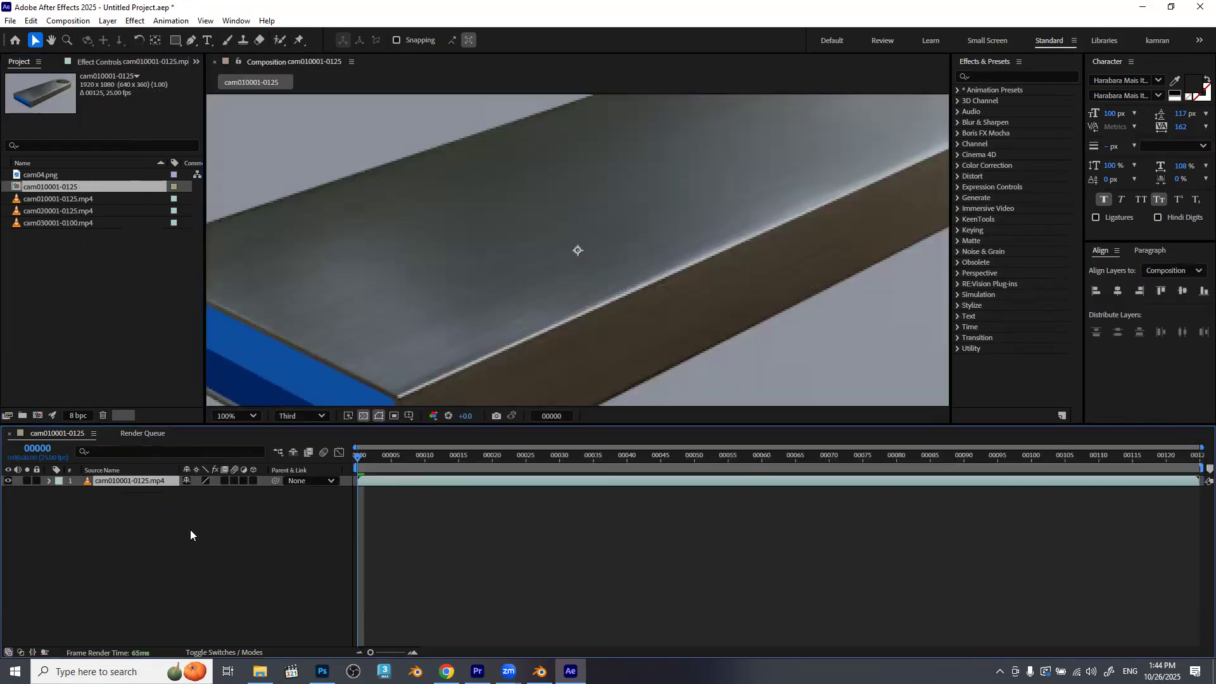
{"action": "scroll", "coordinate": [640, 253], "scroll_direction": "down", "scroll_amount": 4}
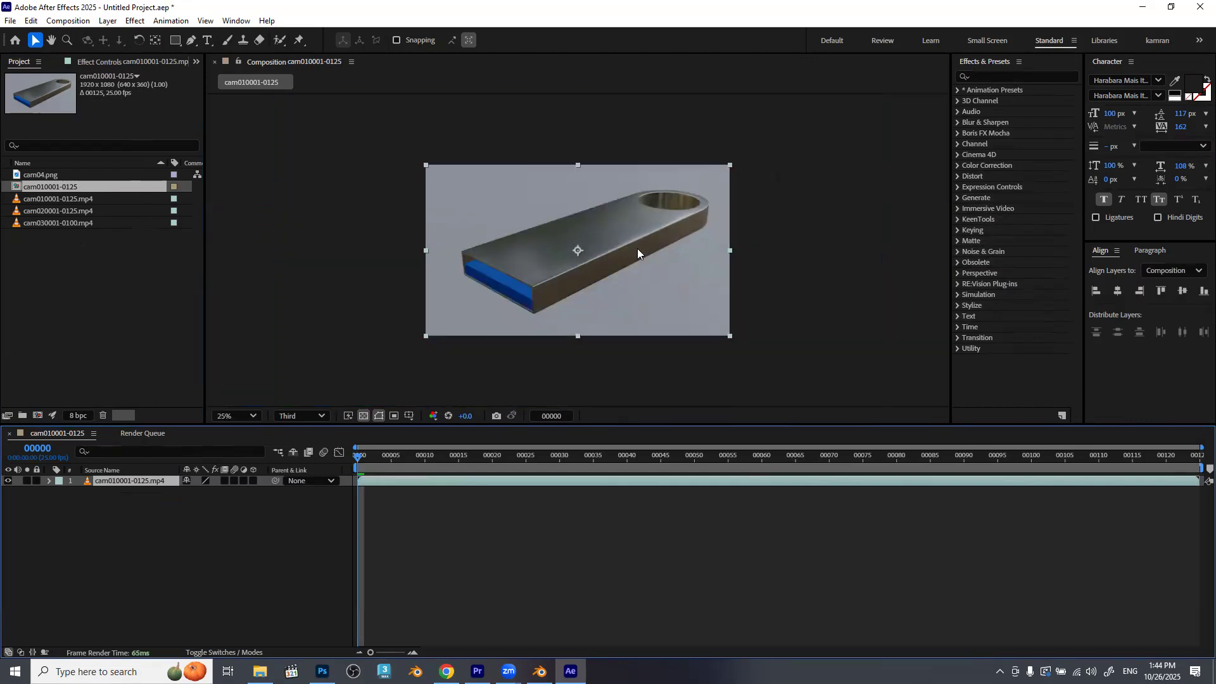
Switch the timeline's time display from frames to timecode and preview the cam01 clip.
{"action": "left_click_drag", "start_coordinate": [364, 461], "coordinate": [247, 486]}
{"action": "left_click", "coordinate": [38, 449], "text": "ctrl"}
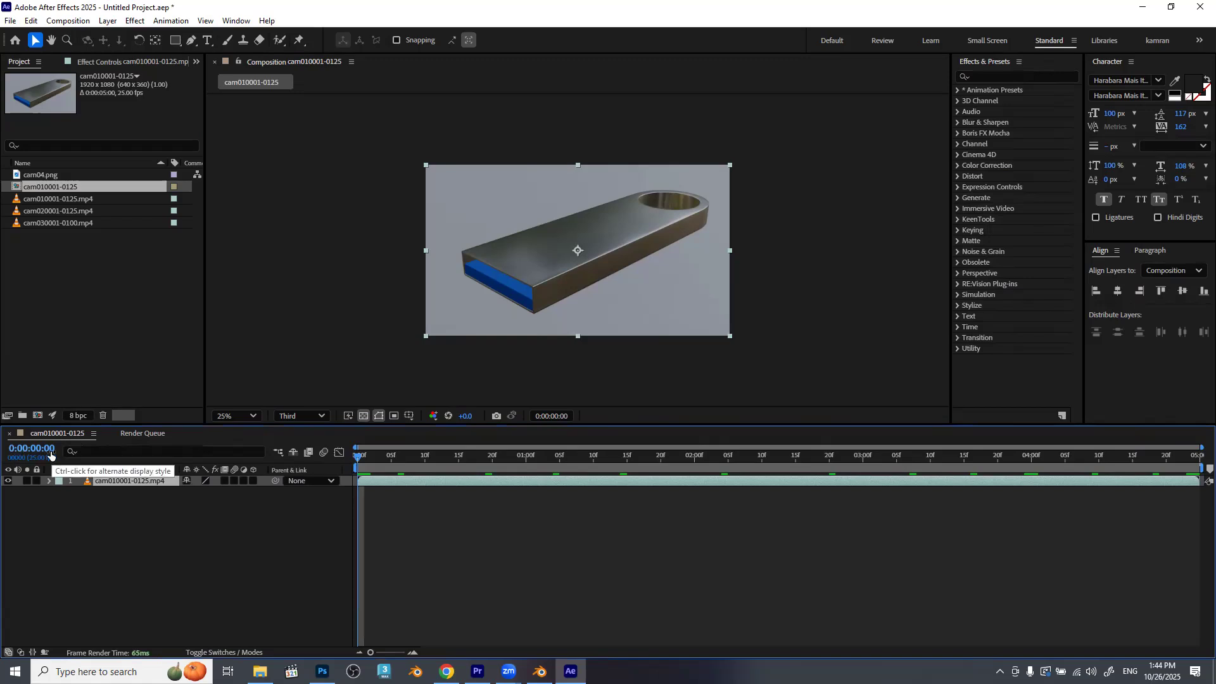
{"action": "key", "text": "space"}
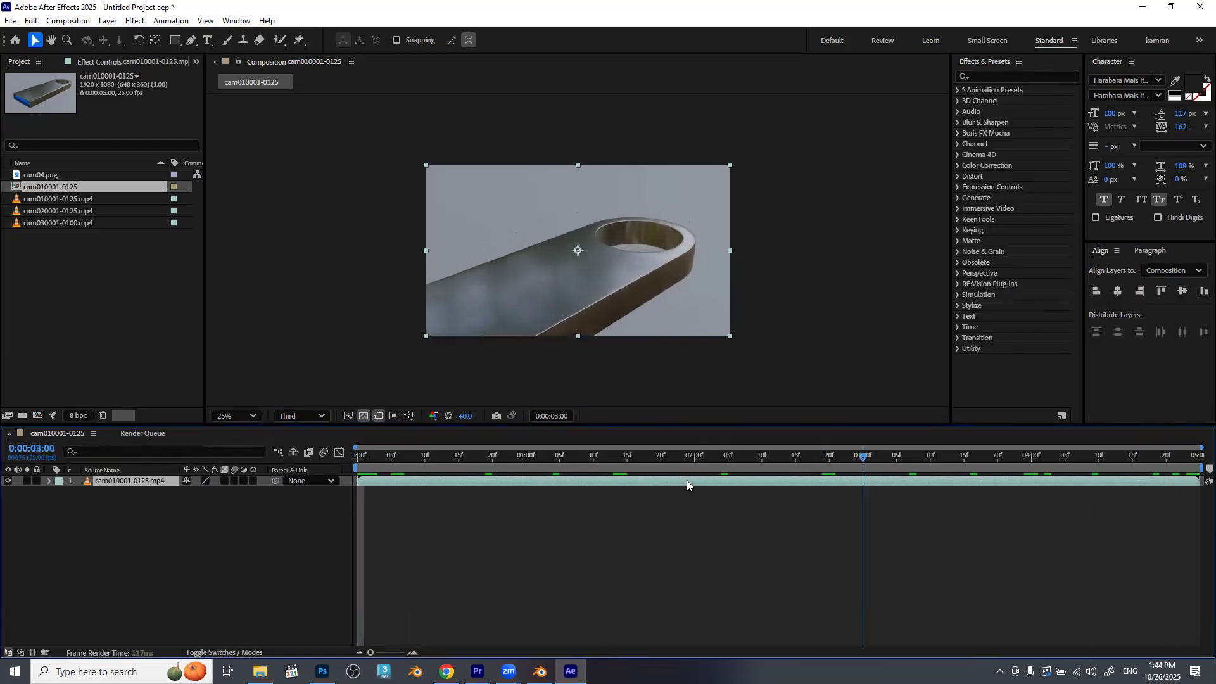
{"action": "key", "text": "space"}
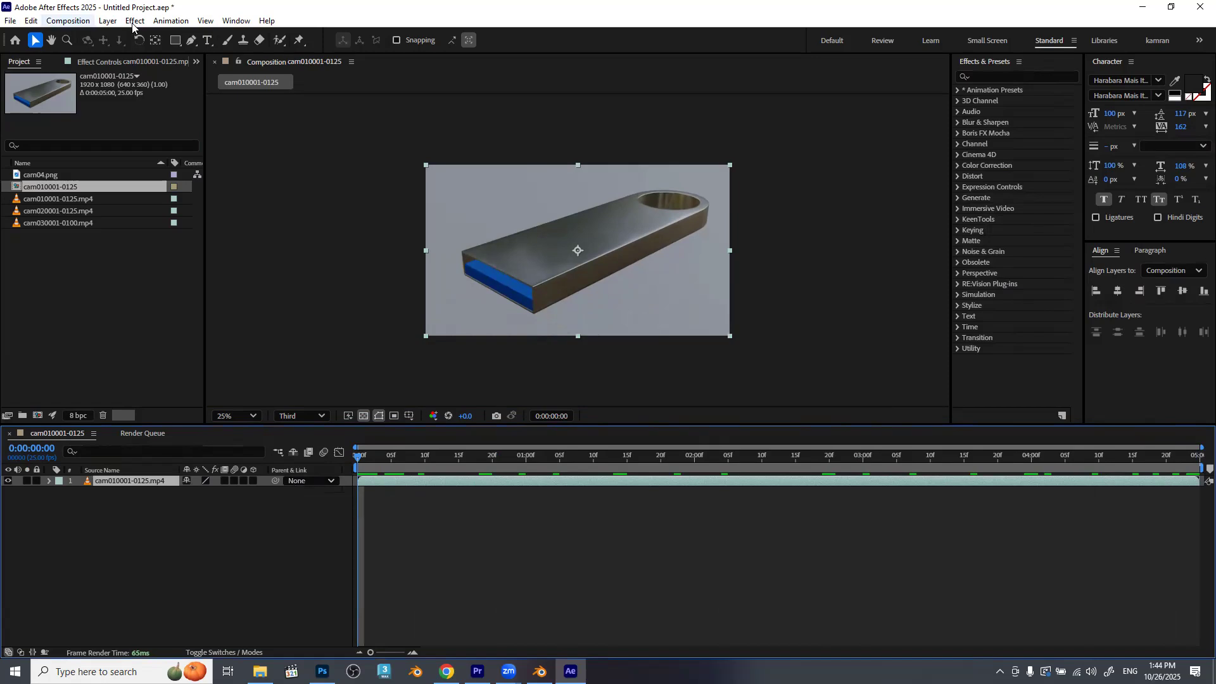
Rename the composition usb, set its duration to 0:00:30:00 and its resolution to Full, keeping square pixels.
{"action": "left_click", "coordinate": [78, 22]}
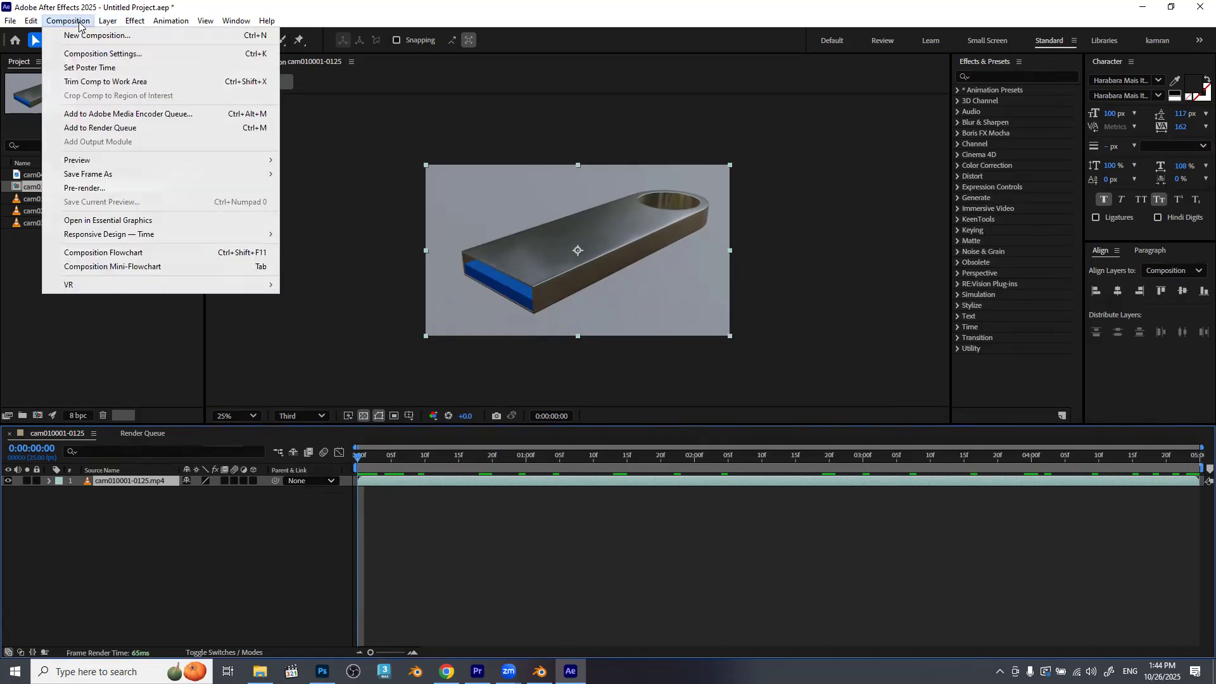
{"action": "left_click", "coordinate": [116, 53]}
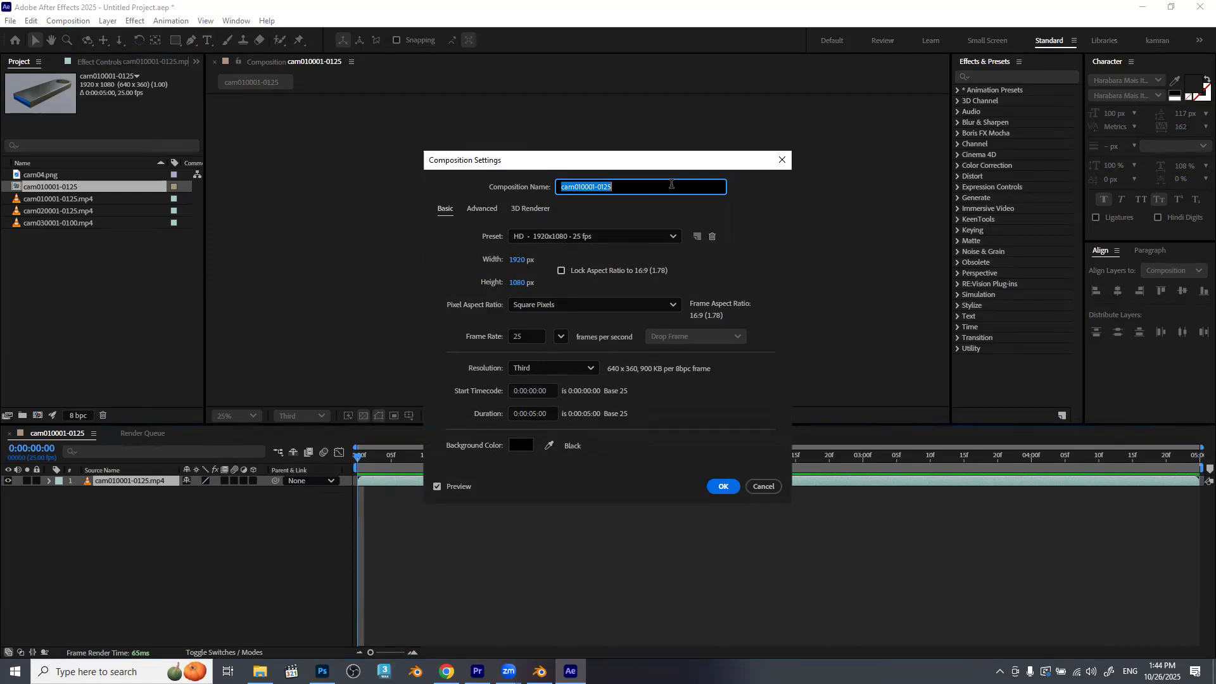
{"action": "type", "text": "usb"}
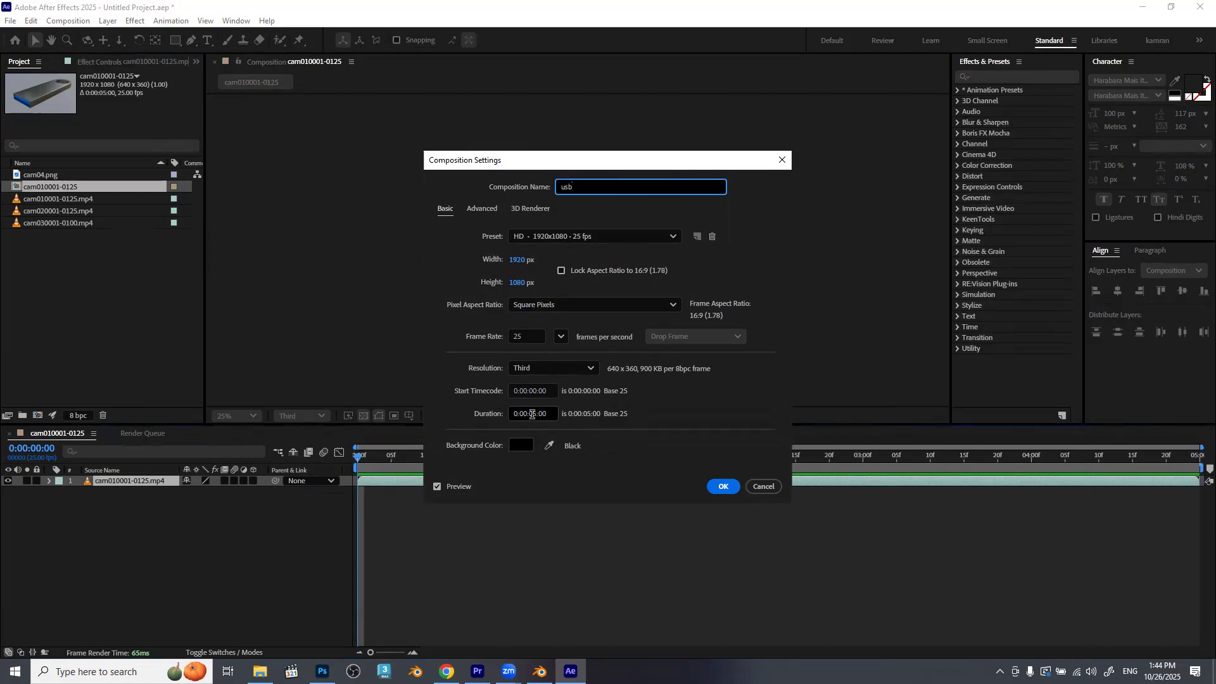
{"action": "left_click", "coordinate": [532, 413]}
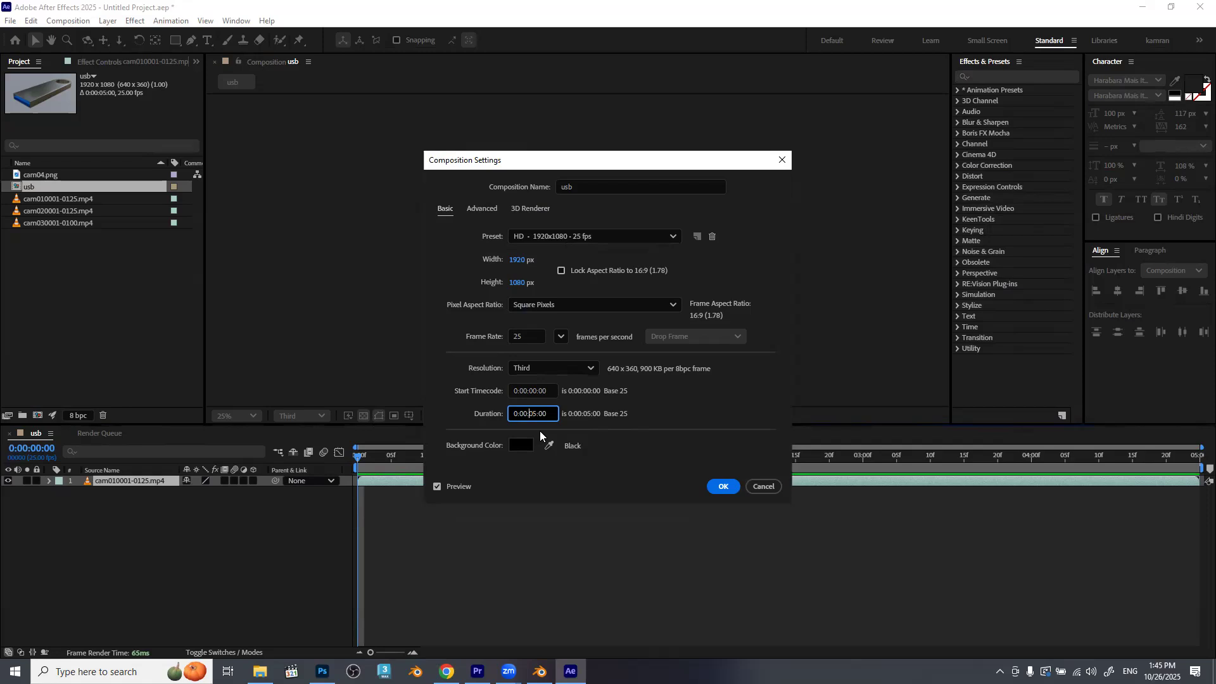
{"action": "type", "text": "30"}
{"action": "left_click", "coordinate": [536, 370]}
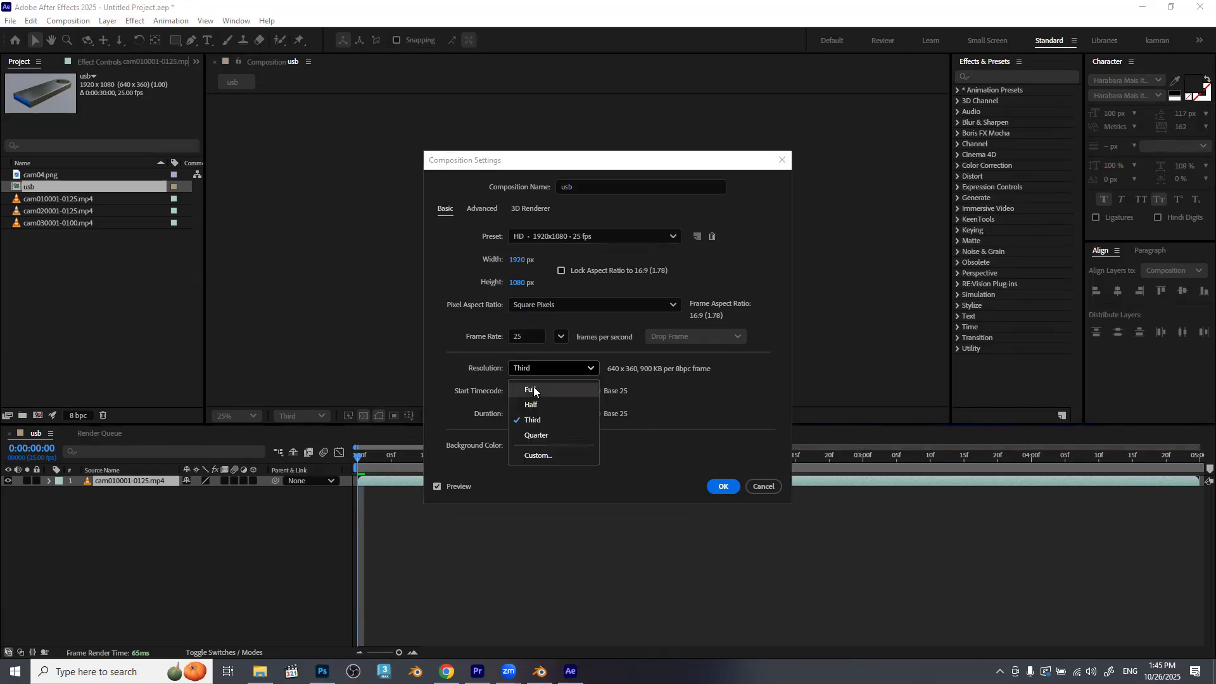
{"action": "left_click", "coordinate": [533, 386]}
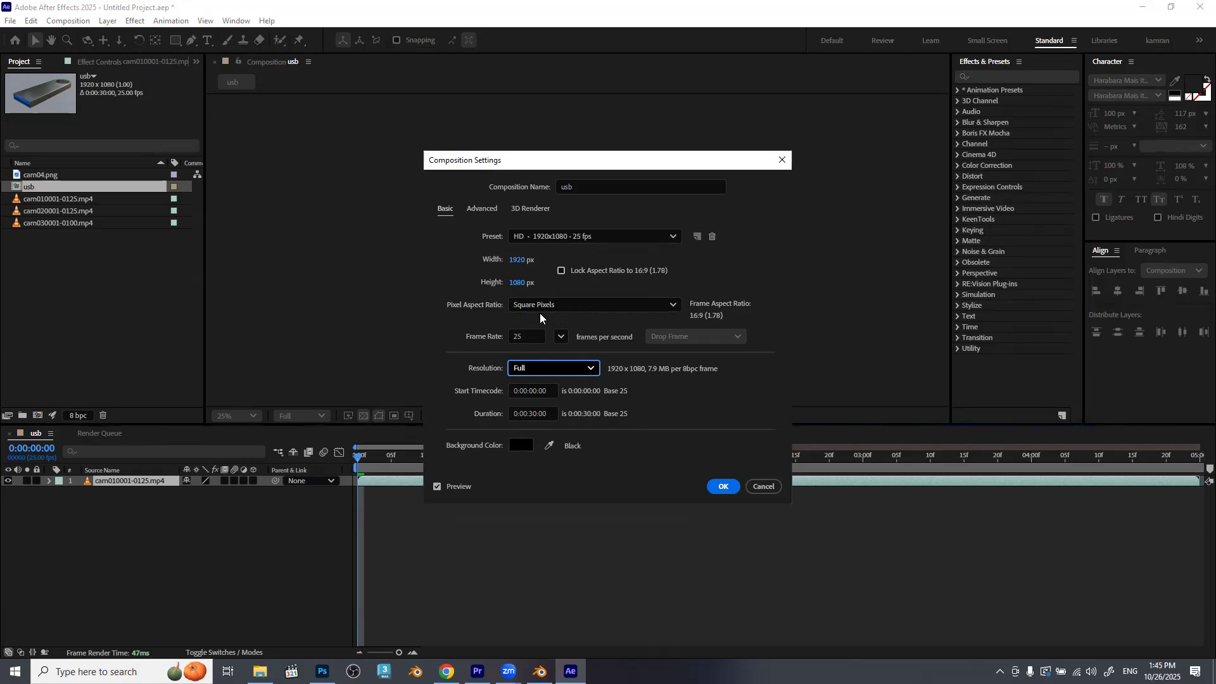
{"action": "left_click", "coordinate": [567, 309]}
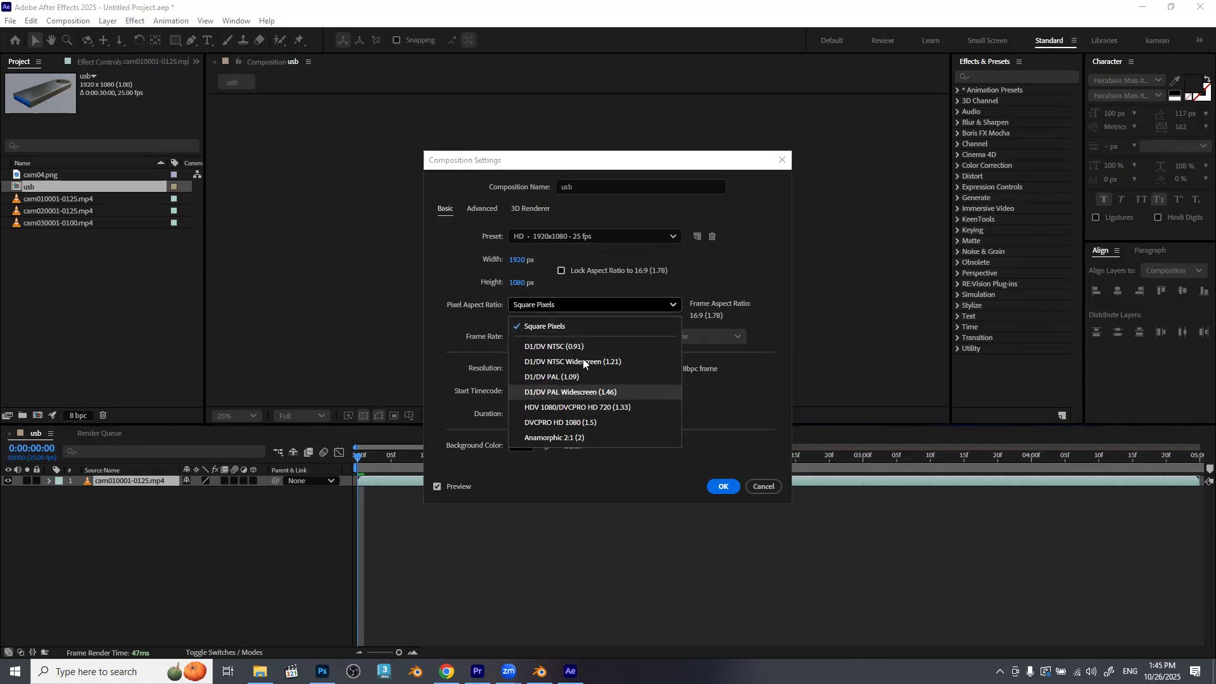
{"action": "left_click", "coordinate": [591, 304]}
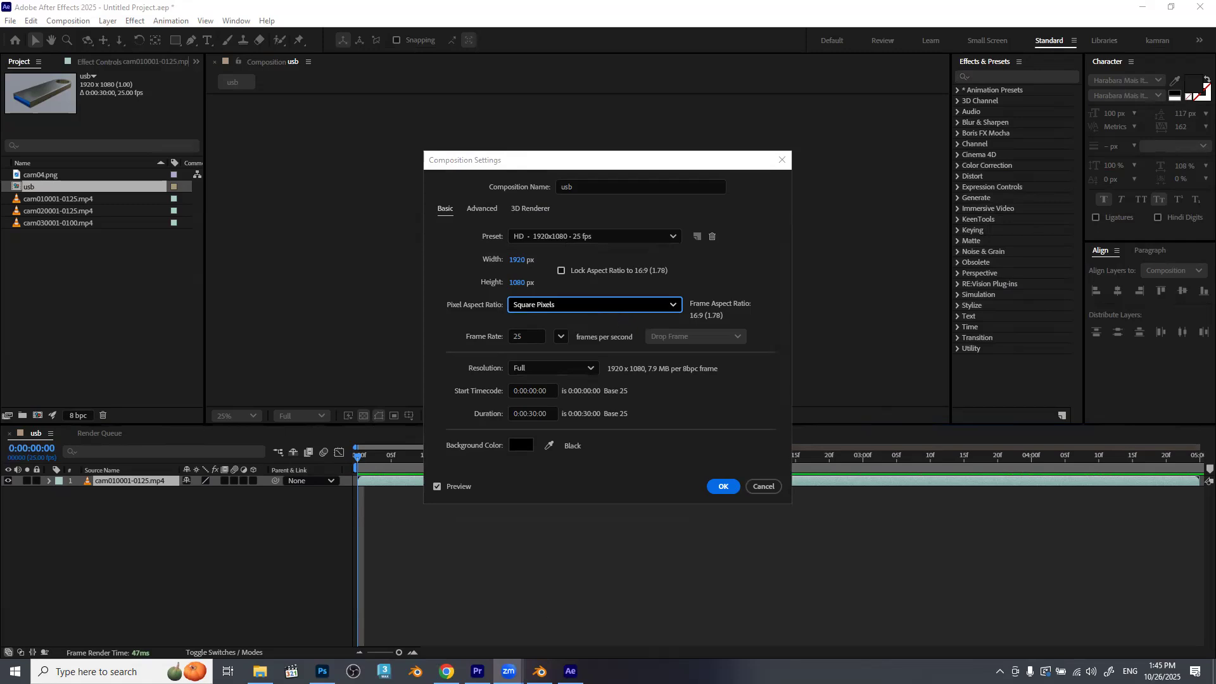
{"action": "left_click", "coordinate": [723, 486]}
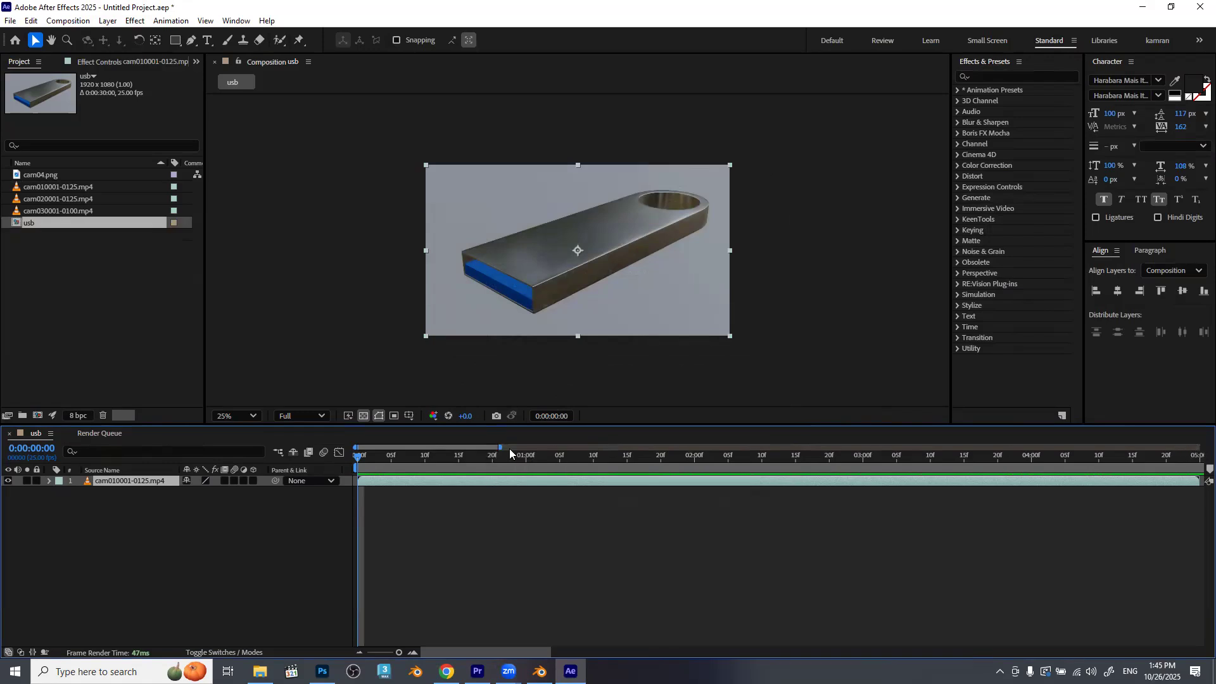
Add the cam020001-0125.mp4 clip below the cam01 layer and place it directly after that clip's end.
{"action": "left_click_drag", "start_coordinate": [501, 447], "coordinate": [1200, 447]}
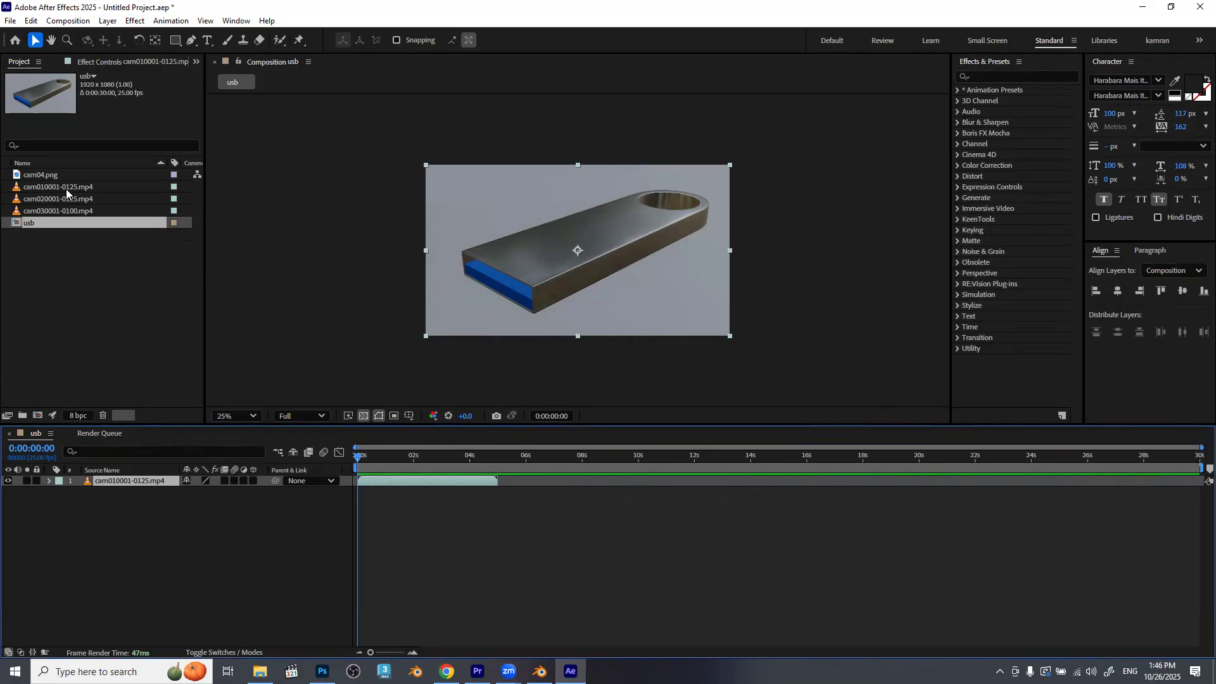
{"action": "left_click_drag", "start_coordinate": [61, 201], "coordinate": [167, 531]}
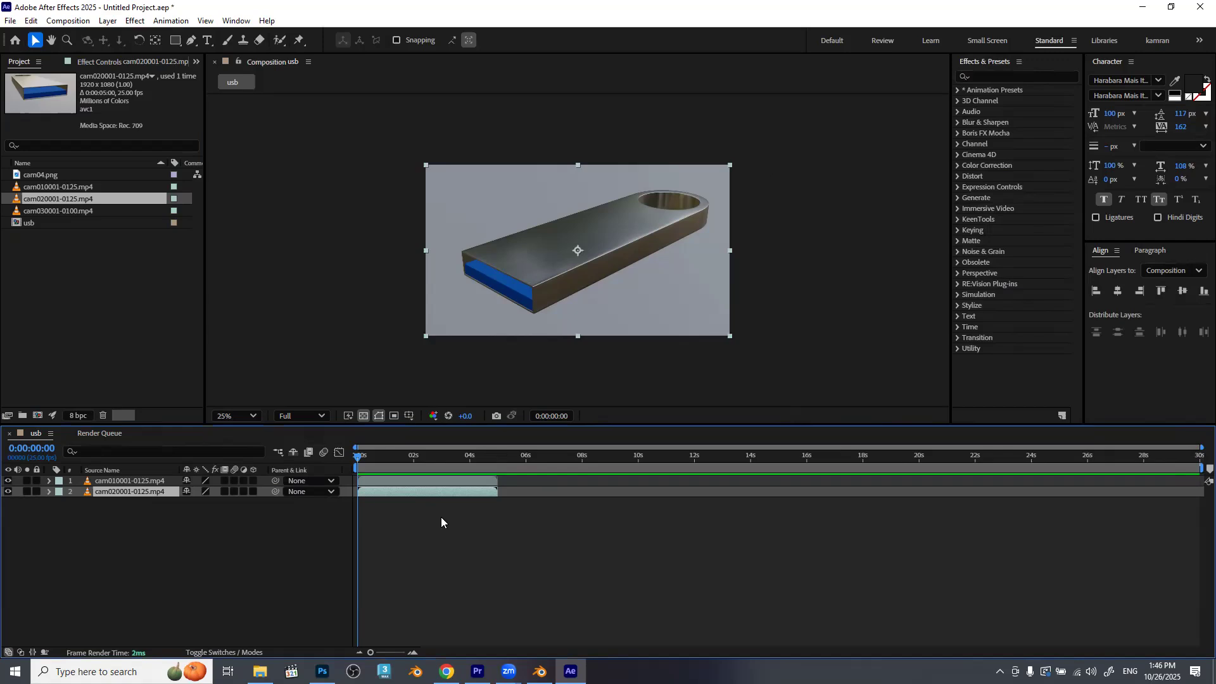
{"action": "left_click_drag", "start_coordinate": [371, 492], "coordinate": [458, 509]}
{"action": "left_click_drag", "start_coordinate": [547, 514], "coordinate": [522, 515]}
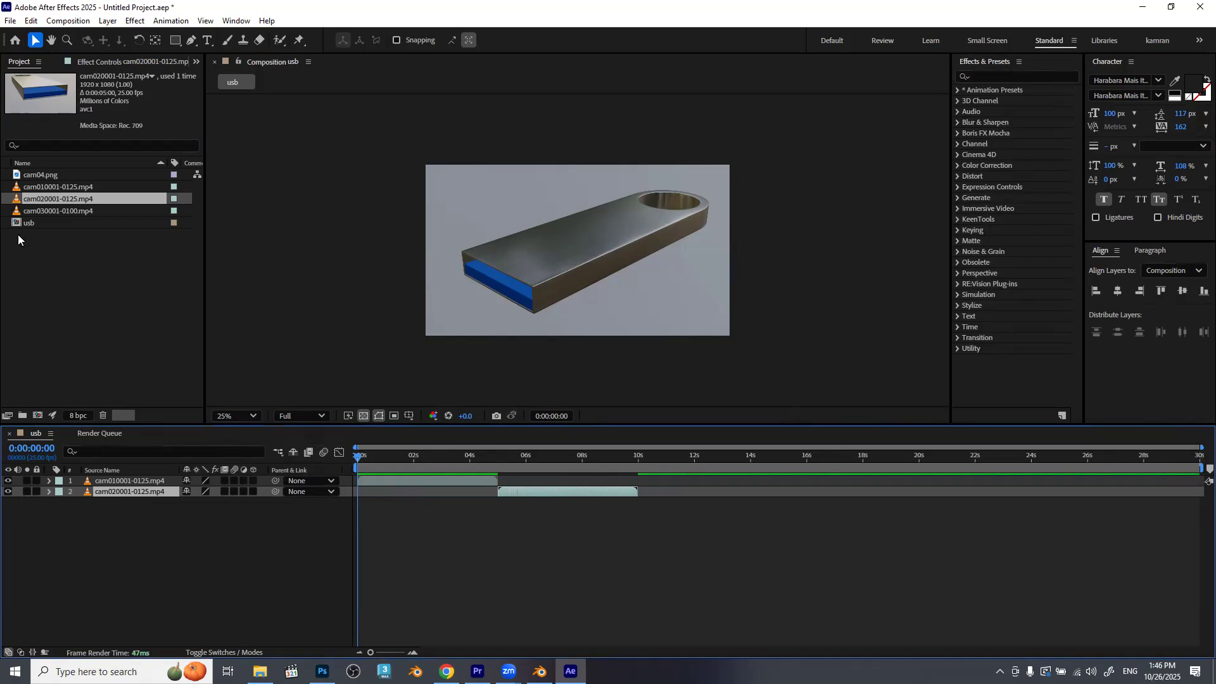
Add the cam030001-0100.mp4 clip below cam02, starting near that clip's end, and set the current time to 0:00:09:00.
{"action": "left_click_drag", "start_coordinate": [69, 212], "coordinate": [171, 538]}
{"action": "left_click_drag", "start_coordinate": [430, 504], "coordinate": [702, 504]}
{"action": "left_click", "coordinate": [618, 457]}
{"action": "left_click_drag", "start_coordinate": [619, 458], "coordinate": [605, 462]}
{"action": "key", "text": "Page_Down"}
{"action": "key", "text": "Page_Down"}
{"action": "key", "text": "Page_Down"}
{"action": "key", "text": "Page_Down"}
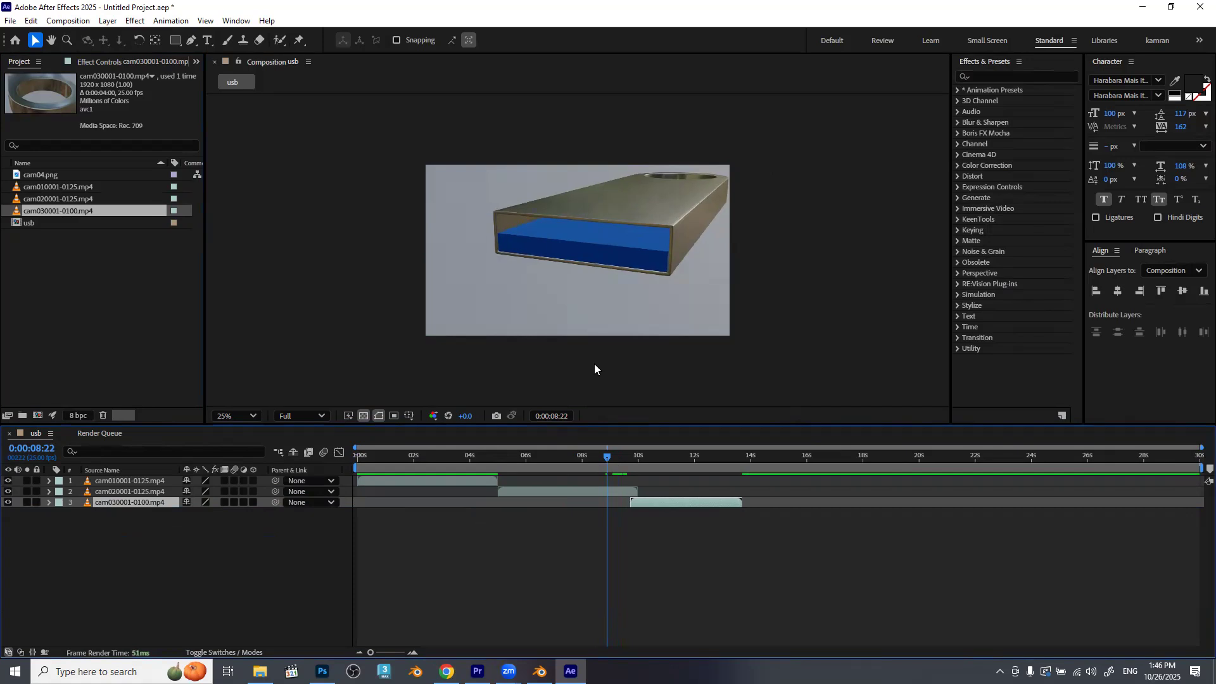
{"action": "key", "text": "Page_Up"}
{"action": "key", "text": "Page_Up"}
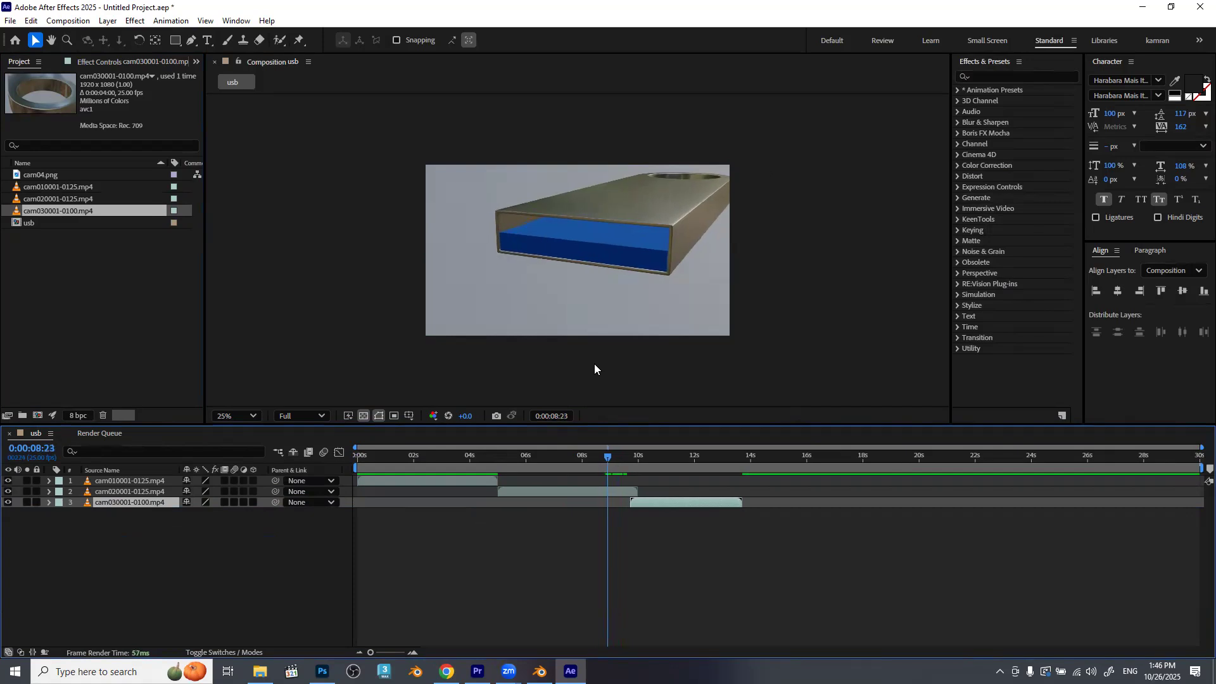
{"action": "key", "text": "Page_Down"}
{"action": "key", "text": "Page_Down"}
{"action": "key", "text": "Page_Down"}
Trim the end of the cam02 layer to 0:00:09:00 and move the cam03 layer to start at that cut.
{"action": "key", "text": "equal"}
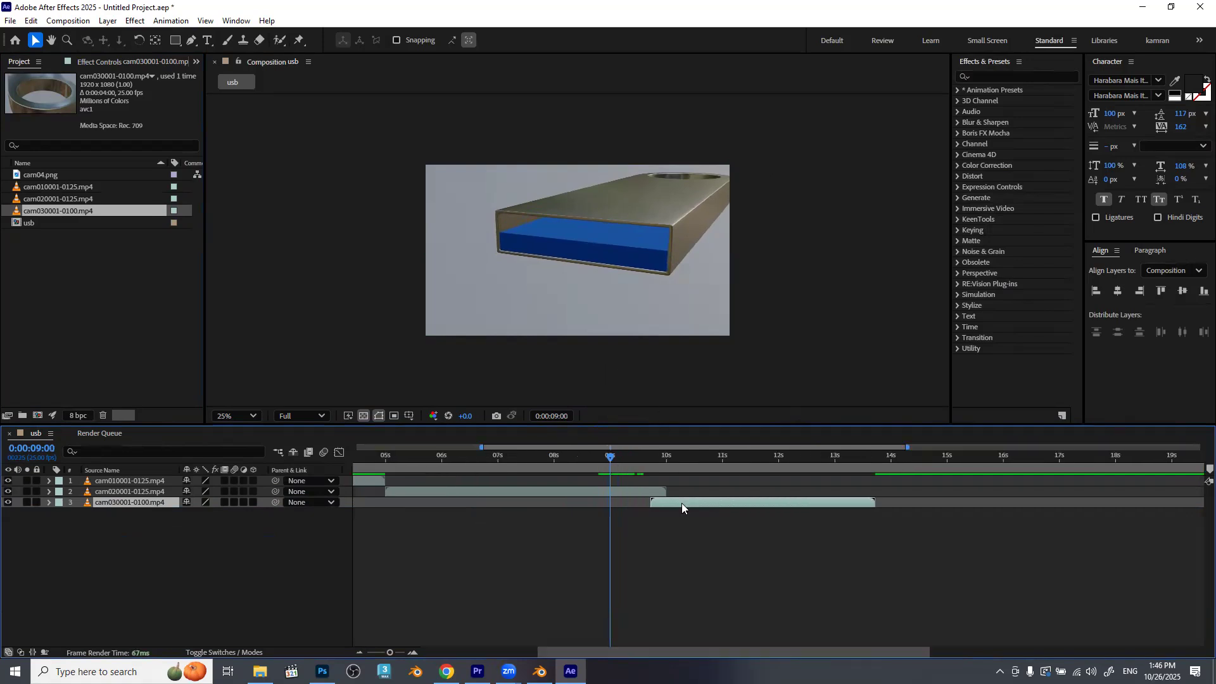
{"action": "key", "text": "equal"}
{"action": "key", "text": "equal"}
{"action": "left_click_drag", "start_coordinate": [833, 492], "coordinate": [615, 502]}
{"action": "left_click_drag", "start_coordinate": [798, 503], "coordinate": [645, 503]}
{"action": "left_click_drag", "start_coordinate": [612, 457], "coordinate": [854, 483]}
{"action": "key", "text": "semicolon"}
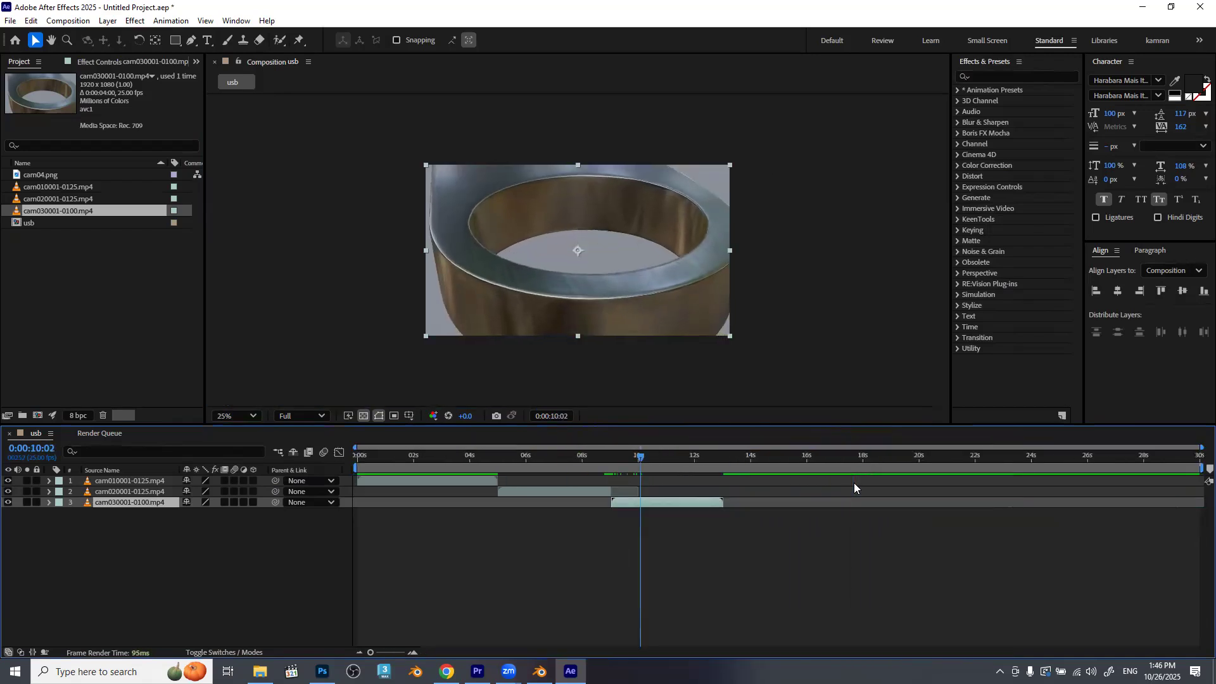
Add the cam04.png still as the bottom layer, starting at 0:00:13:00 where cam03 ends, and check it in the viewer.
{"action": "left_click_drag", "start_coordinate": [656, 458], "coordinate": [723, 460]}
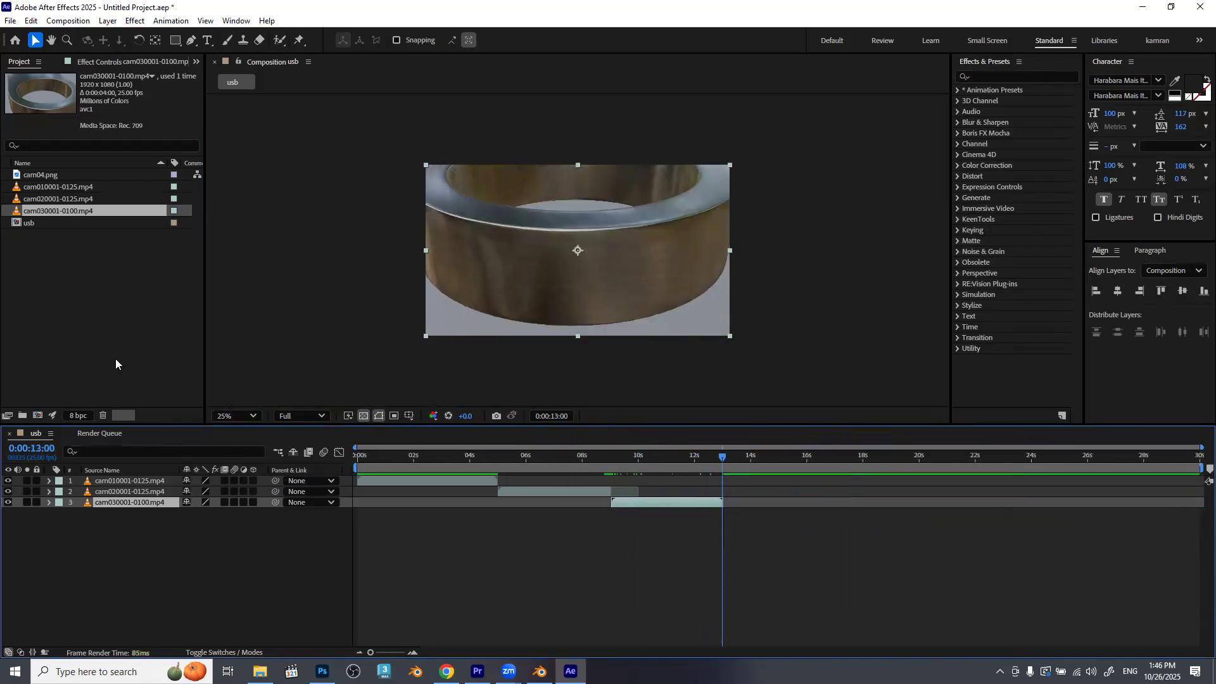
{"action": "left_click", "coordinate": [44, 178]}
{"action": "left_click_drag", "start_coordinate": [41, 180], "coordinate": [620, 577]}
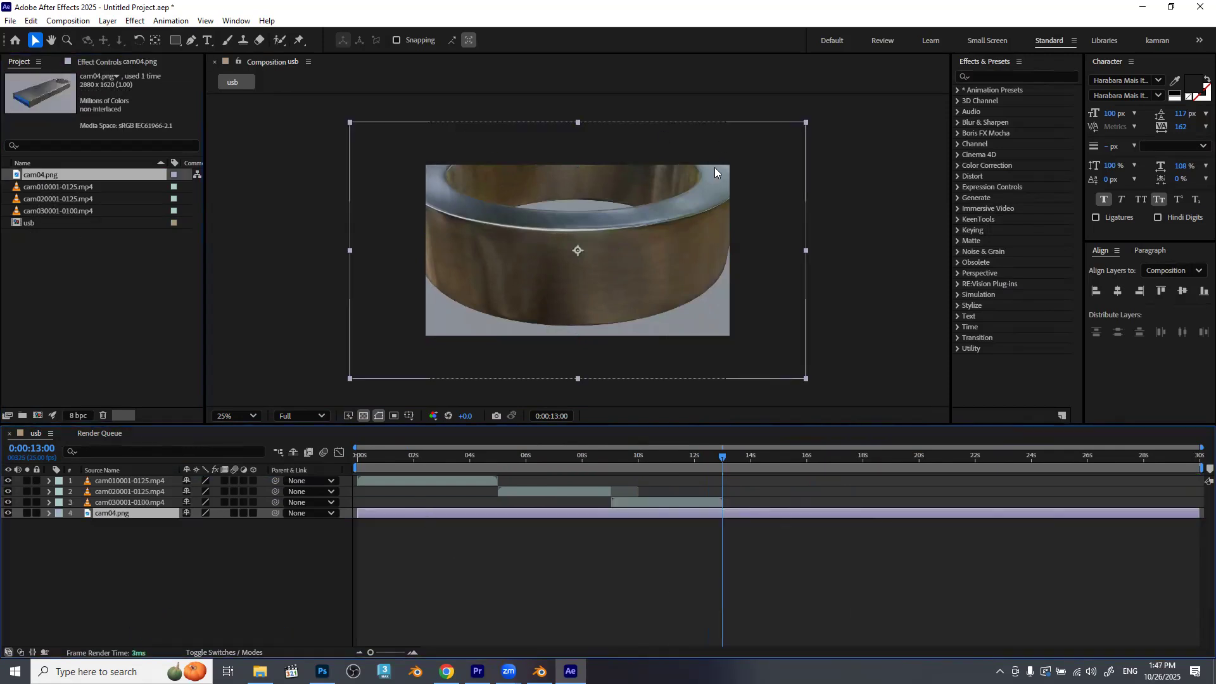
{"action": "left_click_drag", "start_coordinate": [406, 517], "coordinate": [769, 519]}
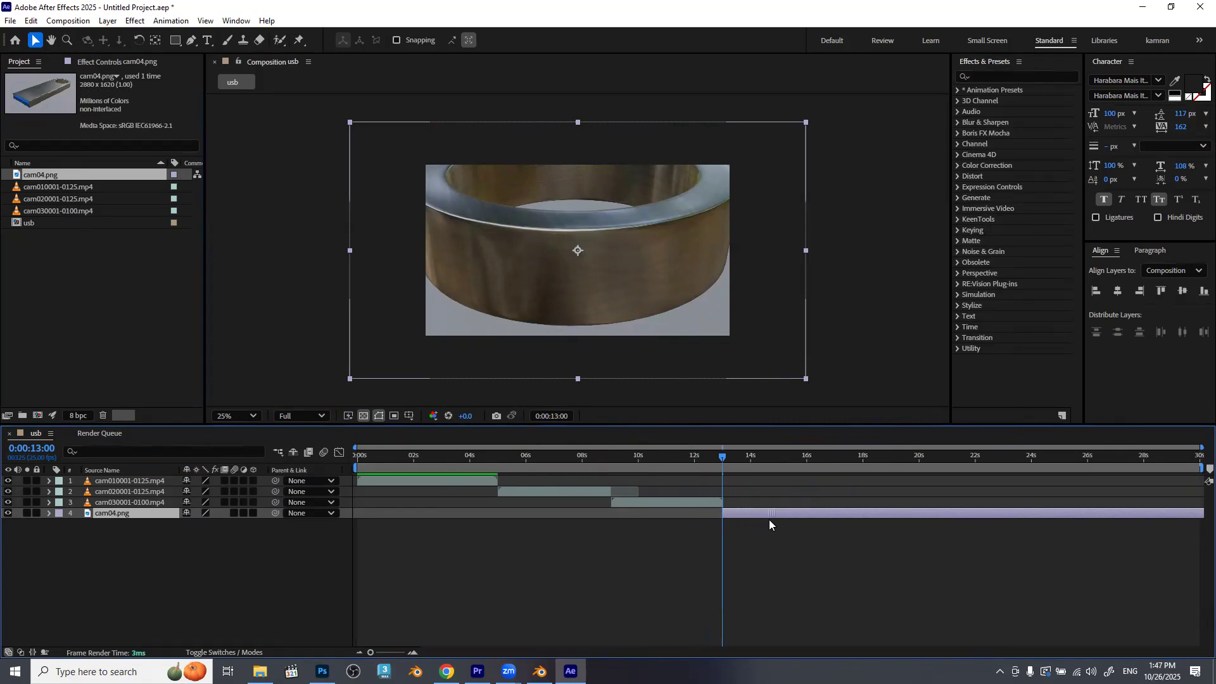
{"action": "left_click_drag", "start_coordinate": [736, 466], "coordinate": [836, 476]}
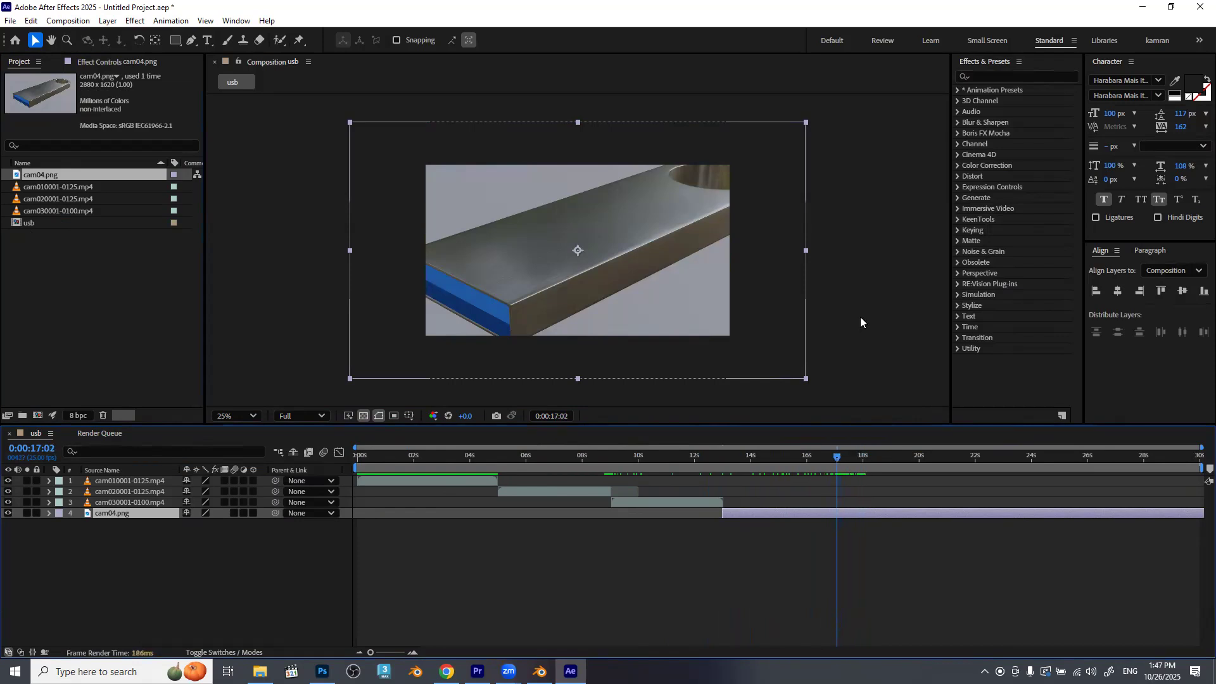
Trim the end of the cam04.png layer to 0:00:17:00.
{"action": "key", "text": "Page_Up"}
{"action": "key", "text": "Page_Up"}
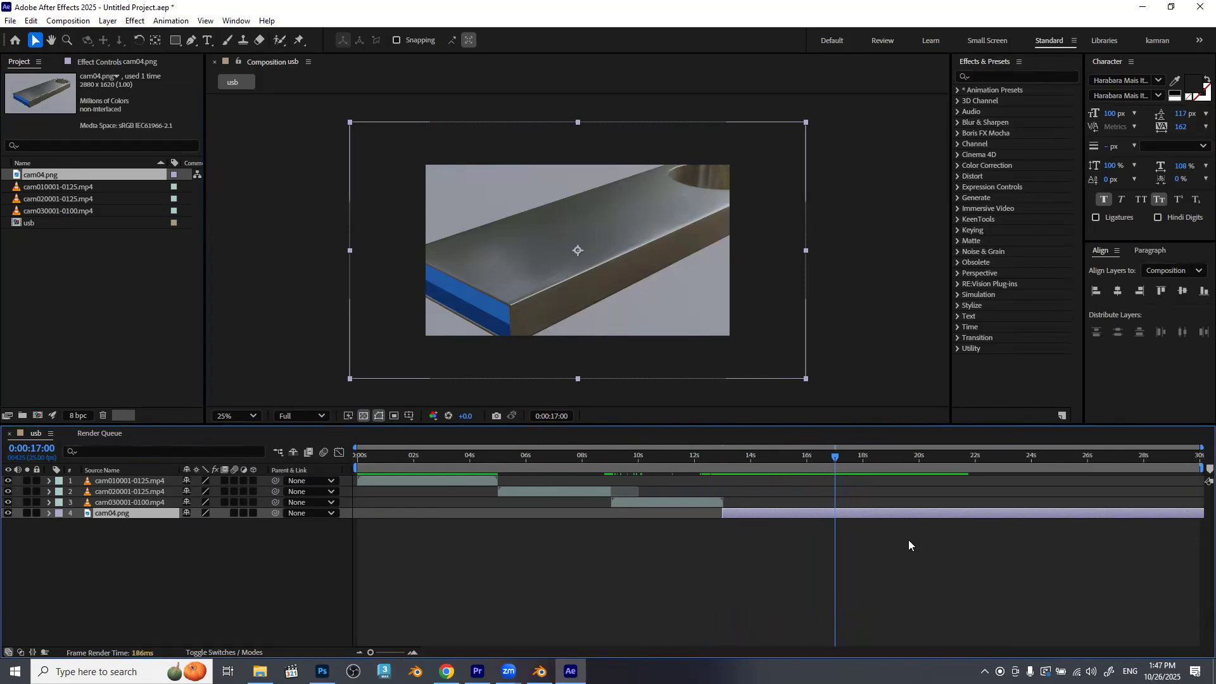
{"action": "key", "text": "alt+bracketright"}
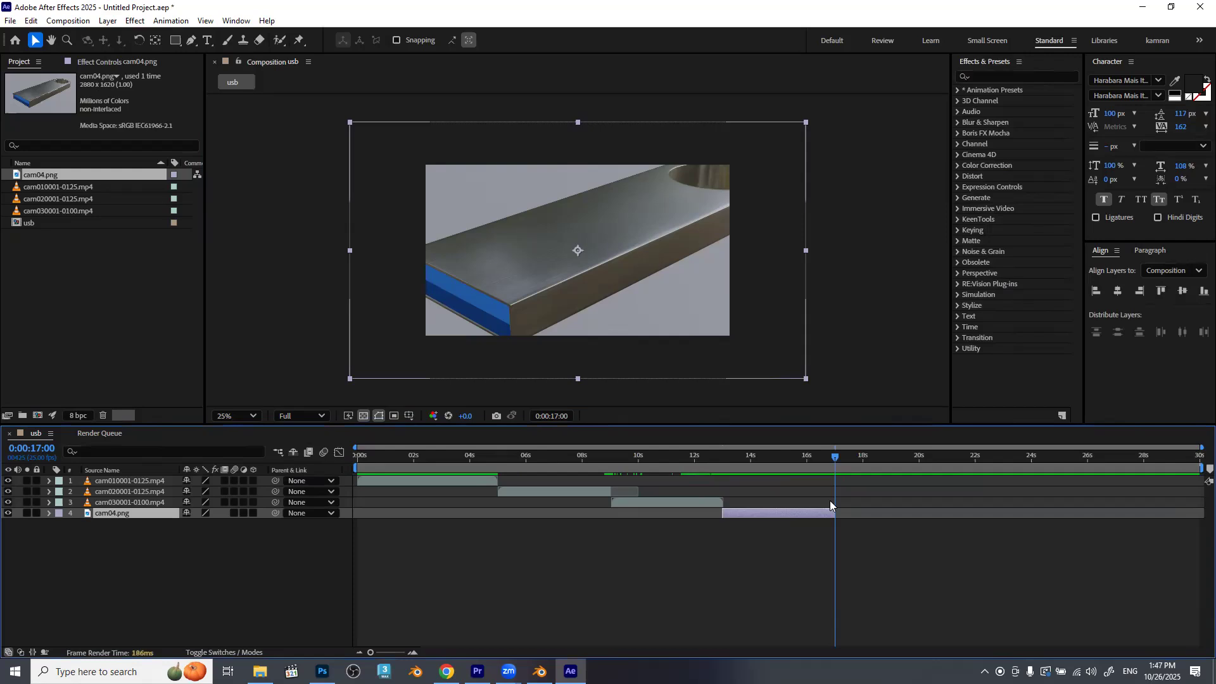
Add Scale keyframes to the cam04.png layer at 0:00:13:00 and 0:00:17:00, both at 100%.
{"action": "left_click_drag", "start_coordinate": [817, 461], "coordinate": [759, 474]}
{"action": "left_click_drag", "start_coordinate": [754, 459], "coordinate": [735, 473]}
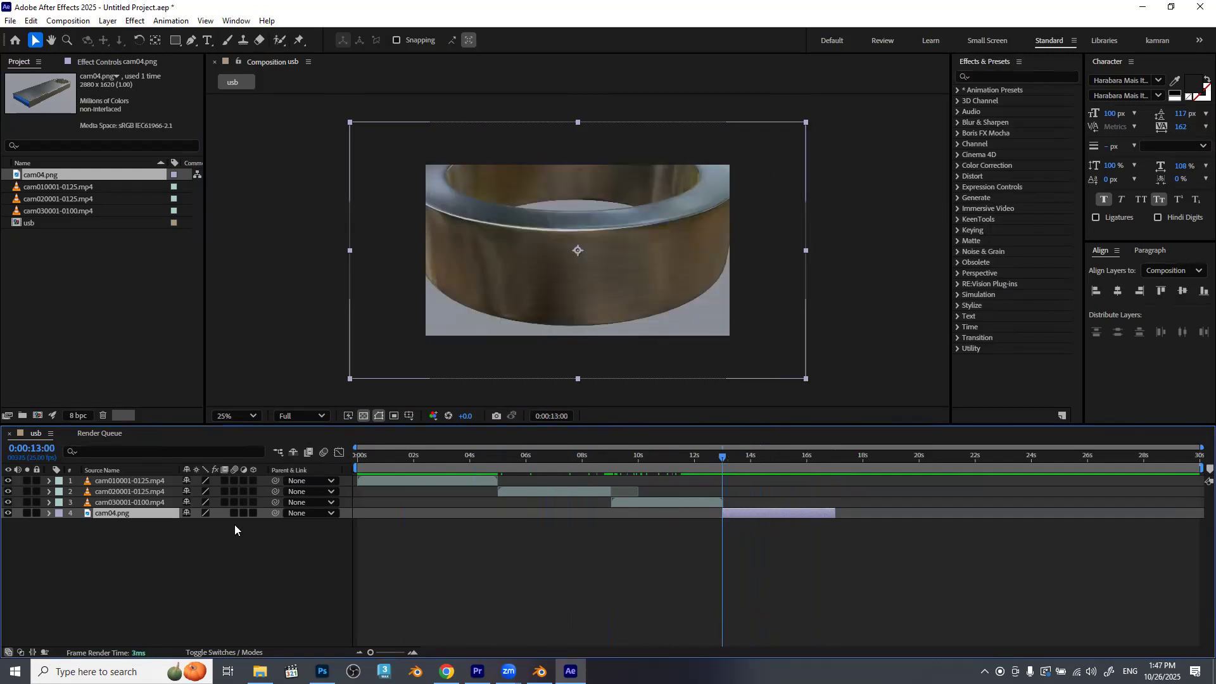
{"action": "left_click", "coordinate": [49, 514]}
{"action": "left_click", "coordinate": [57, 525]}
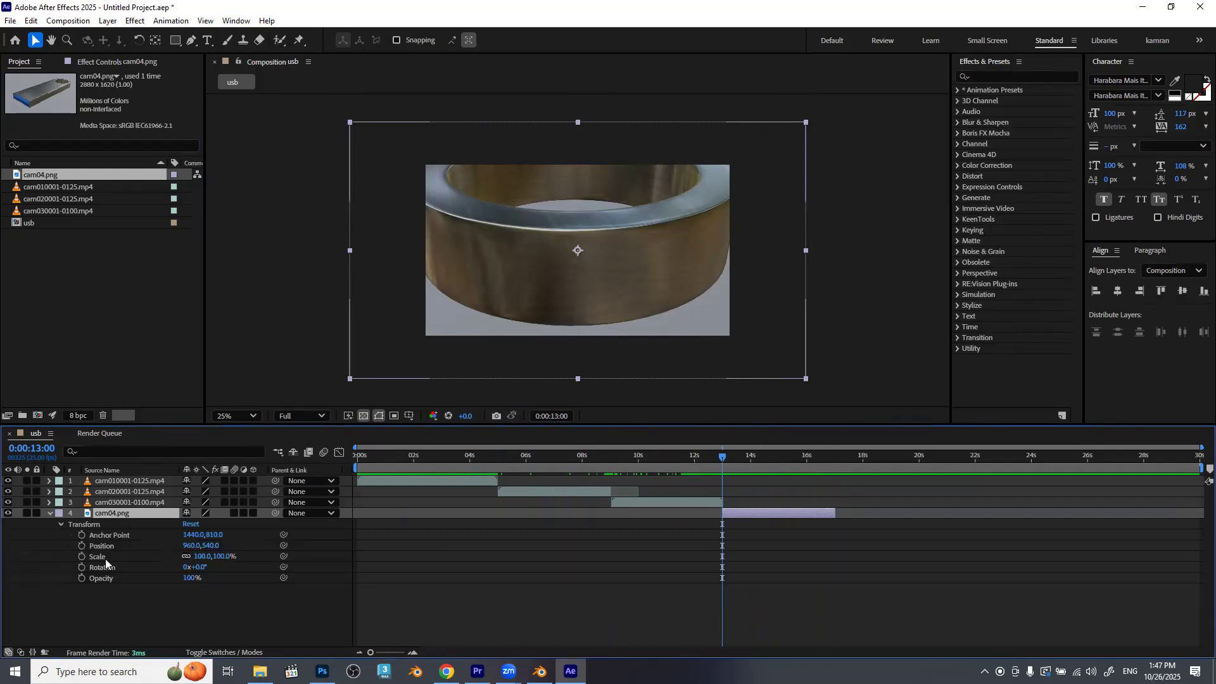
{"action": "left_click", "coordinate": [81, 557]}
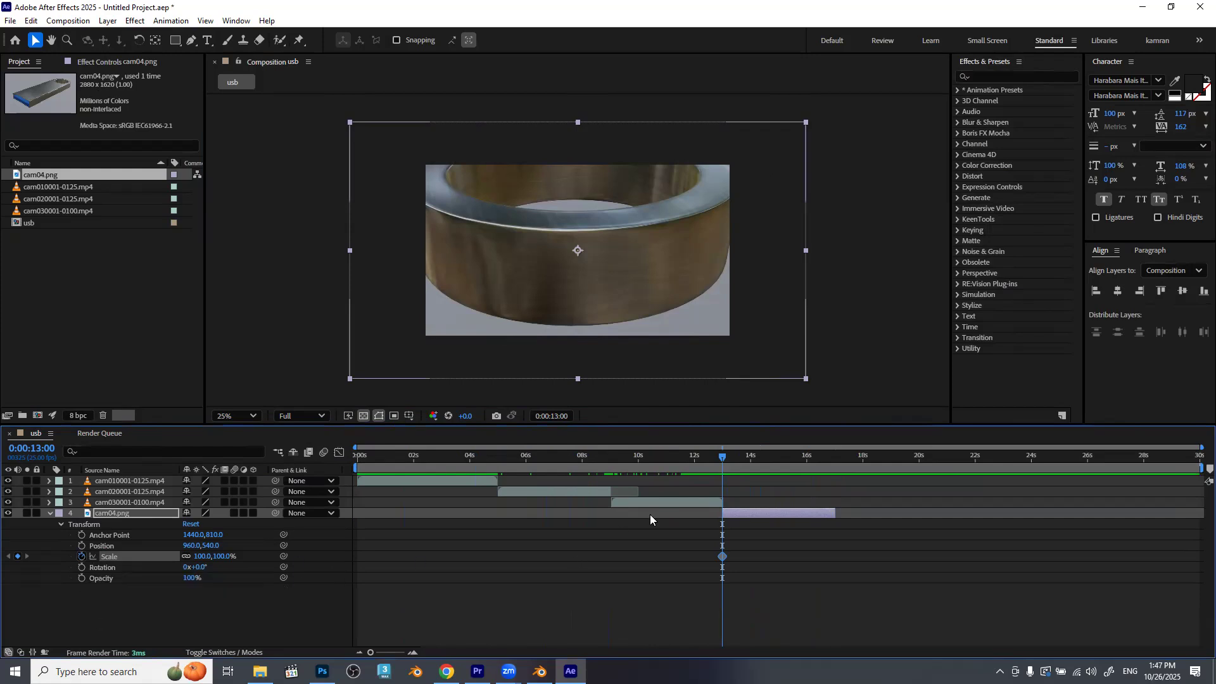
{"action": "left_click_drag", "start_coordinate": [728, 456], "coordinate": [825, 470]}
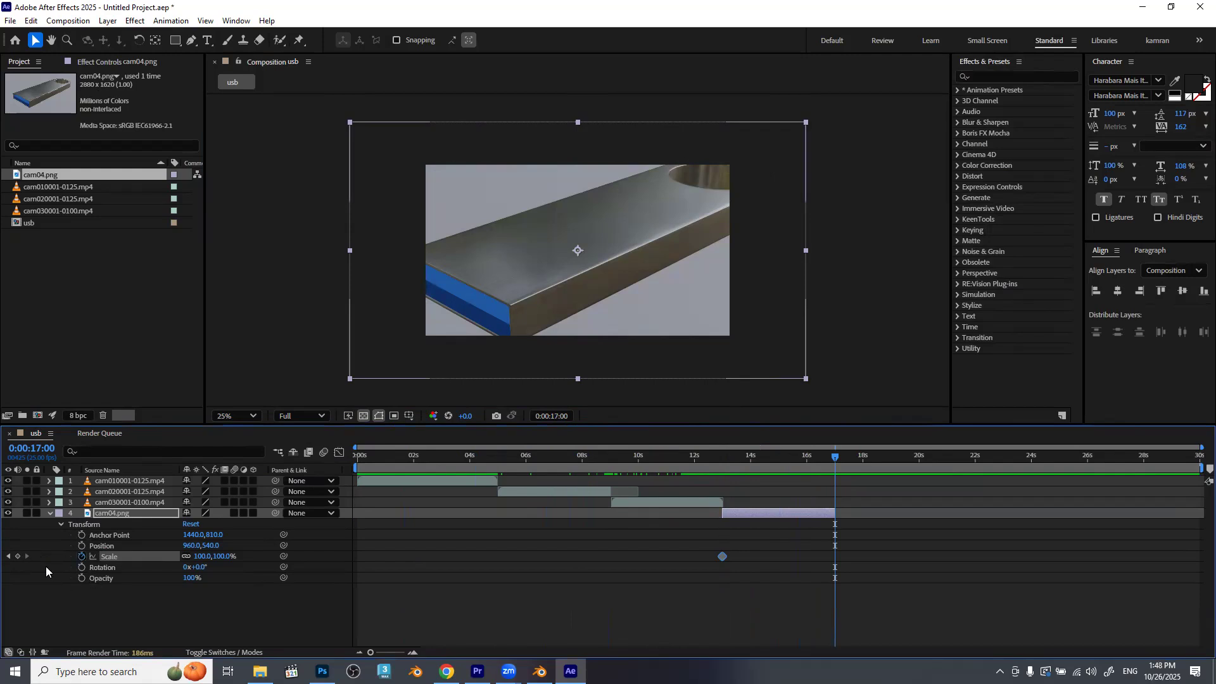
{"action": "left_click", "coordinate": [17, 556]}
Fit the cam04.png layer to the composition at its first Scale keyframe, 0:00:13:00.
{"action": "left_click_drag", "start_coordinate": [835, 457], "coordinate": [730, 476]}
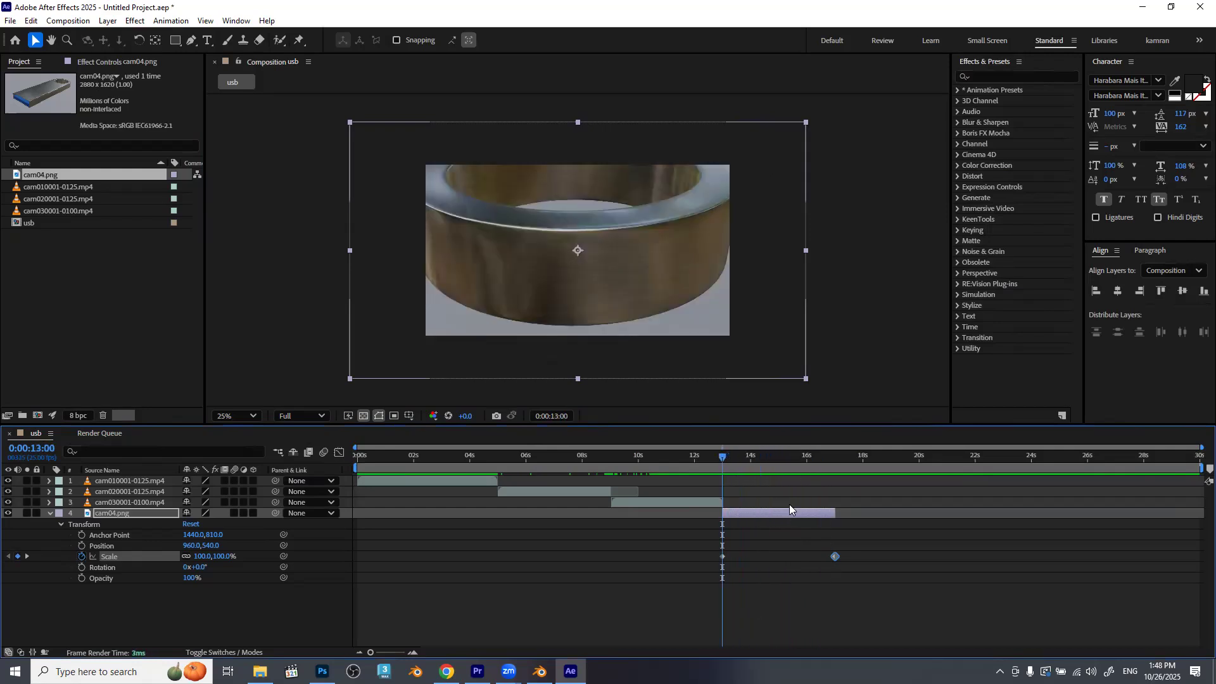
{"action": "mouse_move", "coordinate": [720, 460]}
{"action": "left_mouse_down"}
{"action": "mouse_move", "coordinate": [823, 463]}
{"action": "mouse_move", "coordinate": [723, 462]}
{"action": "left_mouse_up"}
{"action": "left_click_drag", "start_coordinate": [352, 123], "coordinate": [436, 157]}
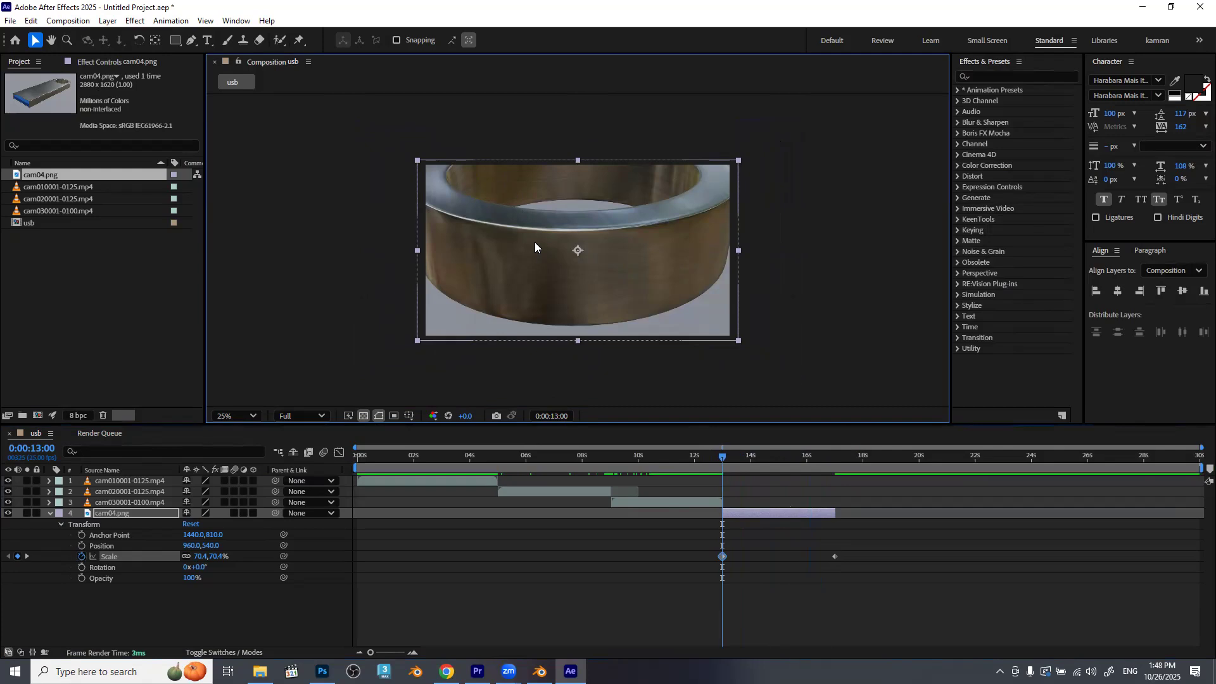
{"action": "key", "text": "ctrl+z"}
{"action": "right_click", "coordinate": [573, 205]}
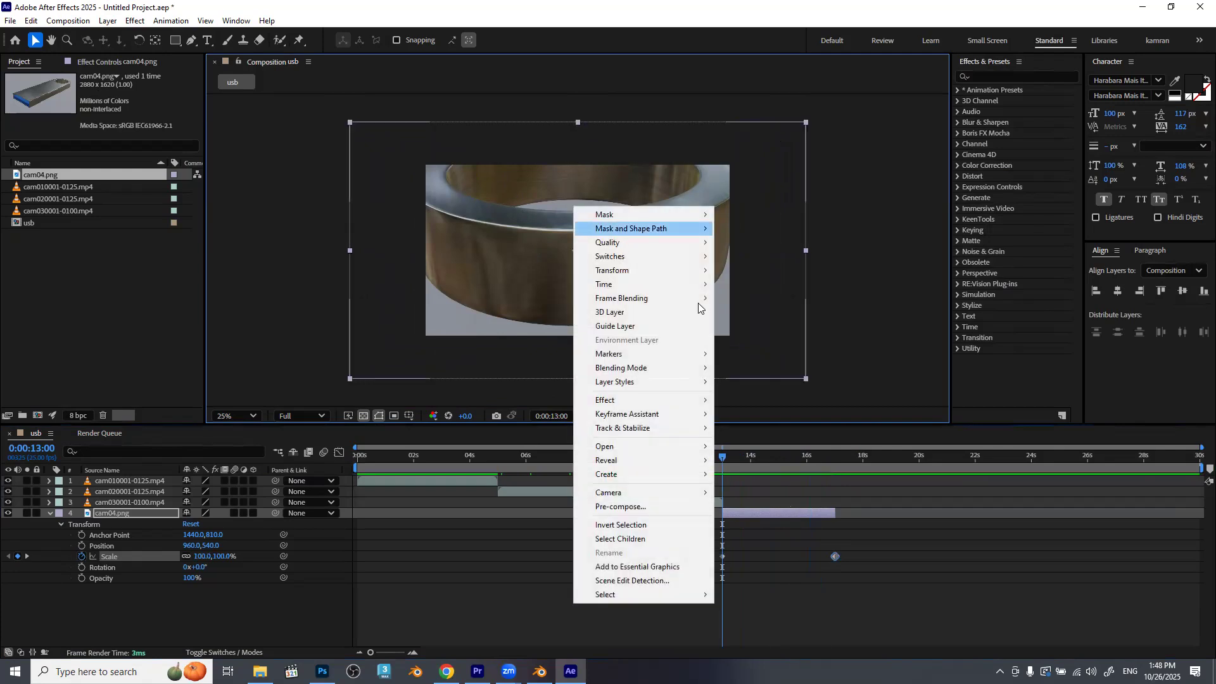
{"action": "mouse_move", "coordinate": [697, 270]}
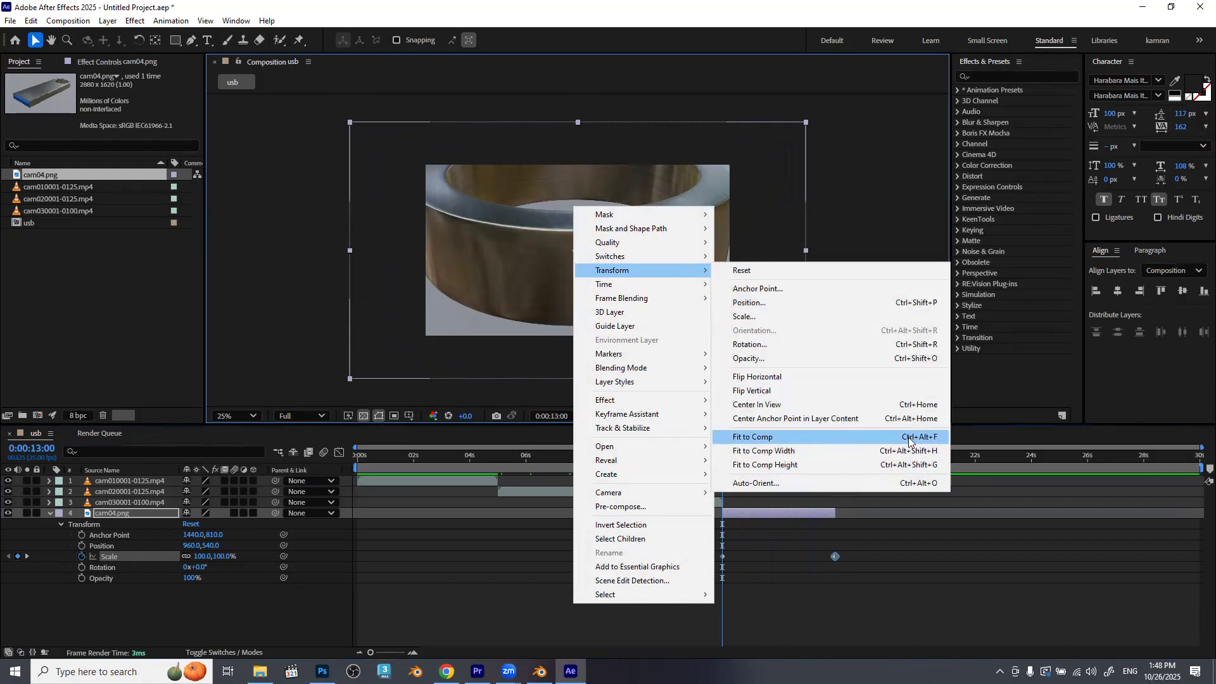
{"action": "left_click", "coordinate": [931, 438]}
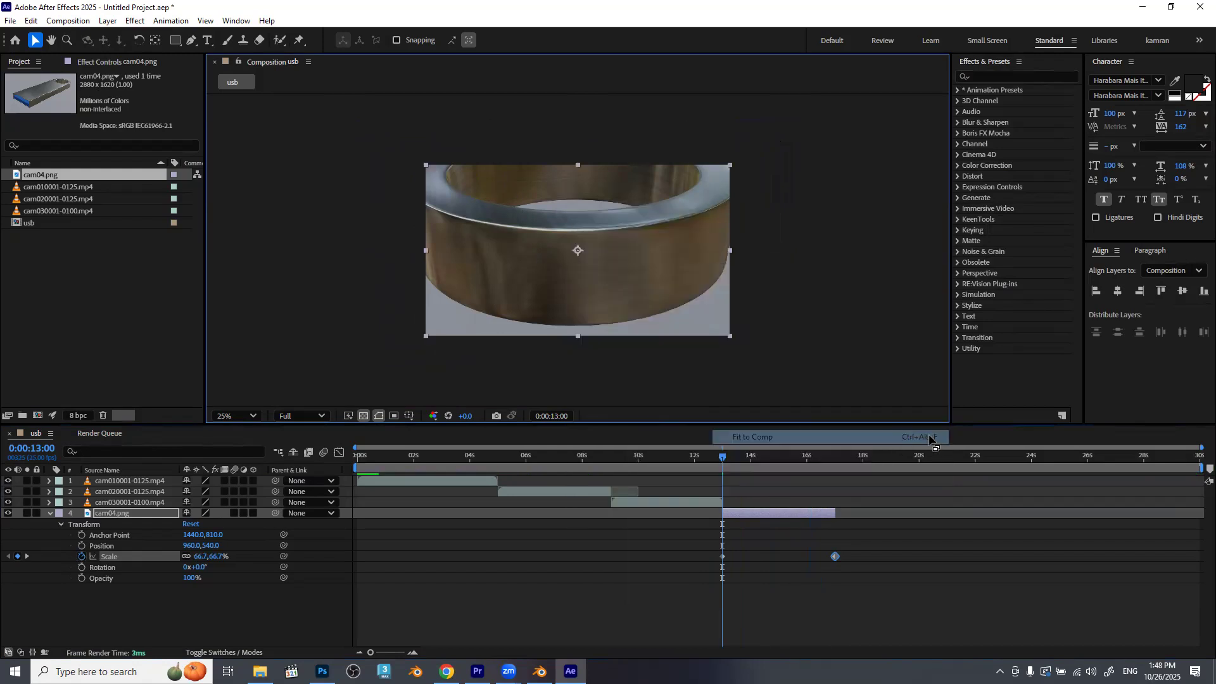
Swap the two cam04.png Scale keyframes so the still shrinks from 100% at 0:00:13:00 to 66.7% at 0:00:17:00, and preview the motion.
{"action": "left_click_drag", "start_coordinate": [725, 457], "coordinate": [810, 465]}
{"action": "key", "text": "space"}
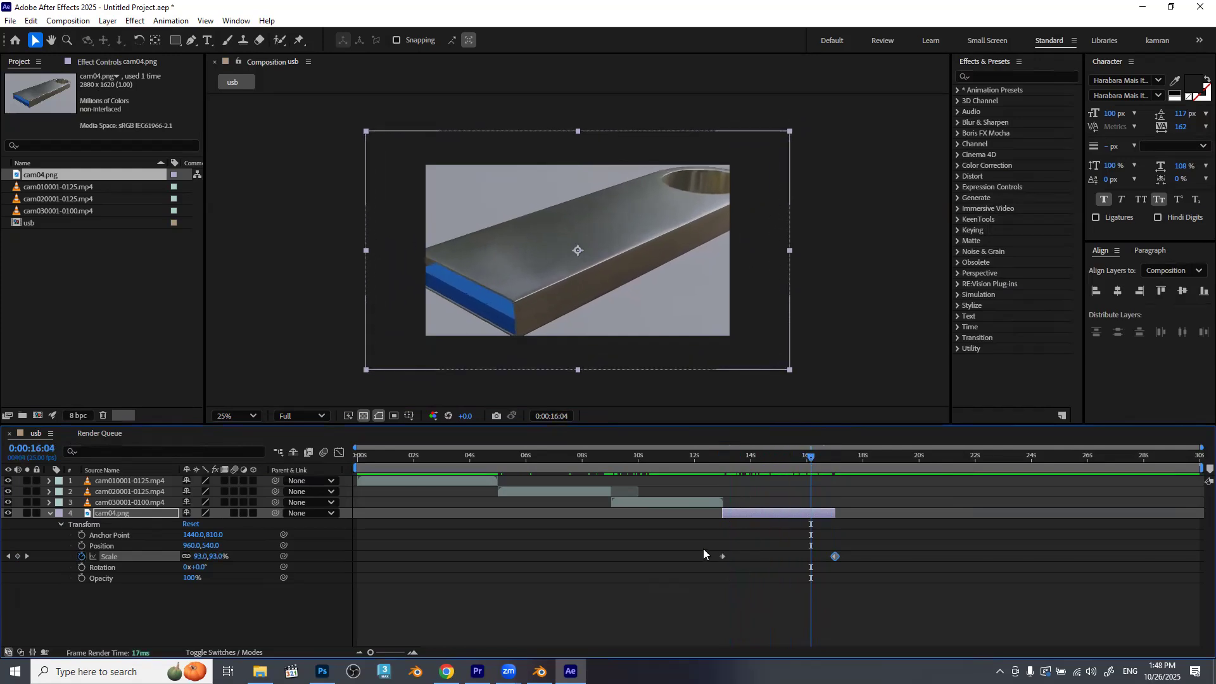
{"action": "left_click_drag", "start_coordinate": [812, 462], "coordinate": [835, 465]}
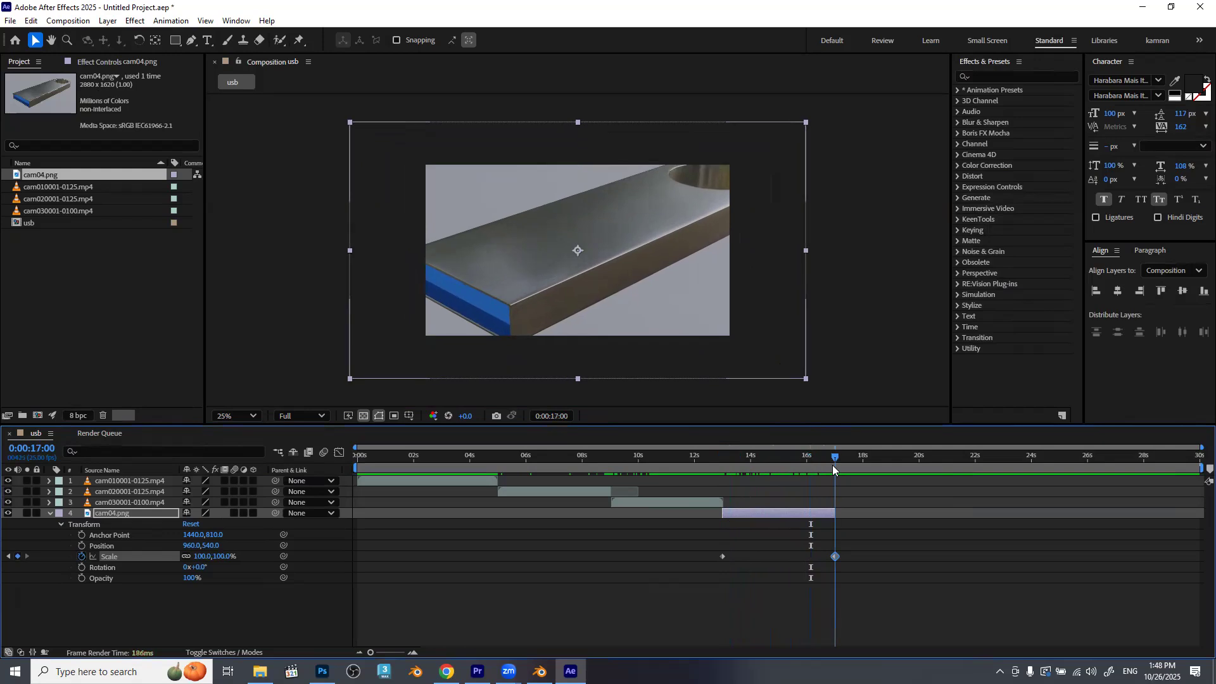
{"action": "mouse_move", "coordinate": [725, 556]}
{"action": "left_mouse_down"}
{"action": "mouse_move", "coordinate": [832, 559]}
{"action": "mouse_move", "coordinate": [731, 558]}
{"action": "left_mouse_up"}
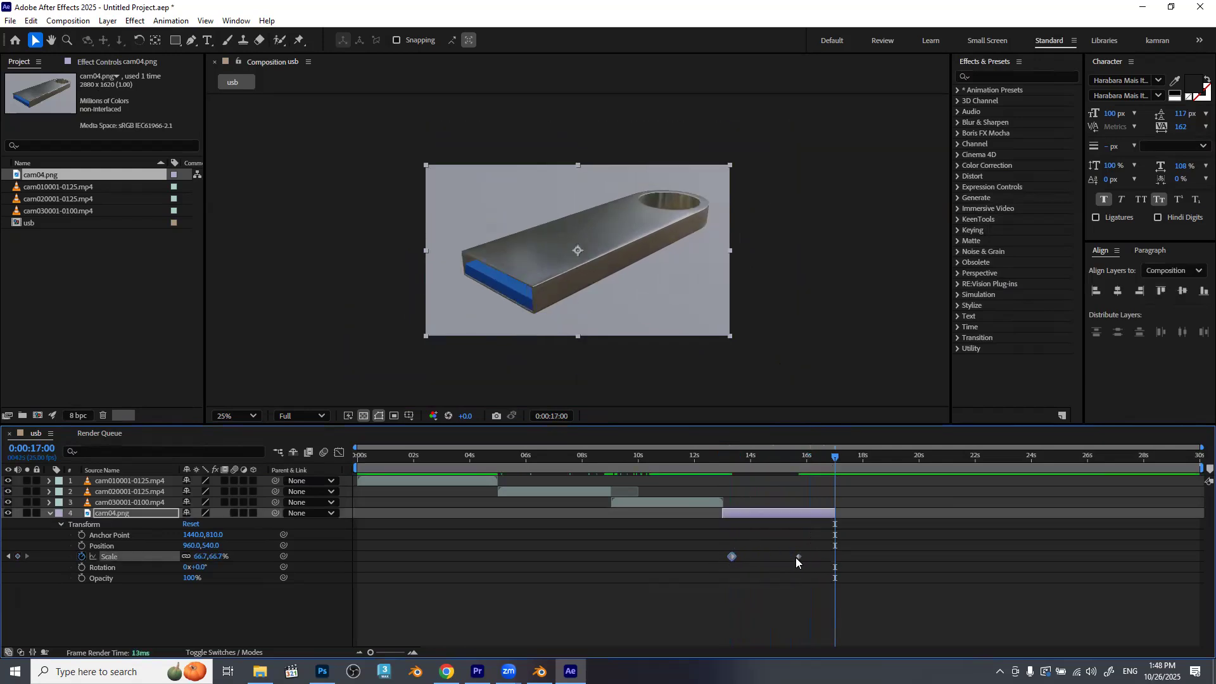
{"action": "left_click_drag", "start_coordinate": [814, 558], "coordinate": [835, 558]}
{"action": "left_click_drag", "start_coordinate": [738, 463], "coordinate": [721, 559]}
{"action": "left_click", "coordinate": [744, 559]}
{"action": "left_click", "coordinate": [727, 462]}
{"action": "left_click_drag", "start_coordinate": [741, 468], "coordinate": [832, 509]}
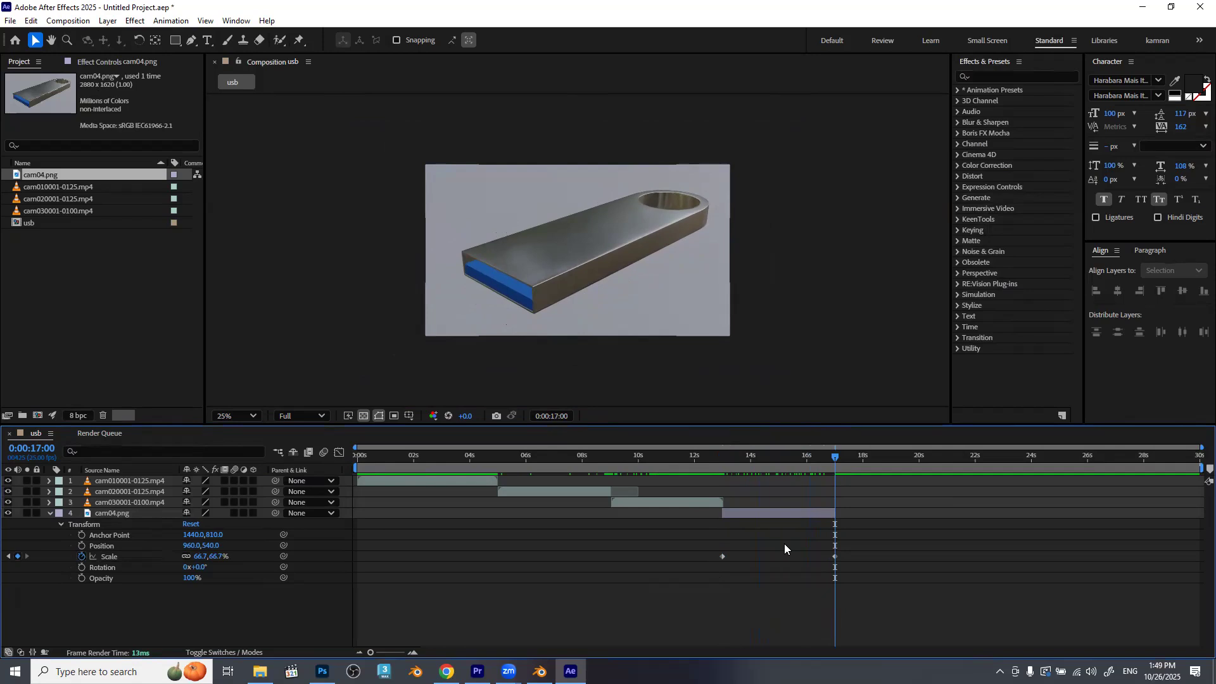
Extend the end of the cam04.png layer to 0:00:17:20, leaving its Scale keyframes in place.
{"action": "key", "text": "shift+Page_Down"}
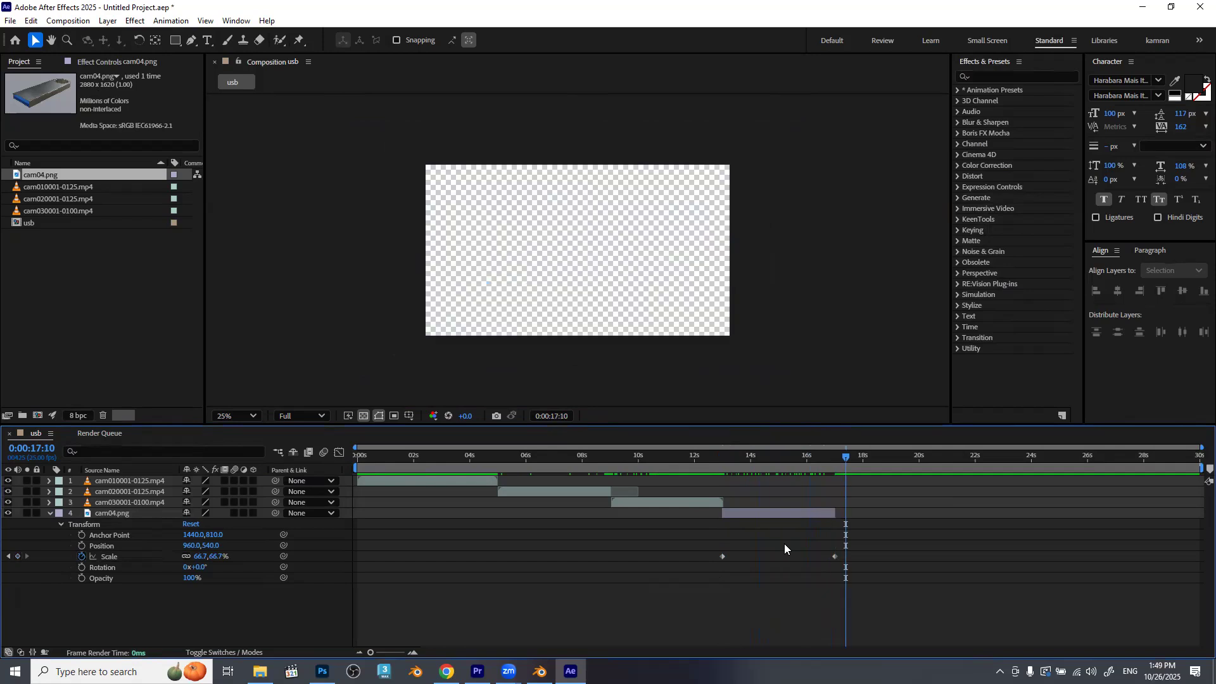
{"action": "key", "text": "shift+Page_Down"}
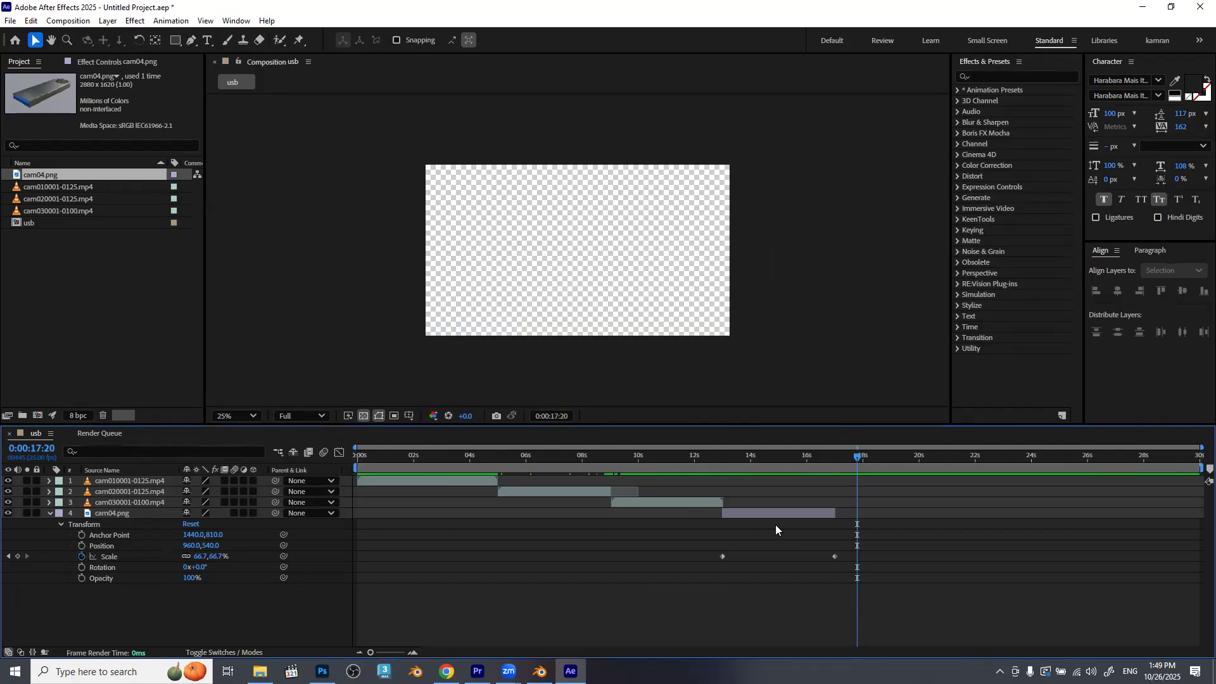
{"action": "key", "text": "equal"}
{"action": "key", "text": "equal"}
{"action": "left_click_drag", "start_coordinate": [772, 516], "coordinate": [852, 523]}
{"action": "left_click", "coordinate": [804, 454]}
{"action": "left_click_drag", "start_coordinate": [680, 456], "coordinate": [858, 487]}
{"action": "key", "text": "minus"}
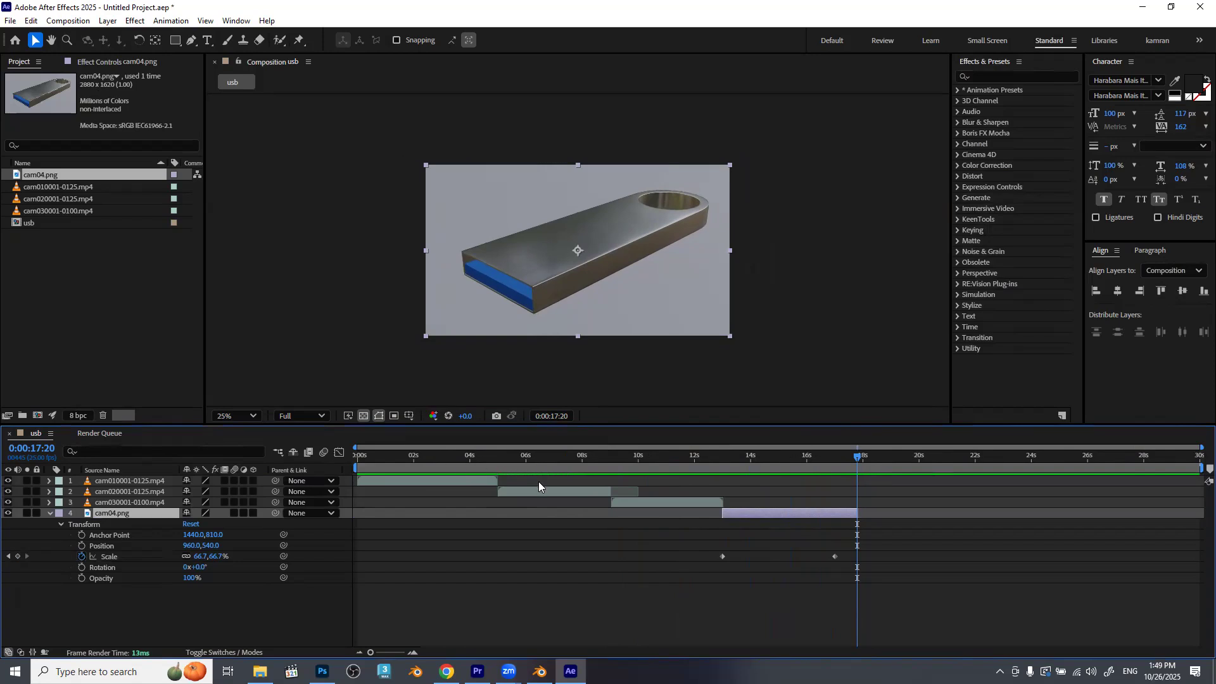
End the work area at 0:00:17:20 and collapse the cam04.png layer's properties.
{"action": "mouse_move", "coordinate": [1194, 467]}
{"action": "left_mouse_down"}
{"action": "mouse_move", "coordinate": [850, 502]}
{"action": "mouse_move", "coordinate": [1200, 485]}
{"action": "left_mouse_up"}
{"action": "key", "text": "n"}
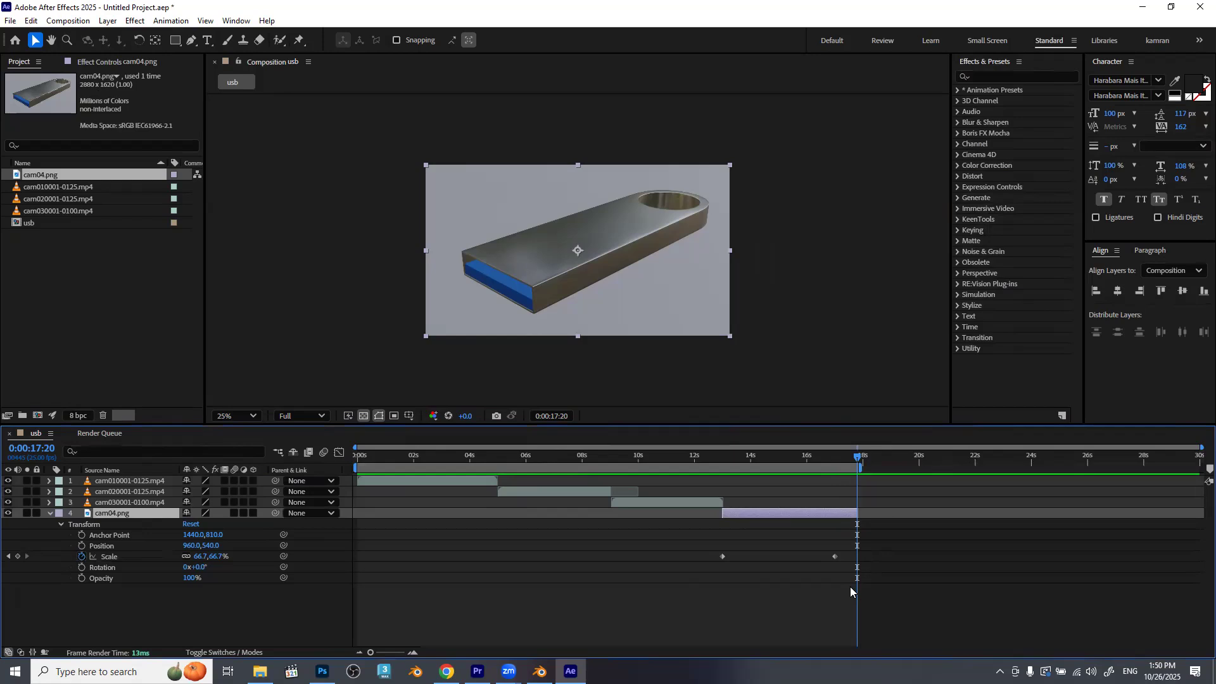
{"action": "left_click", "coordinate": [45, 575]}
{"action": "left_click", "coordinate": [47, 513]}
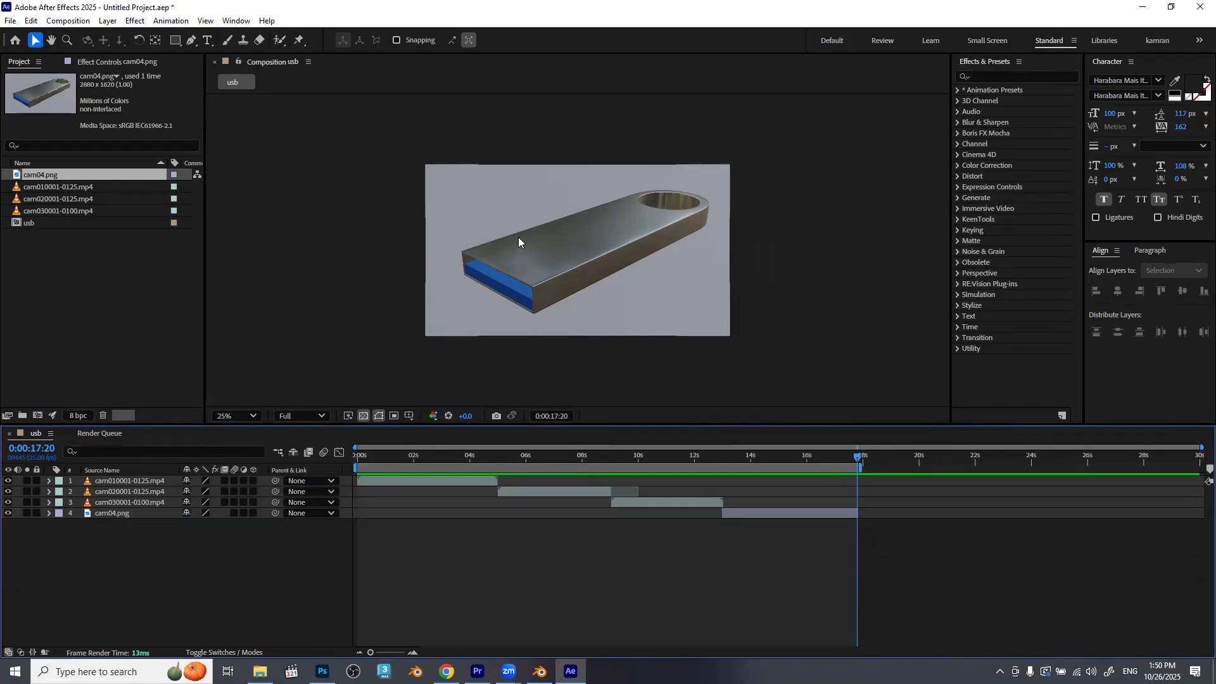
Add a text layer reading PREVIEW over the upper part of the frame.
{"action": "key", "text": "ctrl+t"}
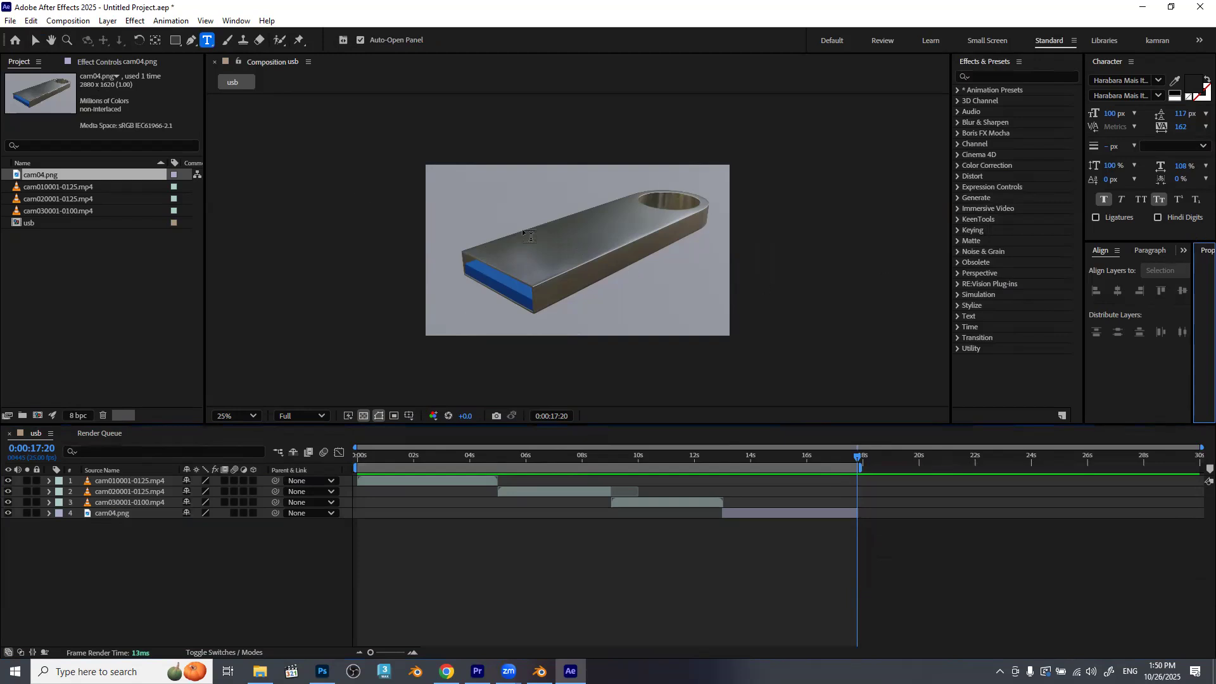
{"action": "left_click", "coordinate": [527, 211]}
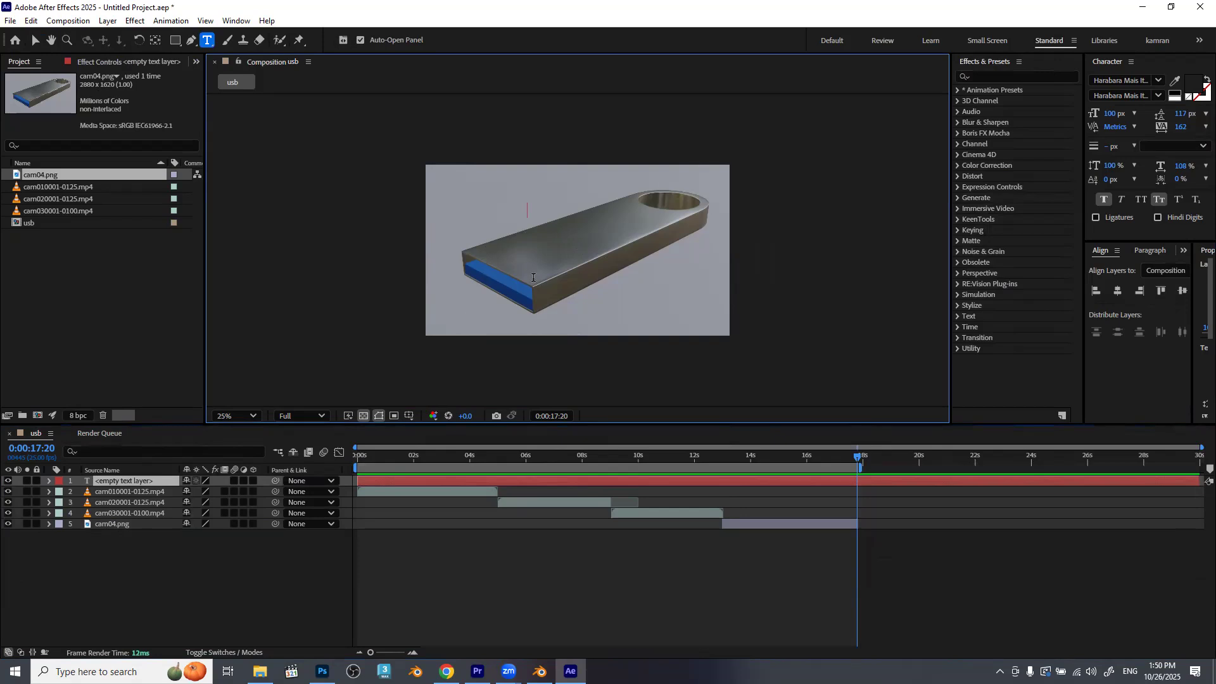
{"action": "type", "text": "PREVIEW"}
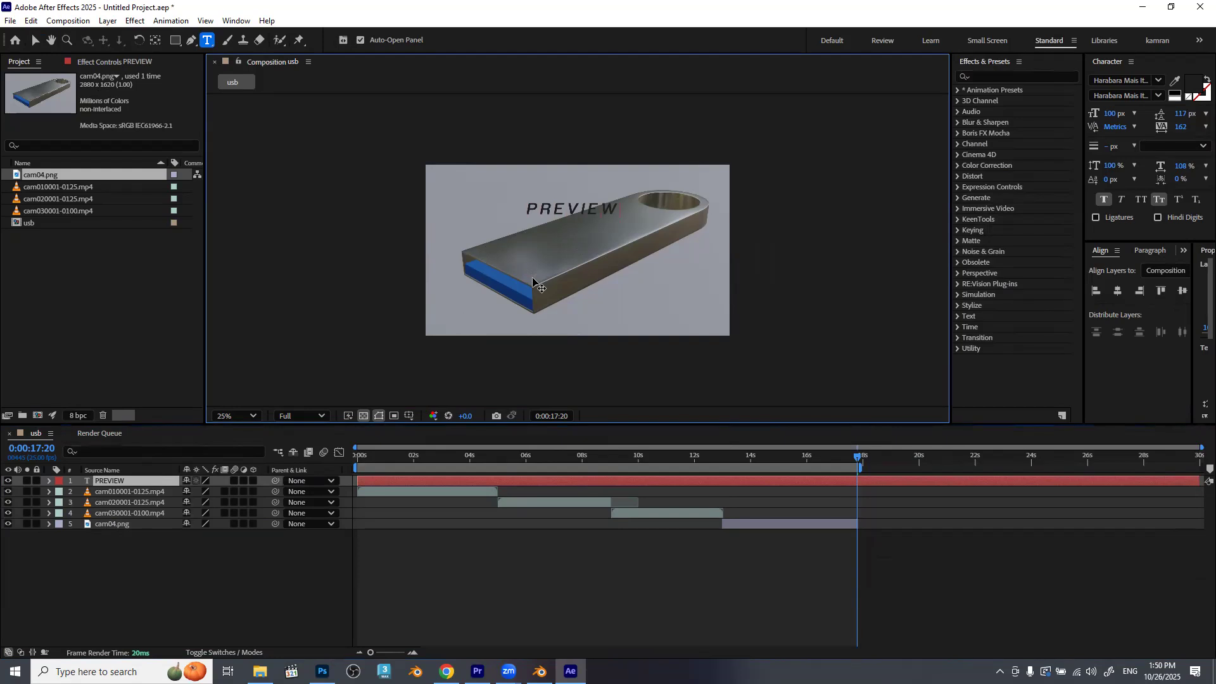
Change the PREVIEW text's font to Arial Bold and turn off small caps.
{"action": "key", "text": "ctrl+a"}
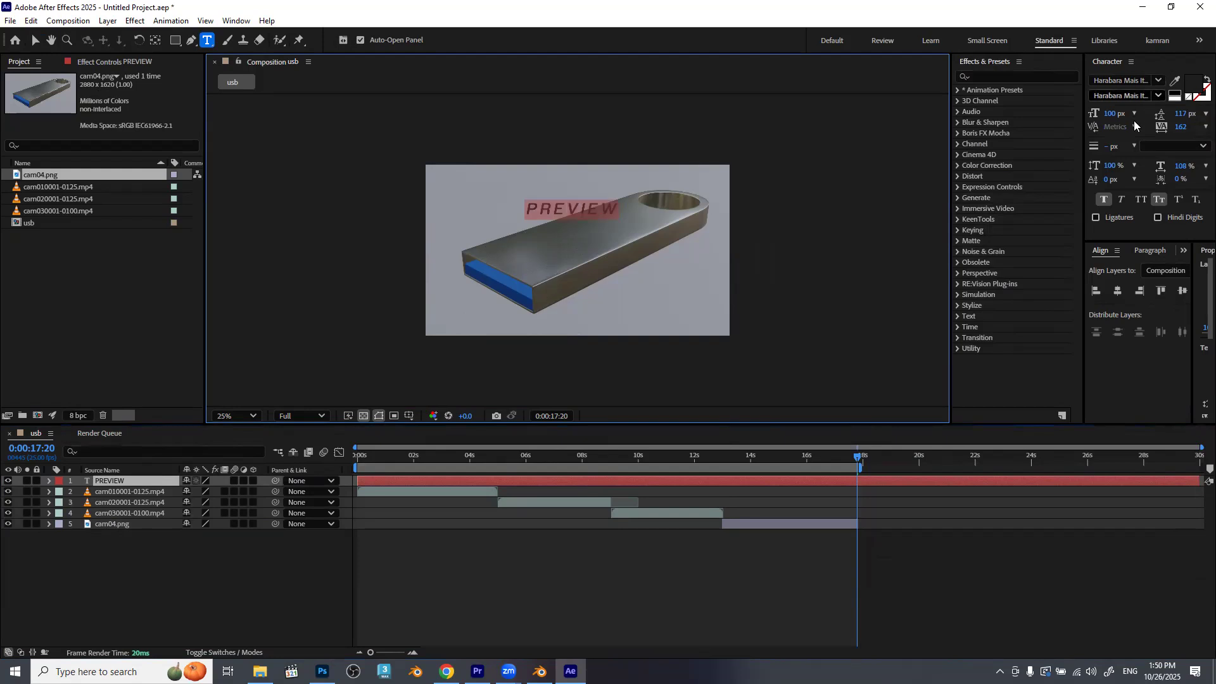
{"action": "left_click", "coordinate": [1114, 81]}
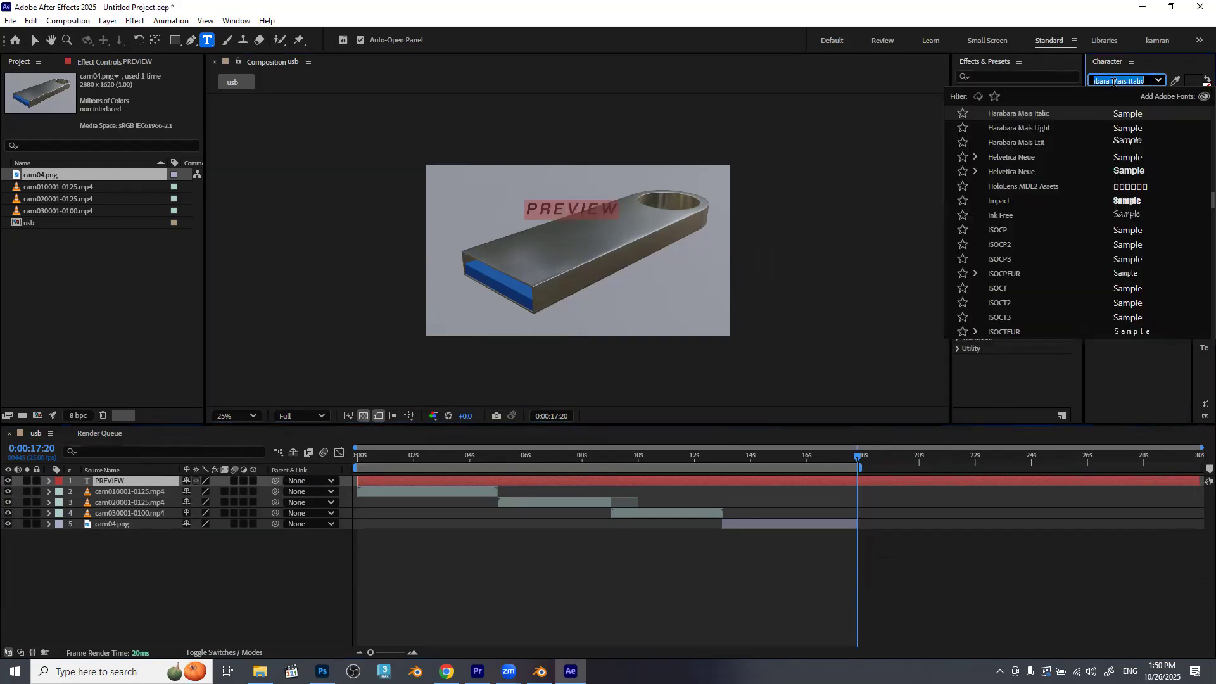
{"action": "type", "text": "ari"}
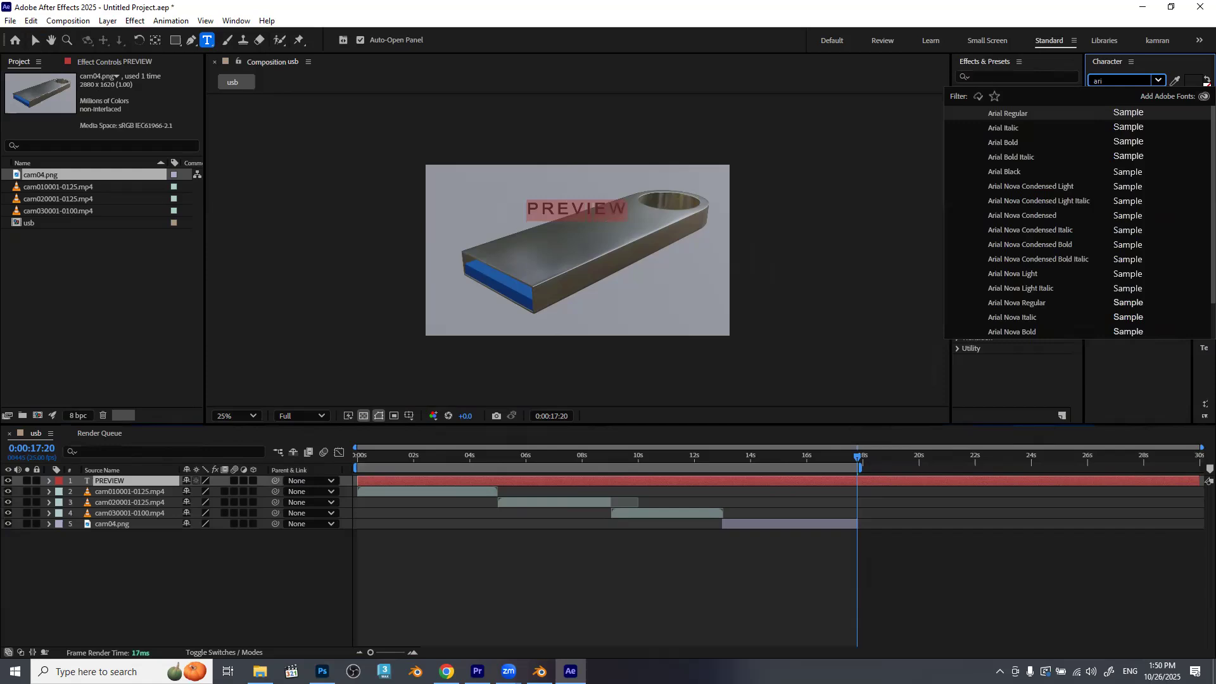
{"action": "left_click", "coordinate": [1013, 144]}
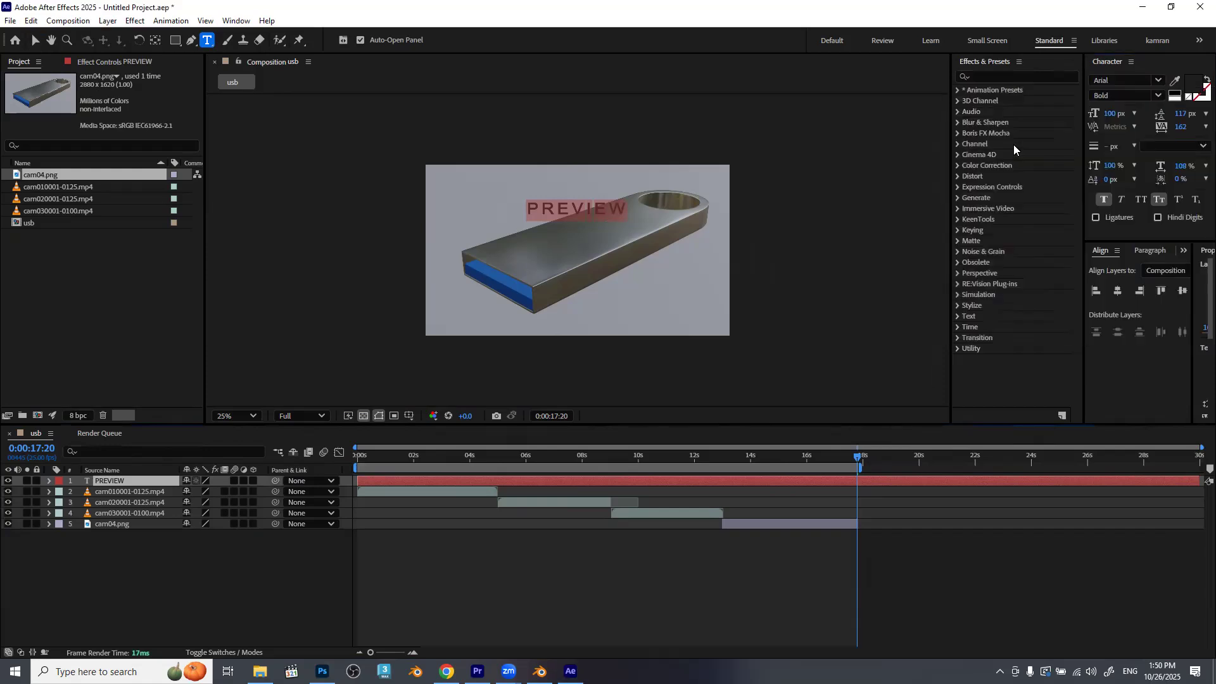
{"action": "left_click", "coordinate": [1158, 200]}
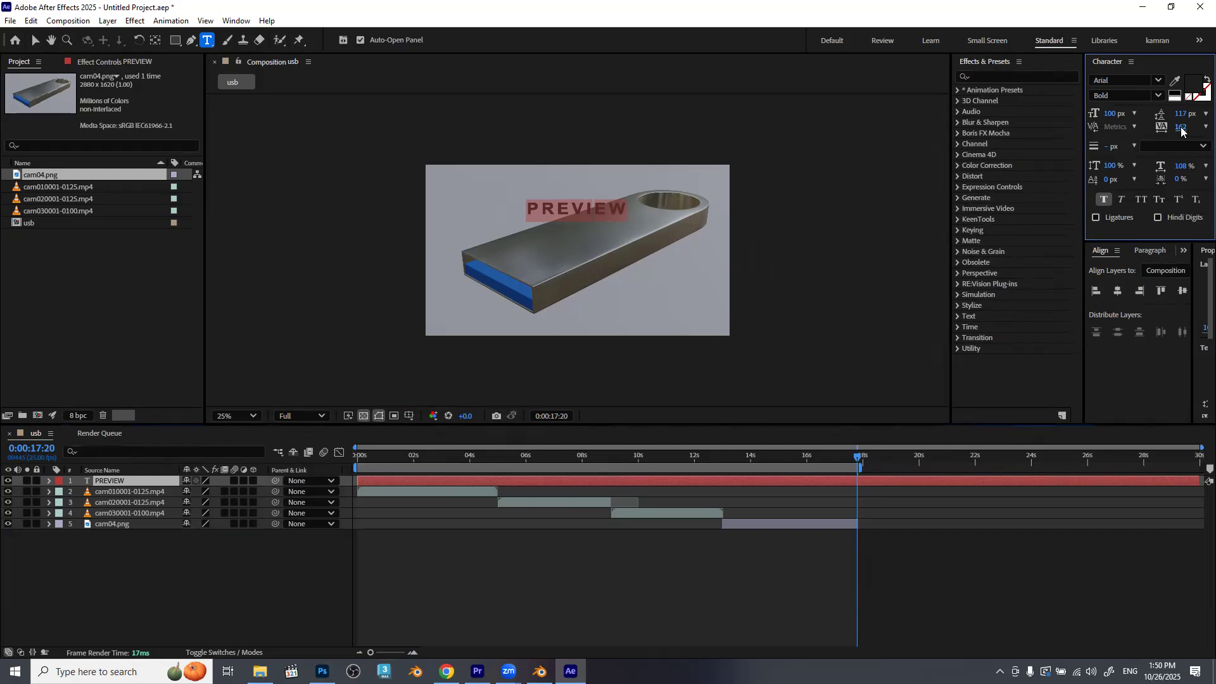
Set the PREVIEW text's tracking to 100 and its leading to 0 px.
{"action": "type", "text": "100"}
{"action": "key", "text": "Return"}
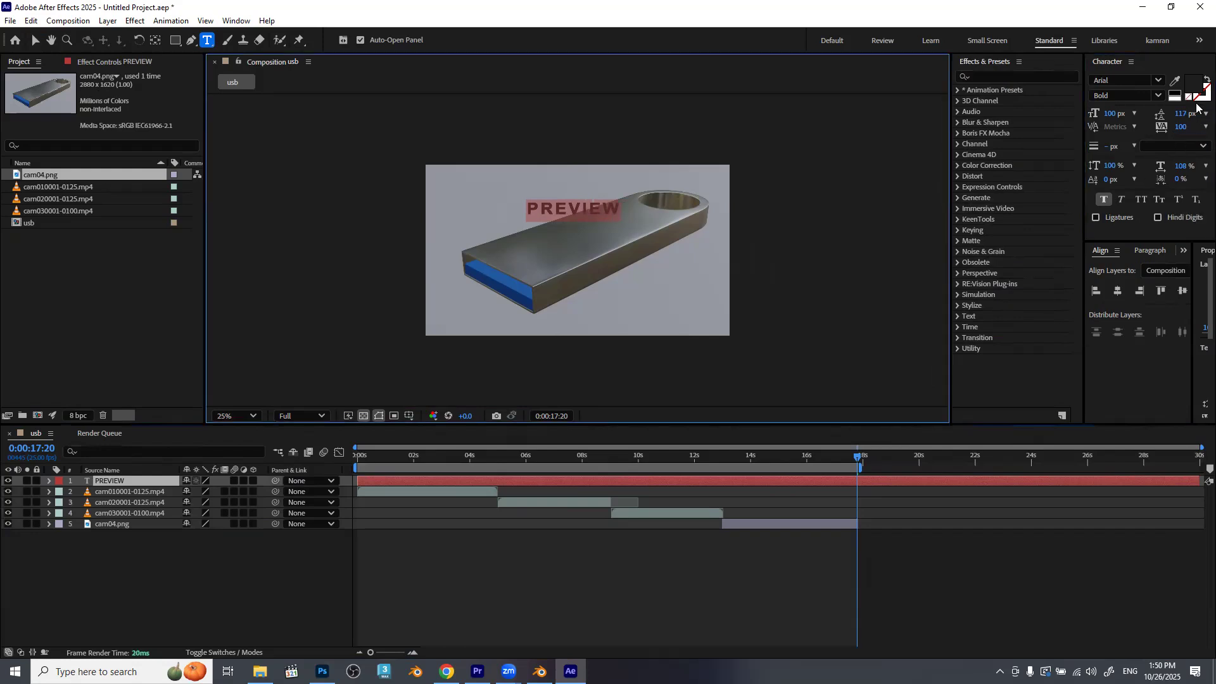
{"action": "left_click", "coordinate": [1182, 114]}
{"action": "type", "text": "0"}
{"action": "key", "text": "Return"}
Color the PREVIEW text white (FFFFFF), enlarge its font size to 248 px and finish editing the text.
{"action": "left_click", "coordinate": [1193, 85]}
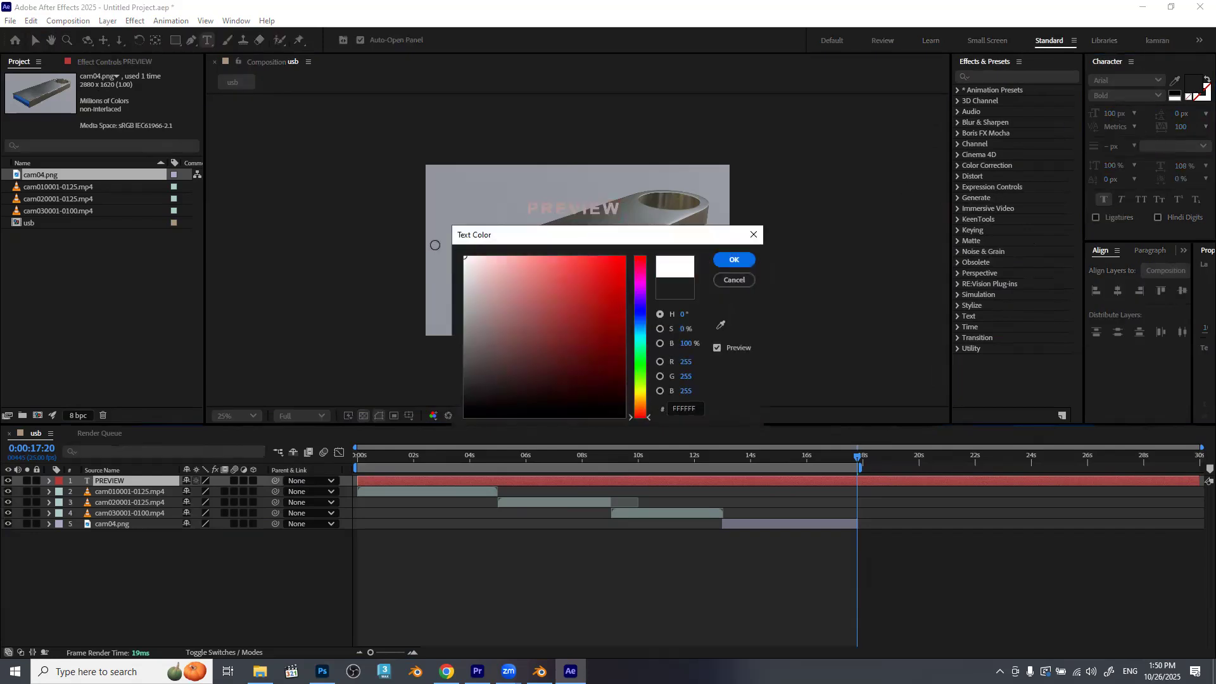
{"action": "left_click", "coordinate": [735, 259]}
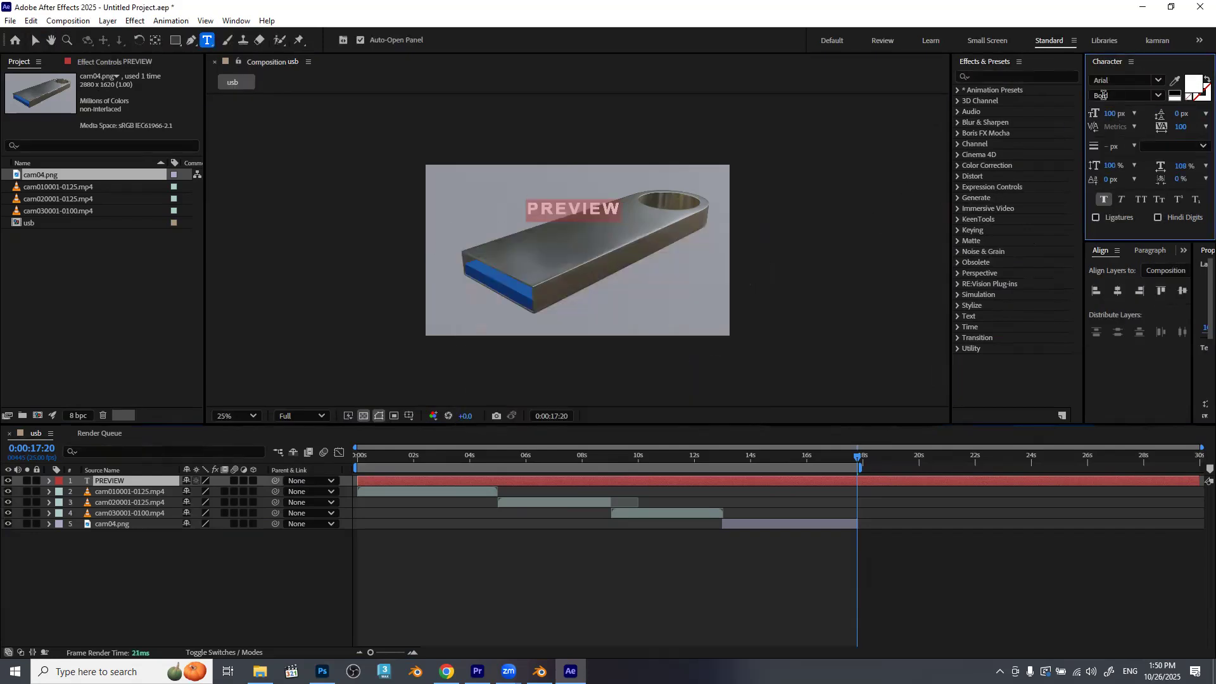
{"action": "left_click_drag", "start_coordinate": [1111, 114], "coordinate": [1202, 116]}
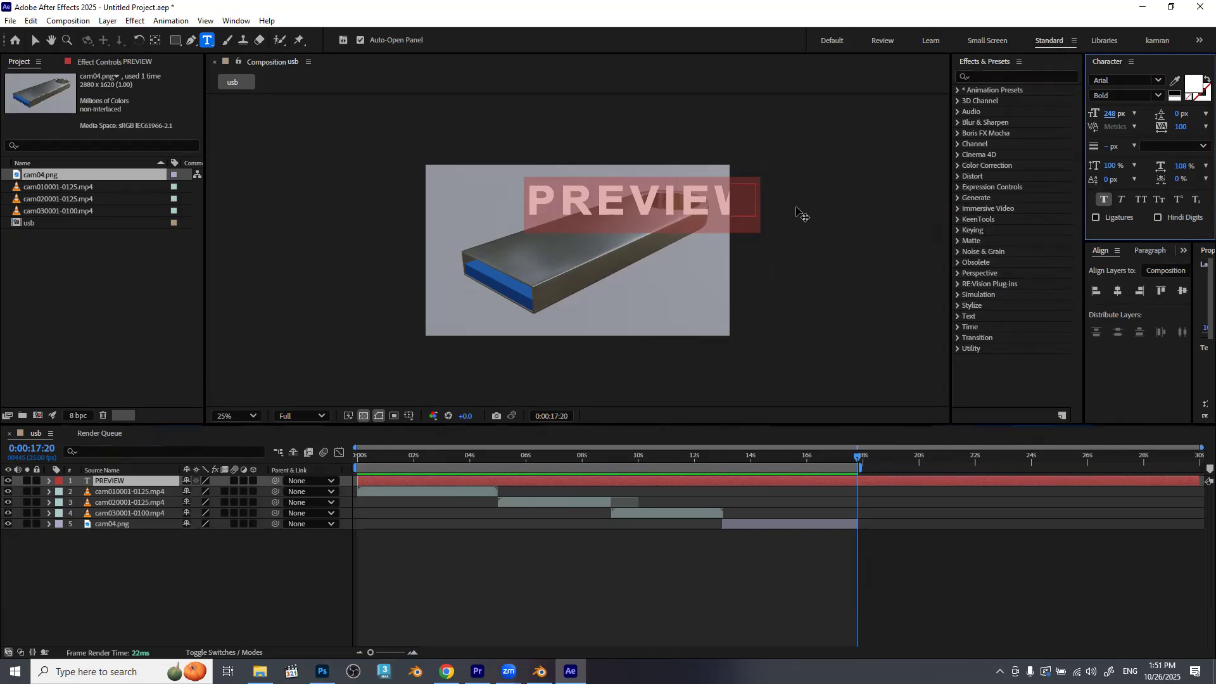
{"action": "left_click", "coordinate": [755, 591]}
Reposition the PREVIEW text so the whole word fits inside the upper part of the frame.
{"action": "key", "text": "v"}
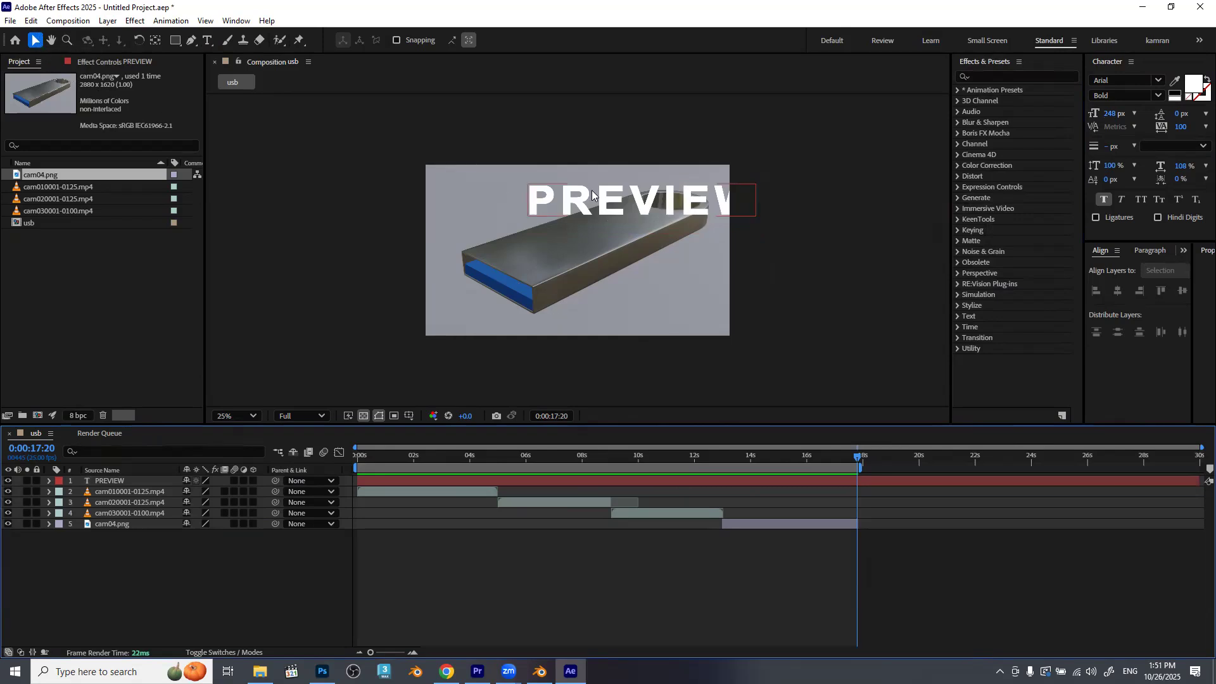
{"action": "left_click", "coordinate": [613, 202]}
{"action": "left_click_drag", "start_coordinate": [612, 203], "coordinate": [507, 192]}
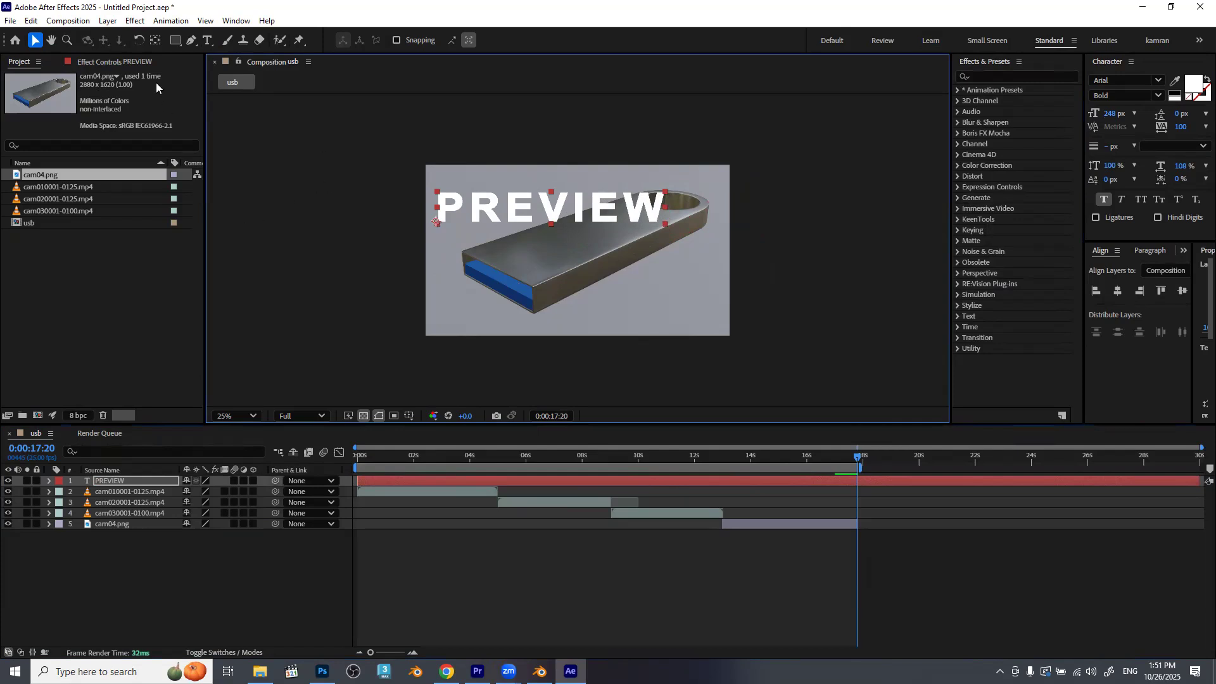
Move the PREVIEW text layer's anchor point to the center of the word.
{"action": "left_click", "coordinate": [155, 41]}
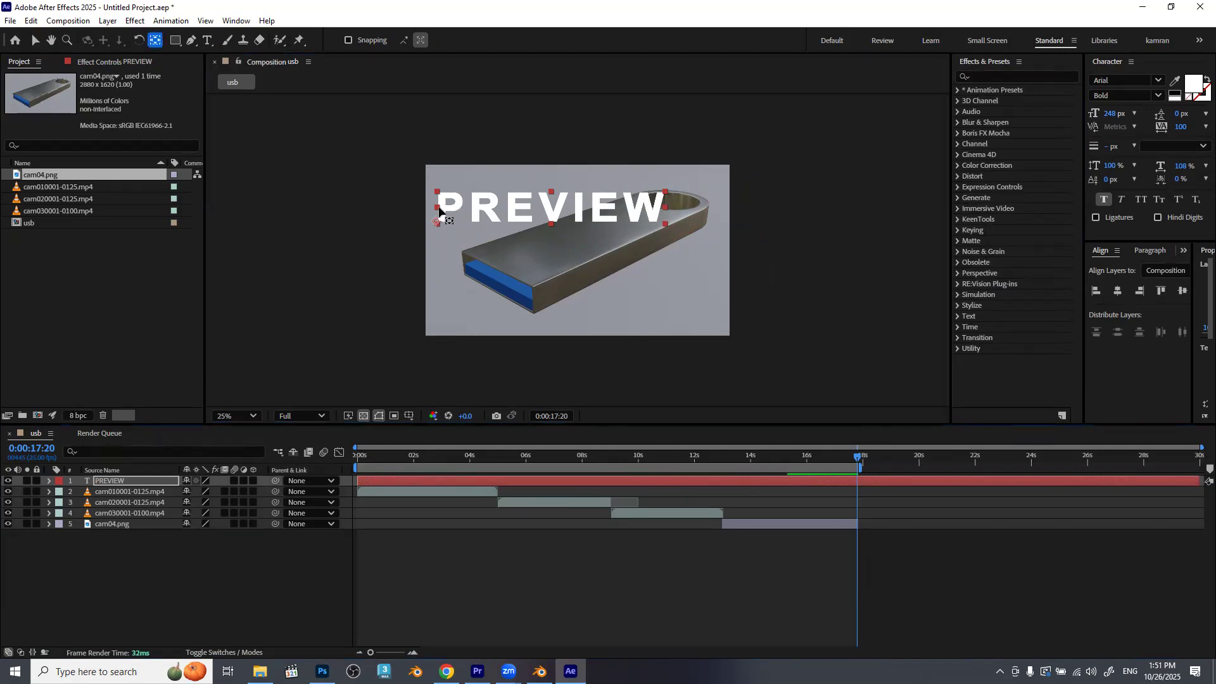
{"action": "left_click_drag", "start_coordinate": [467, 217], "coordinate": [552, 207]}
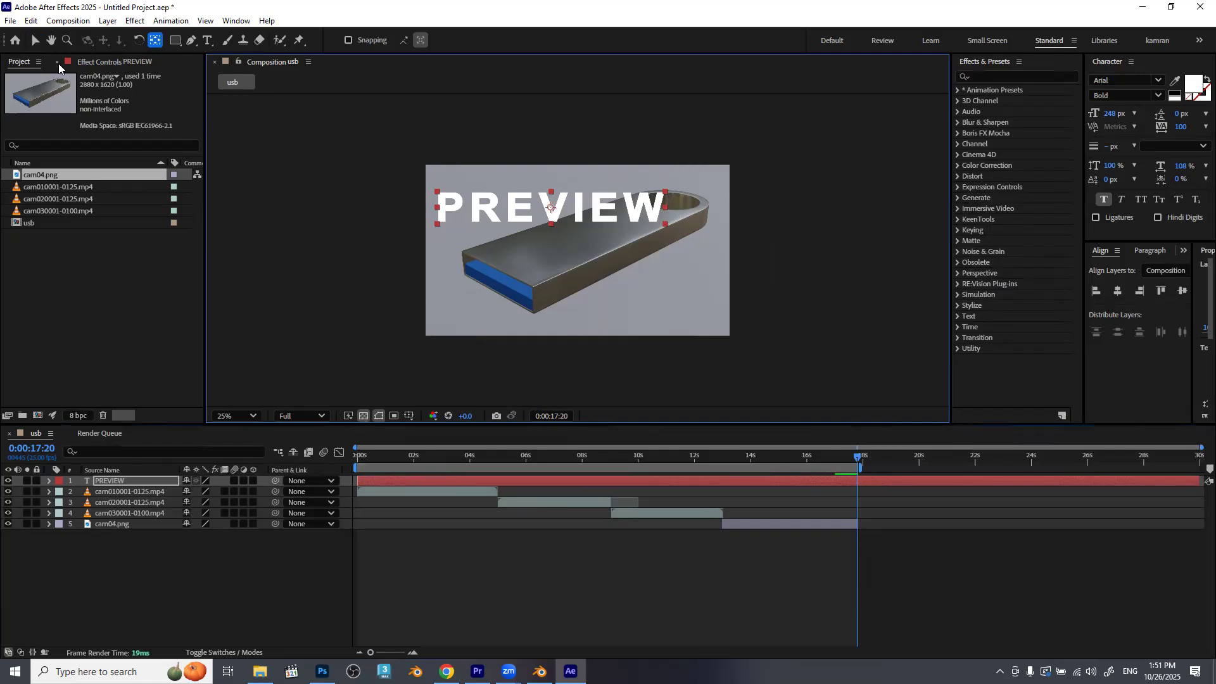
{"action": "key", "text": "v"}
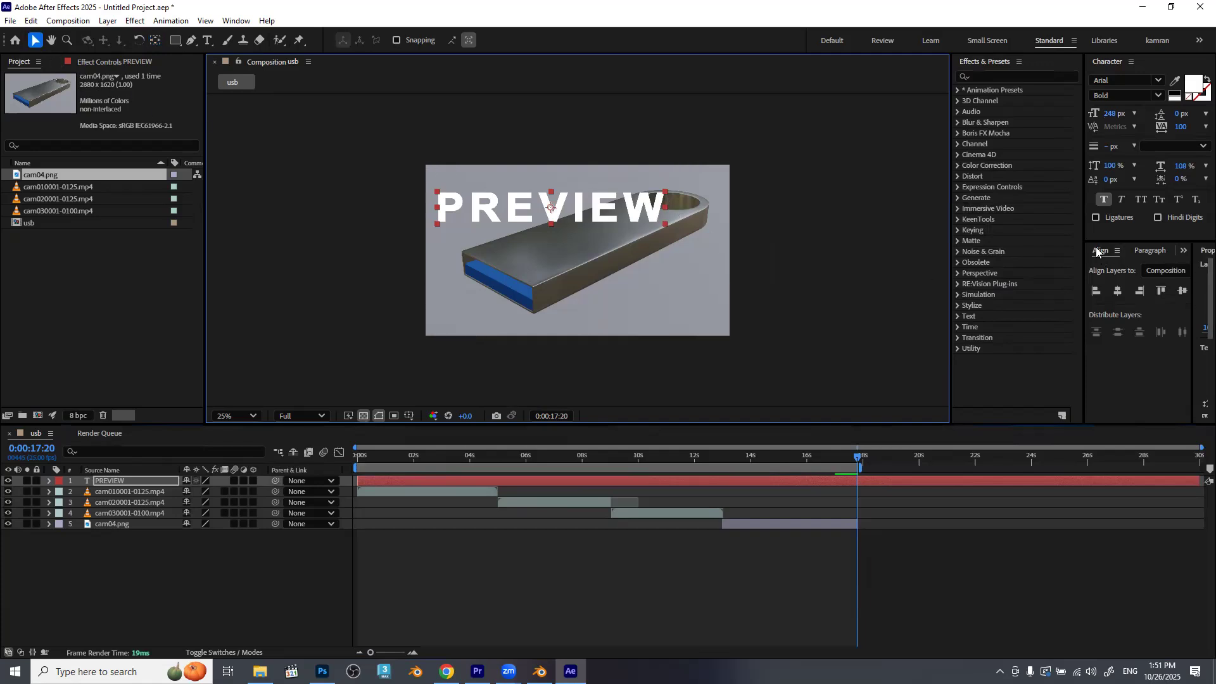
Align the PREVIEW text to the composition's horizontal and vertical center.
{"action": "left_click", "coordinate": [1117, 290]}
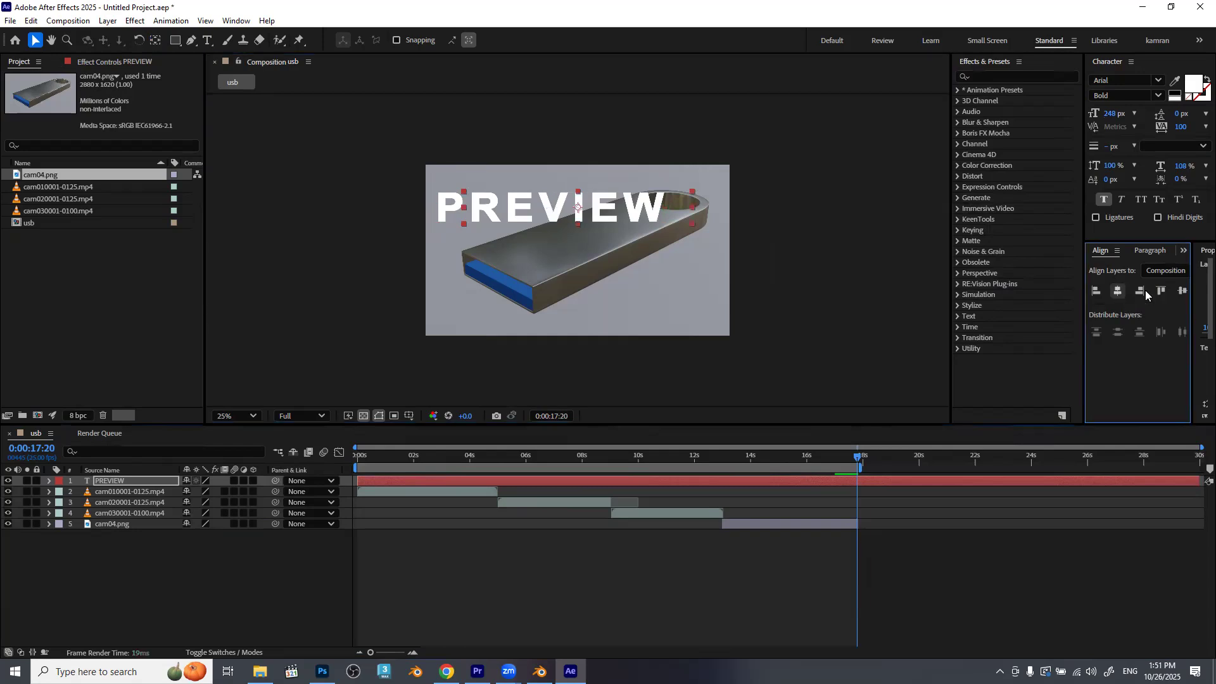
{"action": "left_click", "coordinate": [1160, 290]}
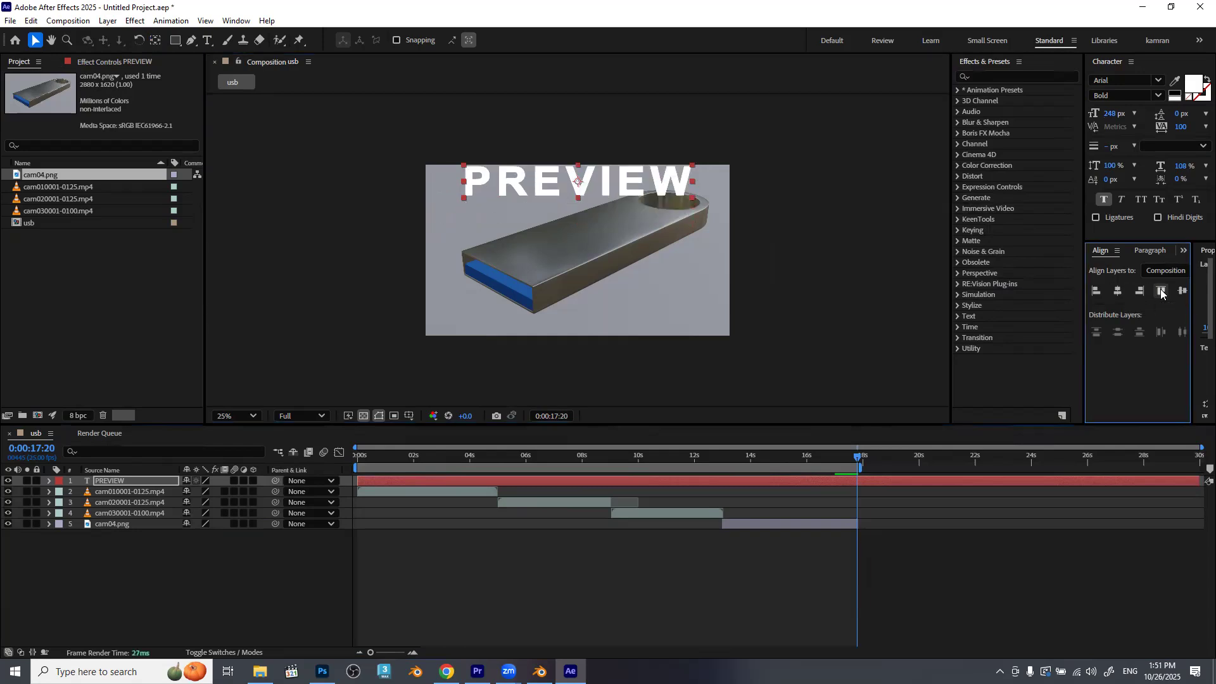
{"action": "left_click", "coordinate": [1177, 290]}
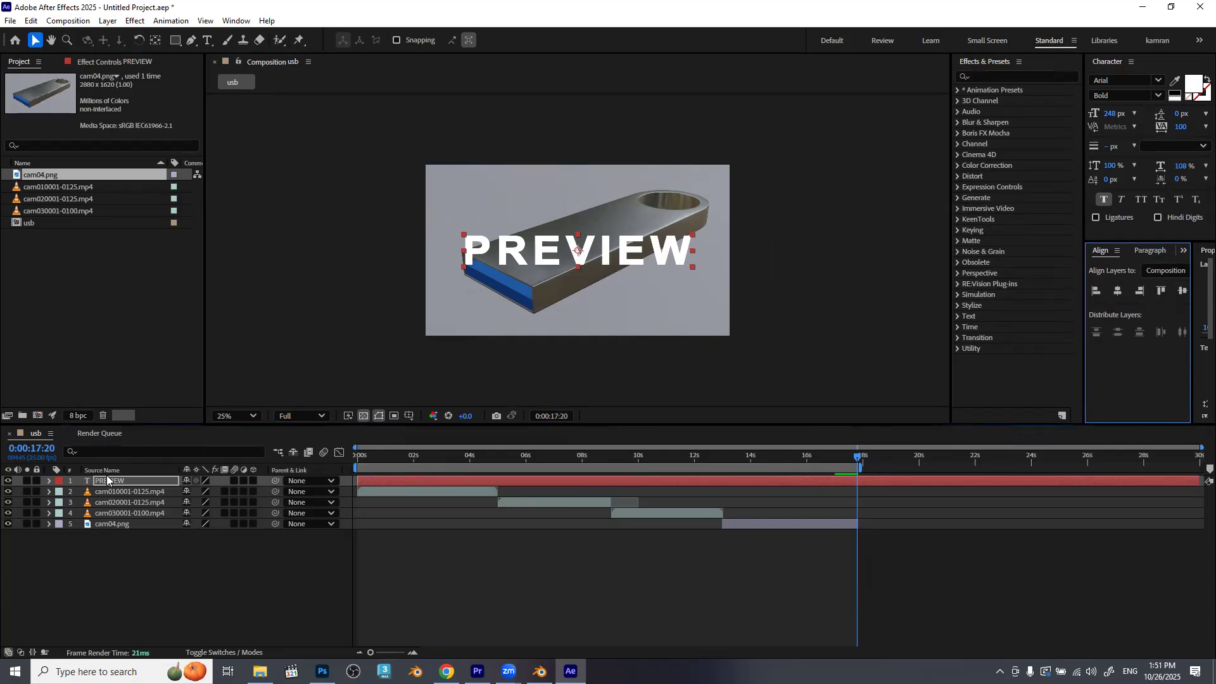
Set the PREVIEW text layer's opacity to 35%.
{"action": "left_click", "coordinate": [48, 481]}
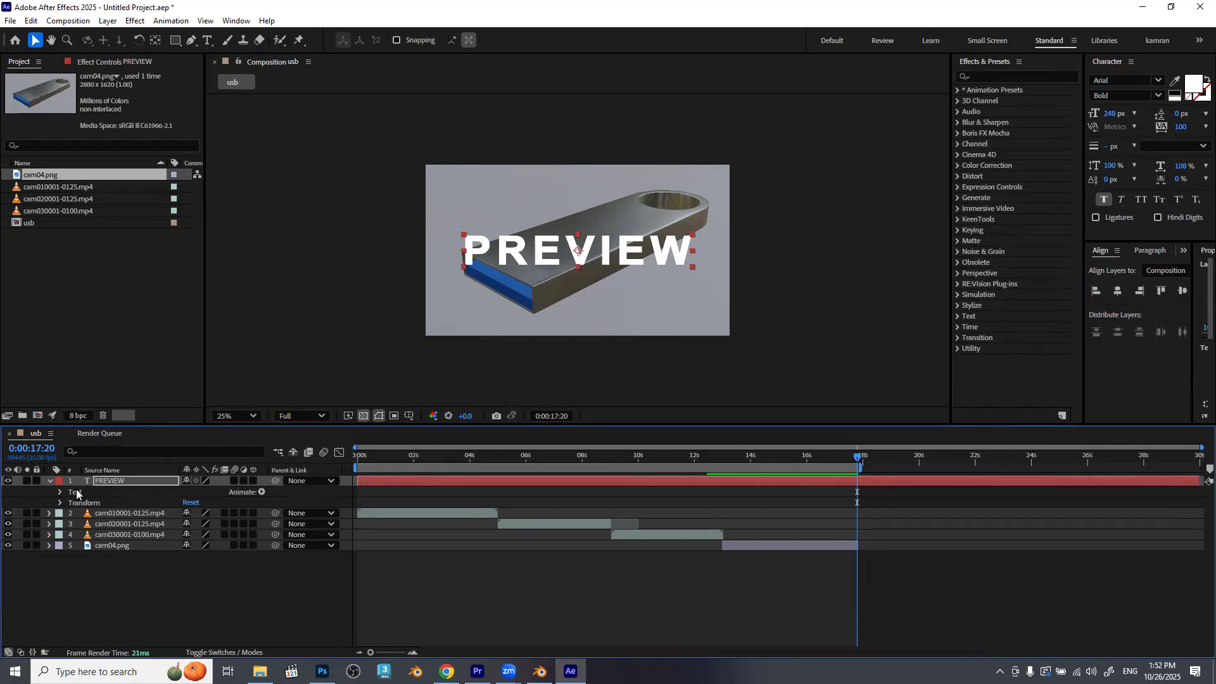
{"action": "left_click", "coordinate": [60, 501]}
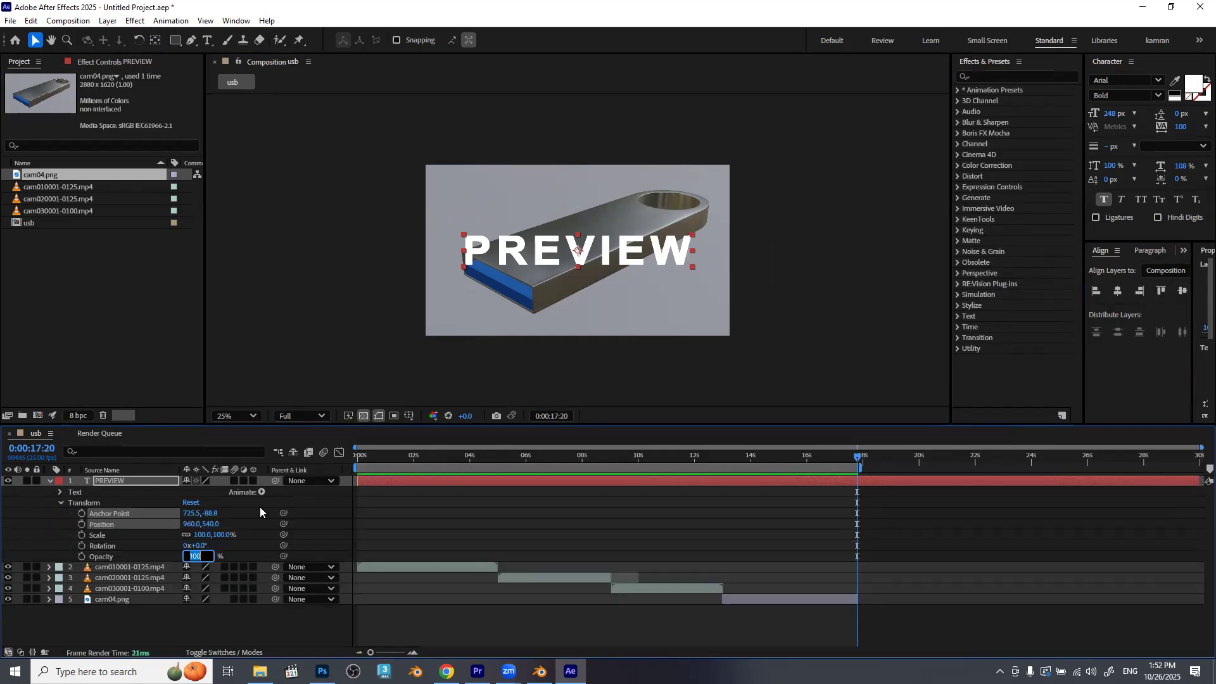
{"action": "type", "text": "35"}
{"action": "key", "text": "Return"}
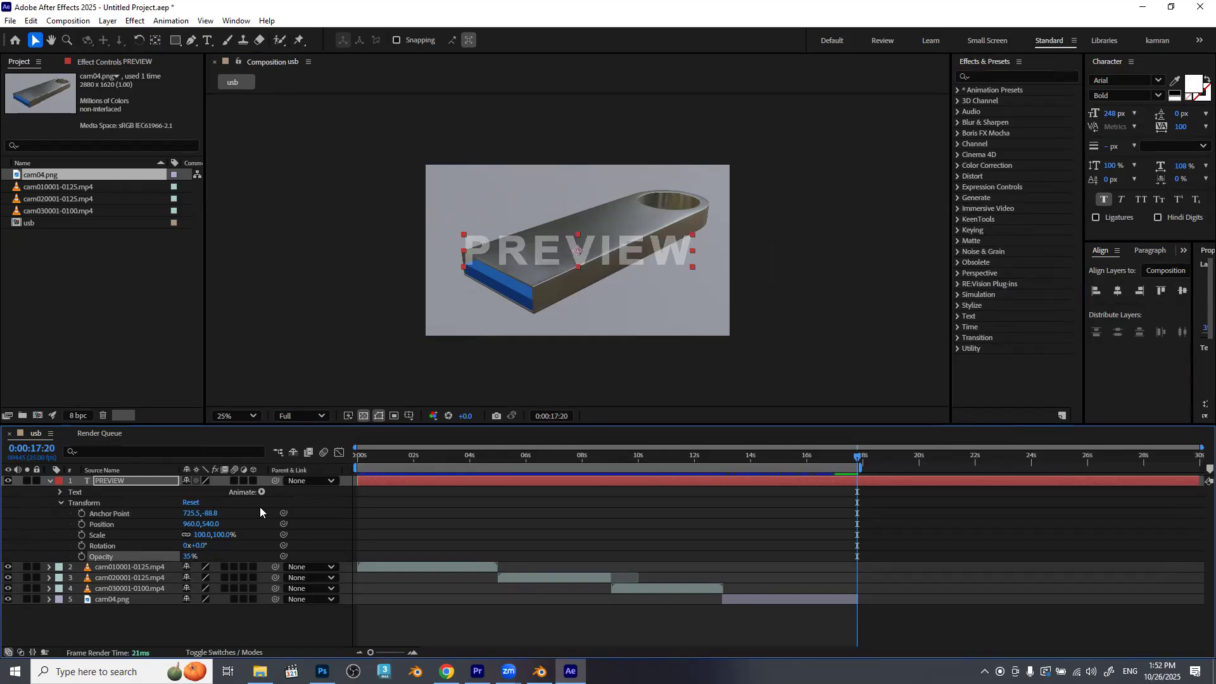
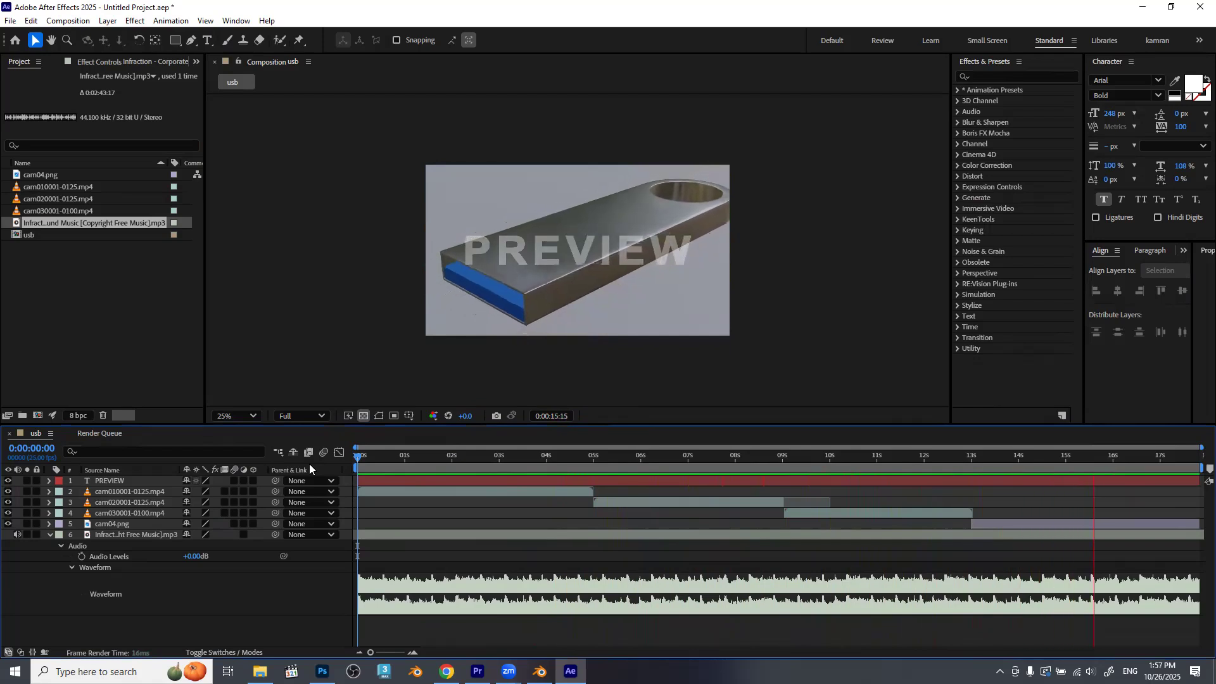
Fade out the music by keyframing its Audio Levels at 0:00:16:01 and to -15 dB at 0:00:17:20, and play back the fade.
{"action": "key", "text": "space"}
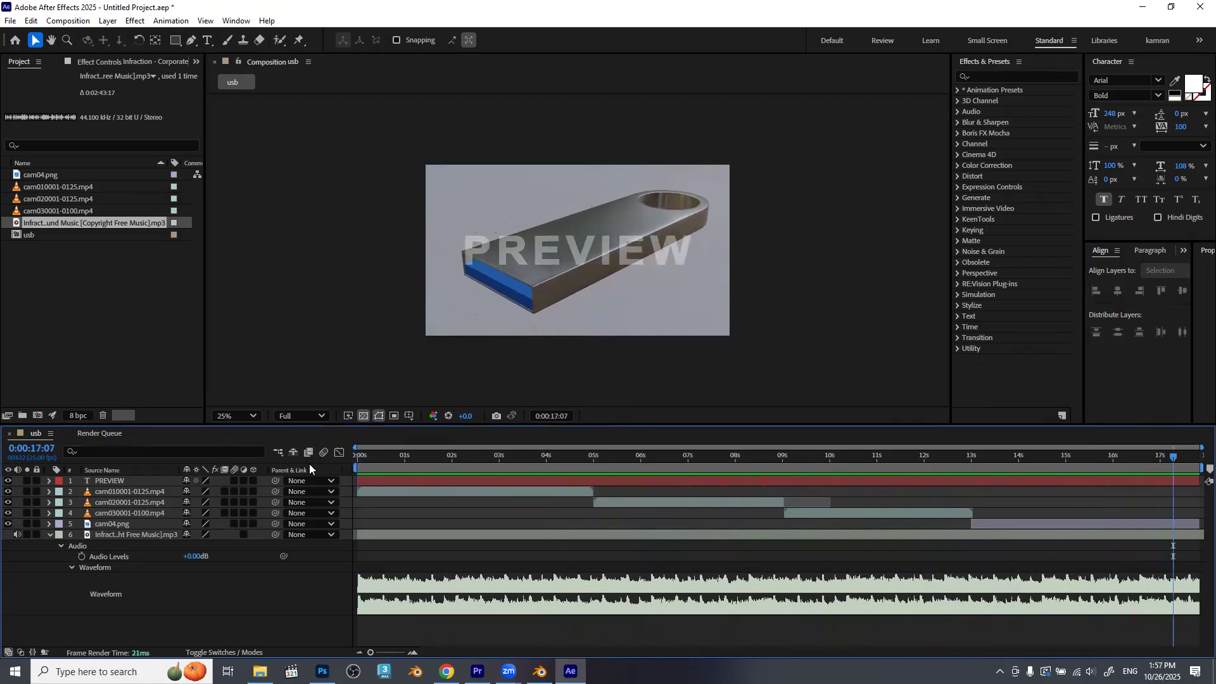
{"action": "left_click_drag", "start_coordinate": [1177, 459], "coordinate": [1113, 463]}
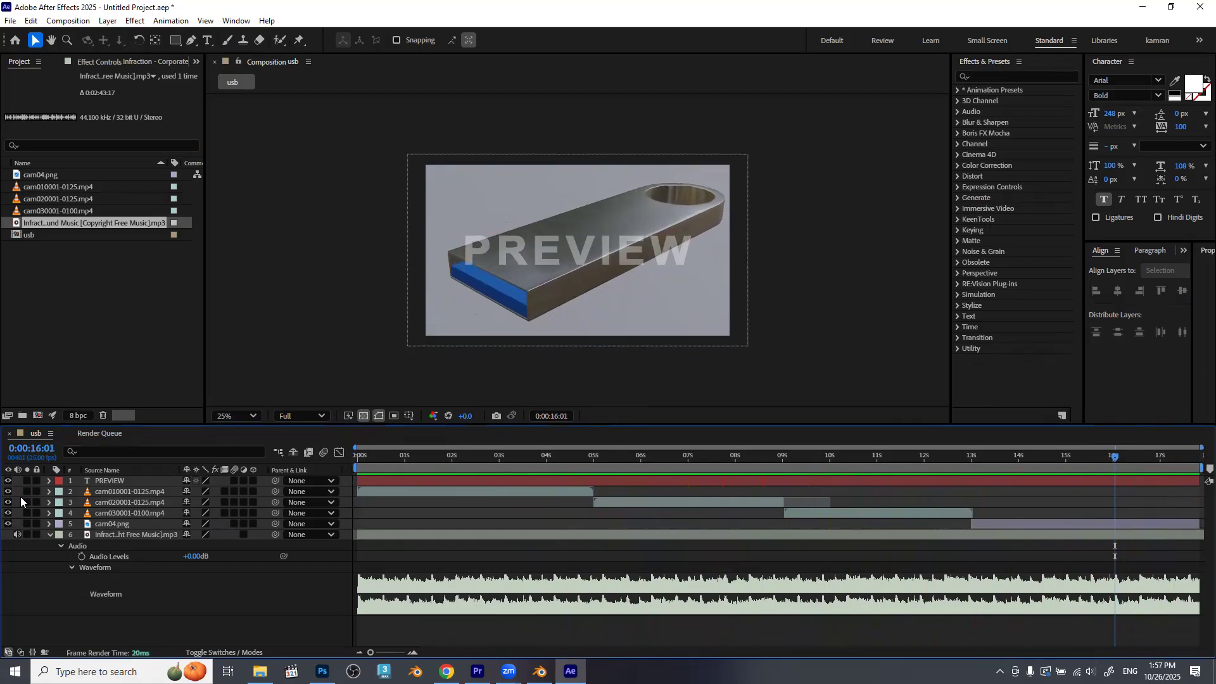
{"action": "left_click", "coordinate": [82, 557]}
{"action": "key", "text": "End"}
{"action": "left_click", "coordinate": [188, 557]}
{"action": "type", "text": "-15"}
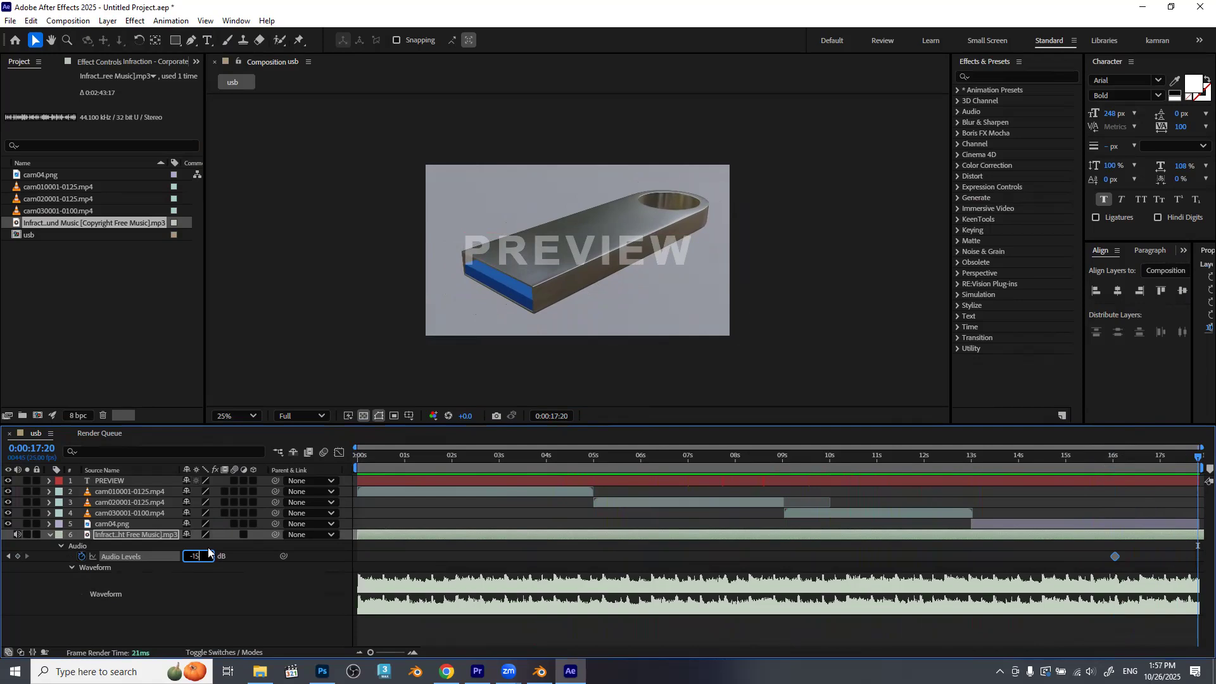
{"action": "key", "text": "Return"}
{"action": "left_click", "coordinate": [205, 552]}
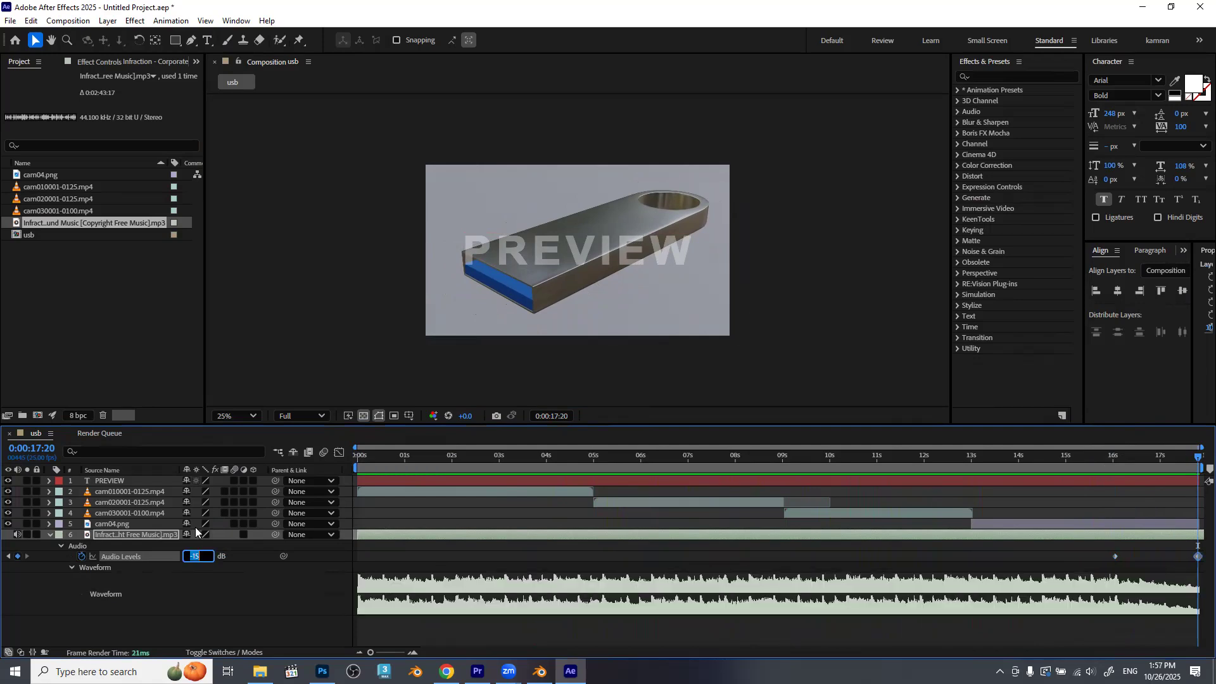
{"action": "key", "text": "Return"}
{"action": "left_click", "coordinate": [1066, 454]}
{"action": "key", "text": "space"}
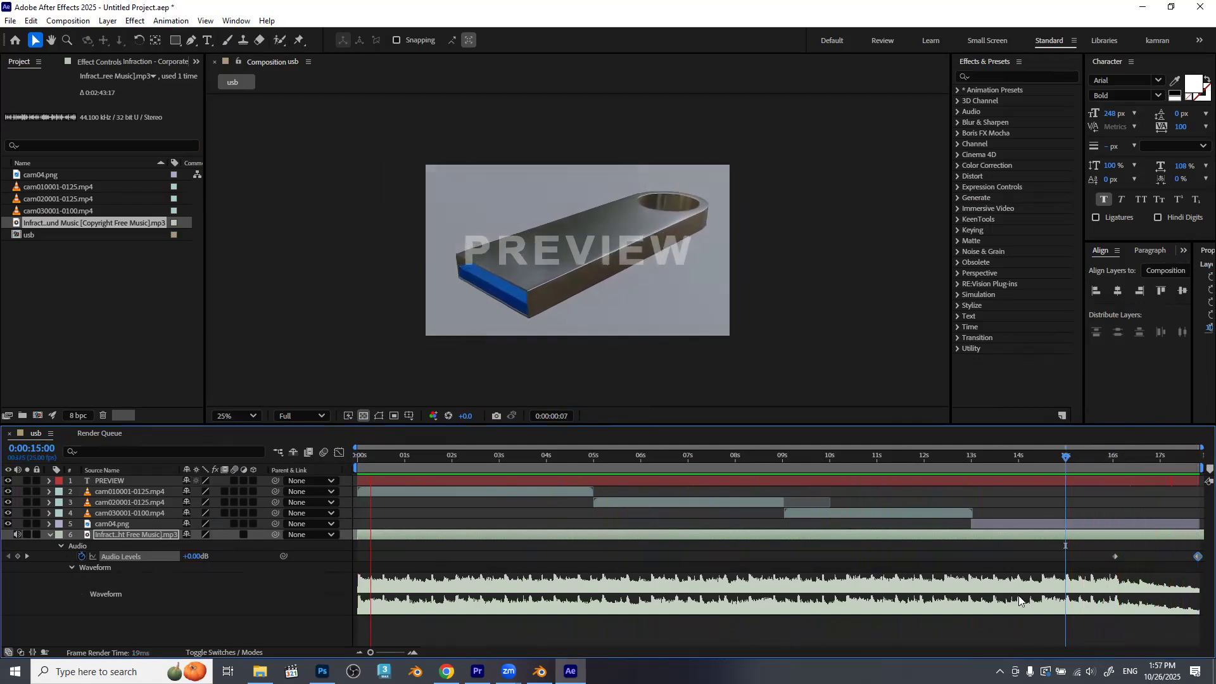
Keyframe the cam04.png layer's Opacity at 100% at 0:00:17:00 and 10% at 0:00:17:20 to fade out the ending.
{"action": "left_click", "coordinate": [1159, 459]}
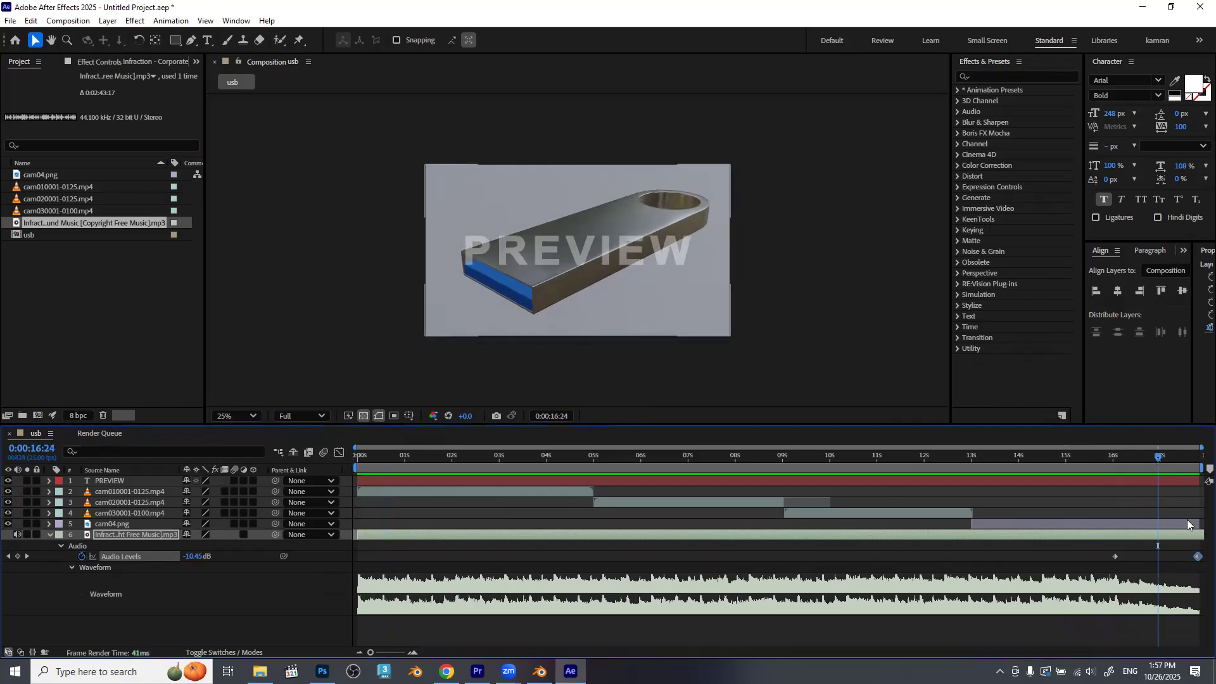
{"action": "left_click", "coordinate": [1187, 524]}
{"action": "left_click", "coordinate": [1177, 460]}
{"action": "left_click_drag", "start_coordinate": [1178, 465], "coordinate": [1162, 467]}
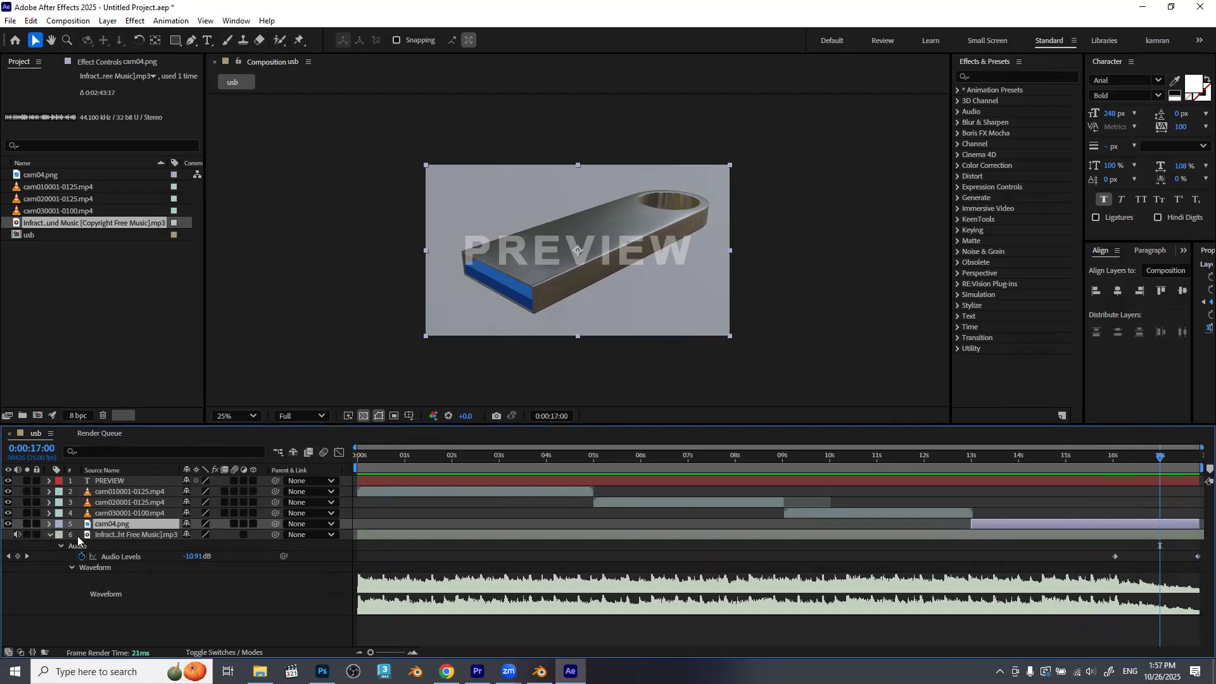
{"action": "left_click", "coordinate": [51, 534]}
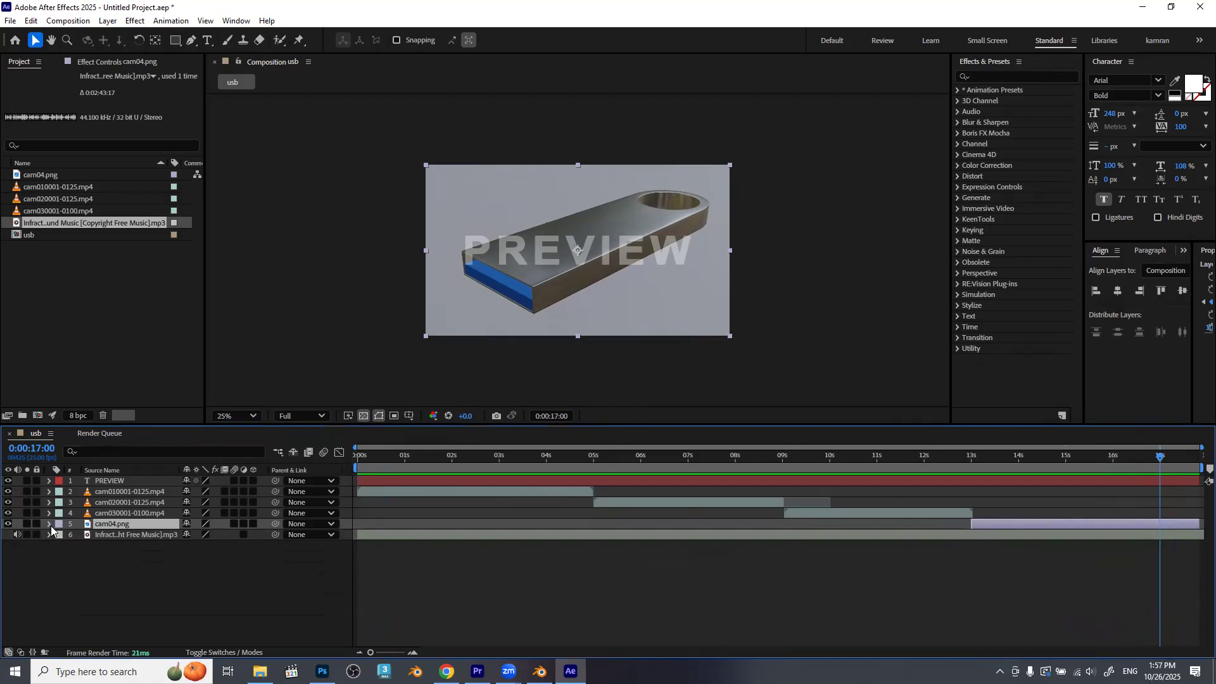
{"action": "left_click", "coordinate": [51, 526]}
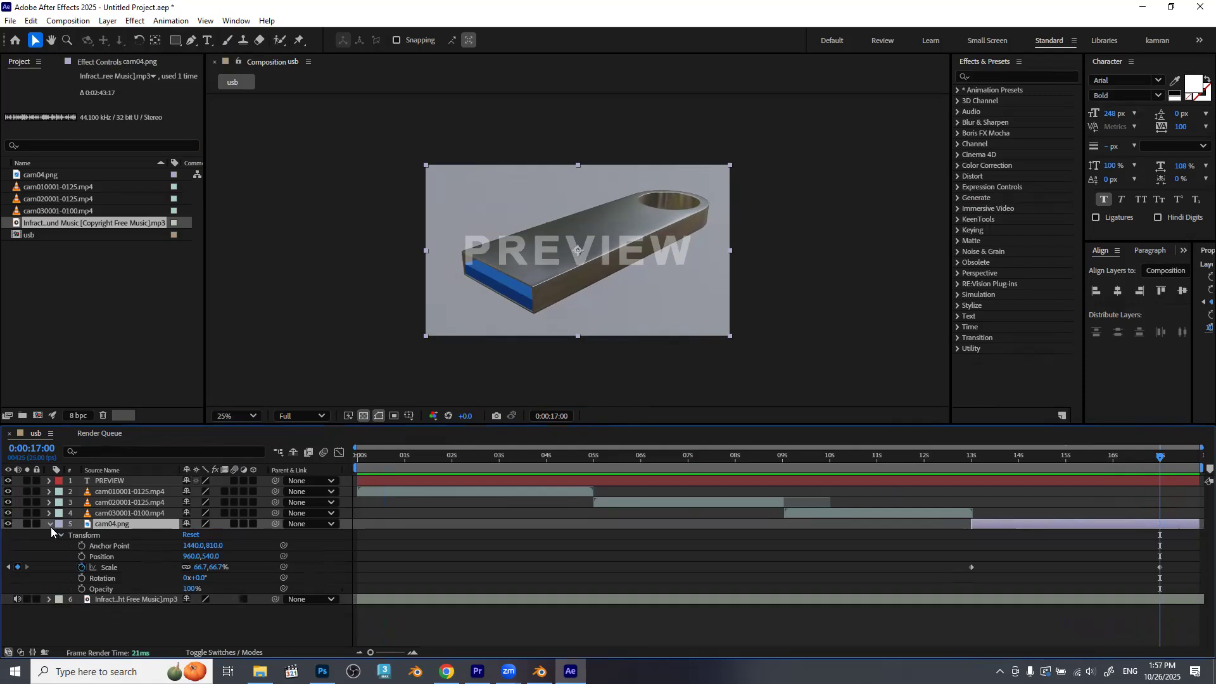
{"action": "left_click", "coordinate": [82, 588]}
{"action": "left_click_drag", "start_coordinate": [1181, 463], "coordinate": [1199, 459]}
{"action": "left_click", "coordinate": [188, 588]}
{"action": "type", "text": "10"}
{"action": "key", "text": "Return"}
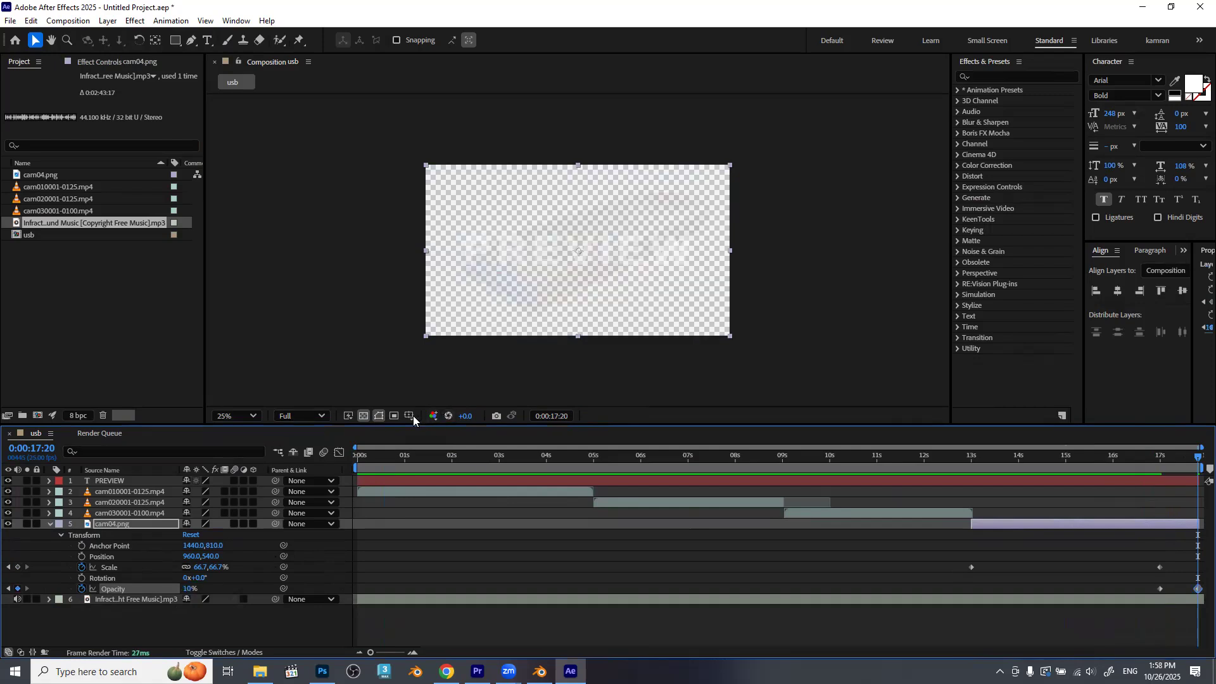
Turn off the transparency grid in the composition view and inspect the faded last frame up close.
{"action": "left_click", "coordinate": [364, 416]}
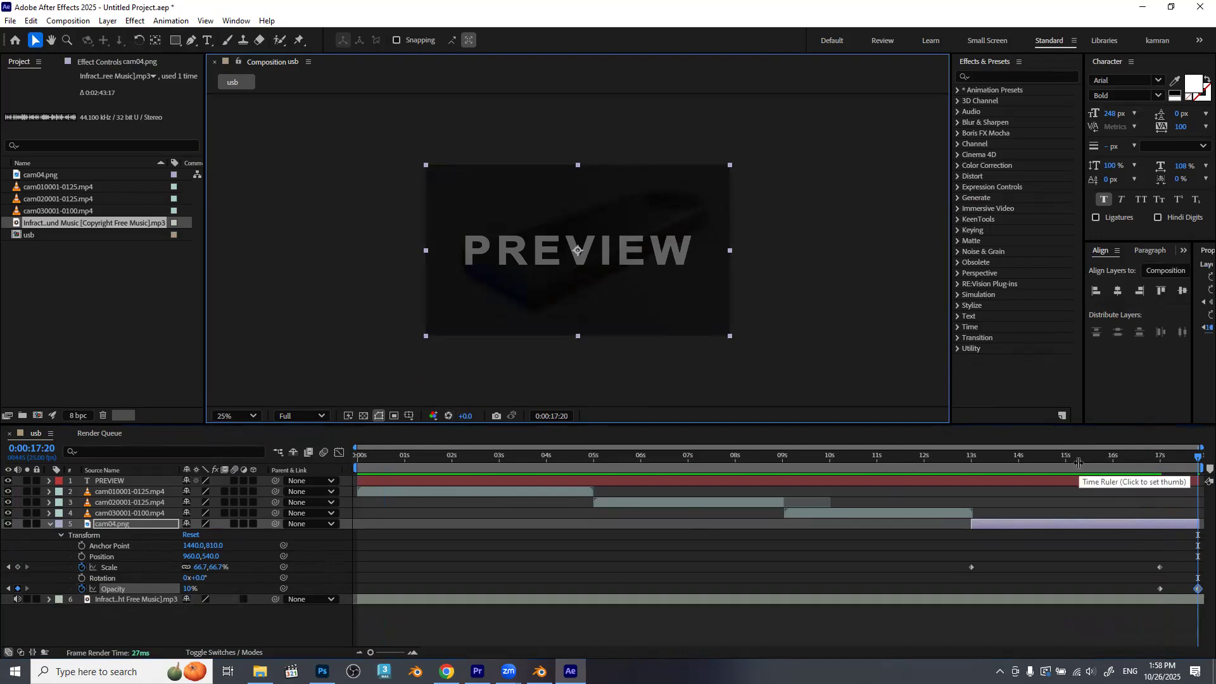
{"action": "key", "text": "period"}
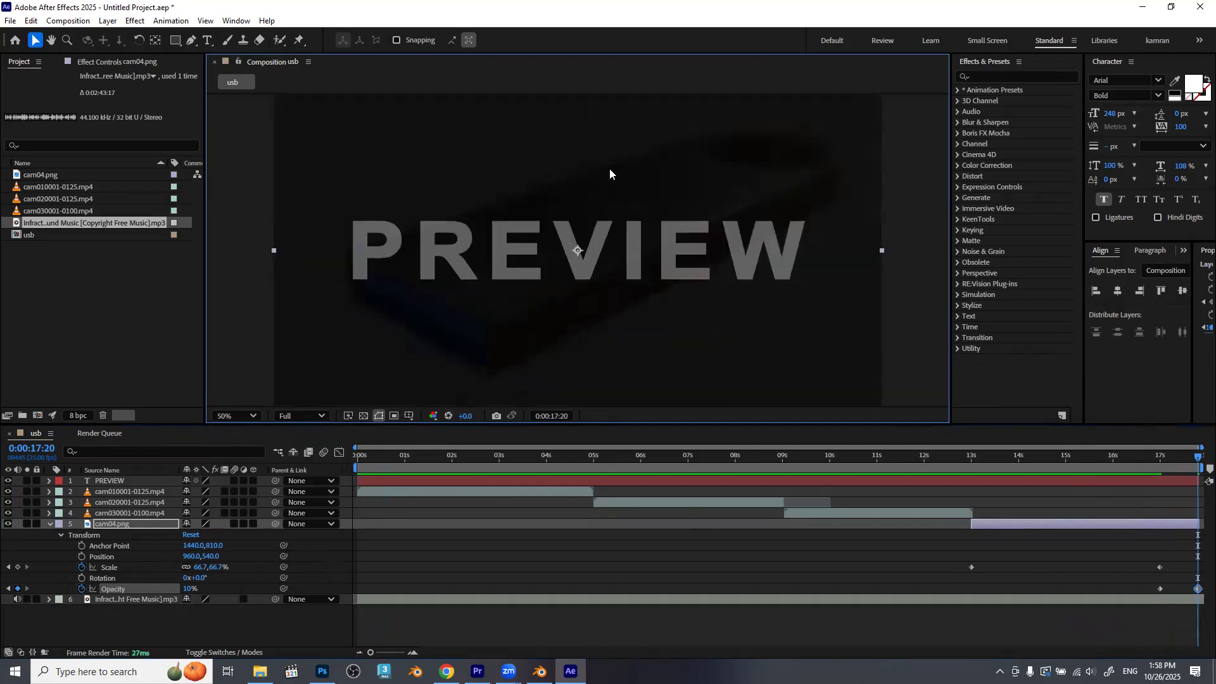
{"action": "key", "text": "period"}
{"action": "key", "text": "comma"}
{"action": "key", "text": "comma"}
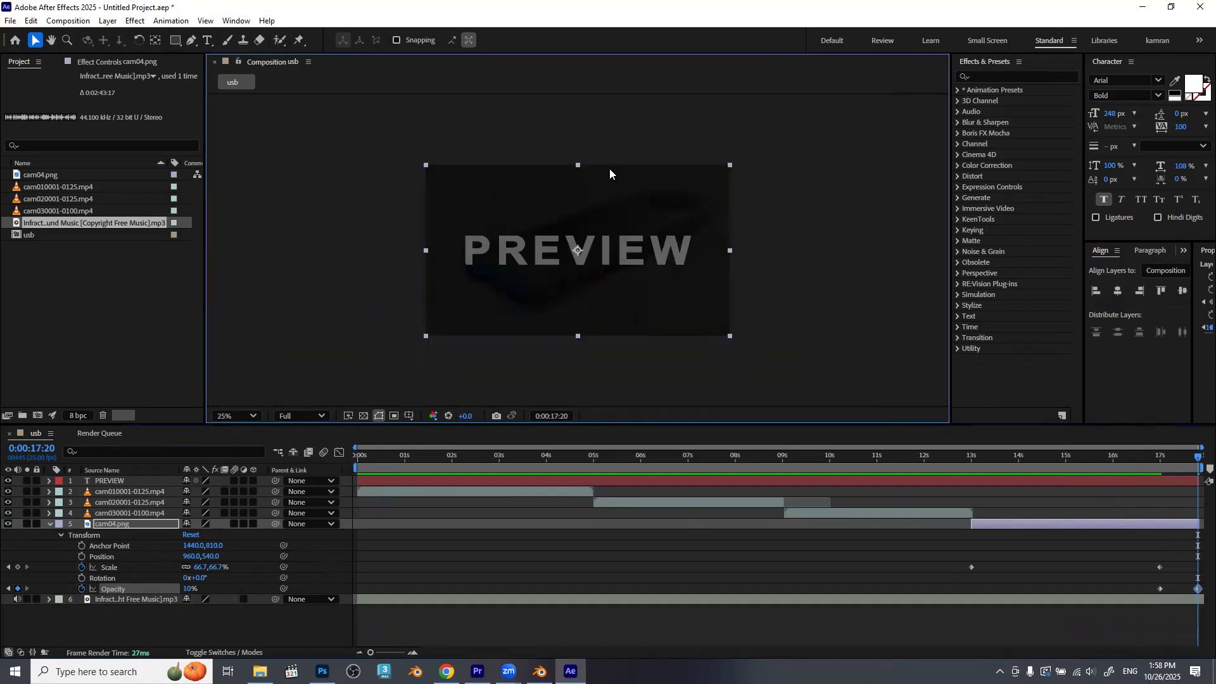
Play back the ending and move the cam04.png layer's last Scale keyframe to 0:00:17:20.
{"action": "left_click", "coordinate": [1133, 458]}
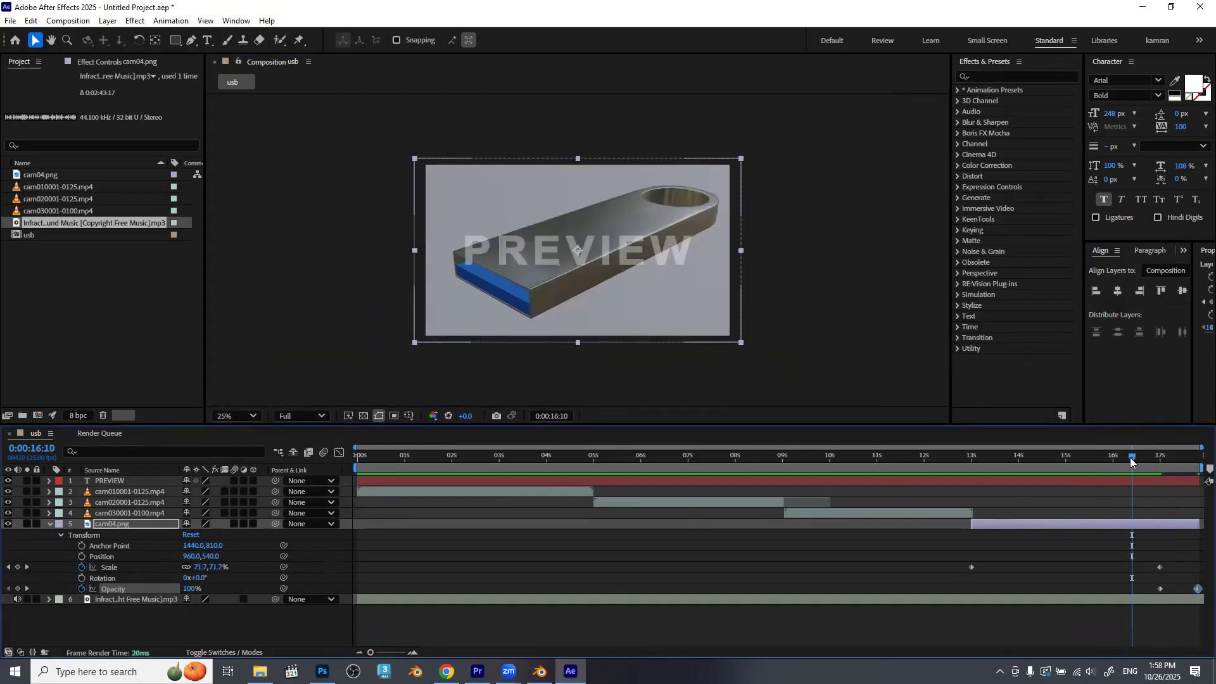
{"action": "key", "text": "space"}
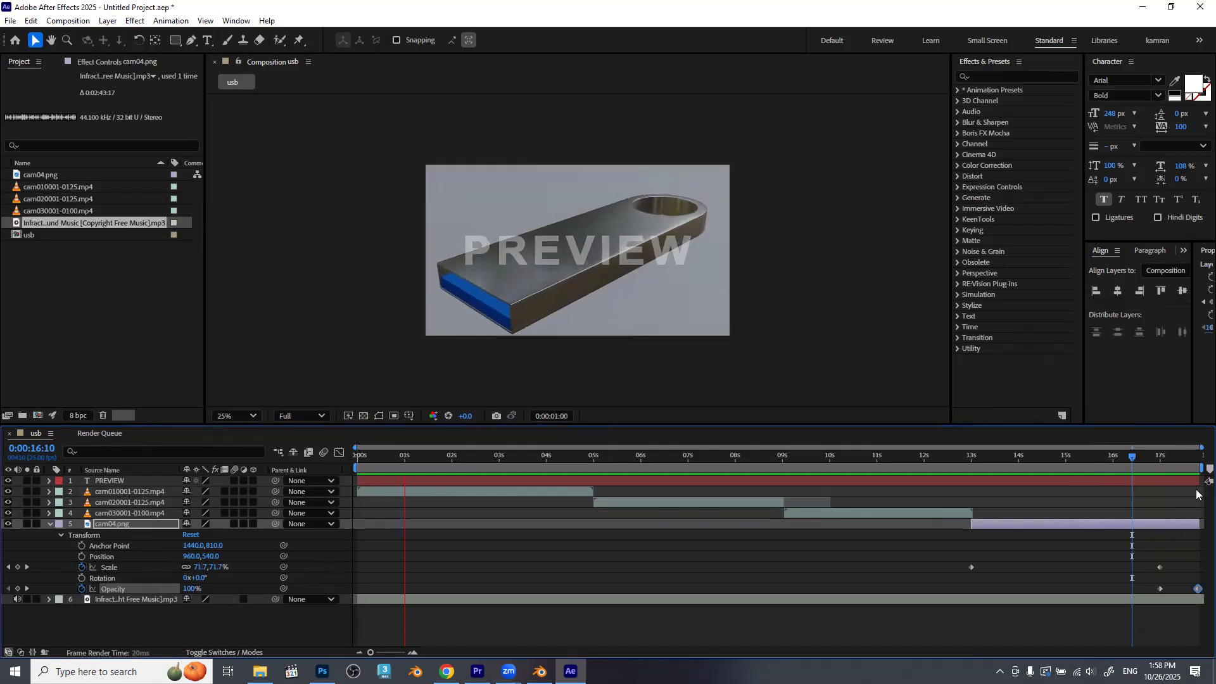
{"action": "left_click", "coordinate": [1159, 528]}
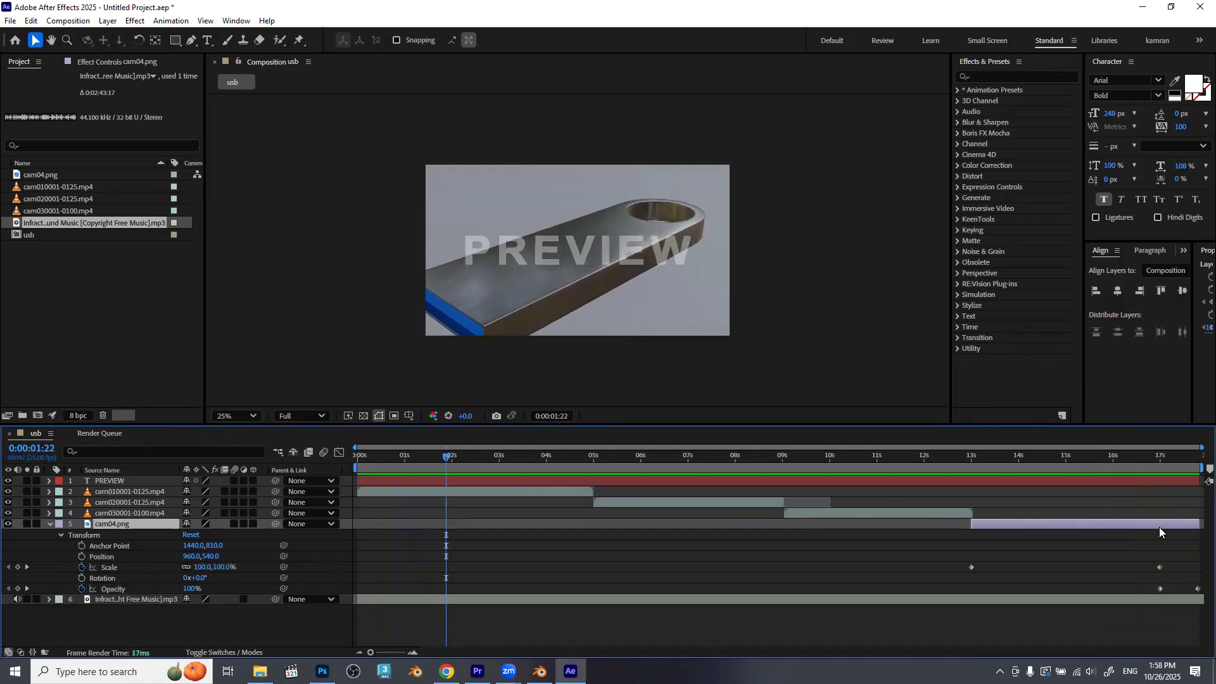
{"action": "left_click_drag", "start_coordinate": [1160, 567], "coordinate": [1195, 568]}
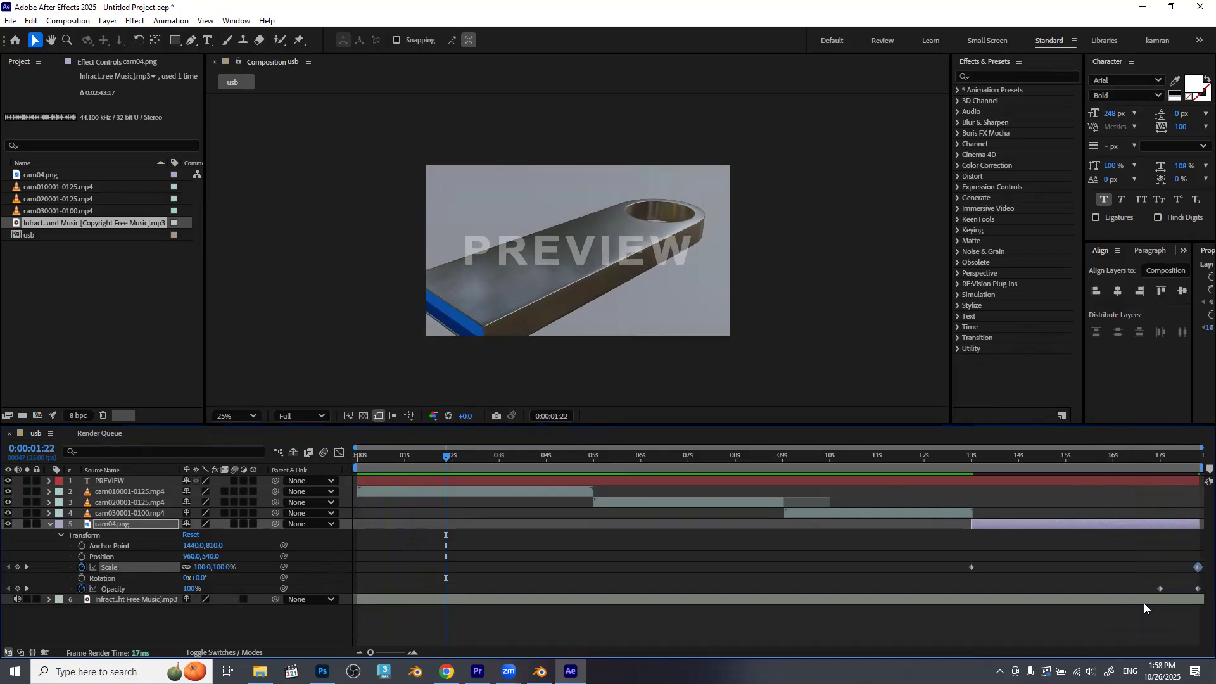
Add a 100% Opacity keyframe to the cam010001-0125.mp4 layer at 0:00:00:10.
{"action": "mouse_move", "coordinate": [392, 460]}
{"action": "left_mouse_down"}
{"action": "mouse_move", "coordinate": [344, 469]}
{"action": "mouse_move", "coordinate": [378, 470]}
{"action": "left_mouse_up"}
{"action": "left_click", "coordinate": [374, 487]}
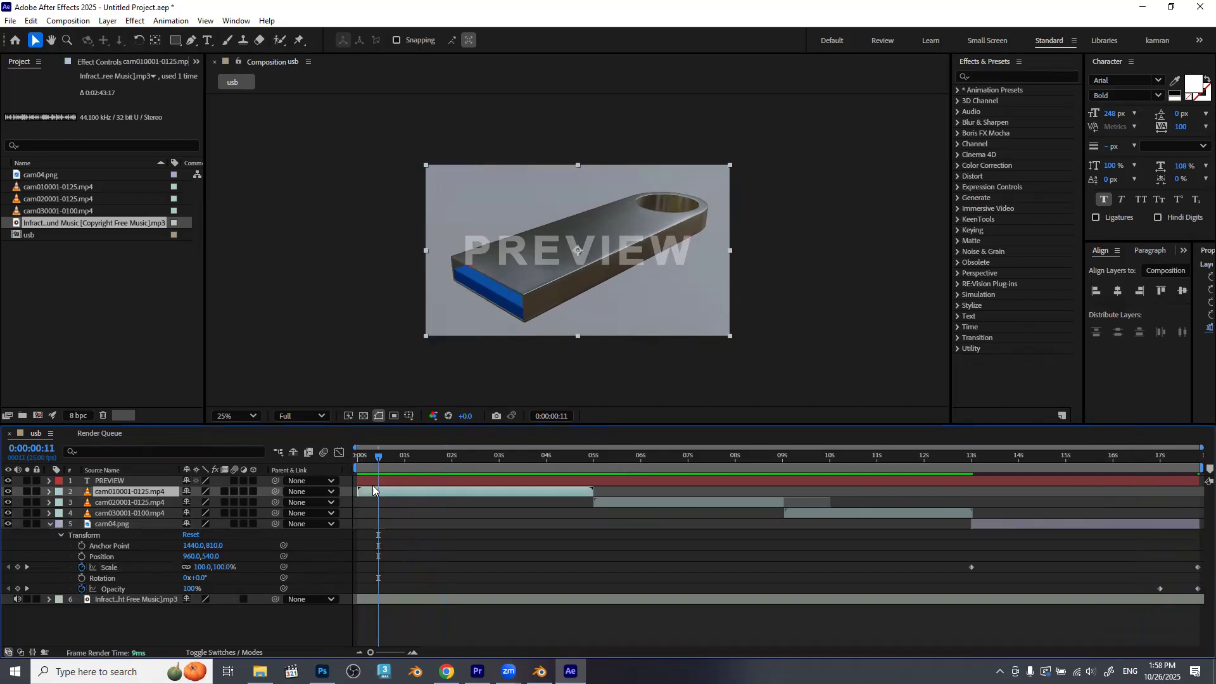
{"action": "left_click", "coordinate": [352, 454]}
{"action": "key", "text": "shift+Page_Down"}
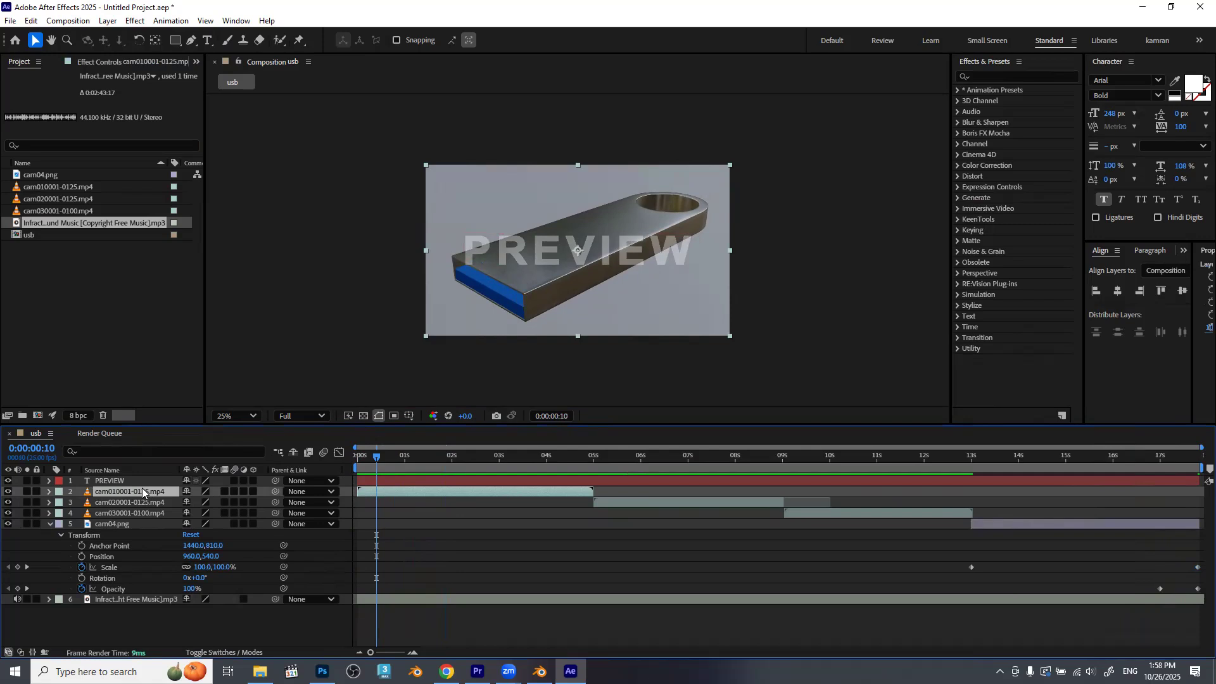
{"action": "left_click", "coordinate": [51, 525]}
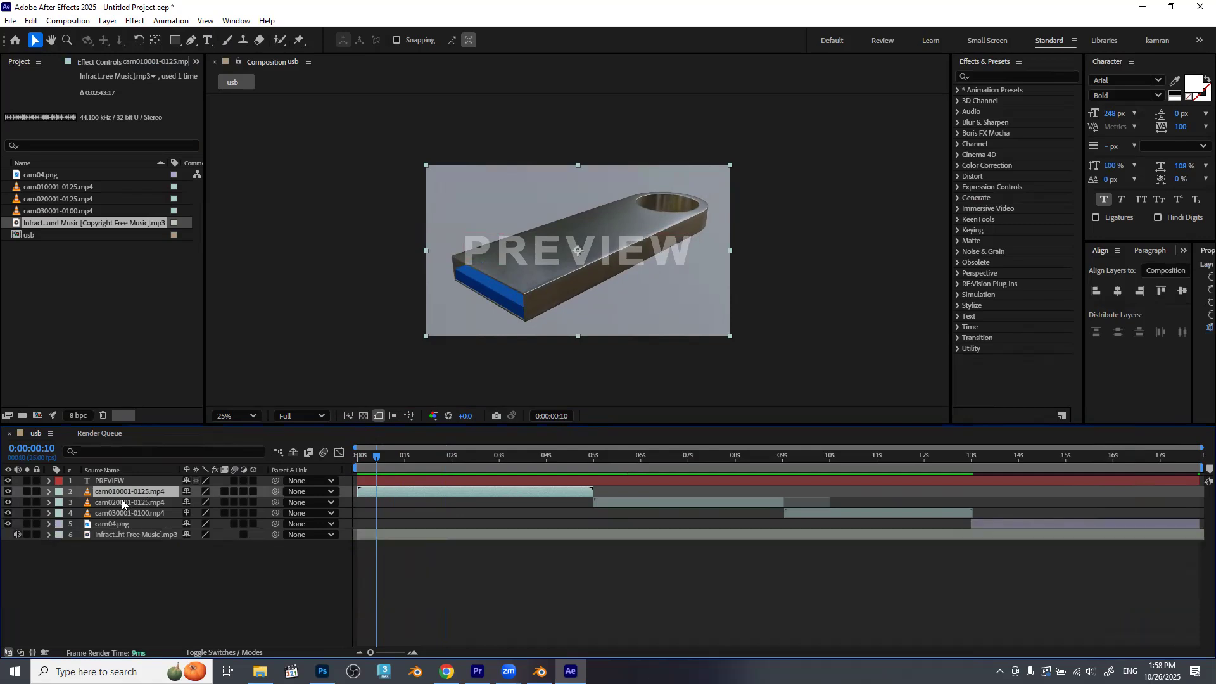
{"action": "key", "text": "t"}
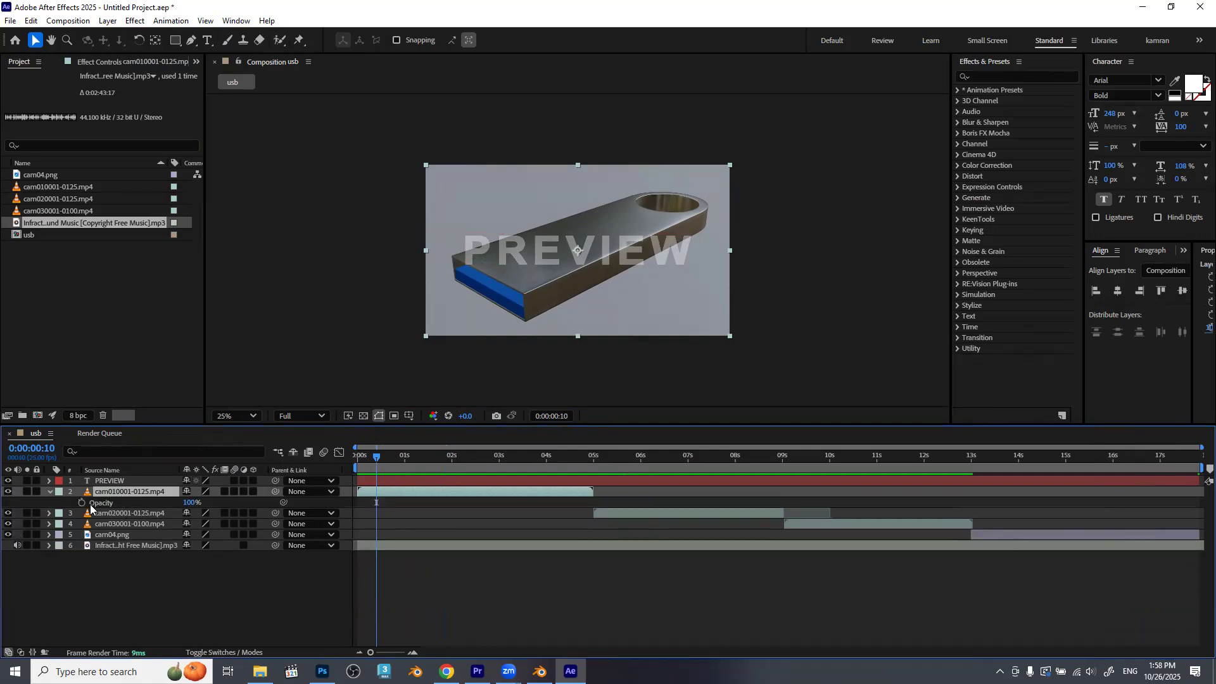
{"action": "left_click", "coordinate": [82, 503]}
Keyframe the cam010001-0125.mp4 layer's Opacity at 50% on the composition's first frame.
{"action": "key", "text": "Home"}
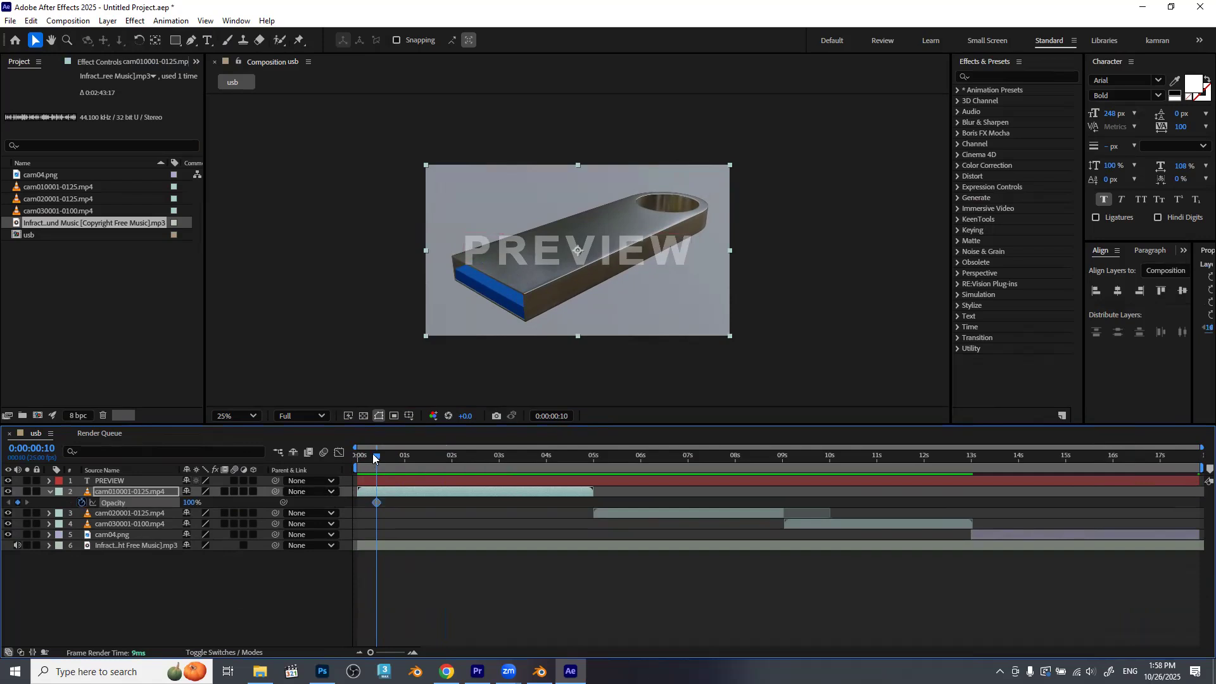
{"action": "left_click", "coordinate": [193, 502]}
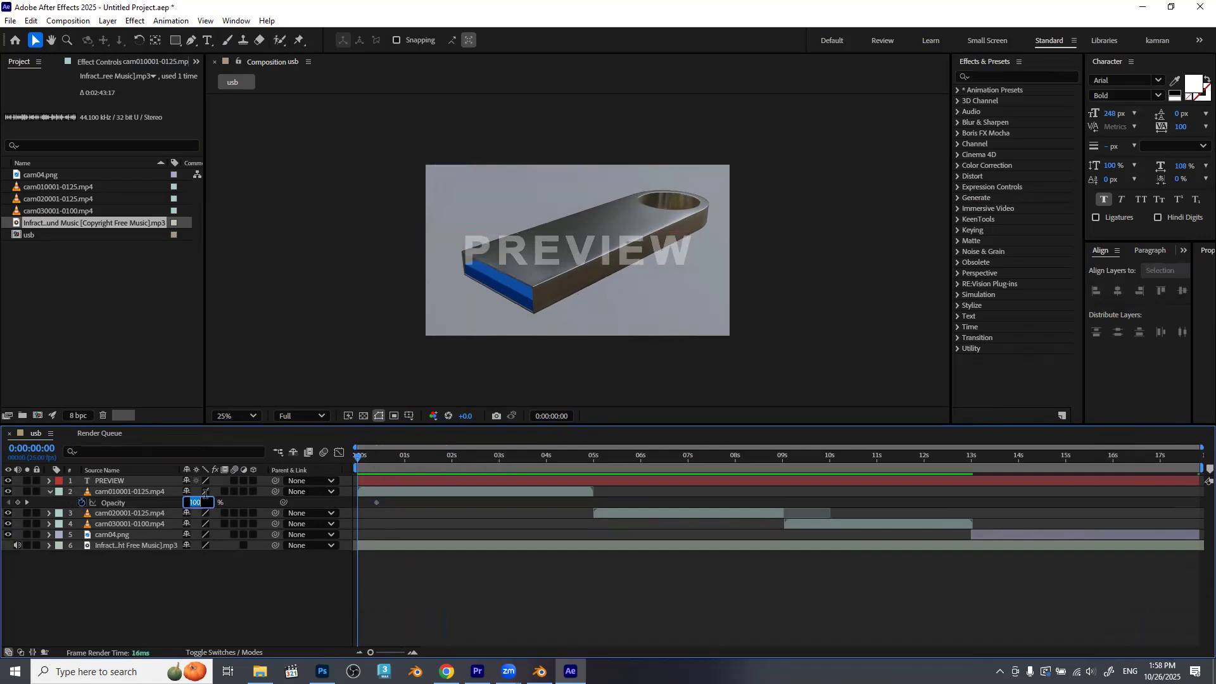
{"action": "type", "text": "75"}
{"action": "key", "text": "Return"}
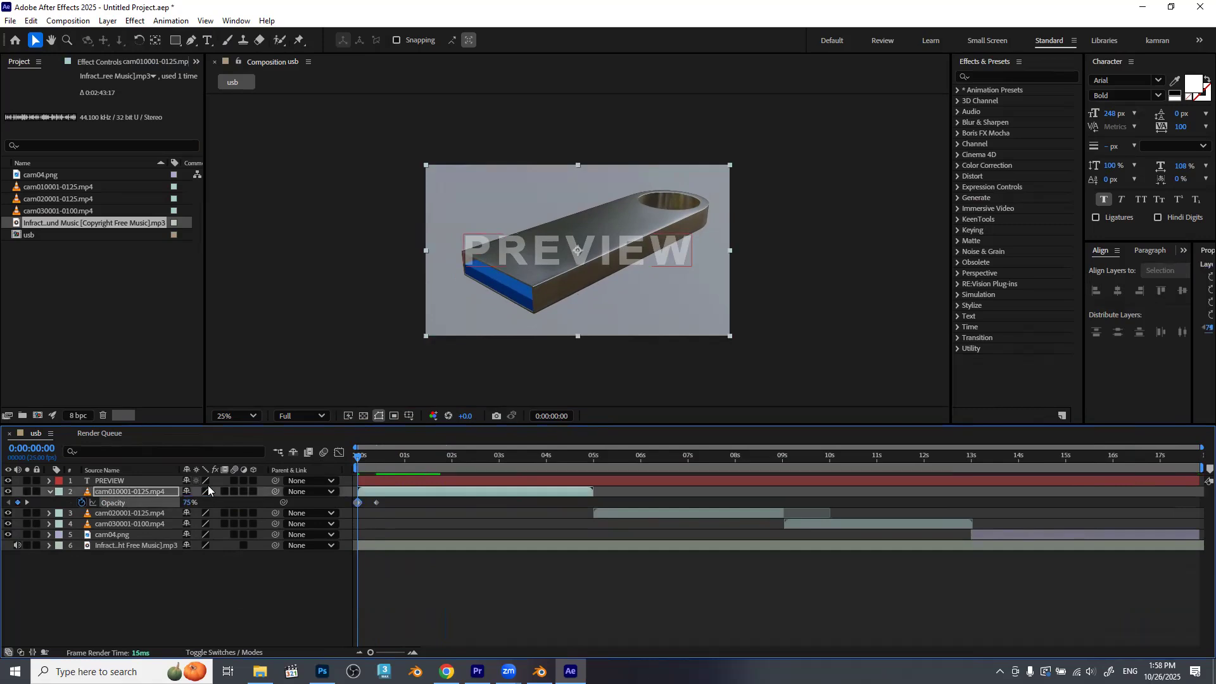
{"action": "left_click", "coordinate": [188, 503]}
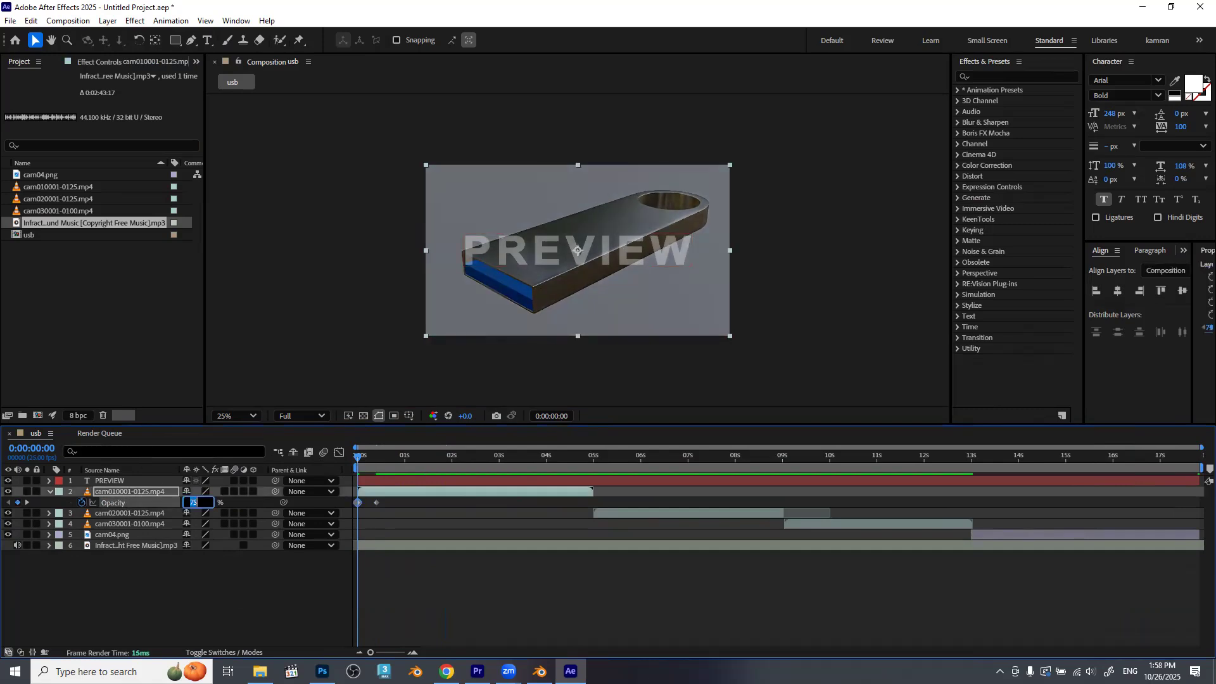
{"action": "type", "text": "50"}
{"action": "key", "text": "Return"}
Play back the whole composition to check the fades, and collapse the cam010001-0125.mp4 layer's properties.
{"action": "left_click", "coordinate": [496, 591]}
{"action": "key", "text": "space"}
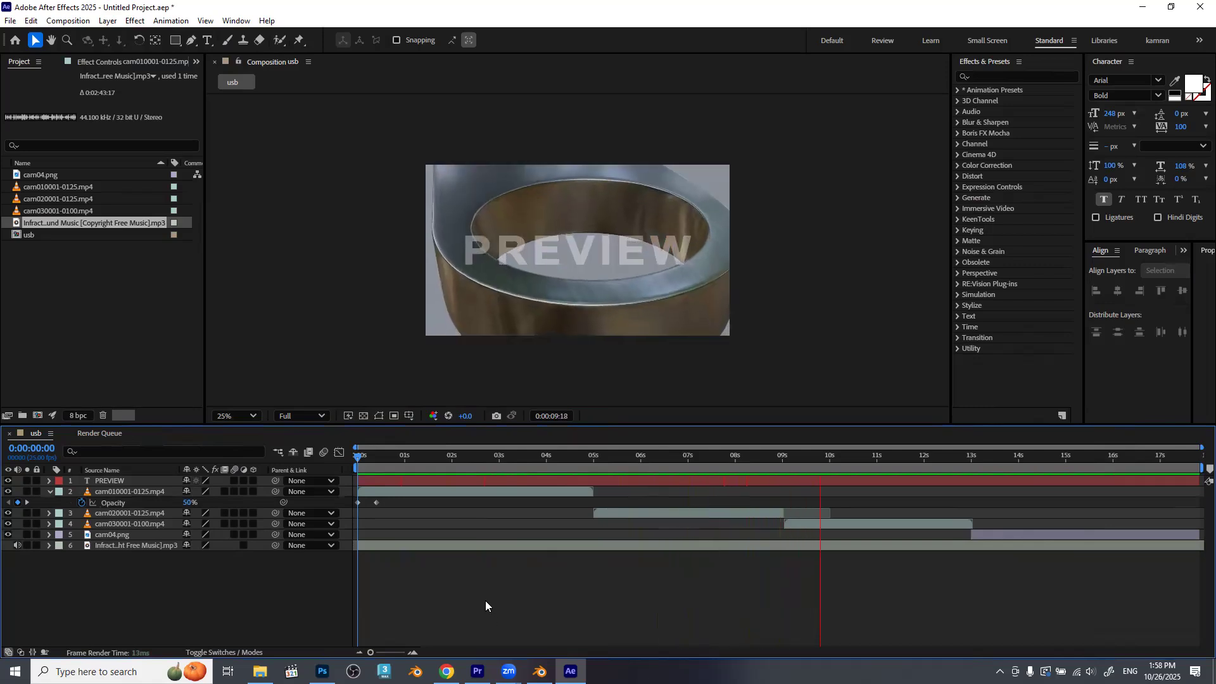
{"action": "left_click", "coordinate": [50, 493]}
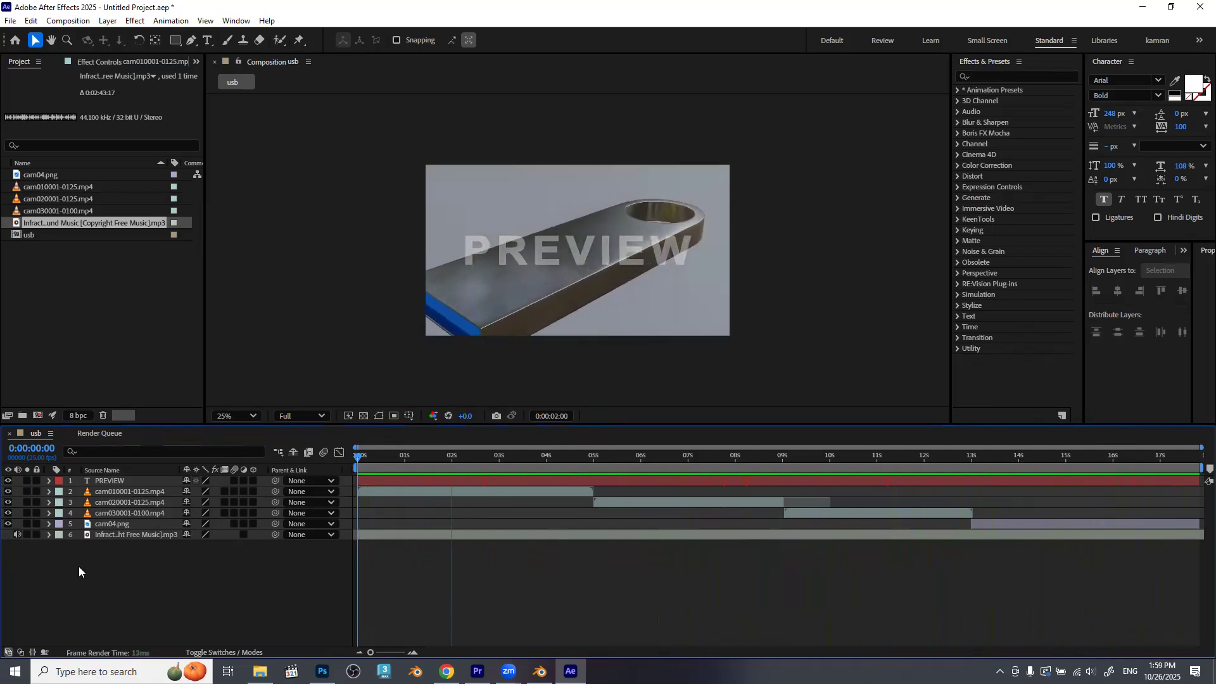
{"action": "key", "text": "space"}
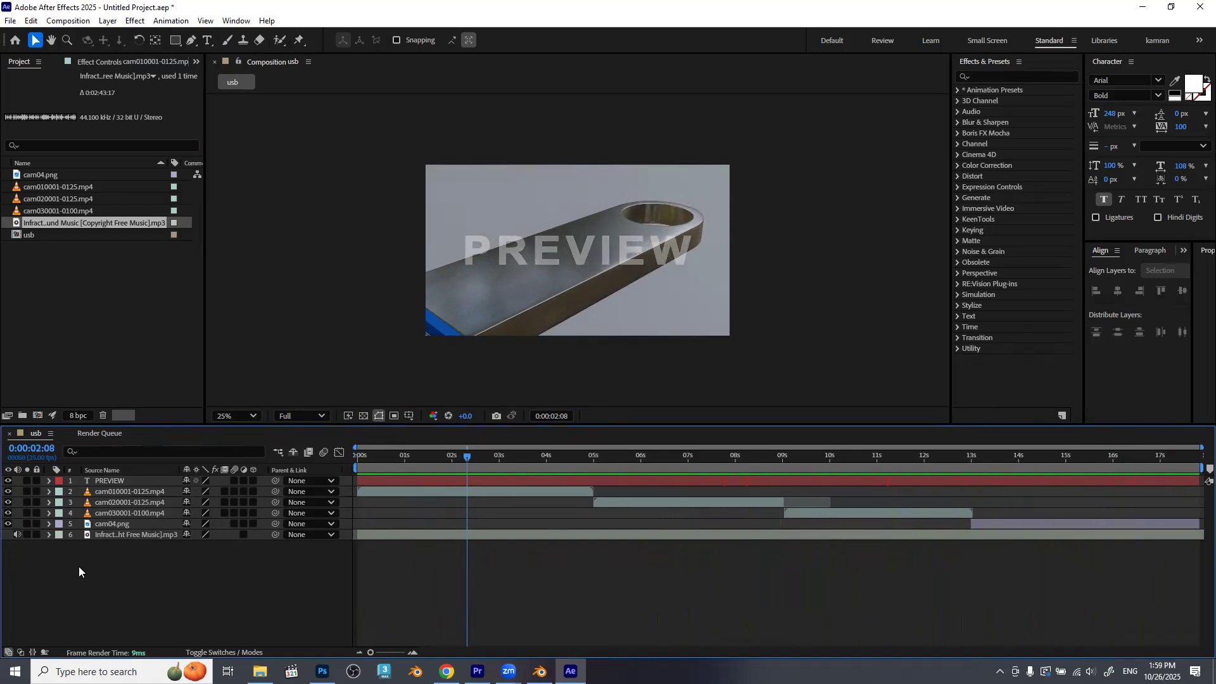
Start saving the project and browse to the Classes\Zaff\CGI ads 205\USB folder on the D: drive.
{"action": "key", "text": "ctrl+s"}
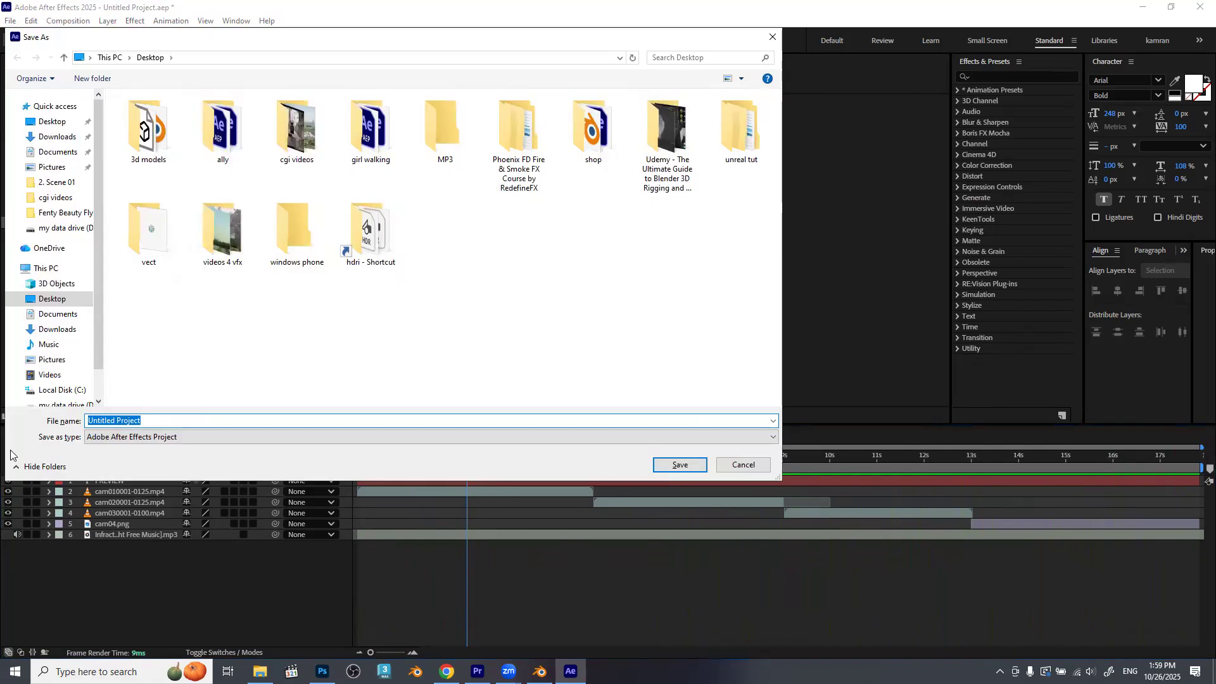
{"action": "left_click_drag", "start_coordinate": [315, 40], "coordinate": [550, 78]}
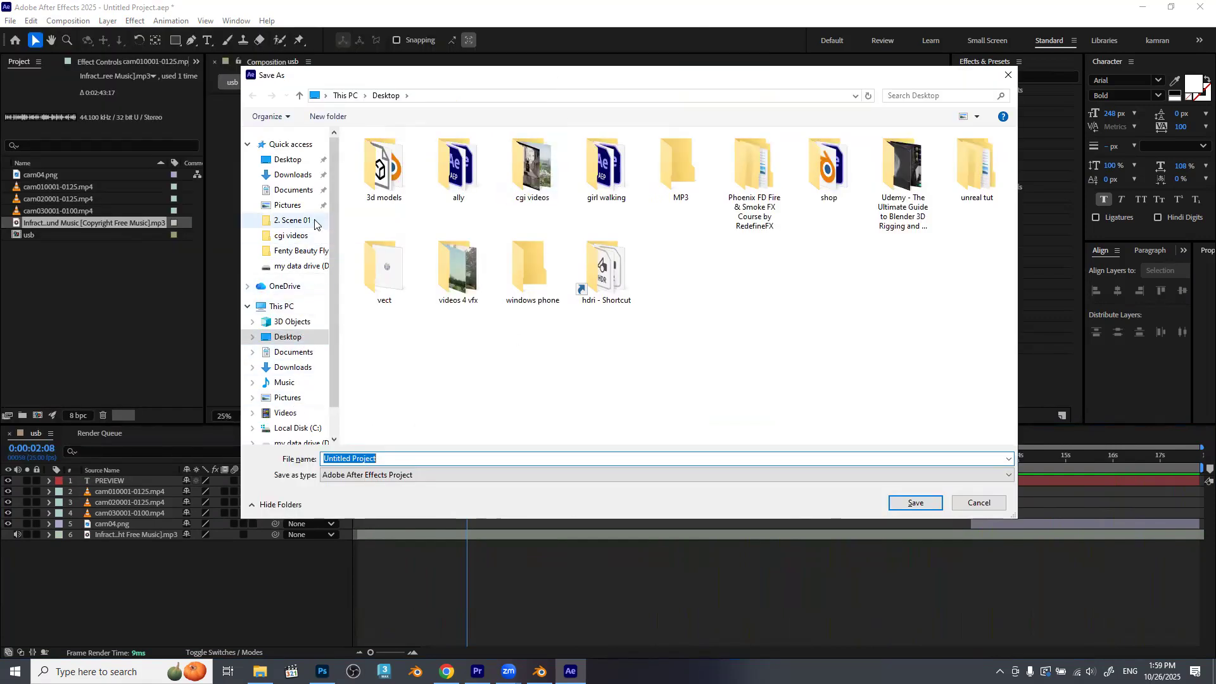
{"action": "scroll", "coordinate": [311, 399], "scroll_direction": "down", "scroll_amount": 1}
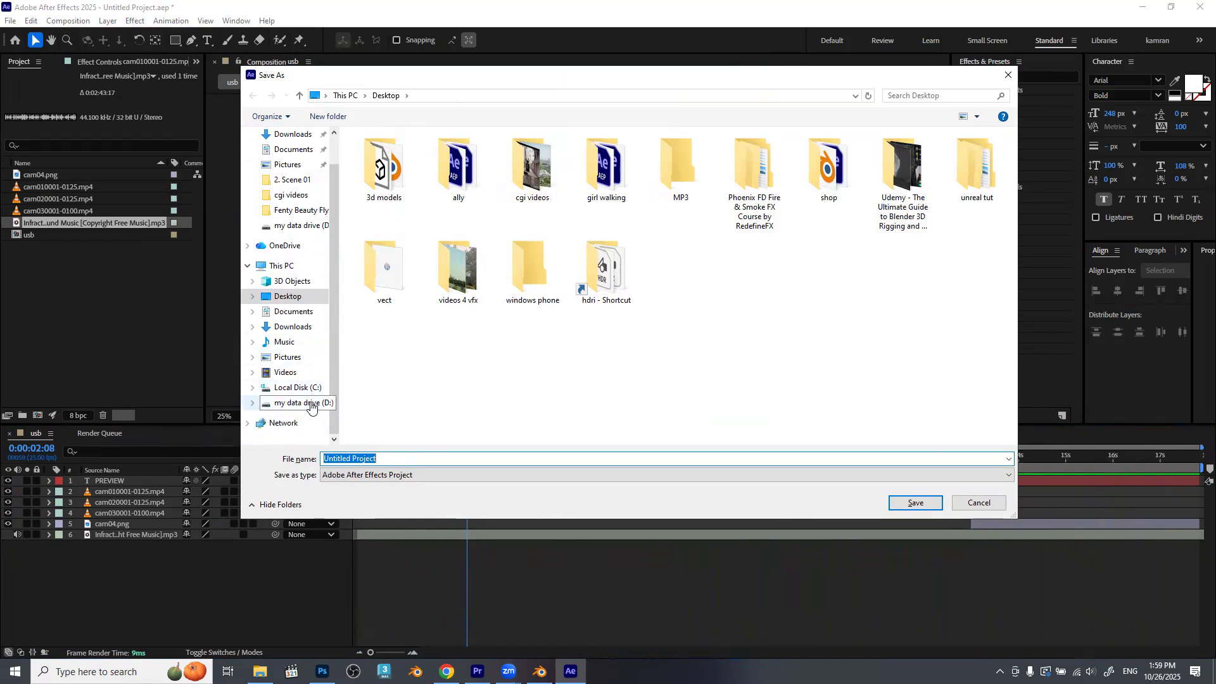
{"action": "left_click", "coordinate": [311, 403]}
{"action": "double_click", "coordinate": [833, 171]}
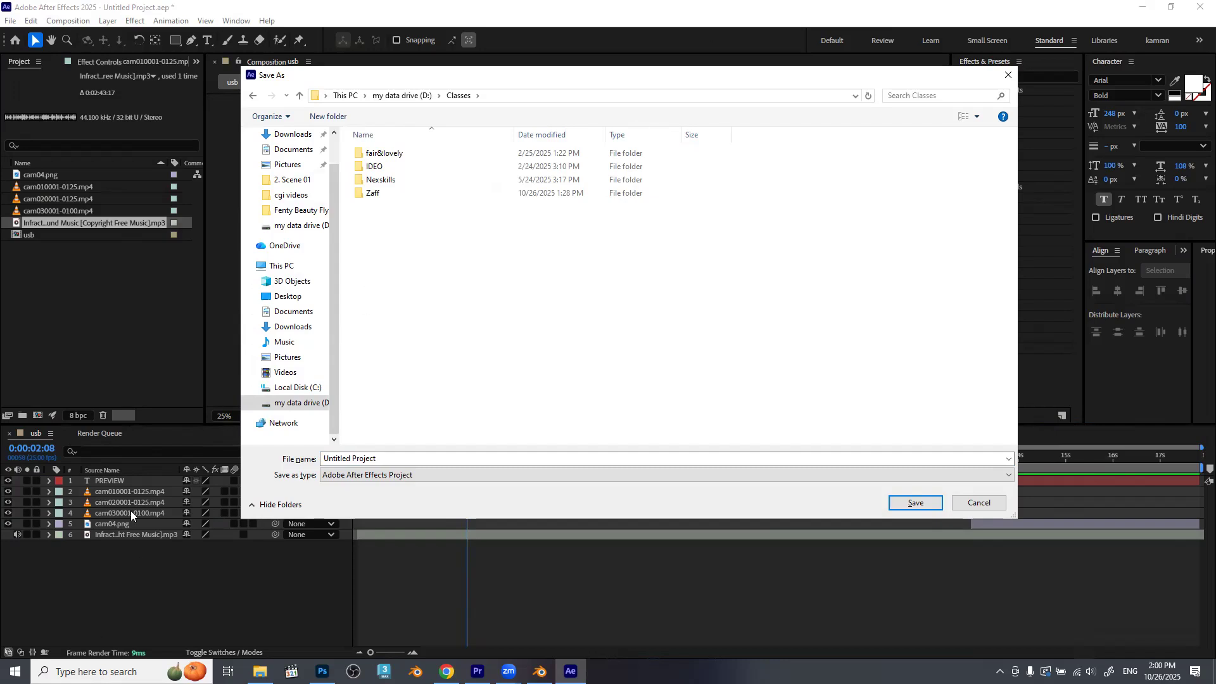
{"action": "double_click", "coordinate": [390, 193]}
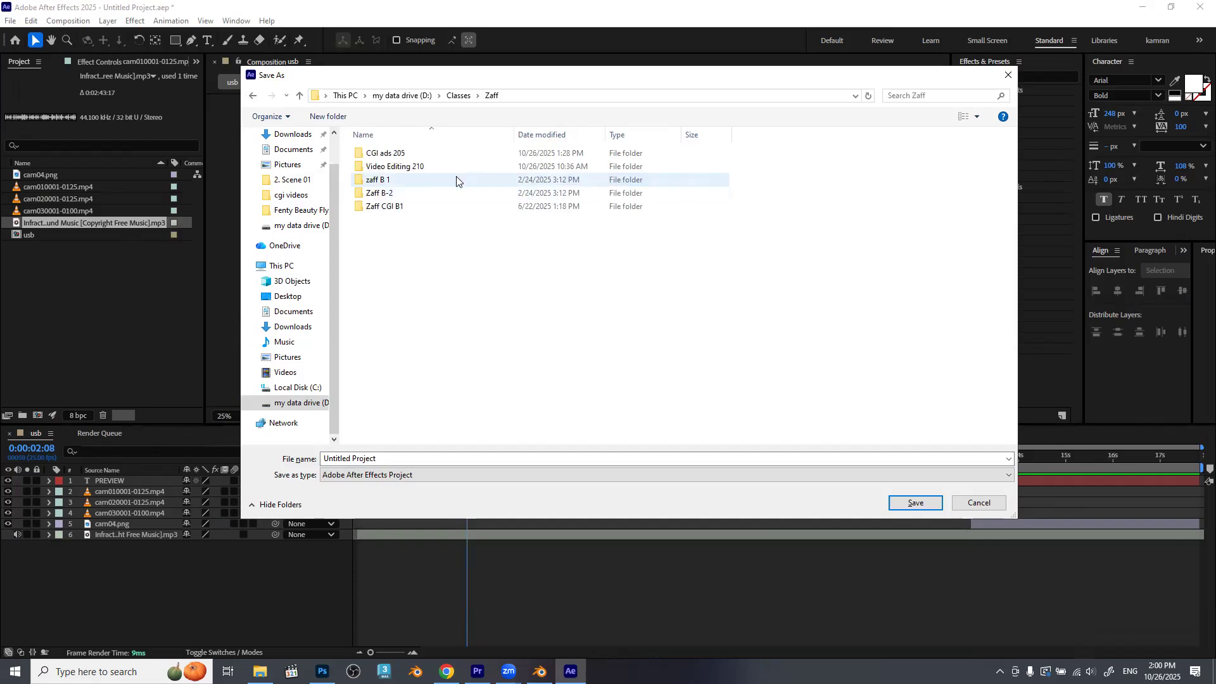
{"action": "double_click", "coordinate": [425, 155]}
{"action": "double_click", "coordinate": [425, 154]}
{"action": "left_click", "coordinate": [535, 95]}
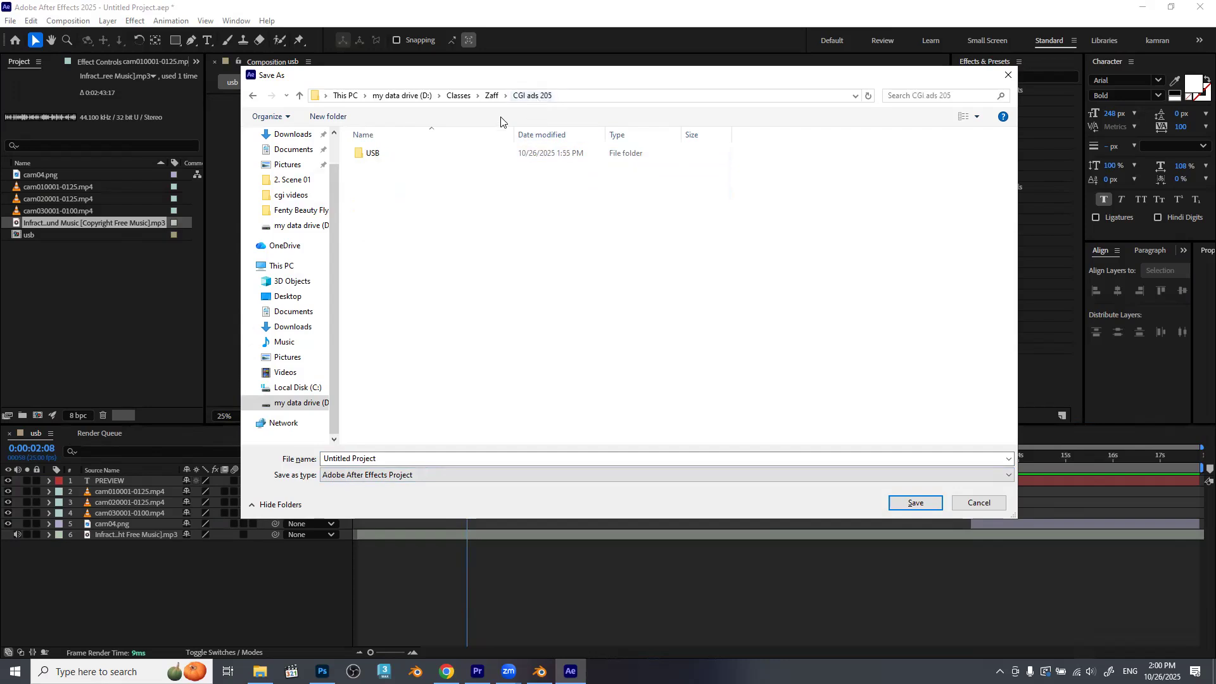
{"action": "double_click", "coordinate": [401, 157]}
Save the project as USB_01 in the USB folder.
{"action": "left_click", "coordinate": [429, 457]}
{"action": "type", "text": "USB_01"}
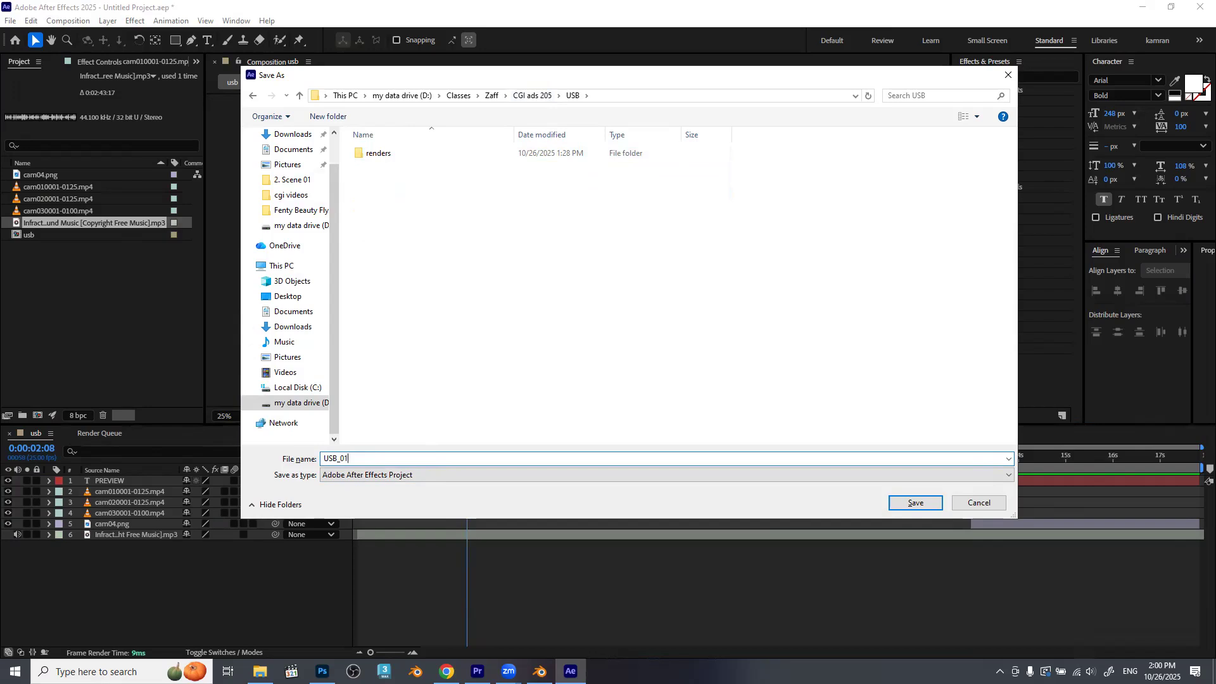
{"action": "left_click", "coordinate": [813, 217]}
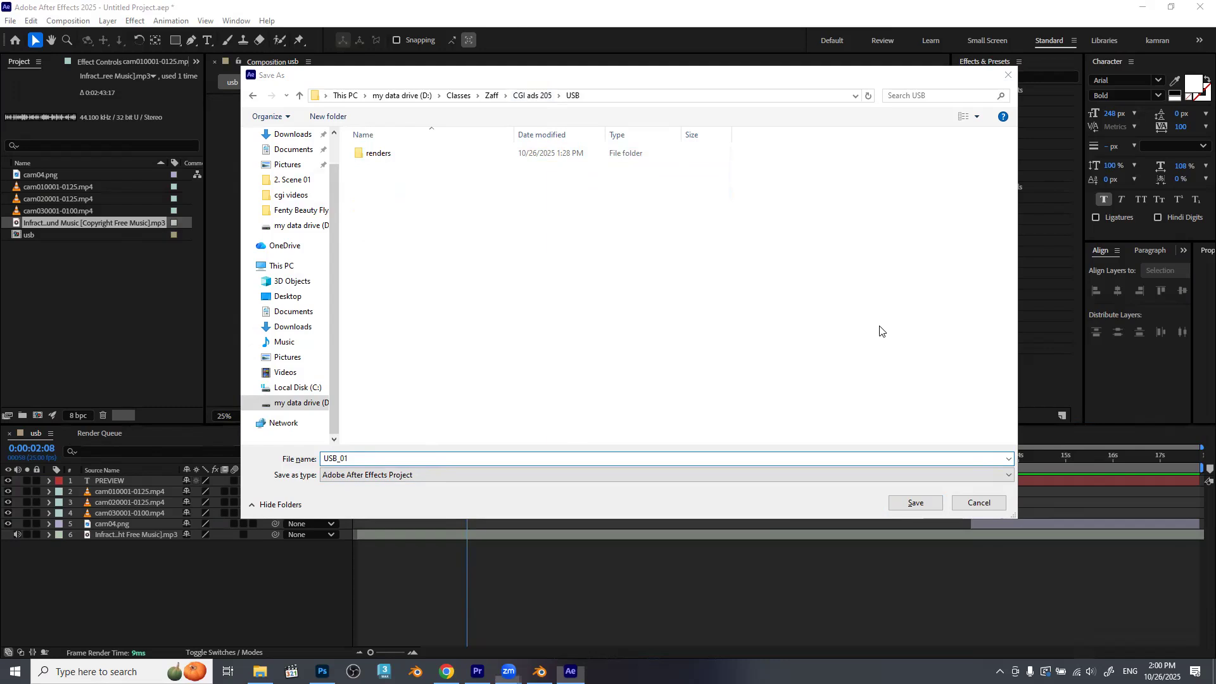
{"action": "left_click", "coordinate": [913, 503]}
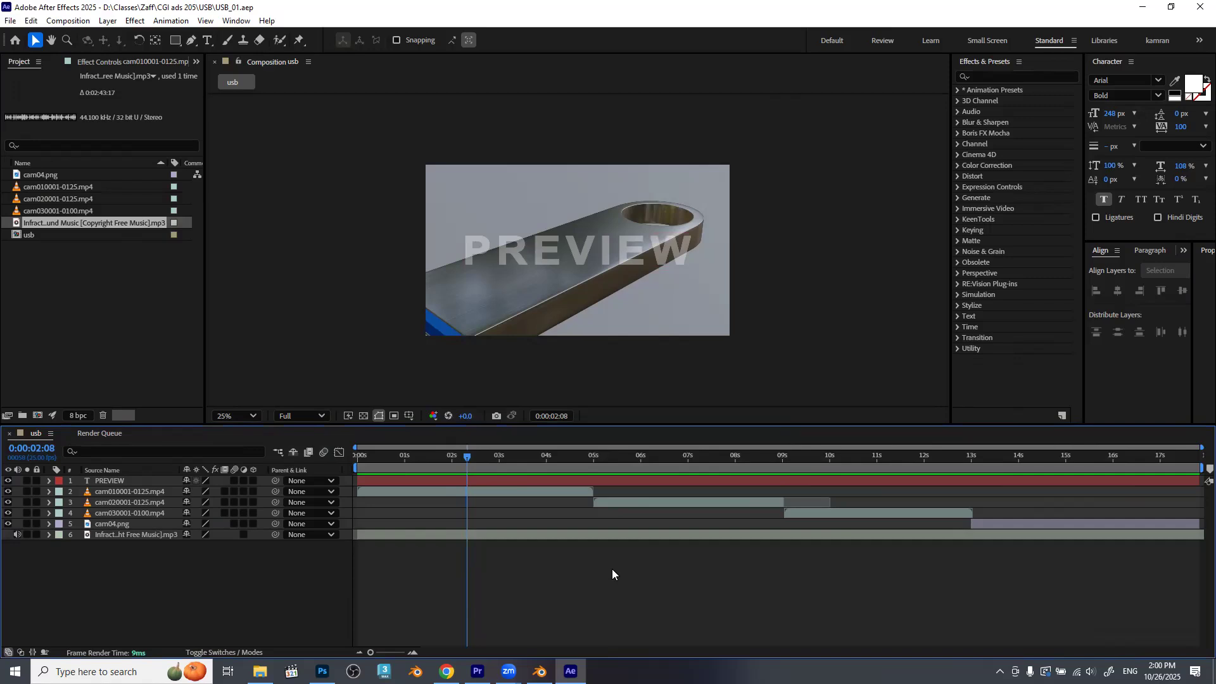
Add the usb composition to the Render Queue and float the queue as a separate window over the workspace.
{"action": "key", "text": "ctrl+m"}
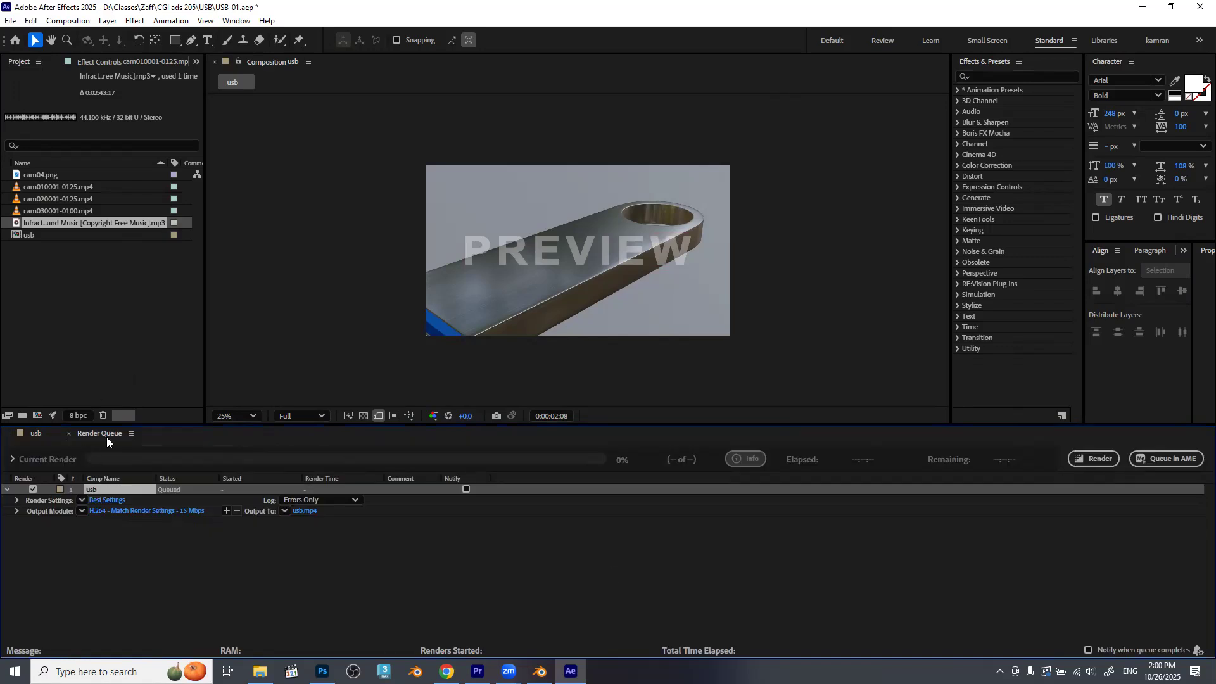
{"action": "left_click_drag", "start_coordinate": [105, 437], "coordinate": [305, 162]}
{"action": "left_click_drag", "start_coordinate": [254, 232], "coordinate": [753, 232]}
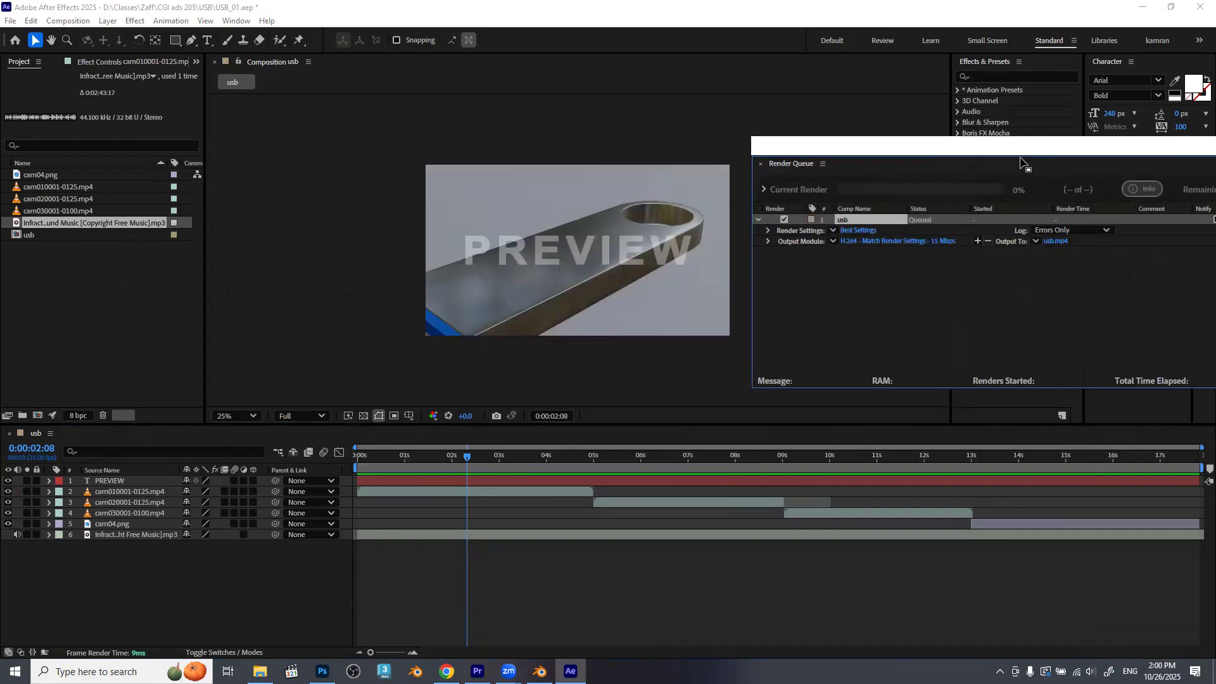
{"action": "left_click_drag", "start_coordinate": [1017, 155], "coordinate": [507, 141]}
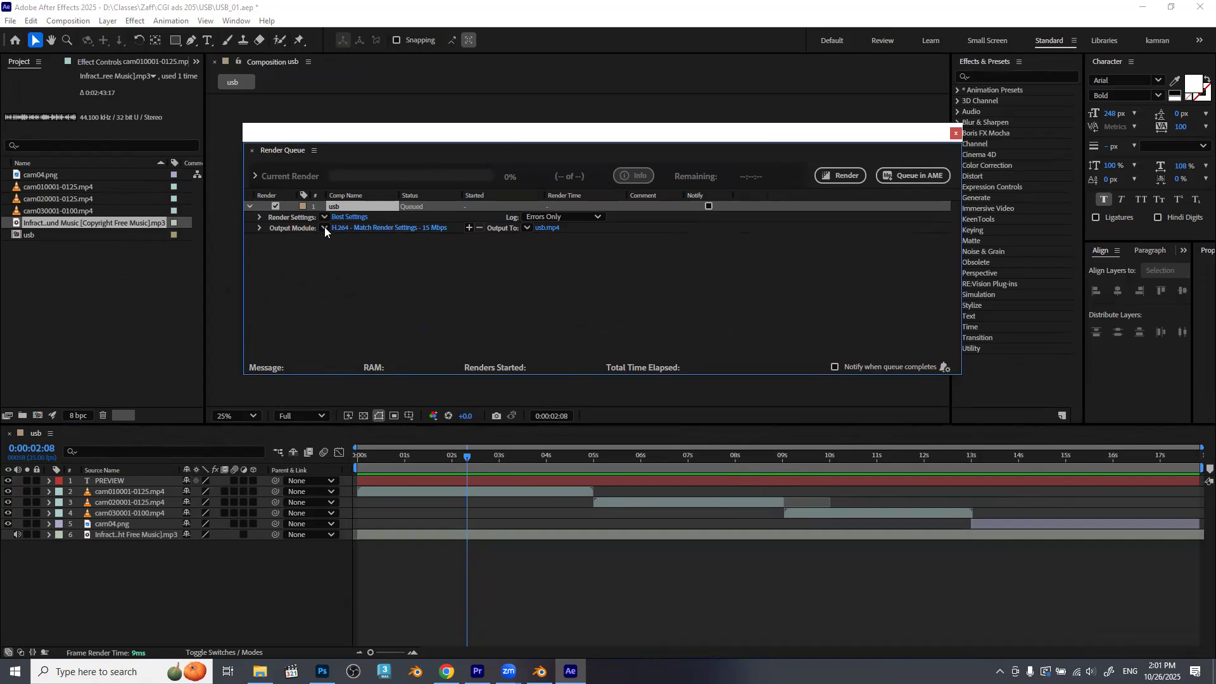
Configure the usb render's output module as QuickTime with the DNxHR/DNxHD codec and DNxHR LB 8-bit resolution.
{"action": "left_click", "coordinate": [358, 227]}
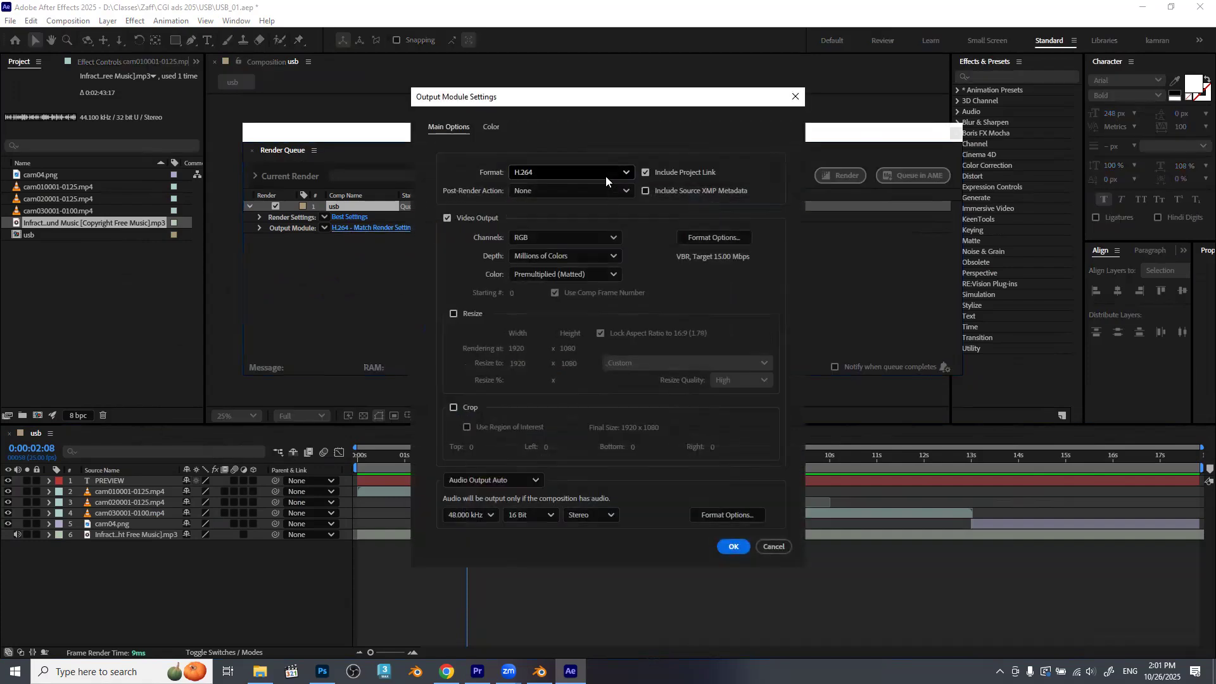
{"action": "left_click", "coordinate": [606, 175]}
{"action": "key", "text": "Escape"}
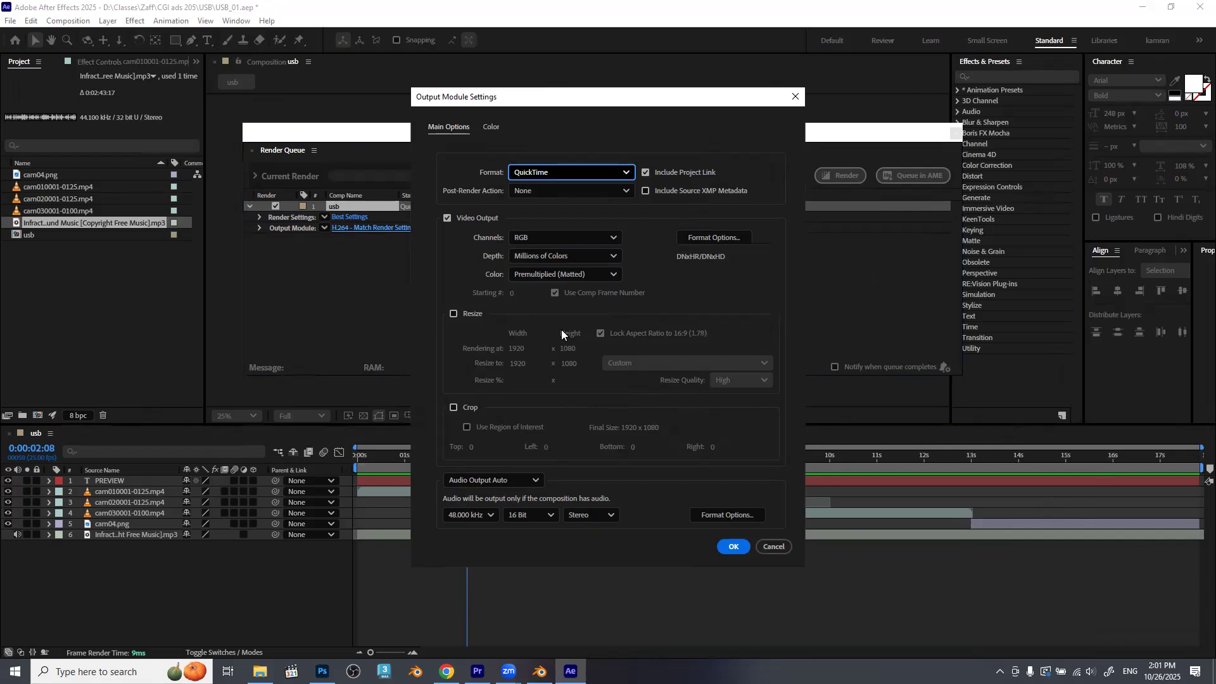
{"action": "left_click", "coordinate": [715, 239]}
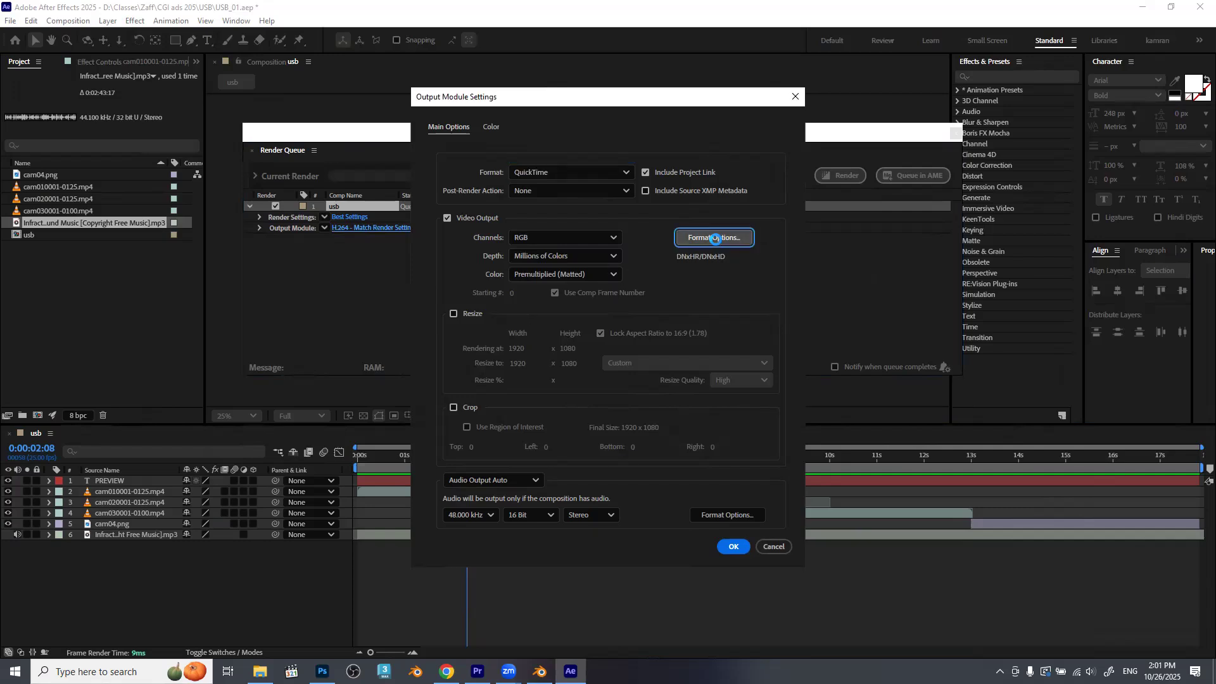
{"action": "left_click", "coordinate": [596, 240]}
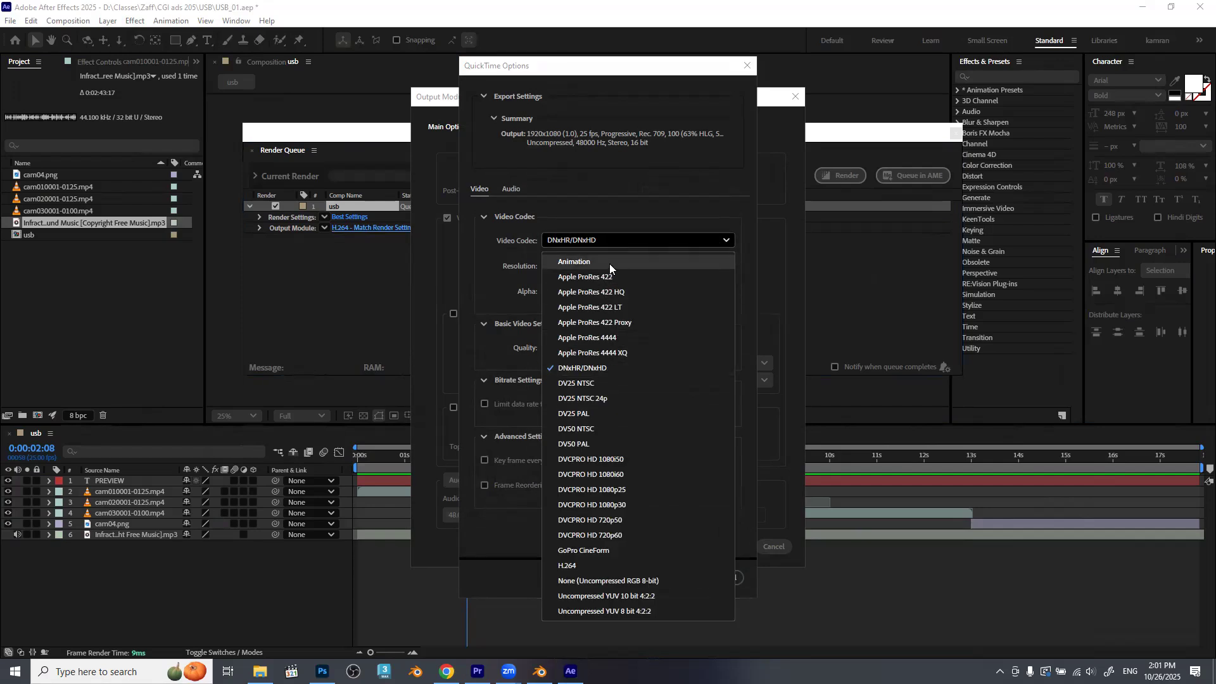
{"action": "left_click", "coordinate": [574, 366]}
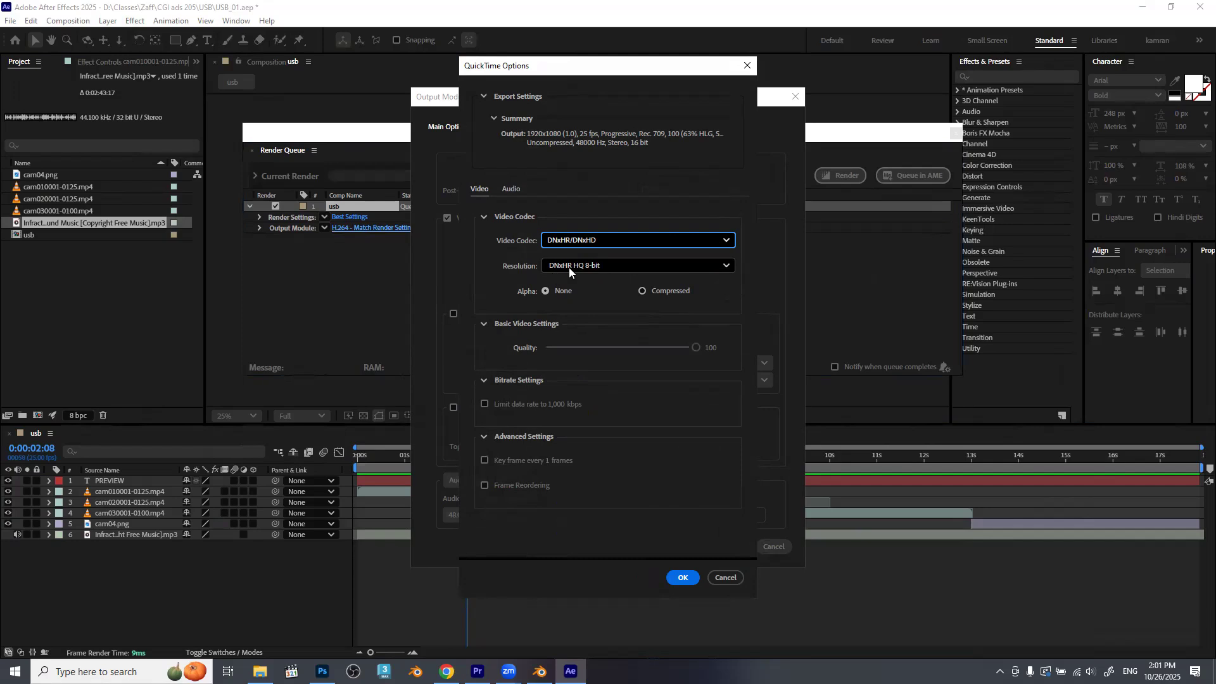
{"action": "left_click", "coordinate": [625, 265]}
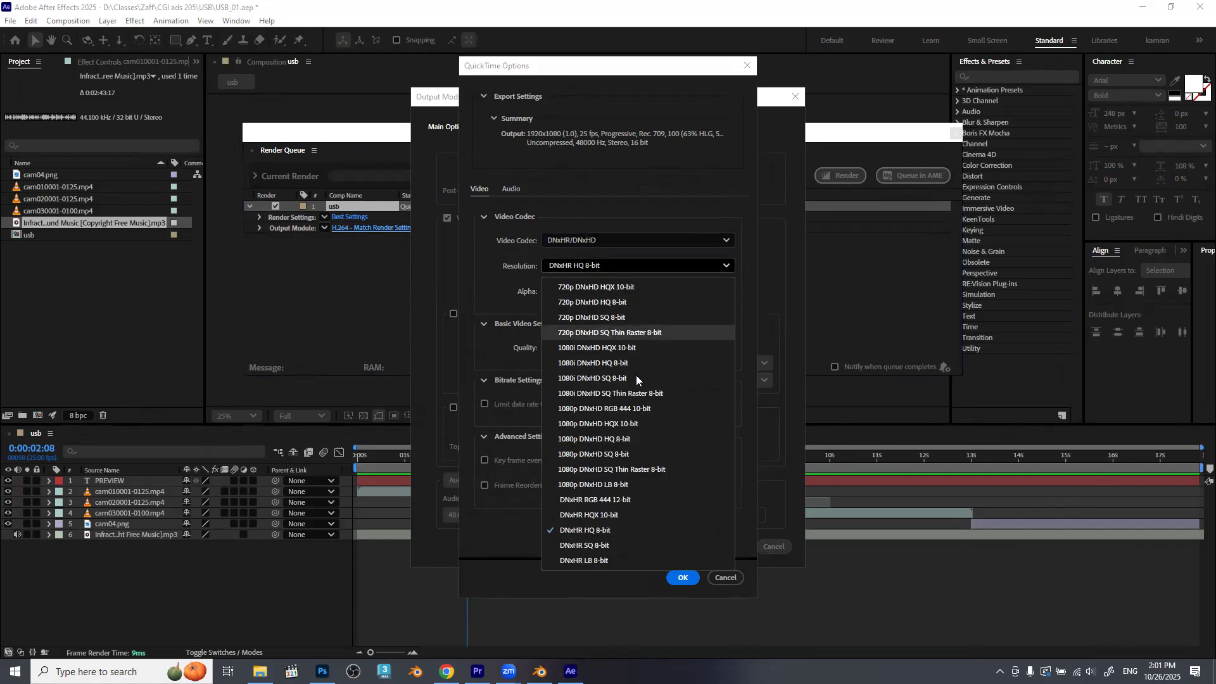
{"action": "left_click", "coordinate": [600, 561]}
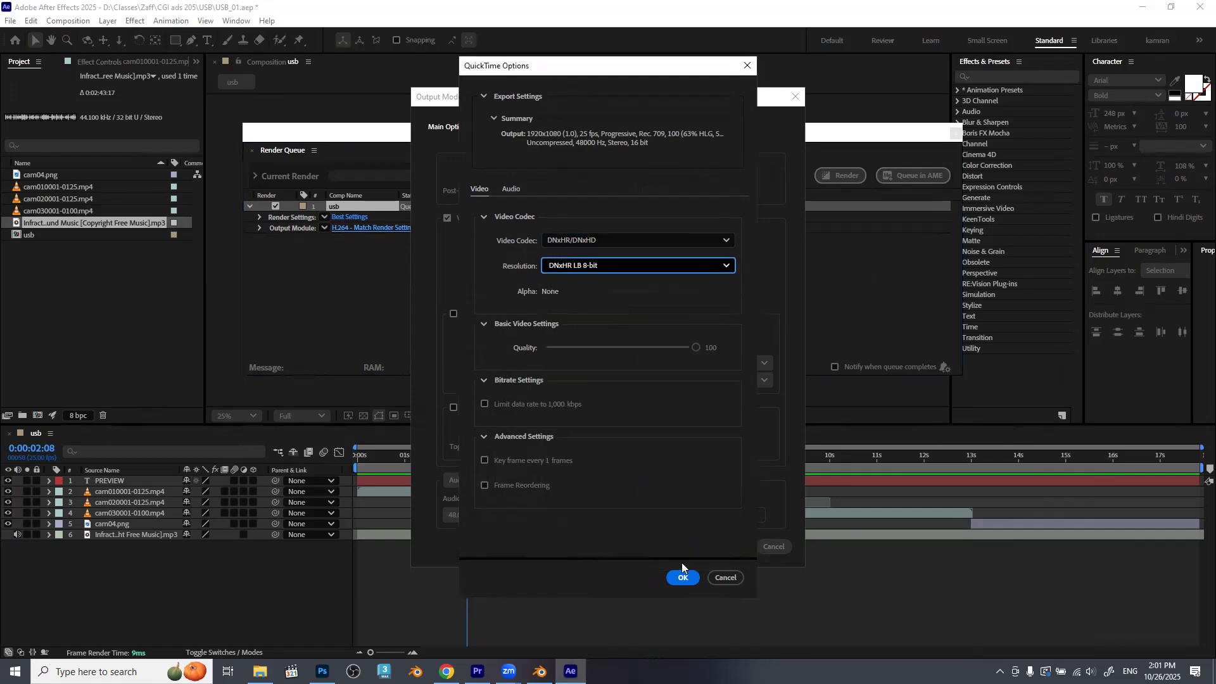
{"action": "left_click", "coordinate": [682, 579]}
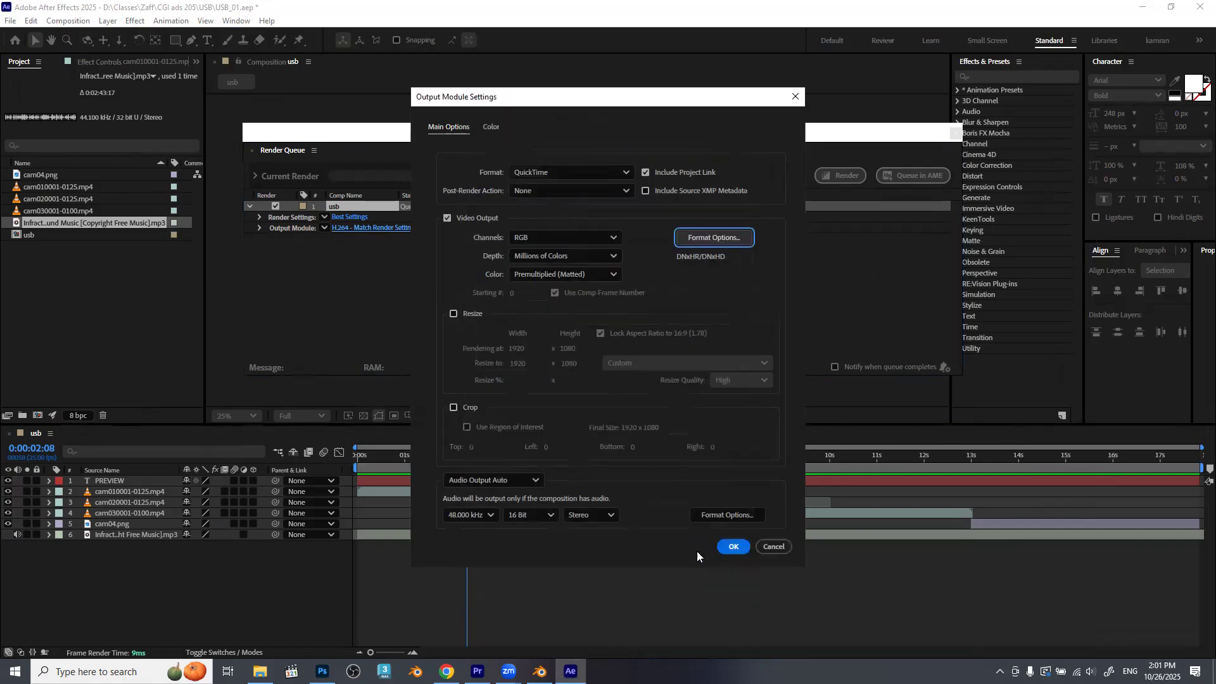
{"action": "left_click", "coordinate": [731, 547]}
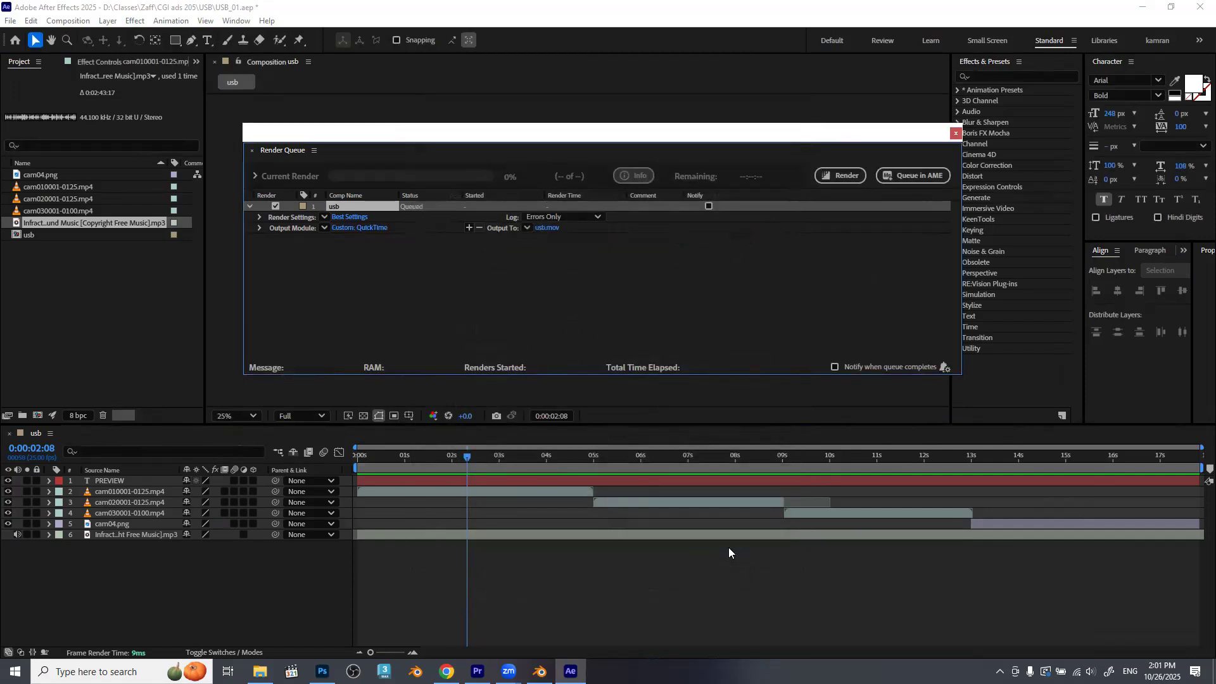
Create a folder named export inside the USB project folder and open it as the render's output location.
{"action": "left_click", "coordinate": [547, 227]}
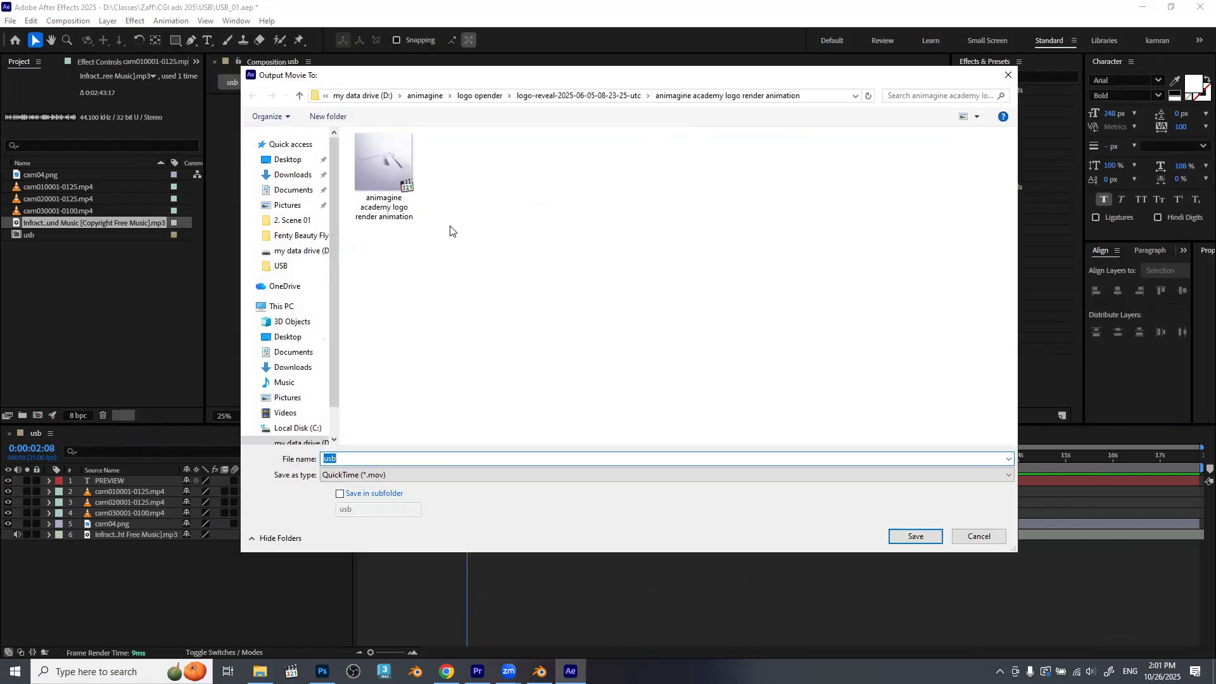
{"action": "left_click", "coordinate": [298, 268]}
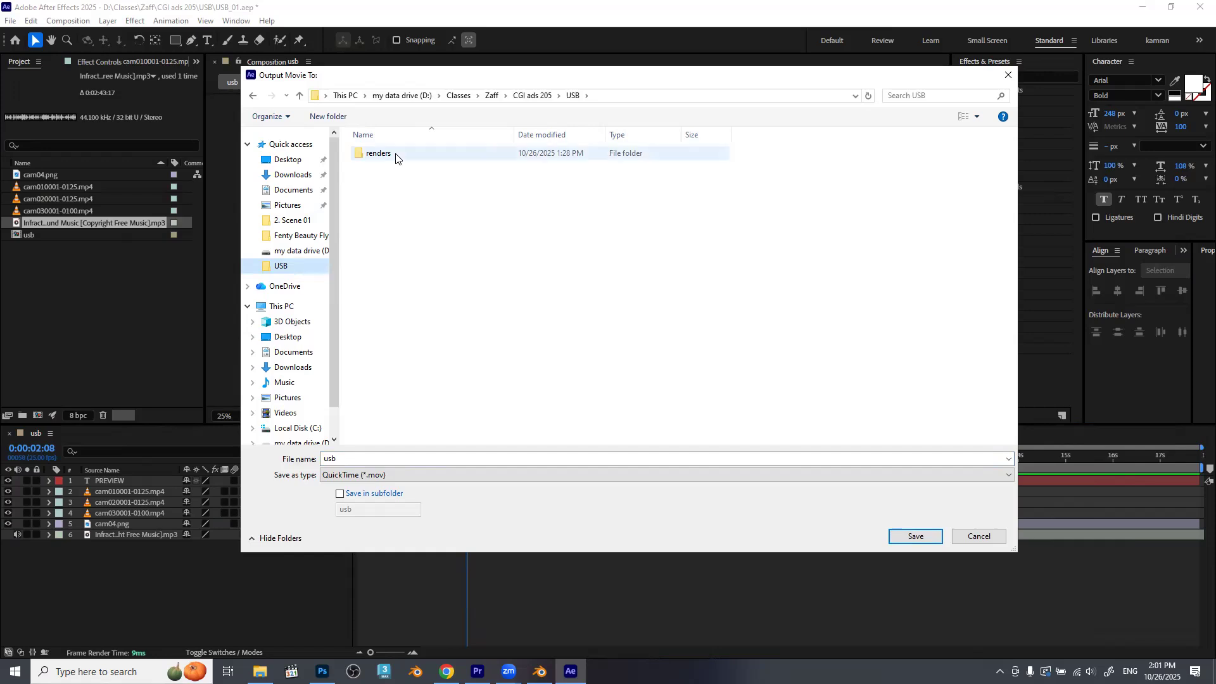
{"action": "left_click", "coordinate": [322, 117]}
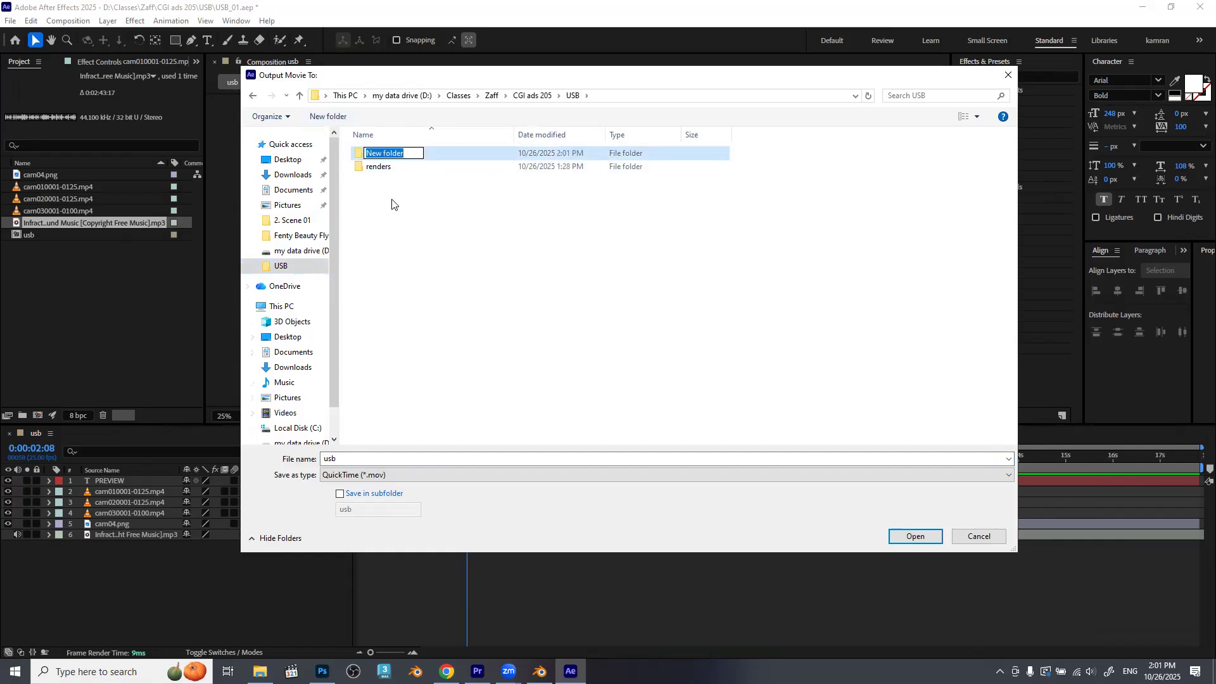
{"action": "type", "text": "export"}
{"action": "key", "text": "Return"}
{"action": "key", "text": "Return"}
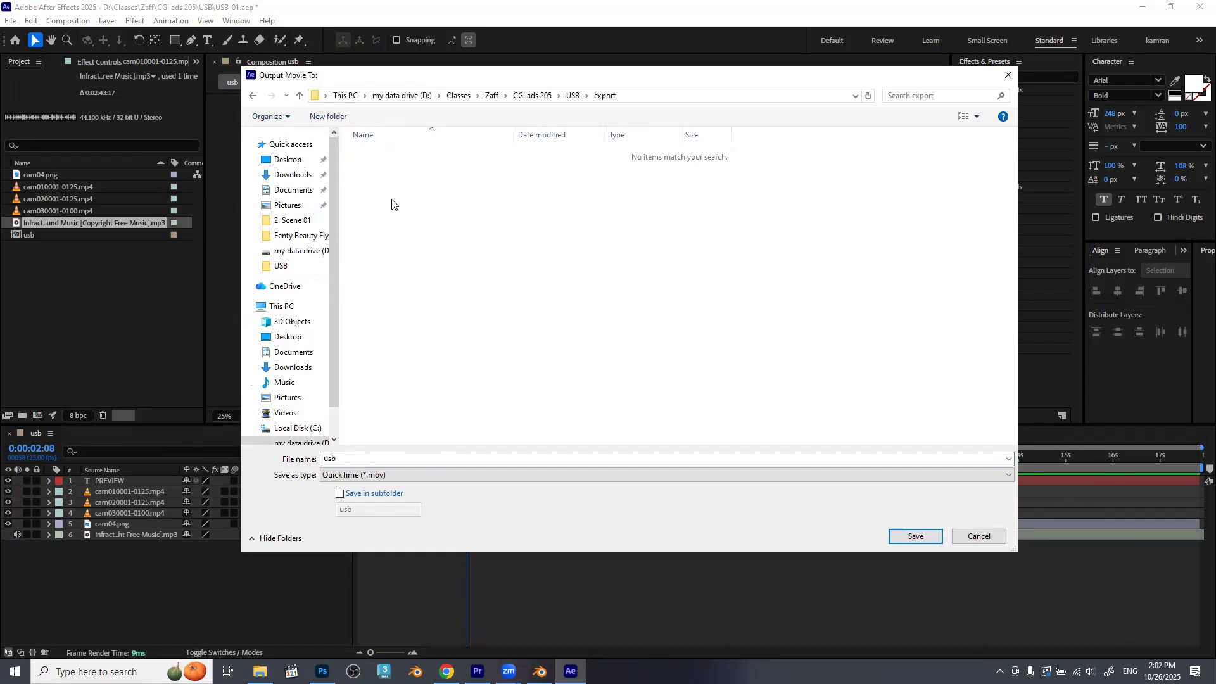
Name the output movie "usb anamatics 26-10-25" and save it to the export folder.
{"action": "left_click", "coordinate": [408, 457]}
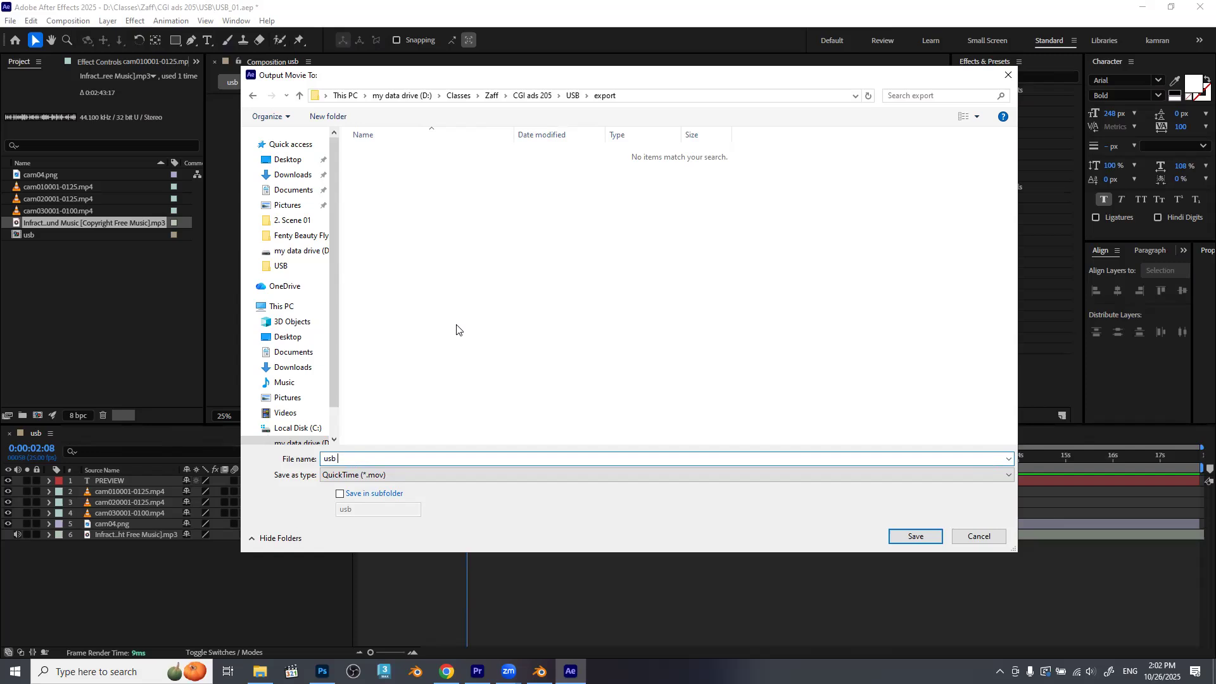
{"action": "type", "text": "26-10-"}
{"action": "type", "text": "25"}
{"action": "type", "text": "anamati"}
{"action": "type", "text": "cs"}
{"action": "left_click", "coordinate": [917, 537]}
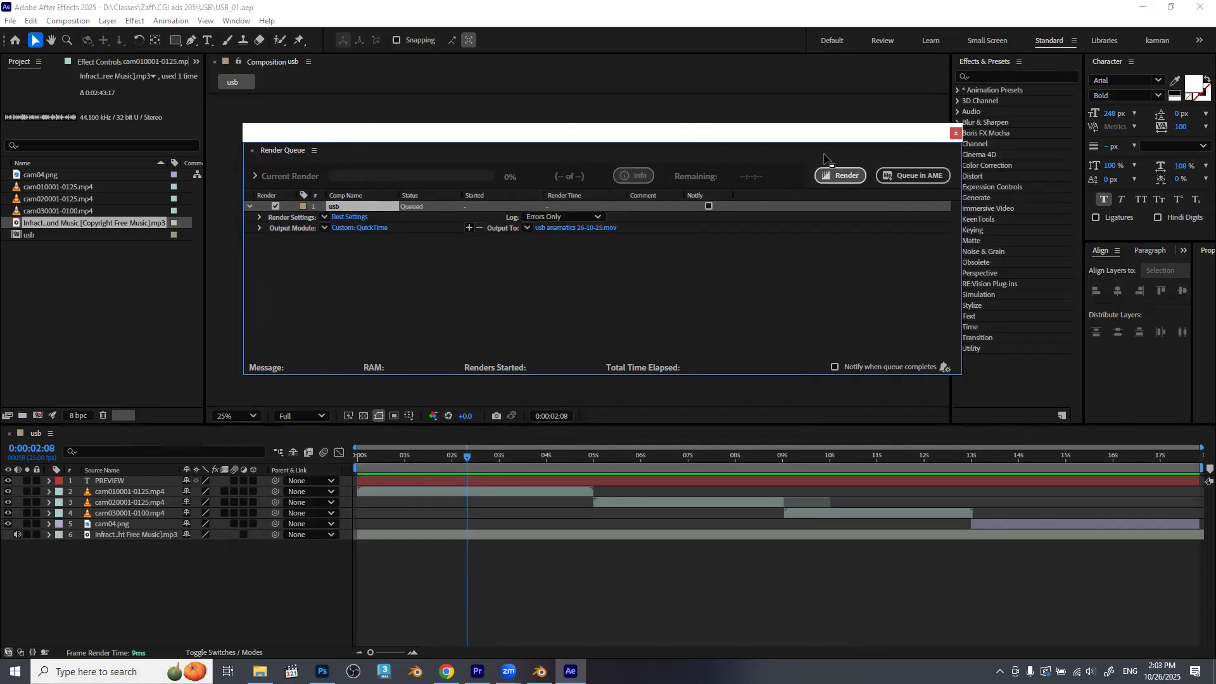
Render the queued usb composition, and save the project after closing the Render Queue.
{"action": "left_click_drag", "start_coordinate": [814, 135], "coordinate": [865, 351]}
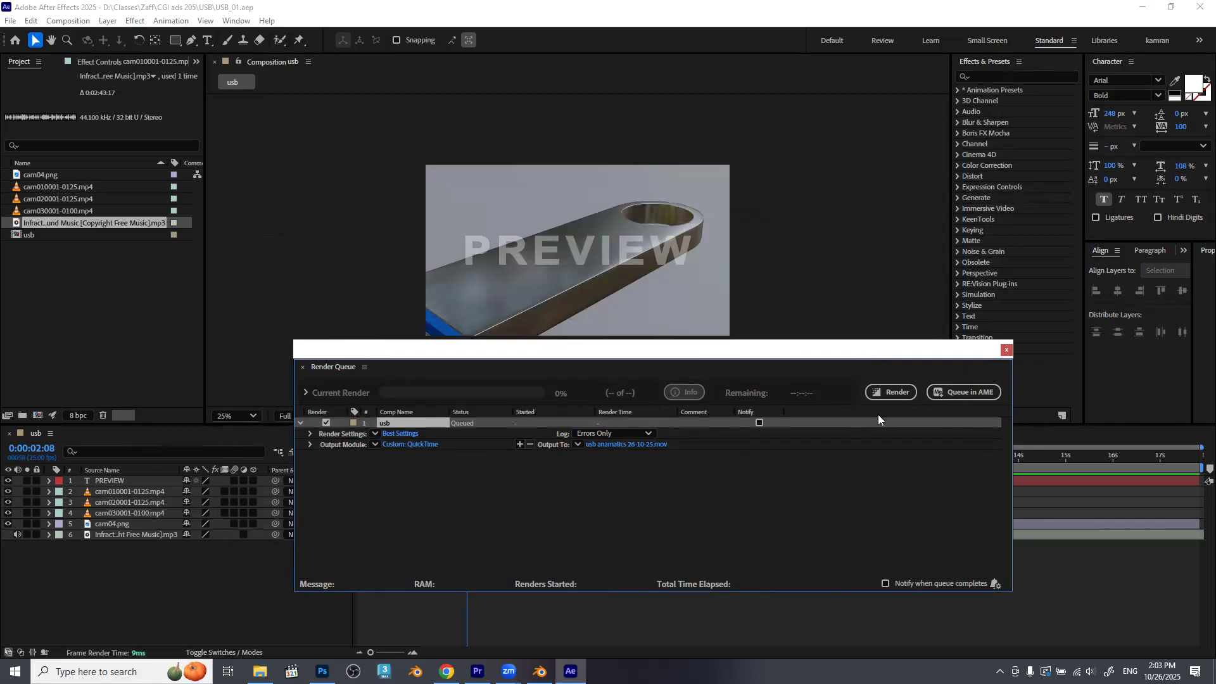
{"action": "left_click", "coordinate": [898, 394]}
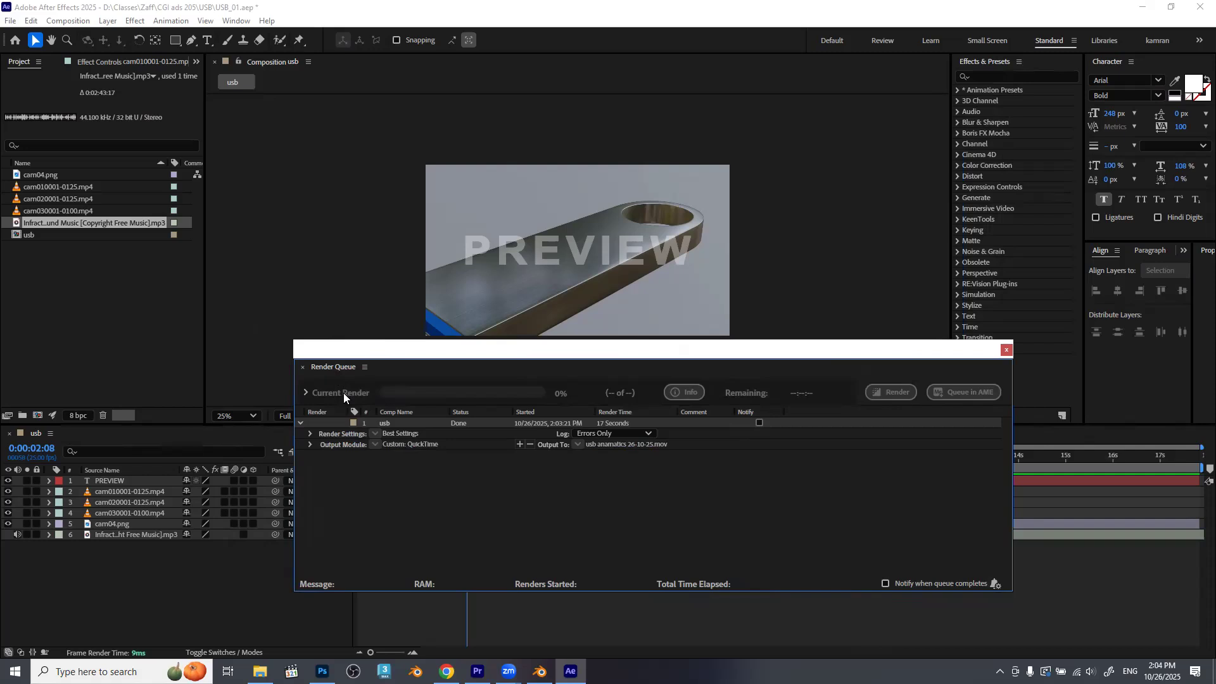
{"action": "left_click", "coordinate": [1007, 350]}
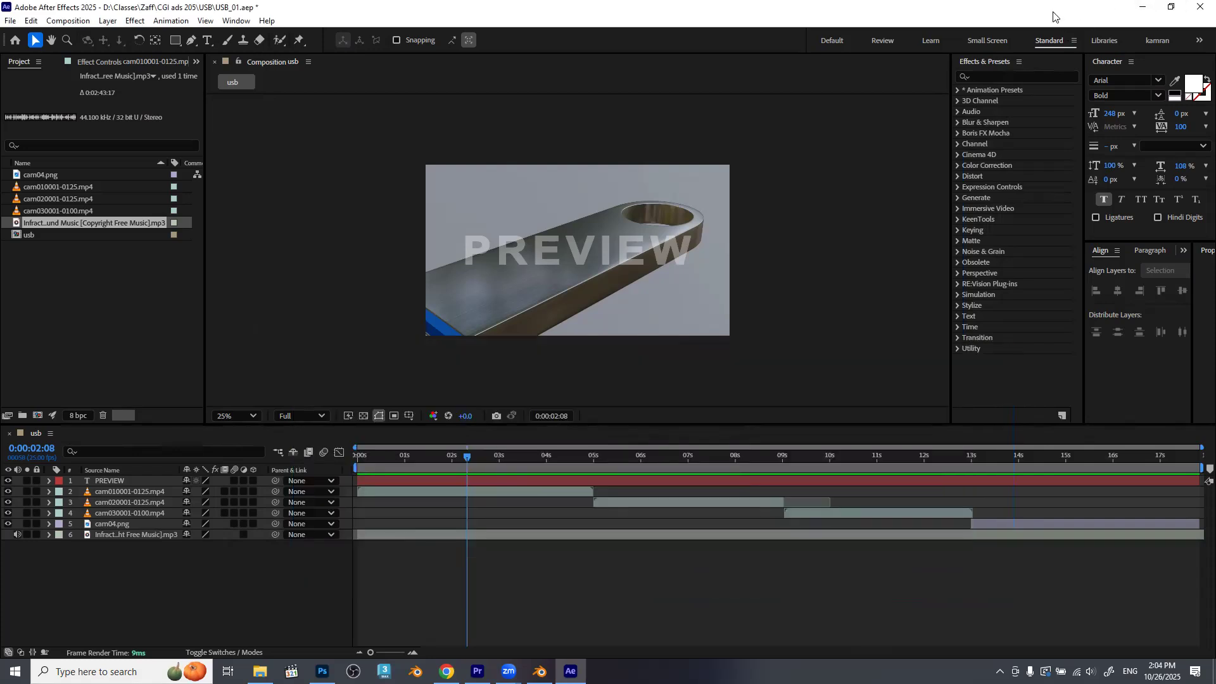
{"action": "key", "text": "ctrl+s"}
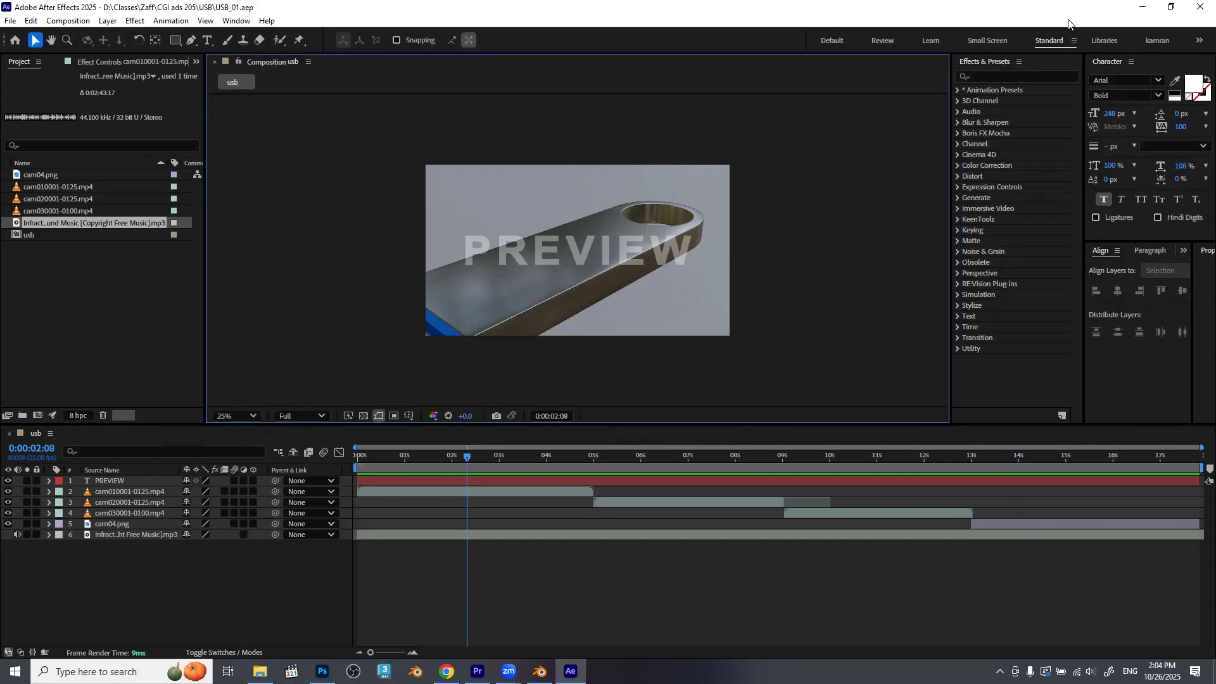
Switch to File Explorer and look through the source clips in the USB project's renders\anamatics folder.
{"action": "left_click", "coordinate": [1144, 11]}
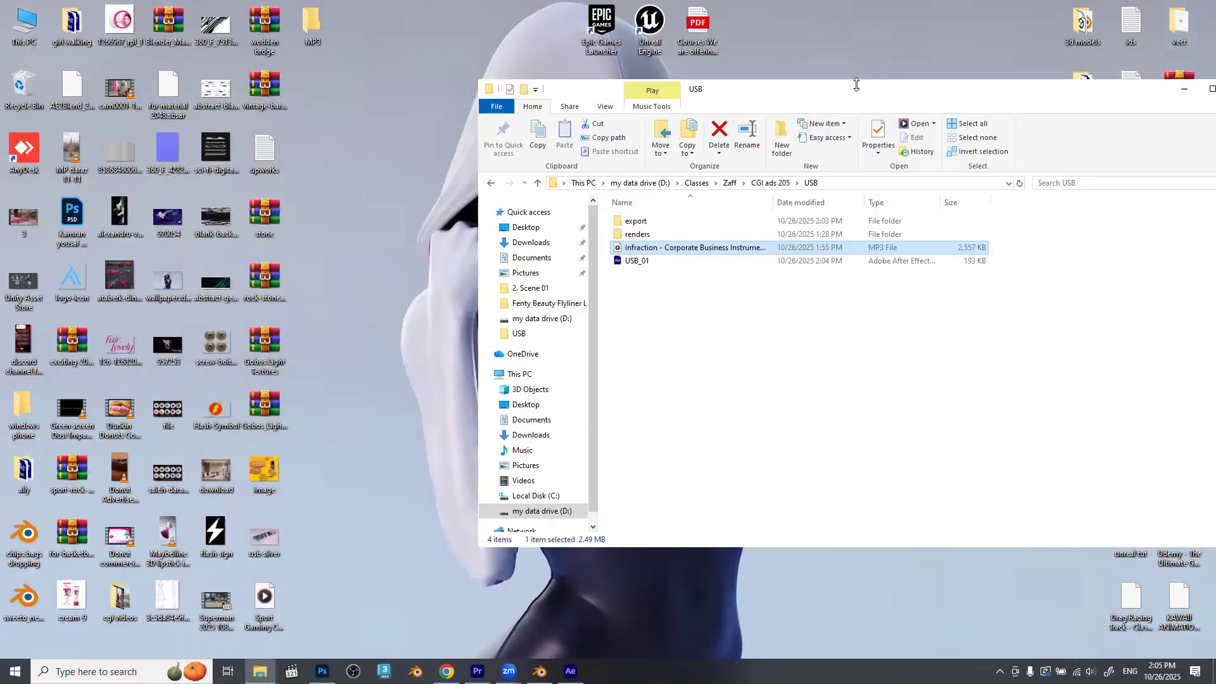
{"action": "left_click_drag", "start_coordinate": [849, 99], "coordinate": [651, 109]}
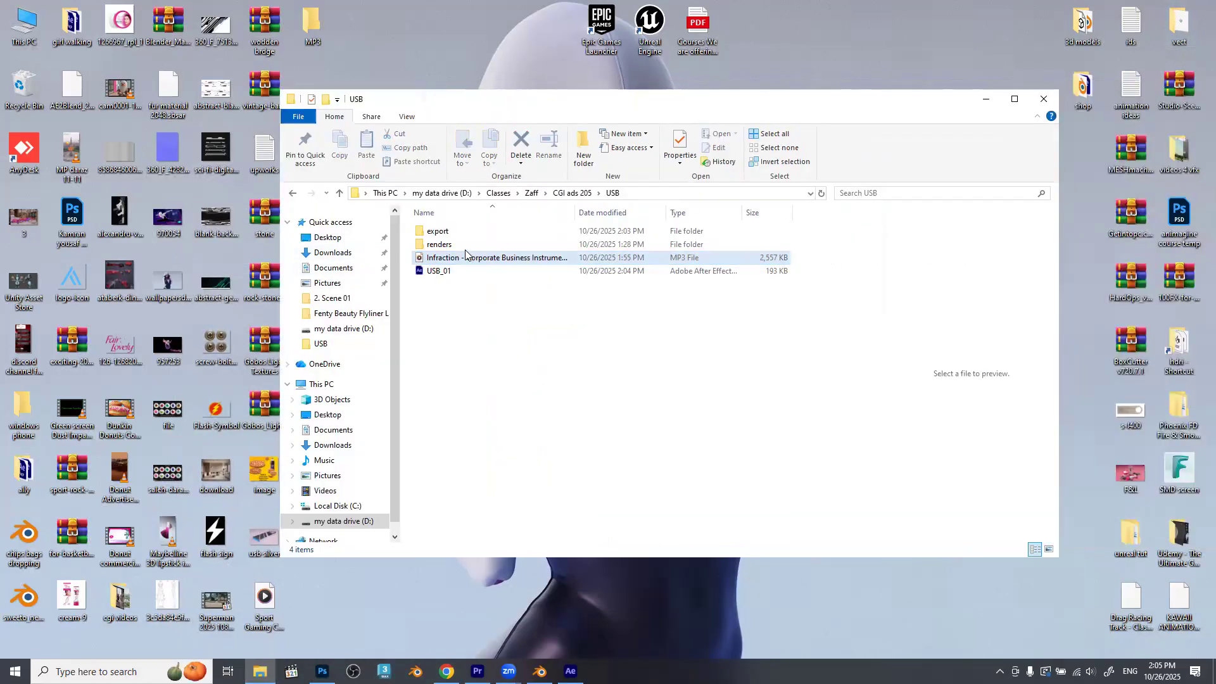
{"action": "double_click", "coordinate": [452, 246]}
{"action": "double_click", "coordinate": [454, 233]}
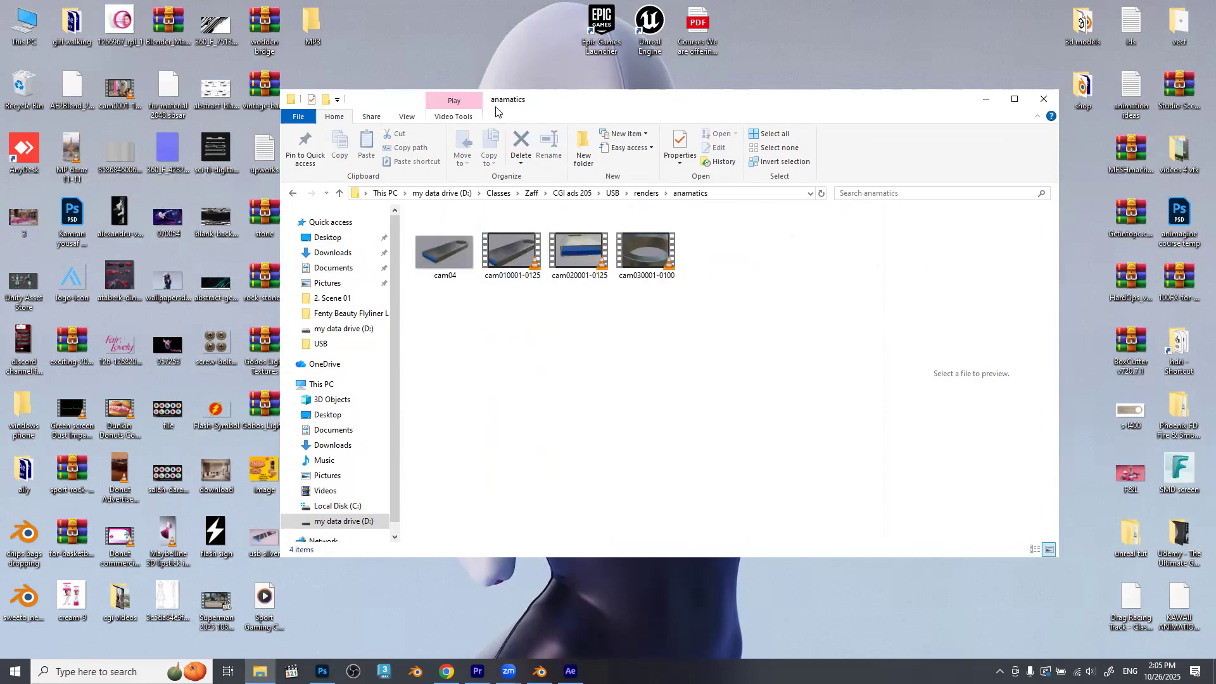
{"action": "left_click_drag", "start_coordinate": [496, 112], "coordinate": [615, 84]}
{"action": "left_click", "coordinate": [765, 166]}
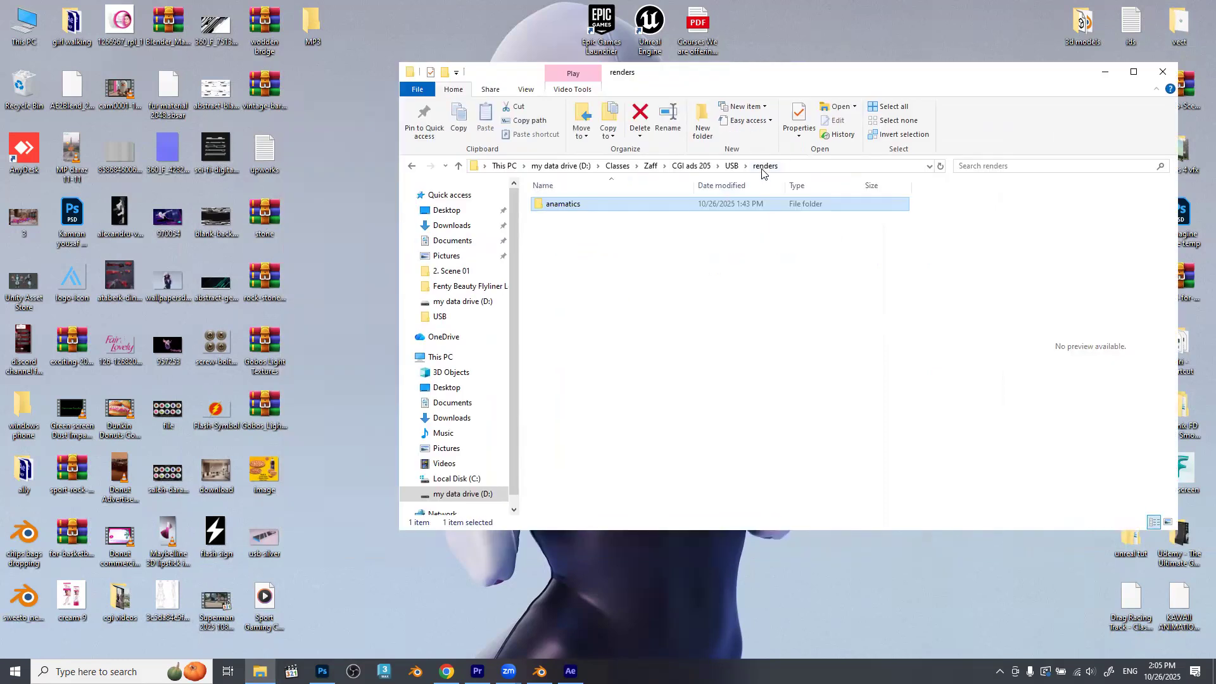
{"action": "double_click", "coordinate": [614, 208]}
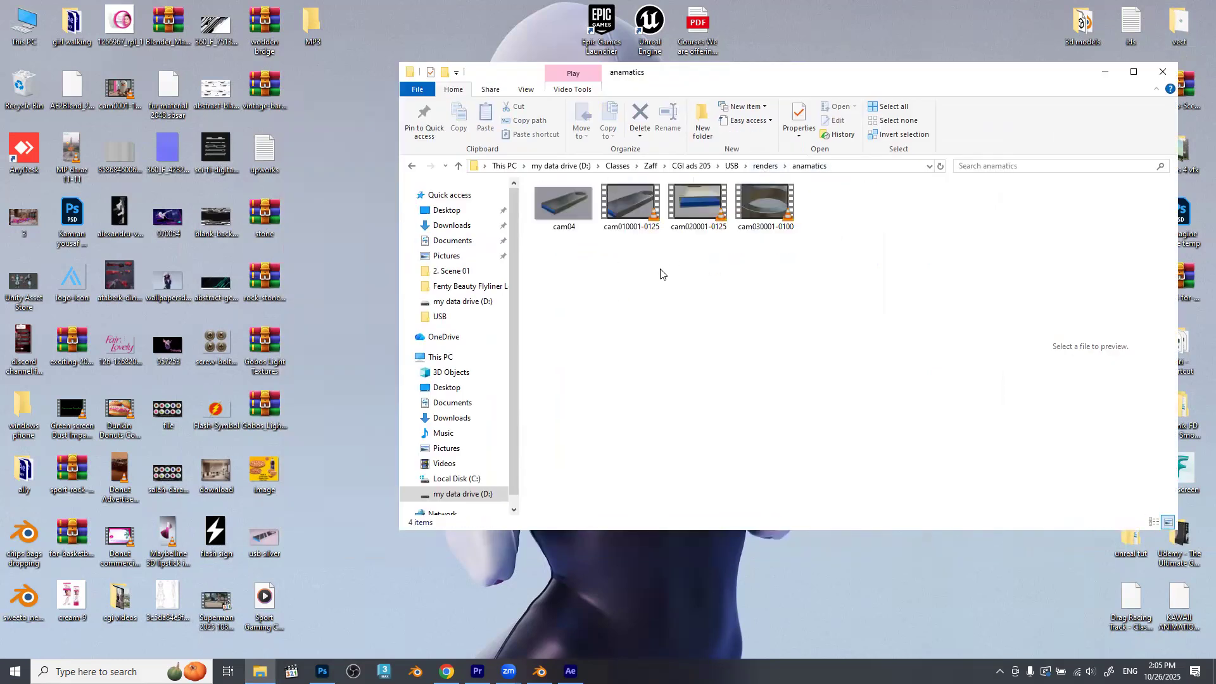
{"action": "left_click", "coordinate": [731, 166]}
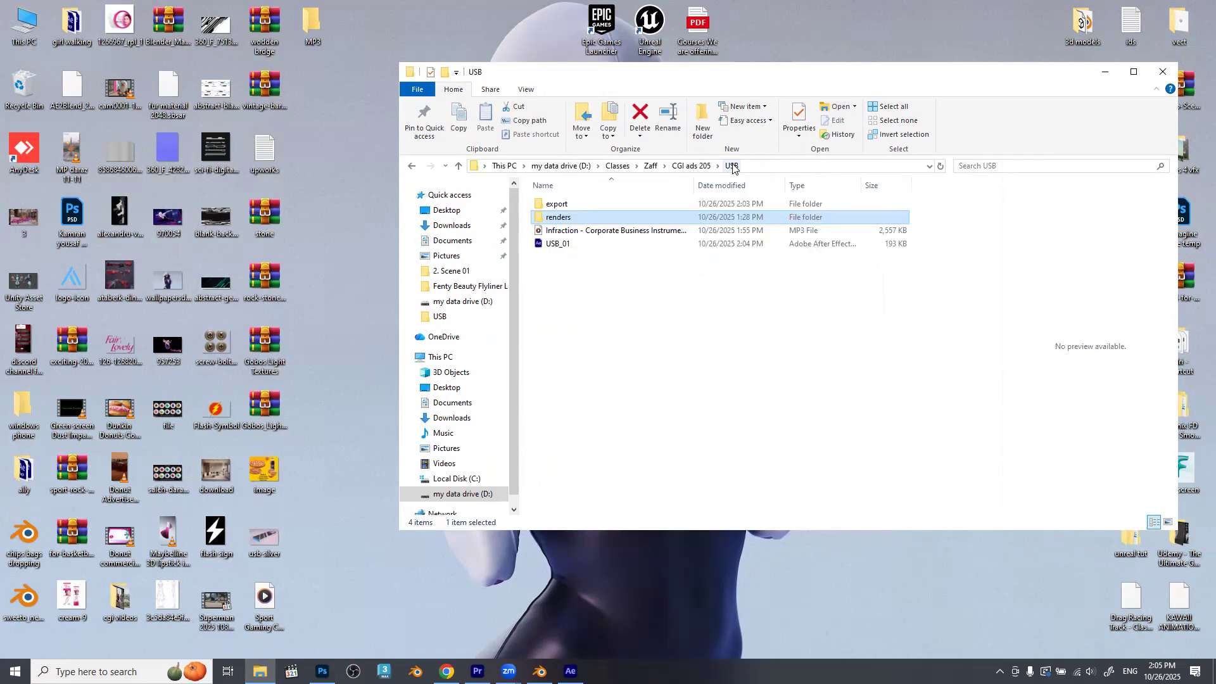
Play the exported usb anamatics 26-10-25 video from the export folder, and close the player.
{"action": "double_click", "coordinate": [580, 207]}
{"action": "left_click", "coordinate": [554, 245]}
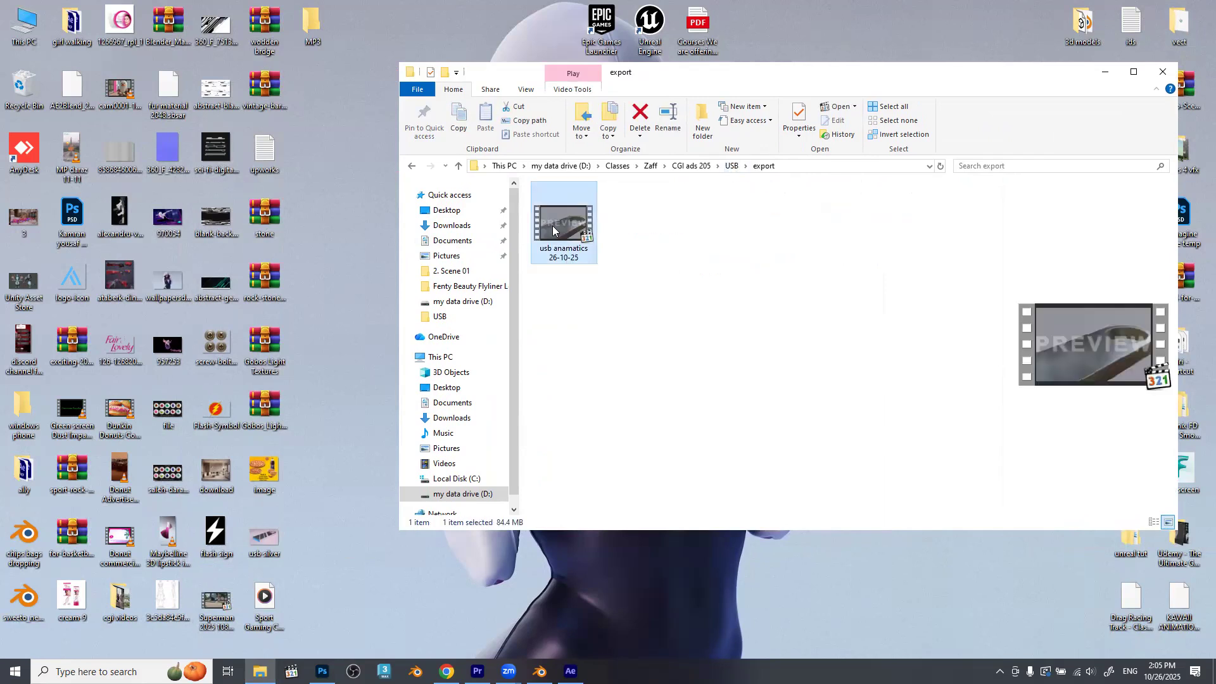
{"action": "double_click", "coordinate": [565, 224]}
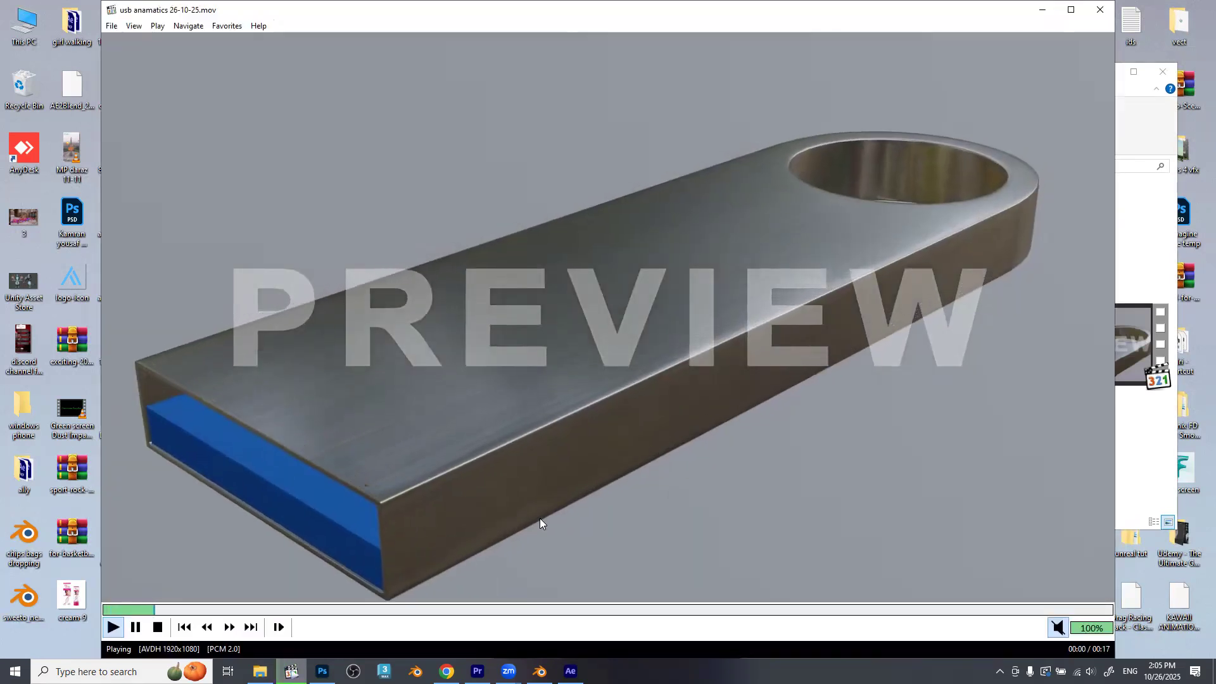
{"action": "key", "text": "alt+F4"}
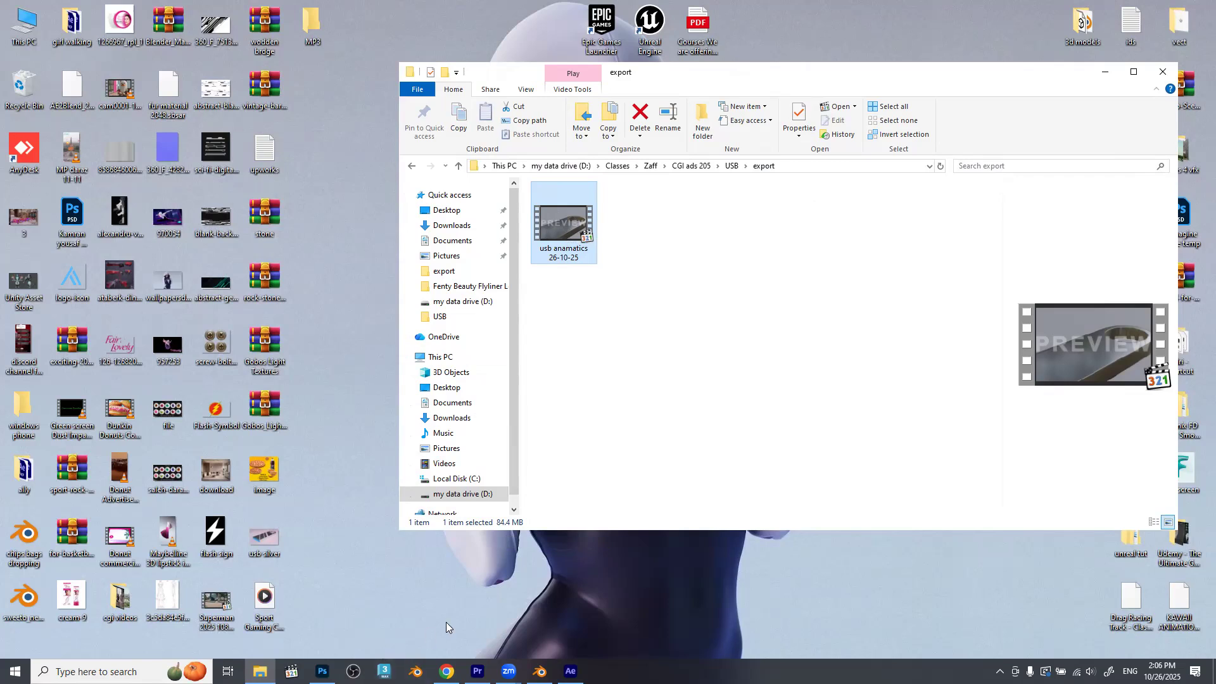
Search Windows for "media enc" to look for Adobe Media Encoder, and dismiss the search.
{"action": "key", "text": "super"}
{"action": "type", "text": "media"}
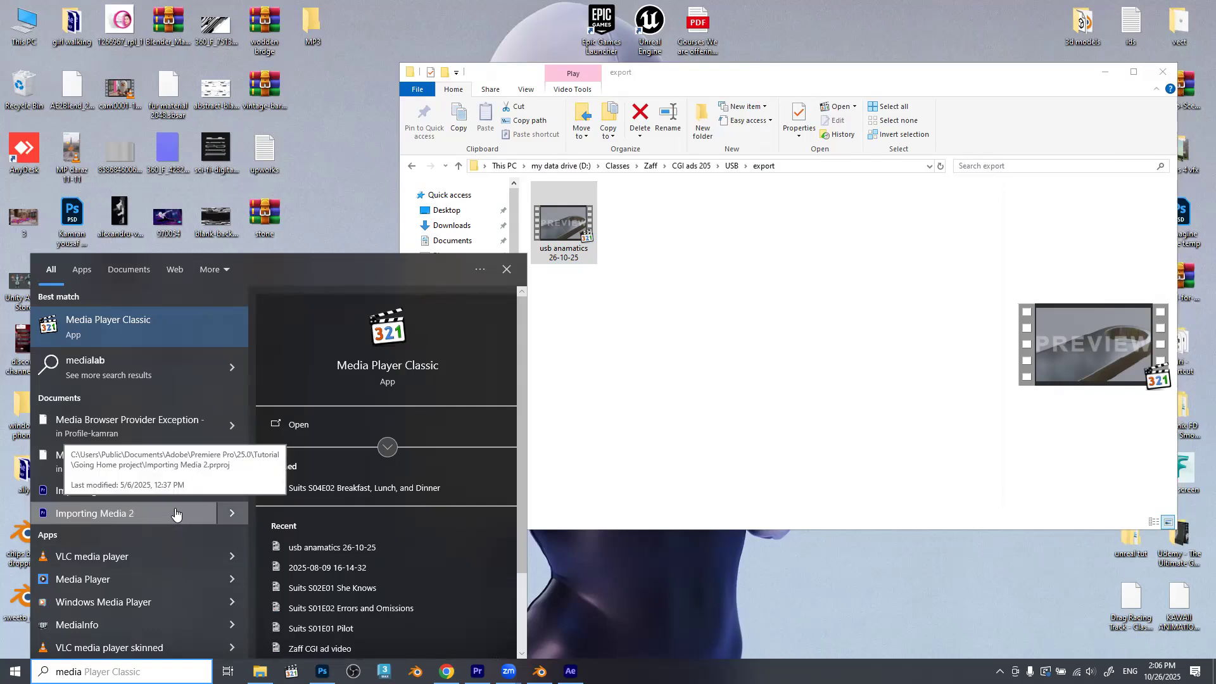
{"action": "type", "text": " enc"}
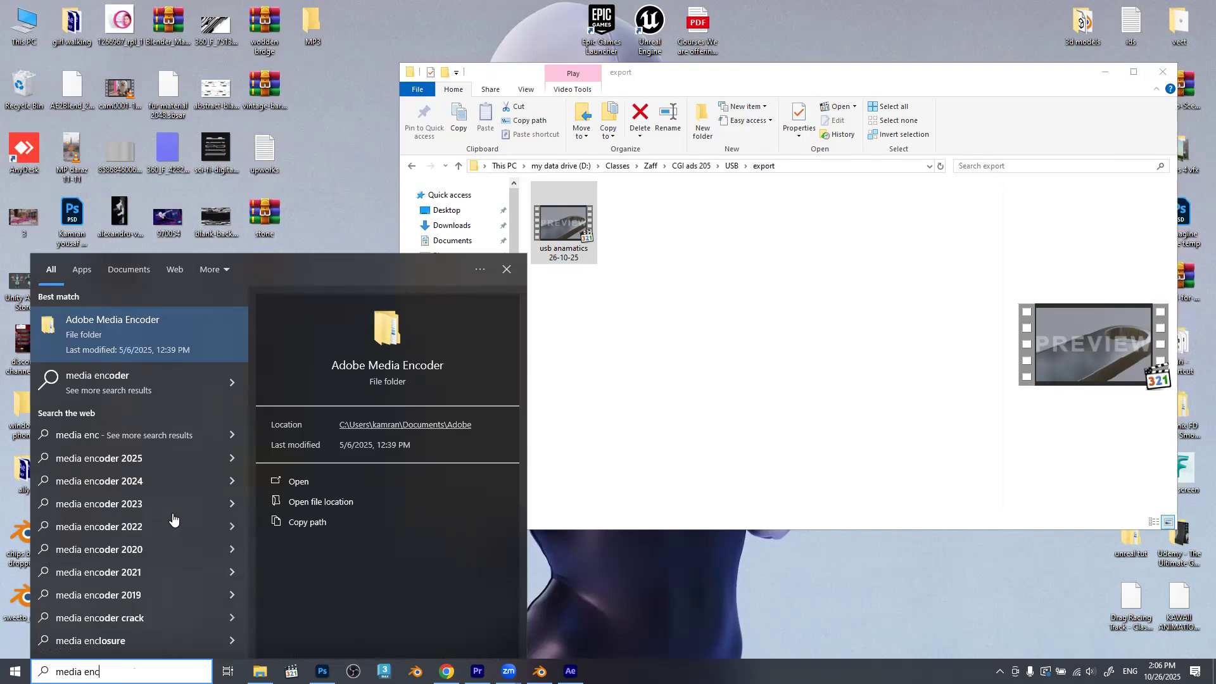
{"action": "left_click", "coordinate": [690, 569]}
Switch to After Effects to view the USB_01 project, minimize it, and close the export folder window.
{"action": "left_click", "coordinate": [571, 672]}
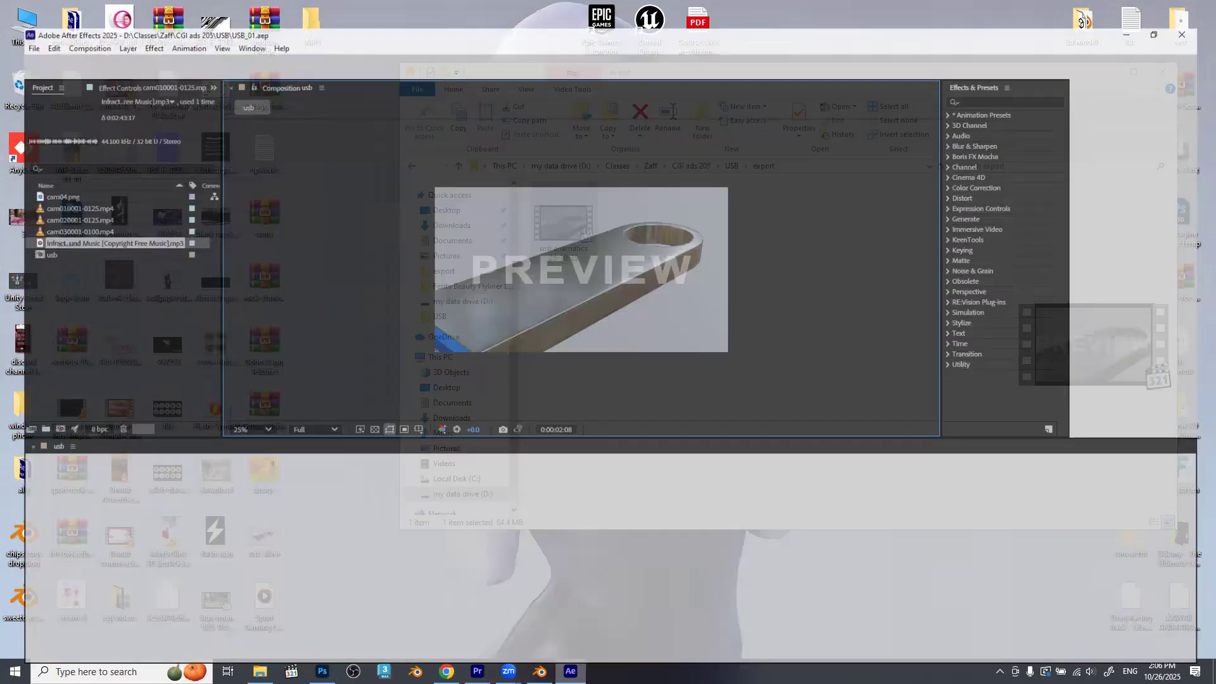
{"action": "left_click", "coordinate": [416, 612]}
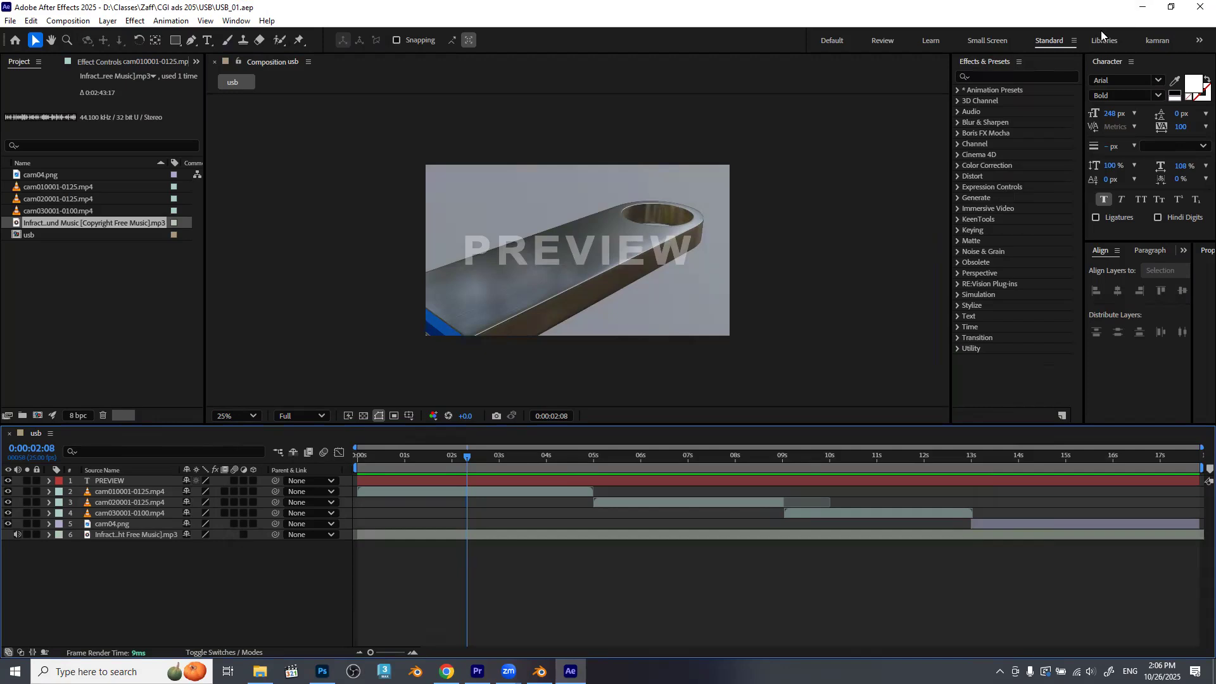
{"action": "left_click", "coordinate": [1143, 8]}
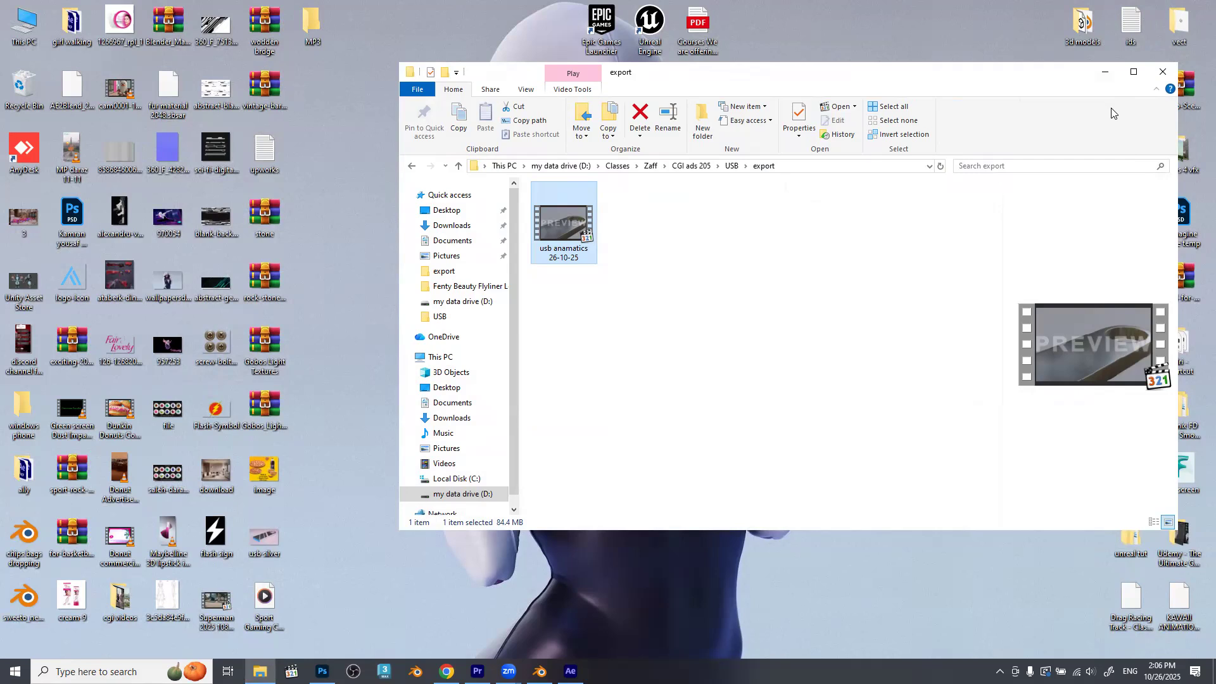
{"action": "left_click", "coordinate": [1163, 71]}
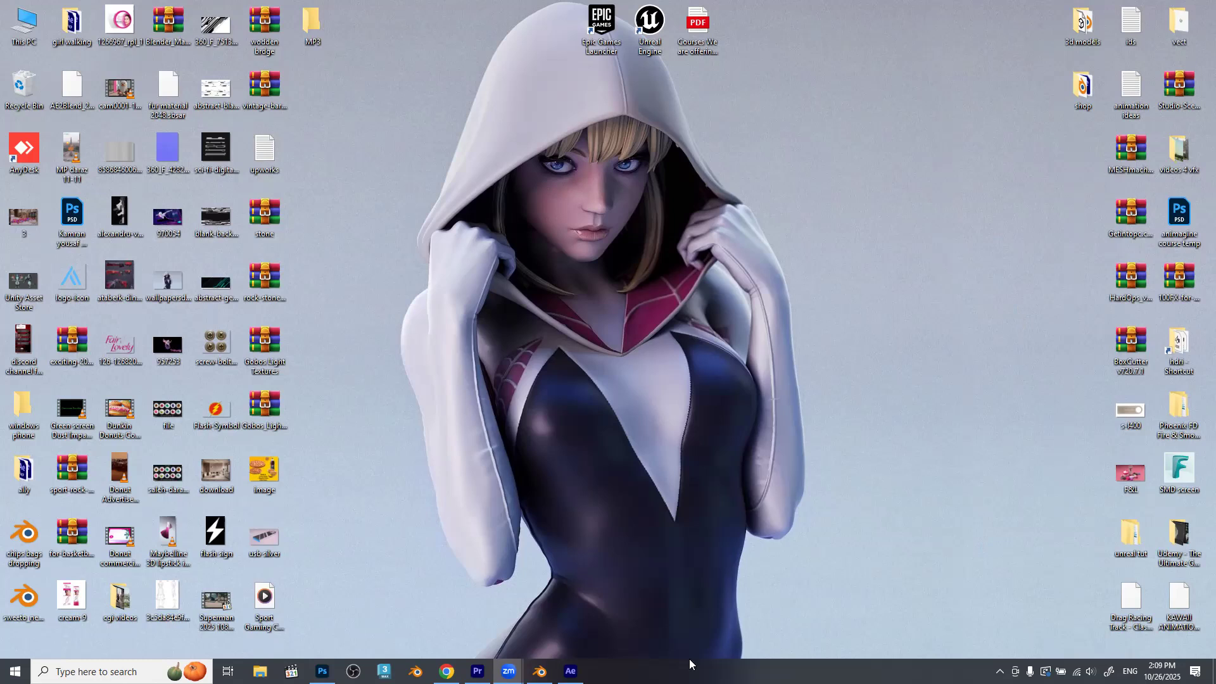
{"action": "left_click", "coordinate": [446, 671]}
{"action": "left_click", "coordinate": [62, 15]}
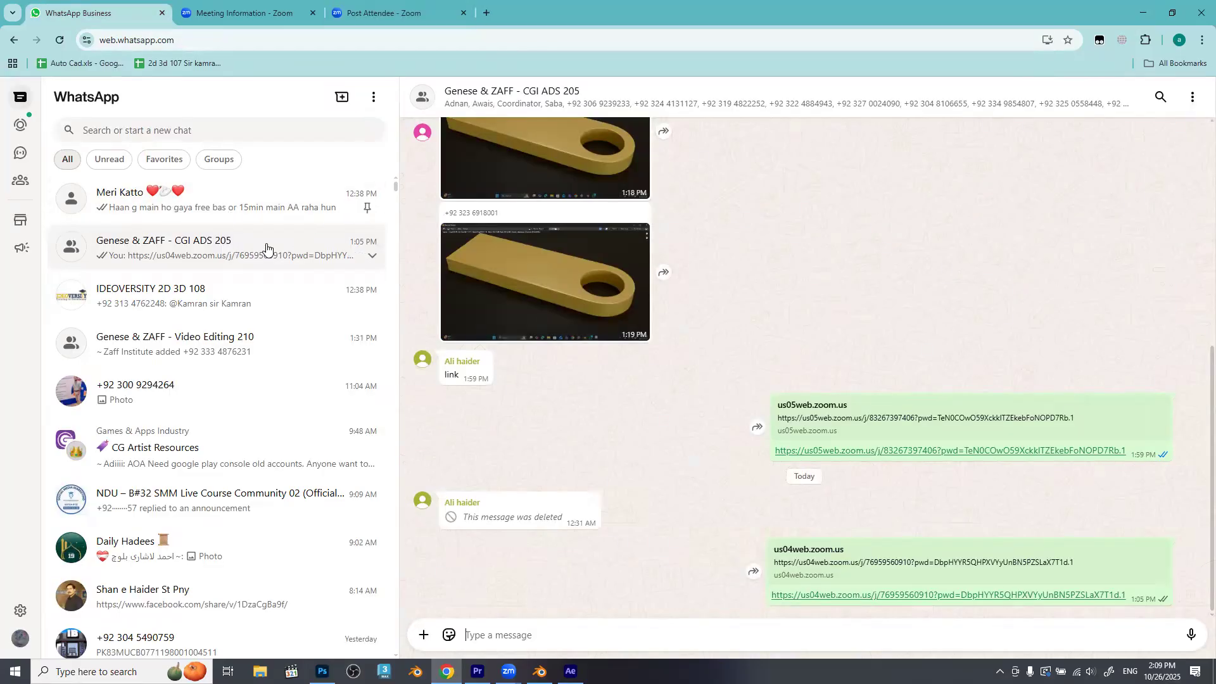
{"action": "left_click", "coordinate": [423, 636]}
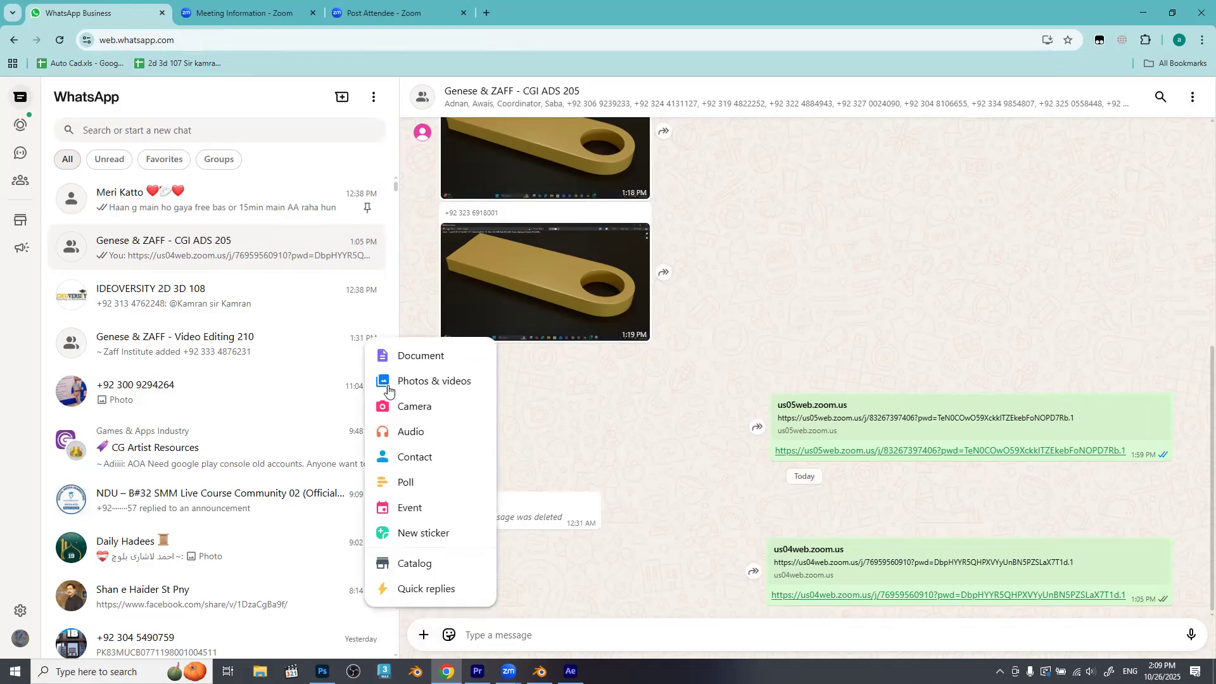
{"action": "left_click", "coordinate": [431, 356]}
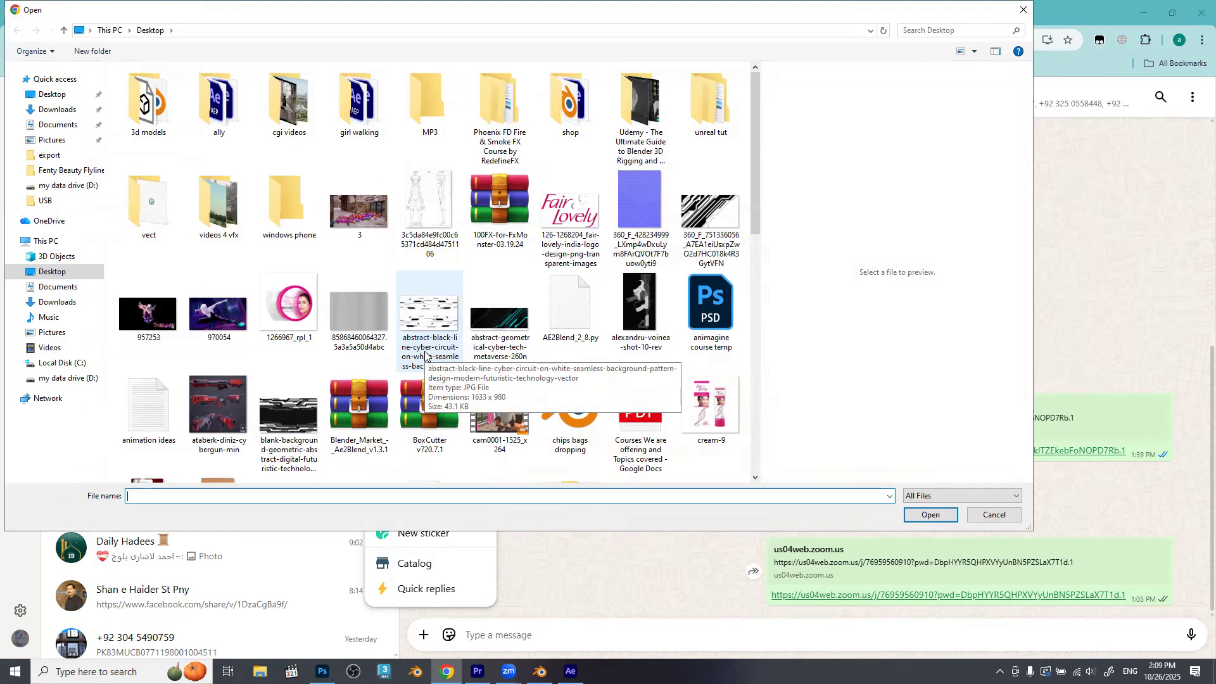
{"action": "left_click", "coordinate": [1139, 8]}
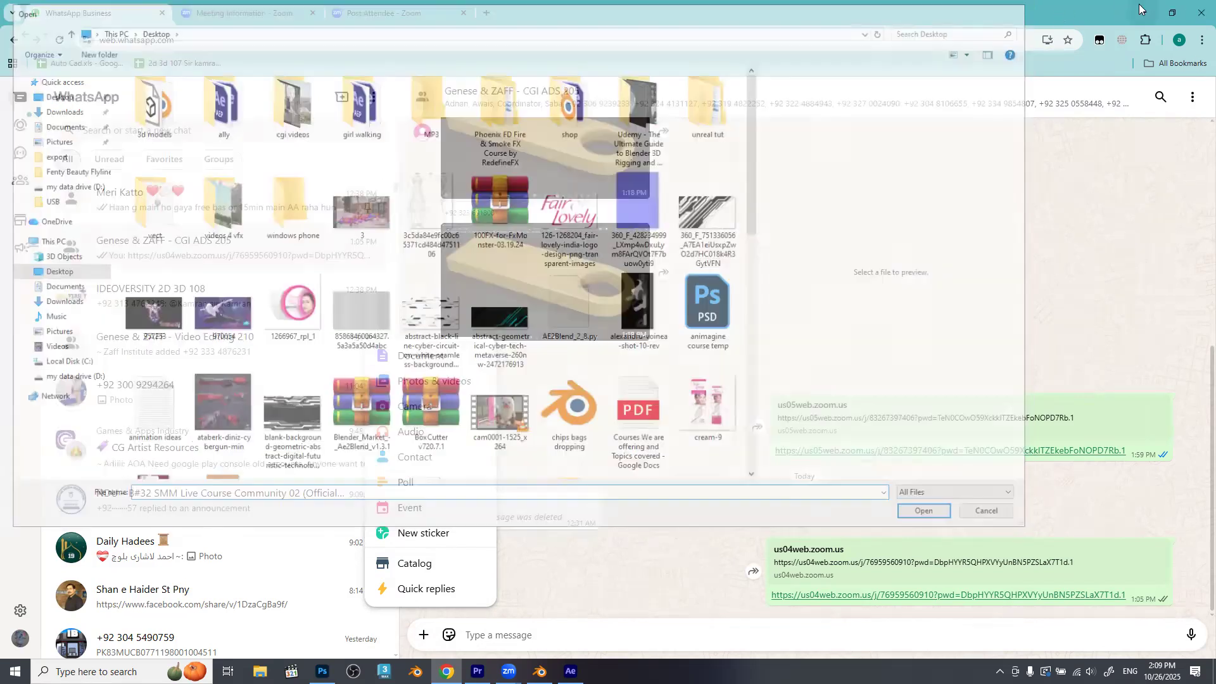
{"action": "left_click", "coordinate": [1143, 10]}
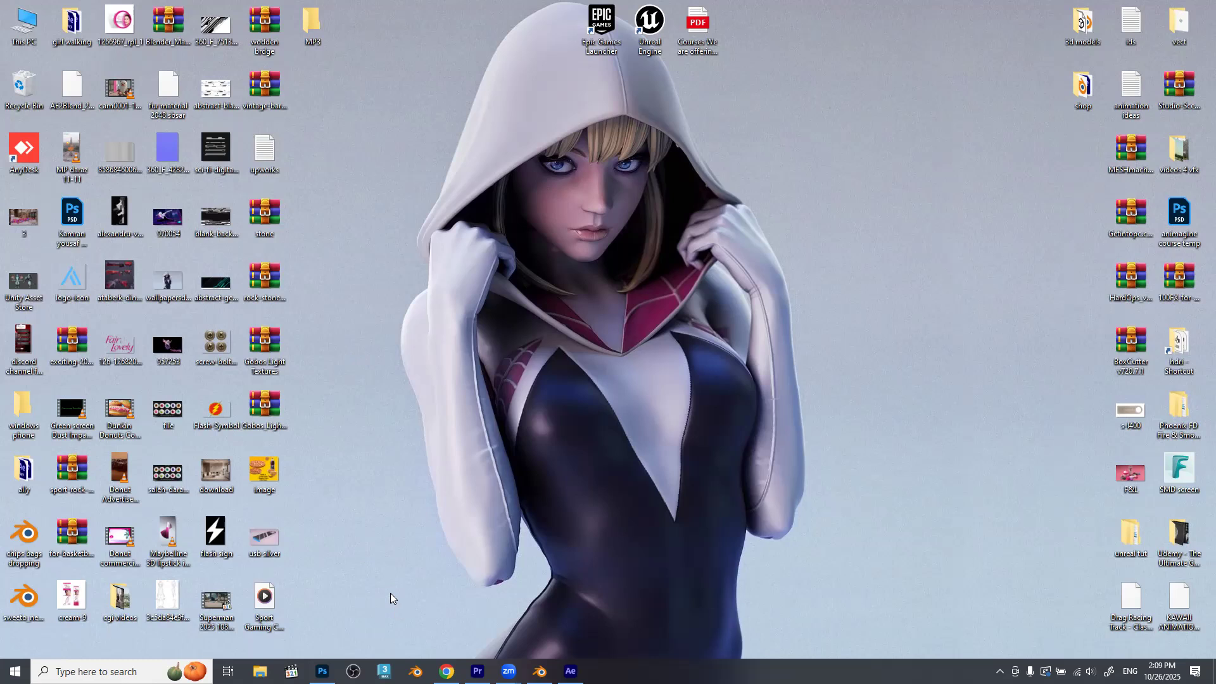
Switch to Chrome and open the ninite.com website in a new tab.
{"action": "left_click", "coordinate": [447, 671]}
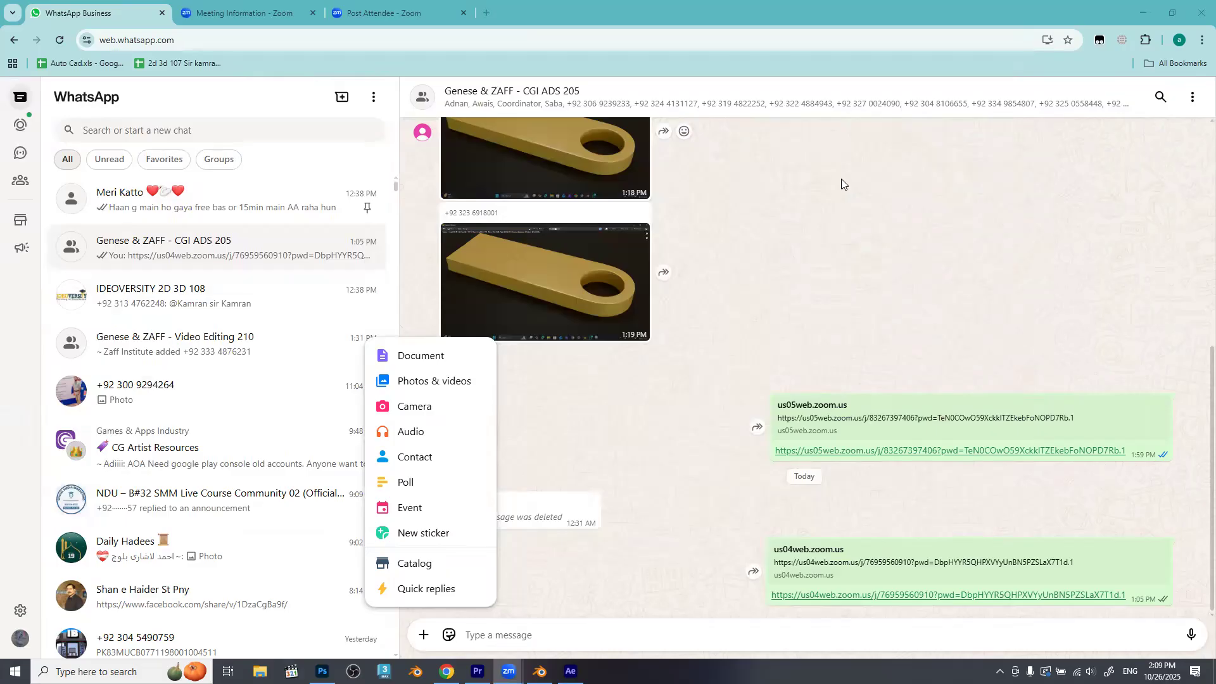
{"action": "key", "text": "ctrl+t"}
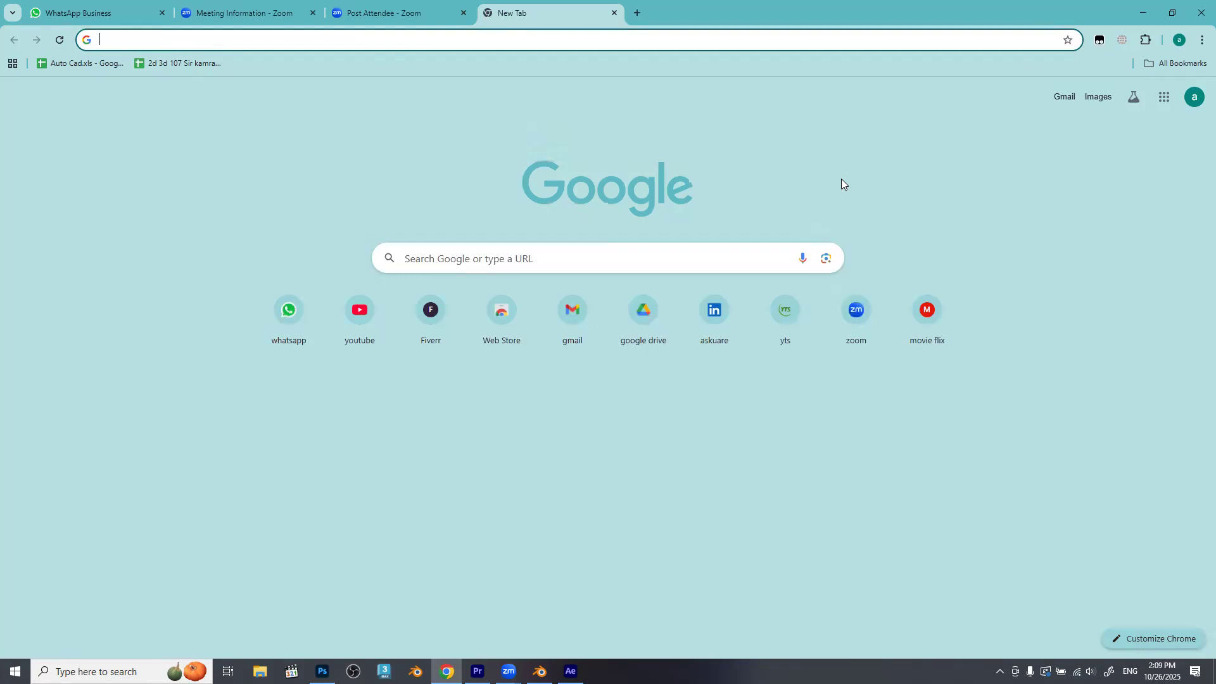
{"action": "left_click", "coordinate": [386, 39]}
{"action": "type", "text": "nini"}
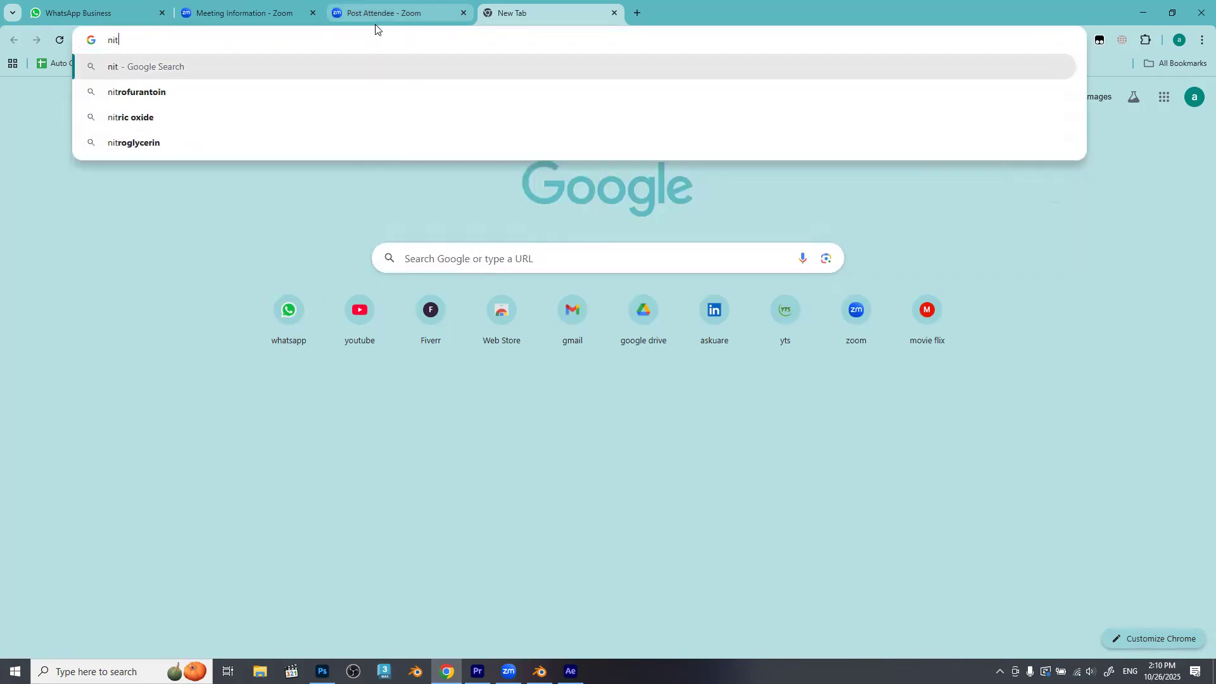
{"action": "type", "text": "te"}
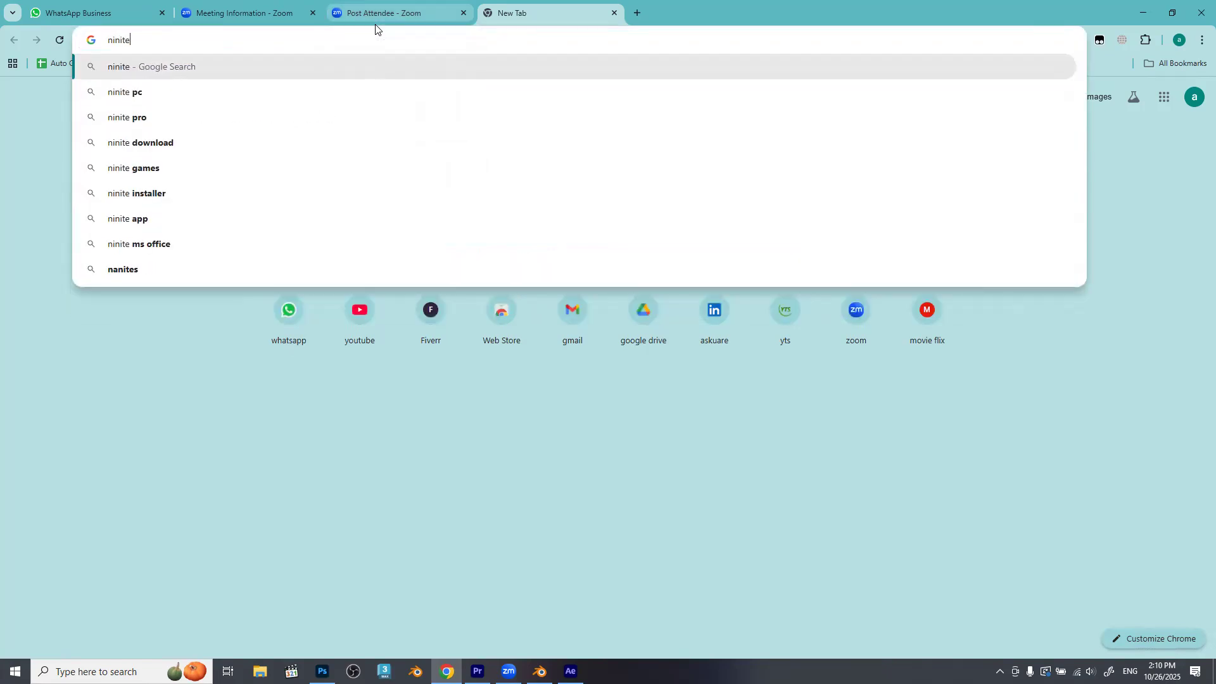
{"action": "type", "text": ".com"}
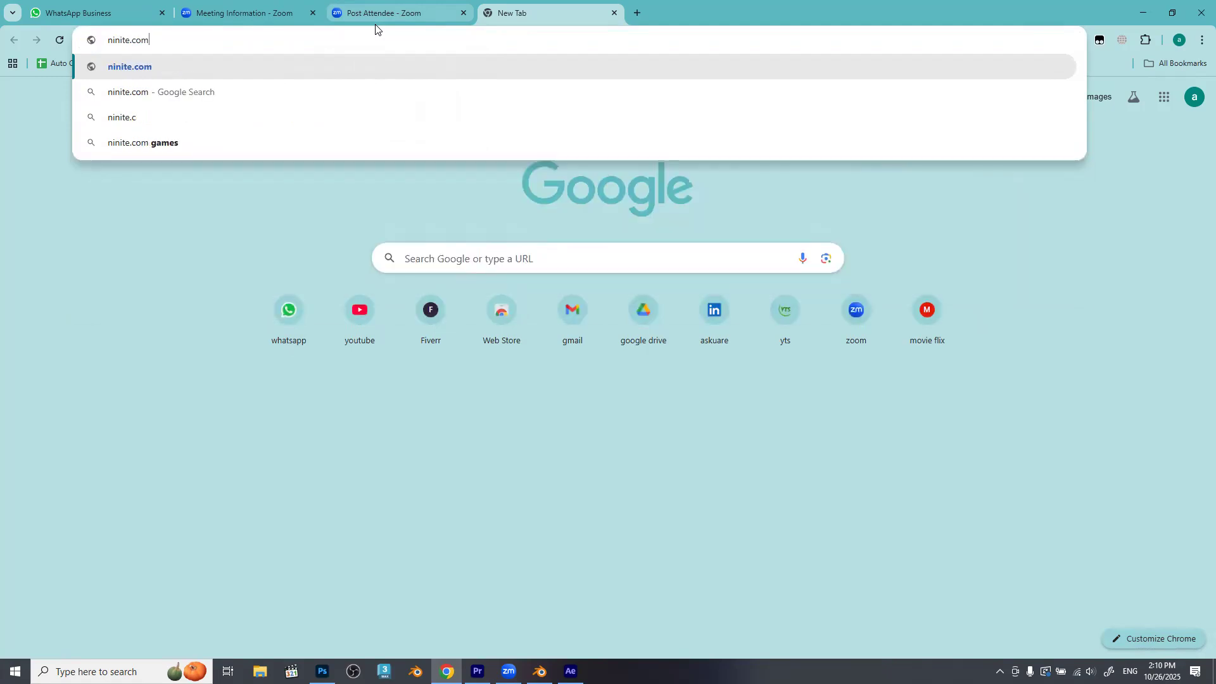
{"action": "key", "text": "Return"}
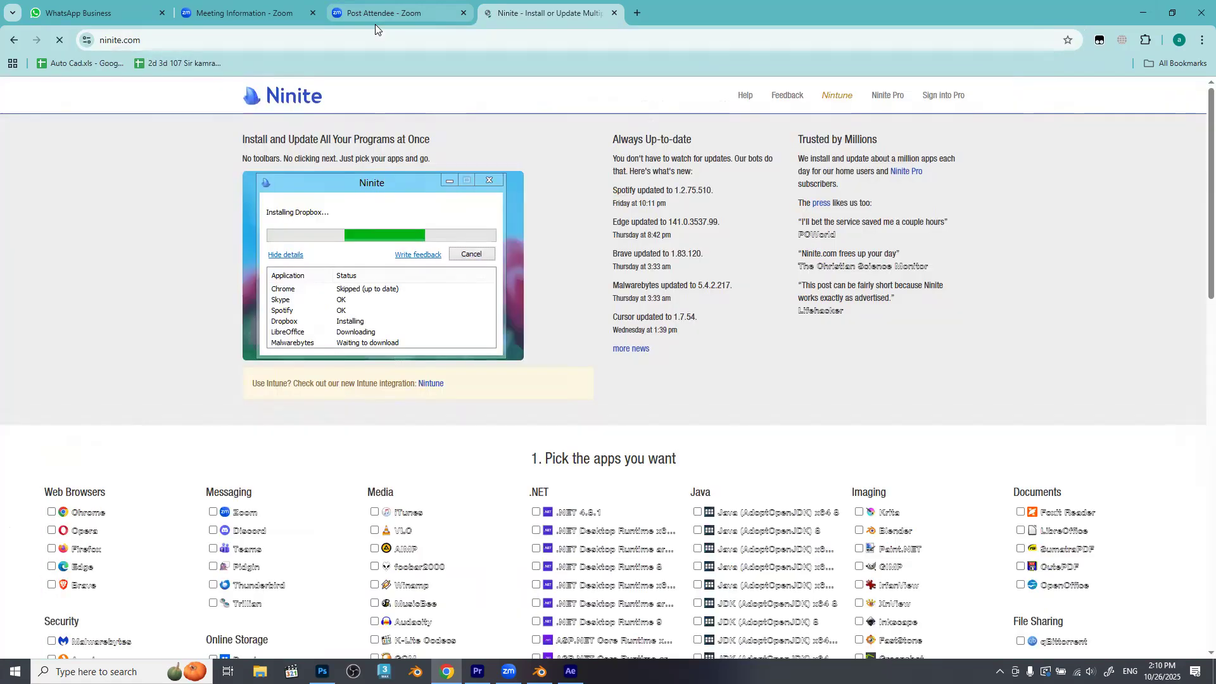